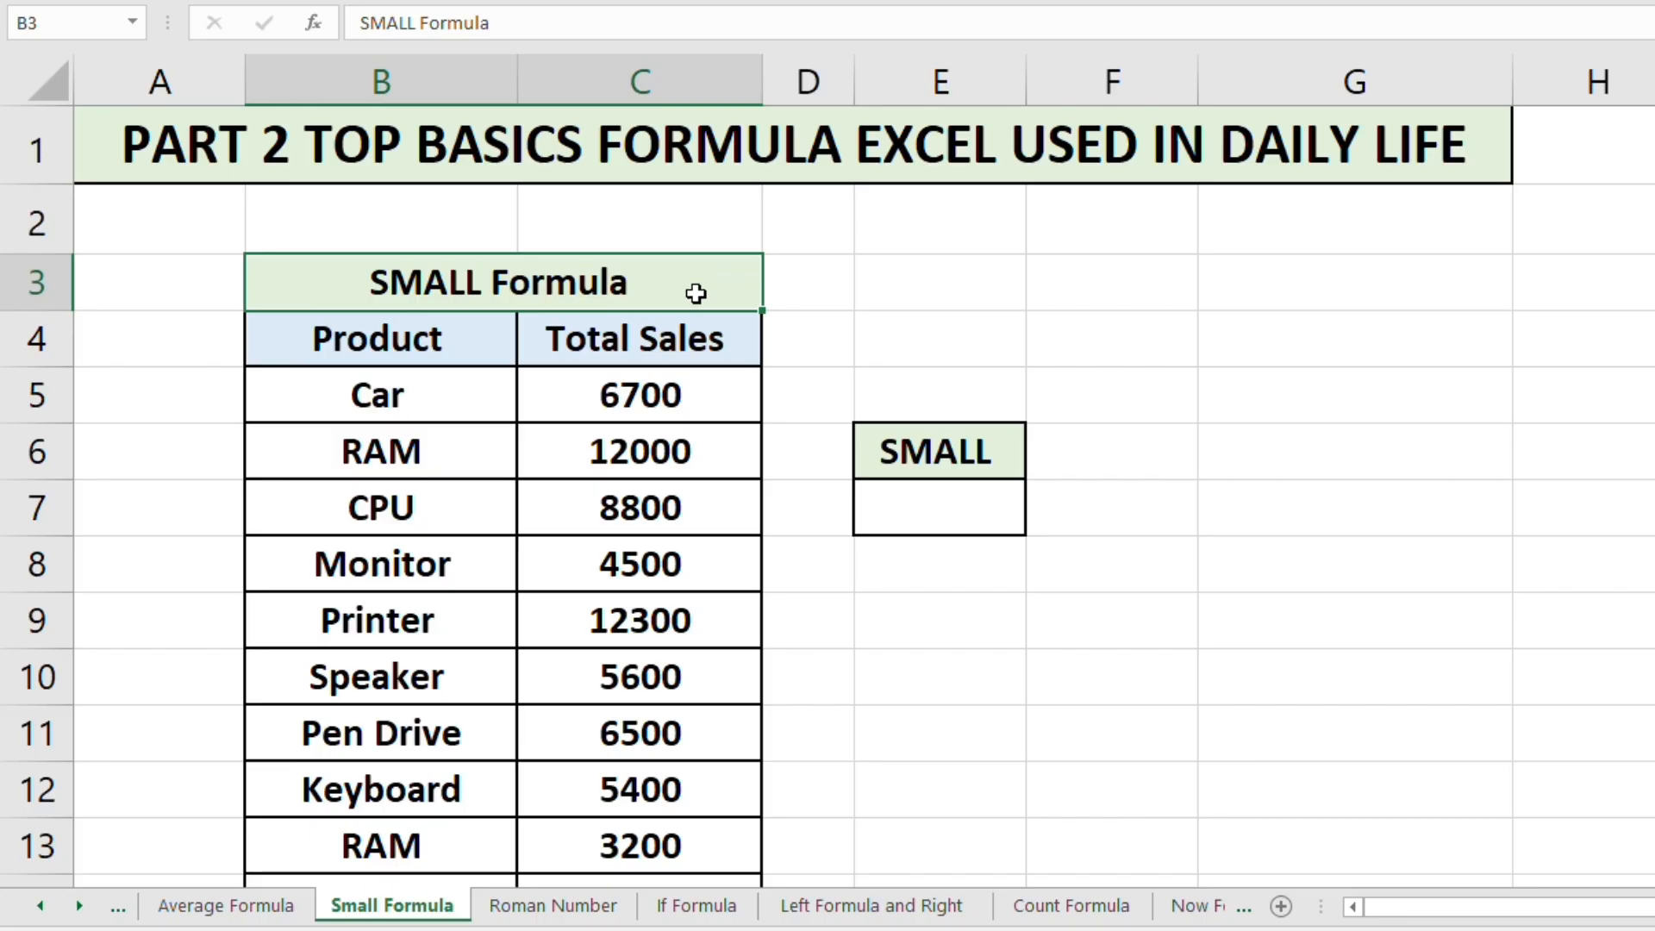
# Step: Examine the SMALL Formula table's Product and Total Sales columns and the empty SMALL result cell
pyautogui.click(687, 384)
pyautogui.click(445, 326)
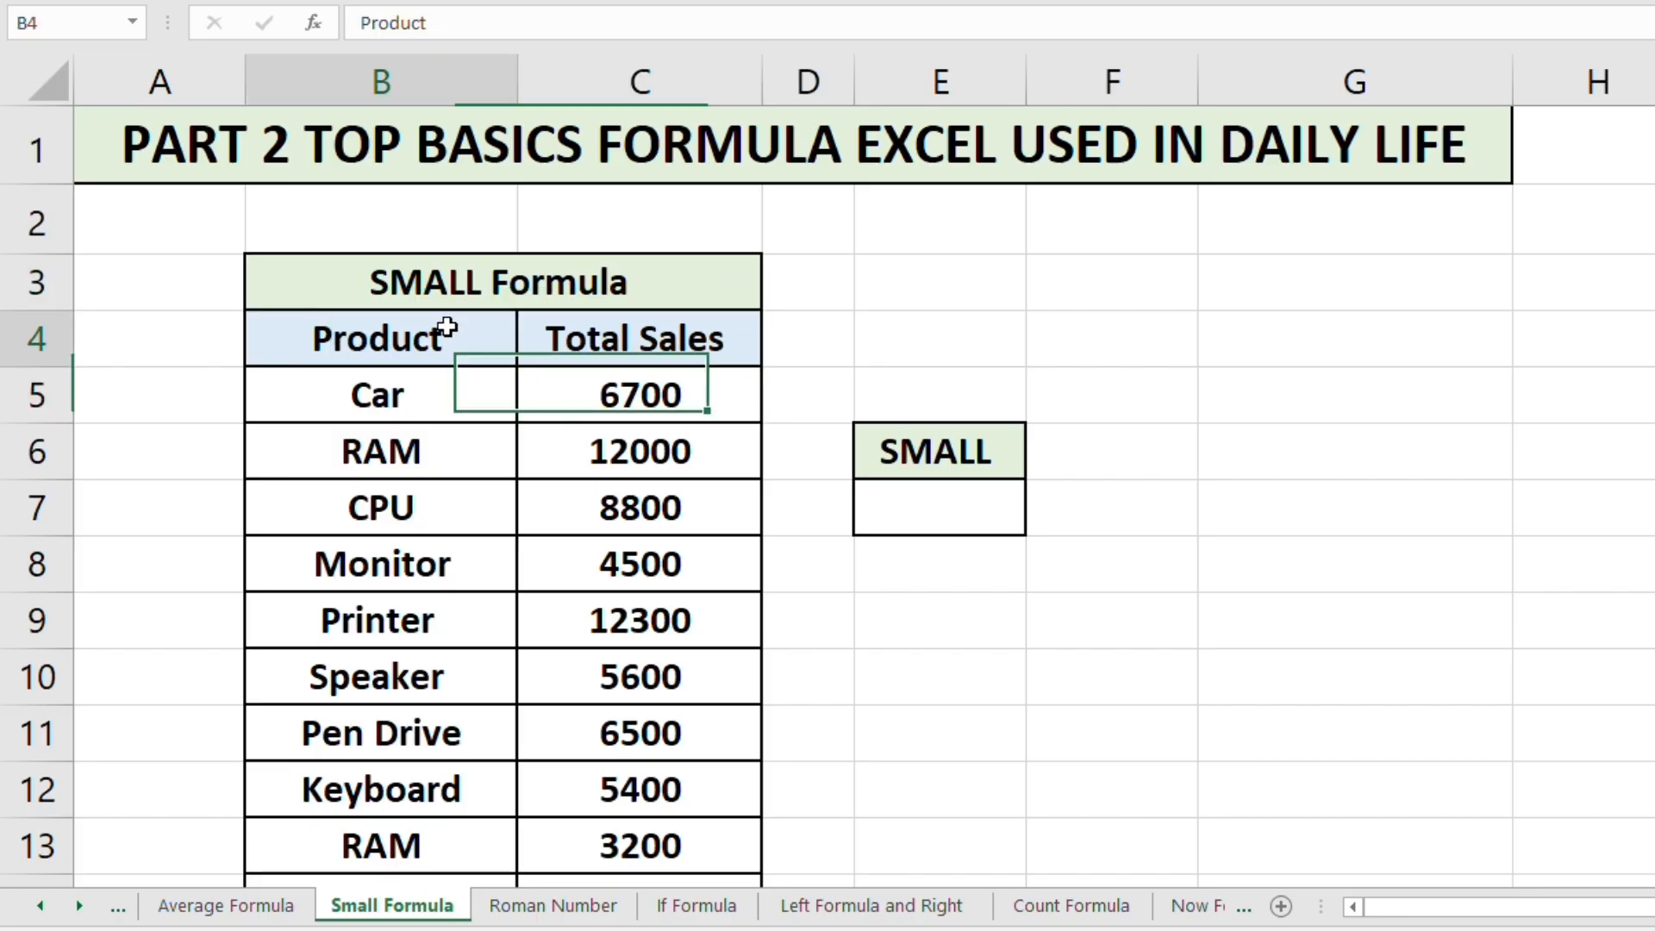
pyautogui.click(599, 453)
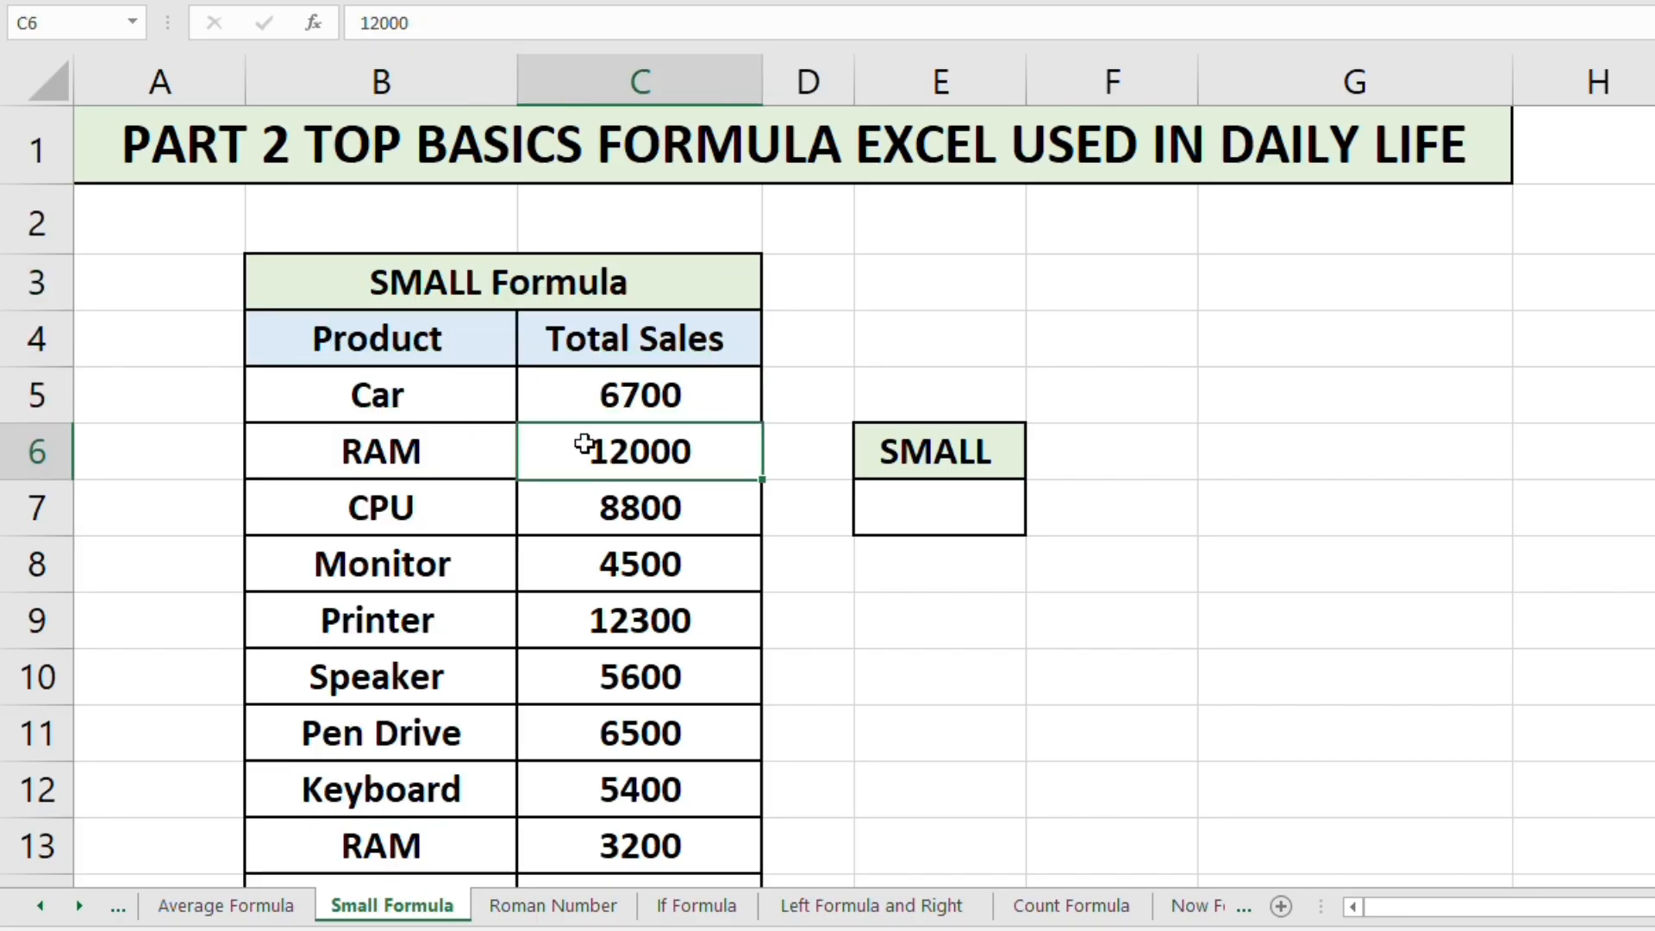
pyautogui.click(519, 293)
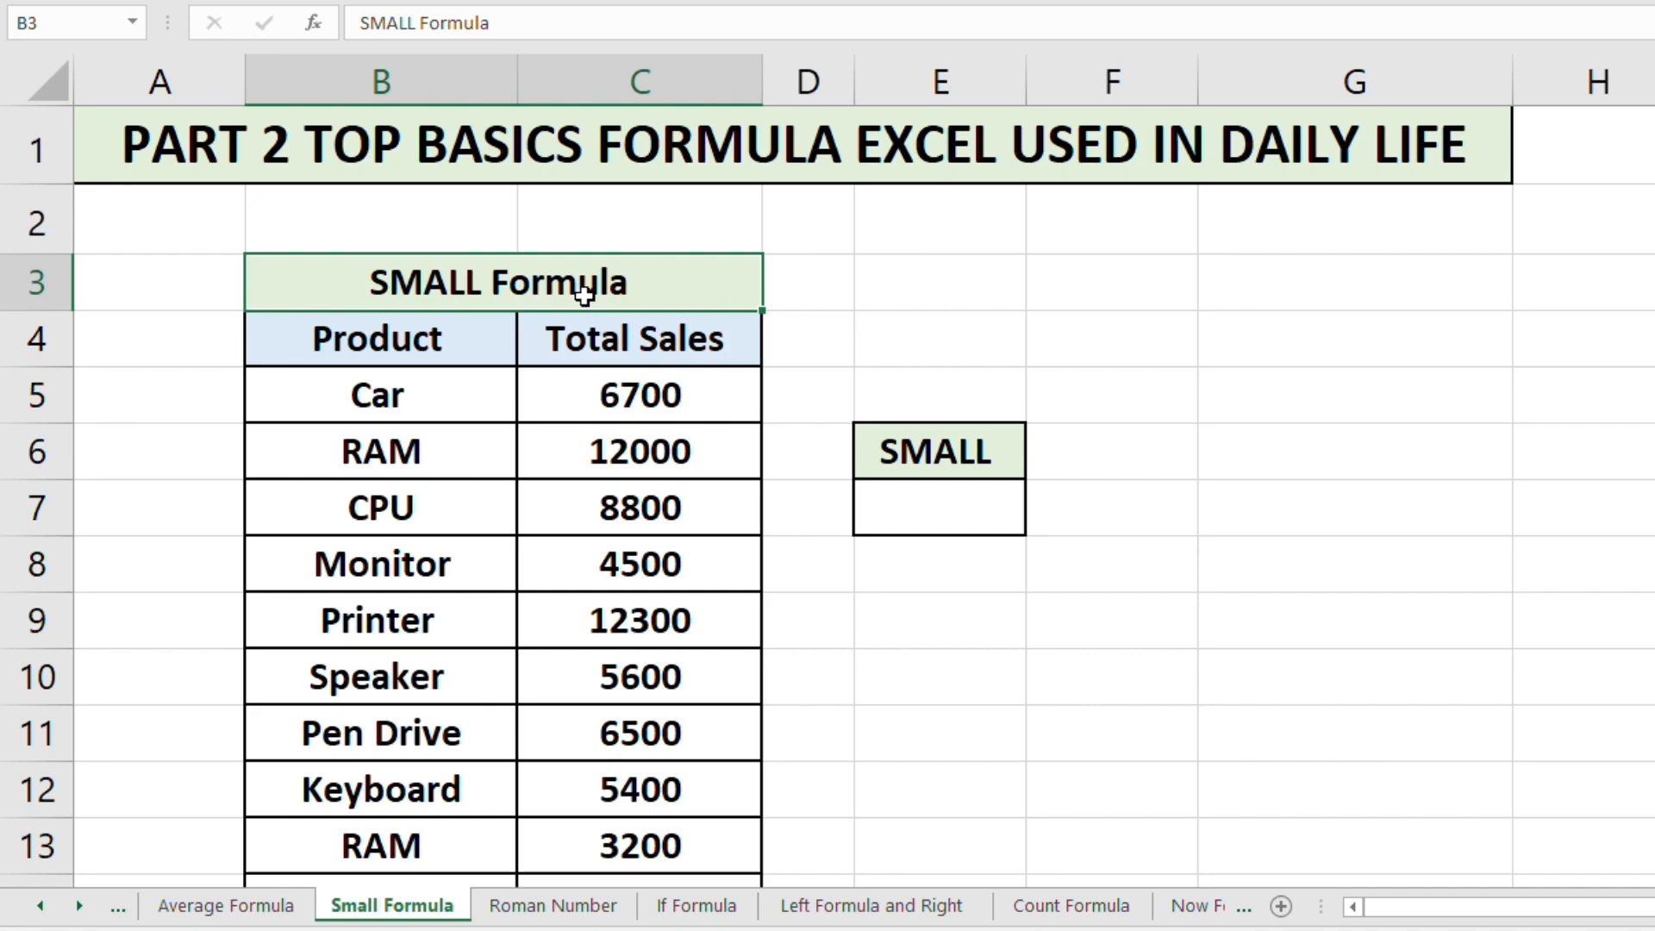
pyautogui.click(603, 337)
pyautogui.click(603, 289)
pyautogui.moveTo(417, 328); pyautogui.dragTo(432, 856)
pyautogui.moveTo(642, 332); pyautogui.dragTo(650, 876)
pyautogui.click(934, 683)
pyautogui.click(936, 515)
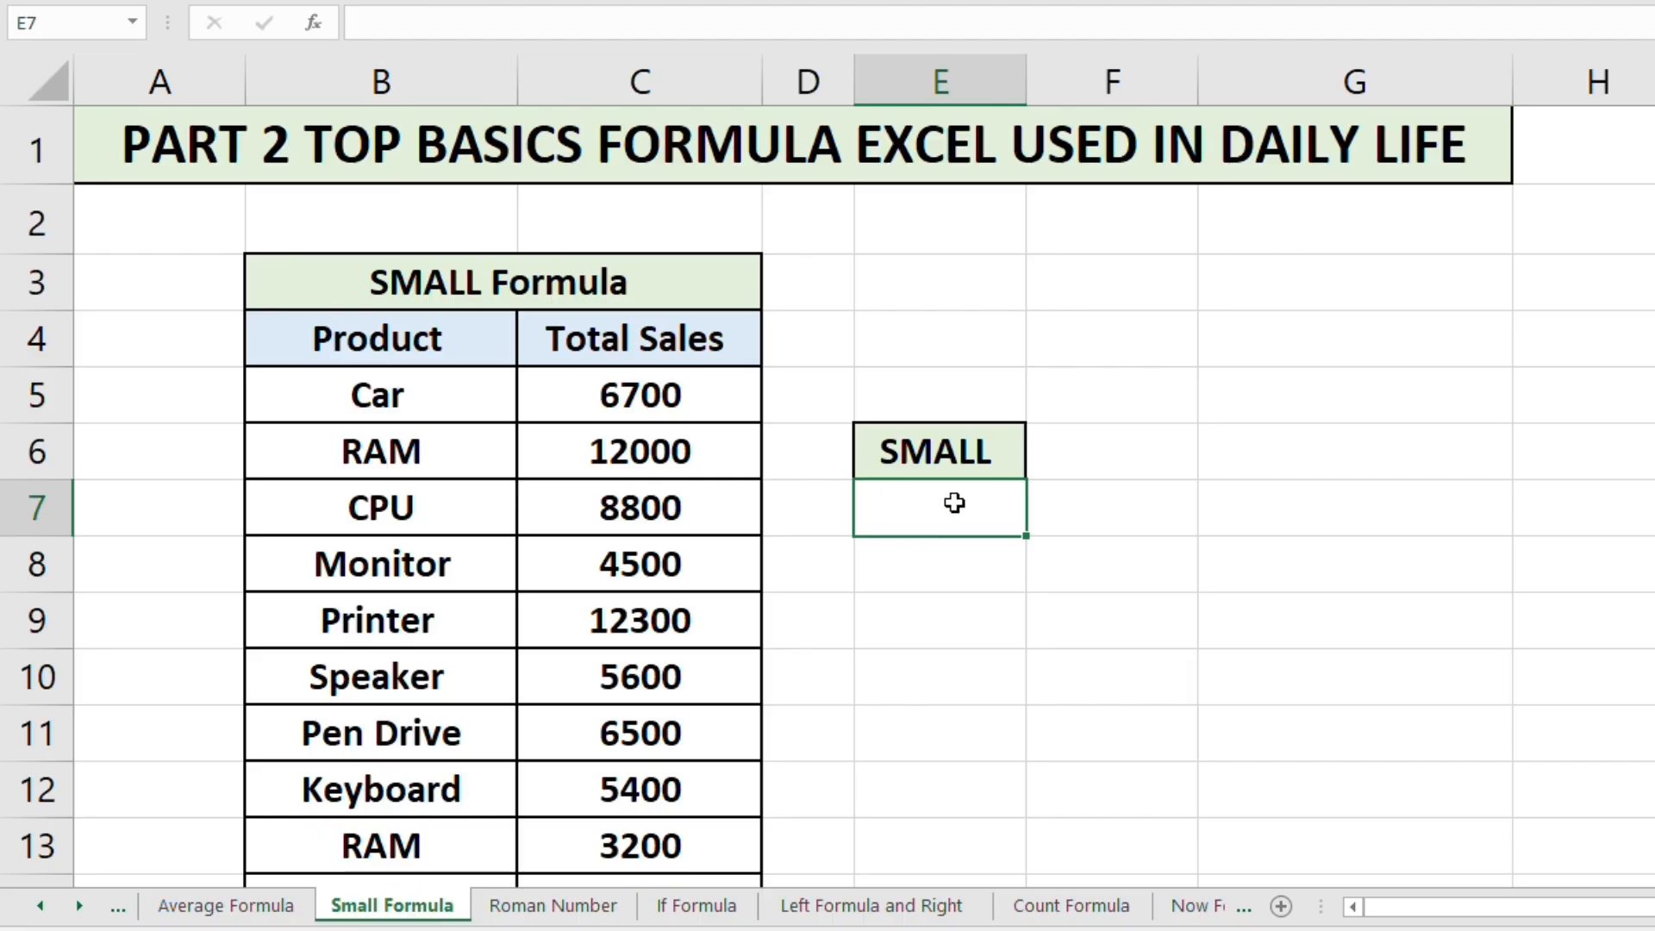
pyautogui.scroll(-3, 603, 388)
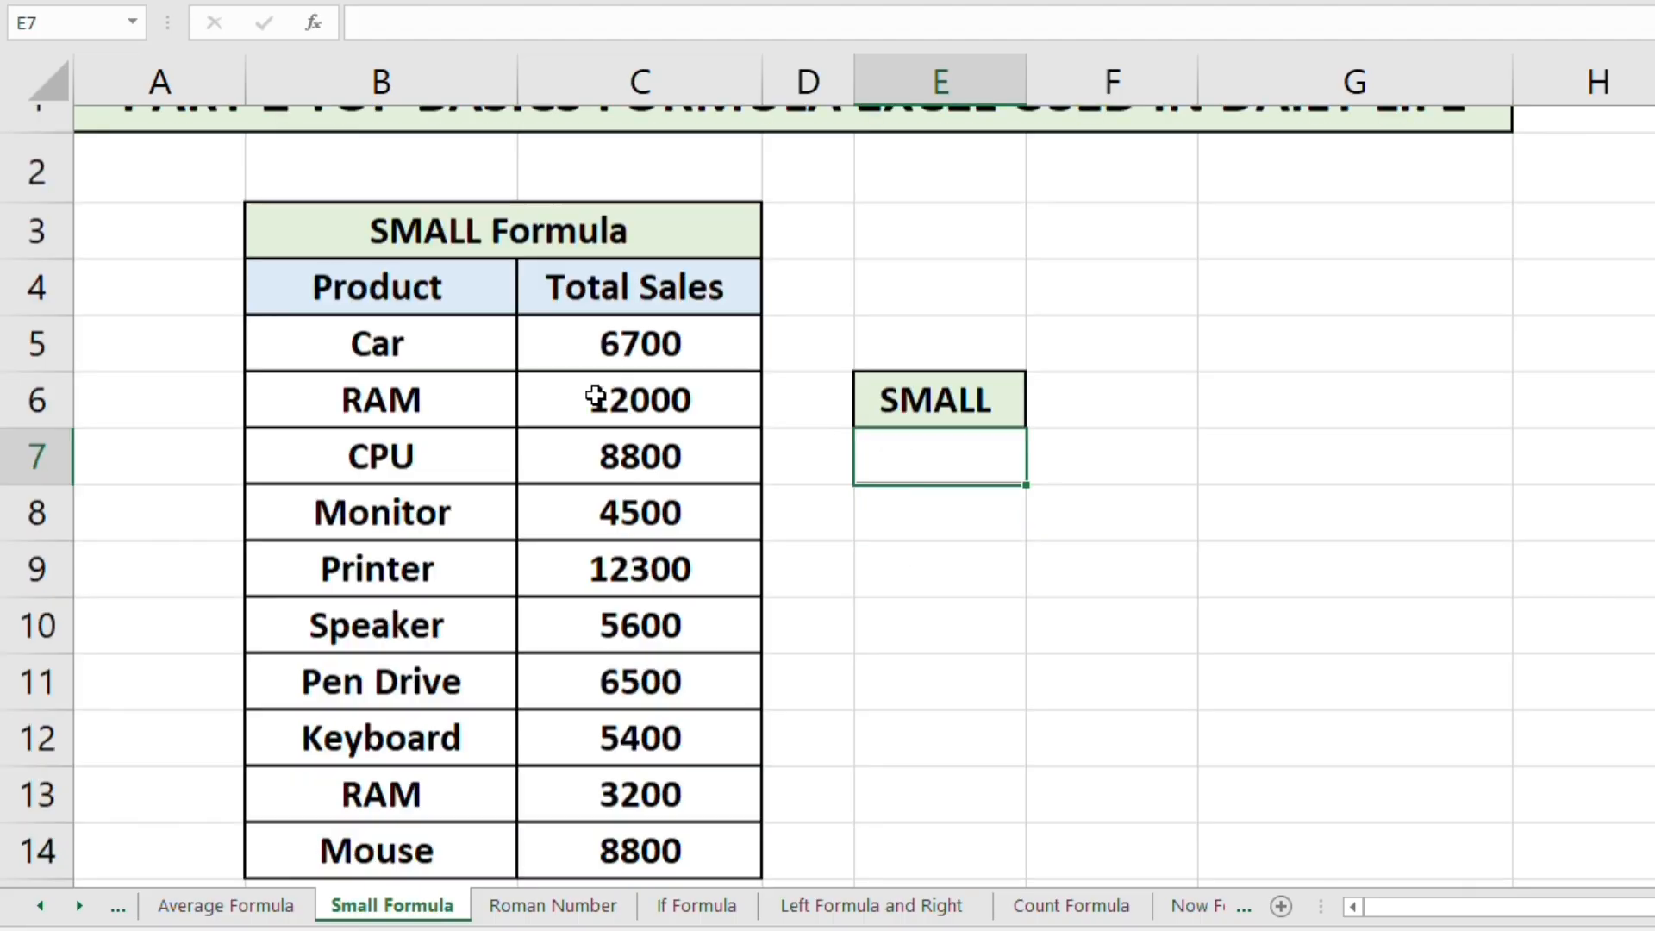
pyautogui.scroll(3, 617, 388)
pyautogui.scroll(-3, 626, 381)
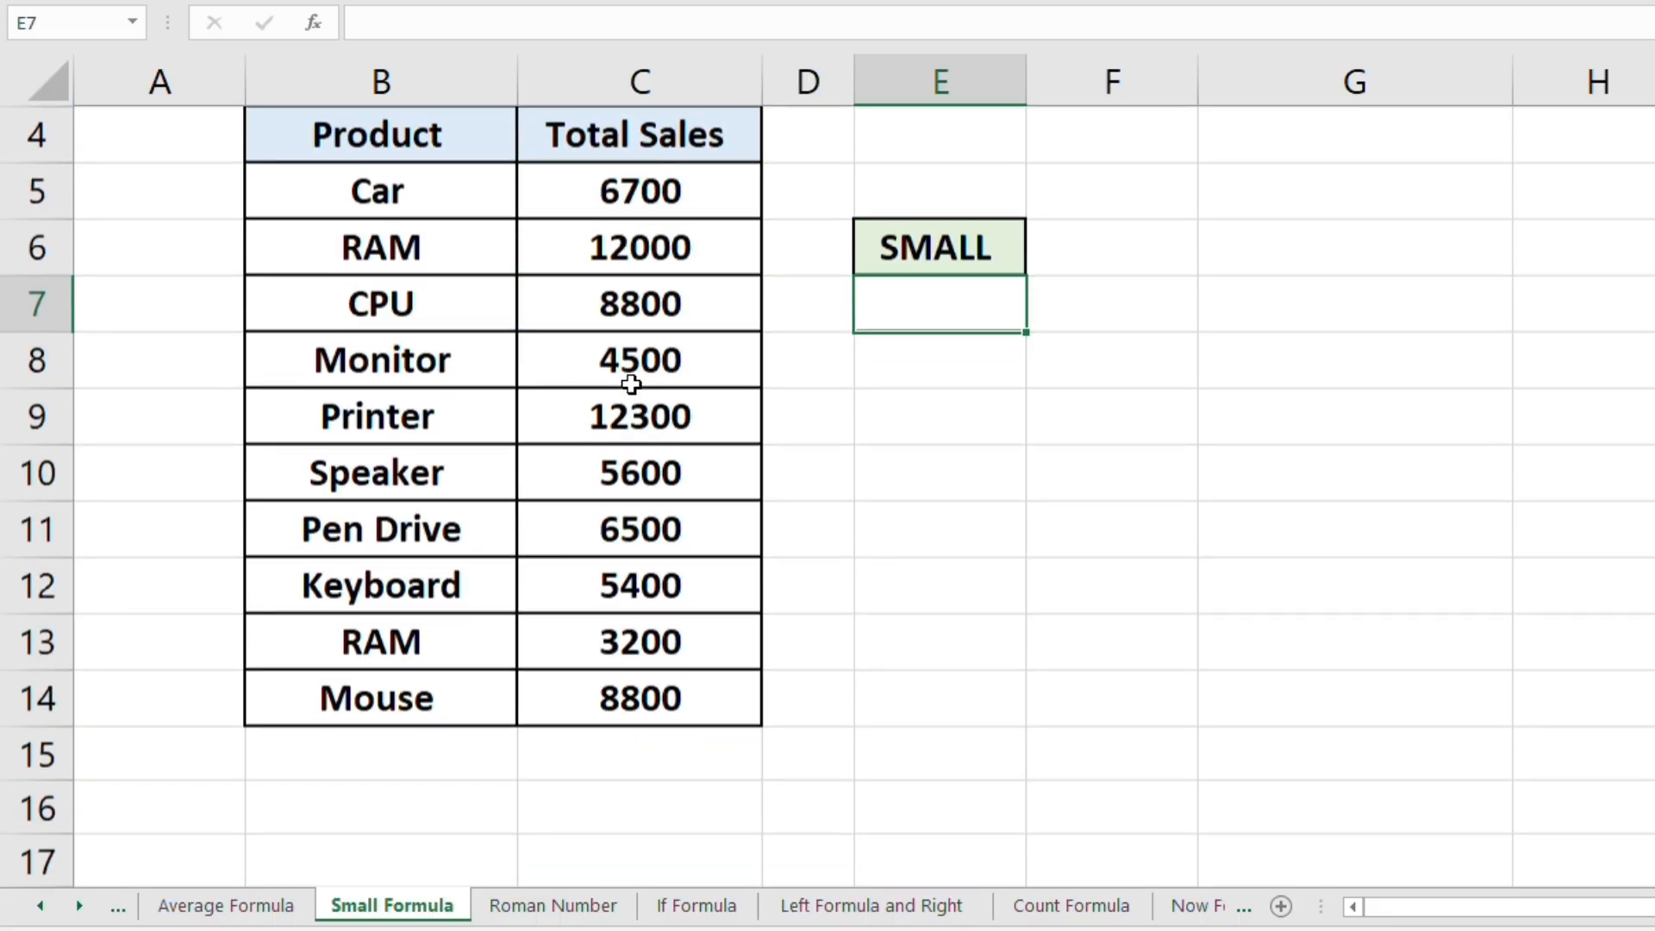
pyautogui.scroll(3, 632, 380)
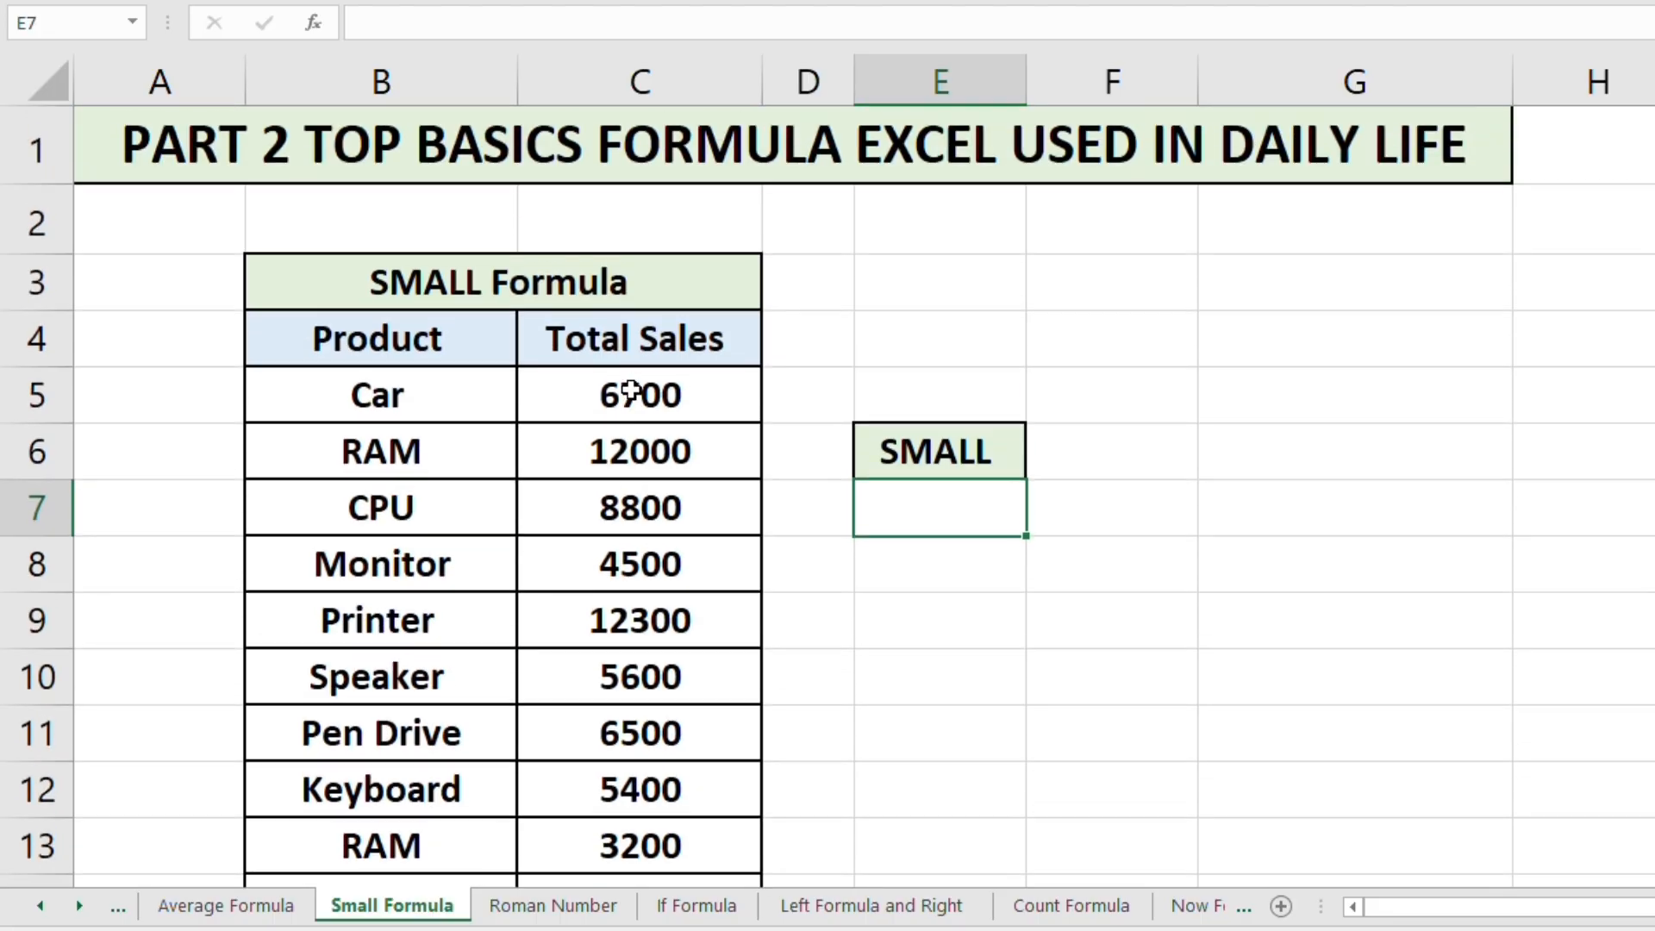
# Step: Enter =SMALL(C5:C14,1) in cell E7 to return the smallest Total Sales value
pyautogui.click(916, 598)
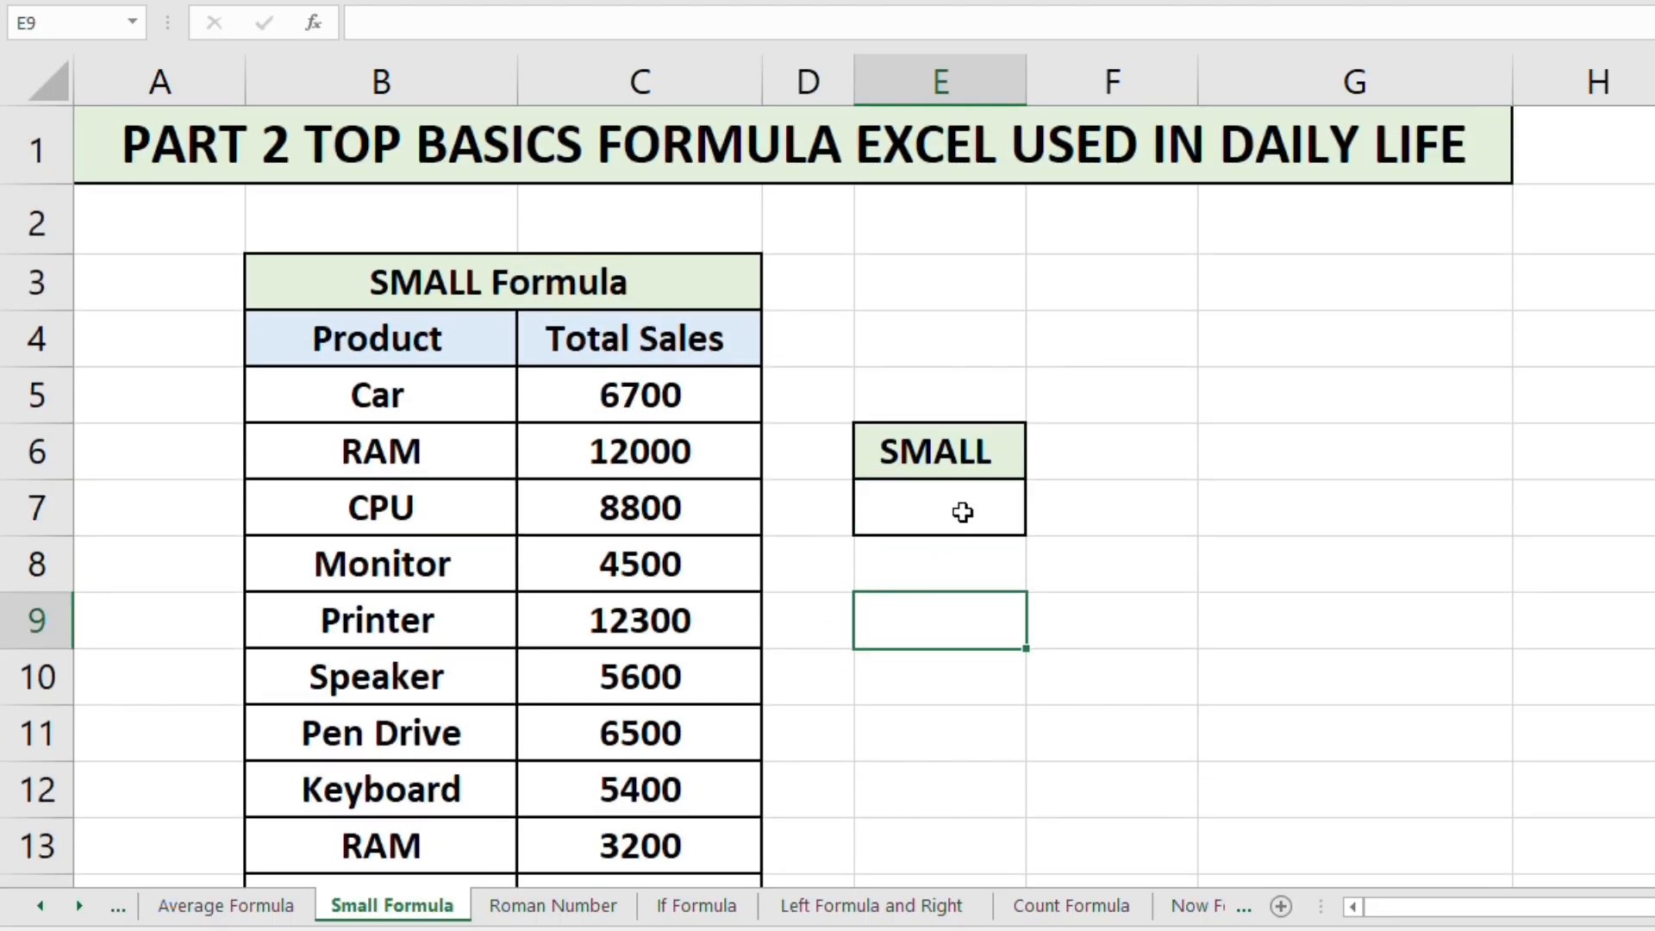
pyautogui.click(963, 512)
pyautogui.write('=')
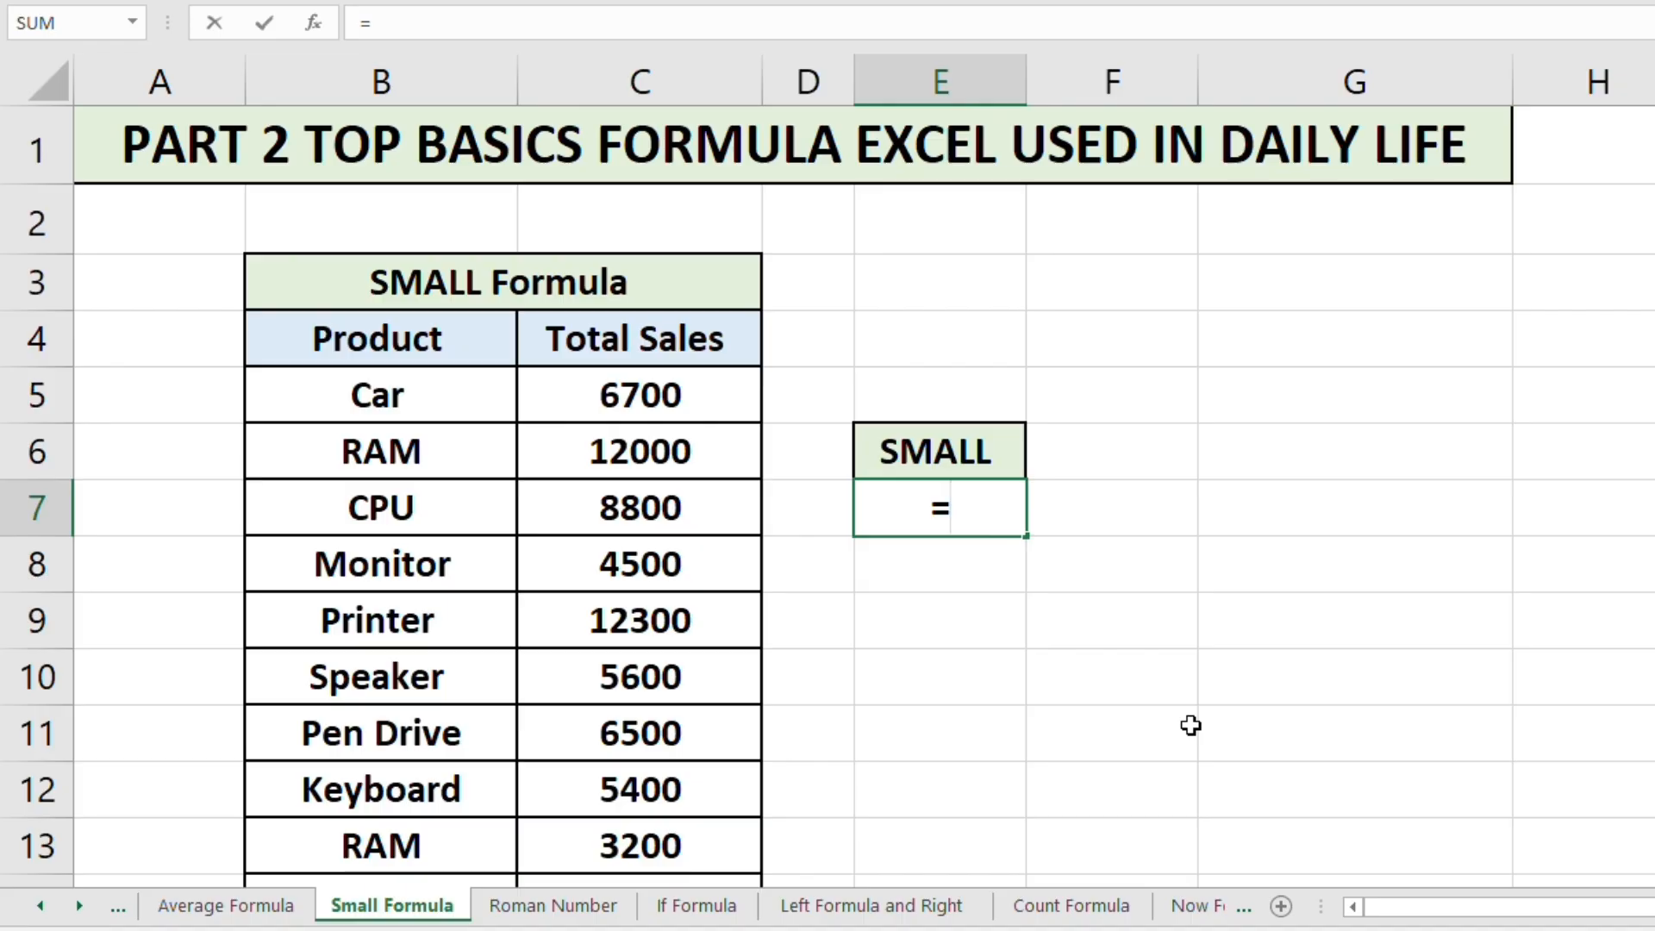
pyautogui.write('Small')
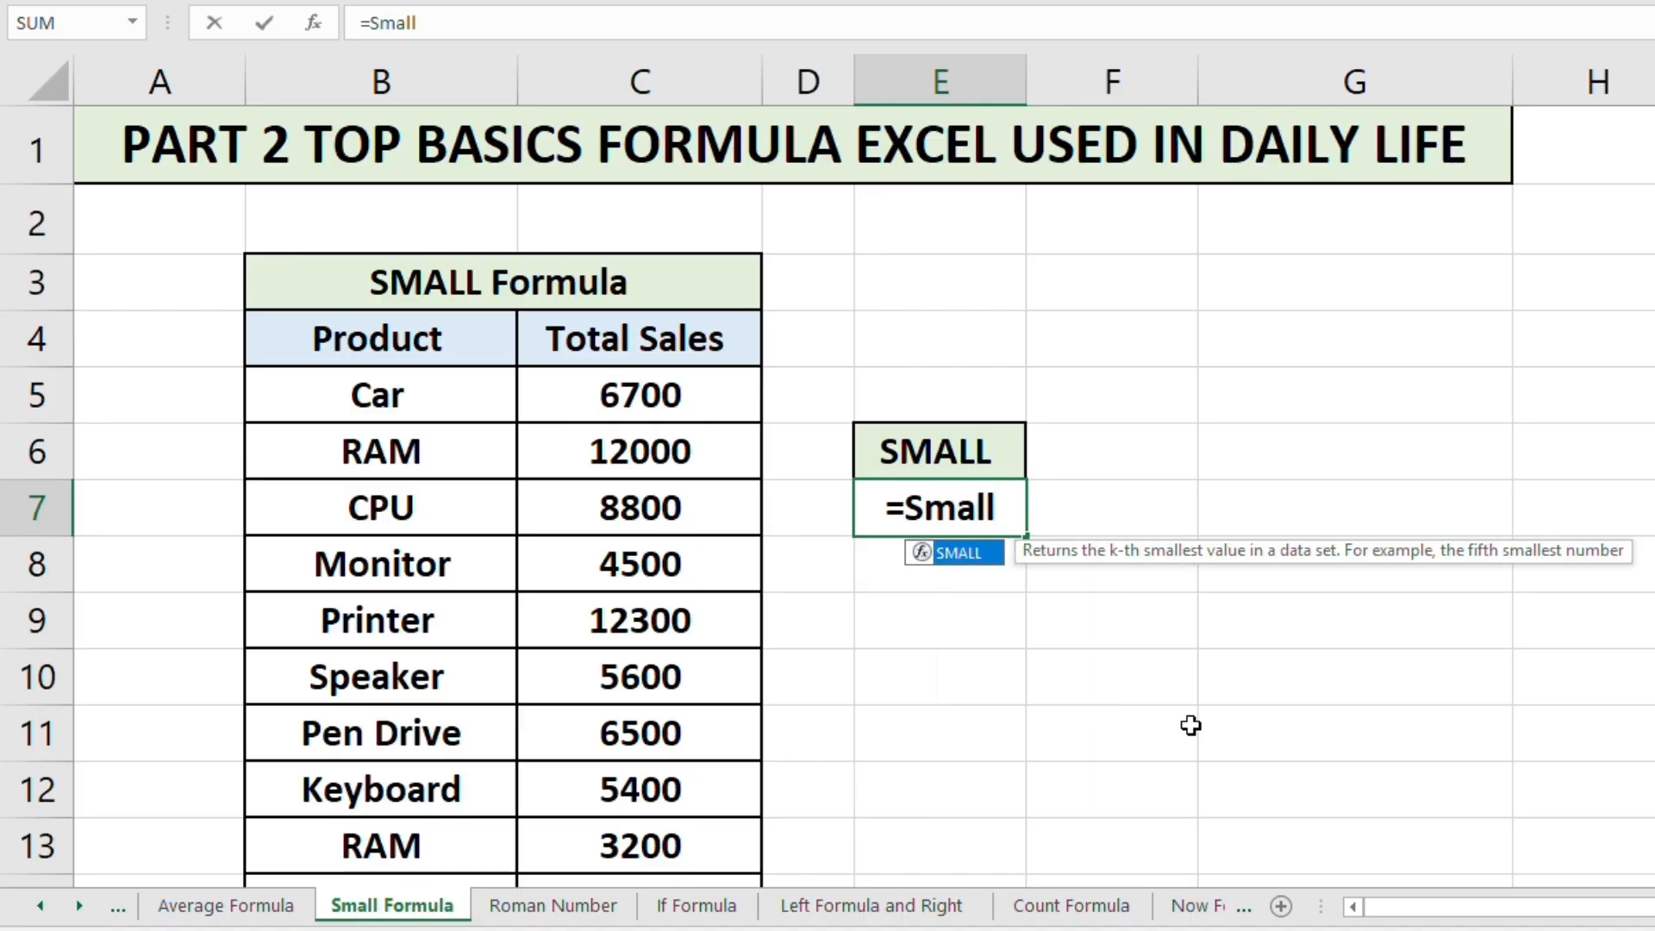
pyautogui.write('(')
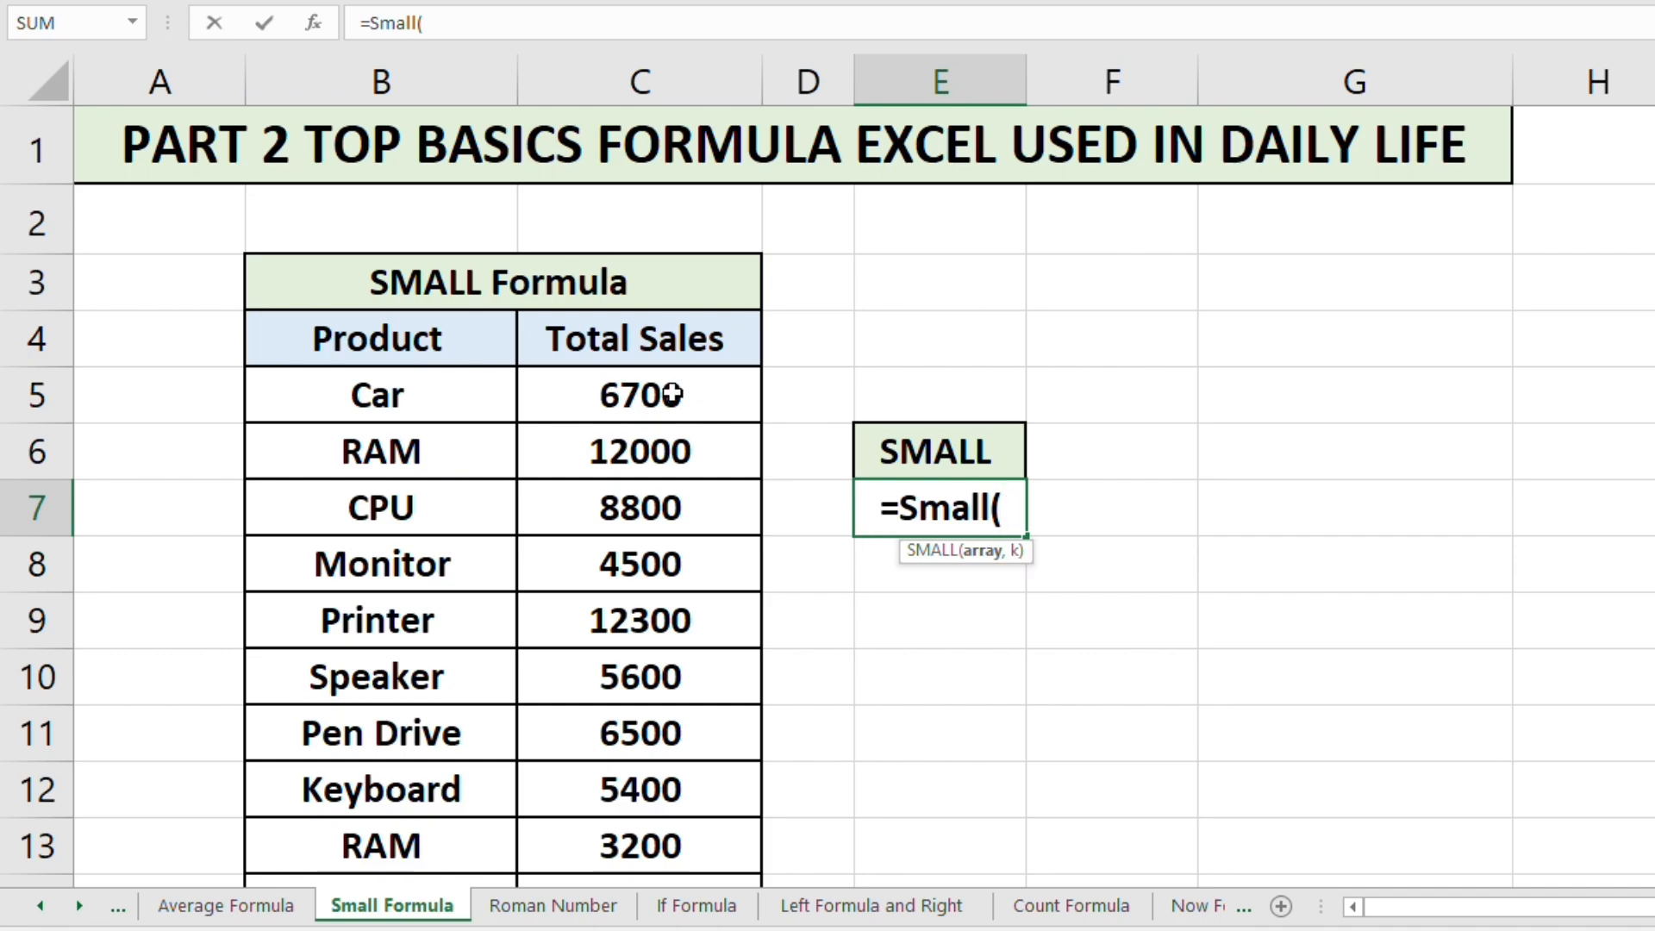
pyautogui.moveTo(672, 395); pyautogui.dragTo(652, 759)
pyautogui.scroll(1, 652, 767)
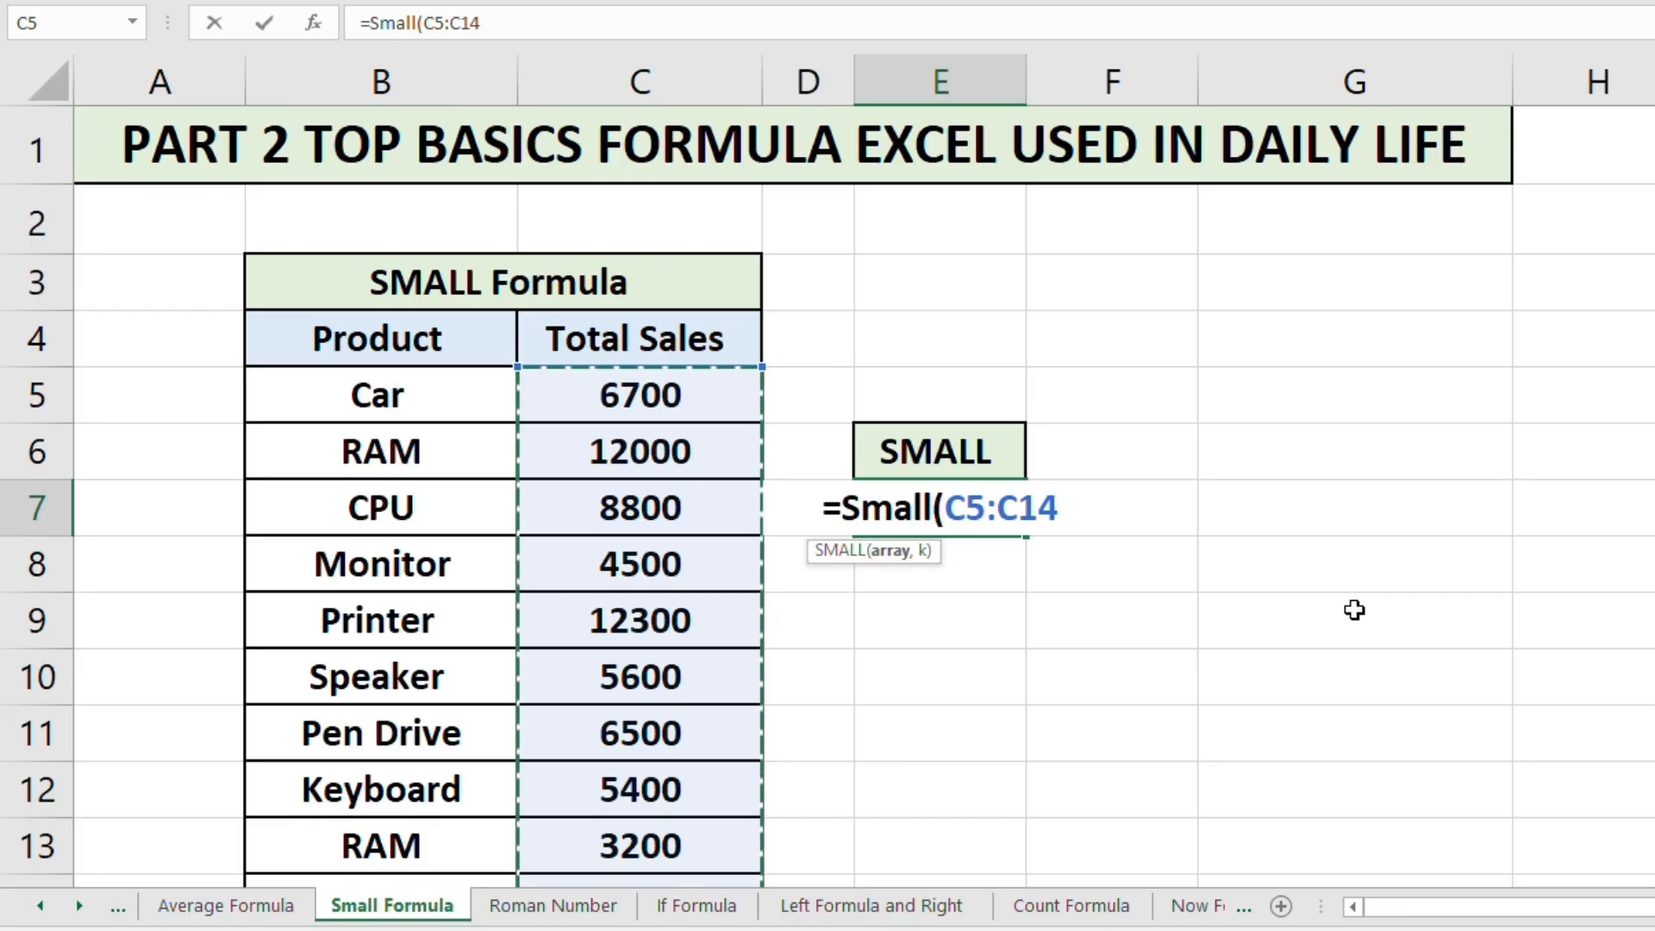
pyautogui.write(',')
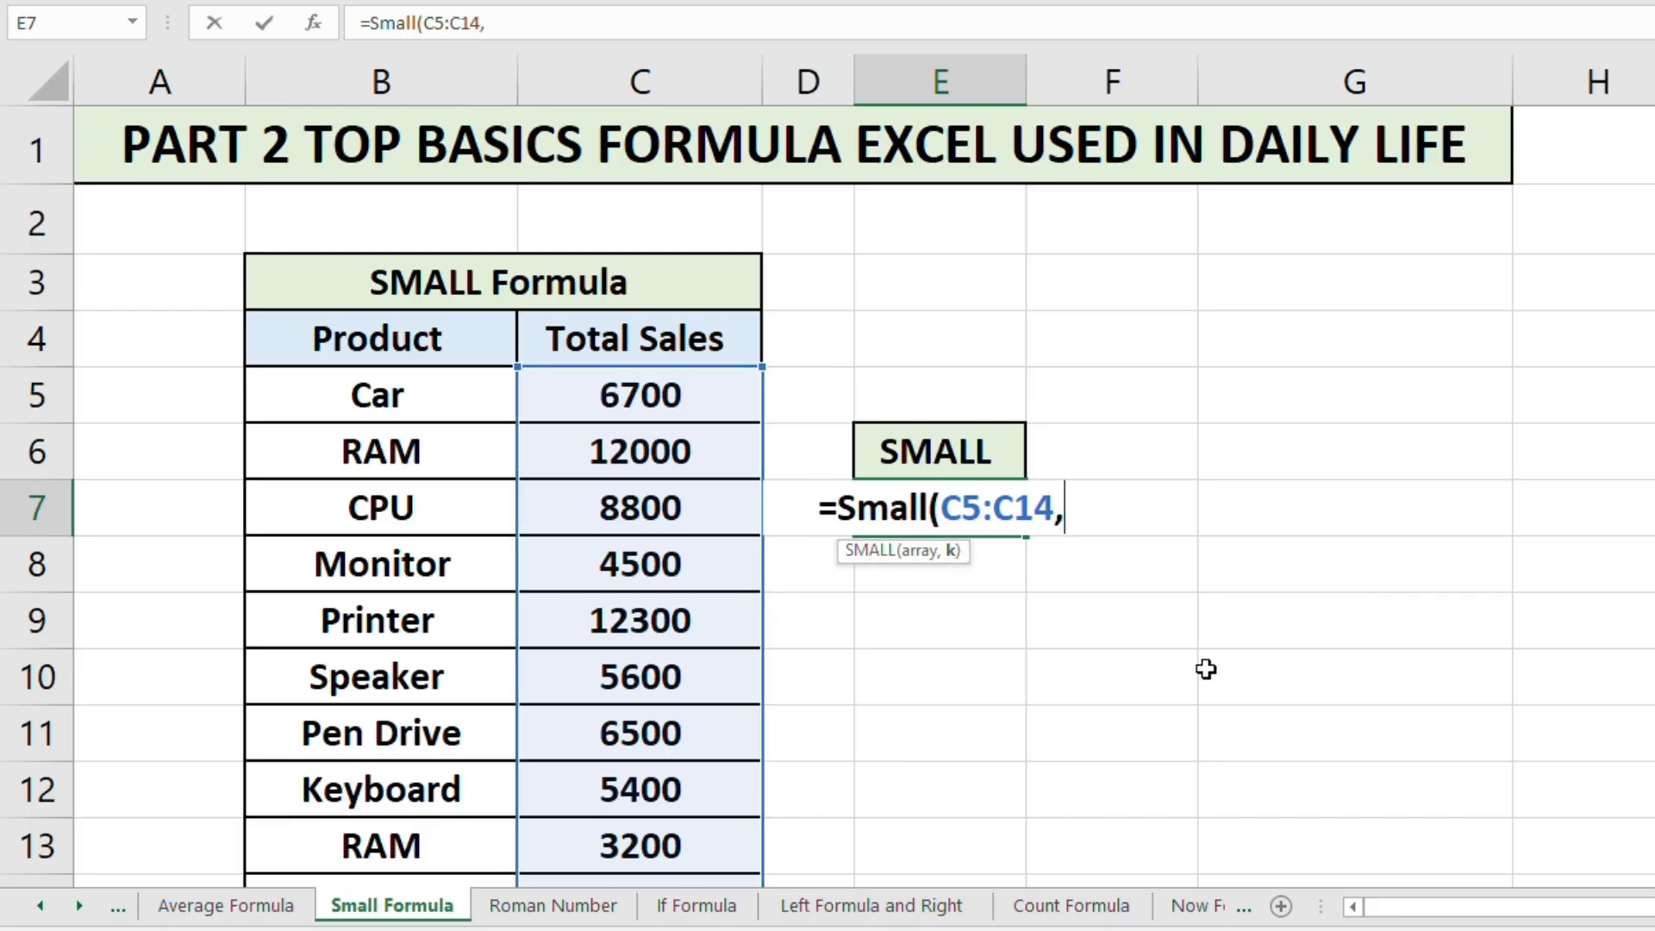
pyautogui.write('1)')
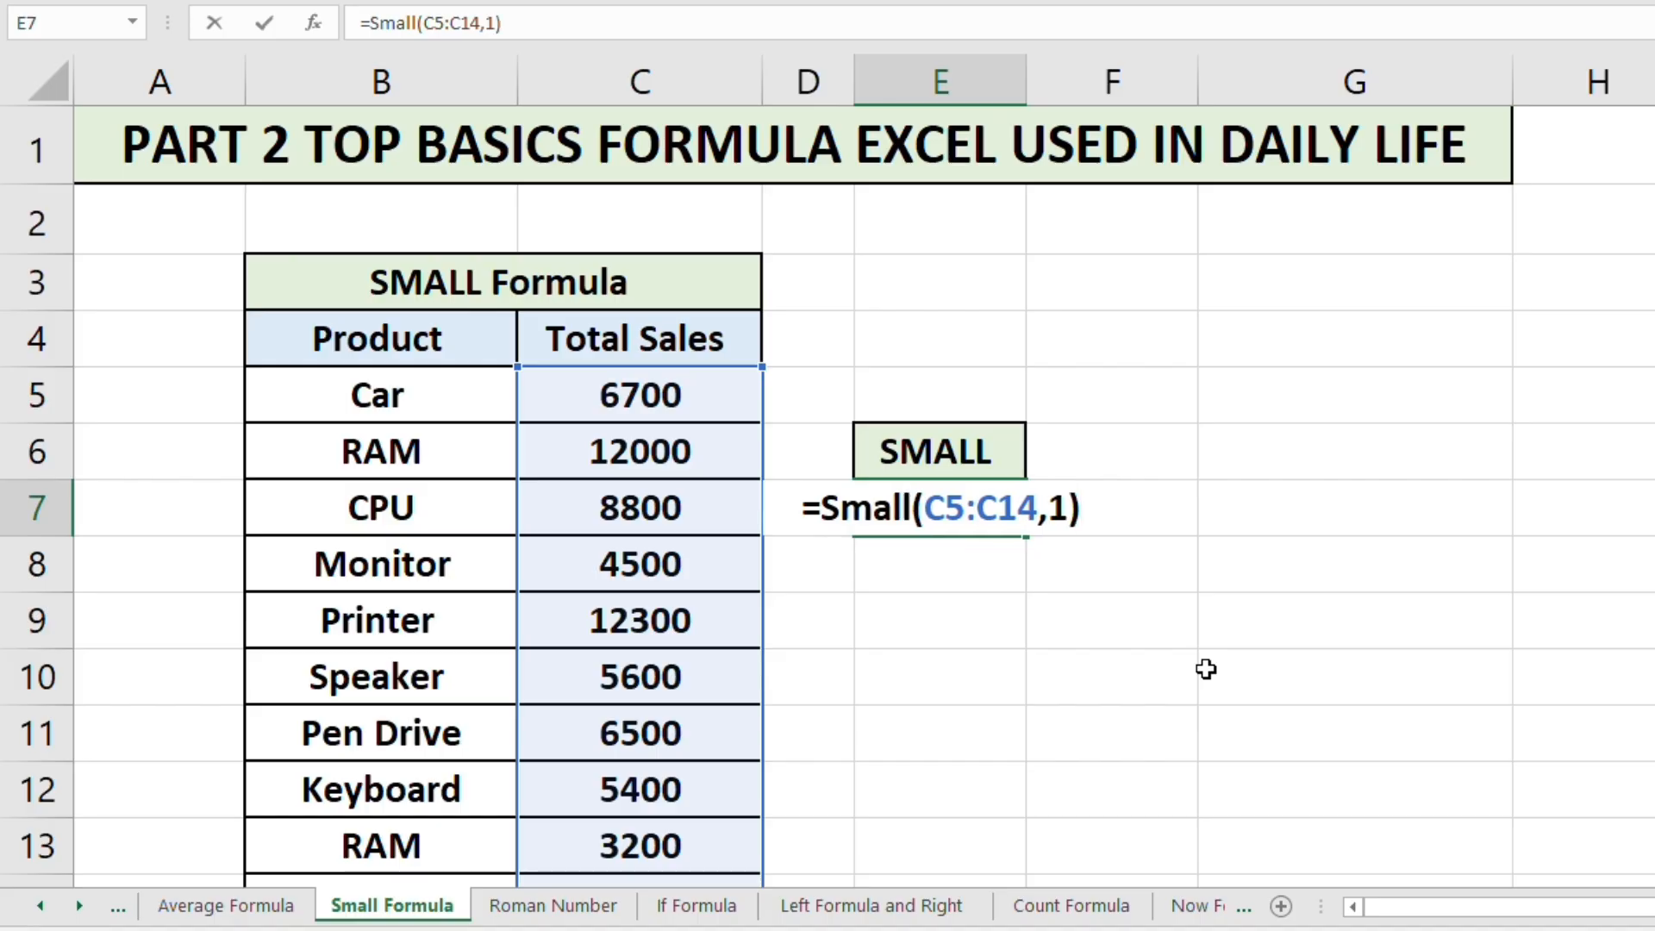
pyautogui.press('Return')
# Step: Change the k argument of the SMALL formula in E7 to 2 to return the second-smallest value
pyautogui.click(955, 516)
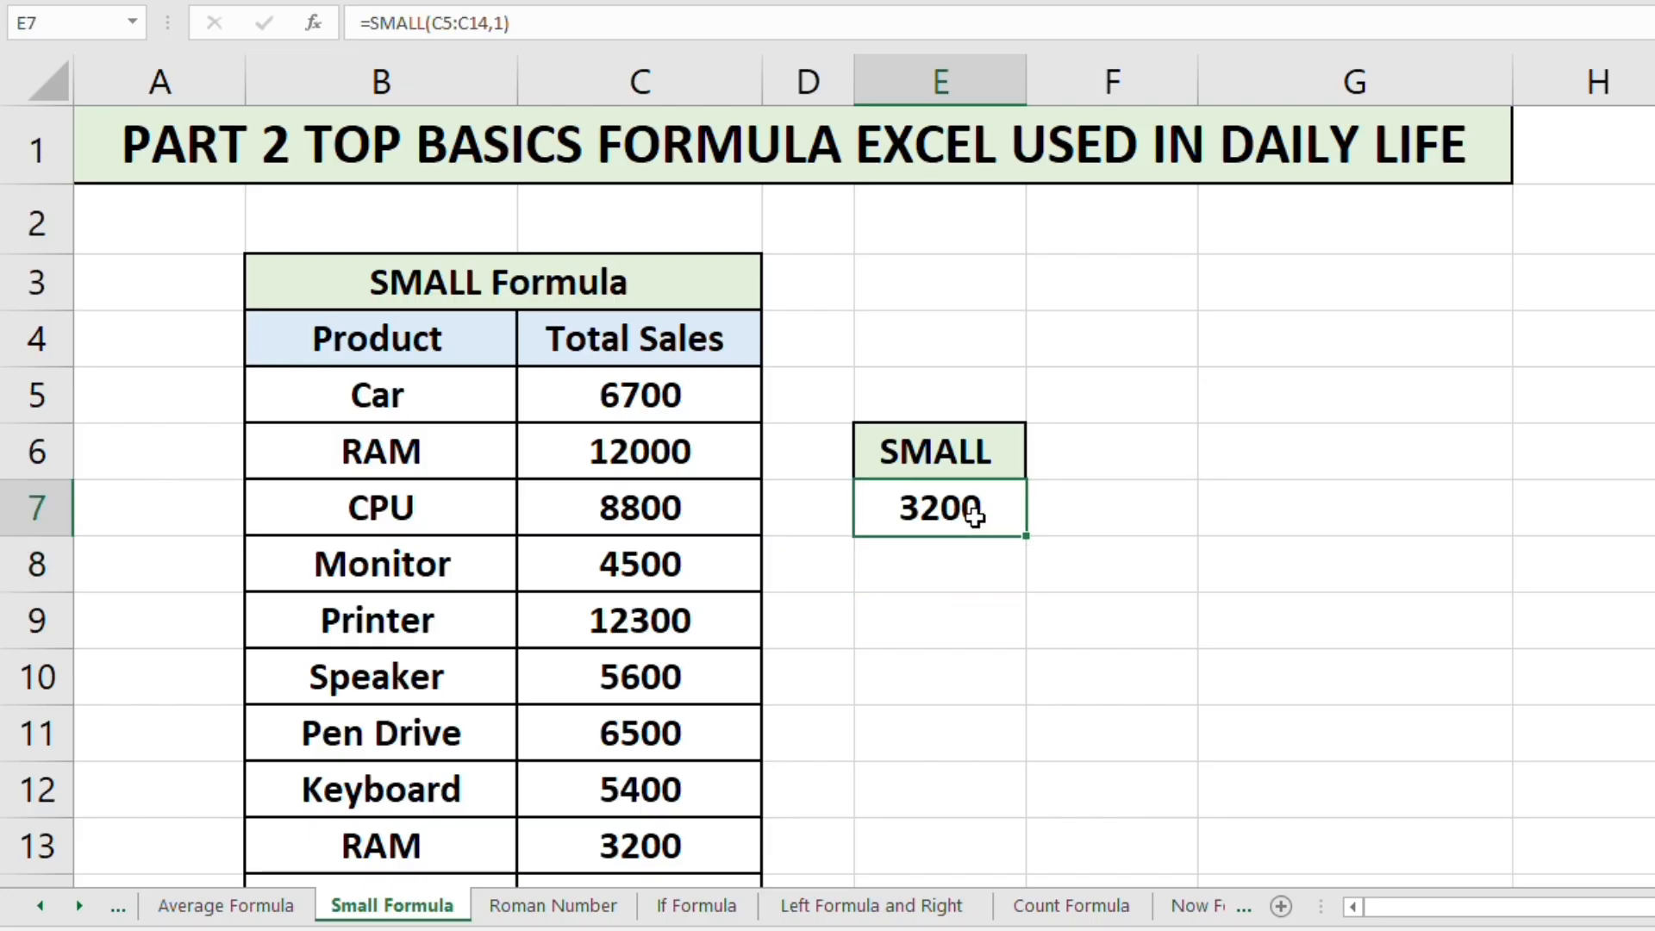
pyautogui.doubleClick(974, 514)
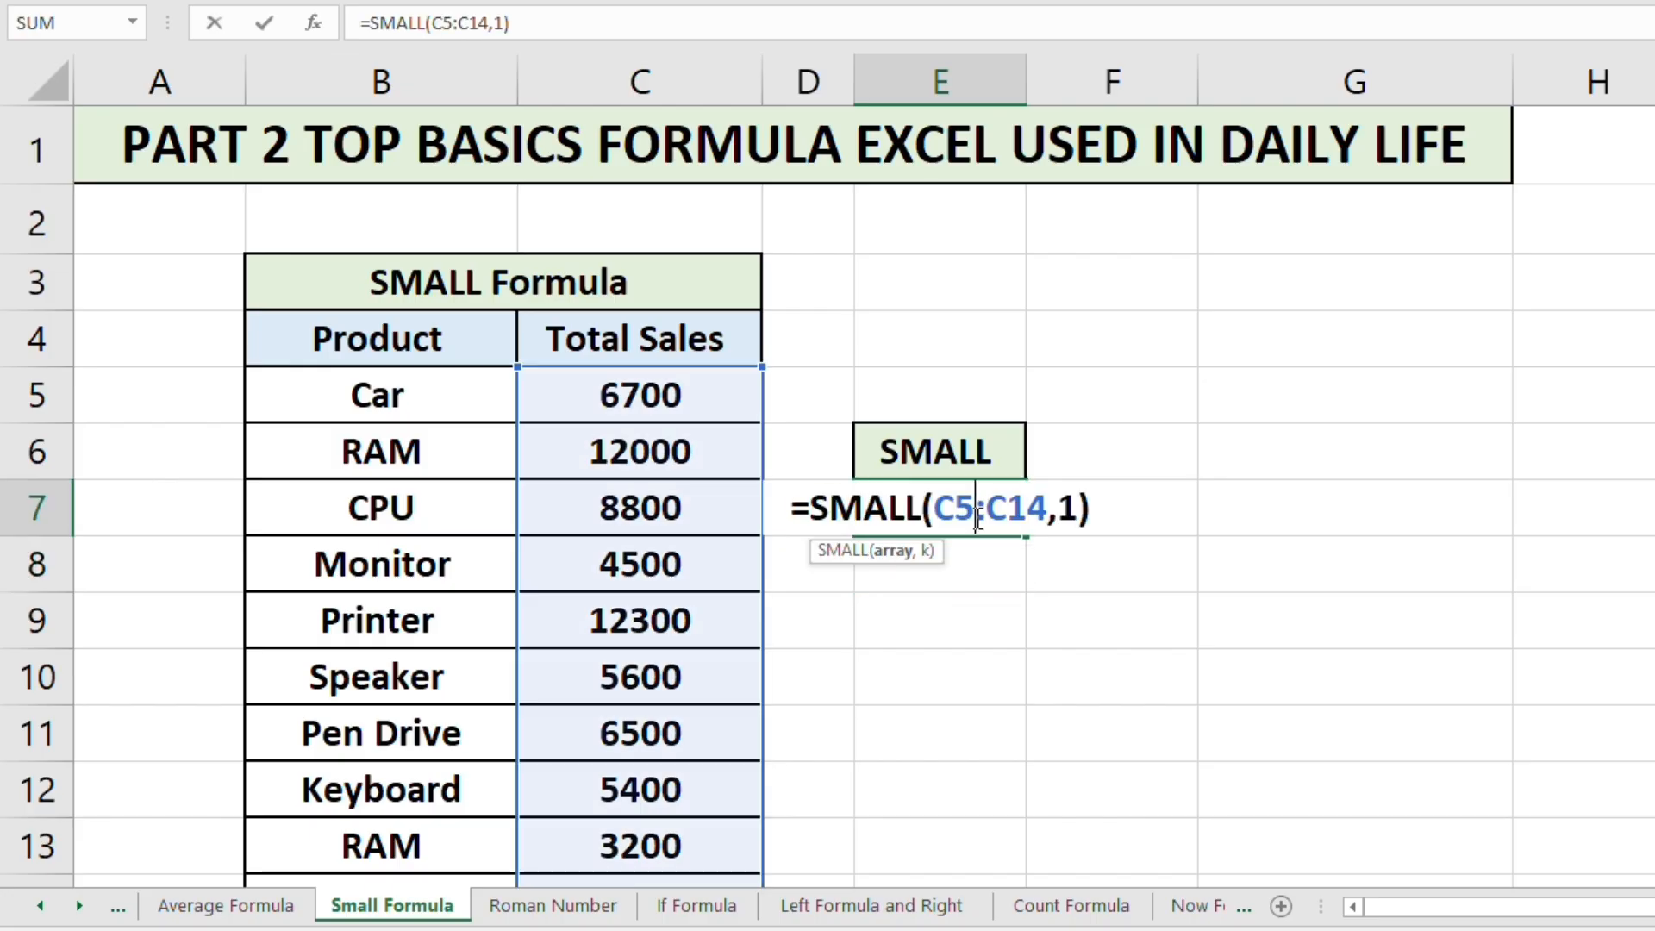
pyautogui.click(1081, 497)
pyautogui.press('BackSpace')
pyautogui.write('2')
pyautogui.click(1108, 506)
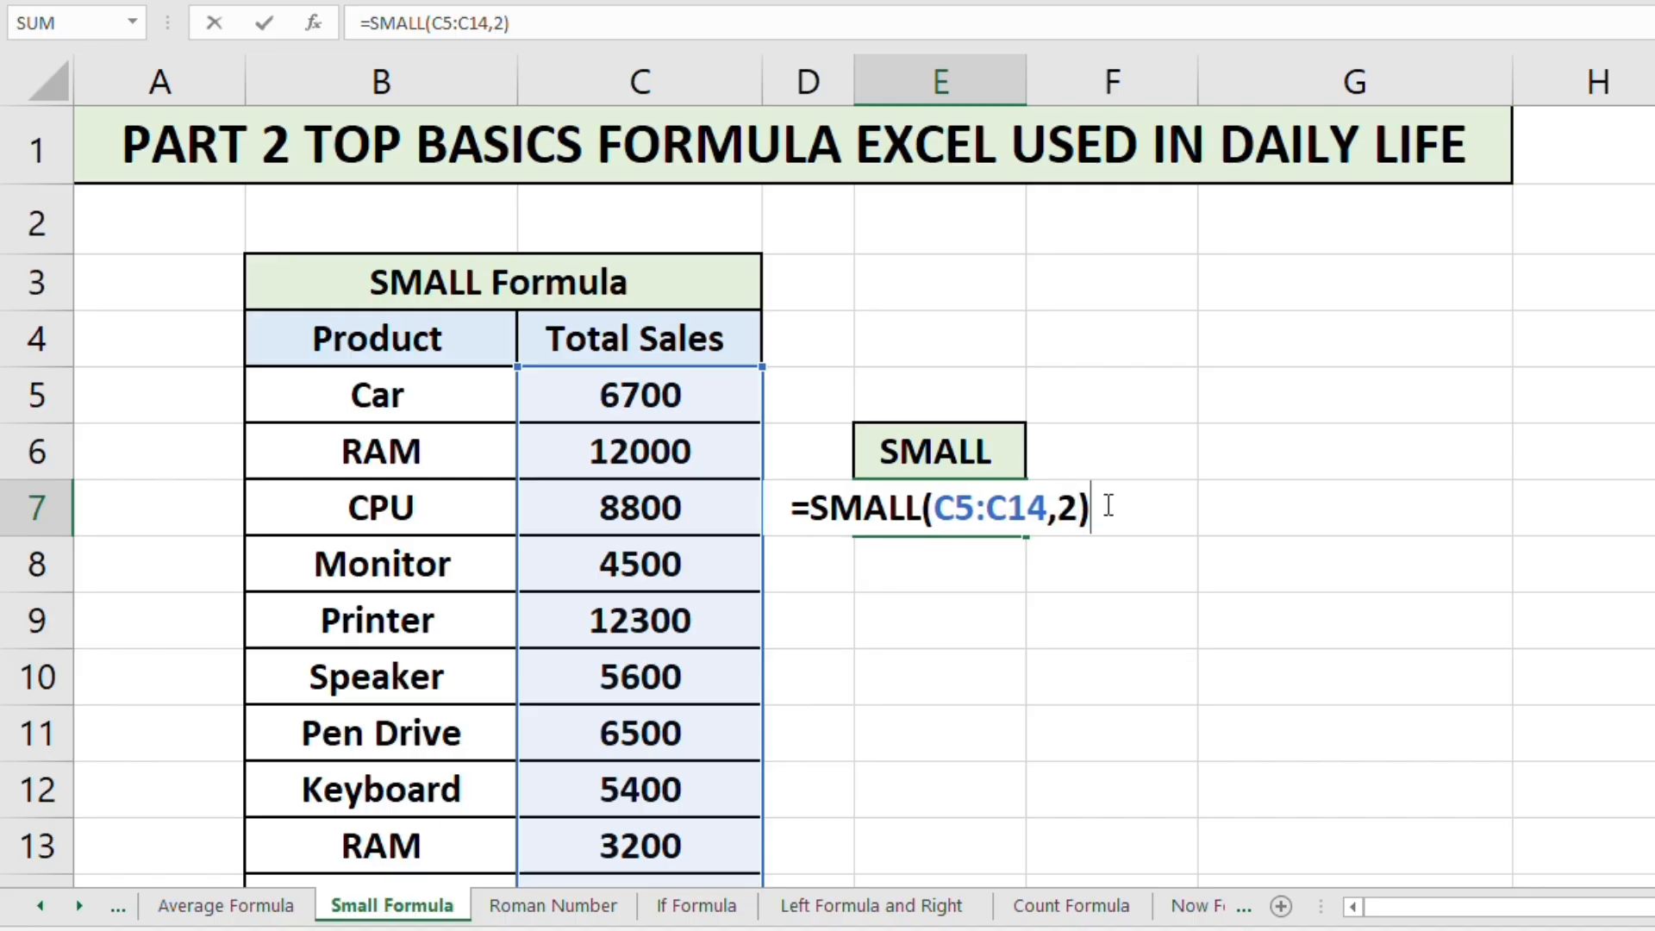
pyautogui.press('Return')
pyautogui.click(990, 517)
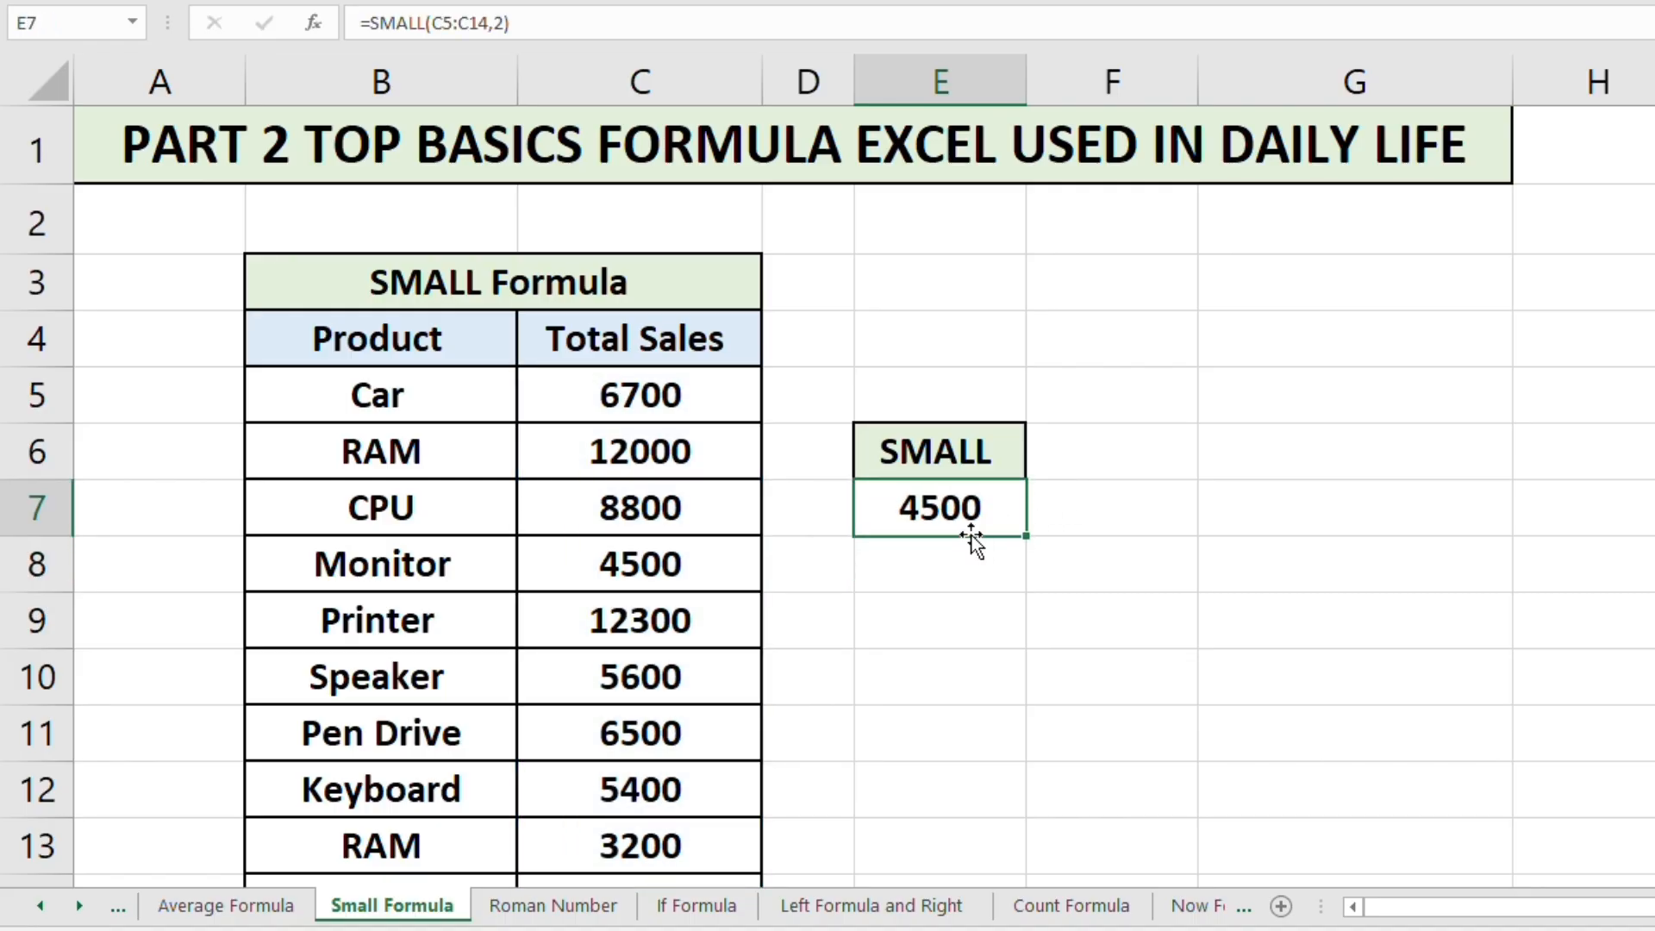
# Step: Check the SMALL result in E7 against the matching product row in the sales table
pyautogui.scroll(-1, 685, 759)
pyautogui.scroll(1, 698, 741)
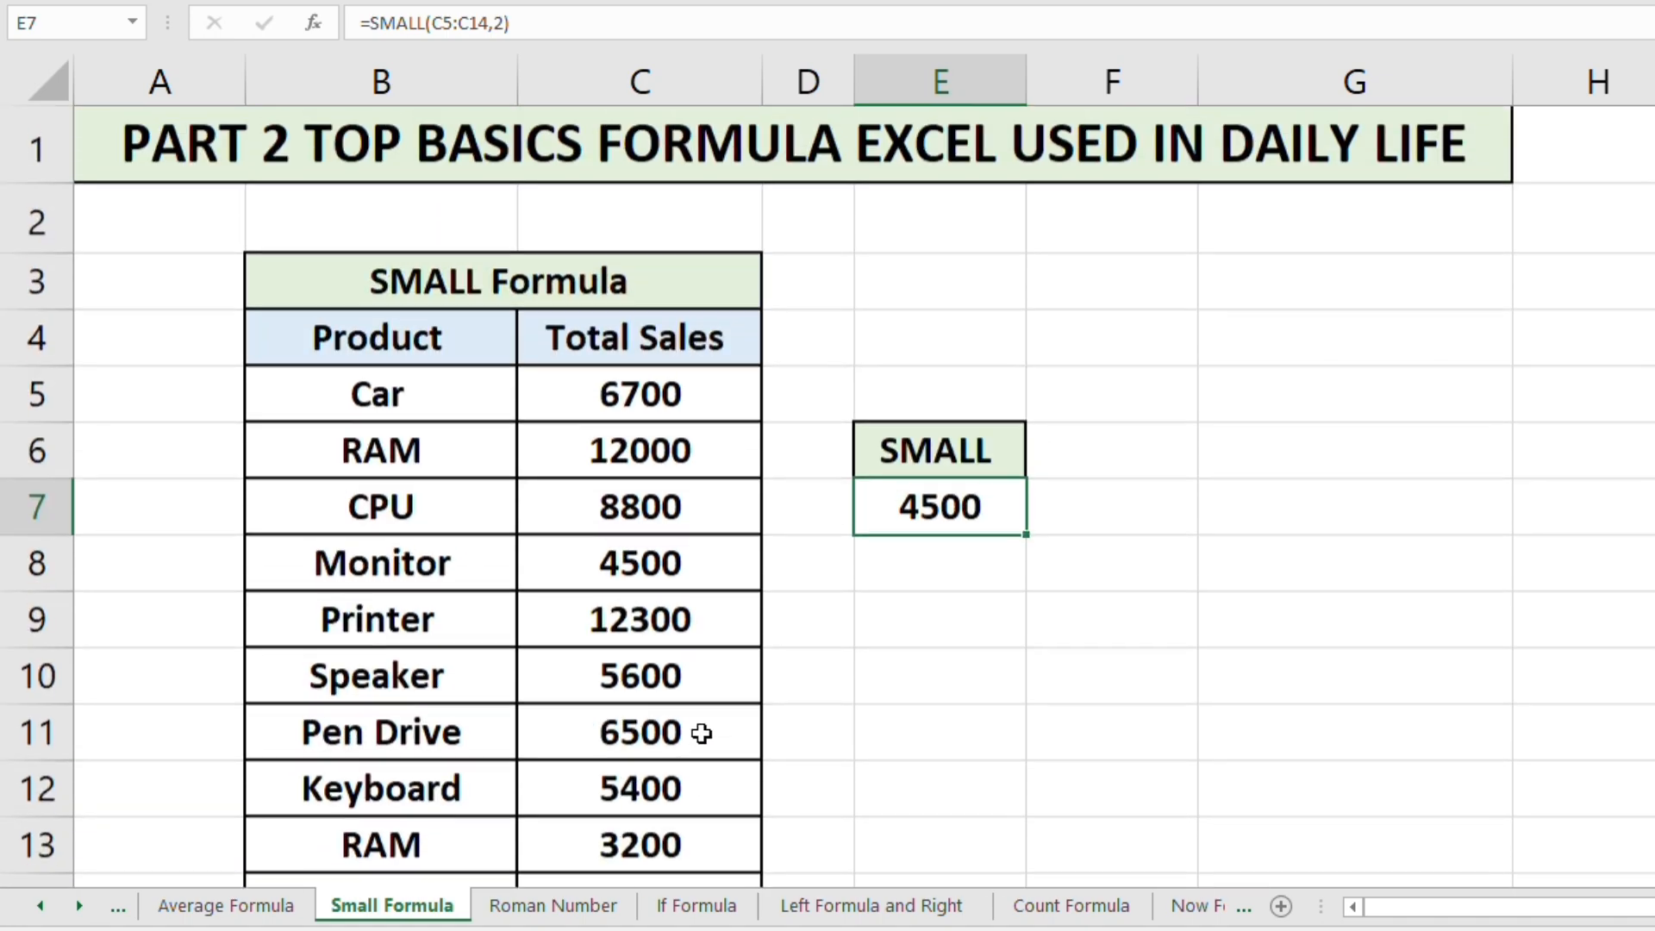
pyautogui.click(724, 565)
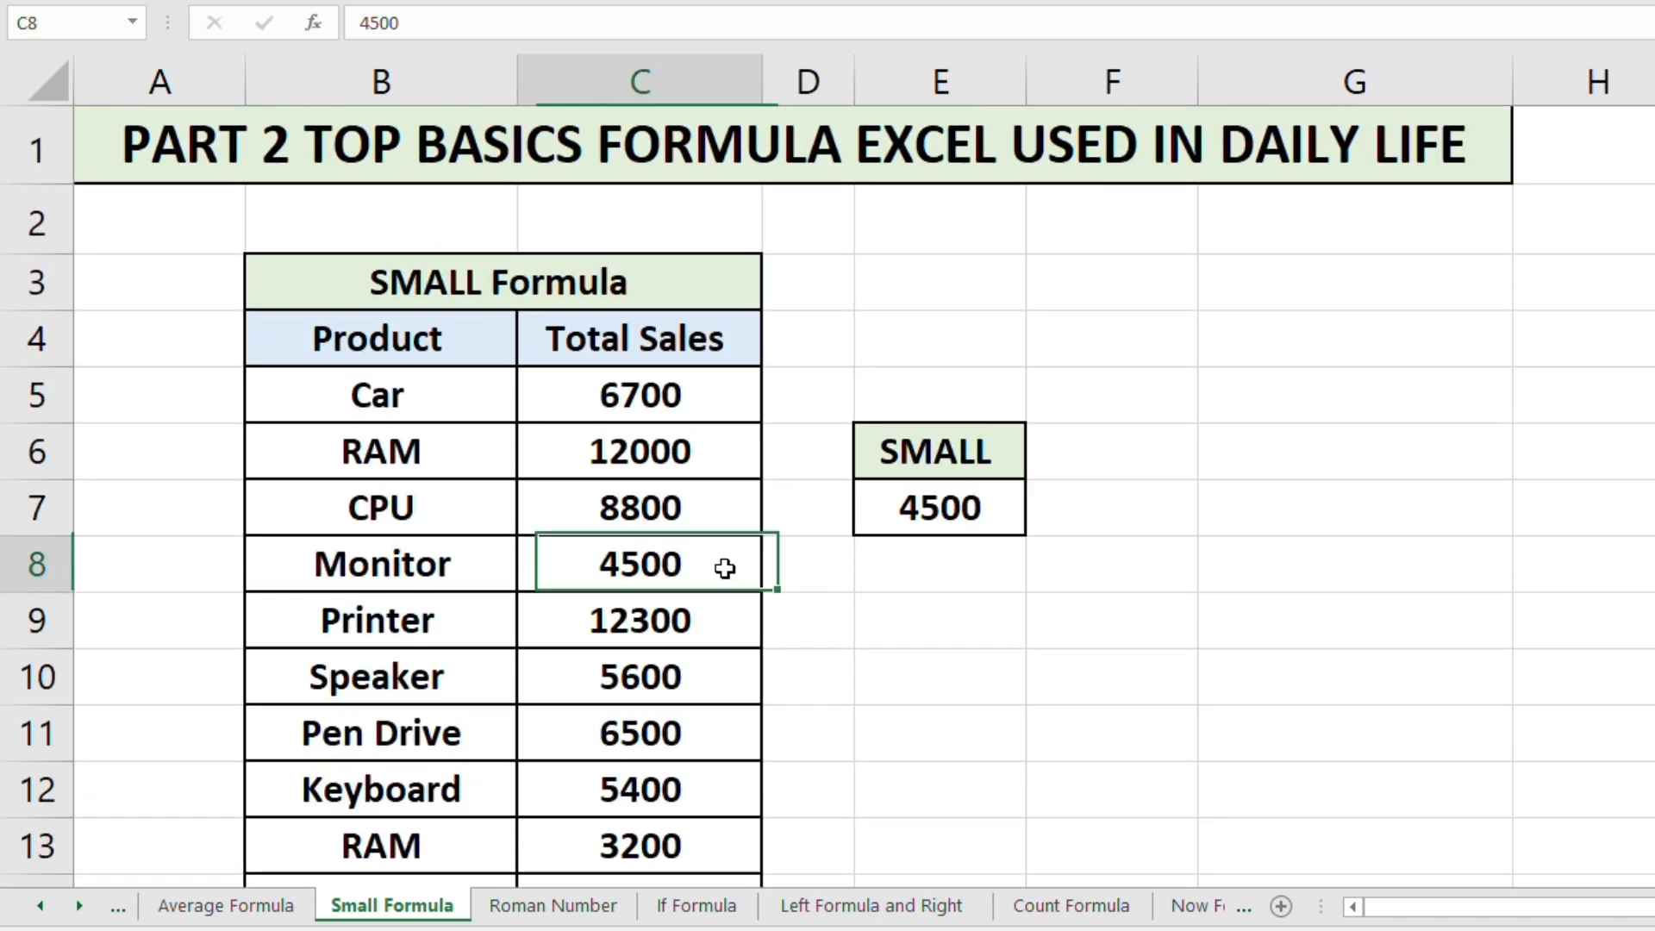
pyautogui.moveTo(445, 538); pyautogui.dragTo(647, 565)
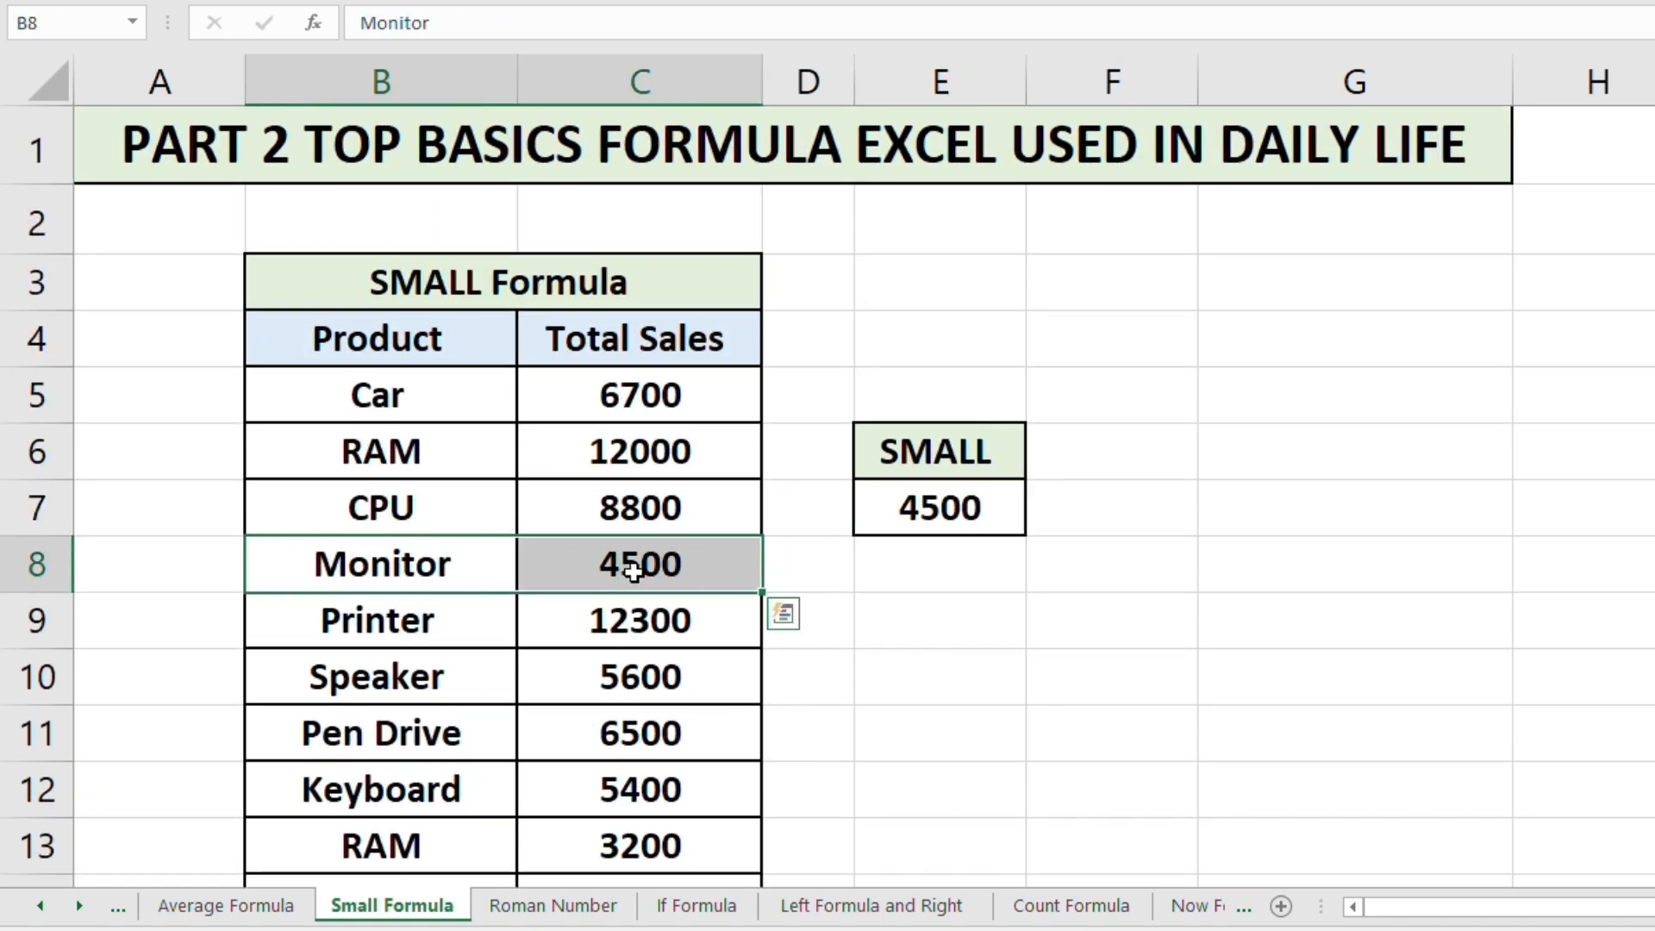
pyautogui.click(879, 556)
pyautogui.click(1072, 458)
pyautogui.click(1049, 546)
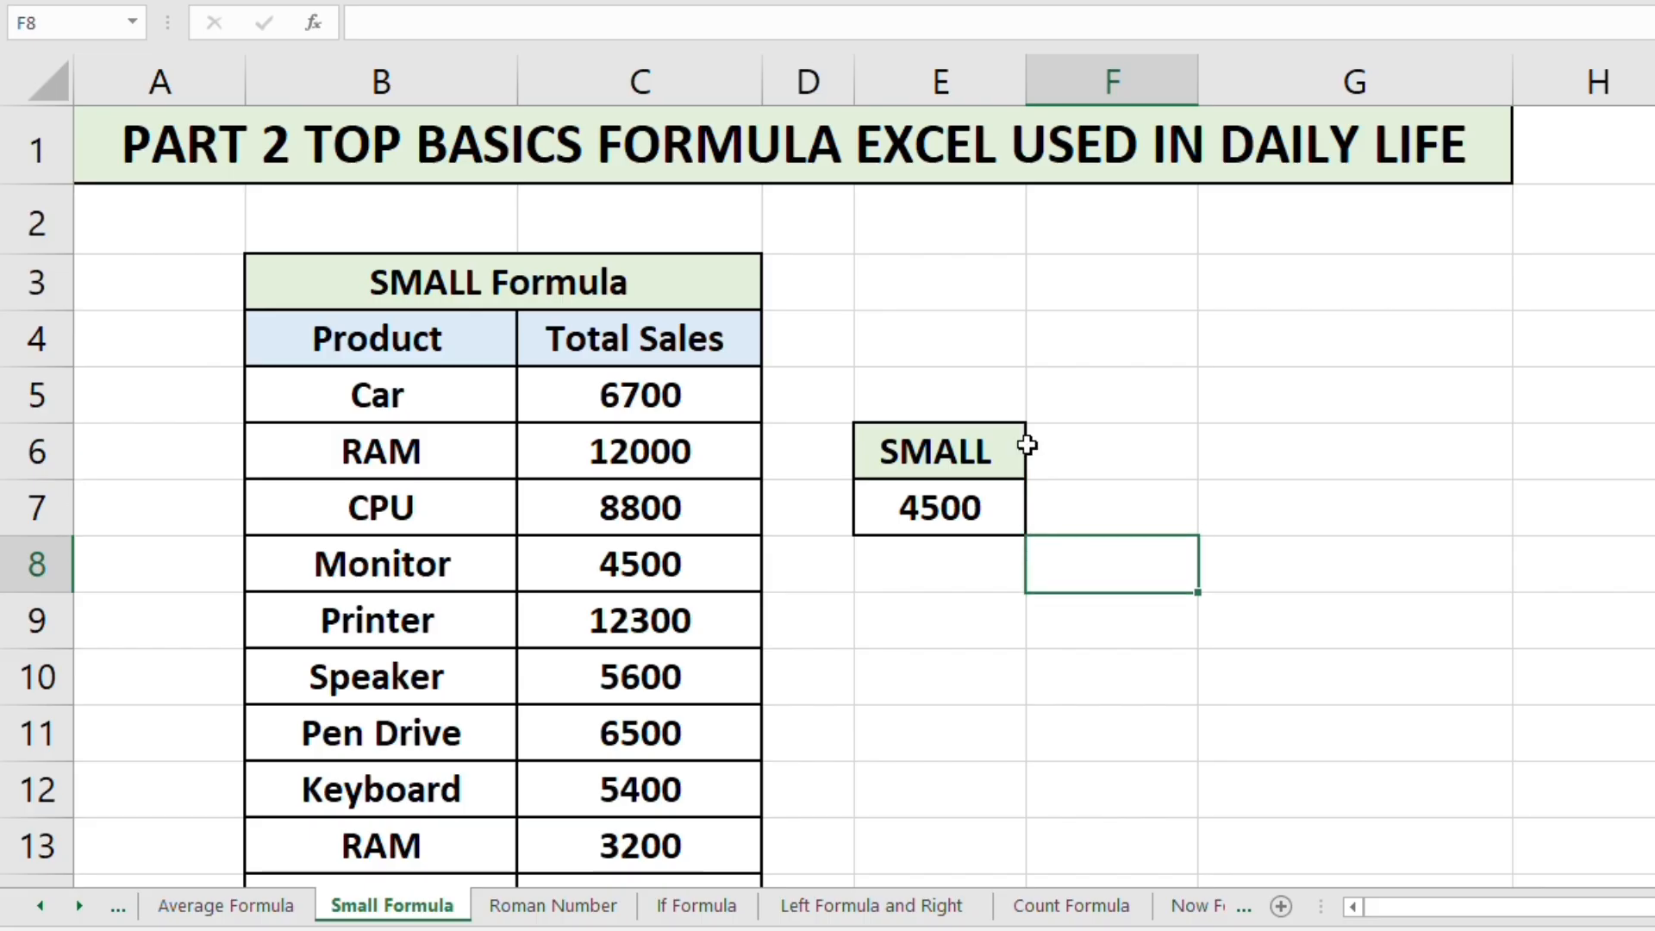
# Step: Switch to the Roman Number sheet and review the values in the Numbers column alongside the empty Roman column
pyautogui.hotkey('ctrl', 'pagedown')
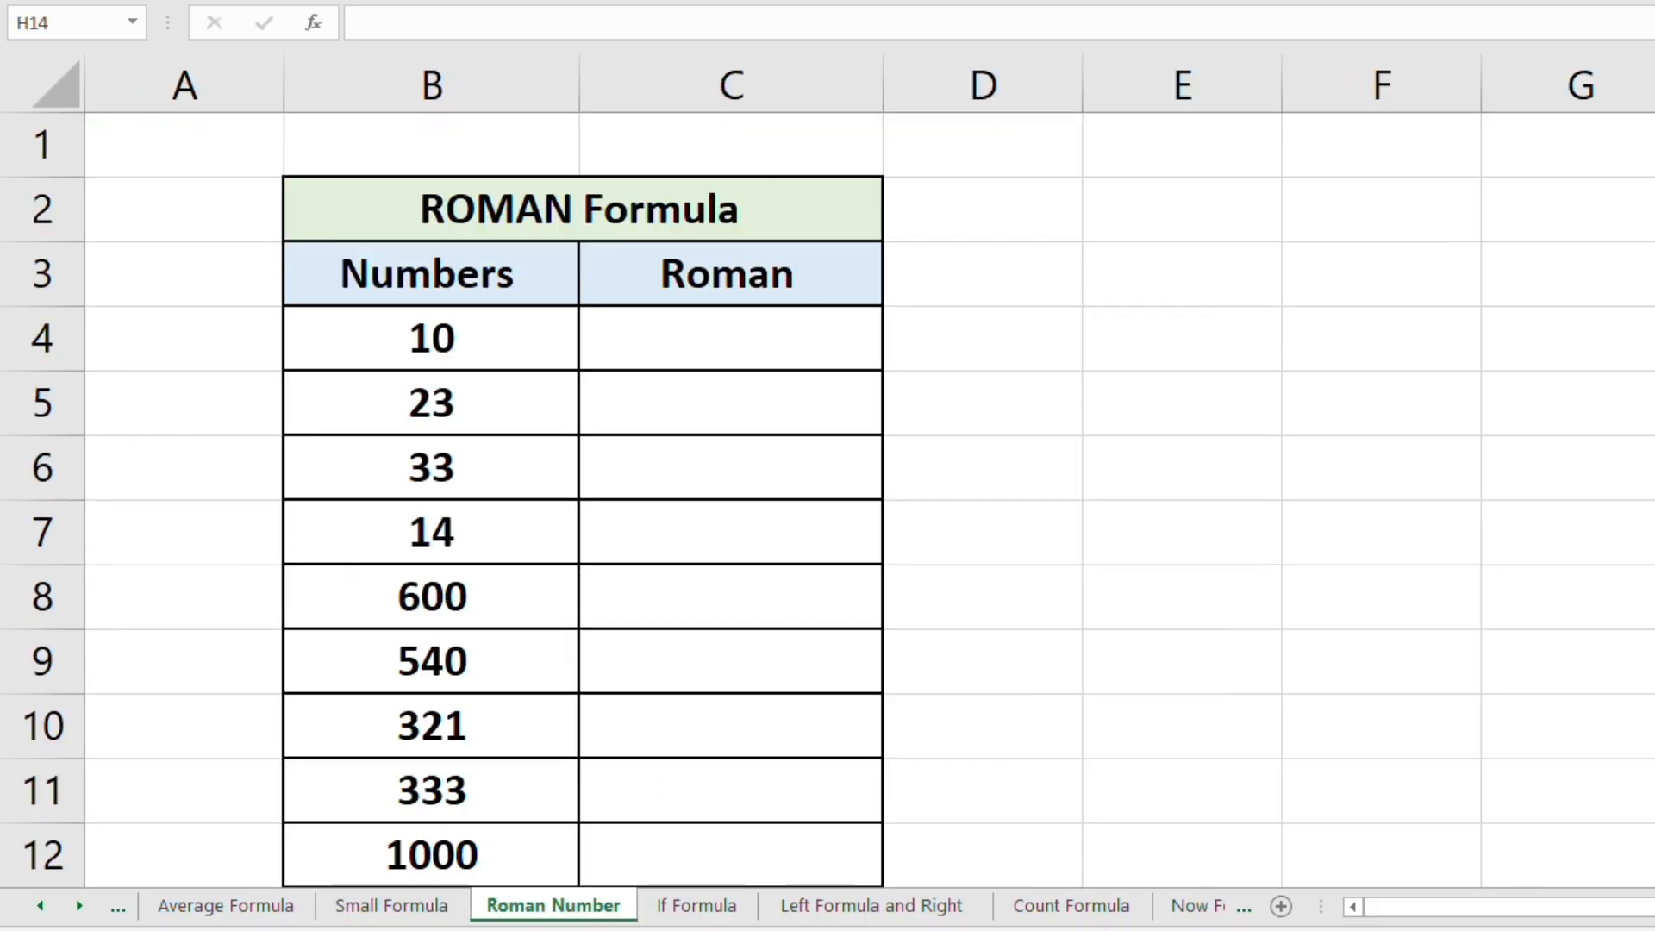
pyautogui.click(854, 224)
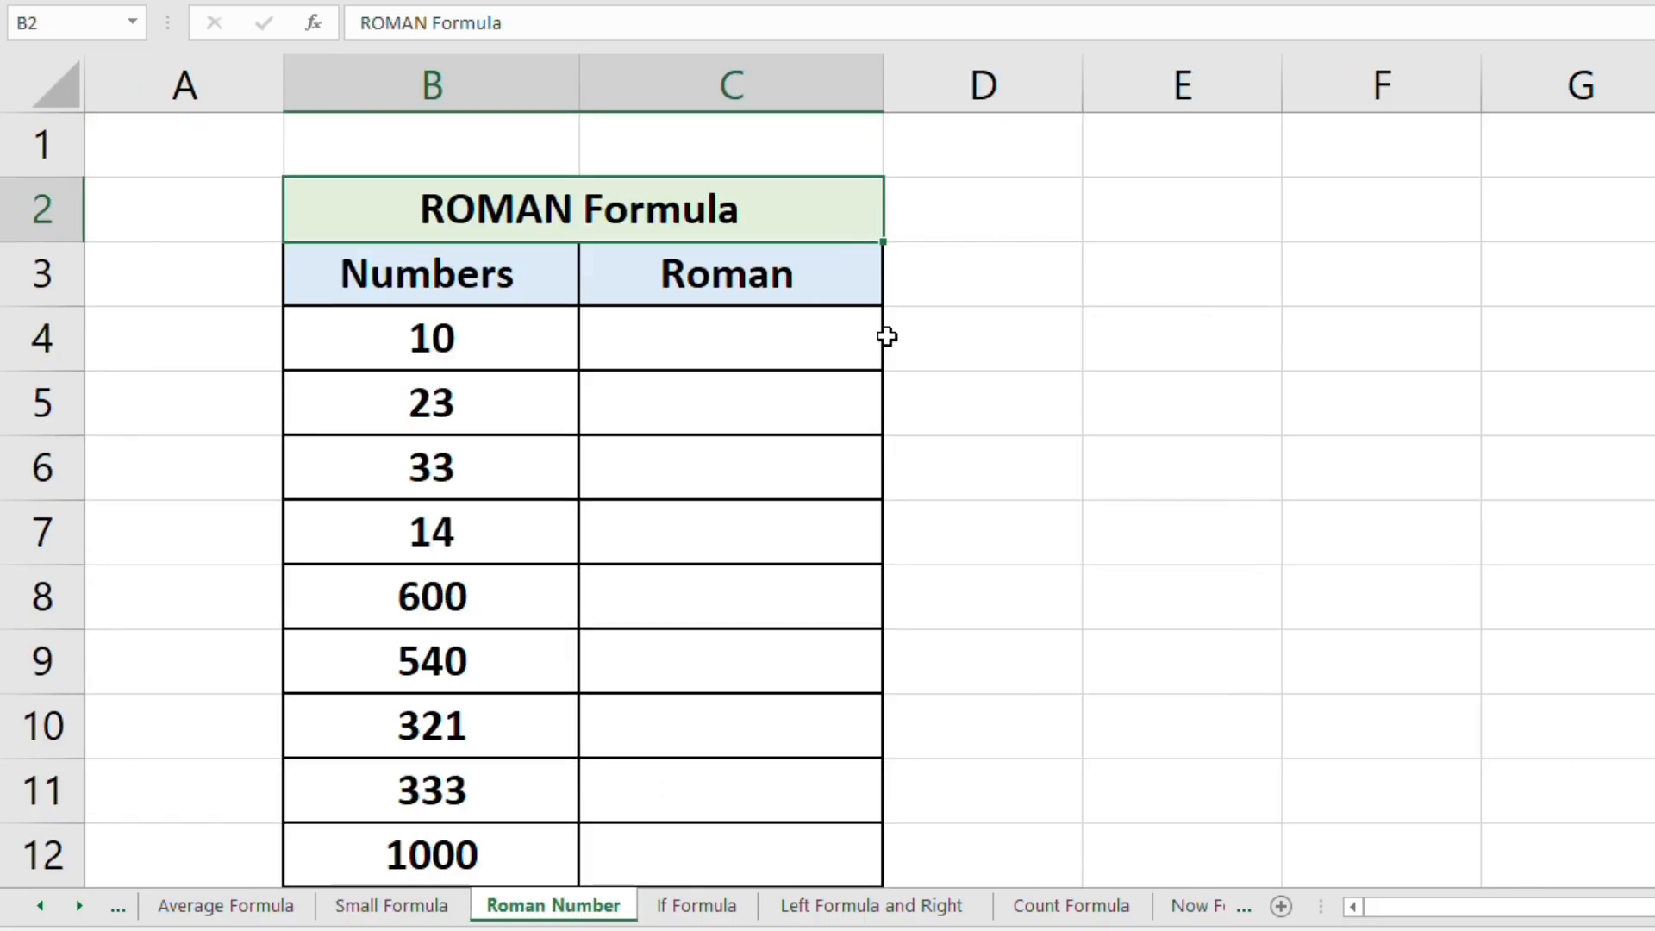
pyautogui.click(1034, 405)
pyautogui.click(811, 340)
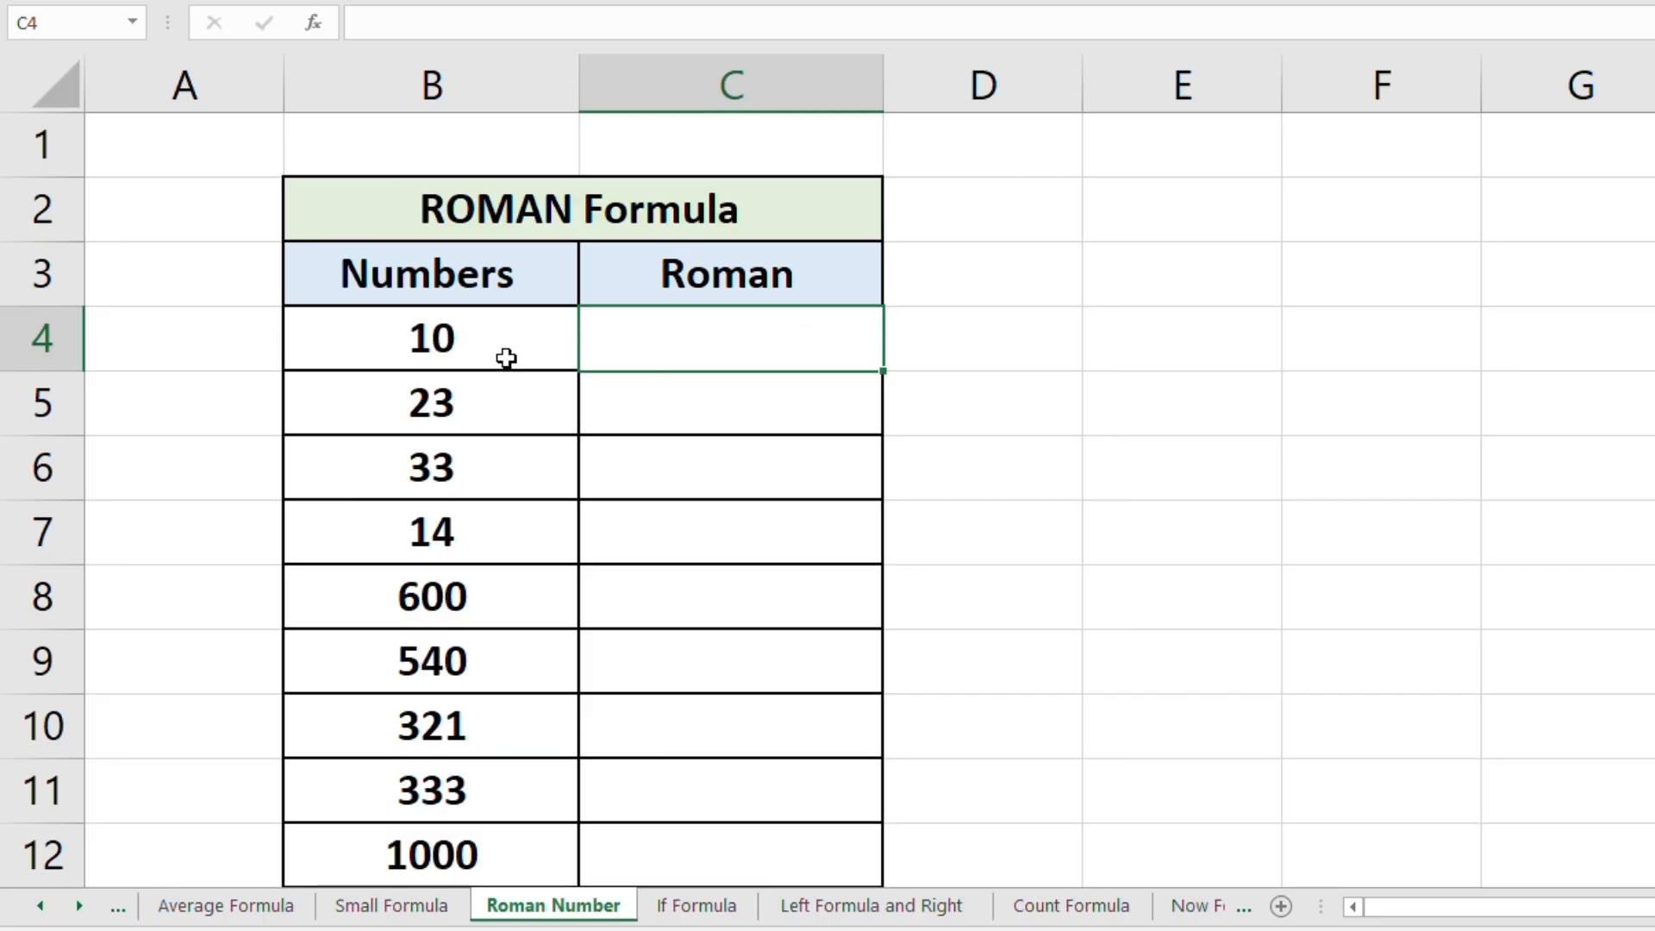
pyautogui.moveTo(502, 359); pyautogui.dragTo(518, 769)
pyautogui.scroll(1, 518, 769)
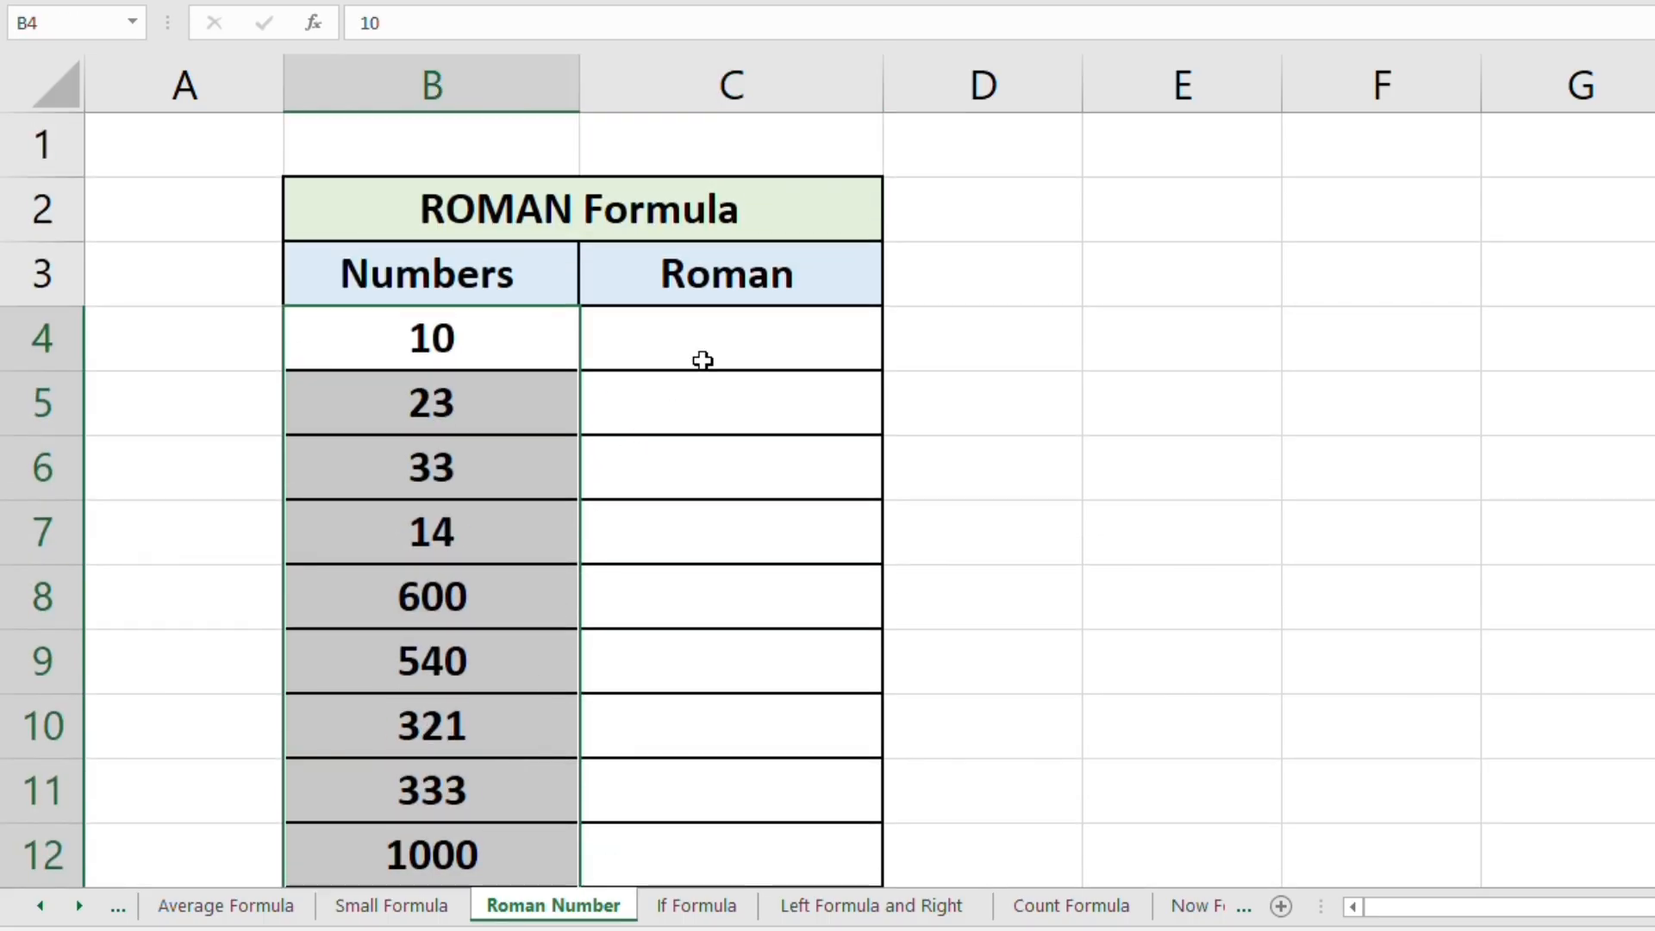
pyautogui.click(788, 353)
pyautogui.click(1034, 385)
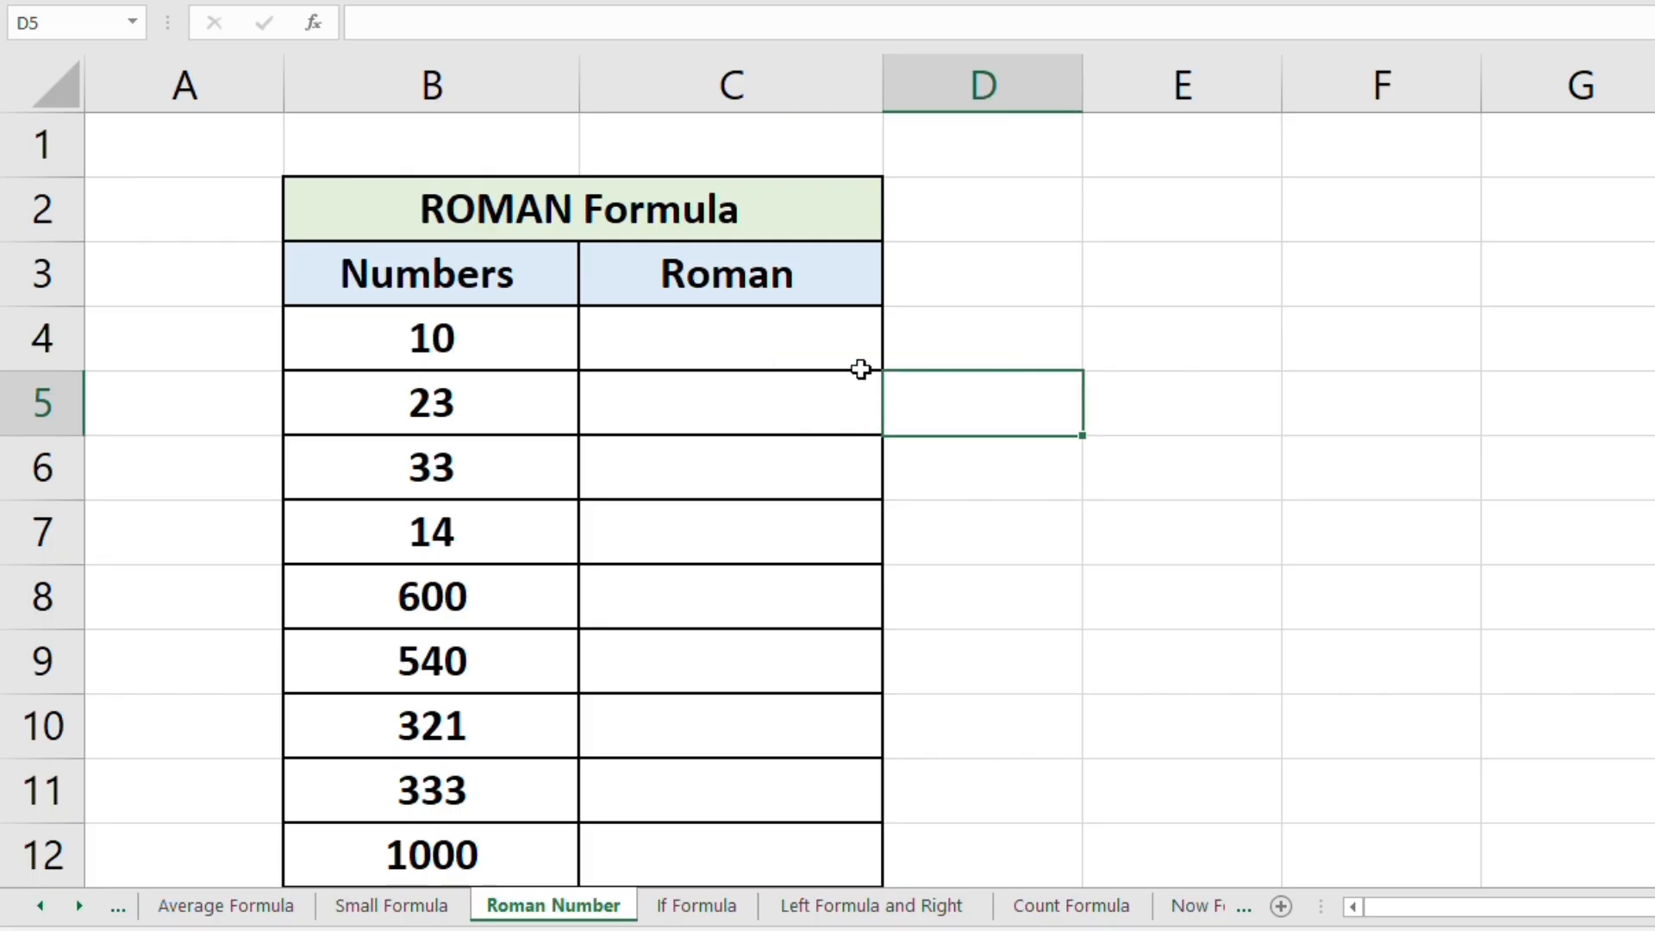
# Step: Enter =ROMAN(B4) in cell C4 to convert the first number to a Roman numeral
pyautogui.click(861, 340)
pyautogui.write('=')
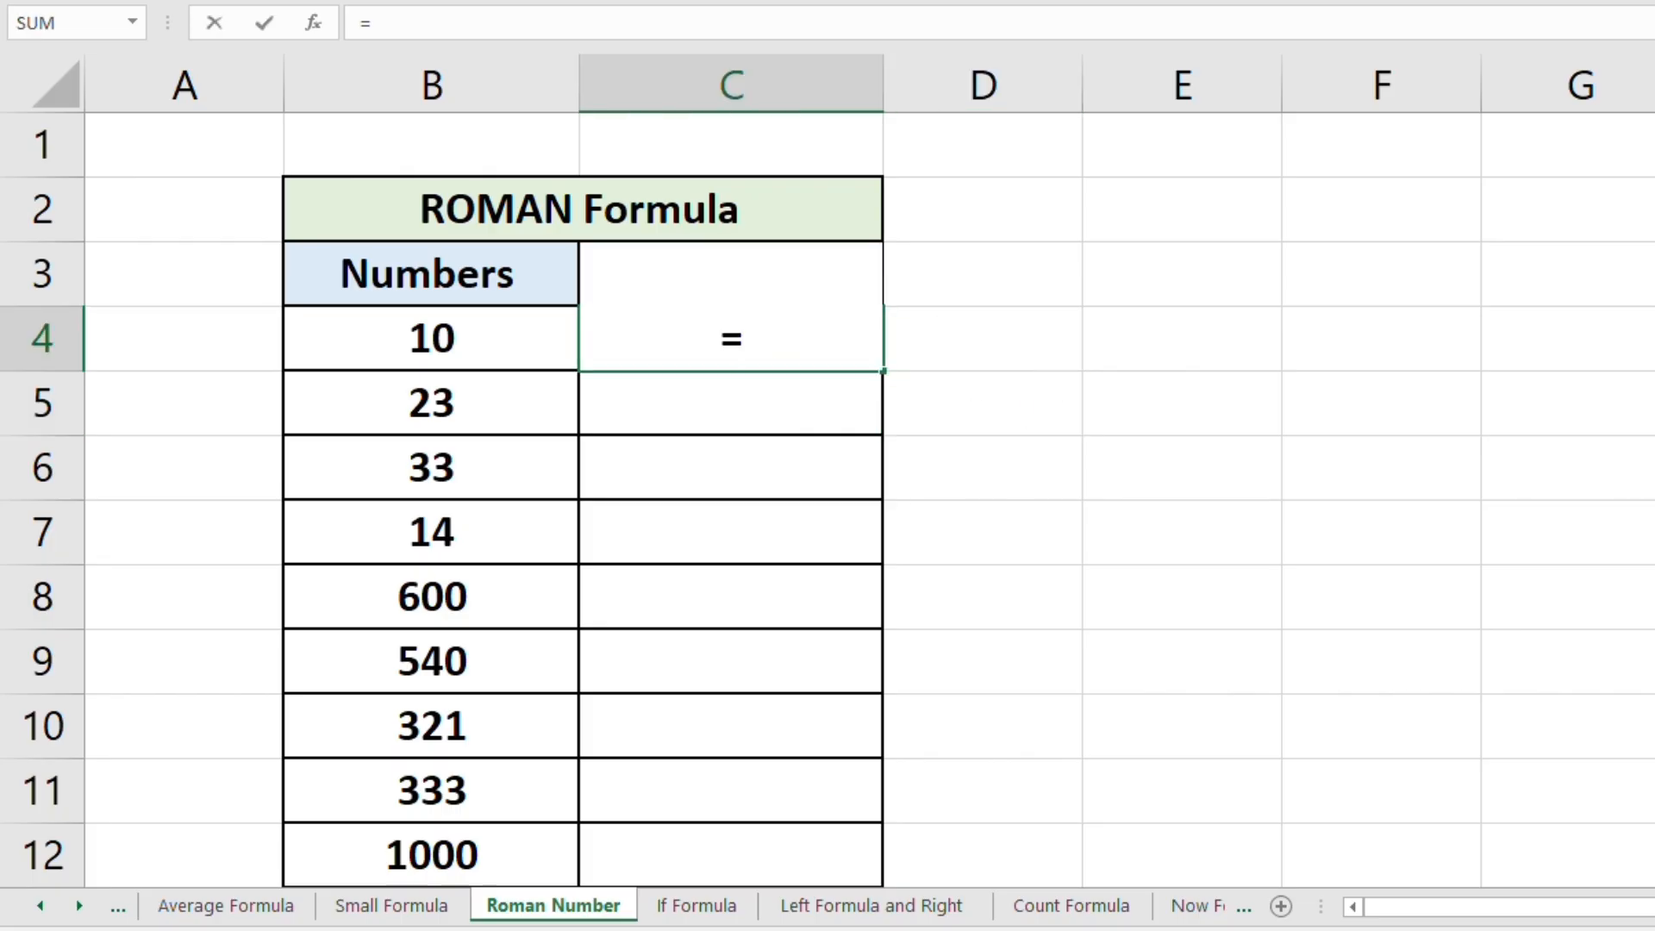
pyautogui.write('Rom')
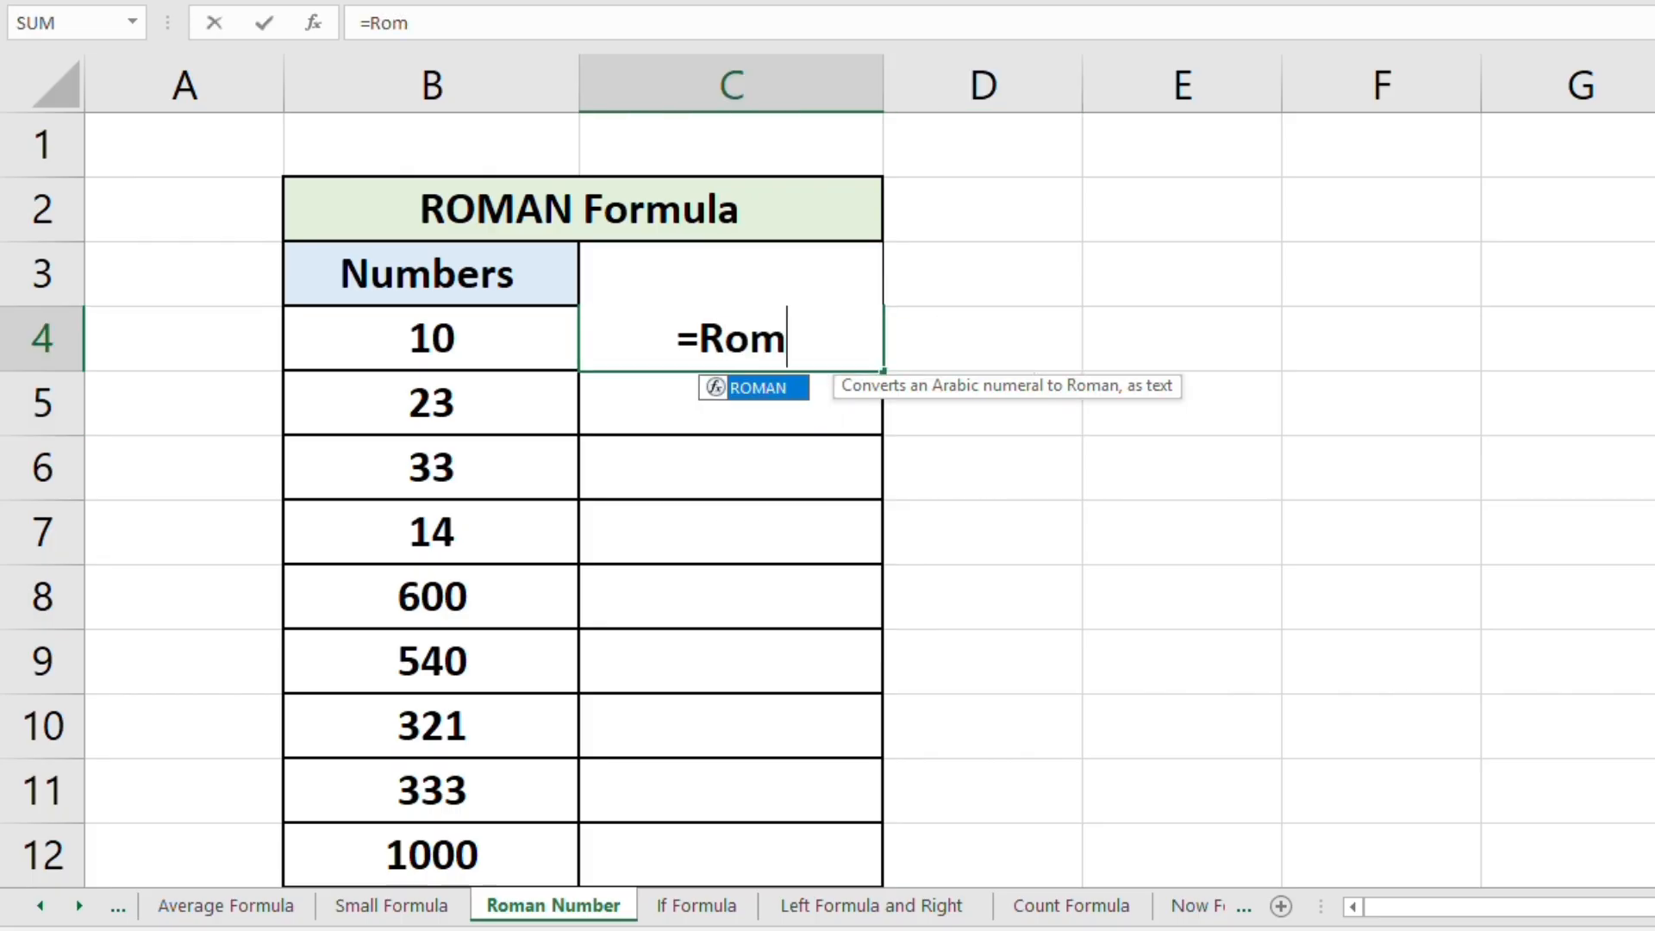
pyautogui.press('Tab')
pyautogui.write('a')
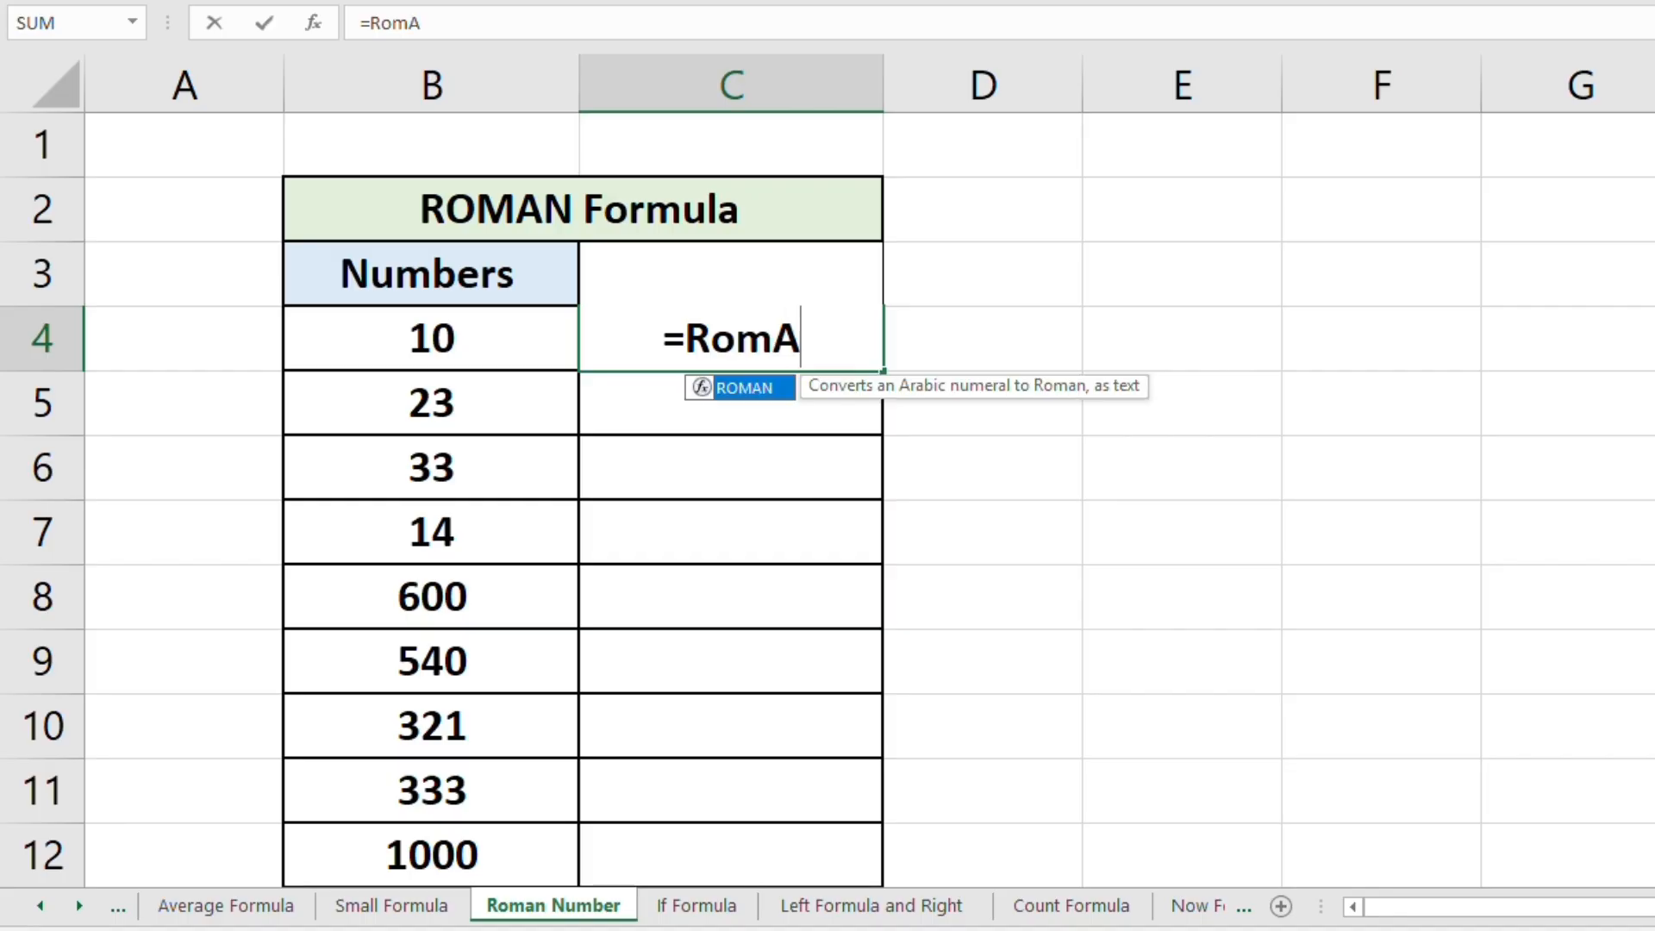
pyautogui.write('n(')
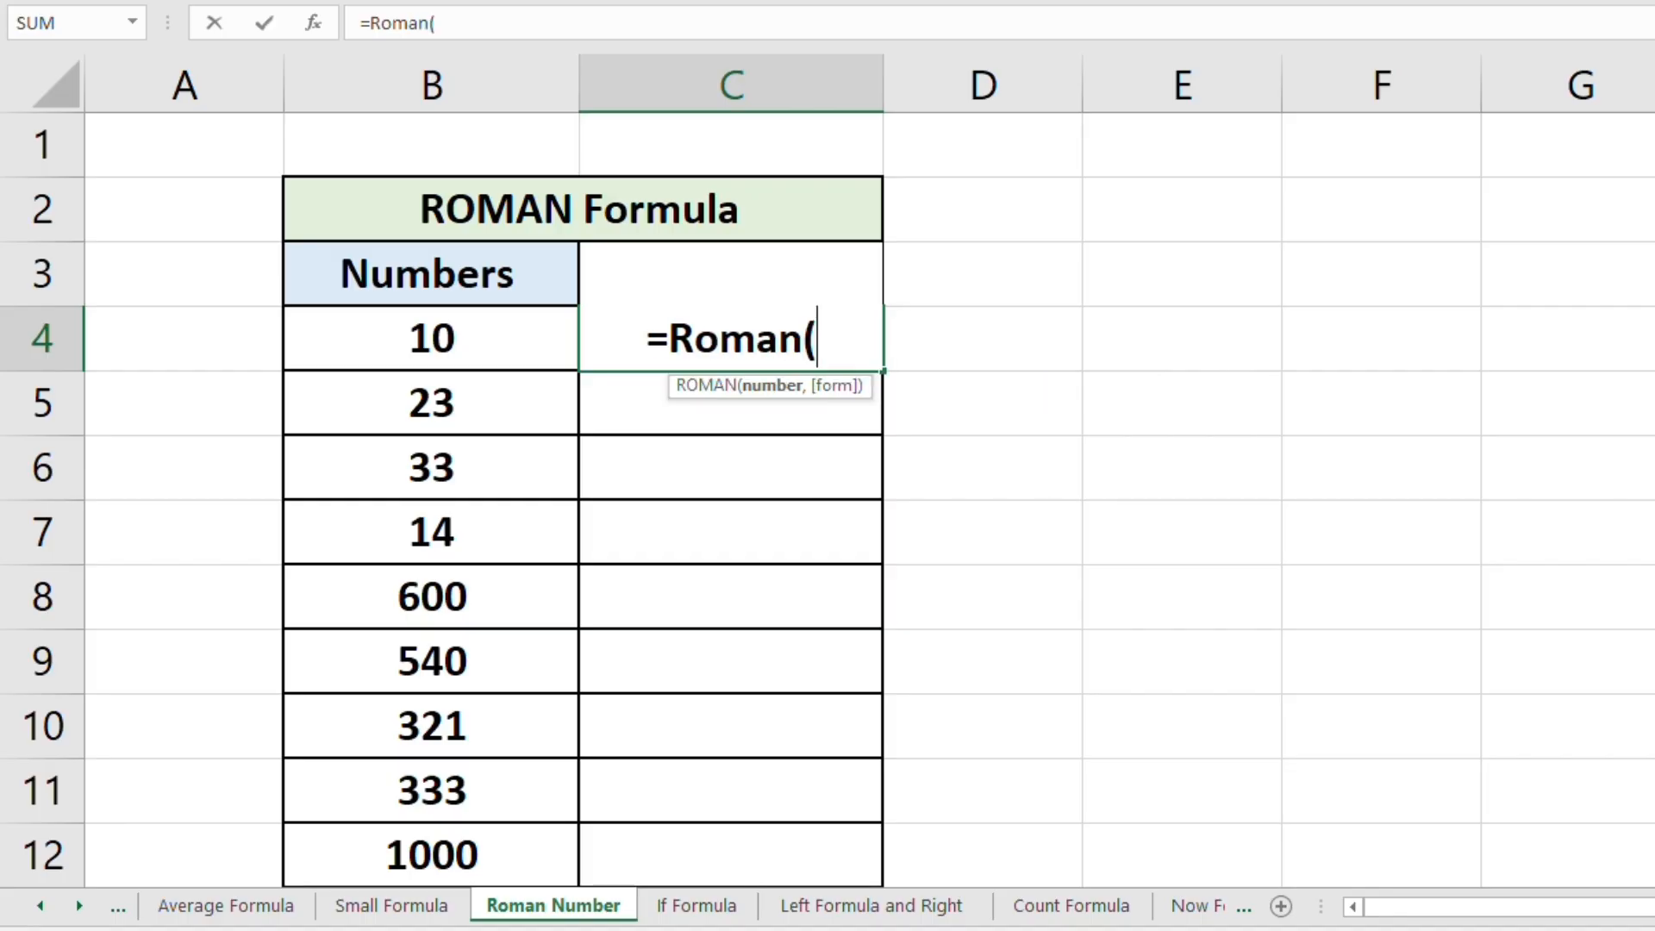
pyautogui.moveTo(444, 345); pyautogui.dragTo(480, 336)
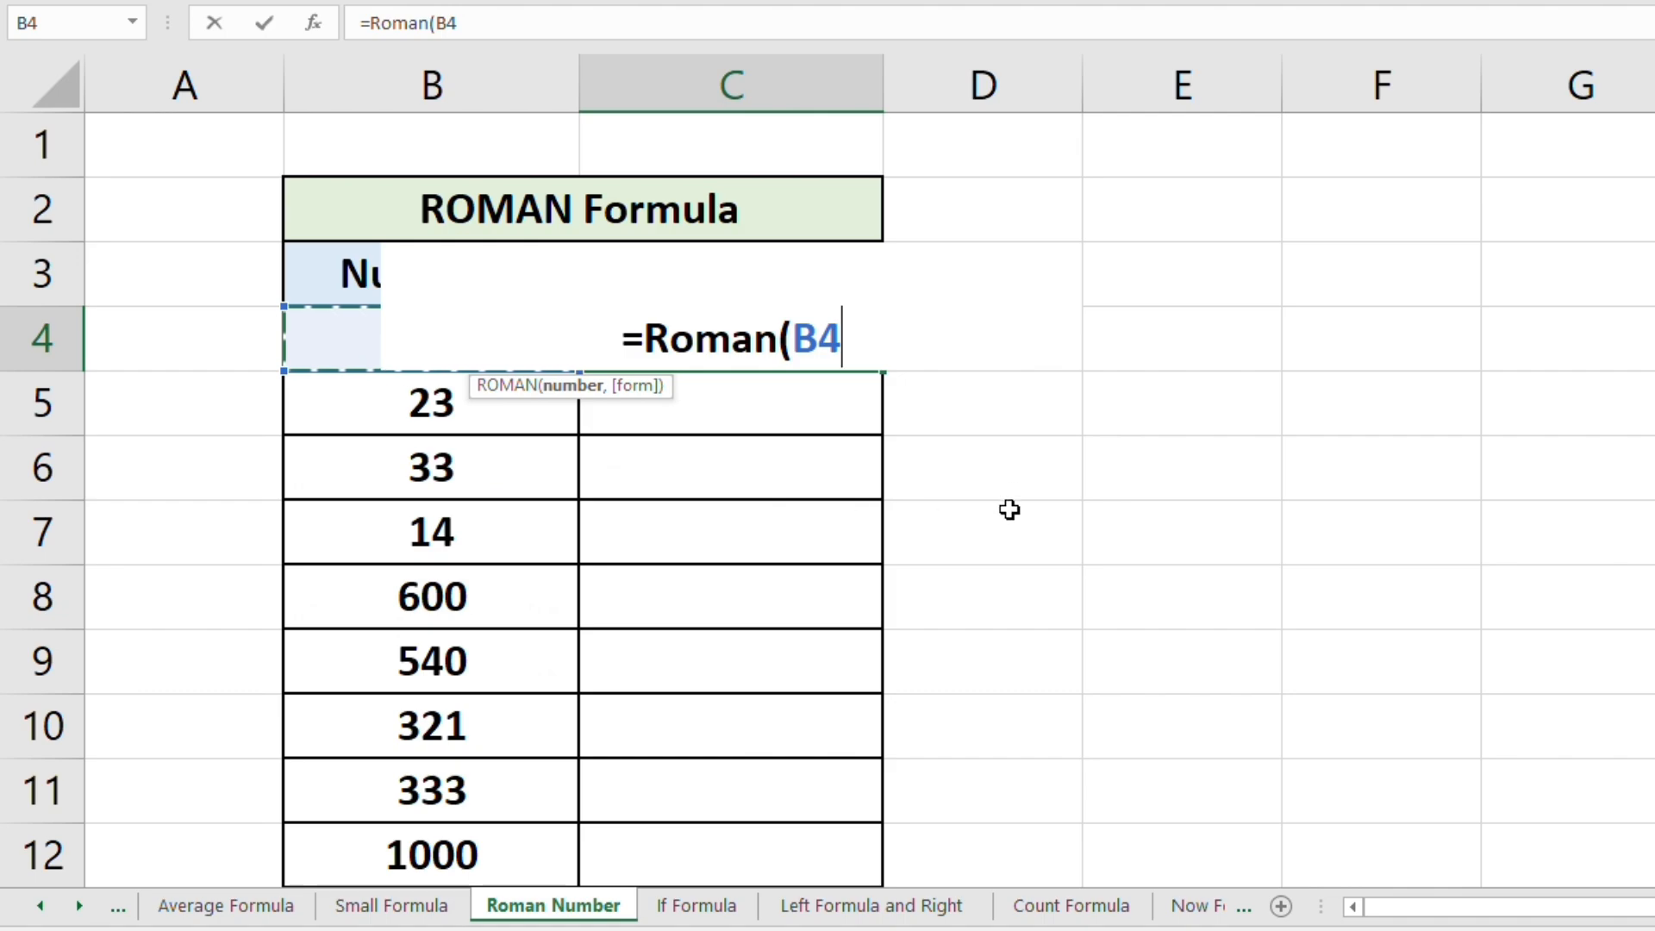
pyautogui.write(')')
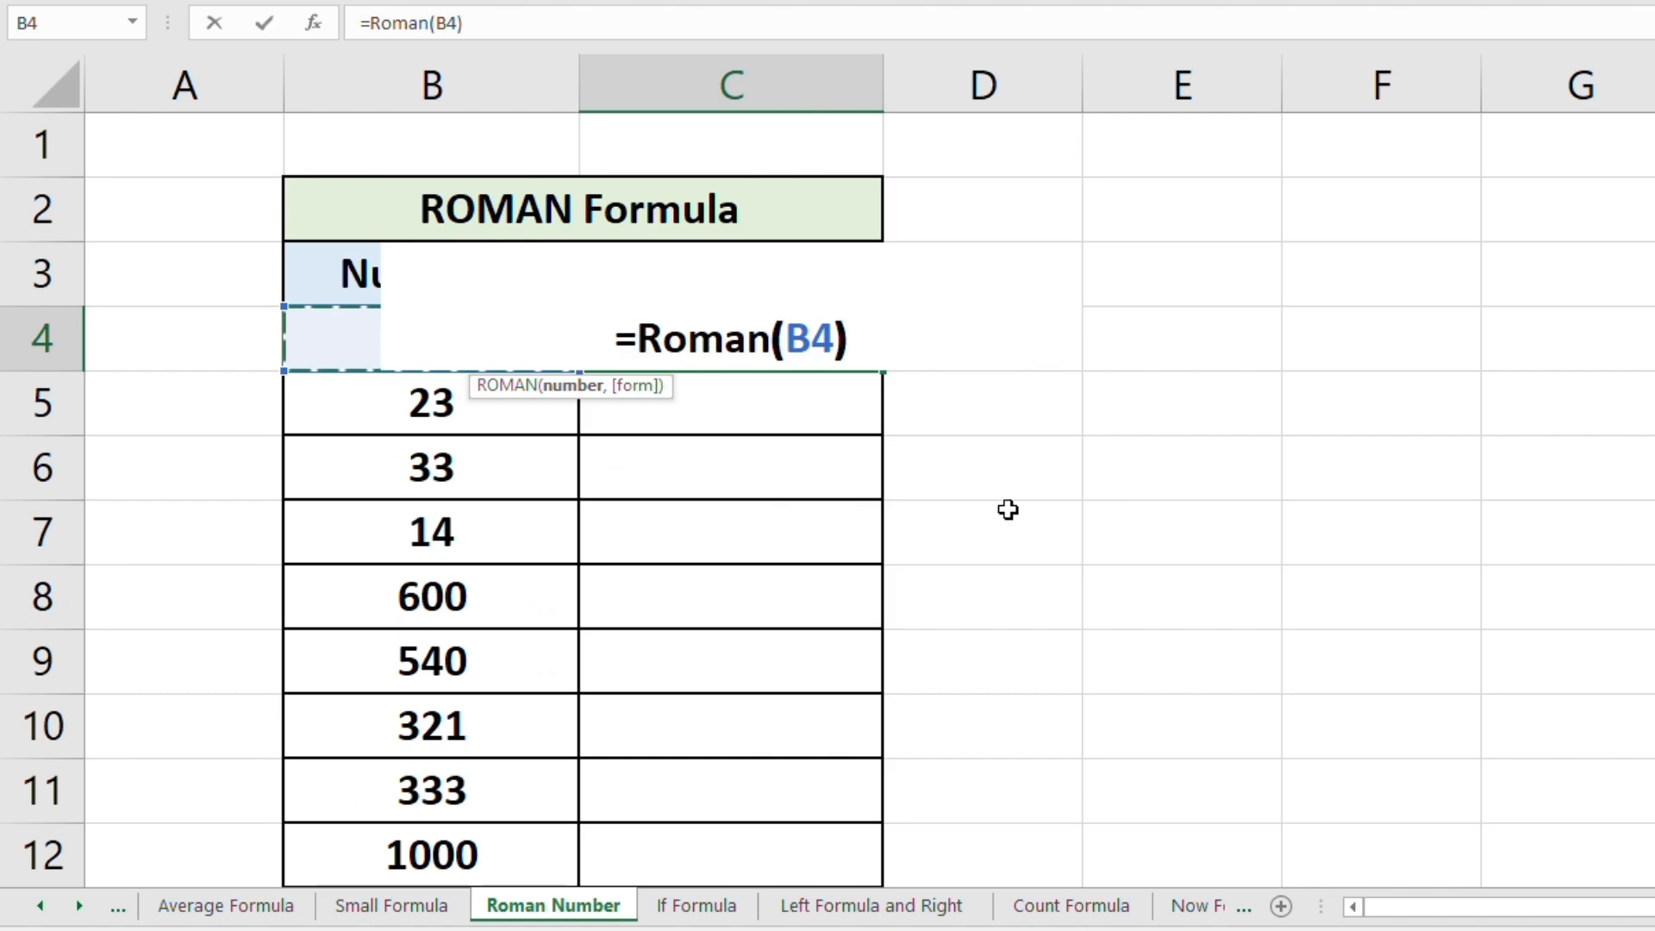
pyautogui.press('Return')
pyautogui.click(802, 316)
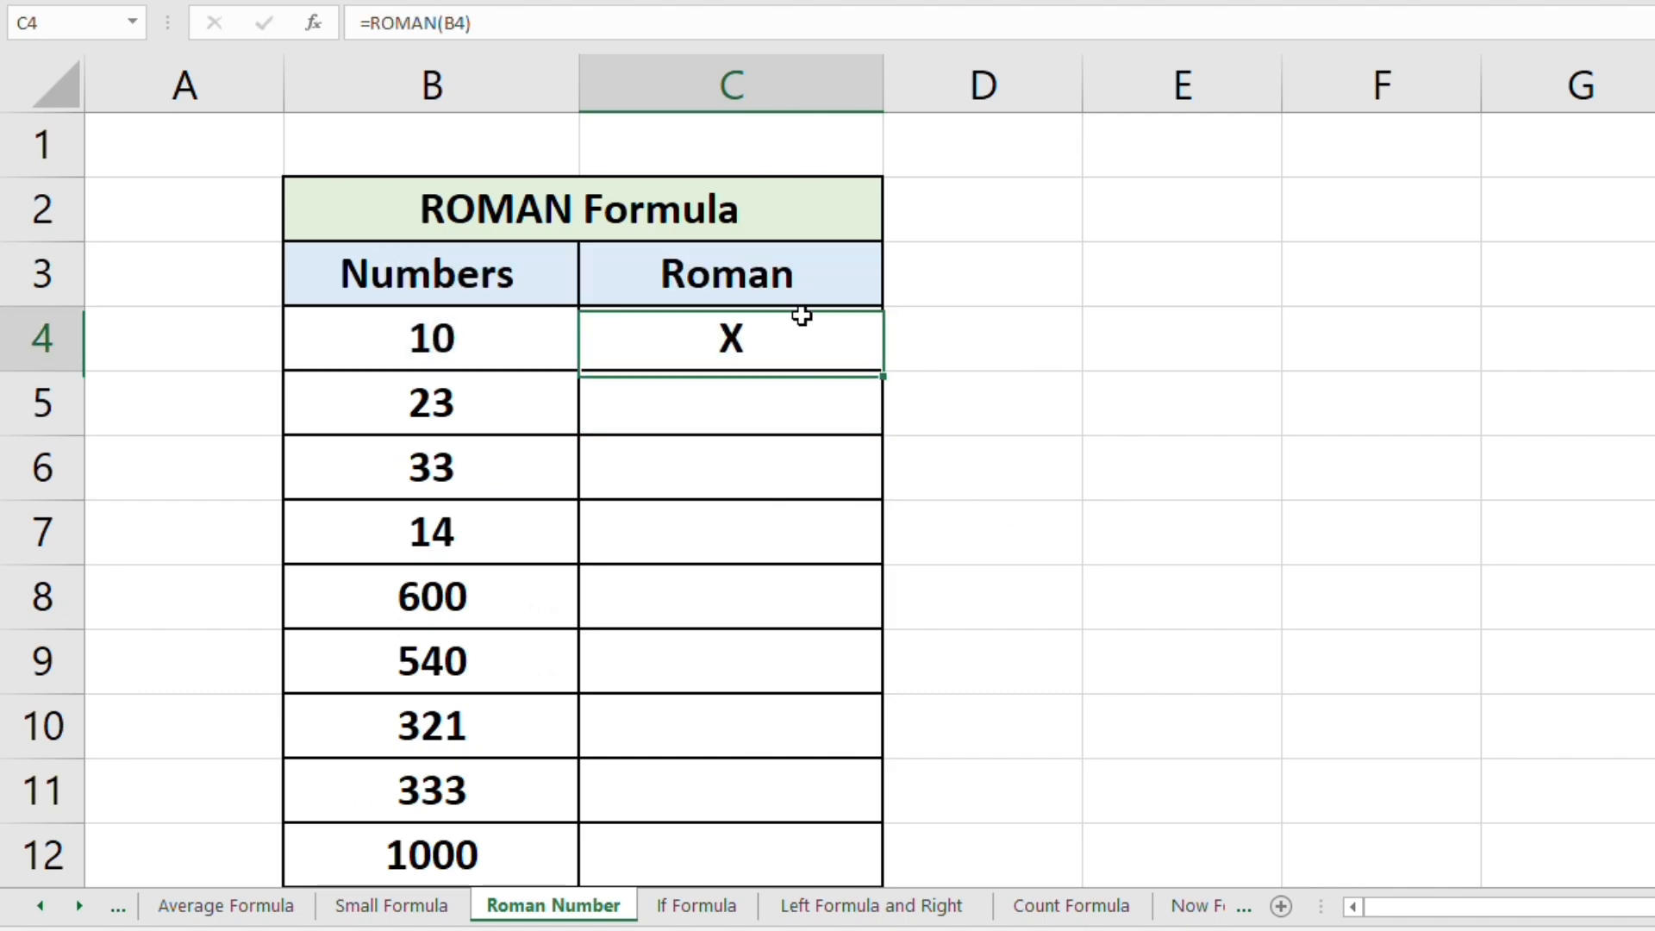
pyautogui.doubleClick(810, 335)
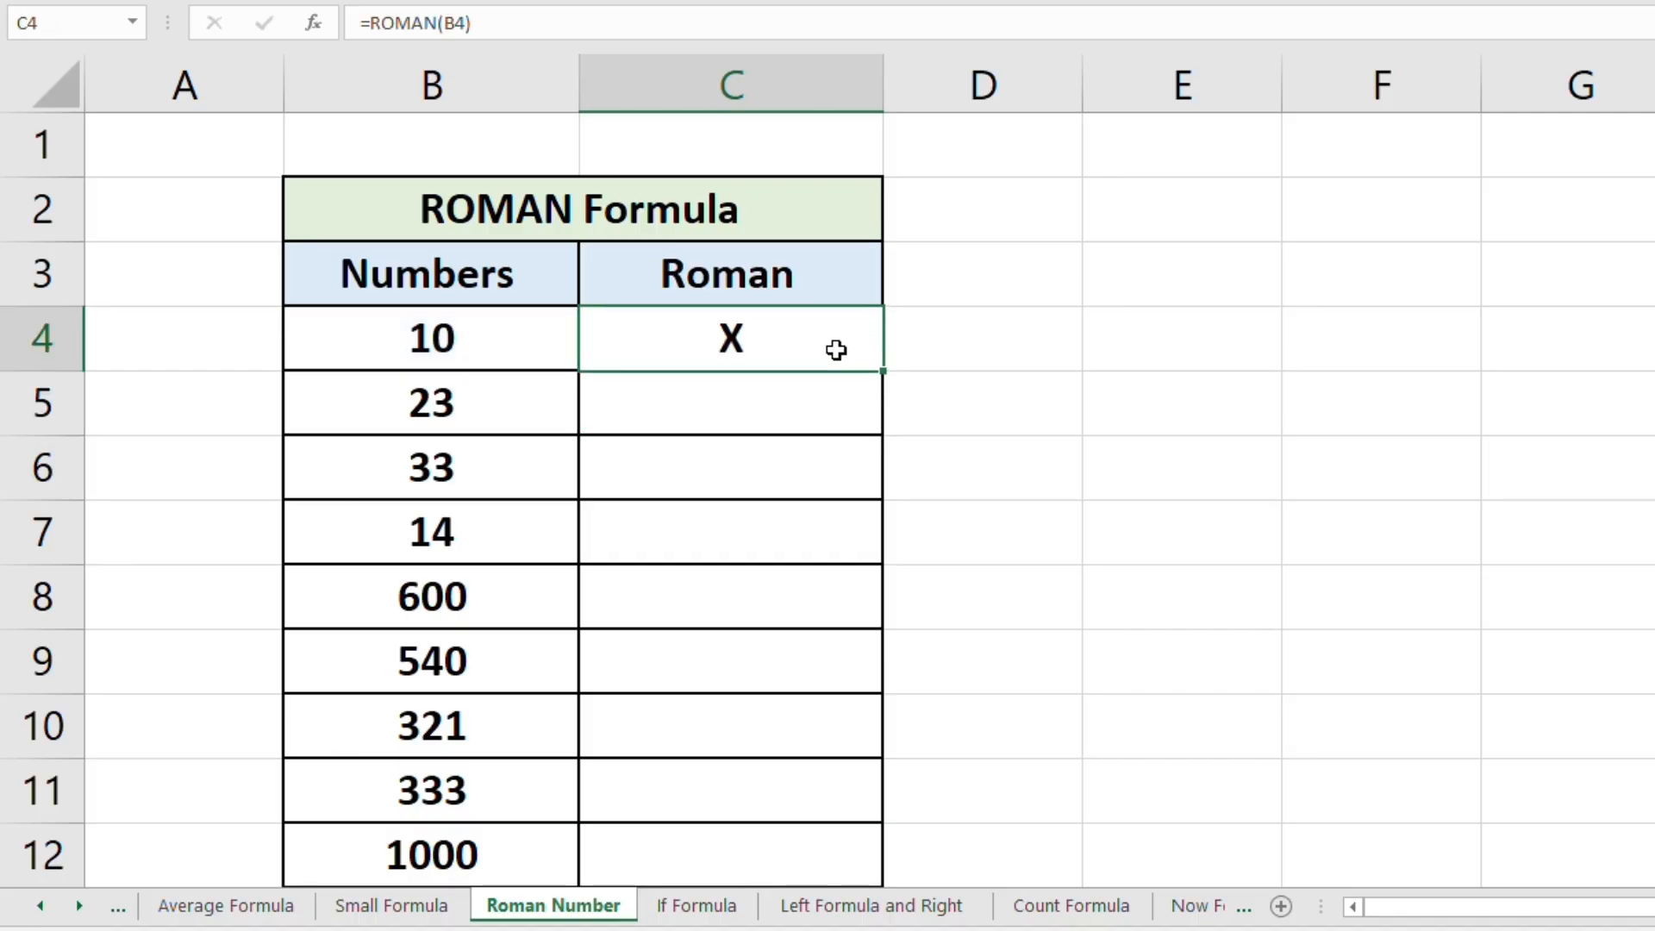
# Step: Fill the ROMAN formula from C4 down through C13 to convert all the remaining numbers
pyautogui.moveTo(886, 370); pyautogui.dragTo(856, 805)
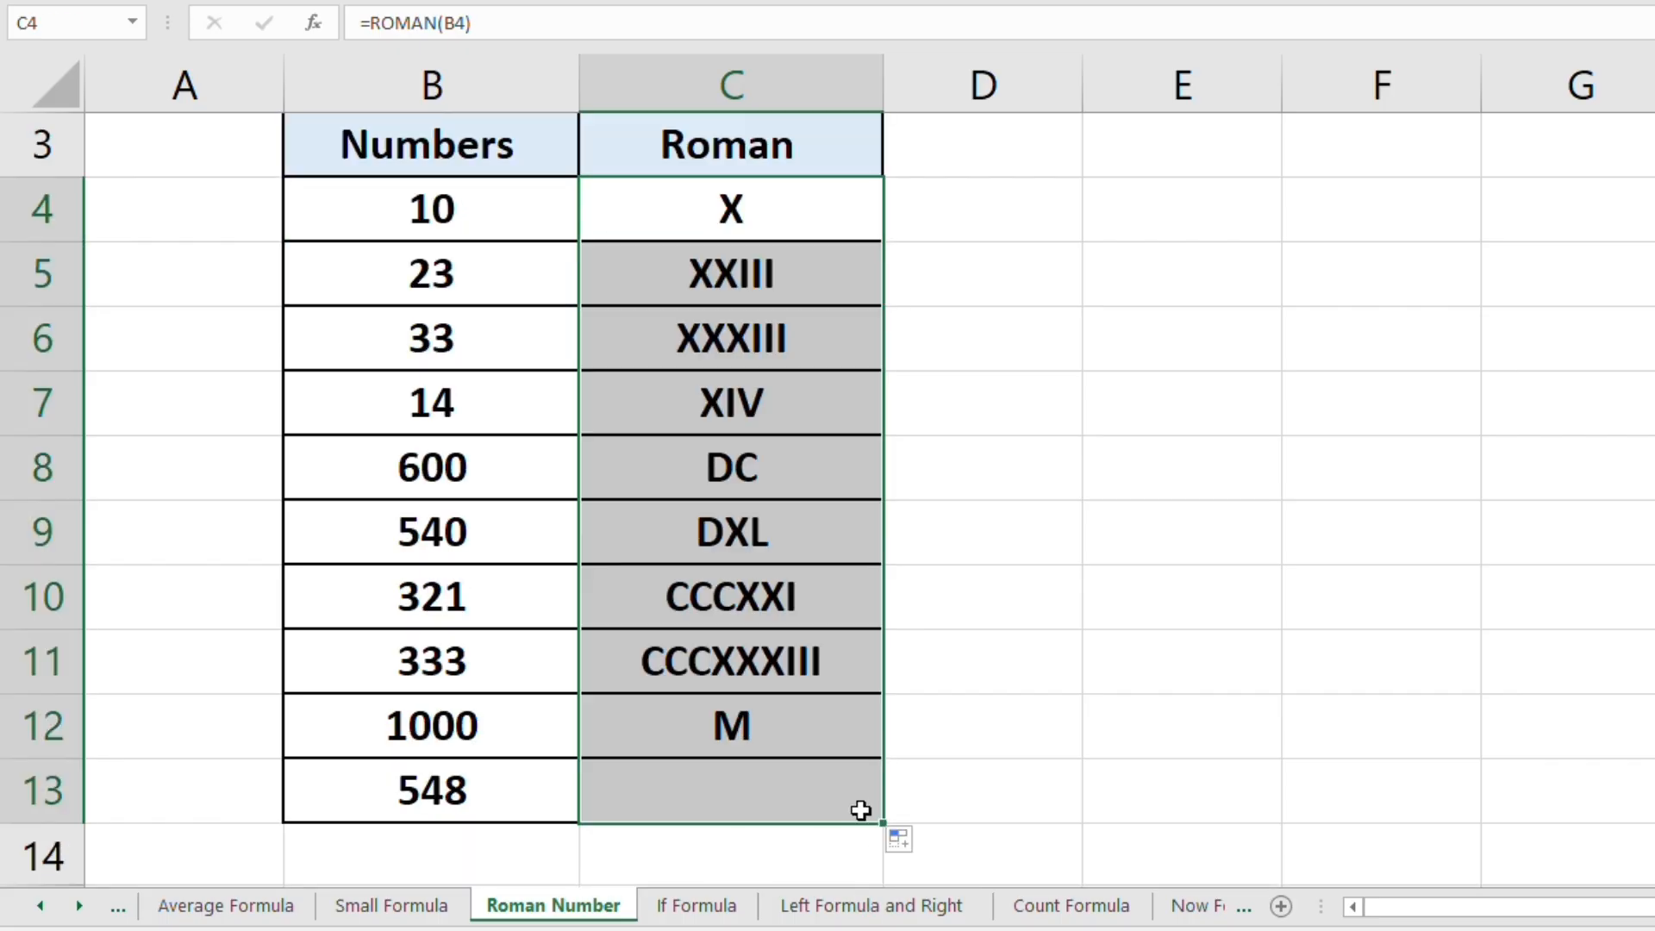
pyautogui.click(1070, 703)
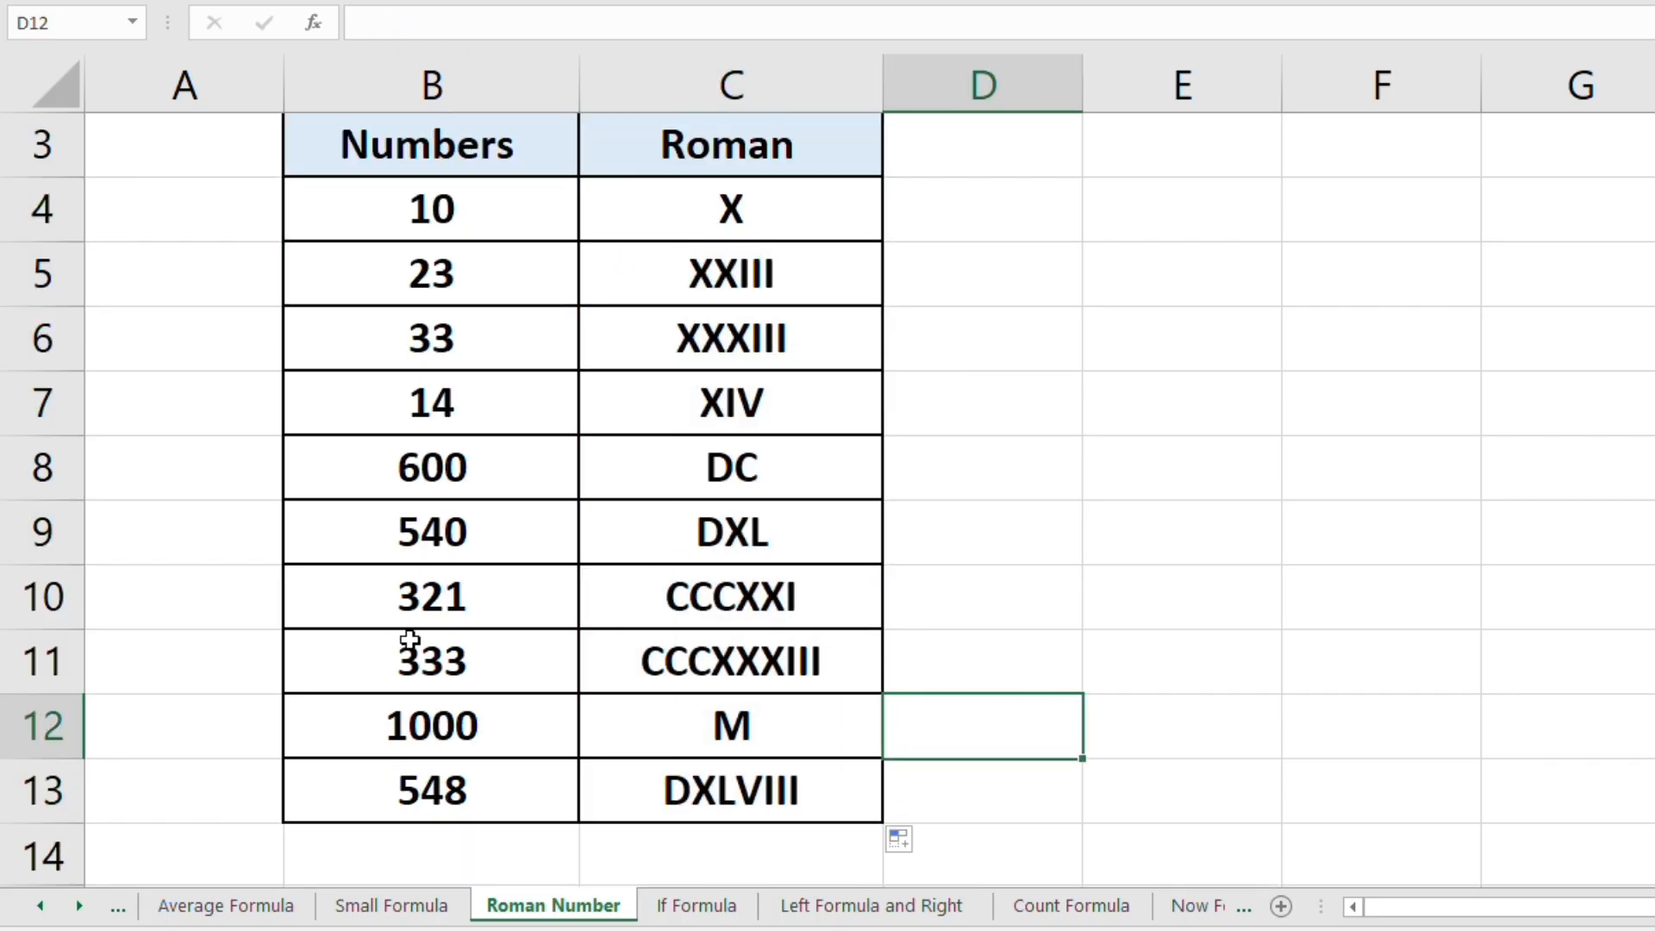
pyautogui.click(1084, 588)
pyautogui.scroll(1, 1060, 572)
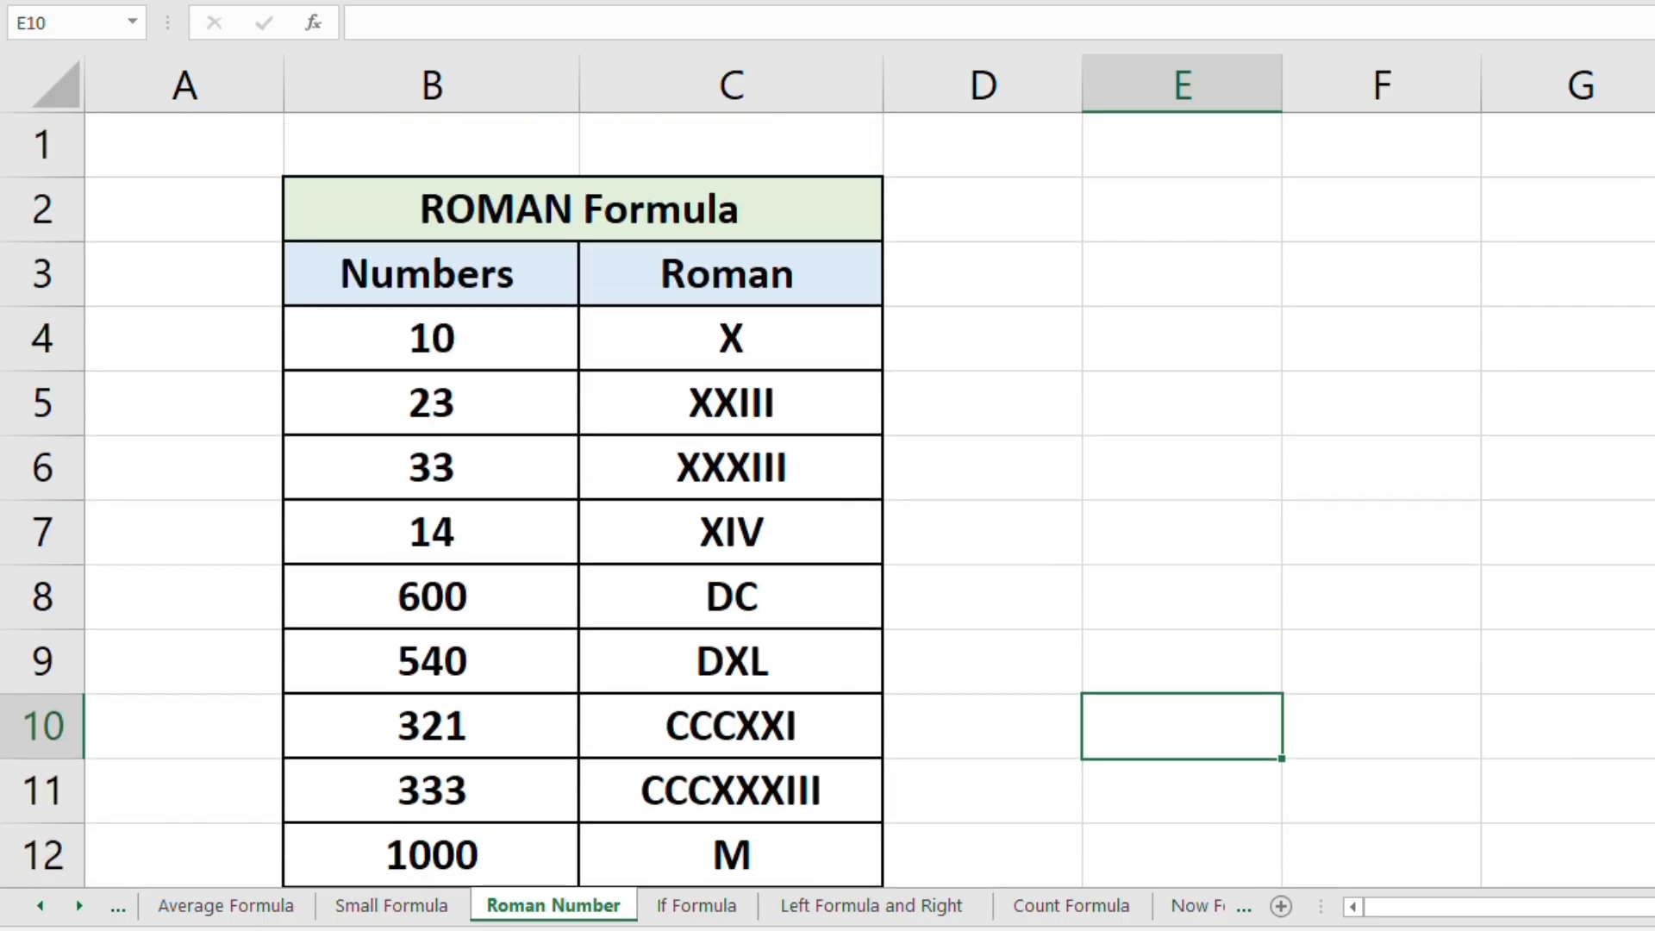
# Step: Switch to the If Formula sheet and review the sales table's headings, the empty Prize column and the prize options in B13 and C13
pyautogui.hotkey('ctrl', 'pagedown')
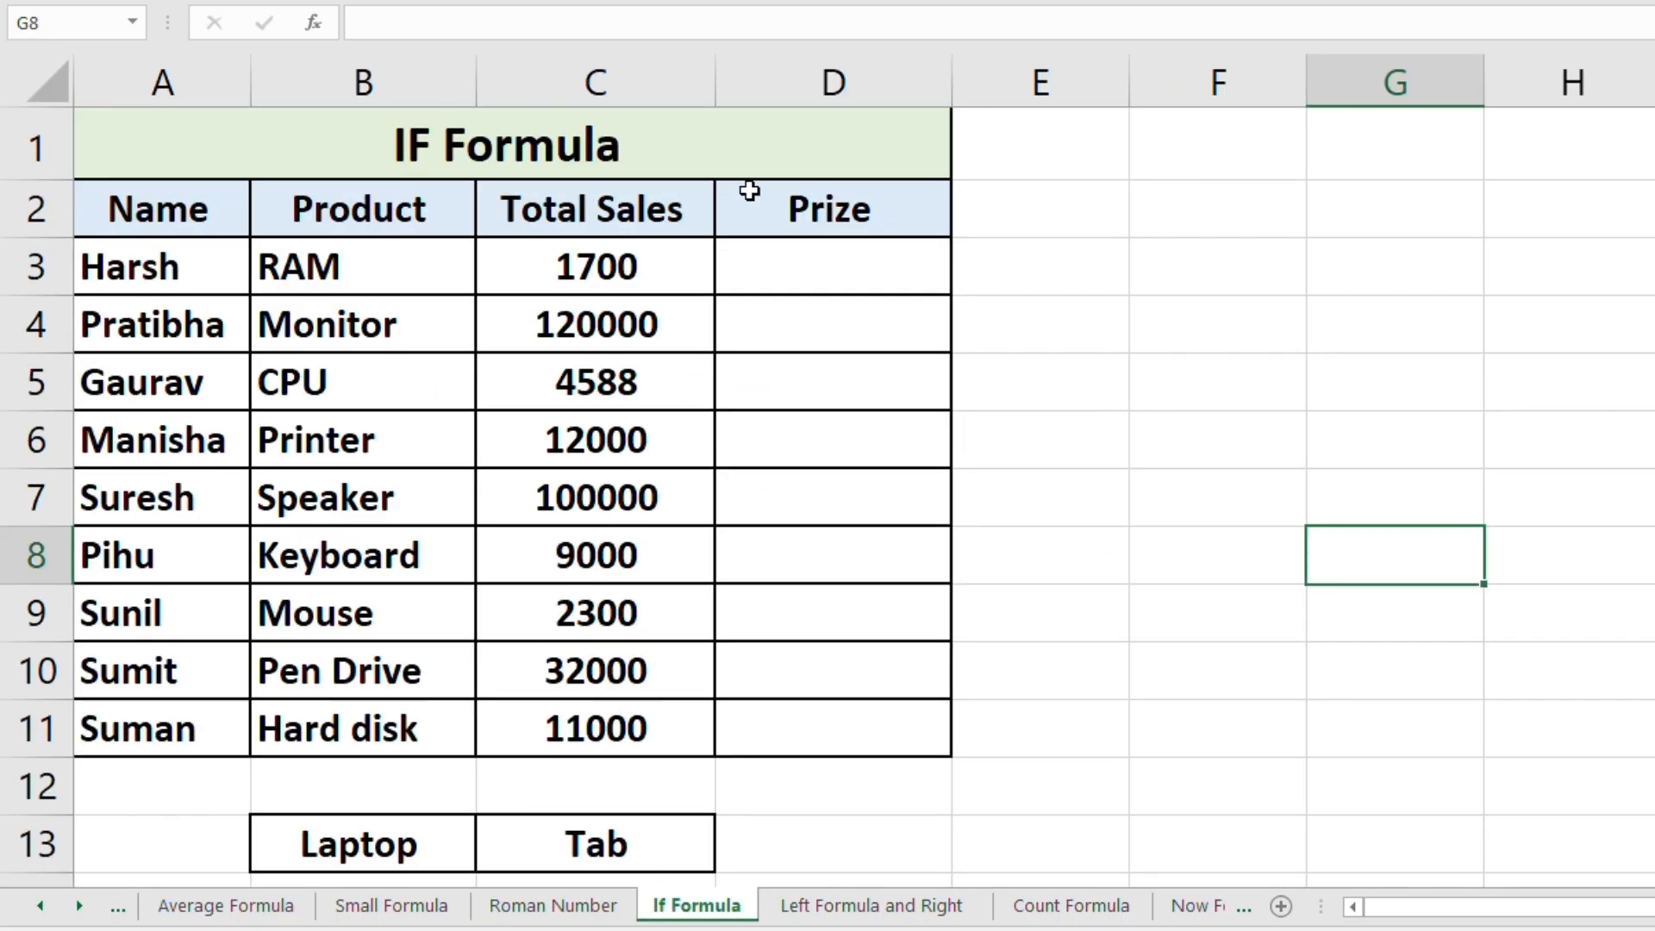
pyautogui.click(594, 155)
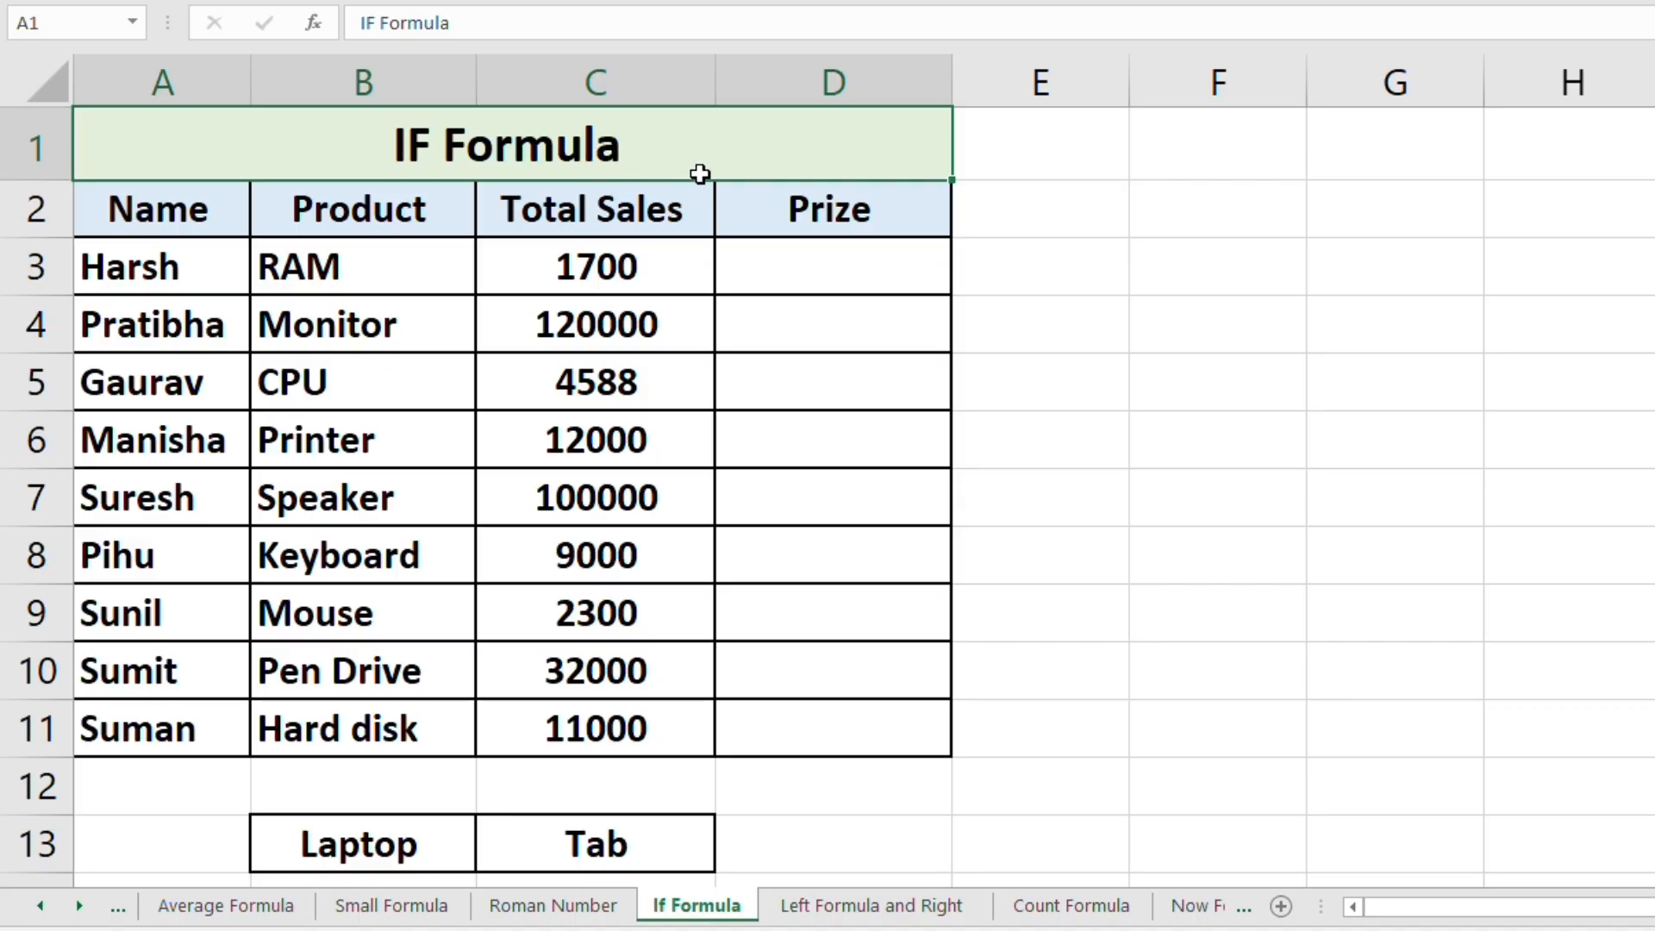
pyautogui.click(181, 210)
pyautogui.click(360, 222)
pyautogui.click(548, 214)
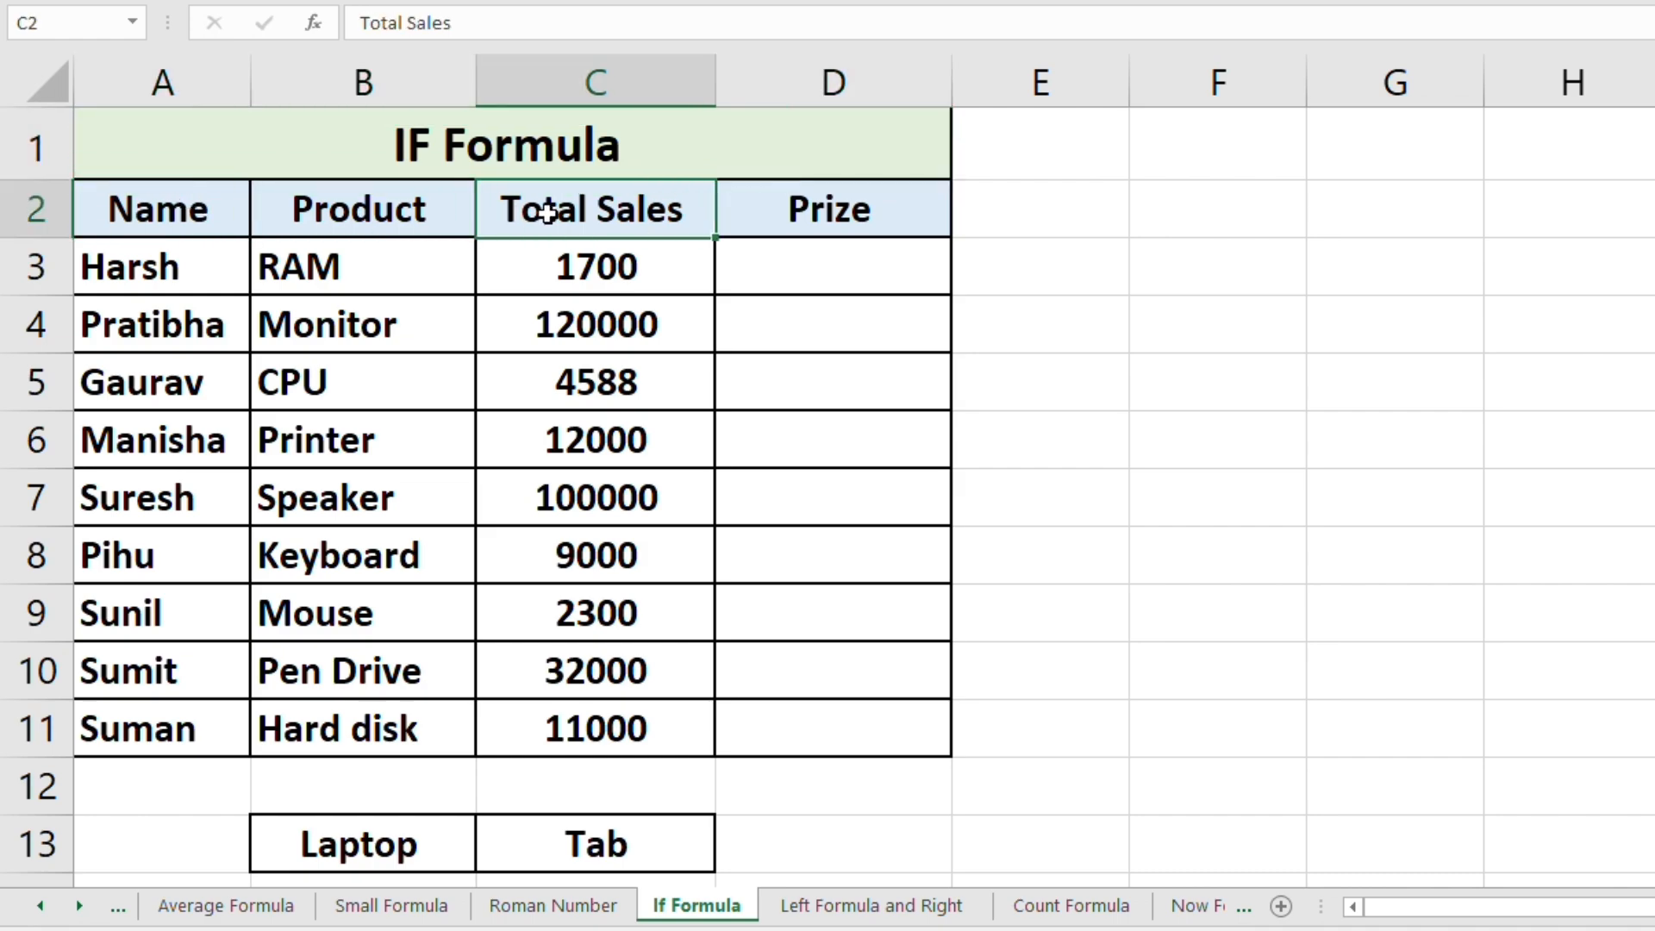
pyautogui.click(739, 255)
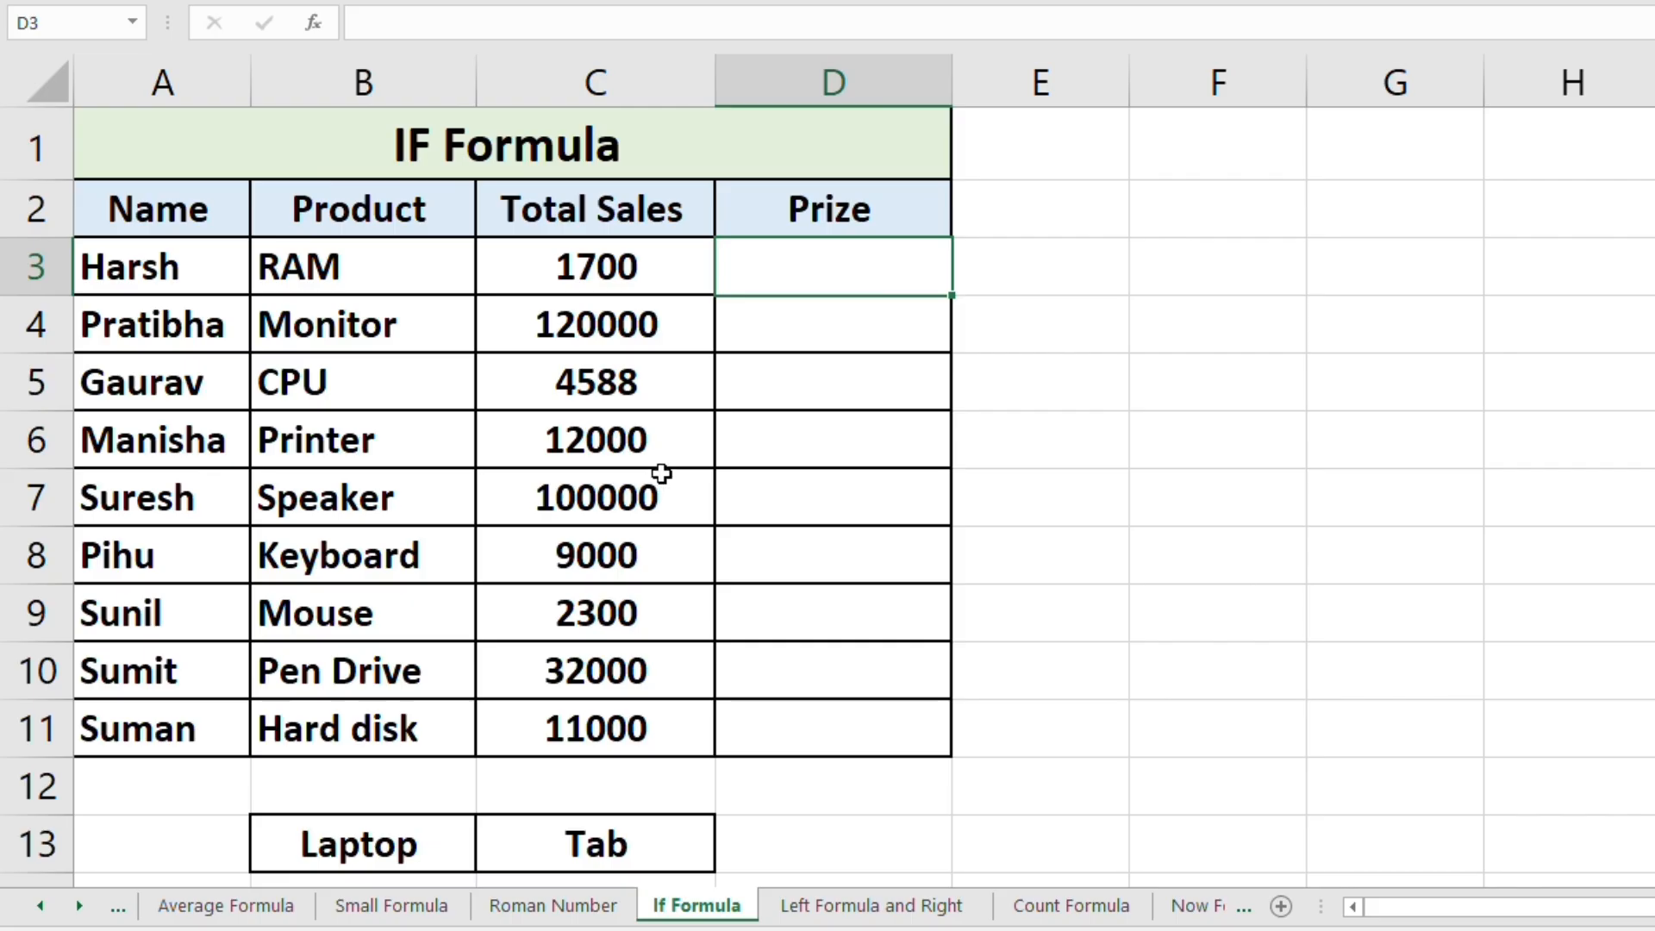
pyautogui.click(449, 845)
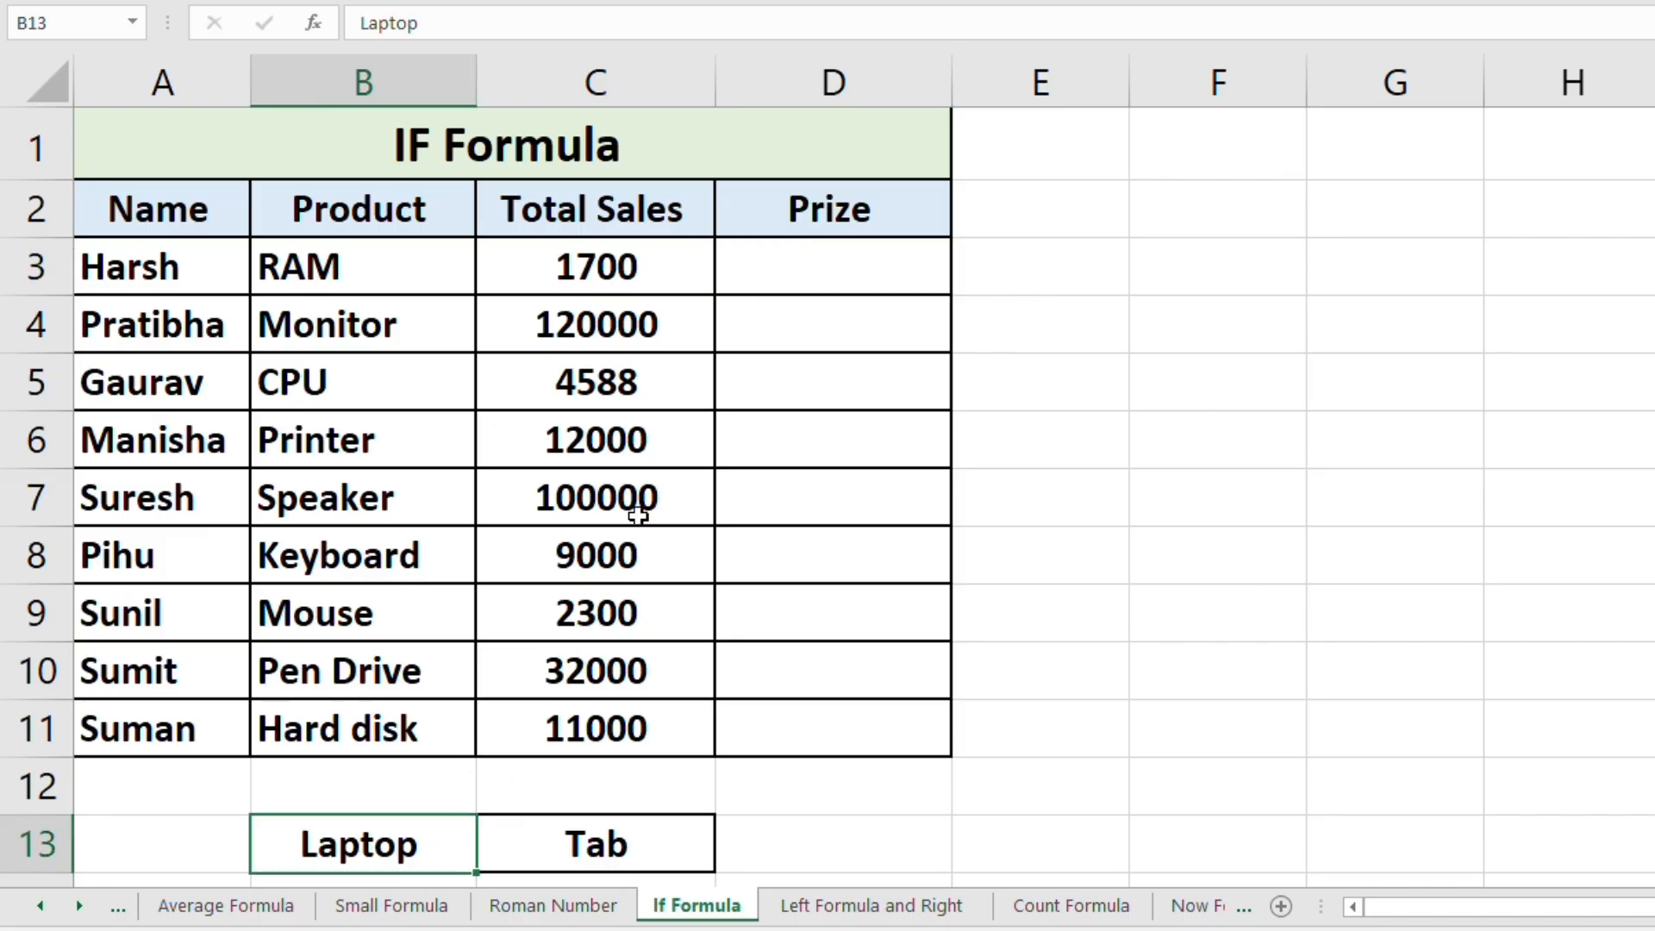
pyautogui.click(627, 841)
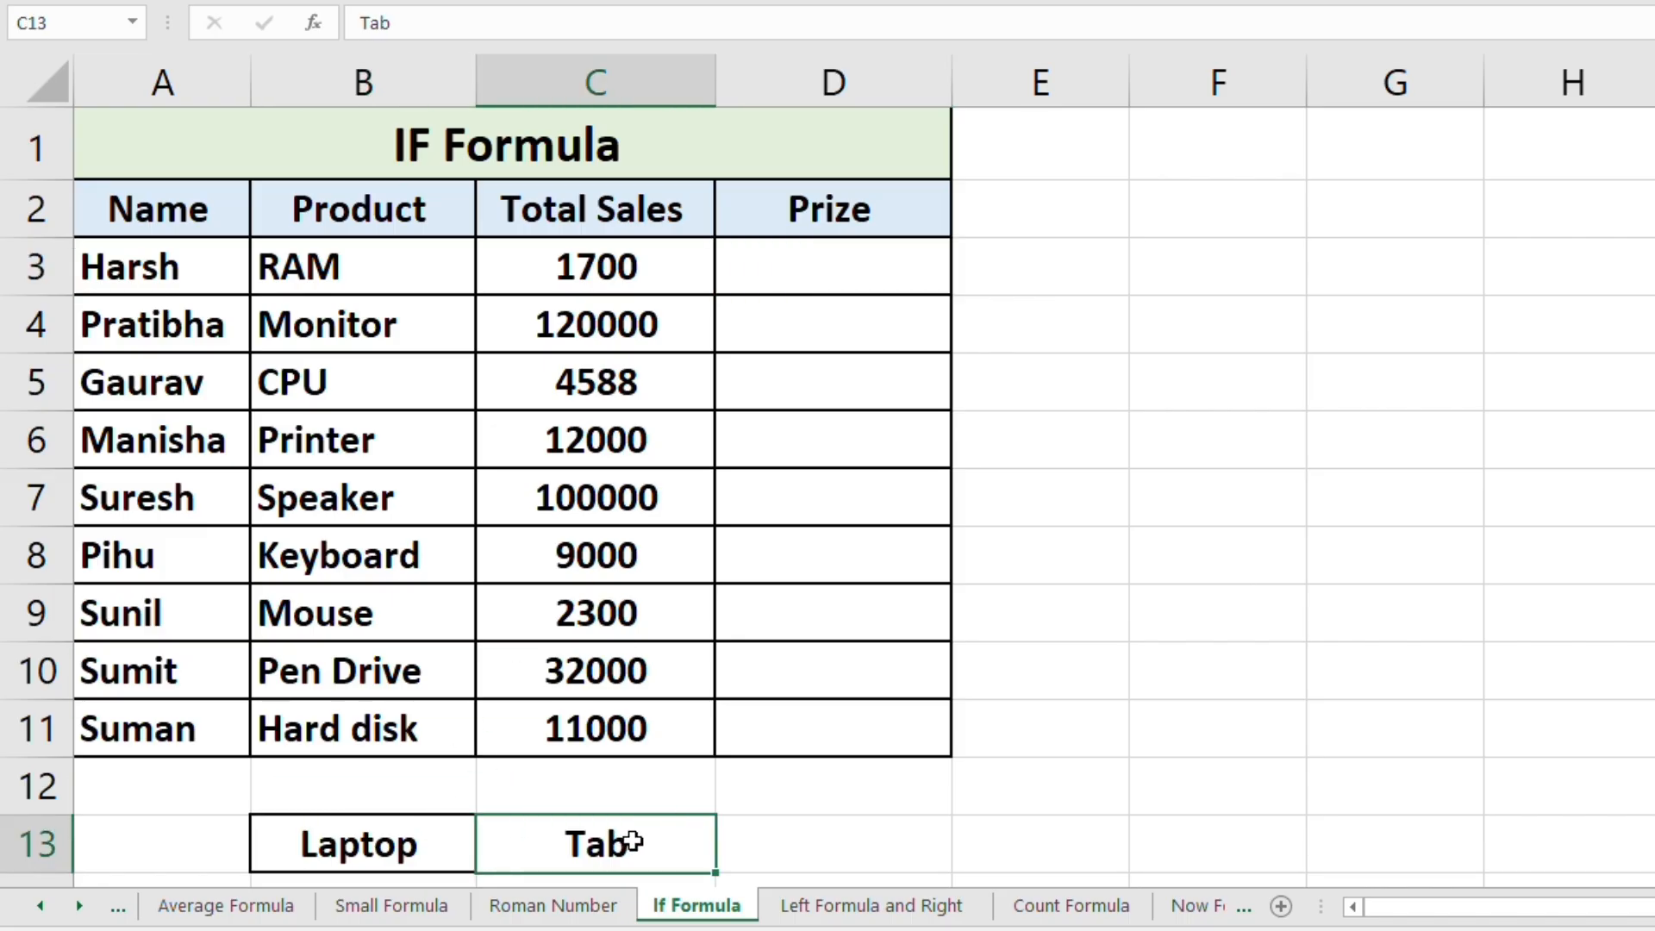
# Step: Start an IF formula in D3 with the logical test C3>=50000
pyautogui.click(837, 272)
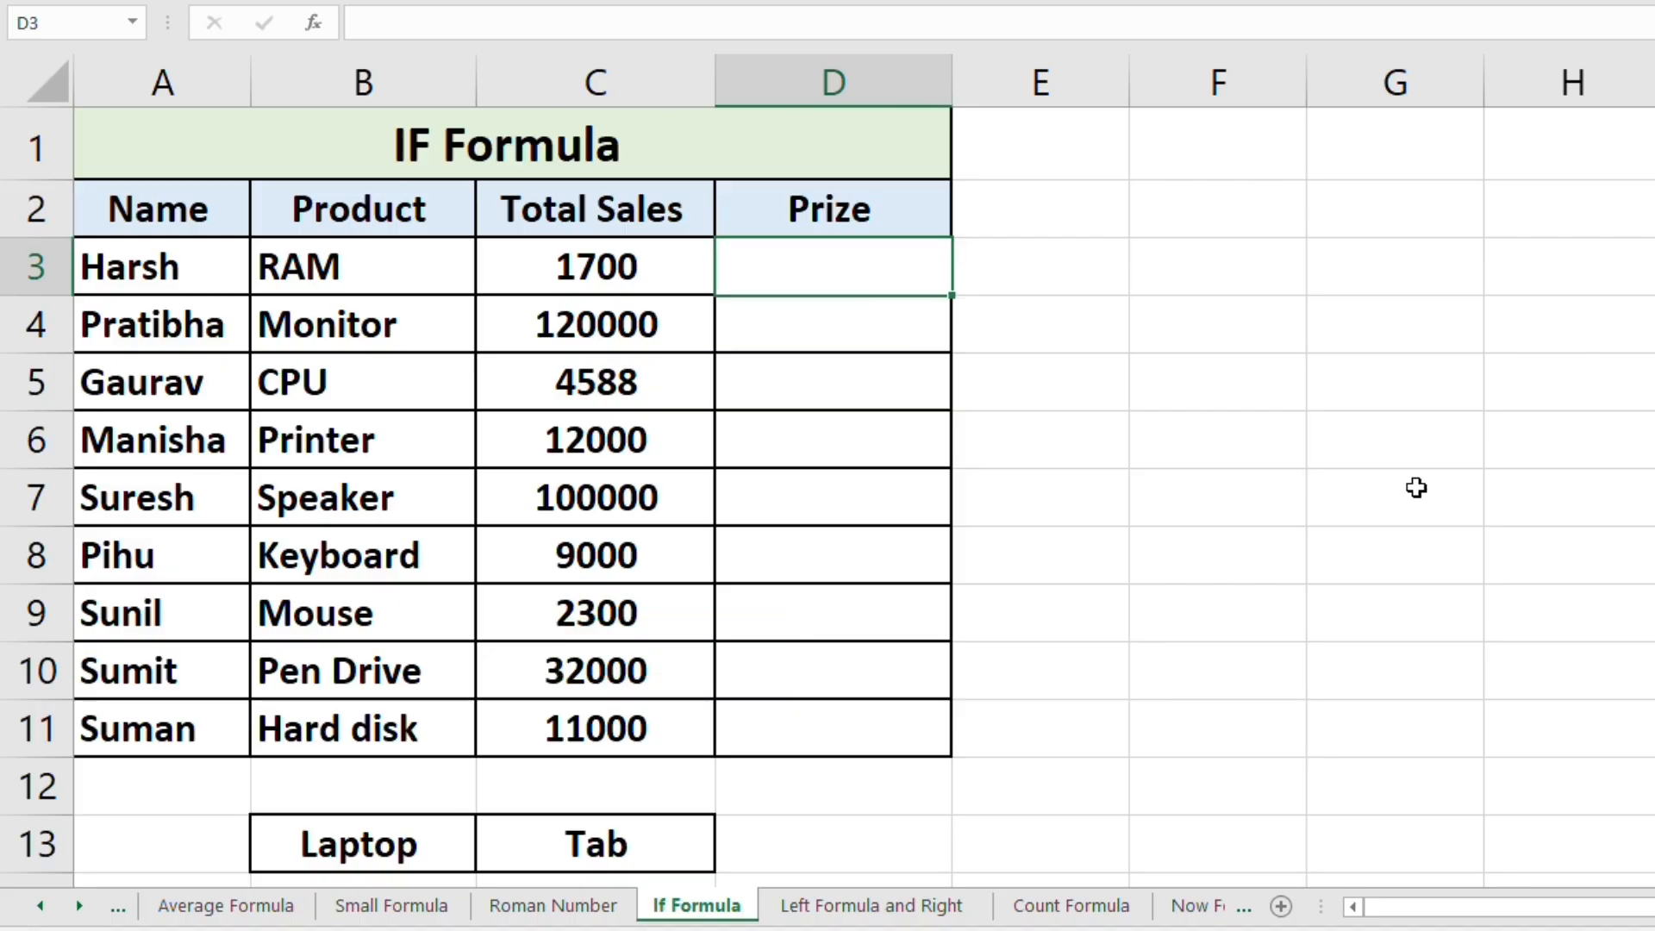
pyautogui.write('=i')
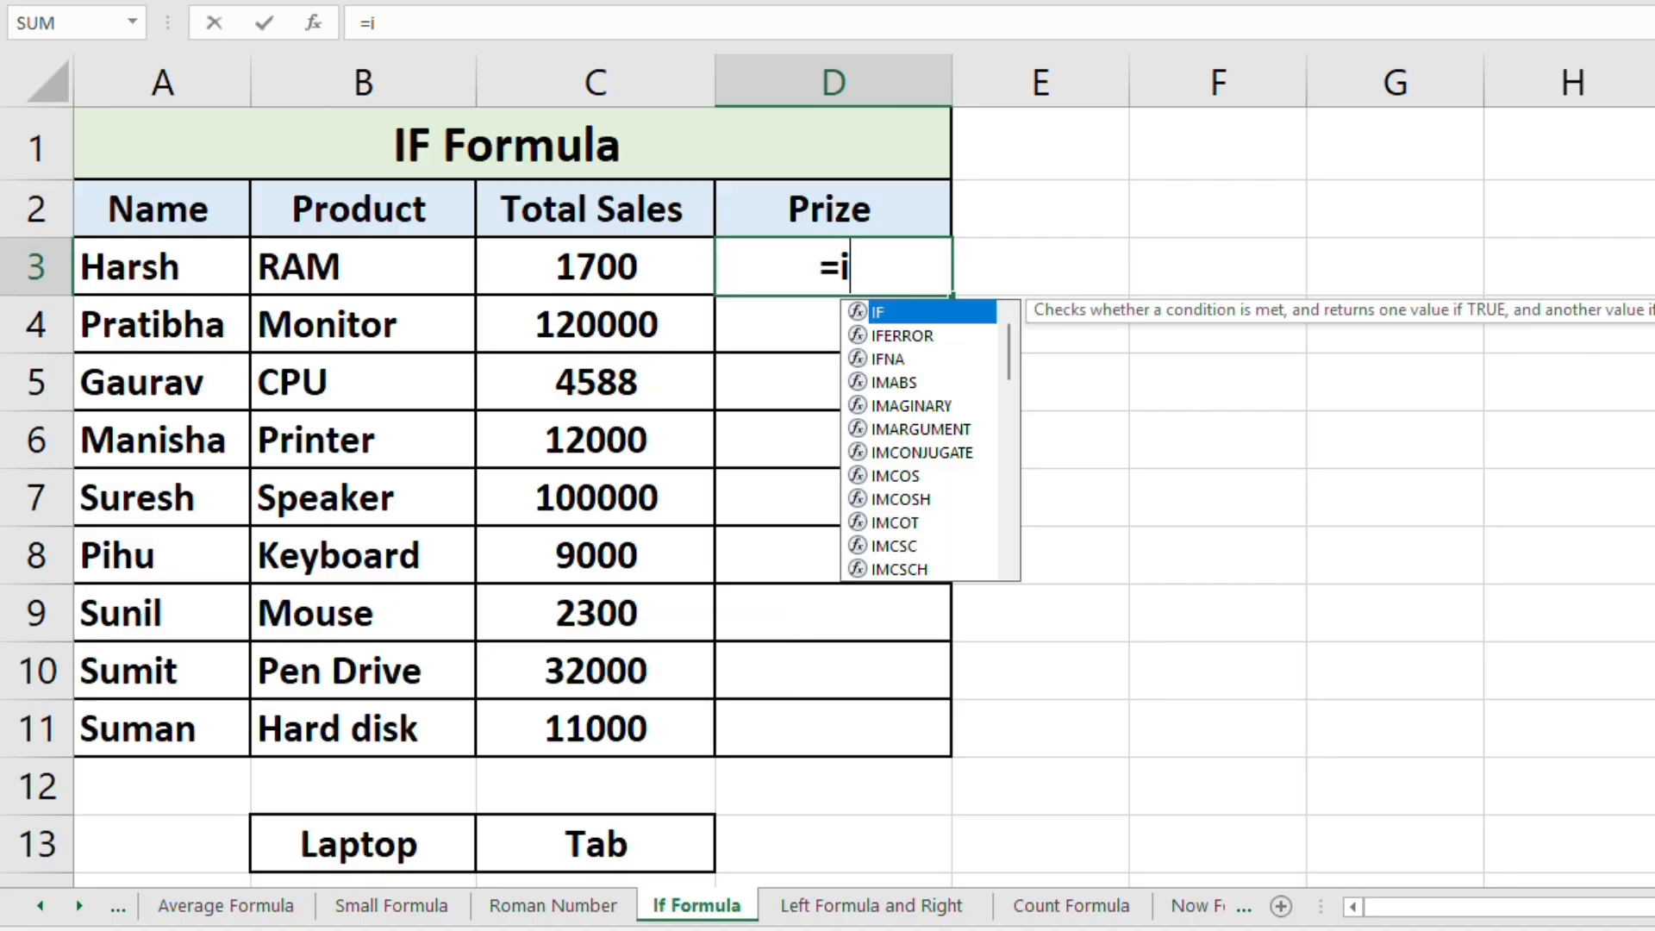
pyautogui.write('f(')
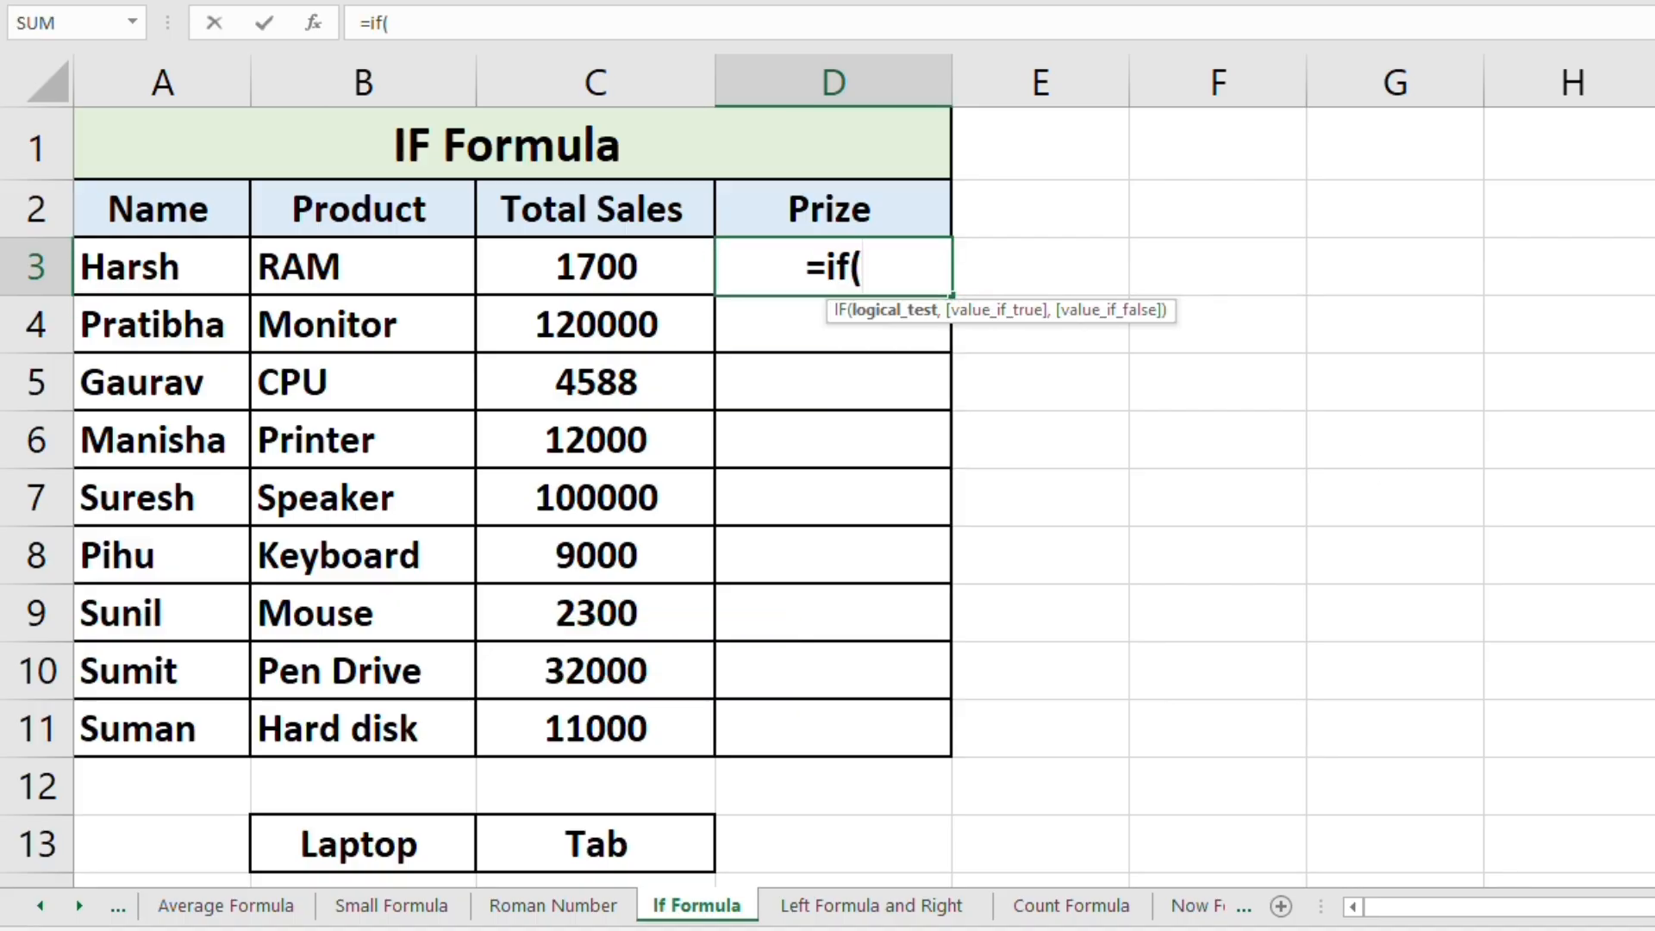
pyautogui.click(626, 257)
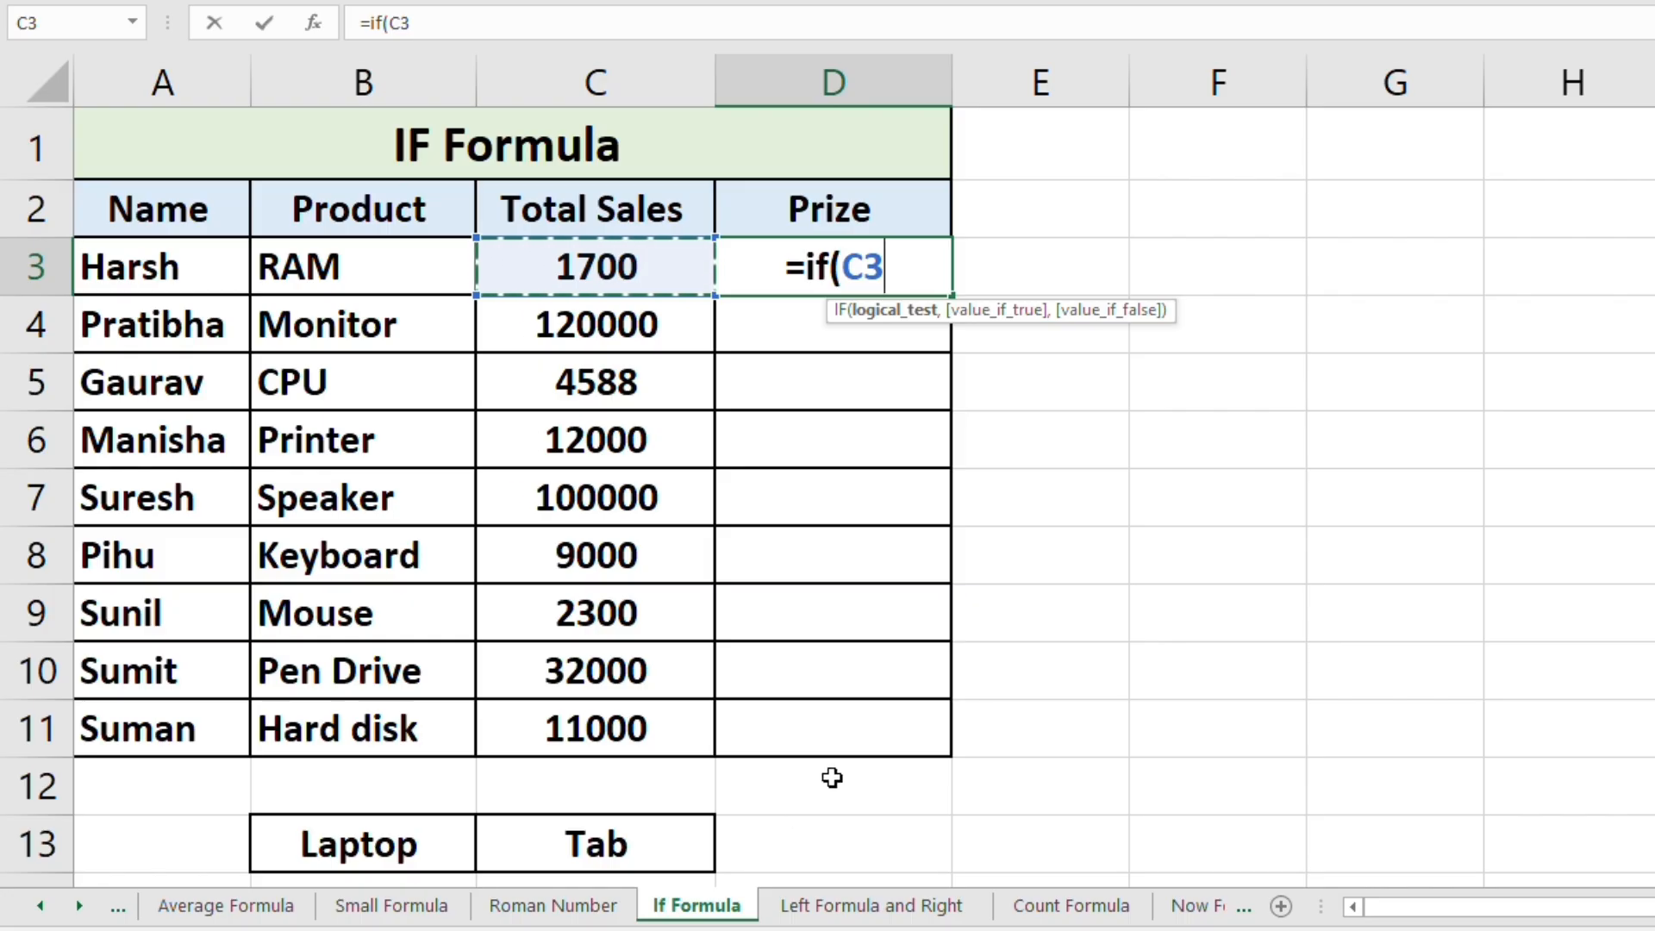
pyautogui.write('>=')
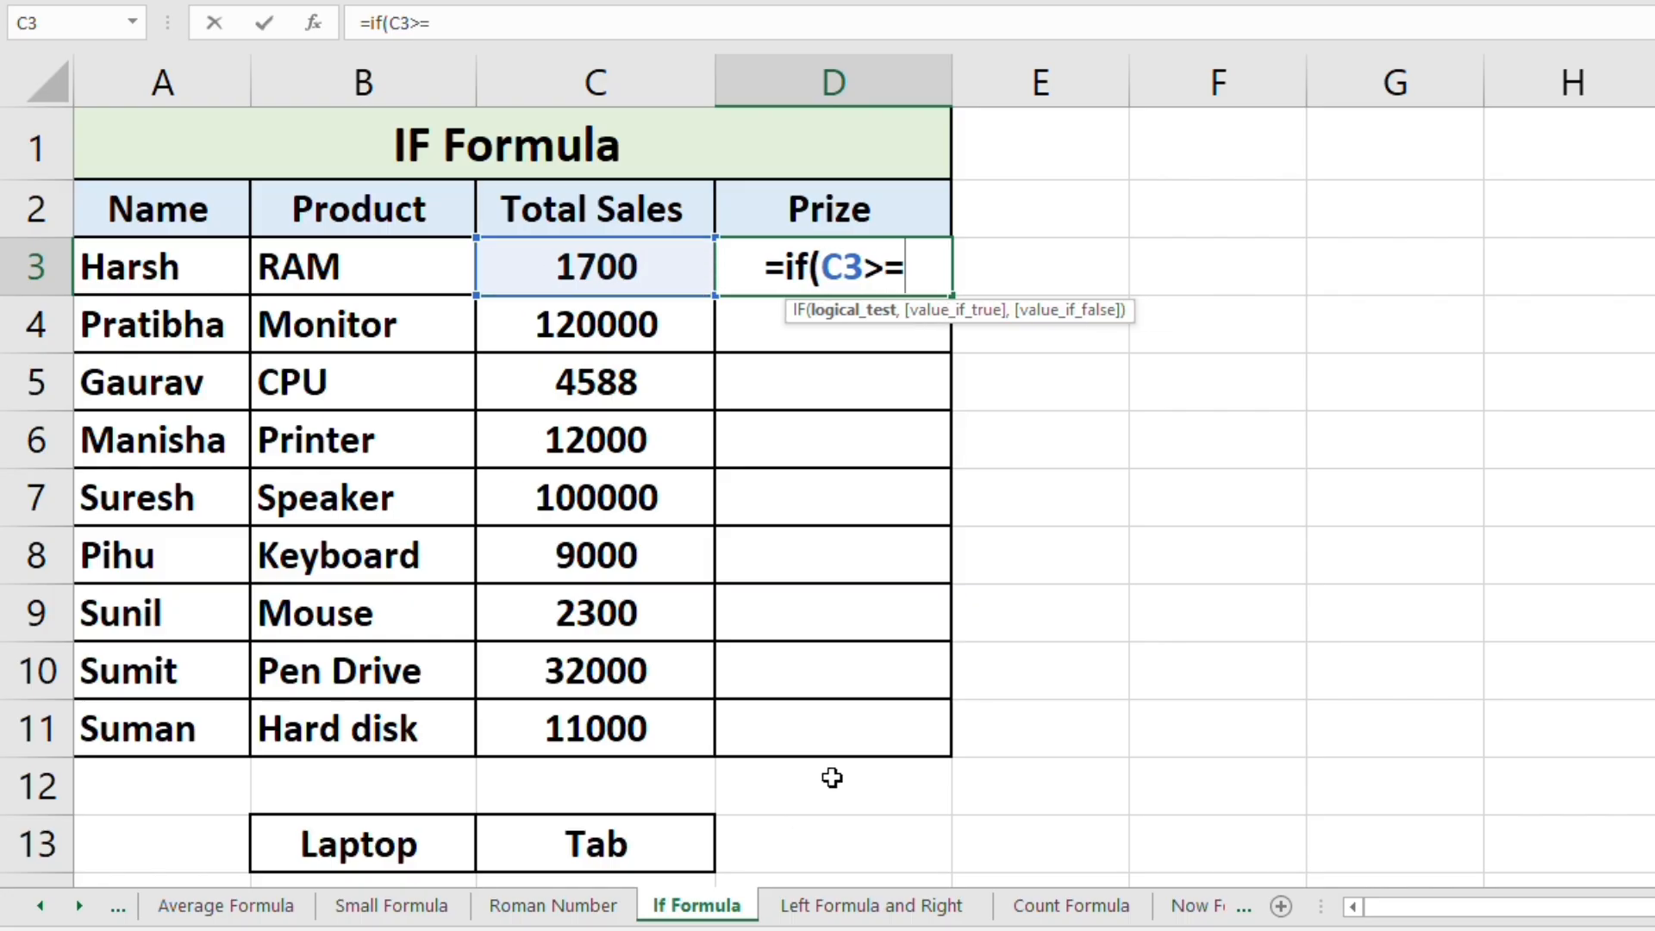
pyautogui.write('50000')
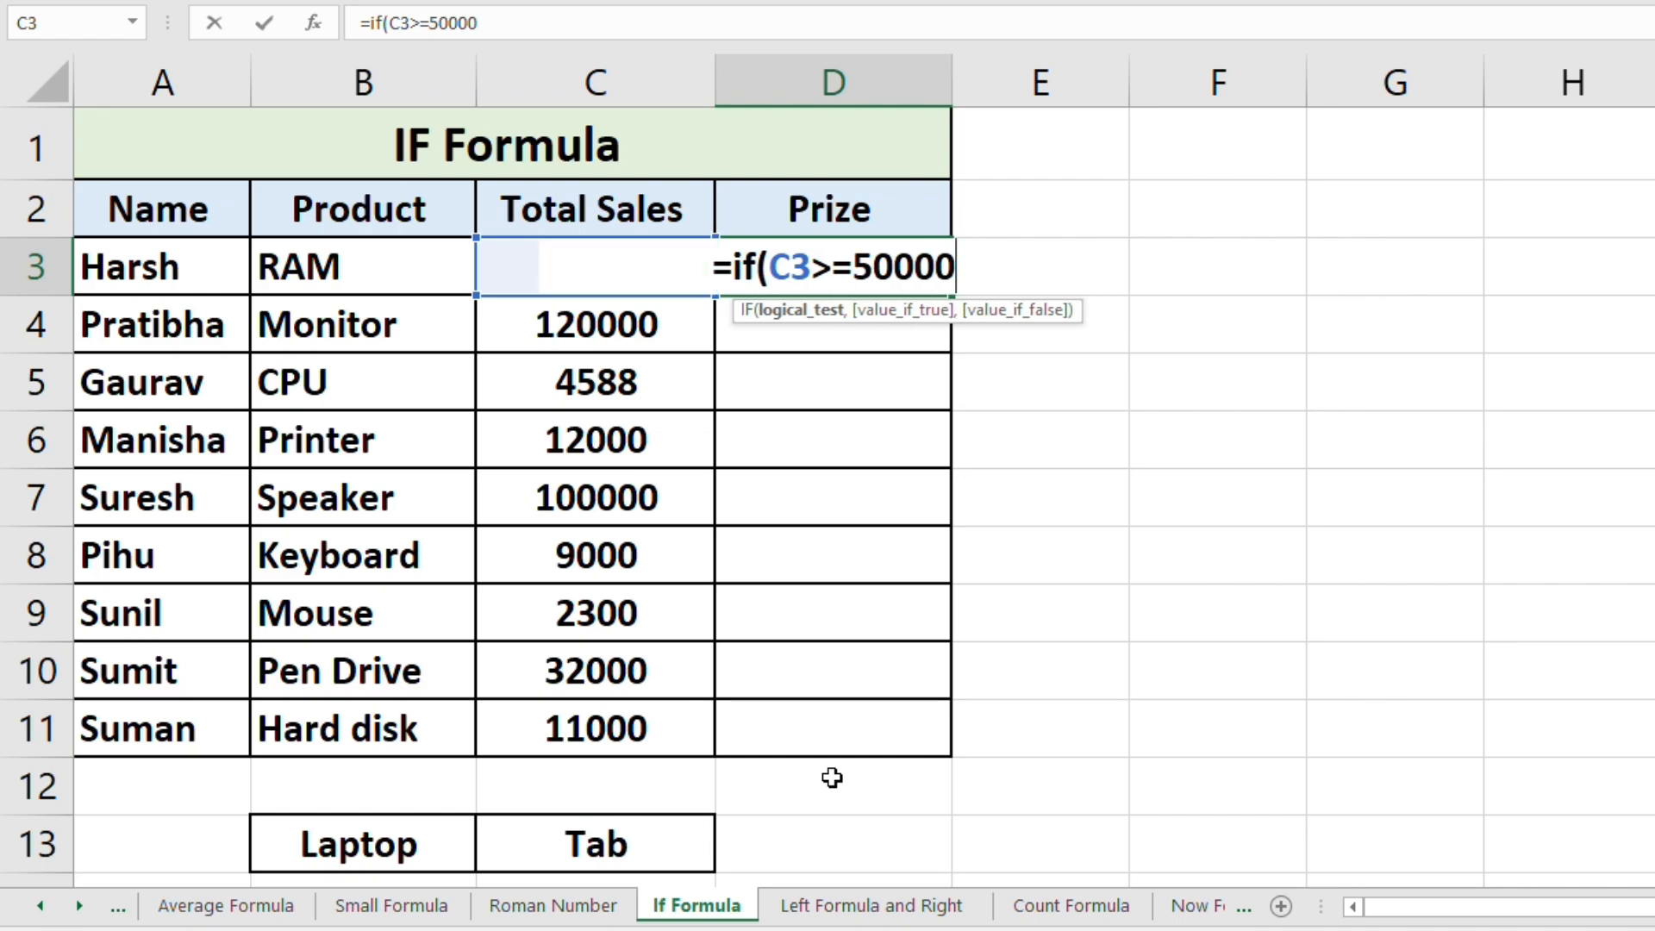
pyautogui.write(',')
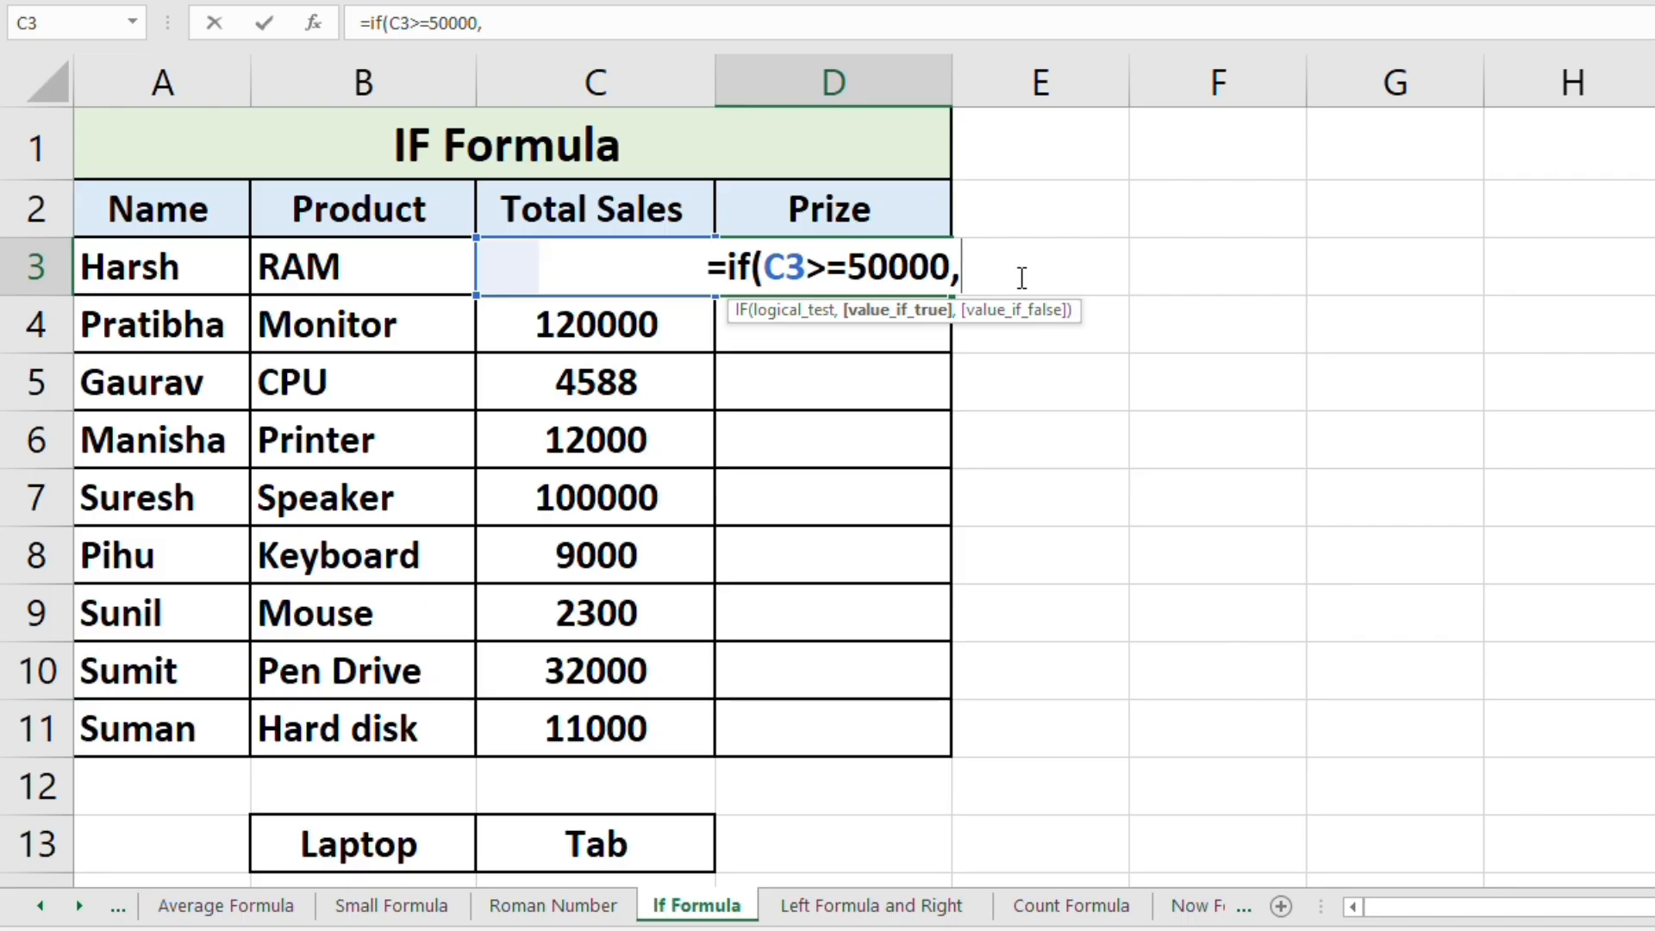
# Step: Complete the IF formula in D3 with "Laptop" as the true value and "Tab" as the false value
pyautogui.write('"')
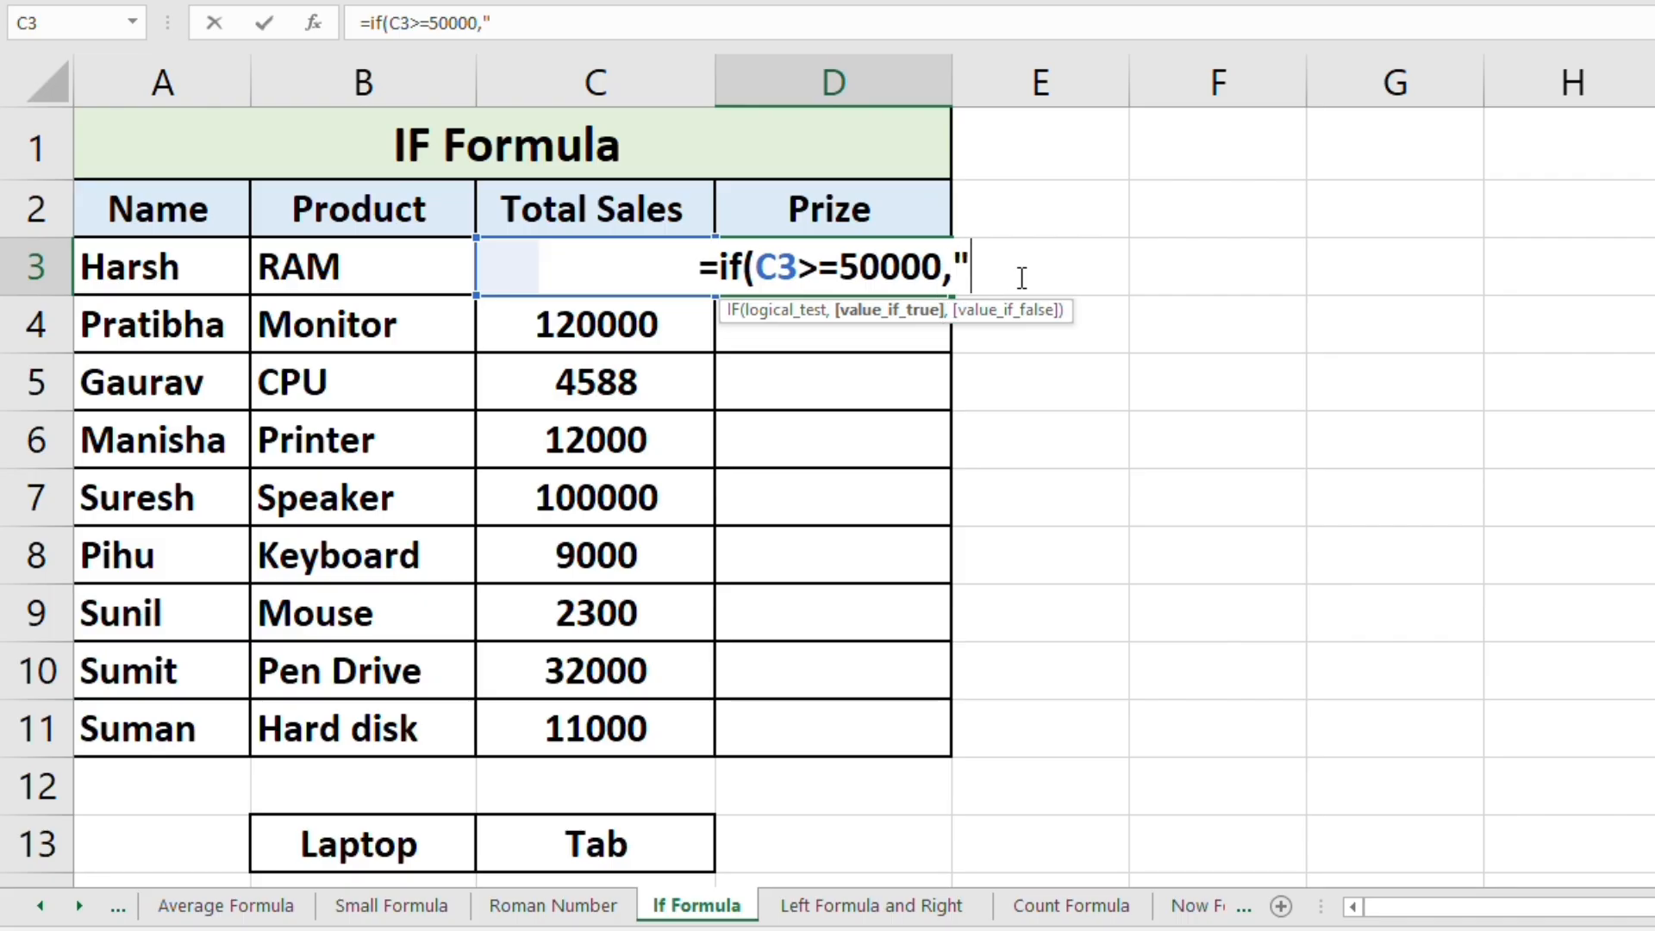
pyautogui.write('La')
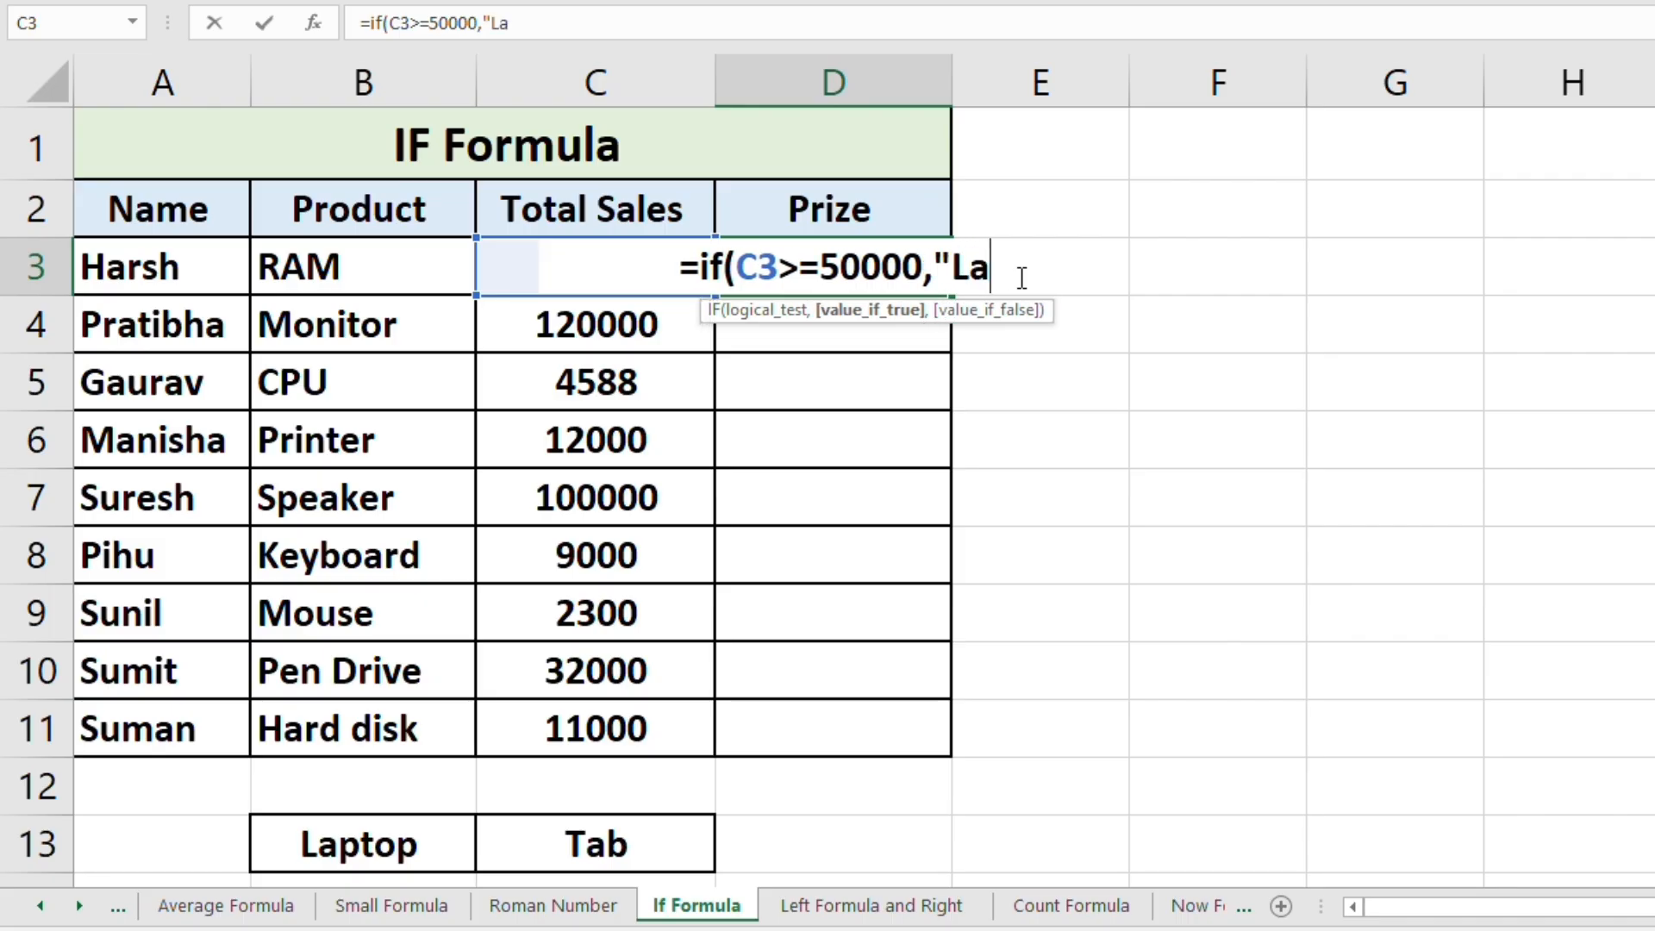
pyautogui.write('ptop')
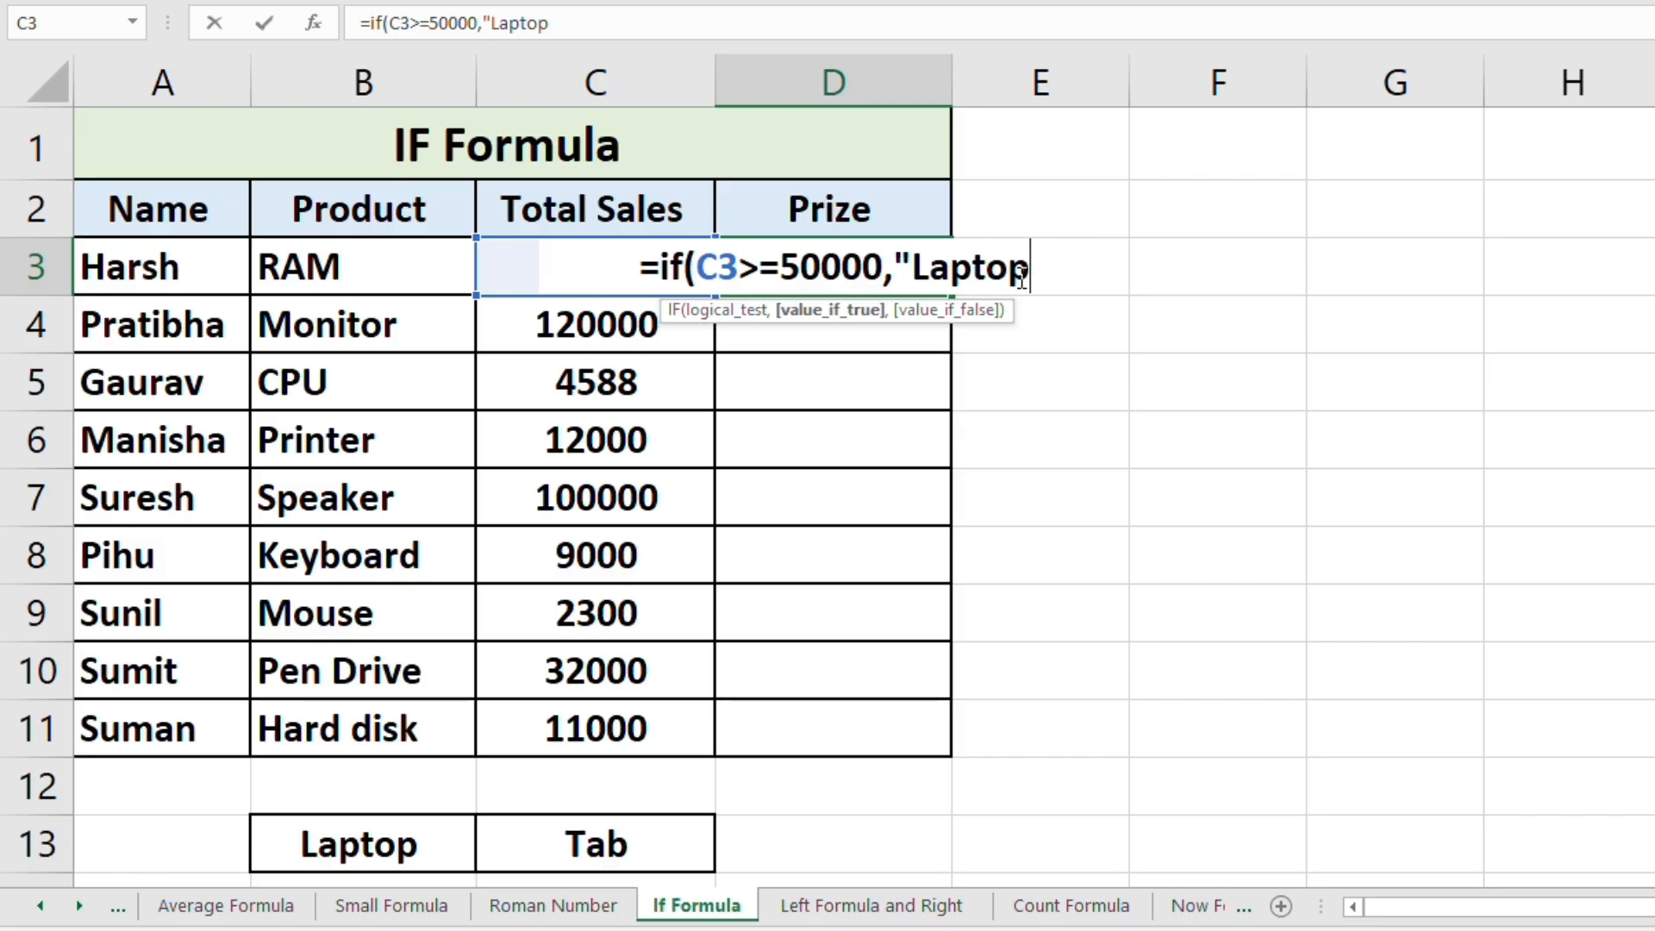
pyautogui.write('",')
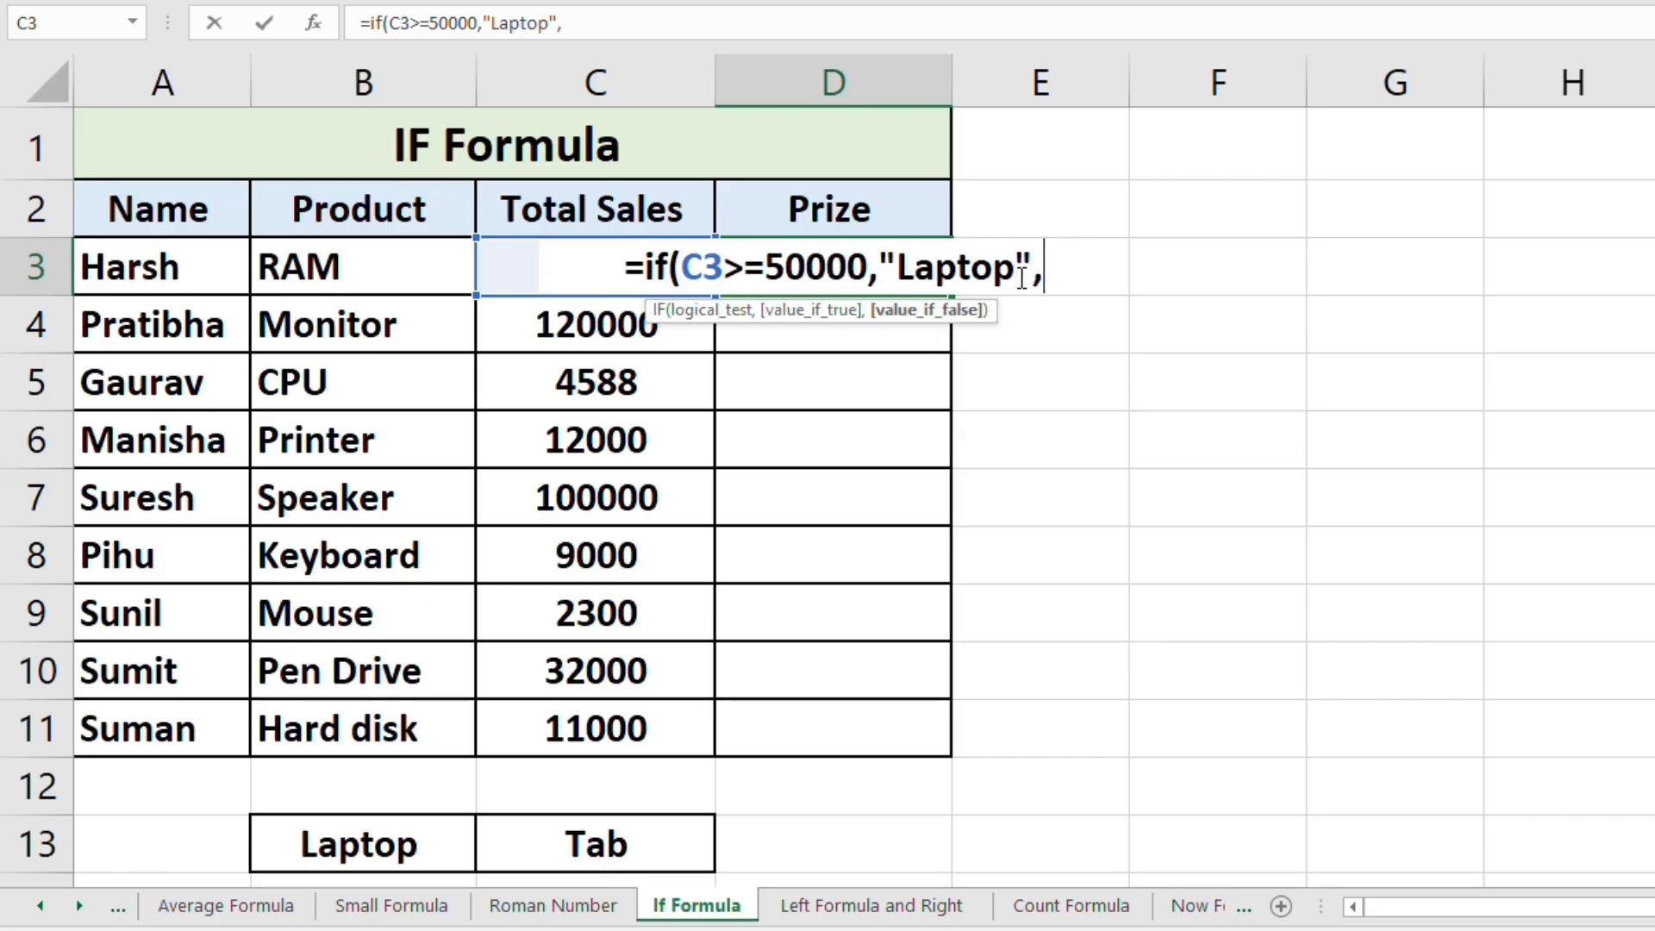
pyautogui.write('"')
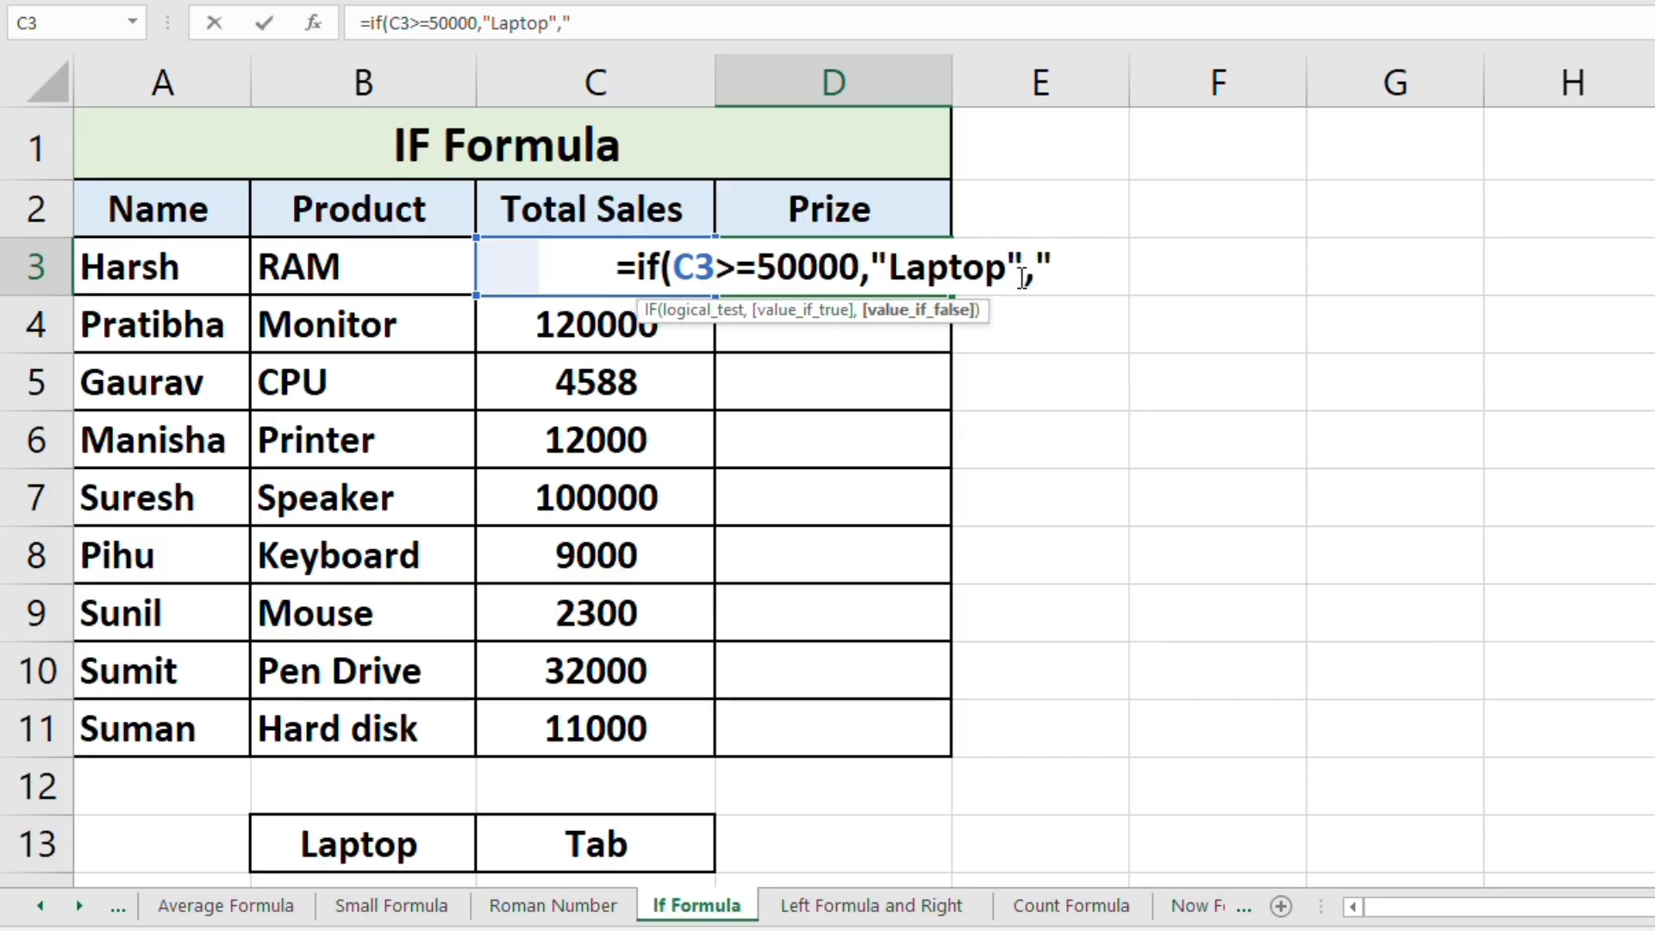
pyautogui.write('Ts')
pyautogui.press('BackSpace')
pyautogui.write('A')
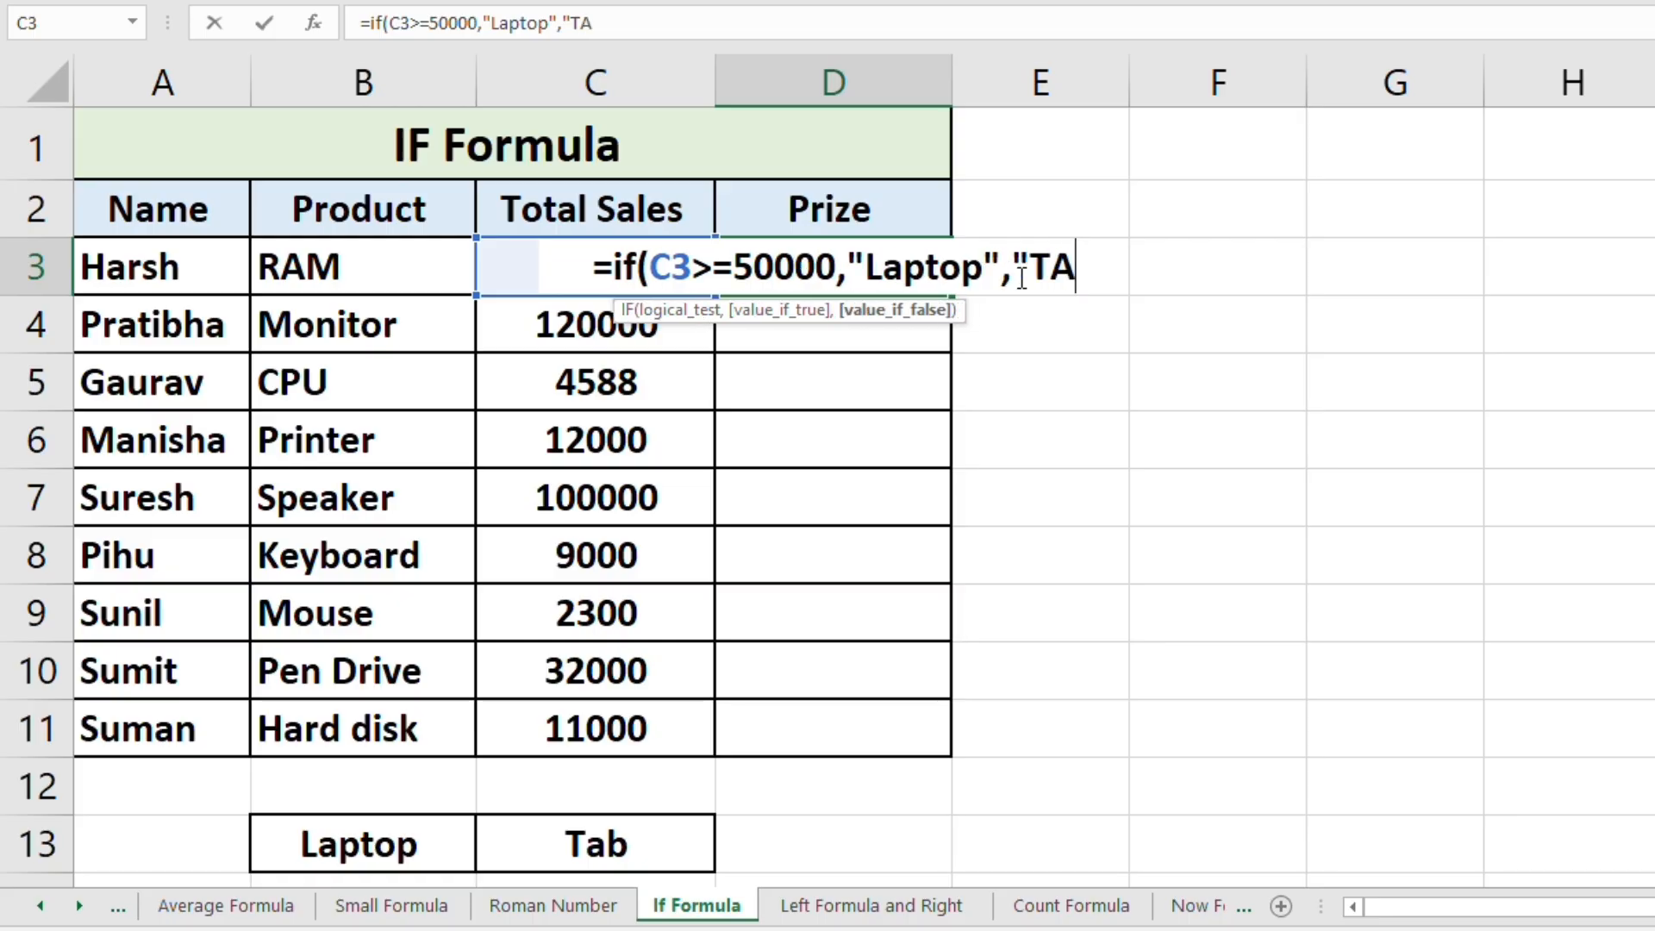
pyautogui.press('BackSpace')
pyautogui.write('a')
pyautogui.write('b')
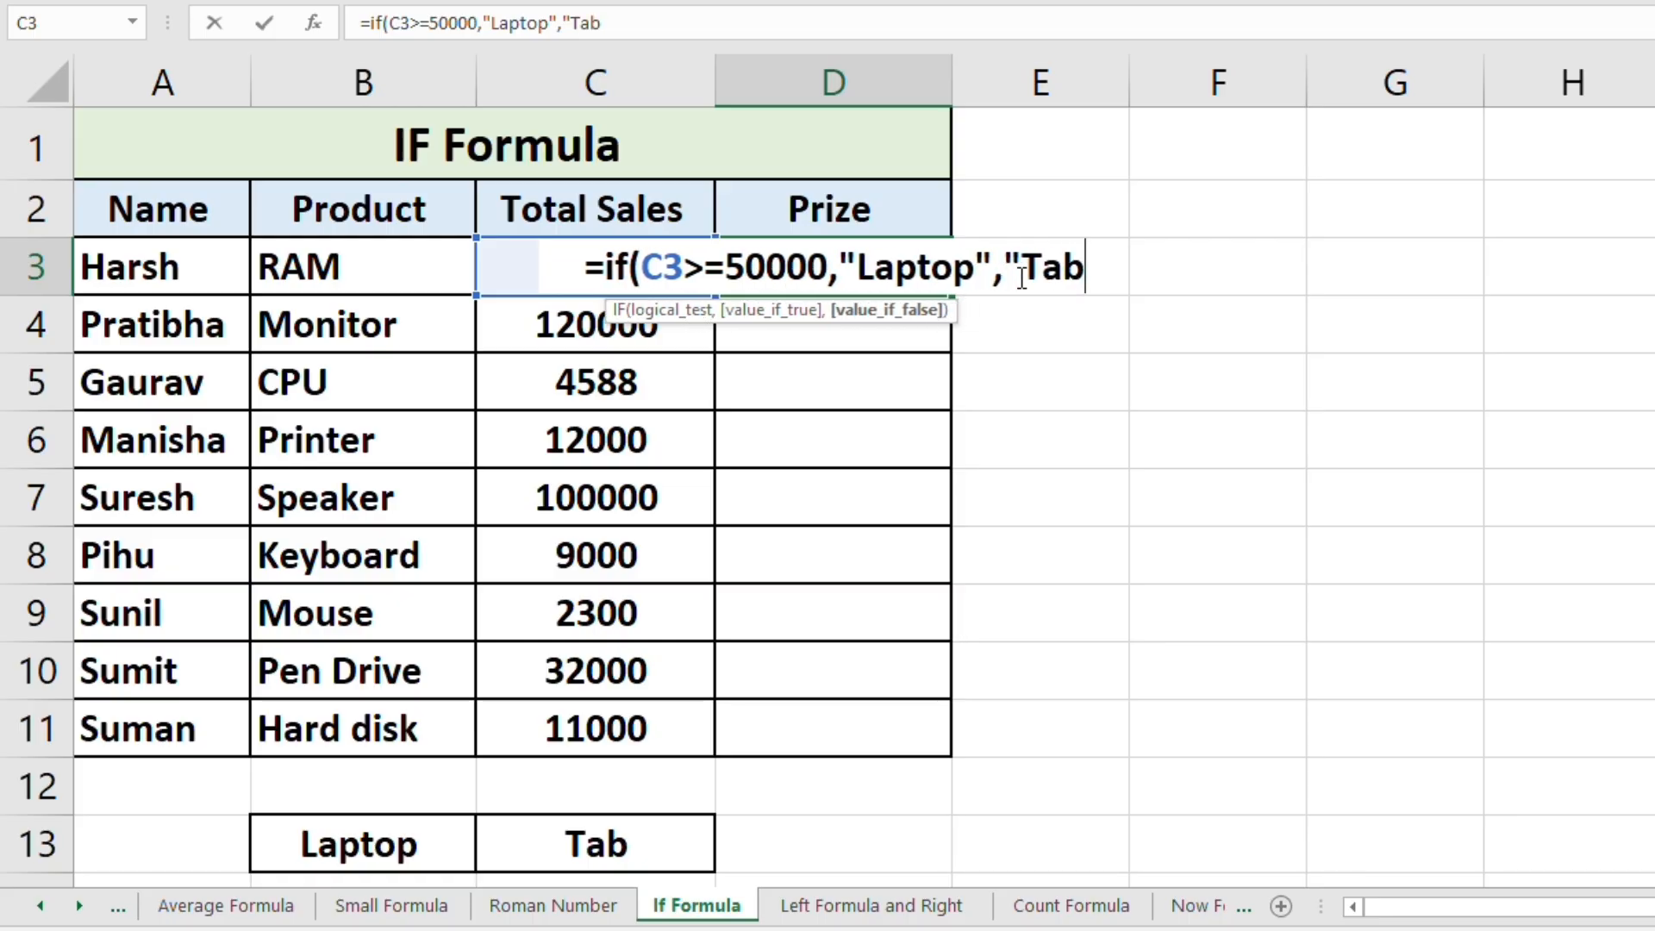
pyautogui.write('")')
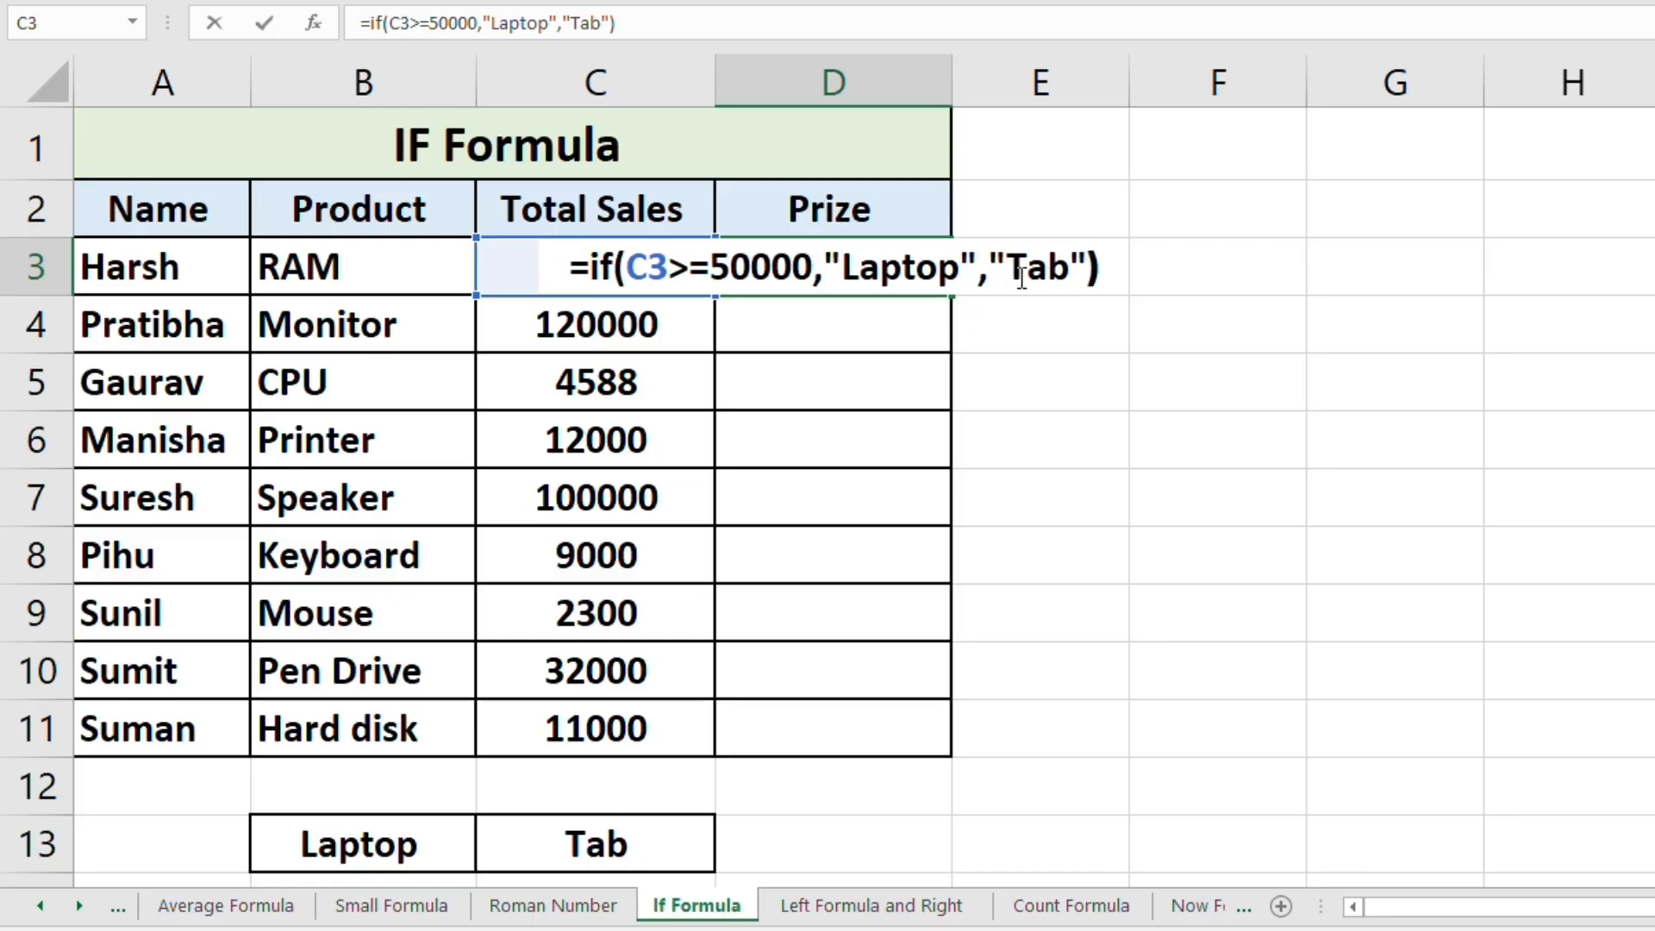
pyautogui.press('Return')
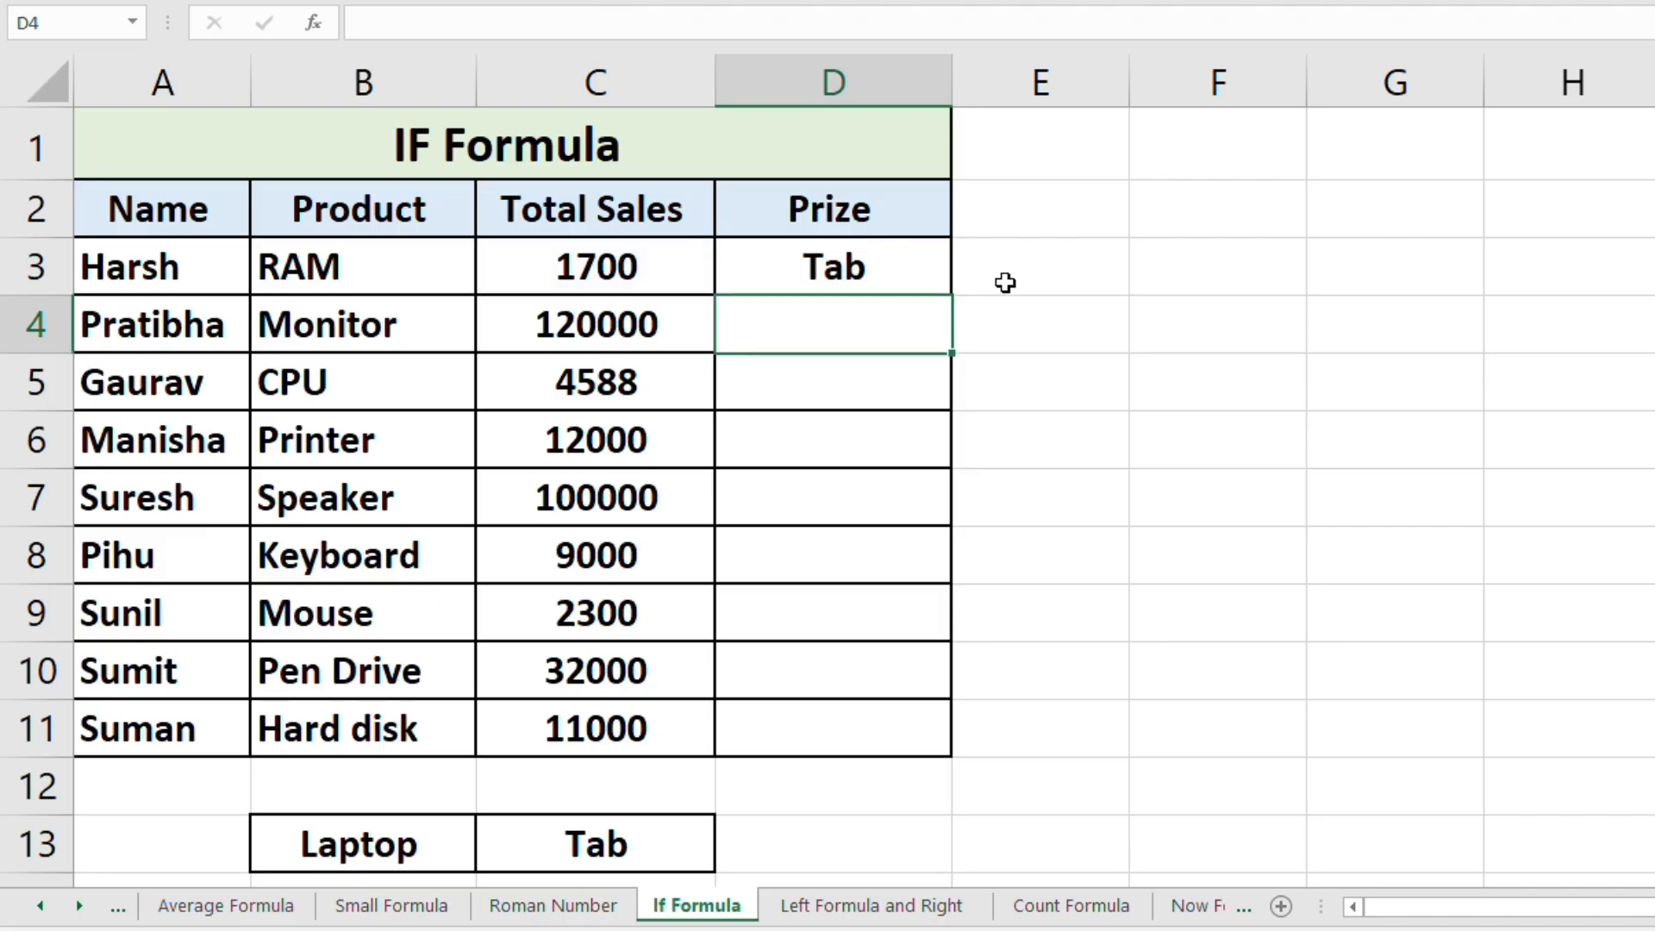
# Step: Check the prize in D3 against the total sales in C3 and reread its IF formula without changing it
pyautogui.click(912, 268)
pyautogui.click(605, 266)
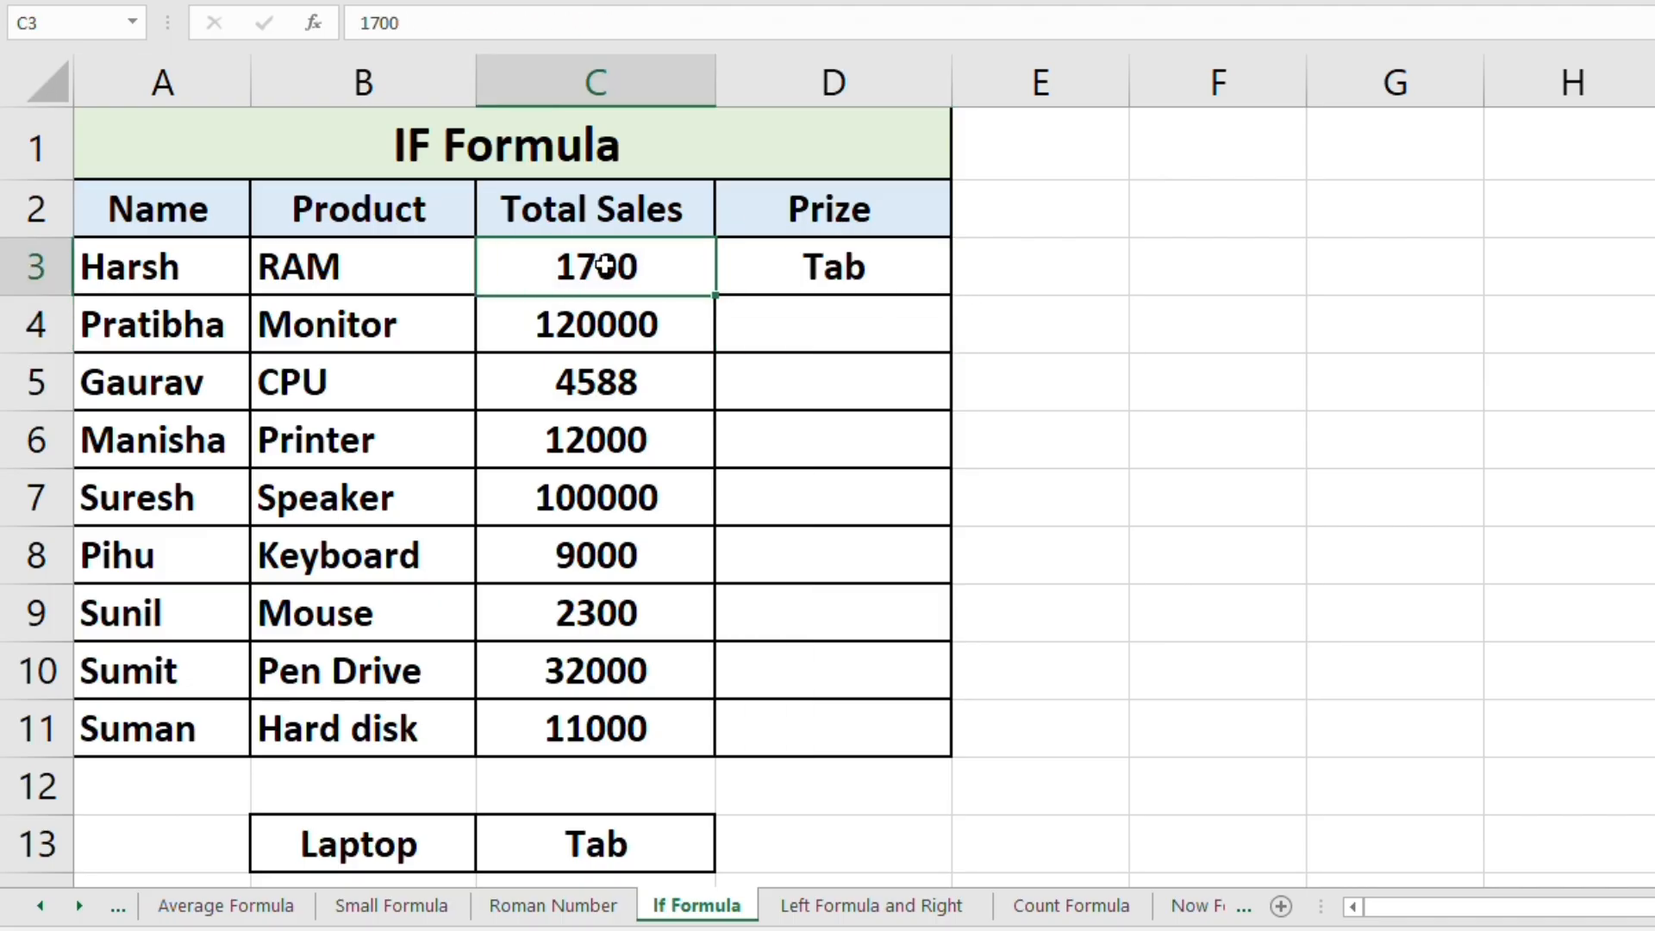
pyautogui.click(935, 282)
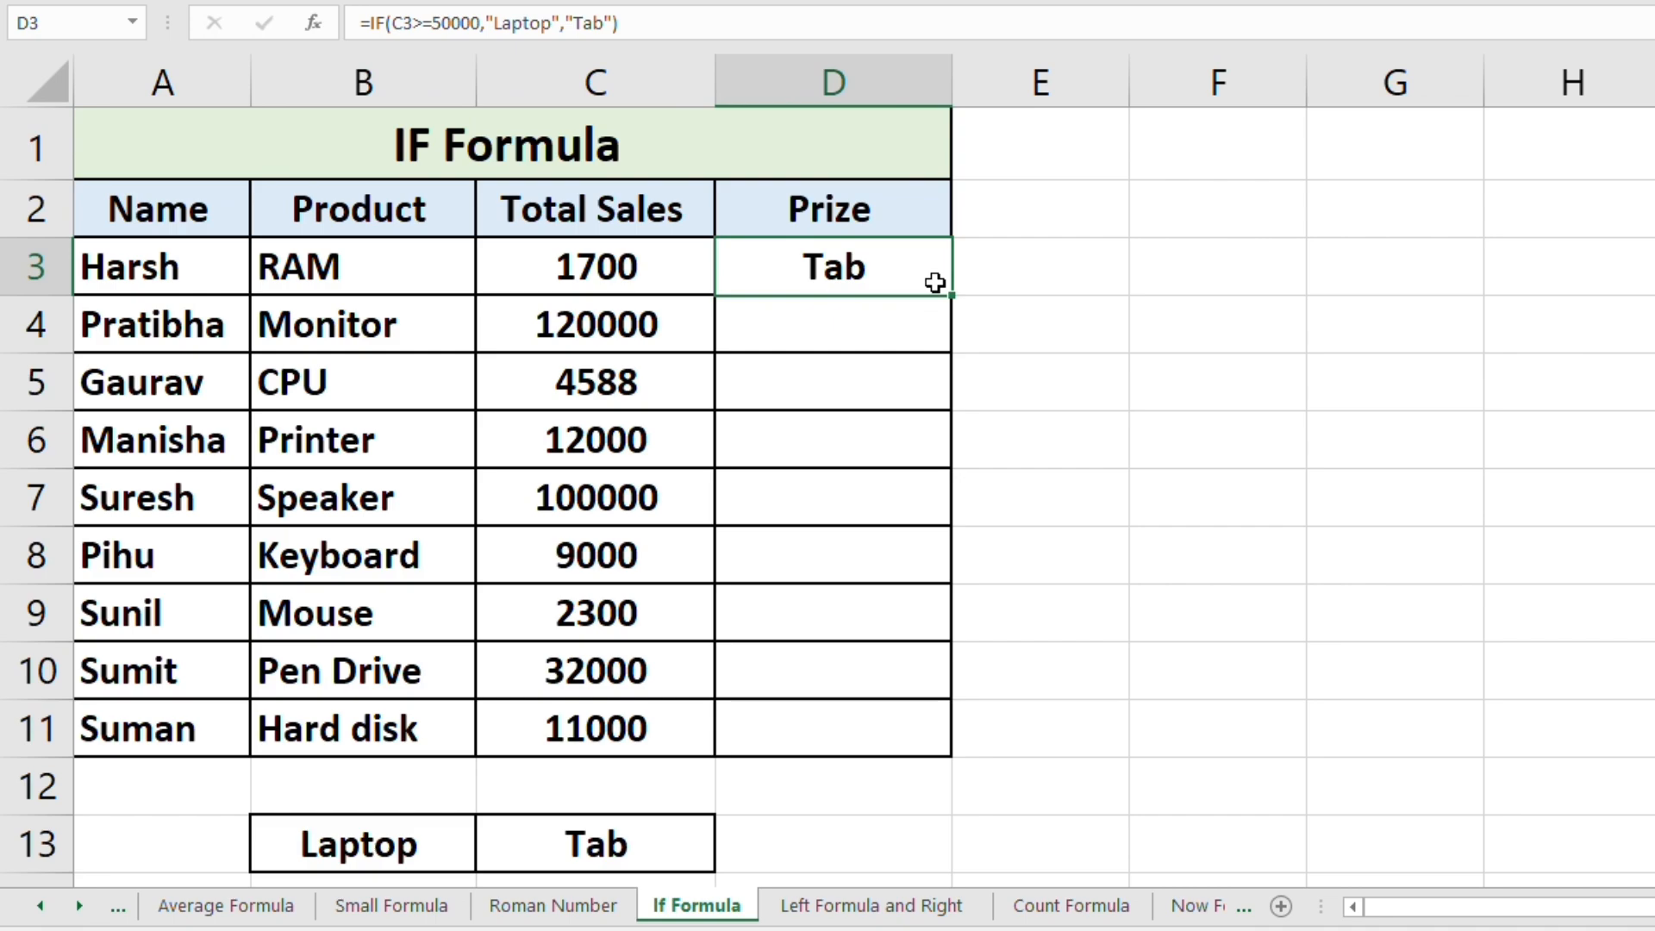
pyautogui.doubleClick(935, 283)
pyautogui.click(1105, 268)
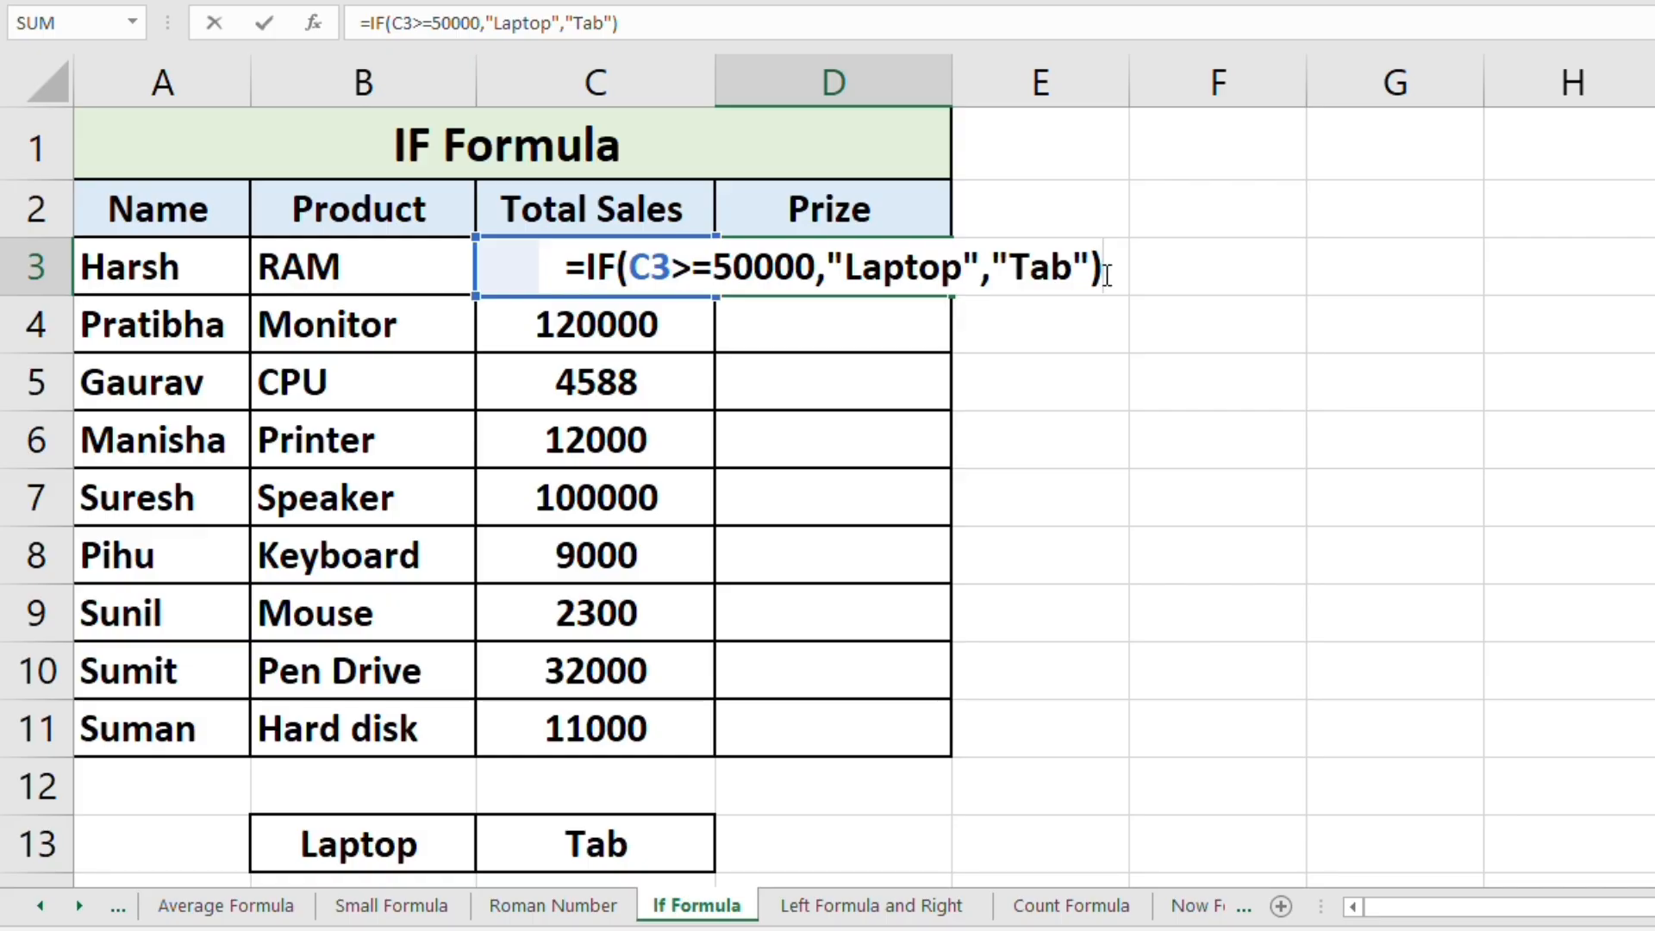
pyautogui.press('Return')
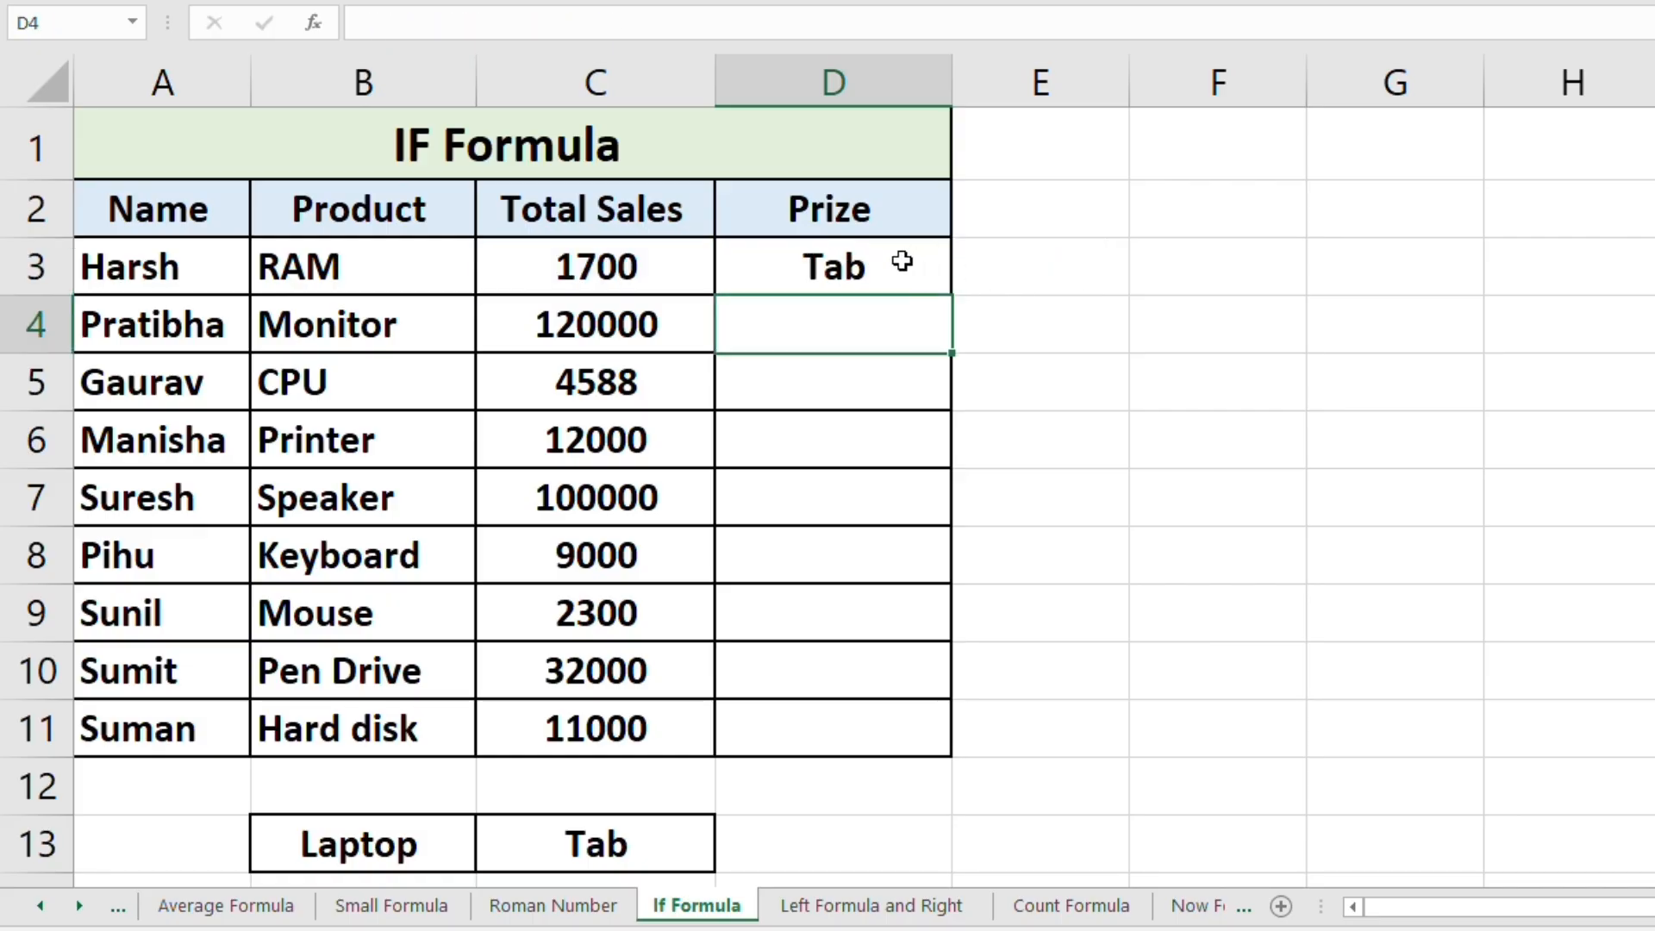
# Step: Fill the IF formula from D3 down through D11 to assign a prize in every row
pyautogui.click(935, 281)
pyautogui.moveTo(955, 297); pyautogui.dragTo(927, 744)
pyautogui.click(1071, 720)
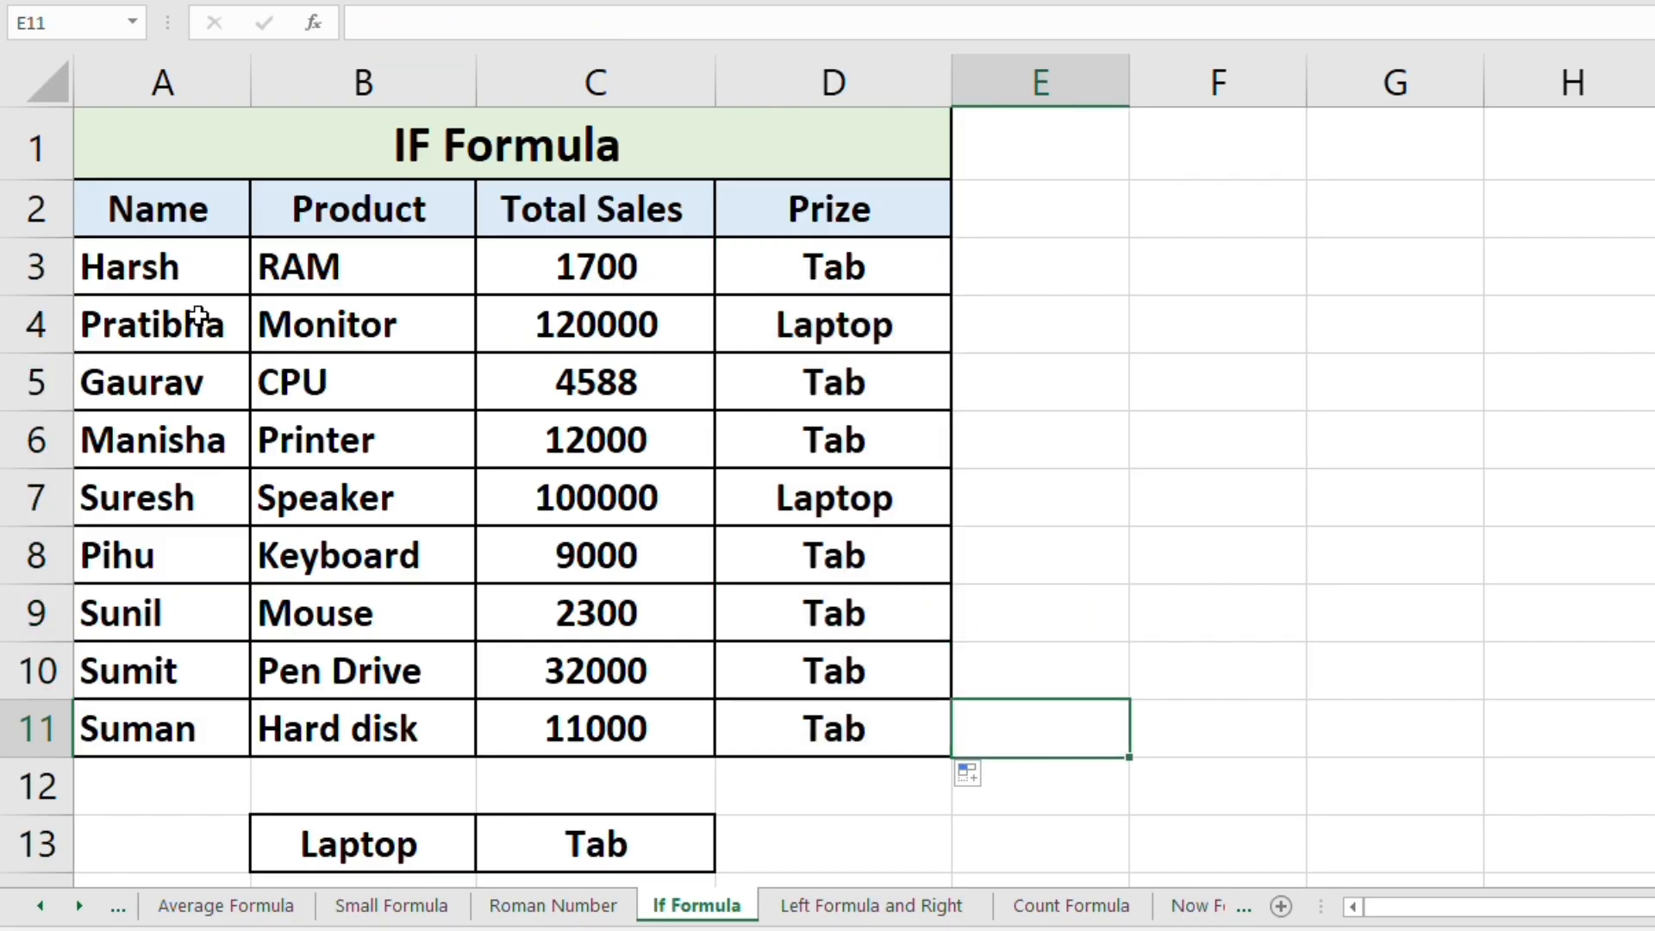
# Step: Check the prizes in rows 4 and 7 against their total sales, and switch to the Left Formula and Right sheet
pyautogui.moveTo(199, 319); pyautogui.dragTo(798, 333)
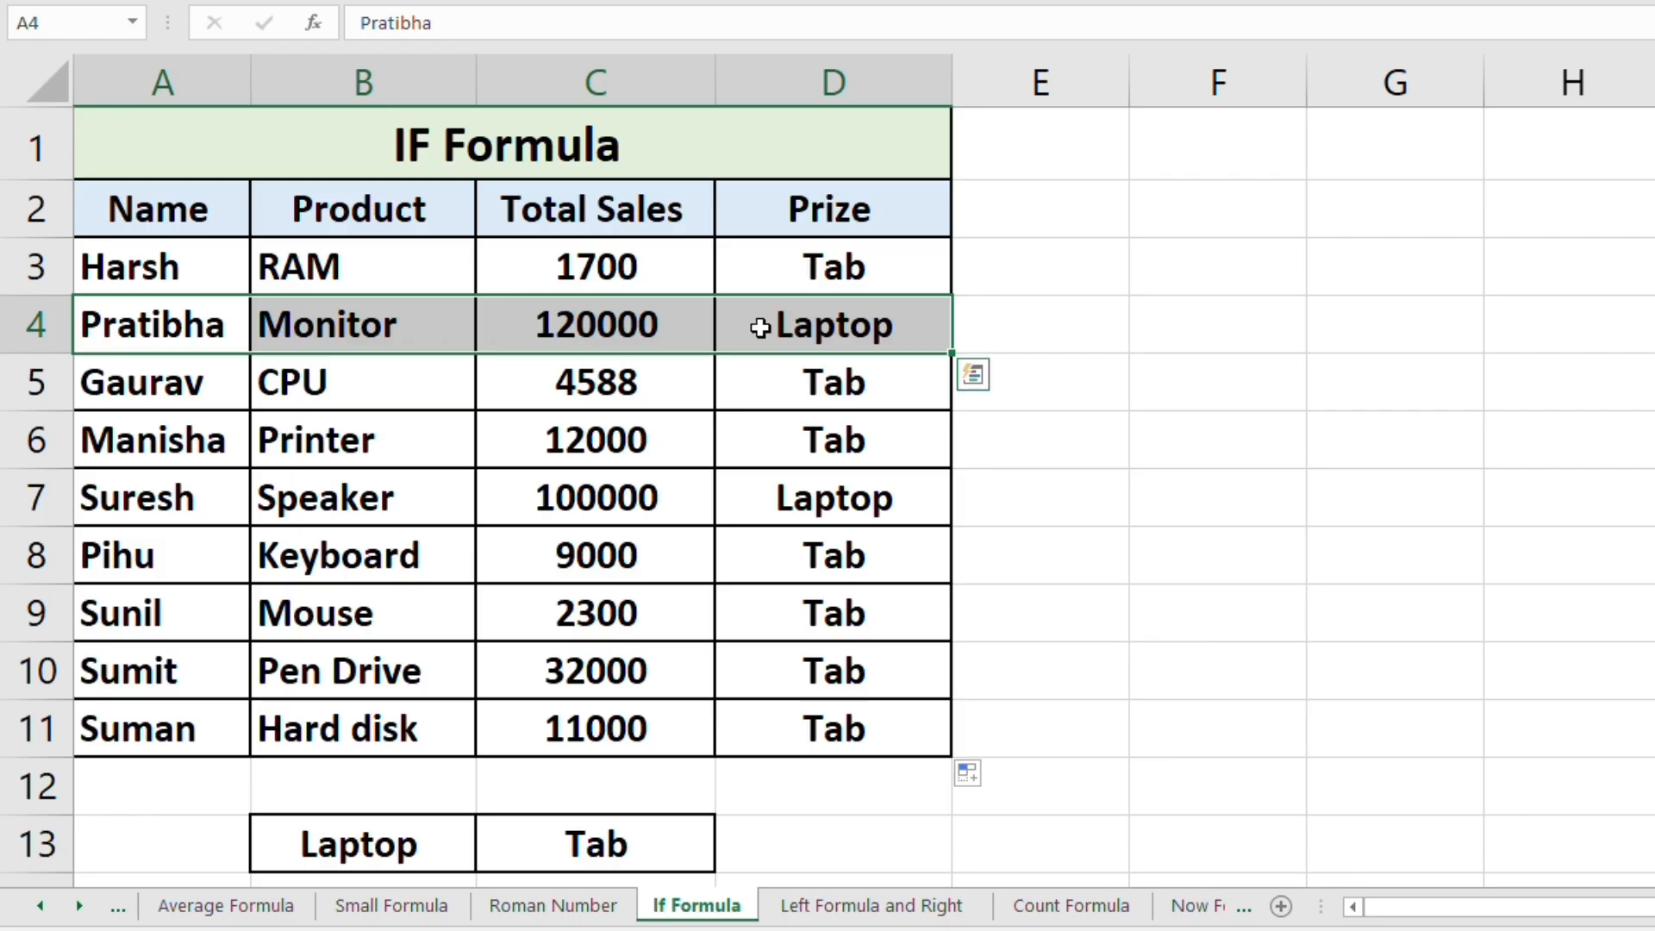
pyautogui.moveTo(142, 493); pyautogui.dragTo(737, 500)
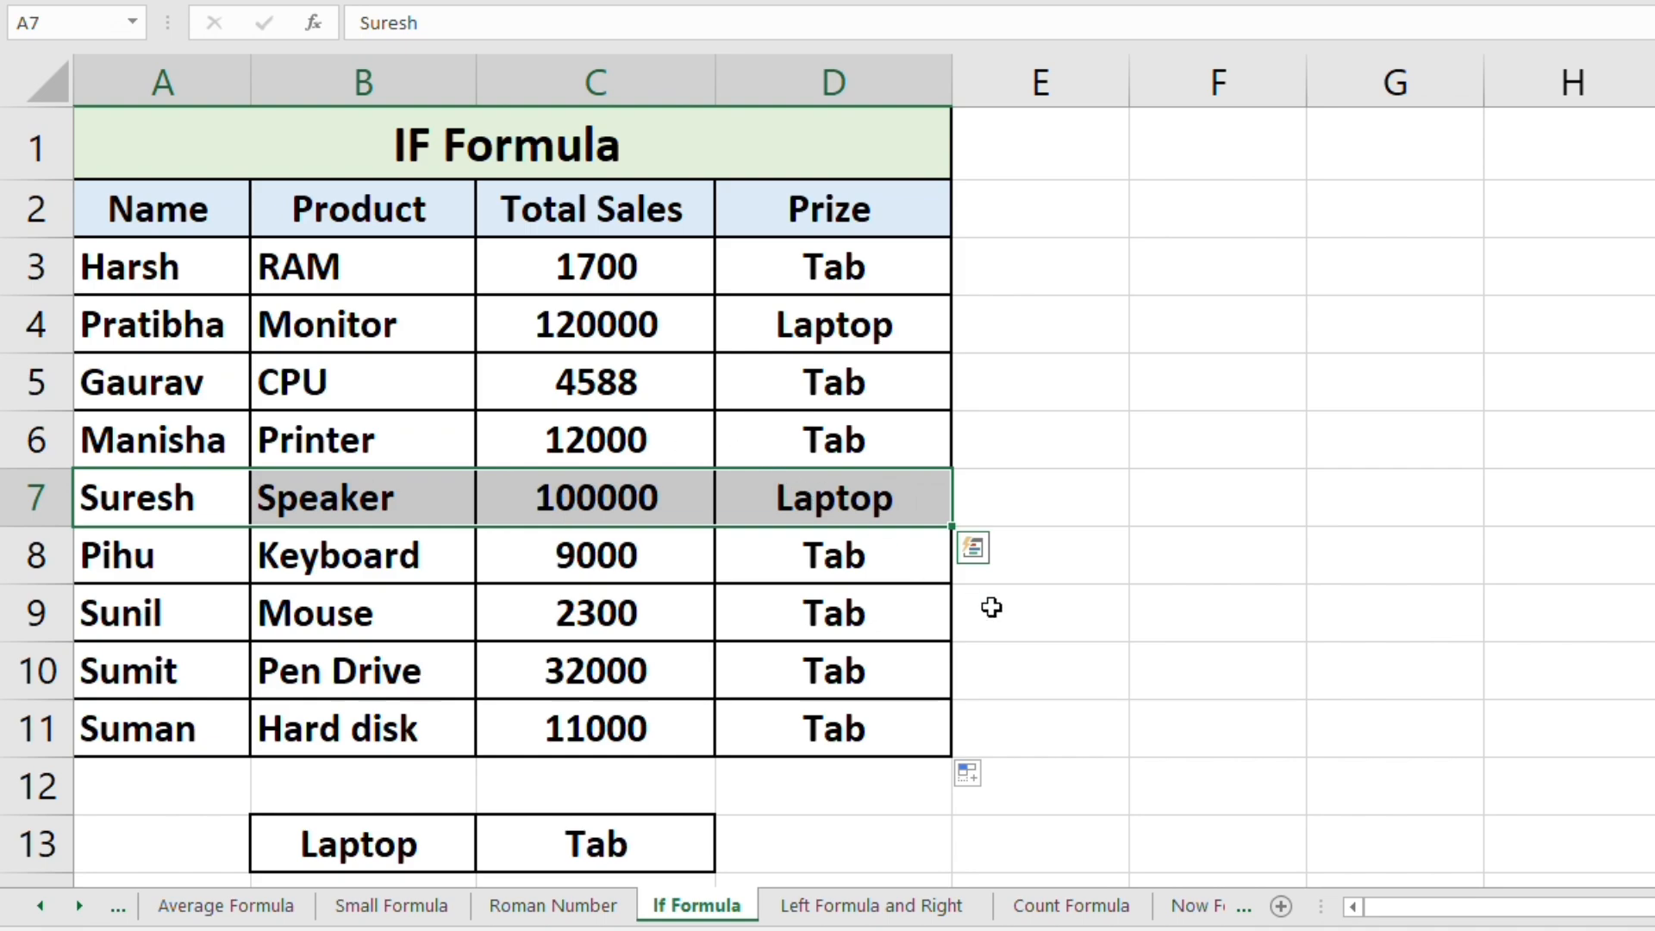
pyautogui.click(1159, 659)
pyautogui.click(1038, 415)
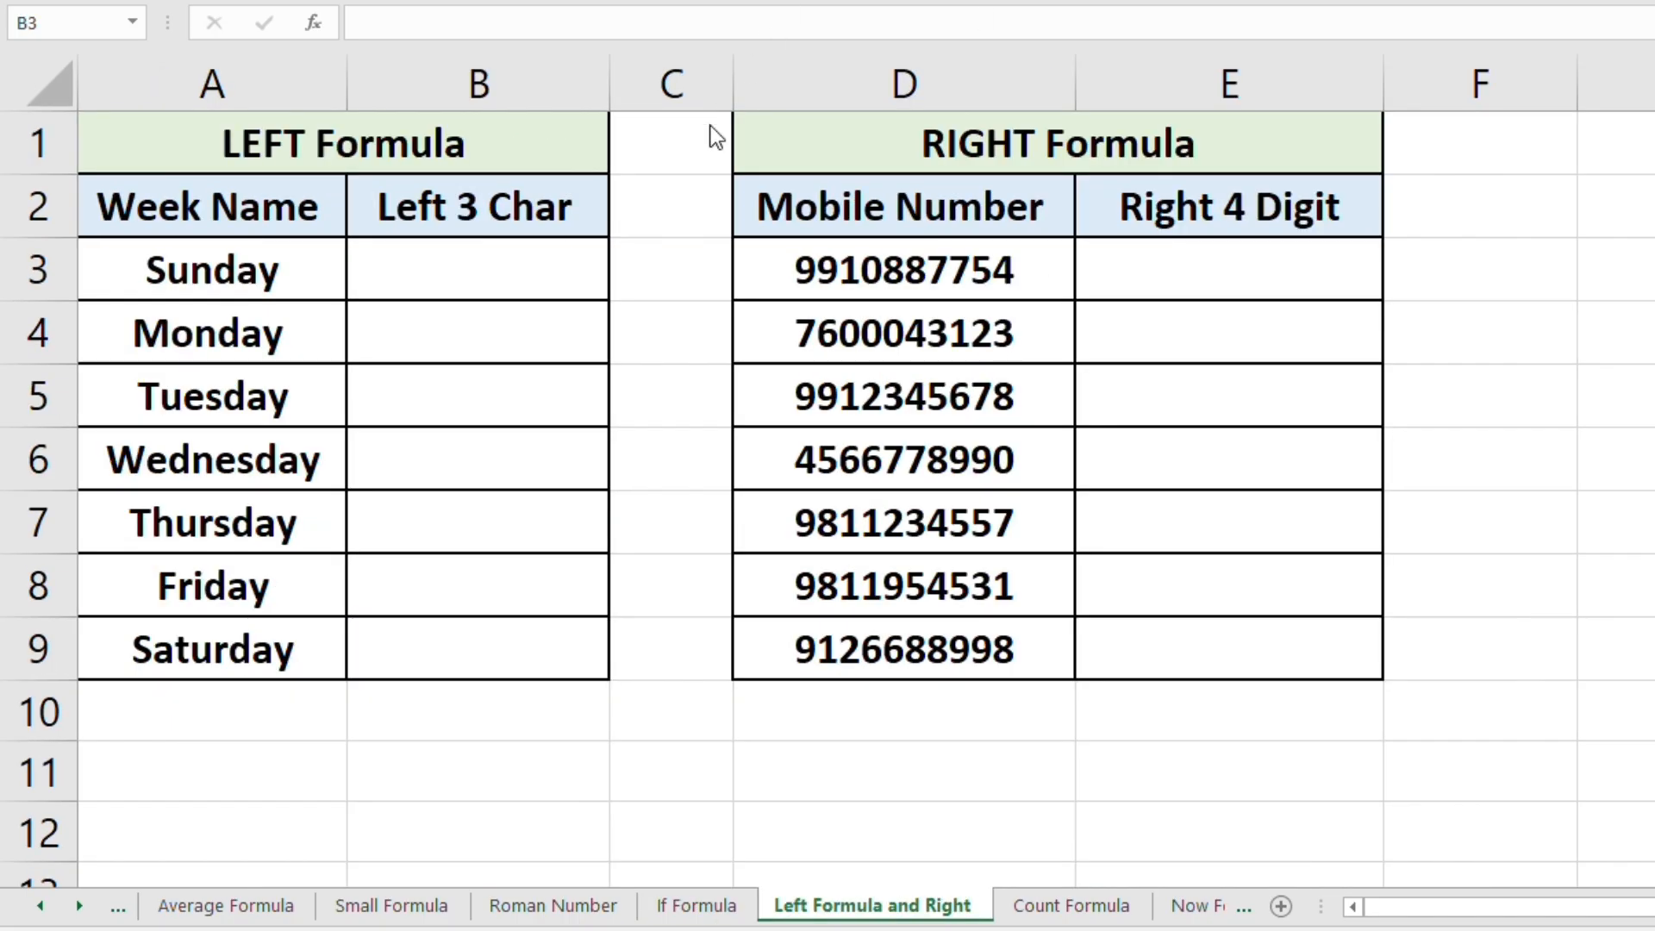
# Step: Examine the LEFT Formula table, covering its Week Name column and the Left 3 Char heading
pyautogui.click(511, 166)
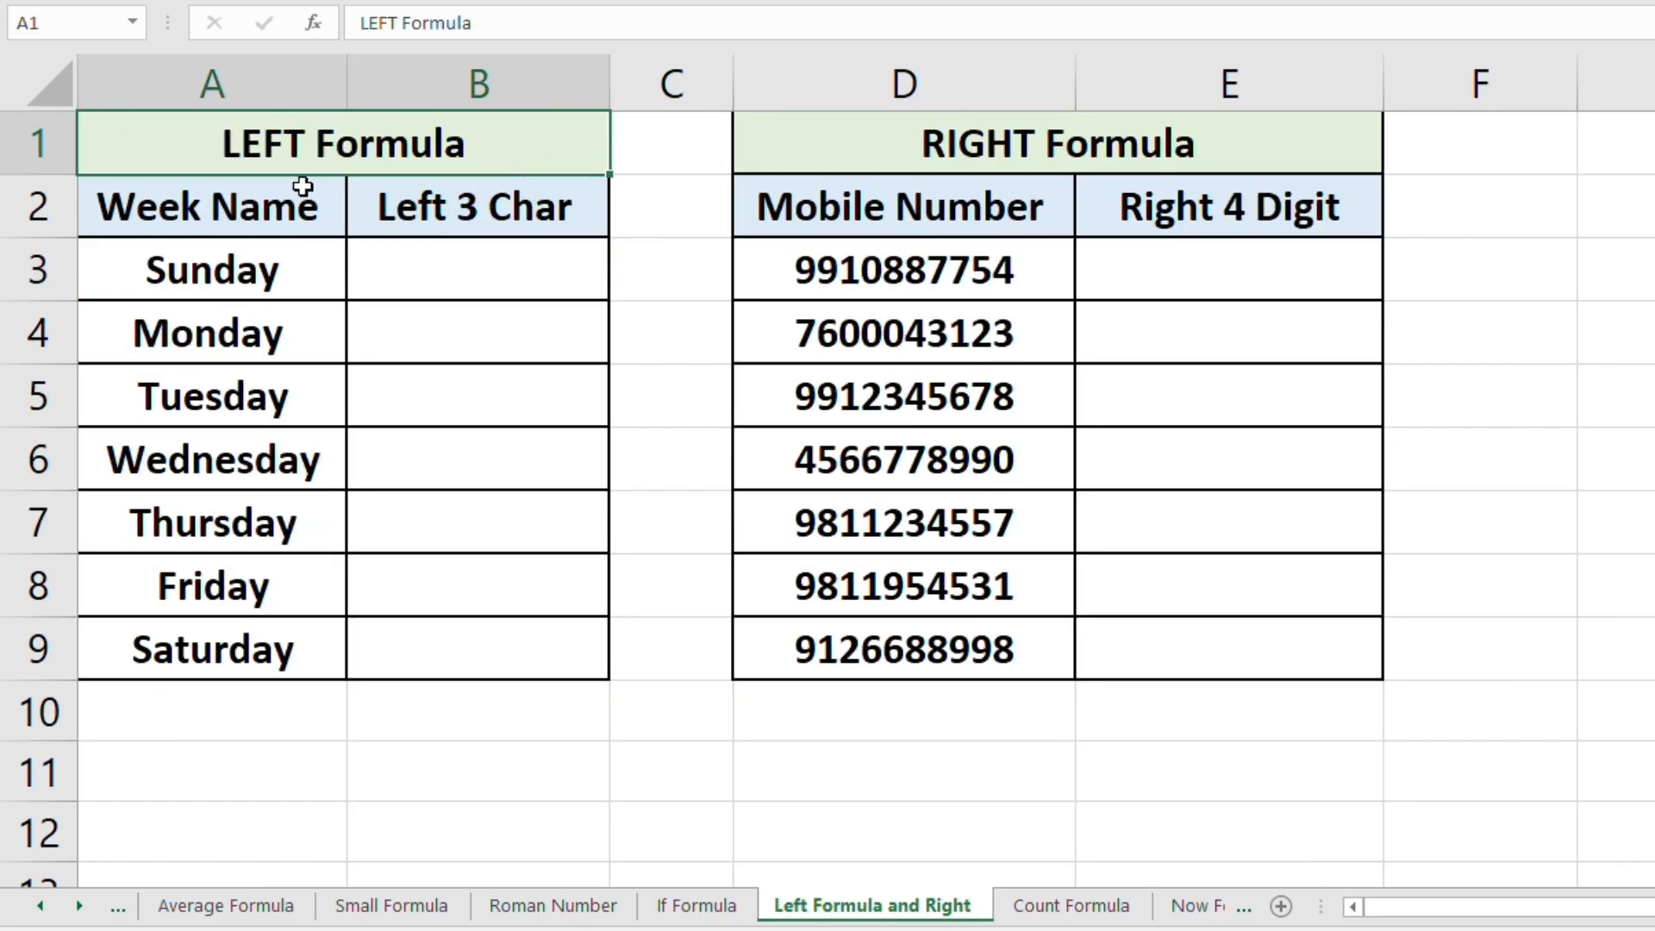
pyautogui.moveTo(222, 208); pyautogui.dragTo(273, 661)
pyautogui.click(548, 795)
pyautogui.moveTo(463, 213)
pyautogui.mouseDown()
pyautogui.moveTo(484, 198)
pyautogui.moveTo(481, 212)
pyautogui.mouseUp()
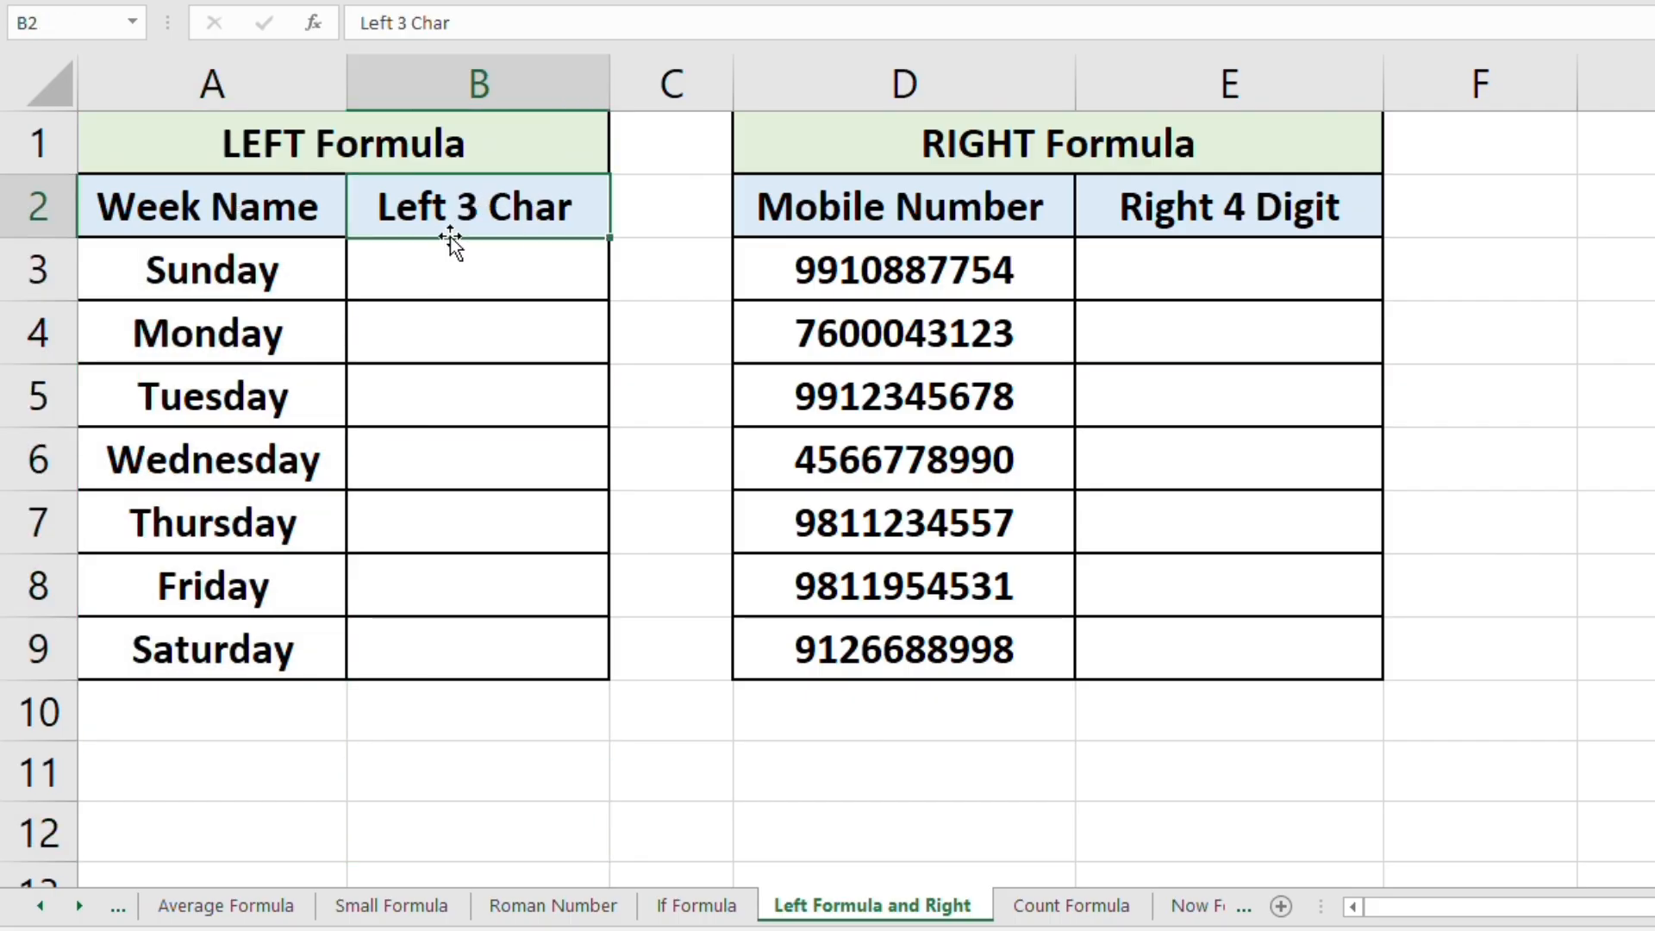
# Step: Enter the formula =LEFT(A3,3) in B3 to extract the first three characters of Sunday
pyautogui.click(205, 271)
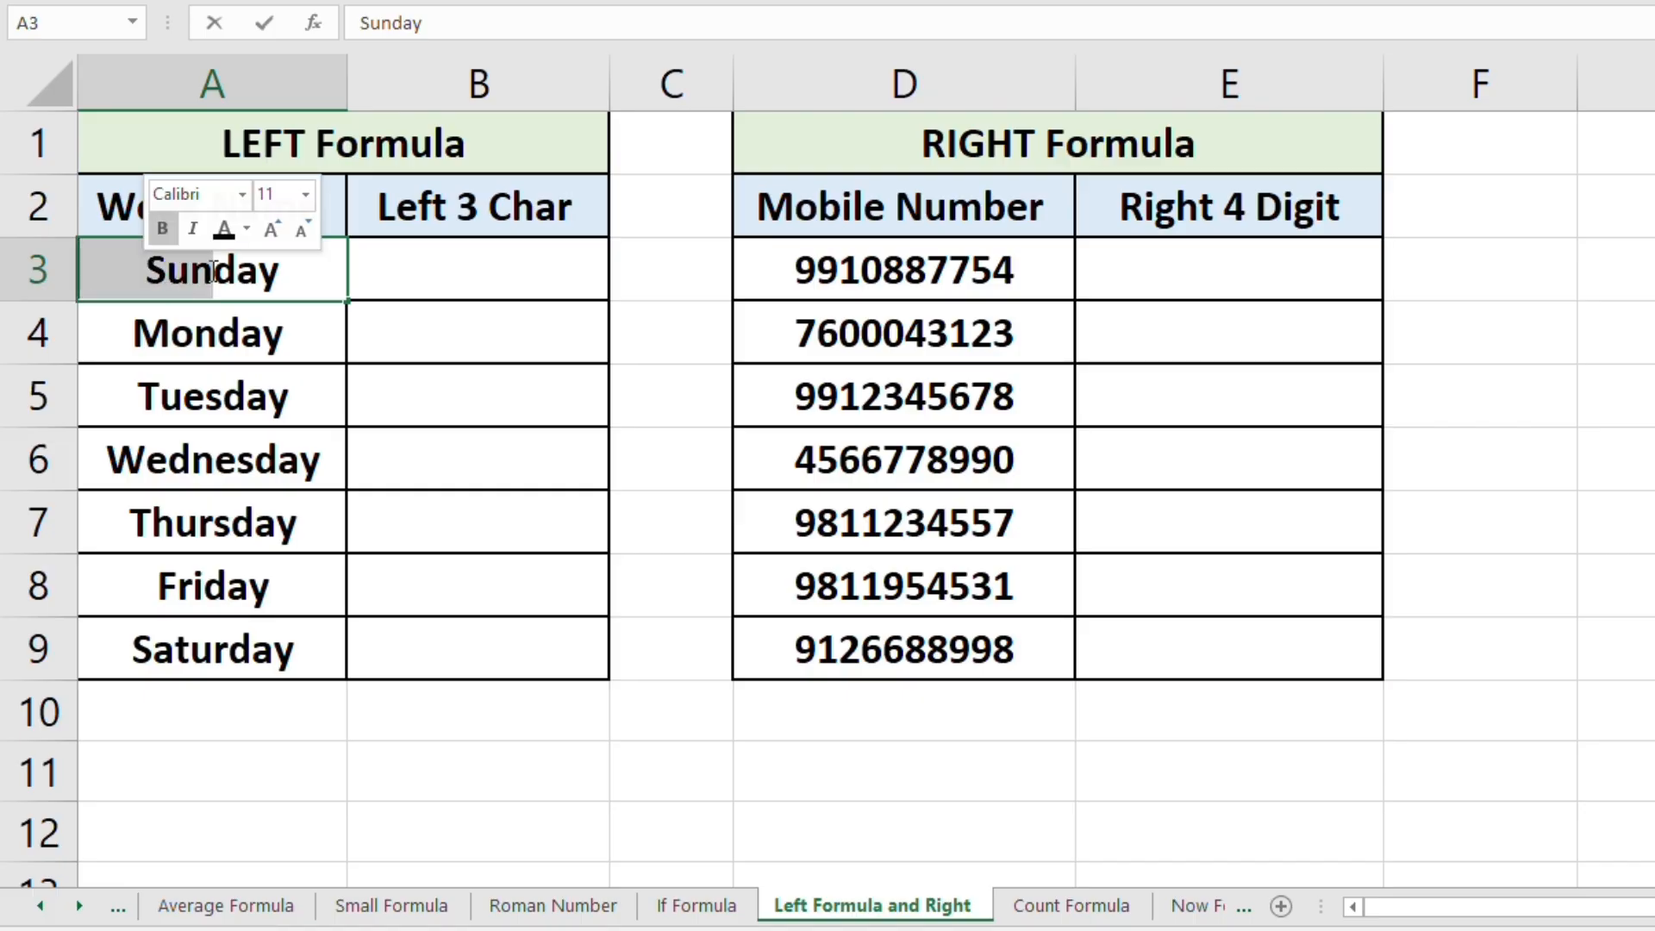
pyautogui.click(436, 267)
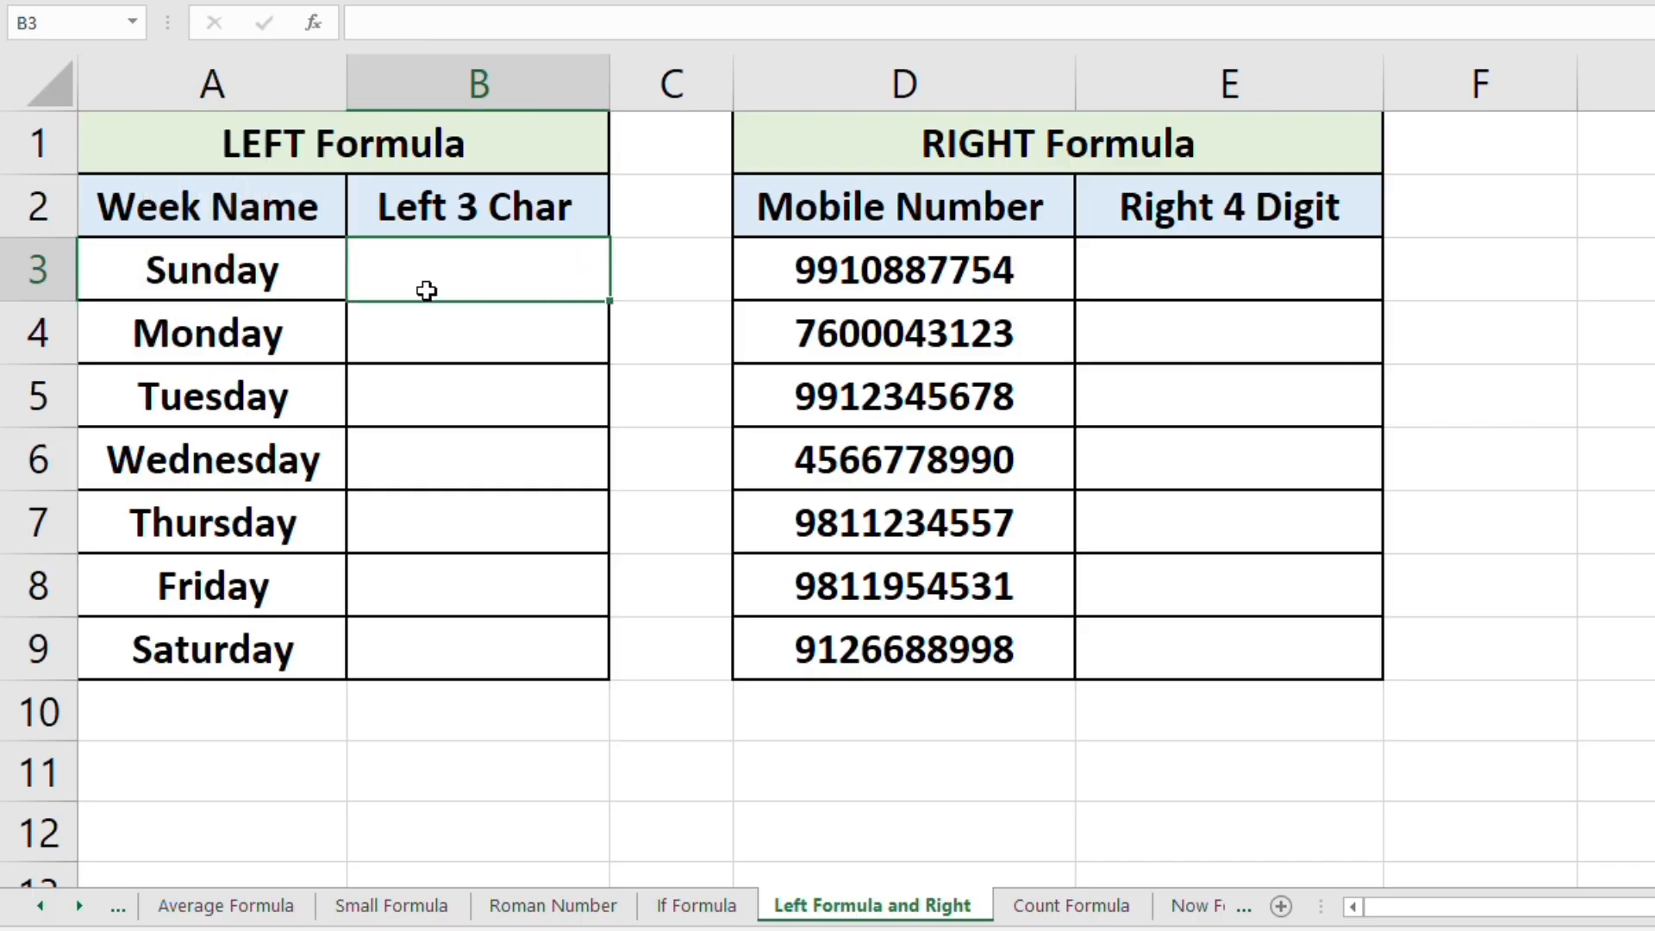
pyautogui.write('=')
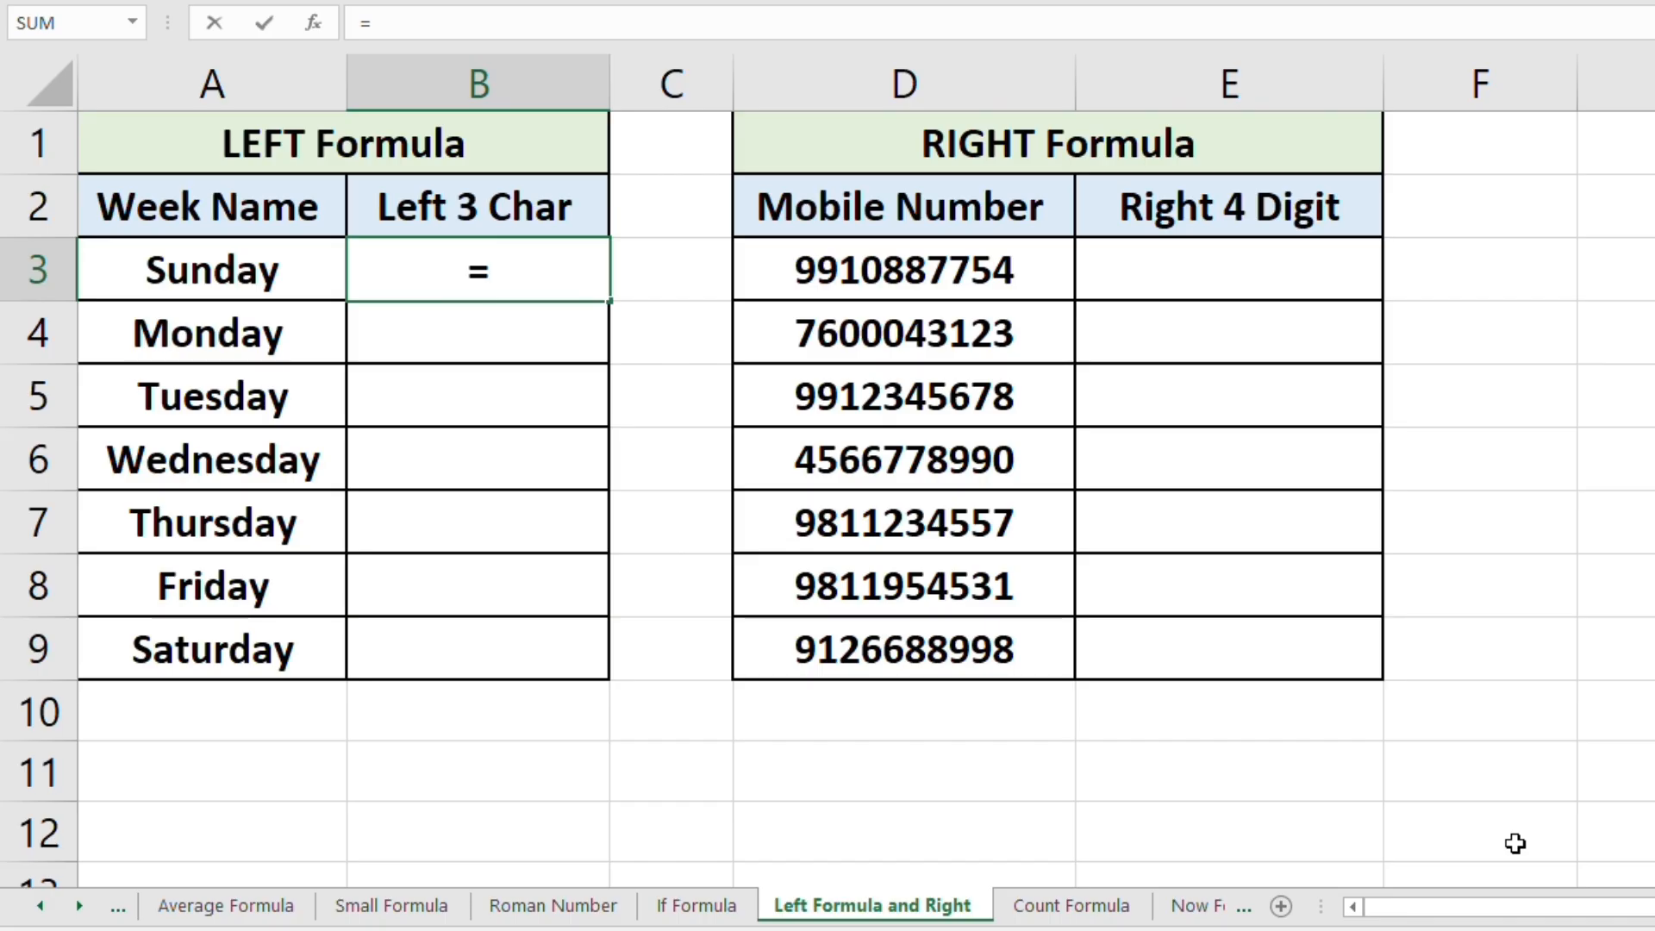
pyautogui.write('Left')
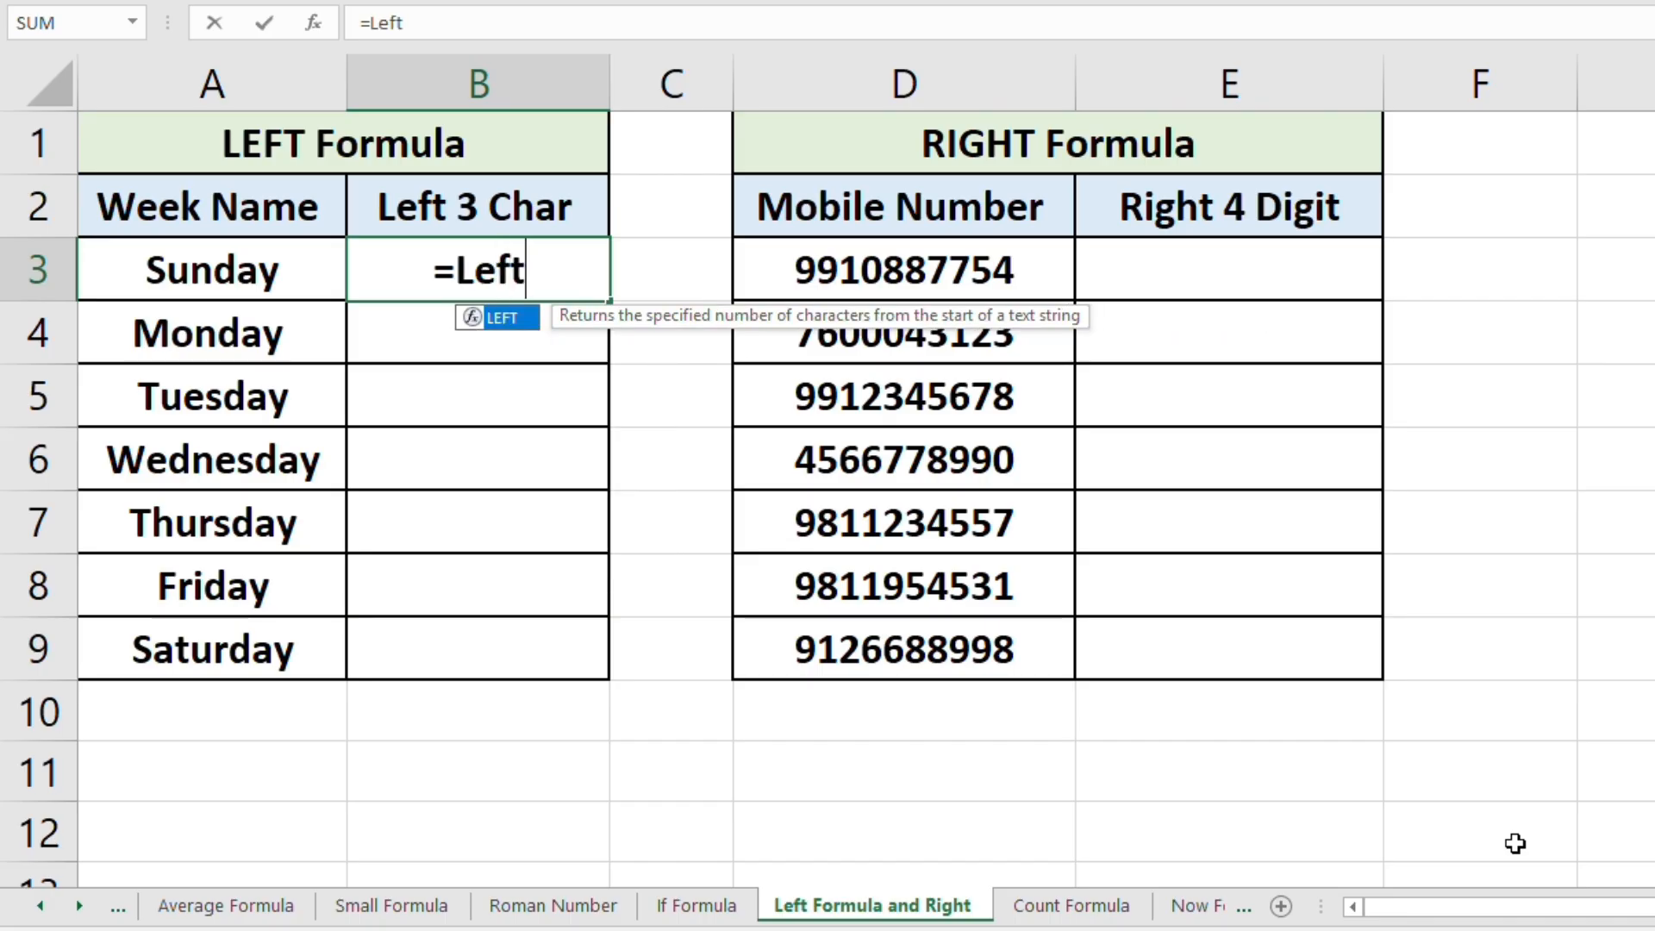
pyautogui.write('(')
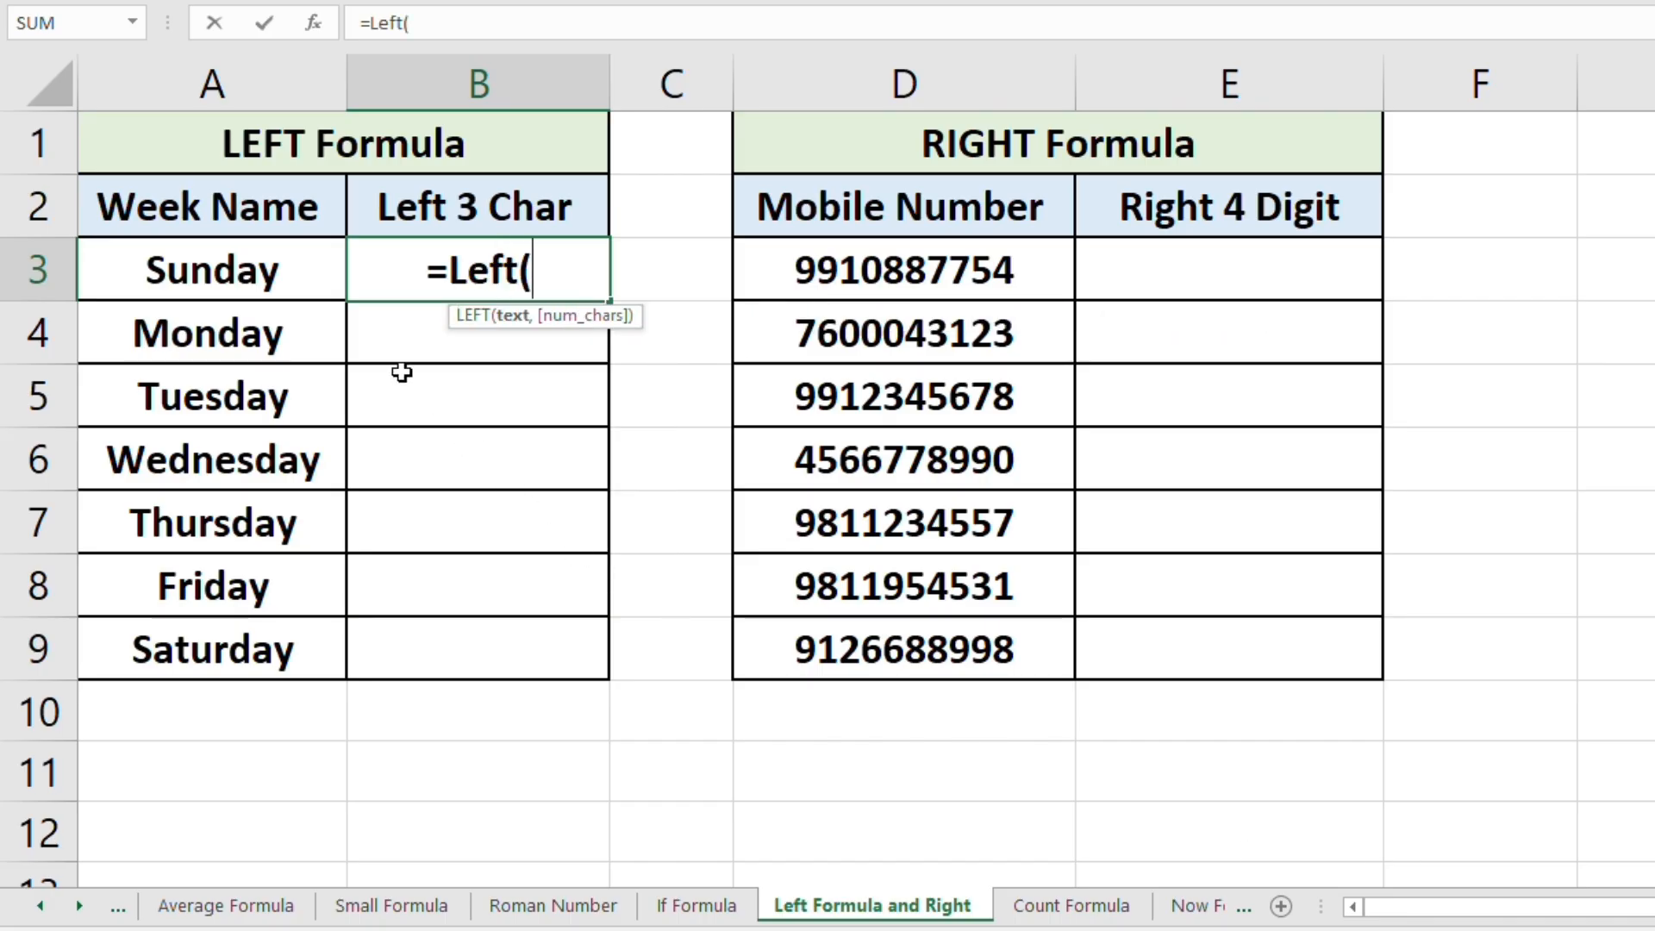
pyautogui.click(251, 270)
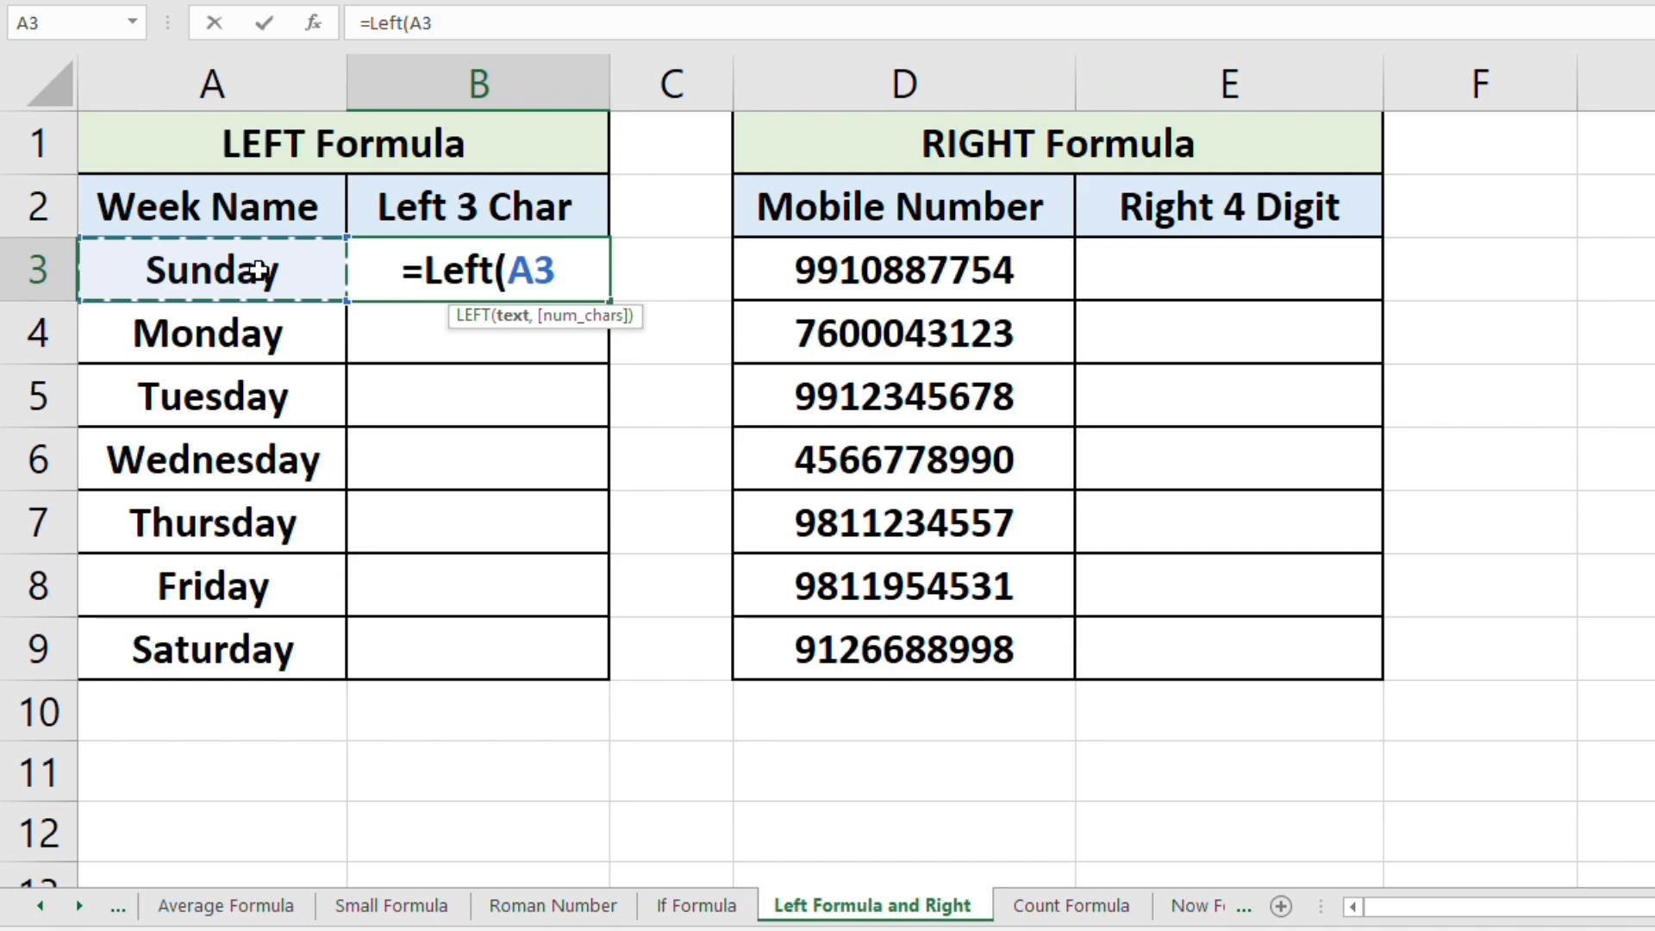
pyautogui.write(',')
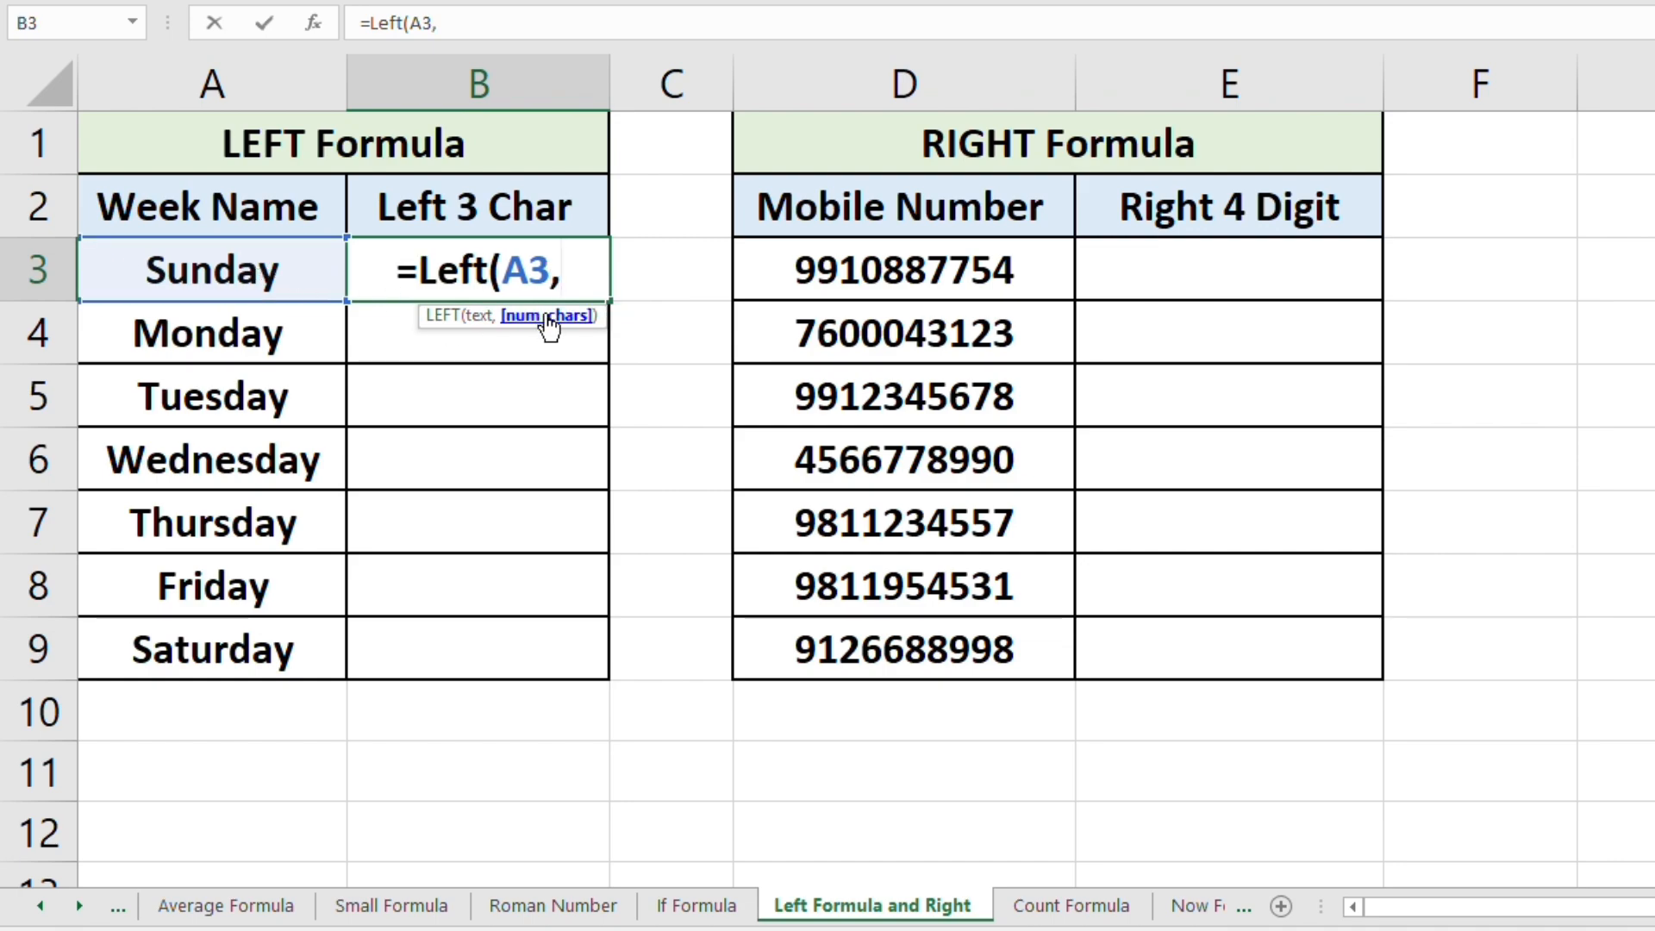
pyautogui.write('3')
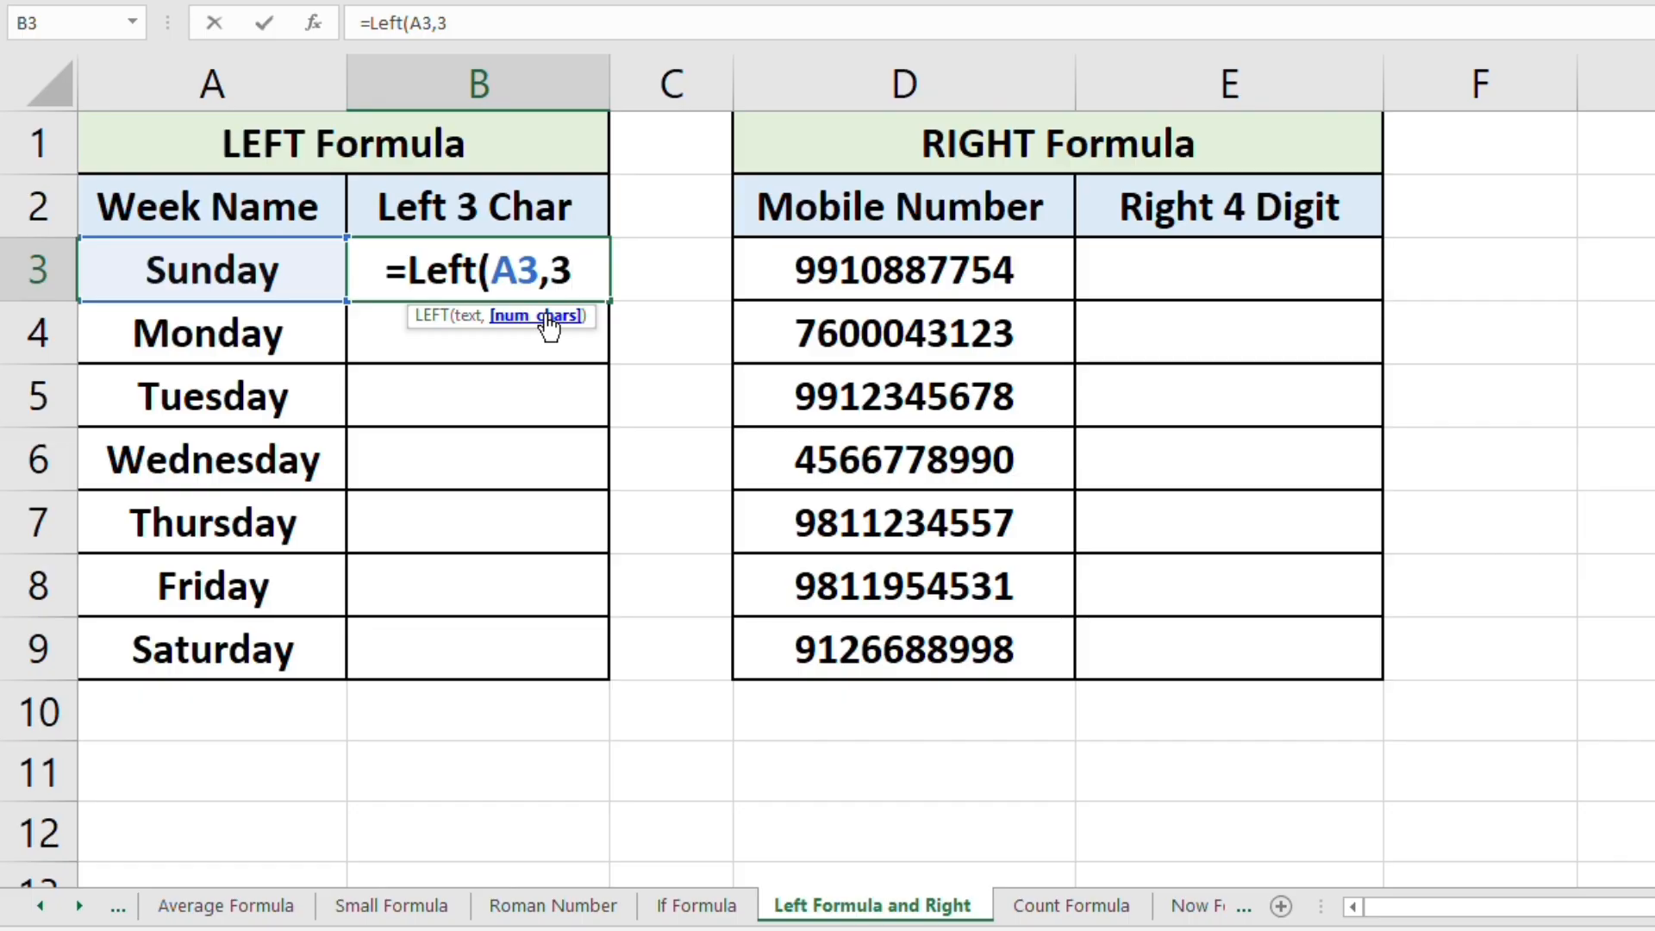
pyautogui.write(')')
pyautogui.press('Return')
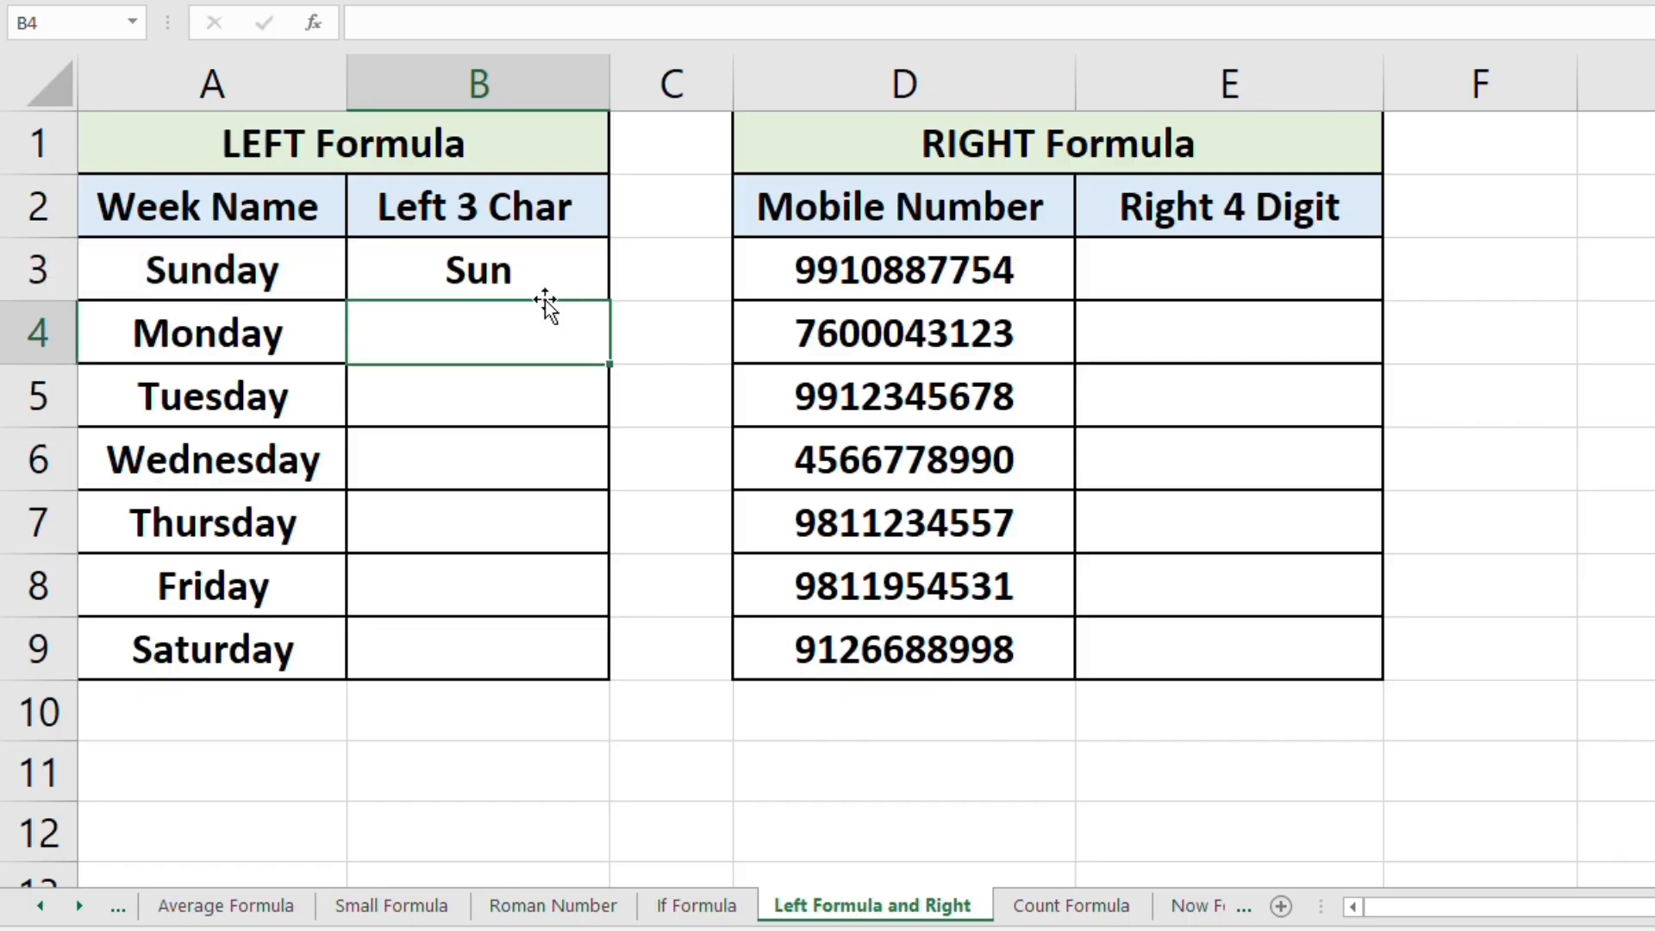
# Step: Compare the result in B3 with the first three letters of the week name in A3
pyautogui.click(526, 269)
pyautogui.click(212, 270)
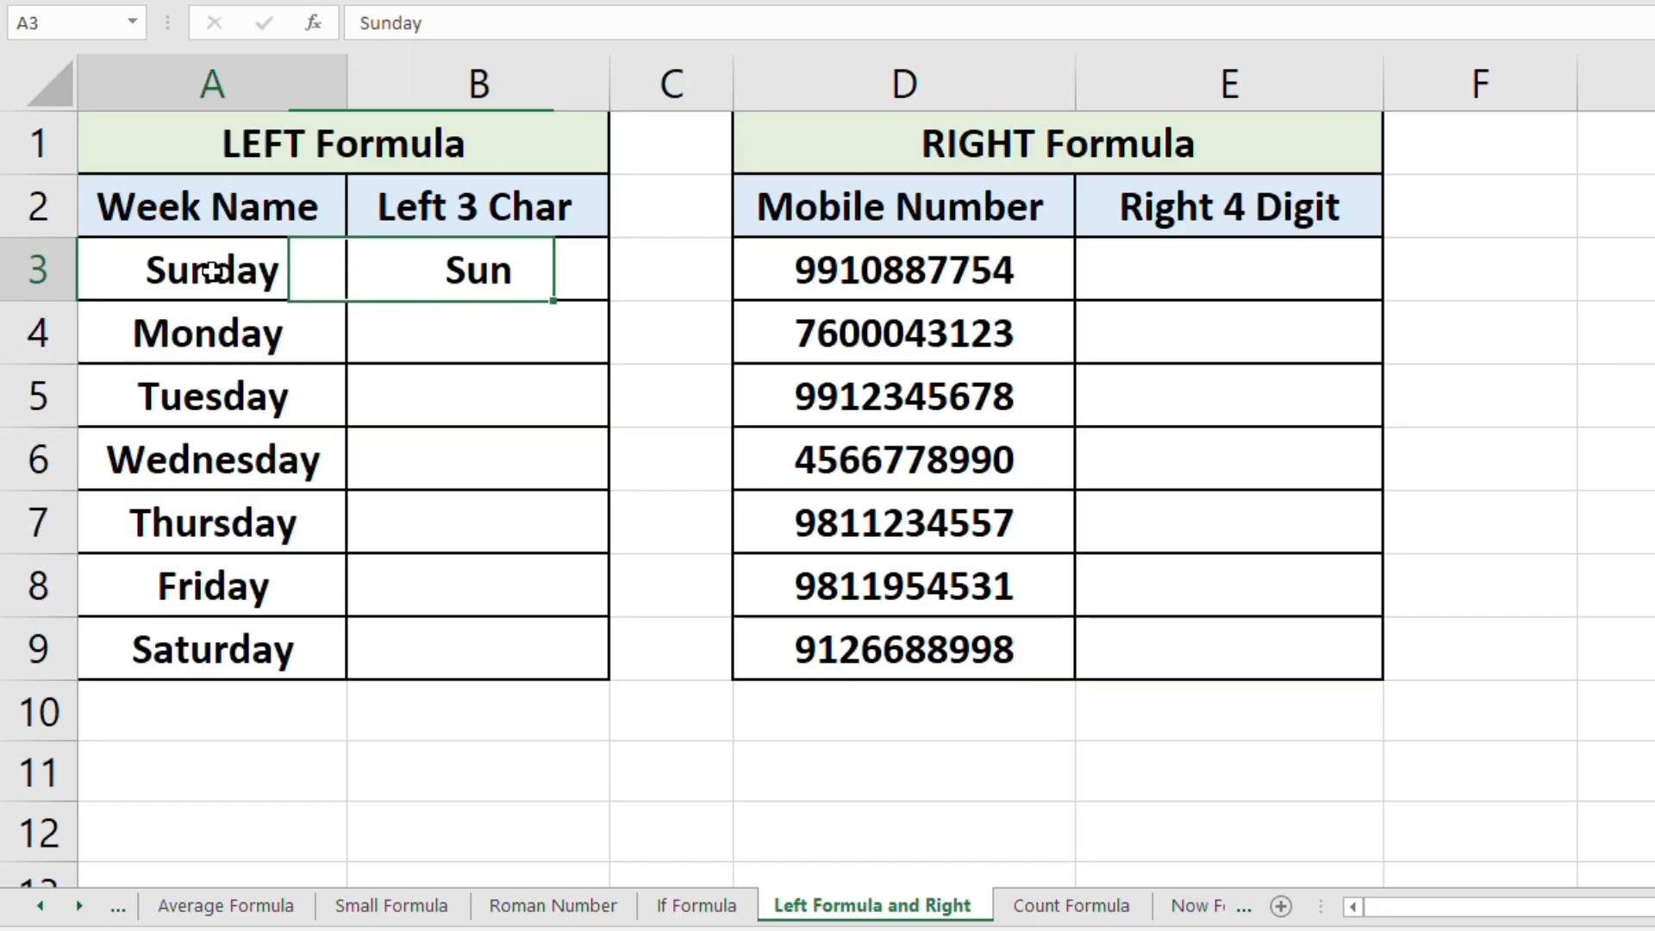
pyautogui.doubleClick(213, 271)
pyautogui.moveTo(213, 271); pyautogui.dragTo(127, 265)
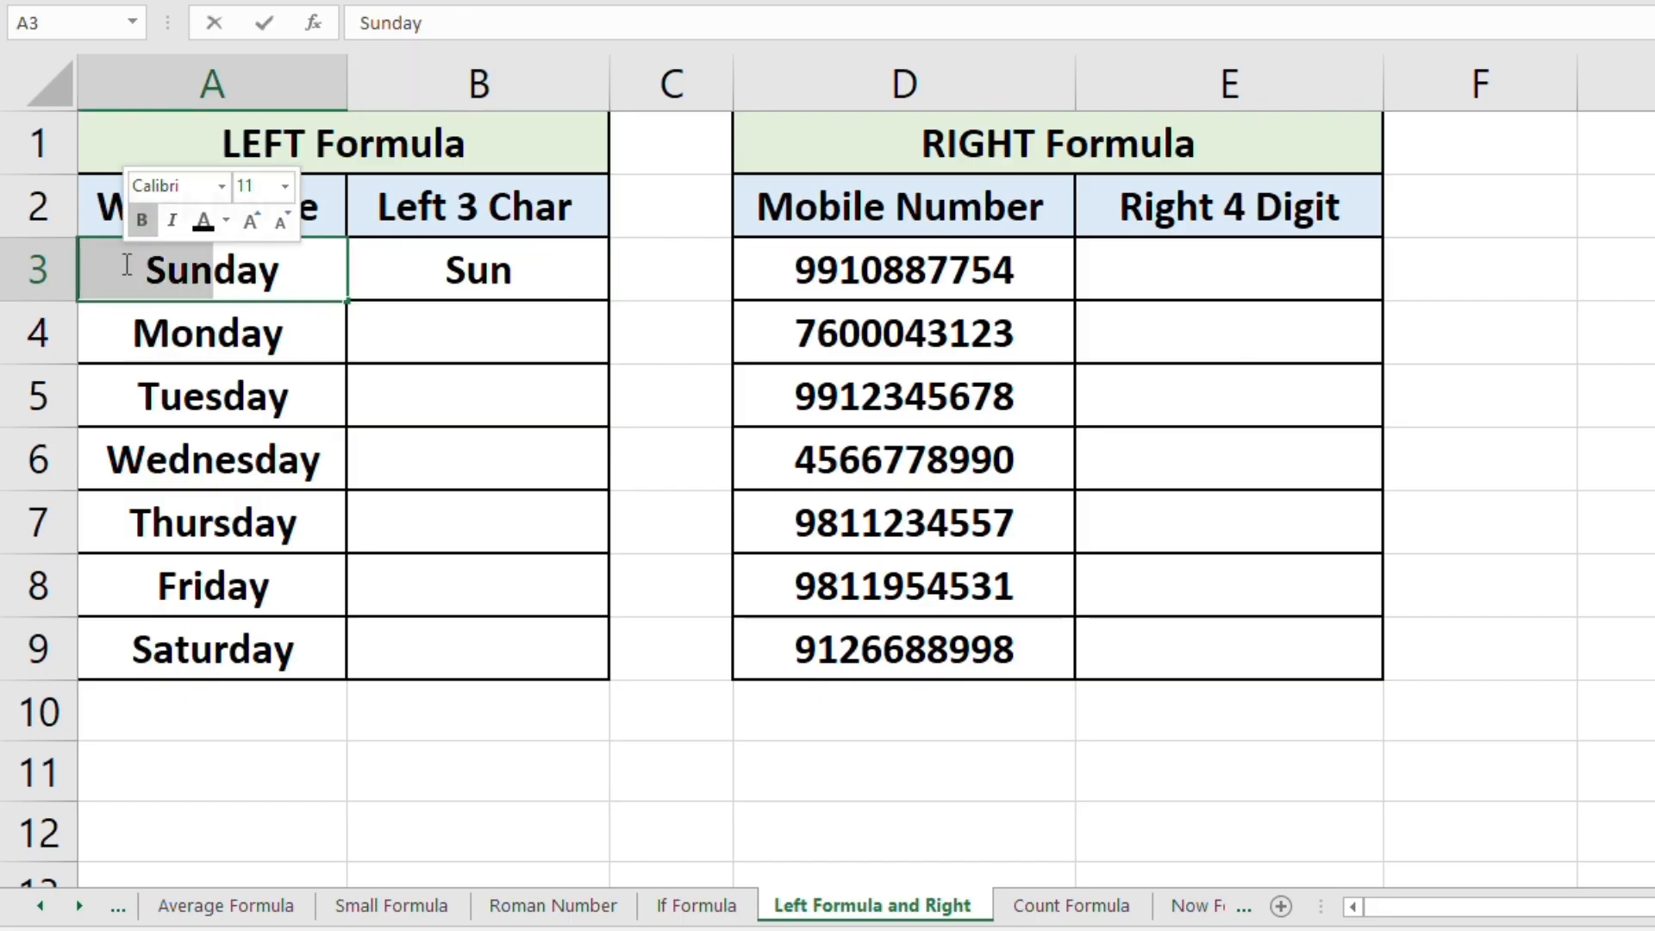
# Step: Fill the LEFT formula from B3 down through B9 to abbreviate every week name
pyautogui.click(478, 269)
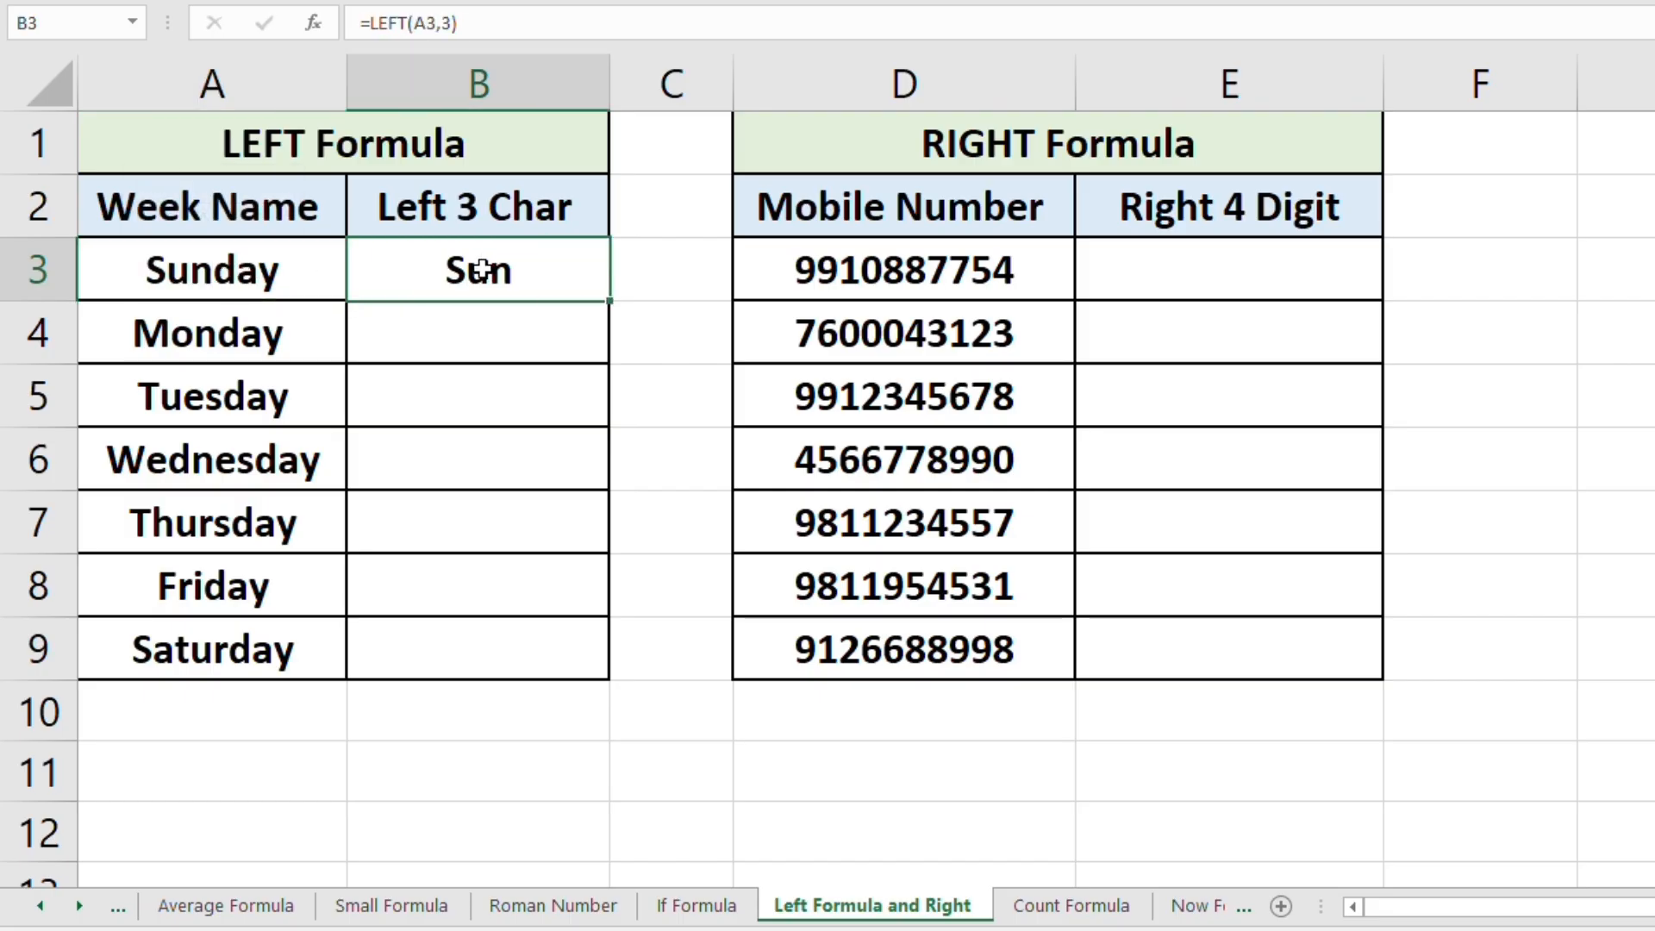
pyautogui.moveTo(608, 300); pyautogui.dragTo(583, 687)
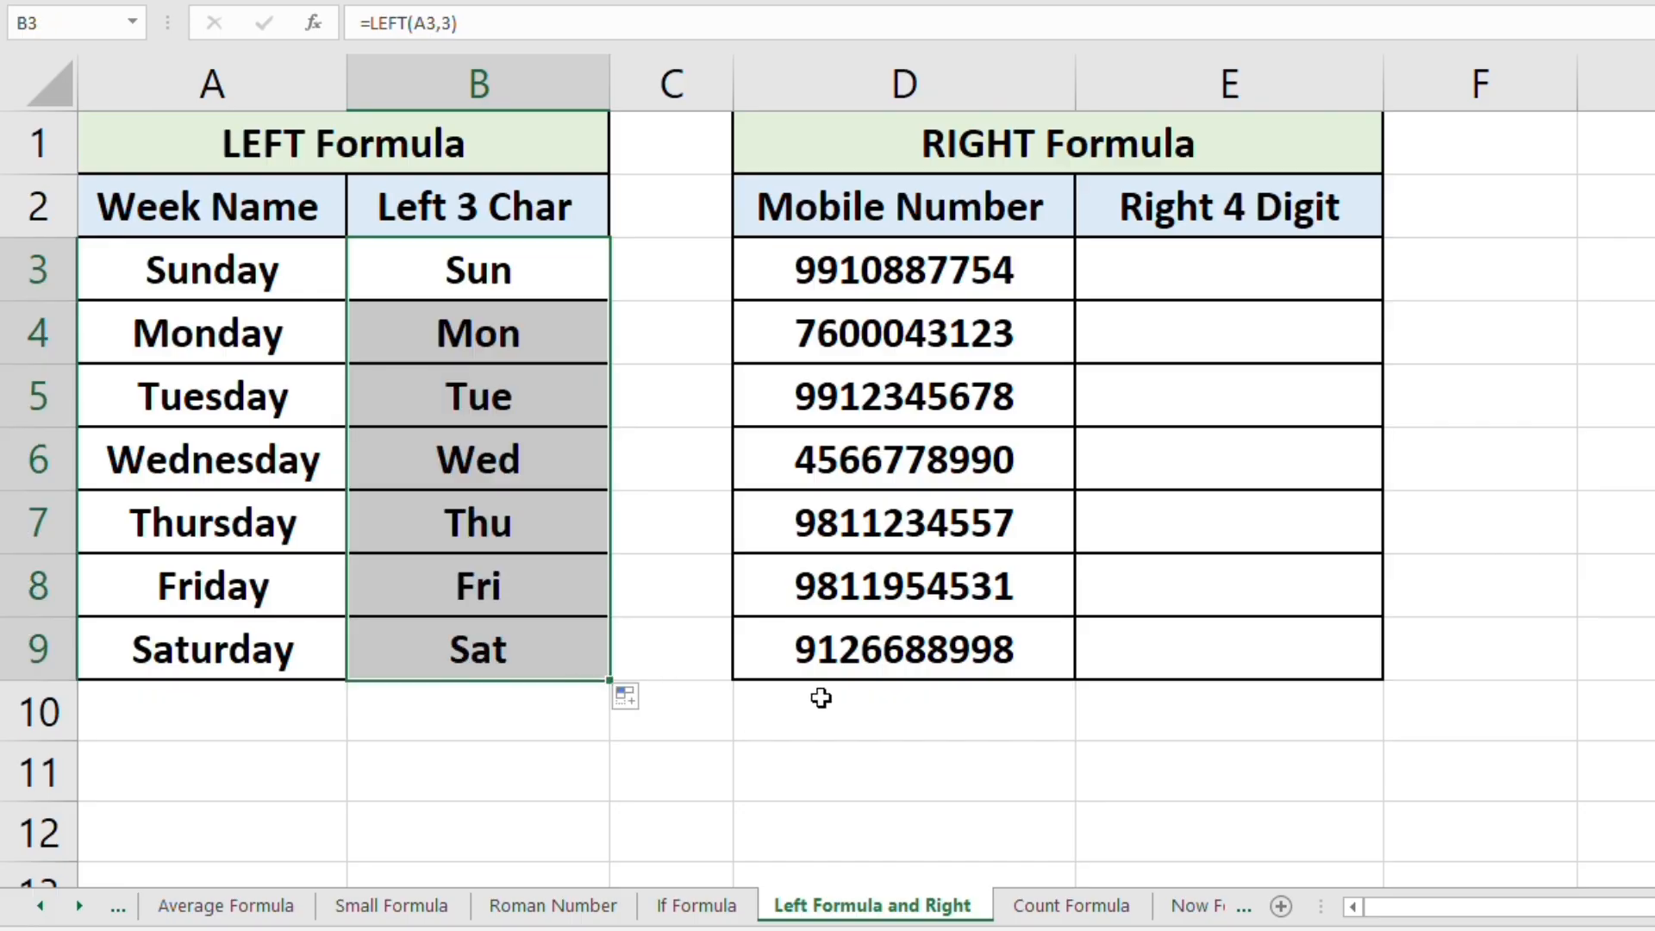
pyautogui.click(1162, 879)
# Step: Examine the RIGHT Formula table, covering its Mobile Number column, the Right 4 Digit heading and the last four digits in D3
pyautogui.click(1165, 261)
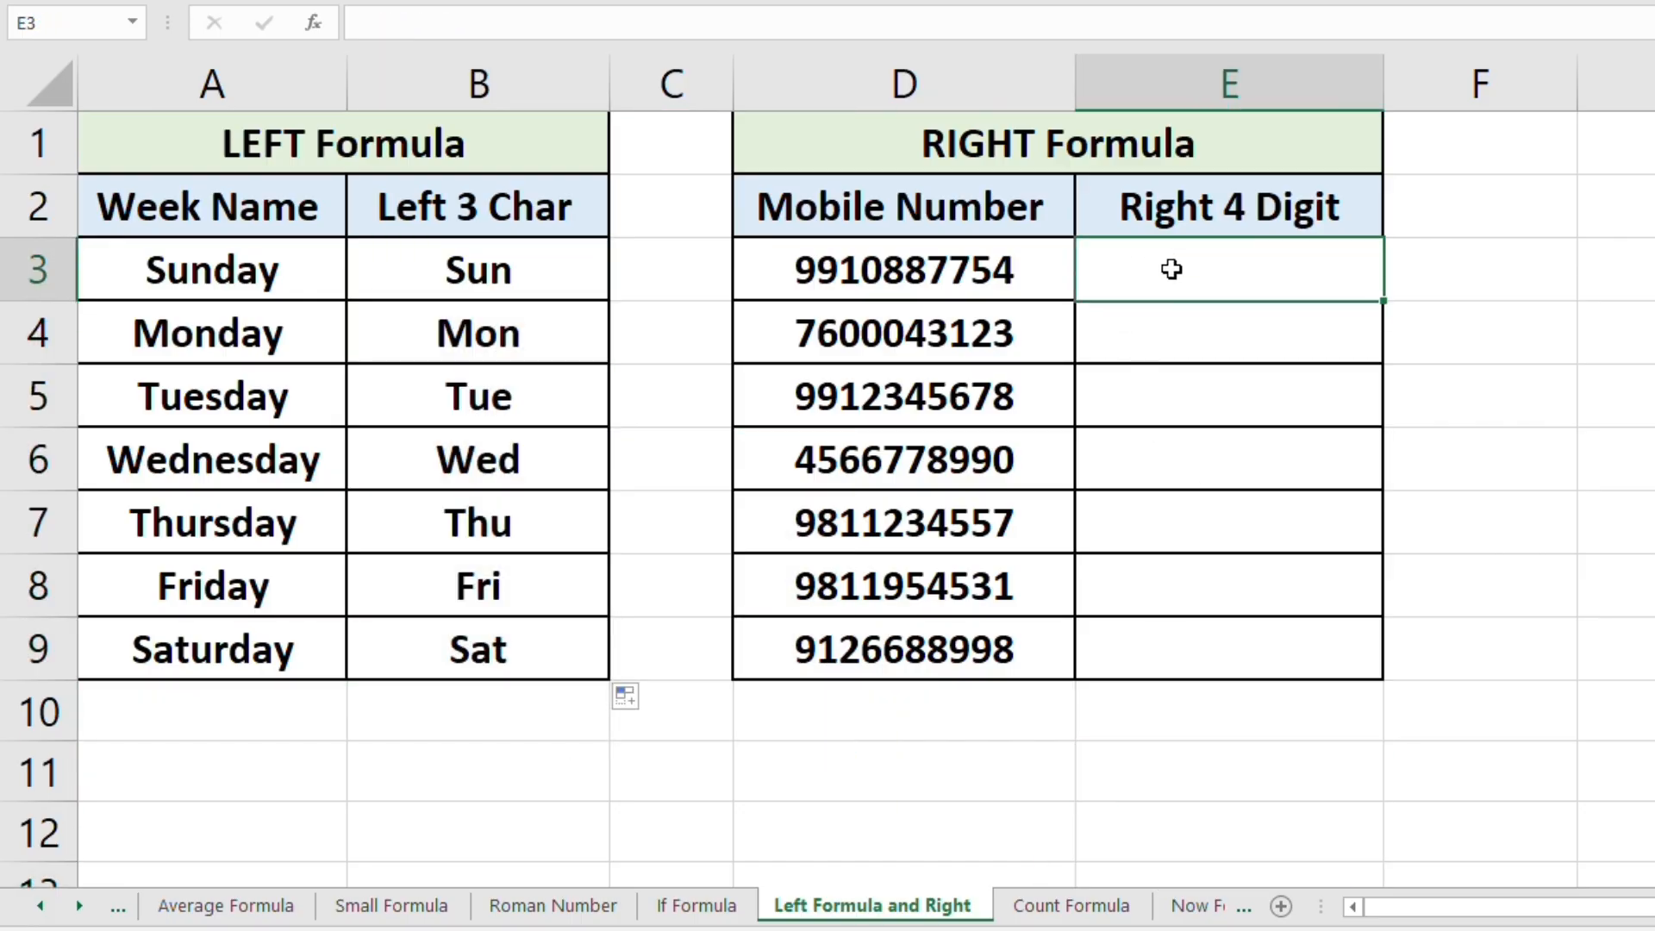
pyautogui.moveTo(1455, 907); pyautogui.dragTo(1504, 910)
pyautogui.click(1149, 465)
pyautogui.click(955, 285)
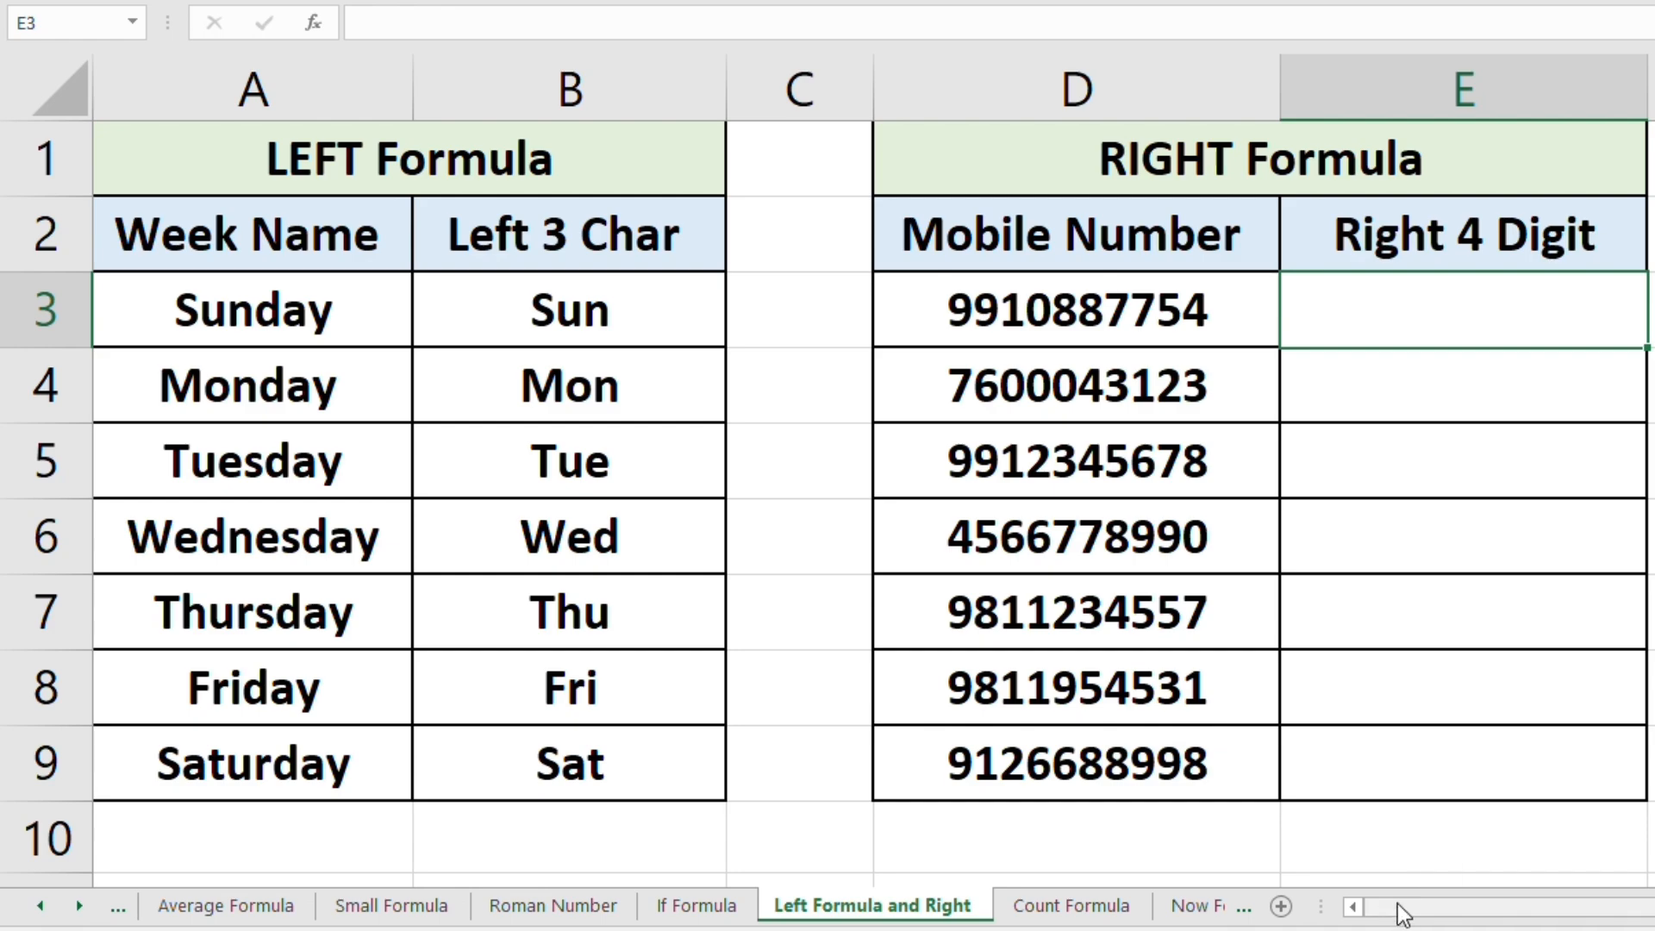
pyautogui.moveTo(1404, 910); pyautogui.dragTo(1500, 910)
pyautogui.click(1201, 502)
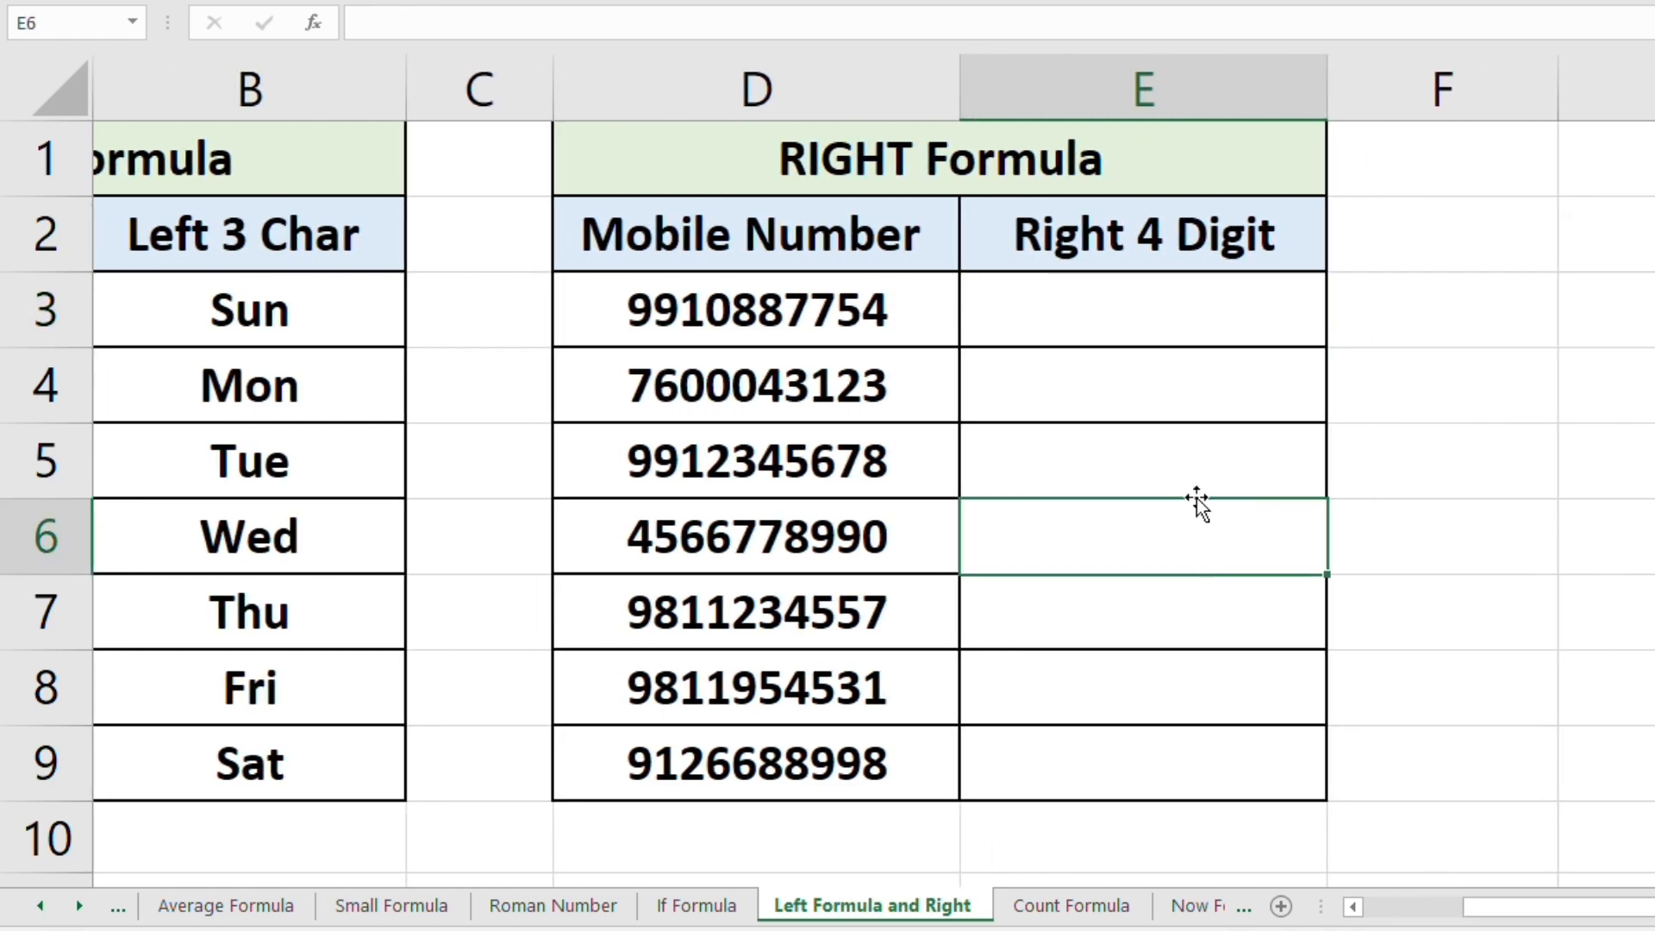
pyautogui.click(969, 162)
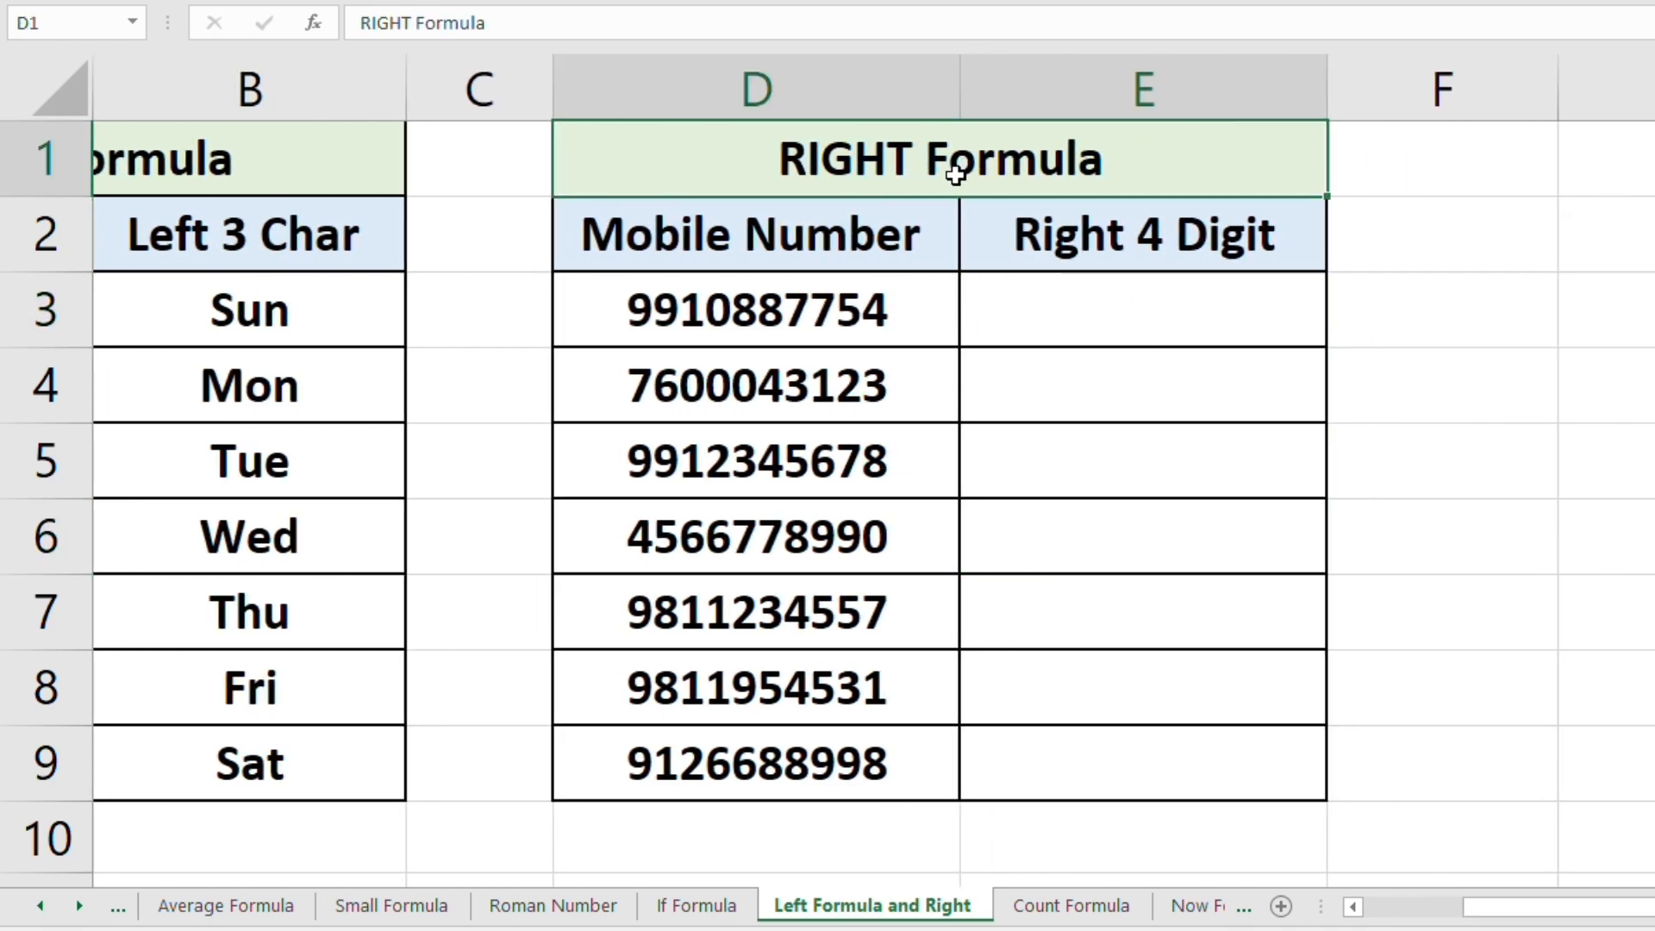
pyautogui.click(832, 259)
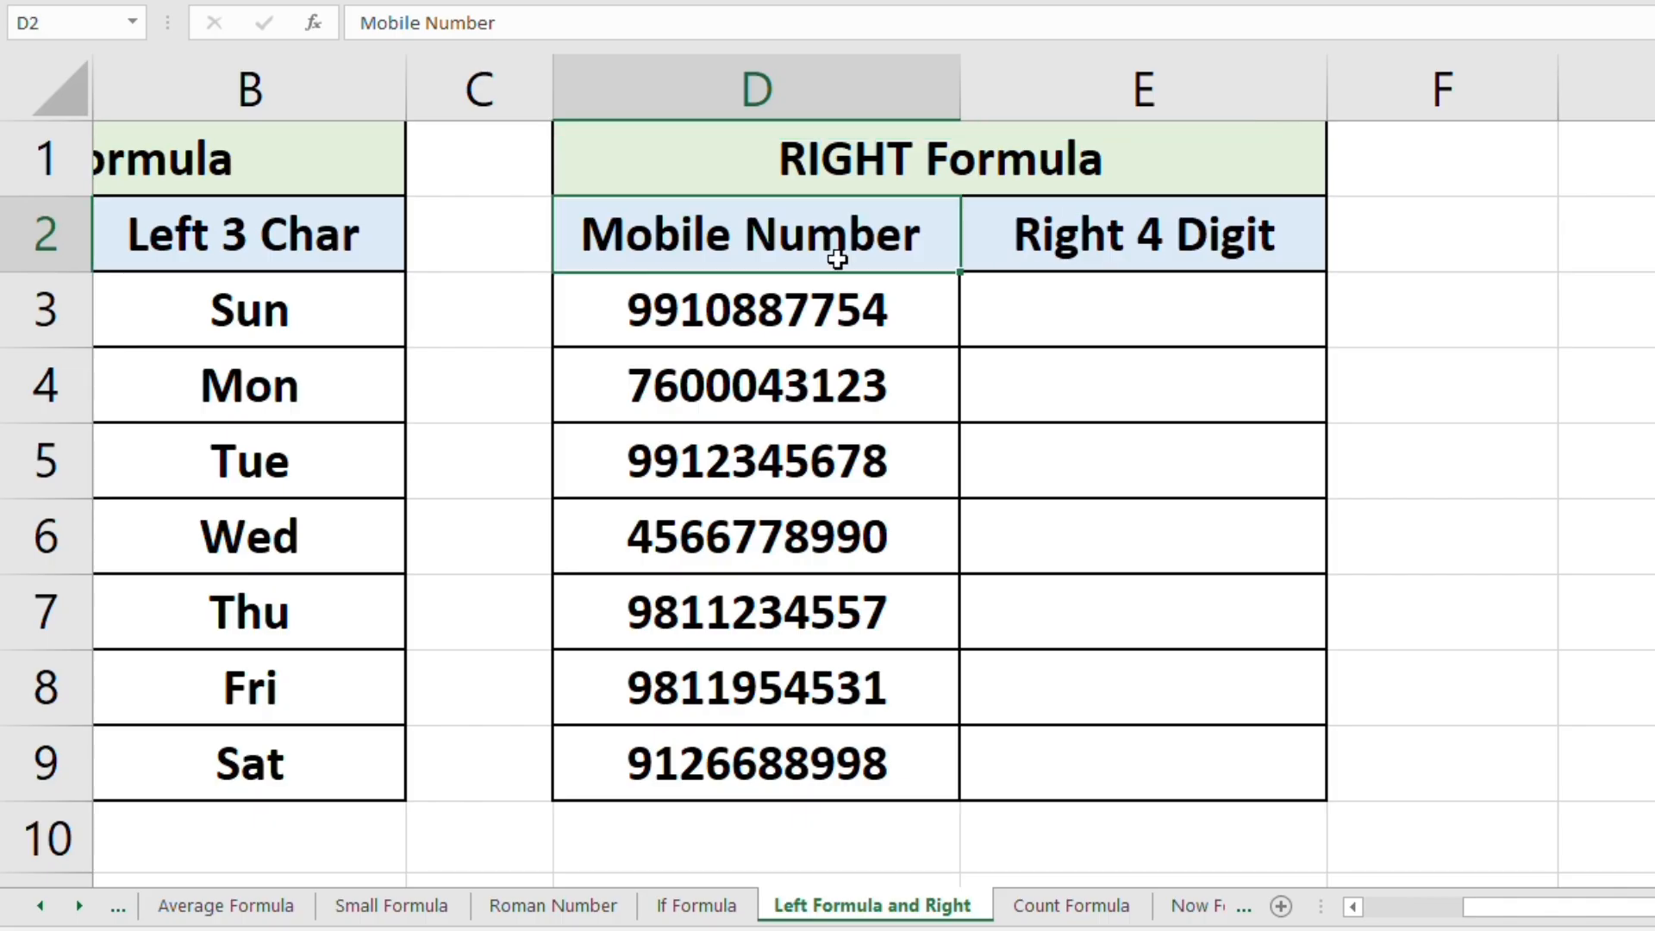
pyautogui.moveTo(868, 244); pyautogui.dragTo(806, 735)
pyautogui.click(1132, 237)
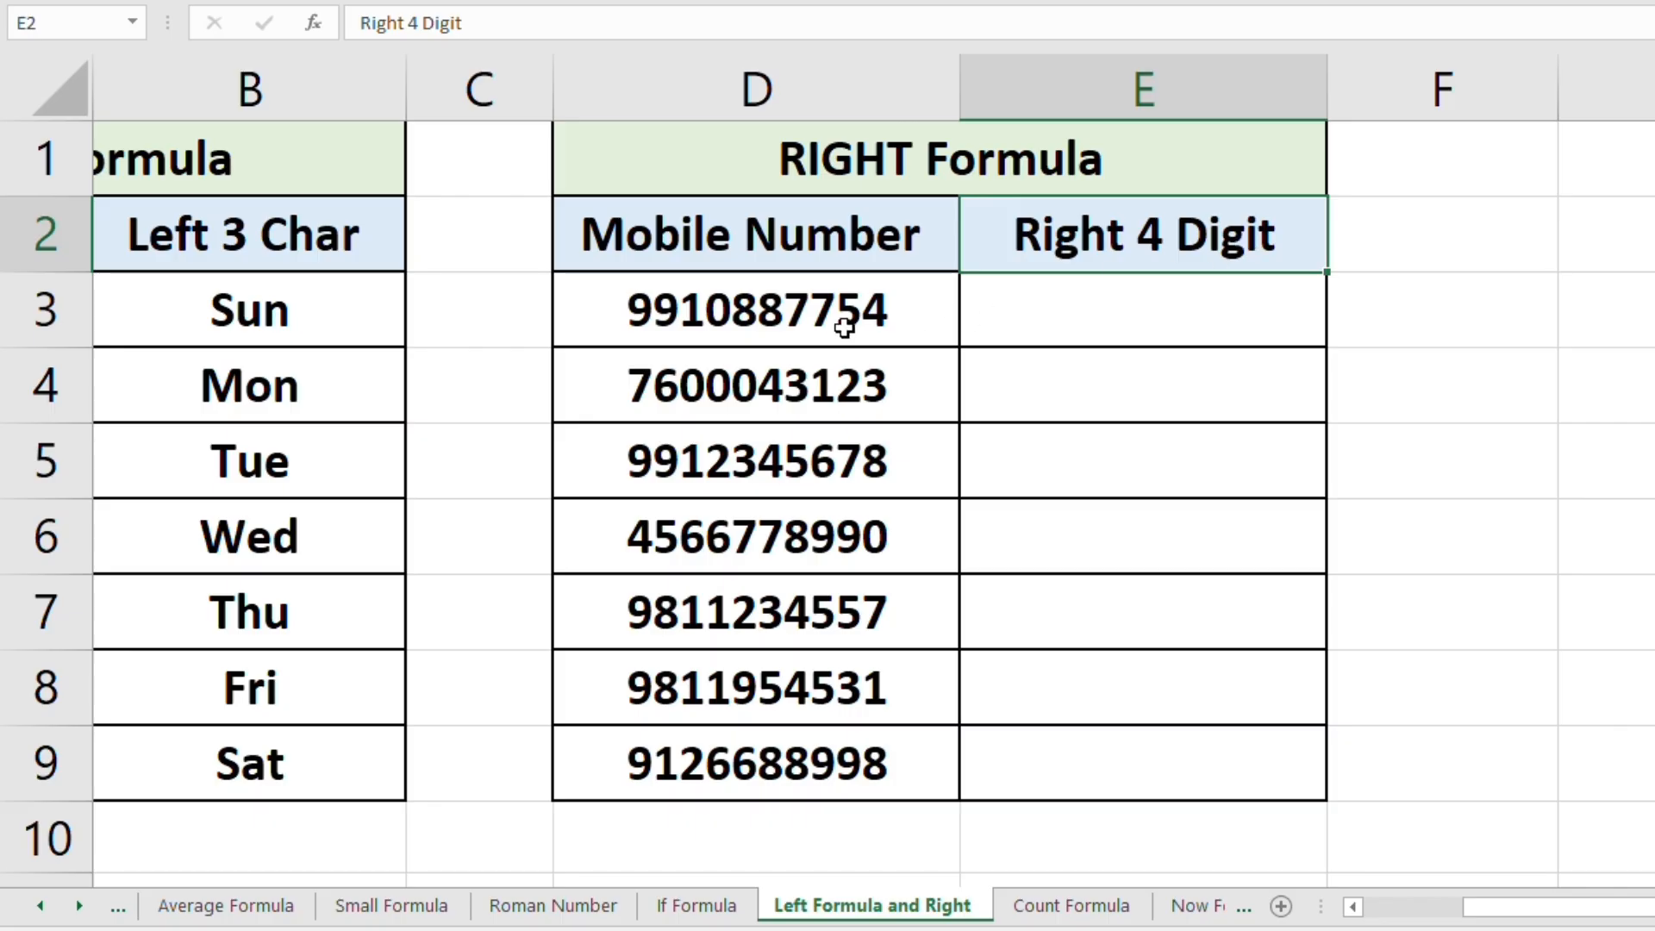
pyautogui.doubleClick(793, 316)
pyautogui.moveTo(793, 310); pyautogui.dragTo(922, 303)
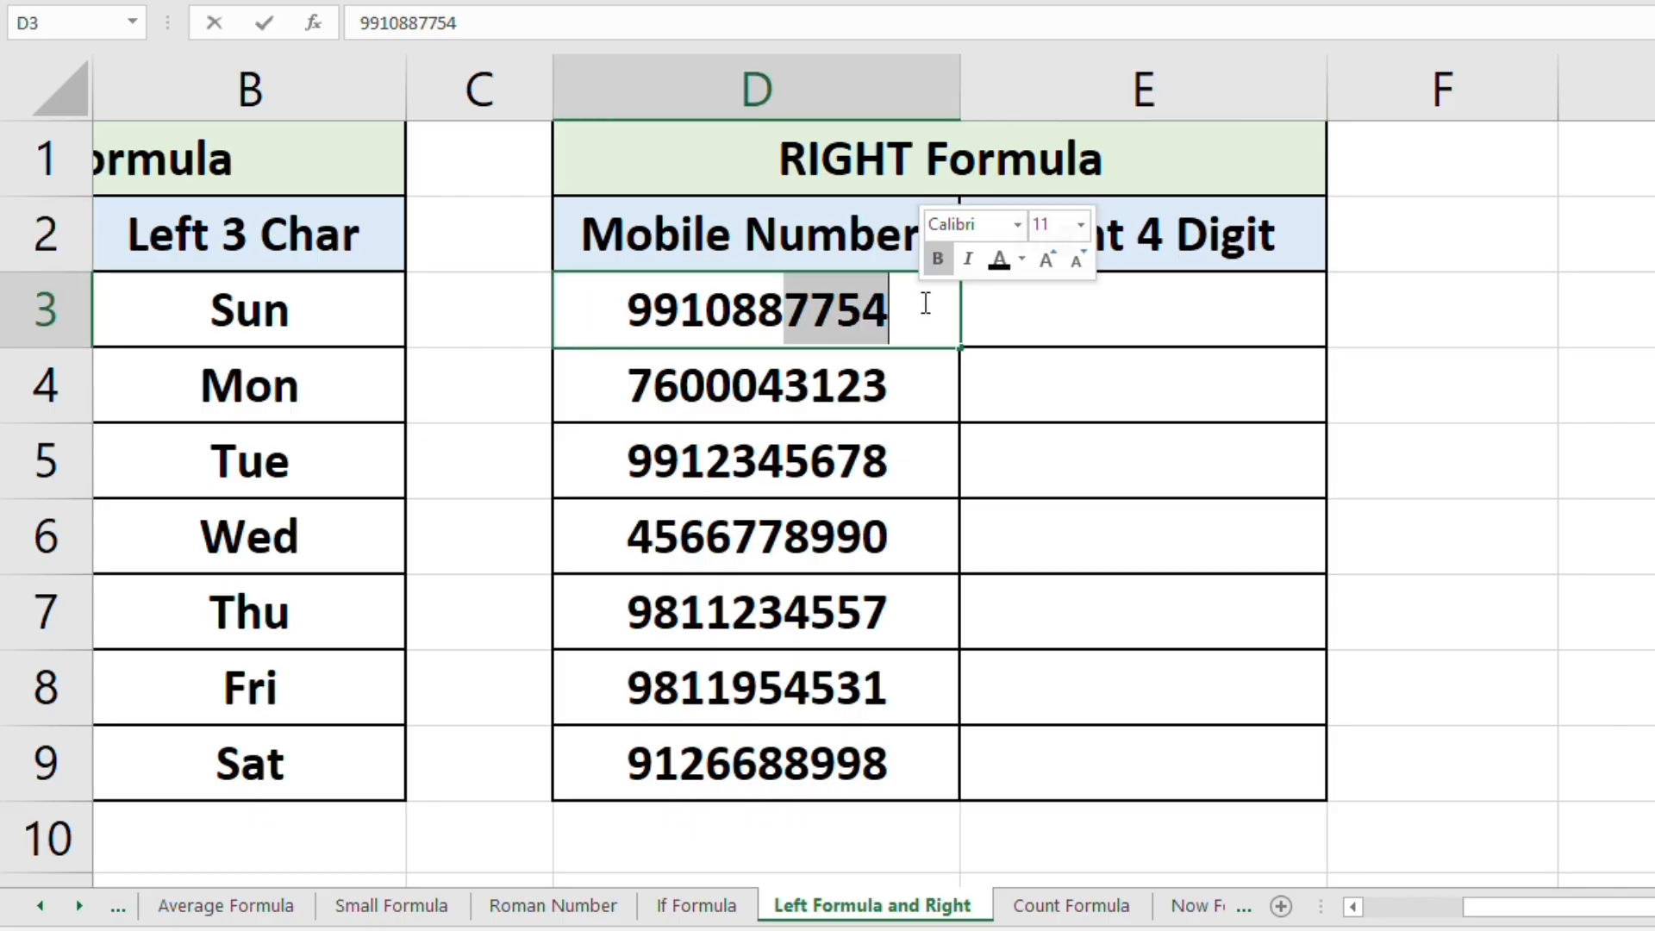
# Step: Enter the formula =RIGHT(D3,4) in E3 to extract the last four digits of the first mobile number
pyautogui.click(1023, 322)
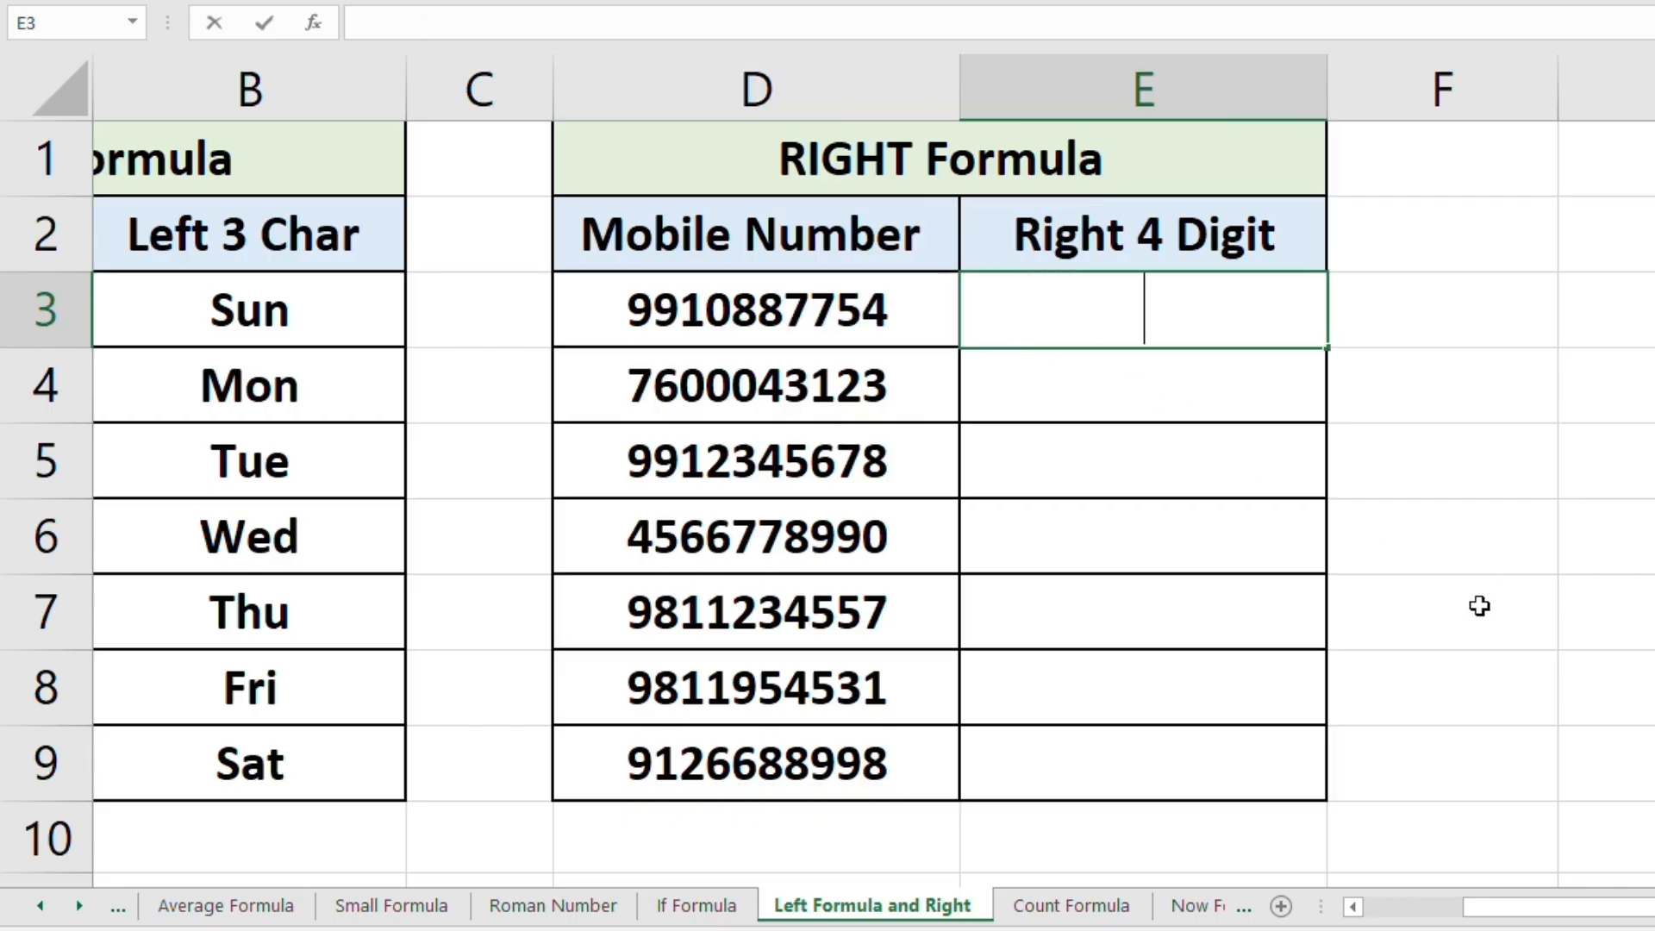
pyautogui.write('=R')
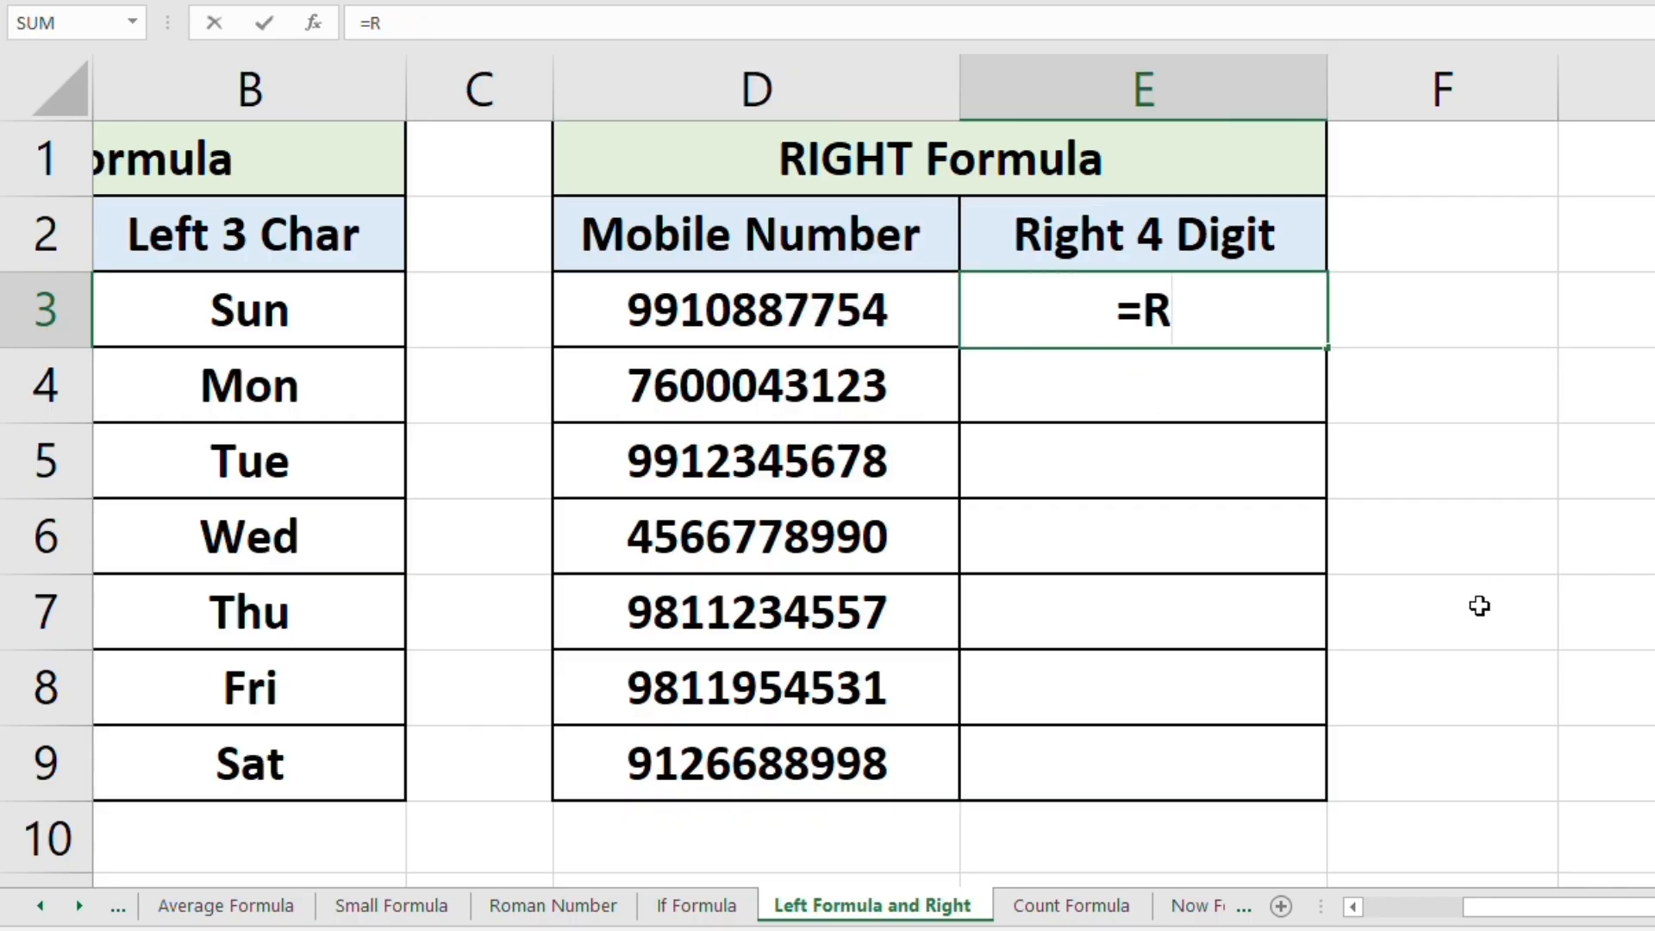
pyautogui.write('ight')
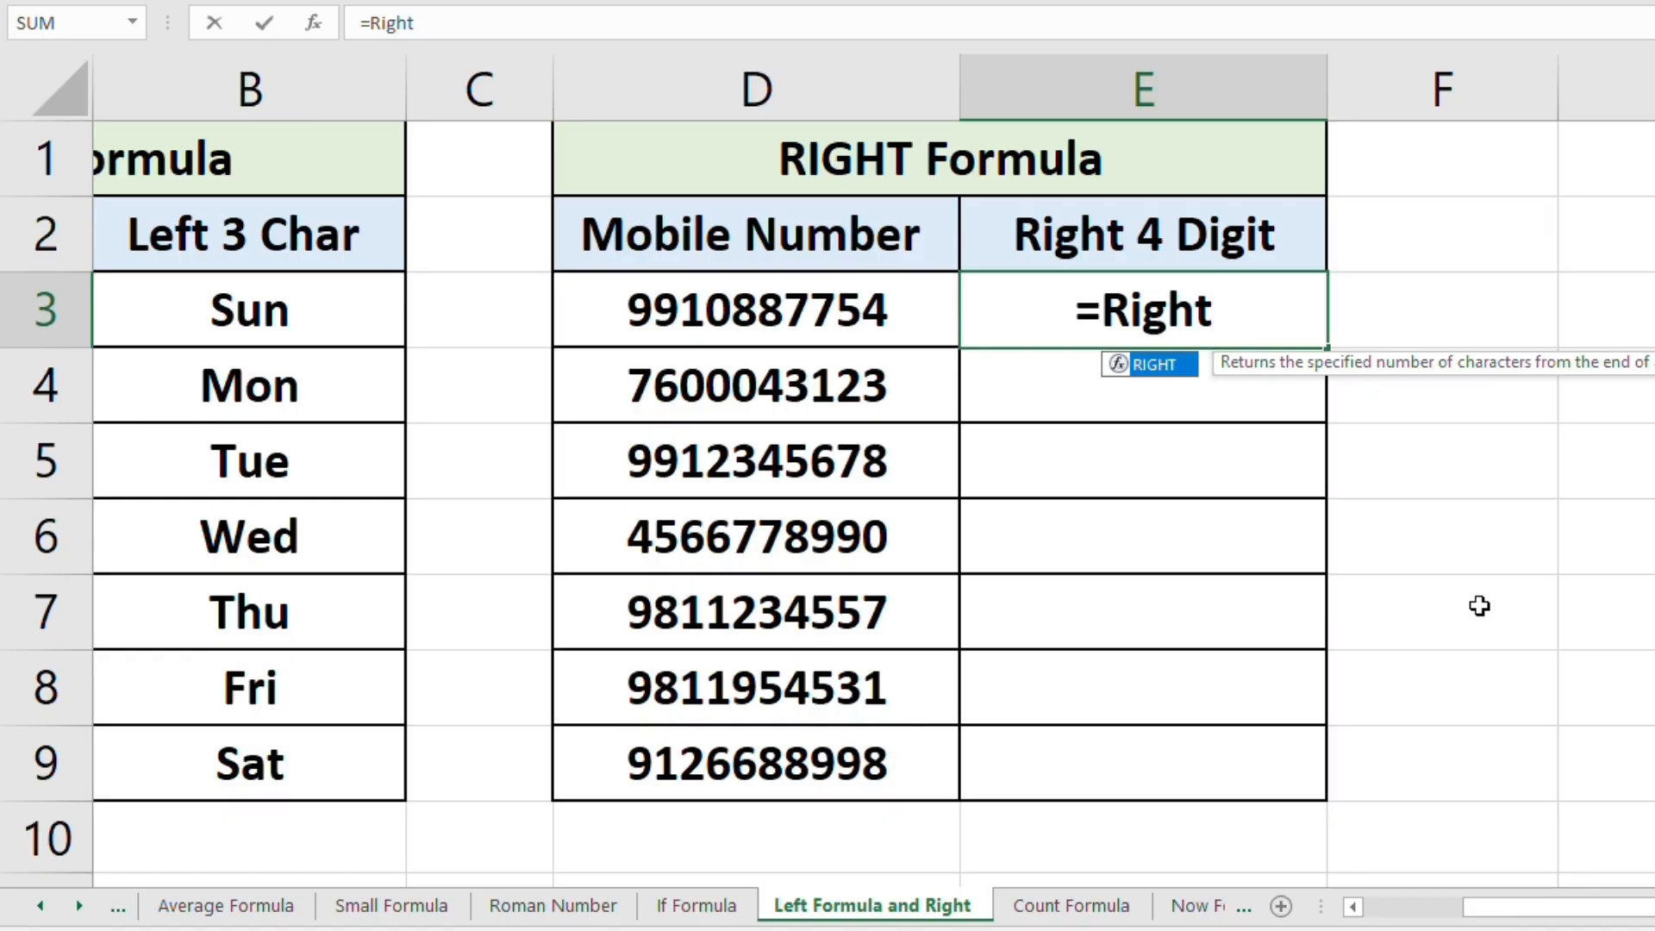
pyautogui.write('(')
pyautogui.click(896, 317)
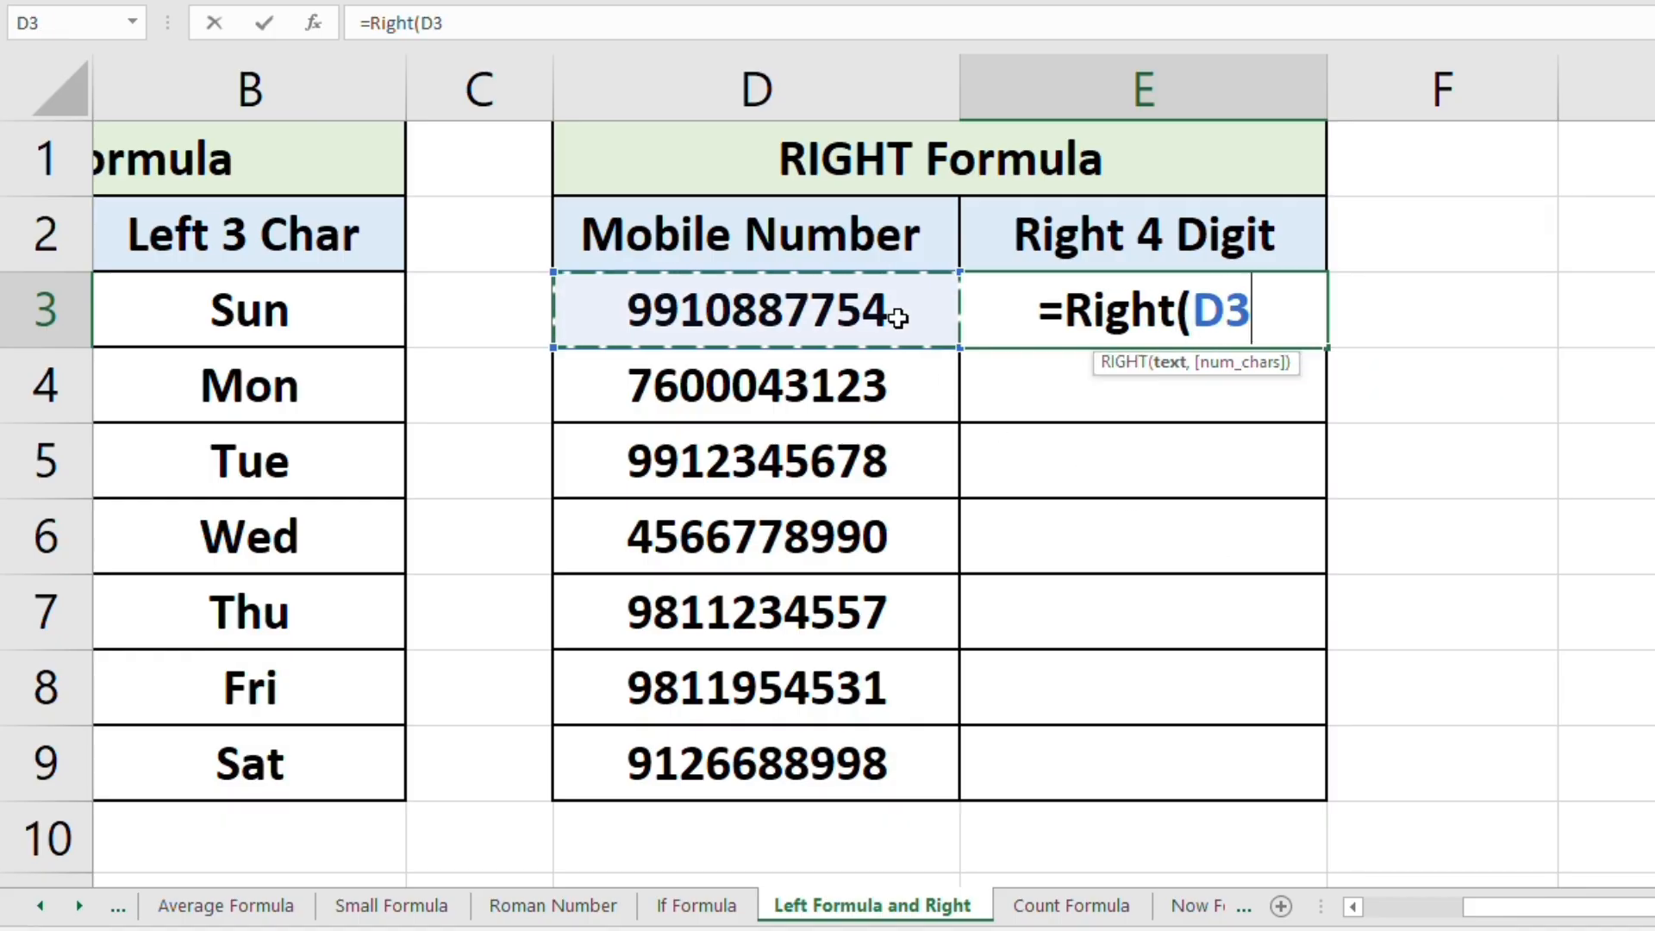
pyautogui.write(',')
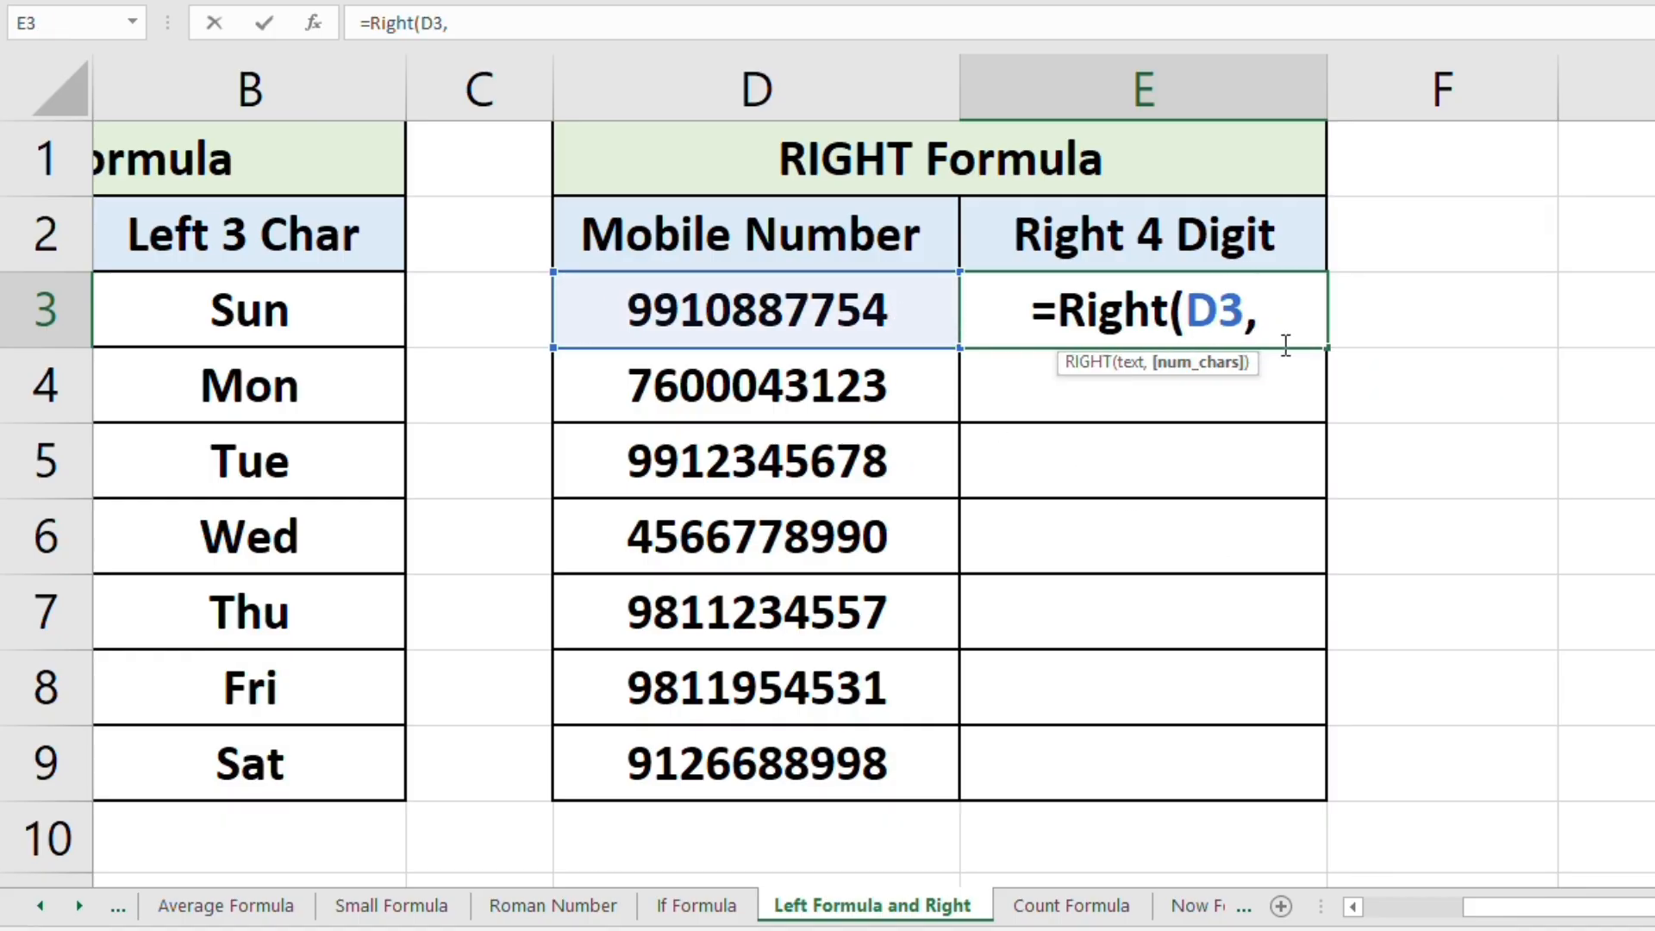
pyautogui.write('4')
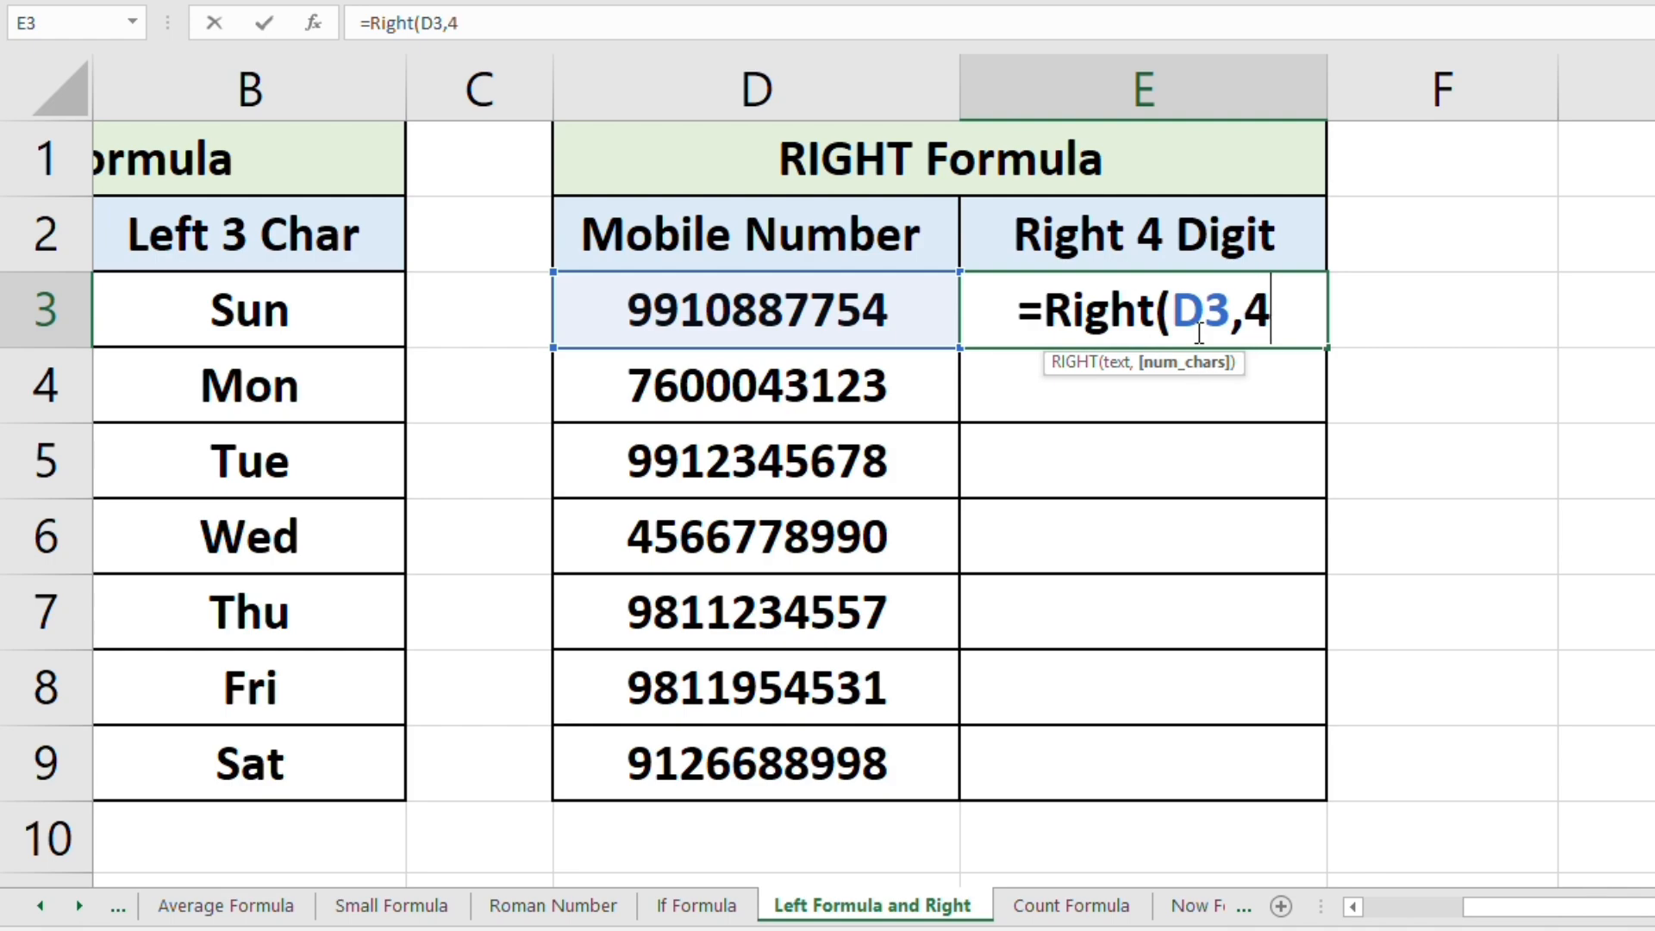
pyautogui.write(')')
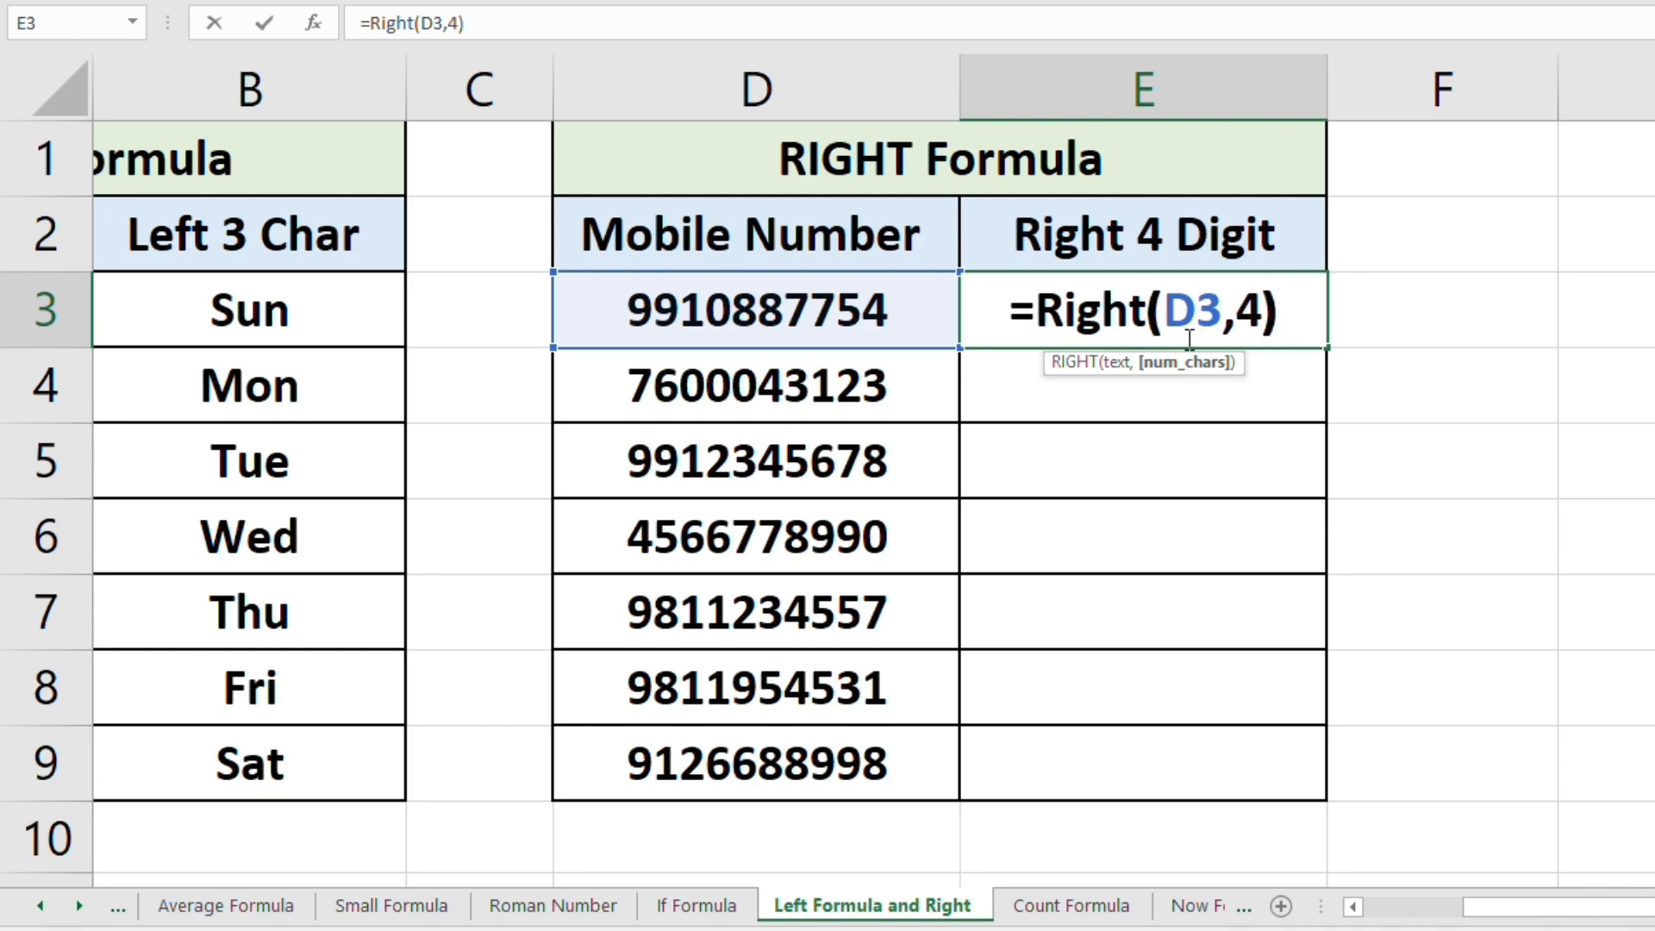
pyautogui.press('Return')
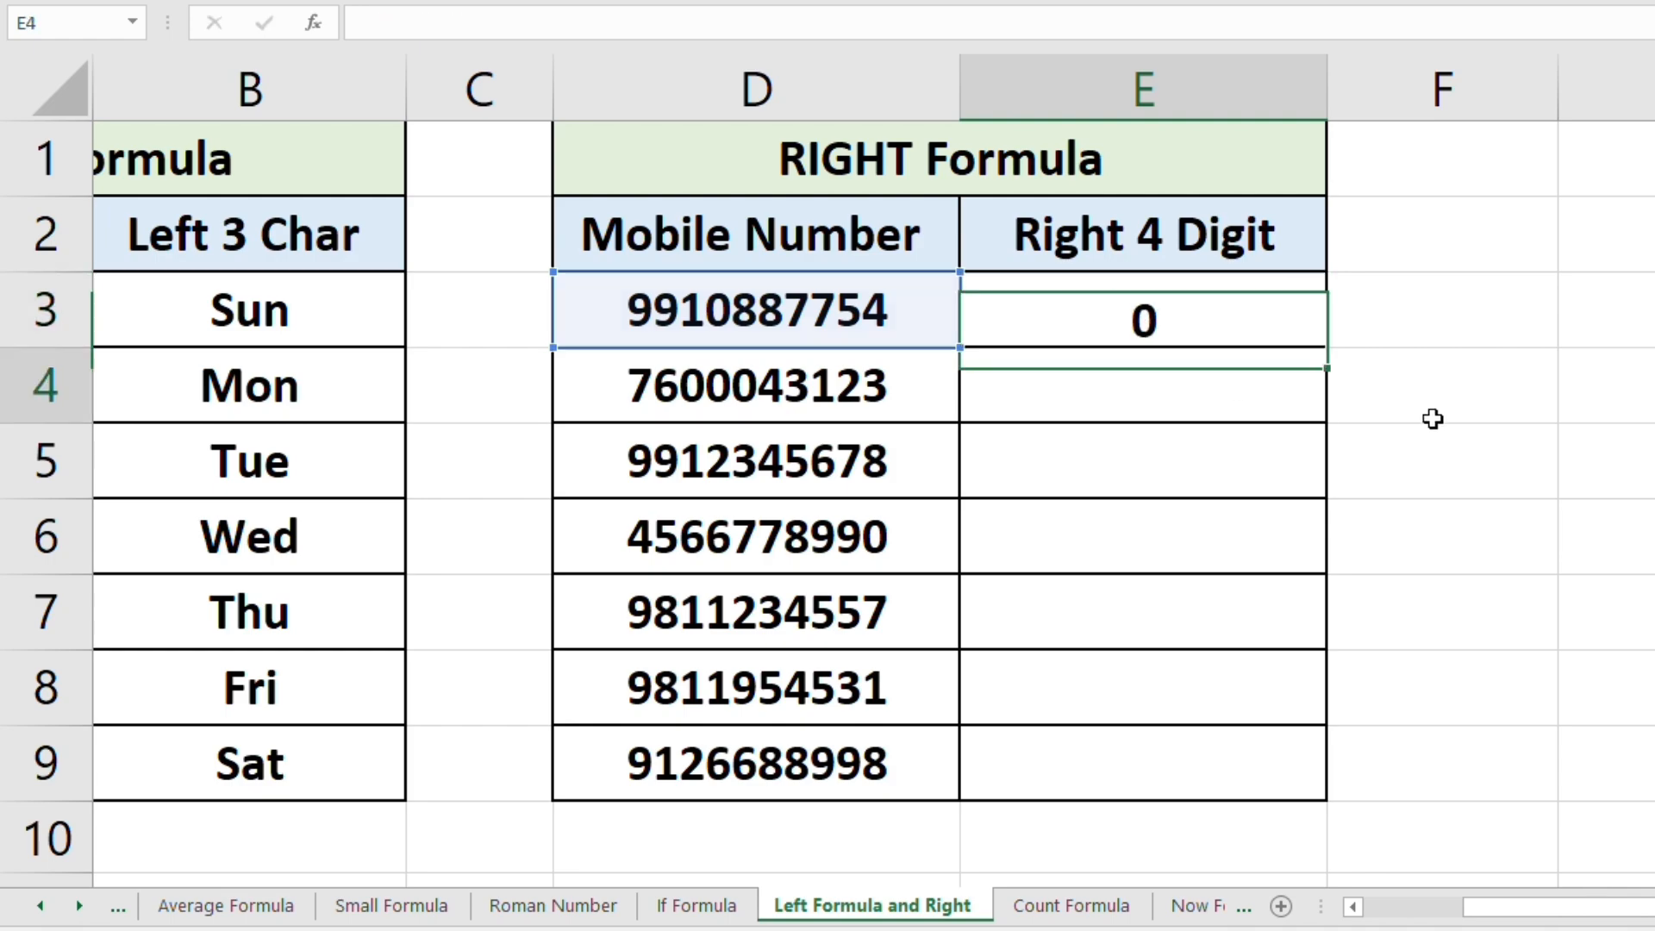
# Step: Reread the RIGHT formula in E3 without changing it, and fill it down through E9
pyautogui.doubleClick(1297, 312)
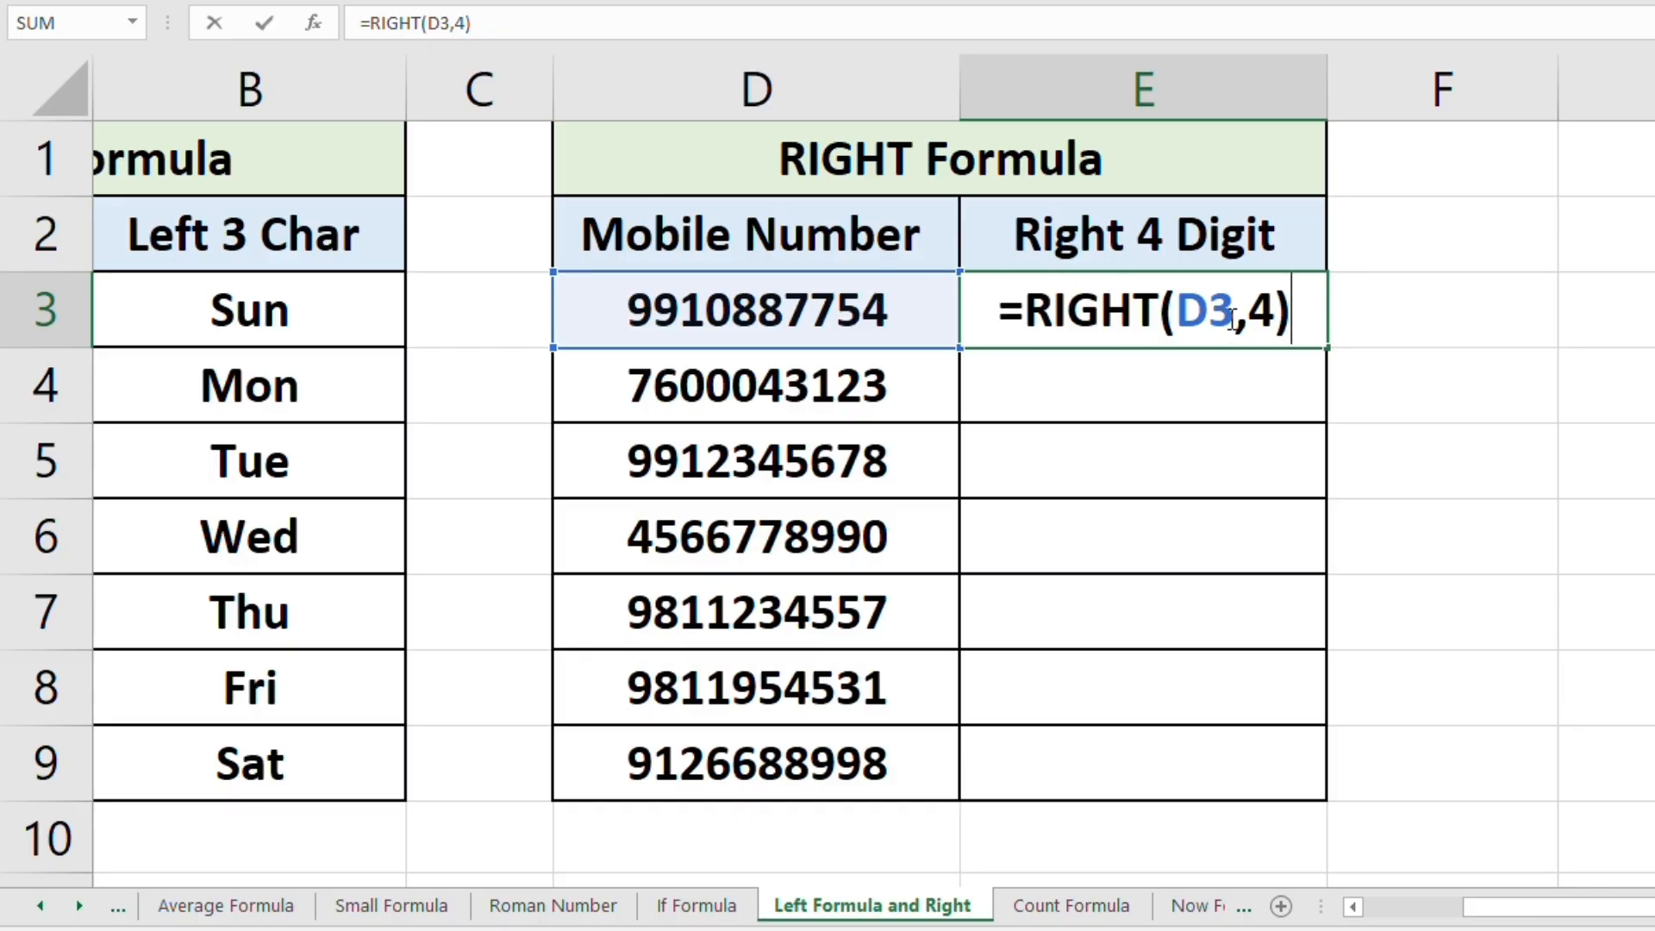
pyautogui.press('Return')
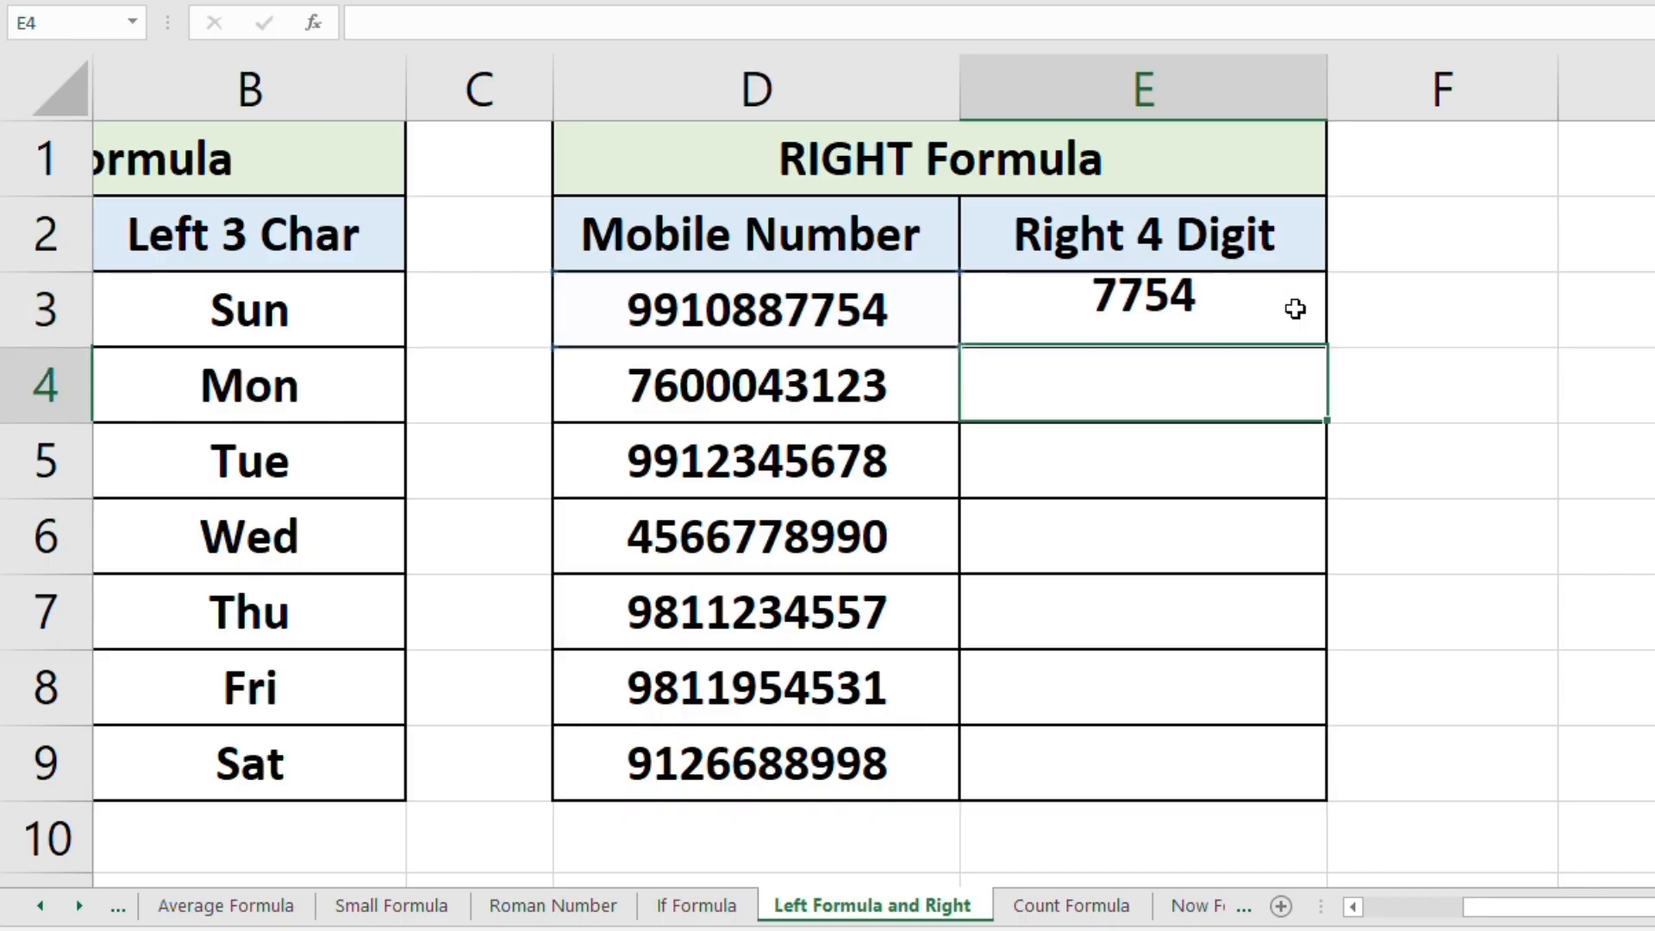
pyautogui.click(1193, 311)
pyautogui.moveTo(1324, 350); pyautogui.dragTo(1294, 802)
pyautogui.click(1570, 528)
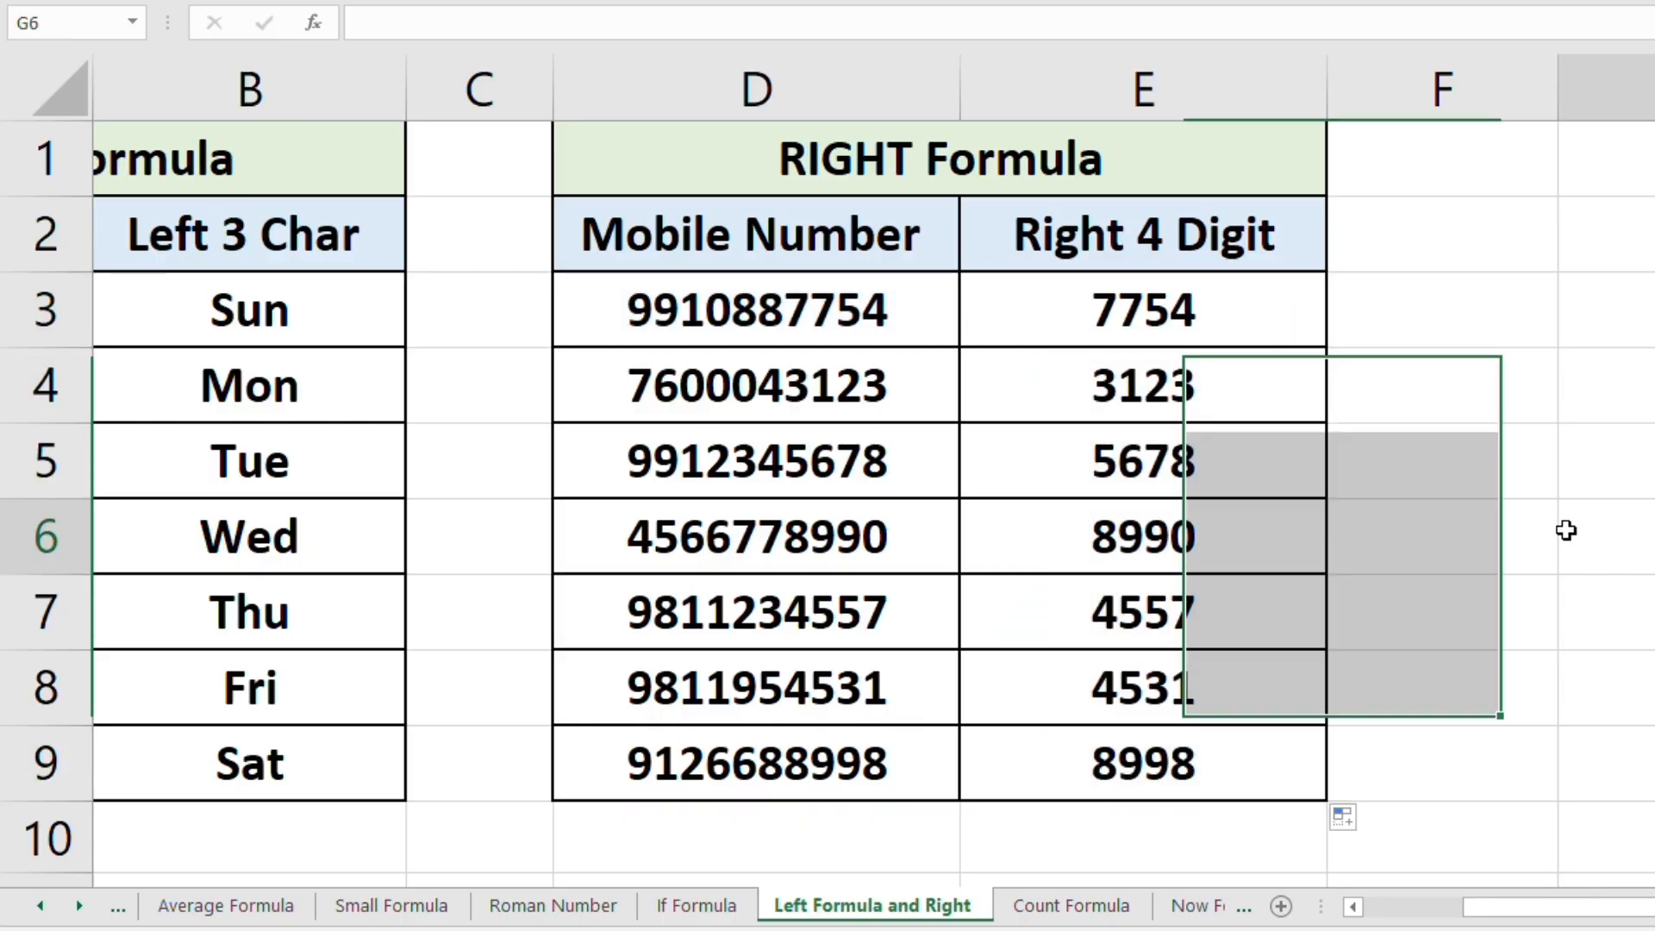
pyautogui.click(1500, 296)
# Step: Revisit the RIGHT Formula heading, and switch to the COUNT BLANK Formula table on the Count Formula sheet
pyautogui.click(1159, 178)
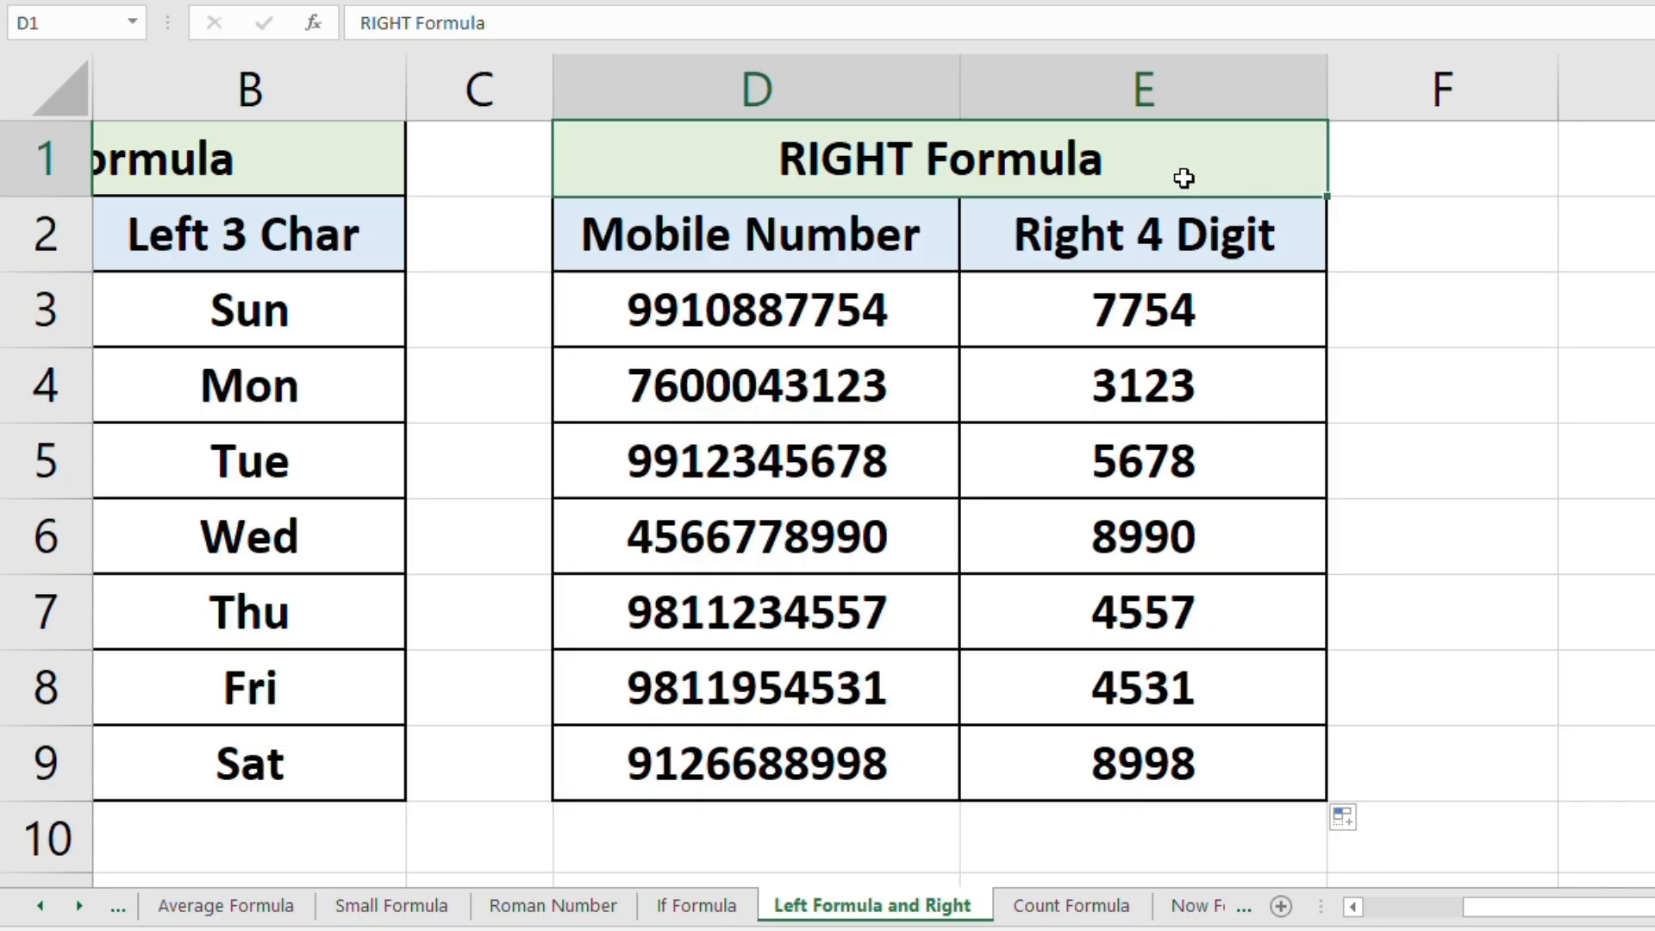
pyautogui.click(1457, 348)
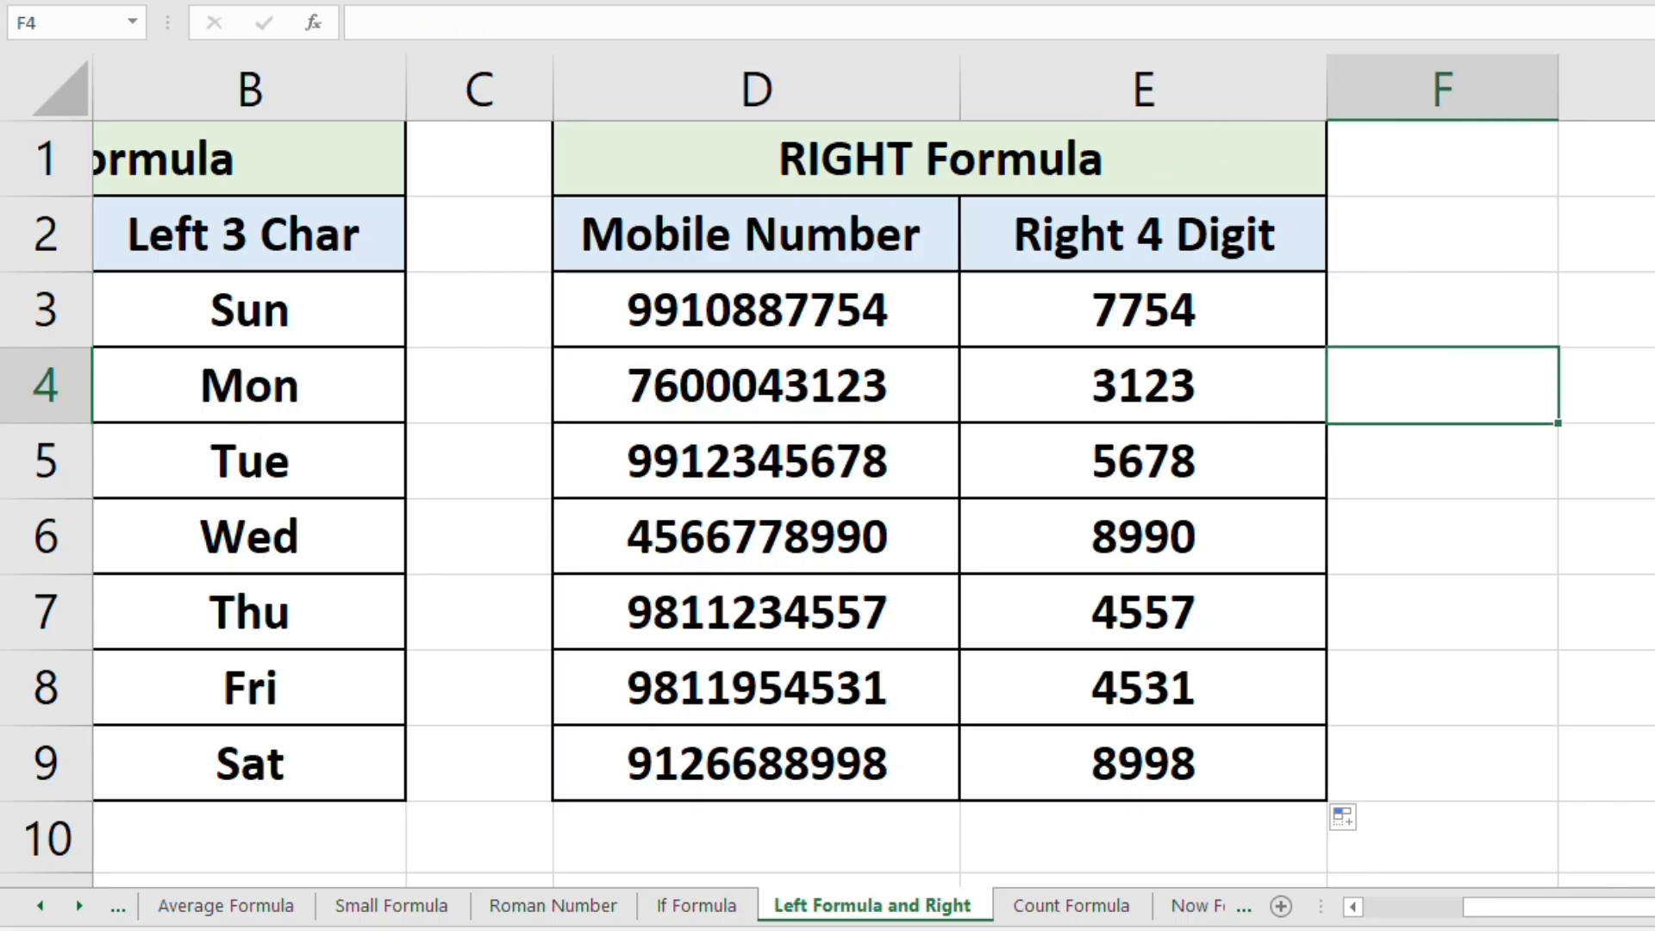
pyautogui.hotkey('ctrl', 'pagedown')
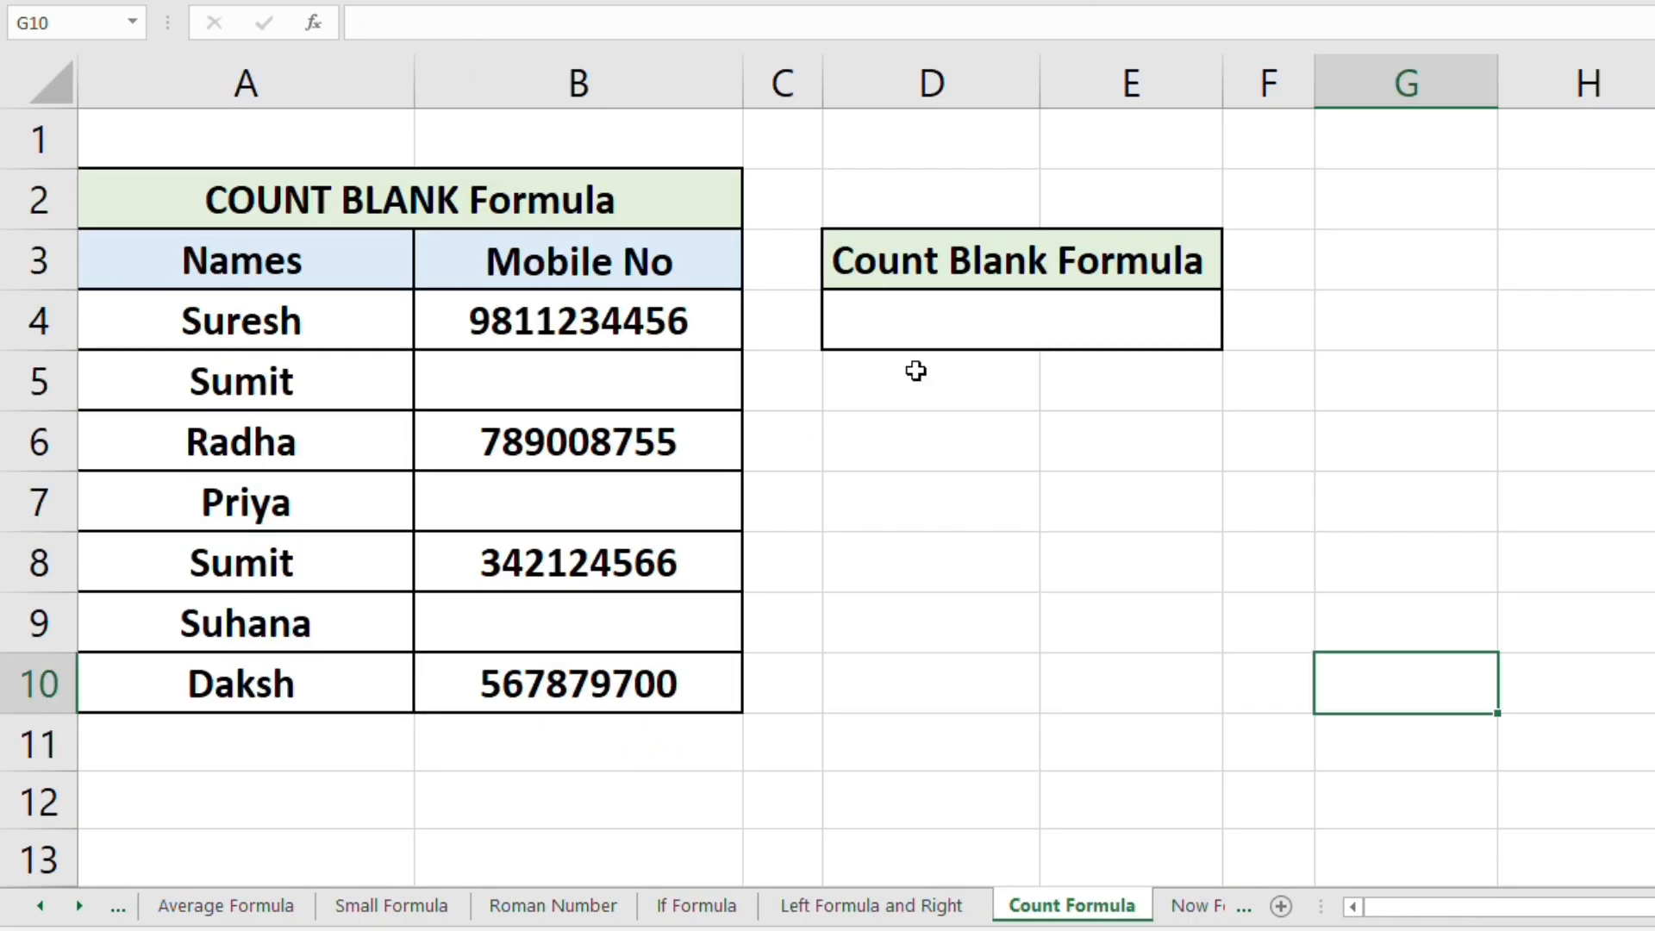
pyautogui.click(710, 215)
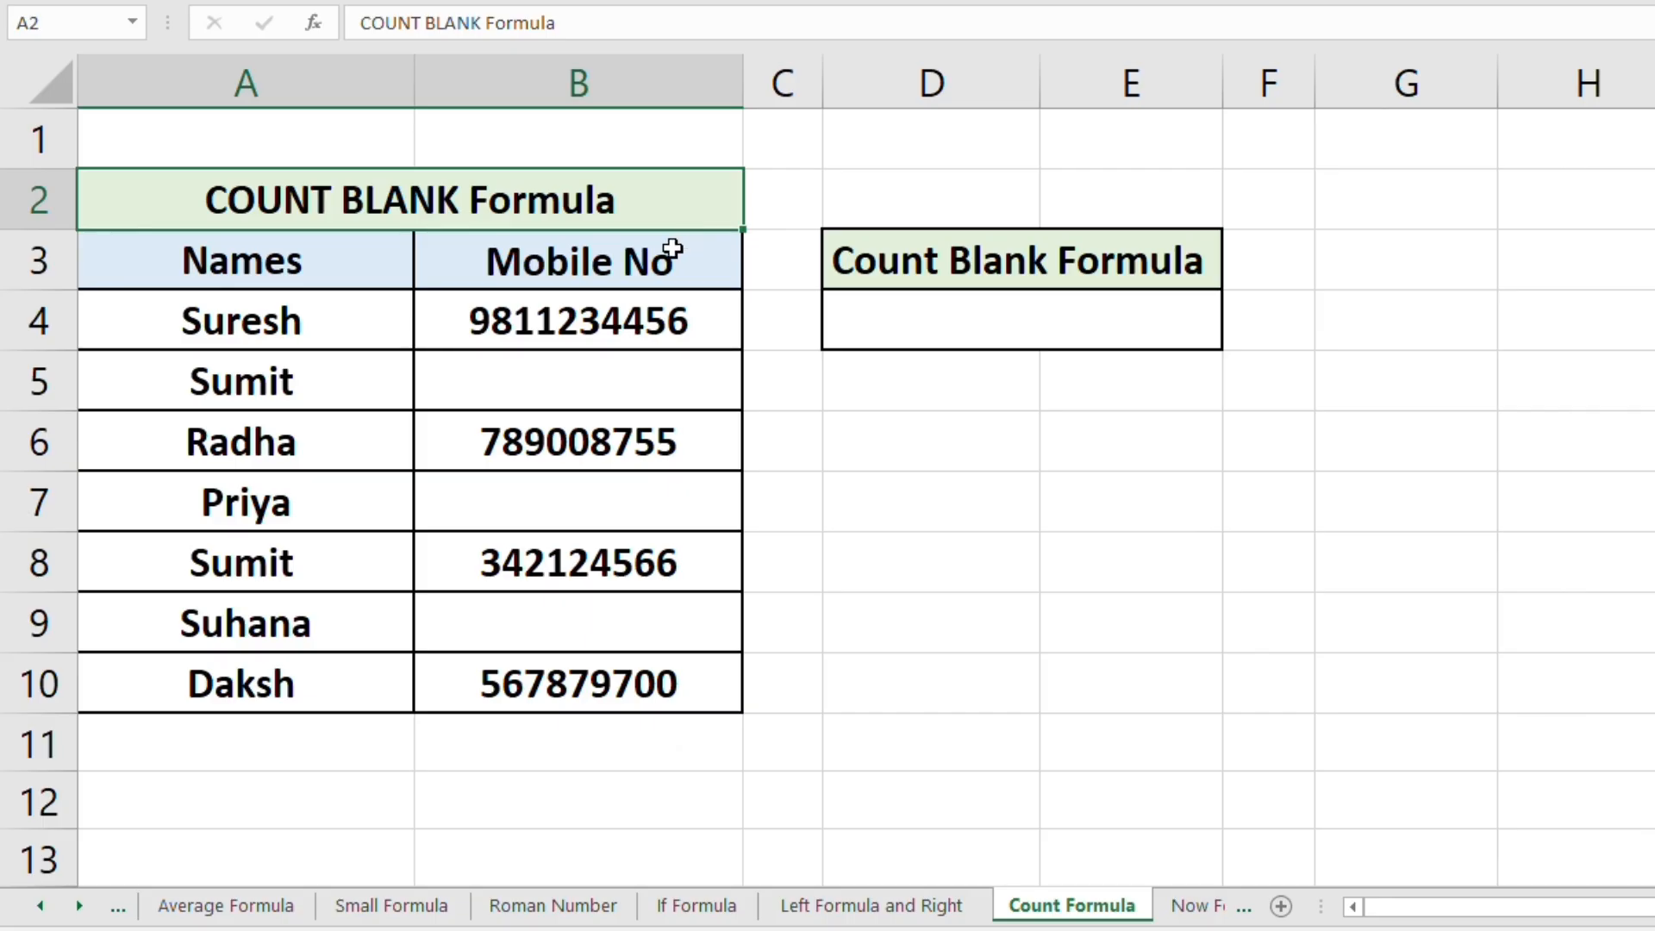
# Step: Enter the formula =COUNTBLANK(B4:B10) in D4 to count the empty cells in the Mobile No column
pyautogui.click(666, 371)
pyautogui.click(667, 627)
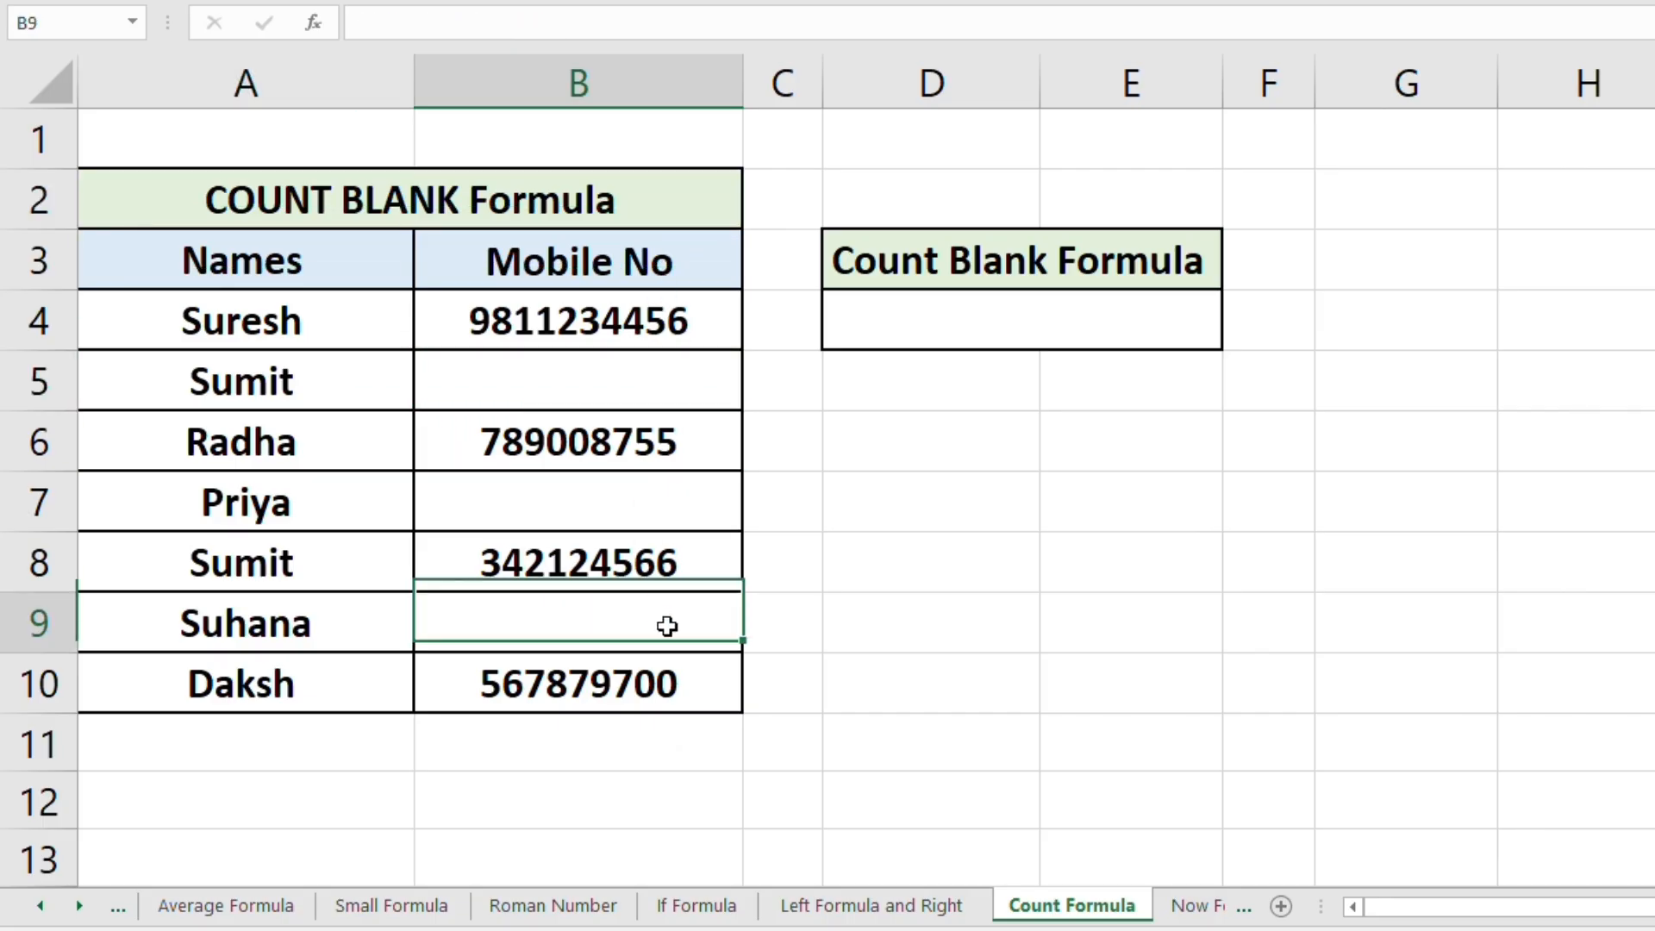
pyautogui.click(680, 480)
pyautogui.click(935, 323)
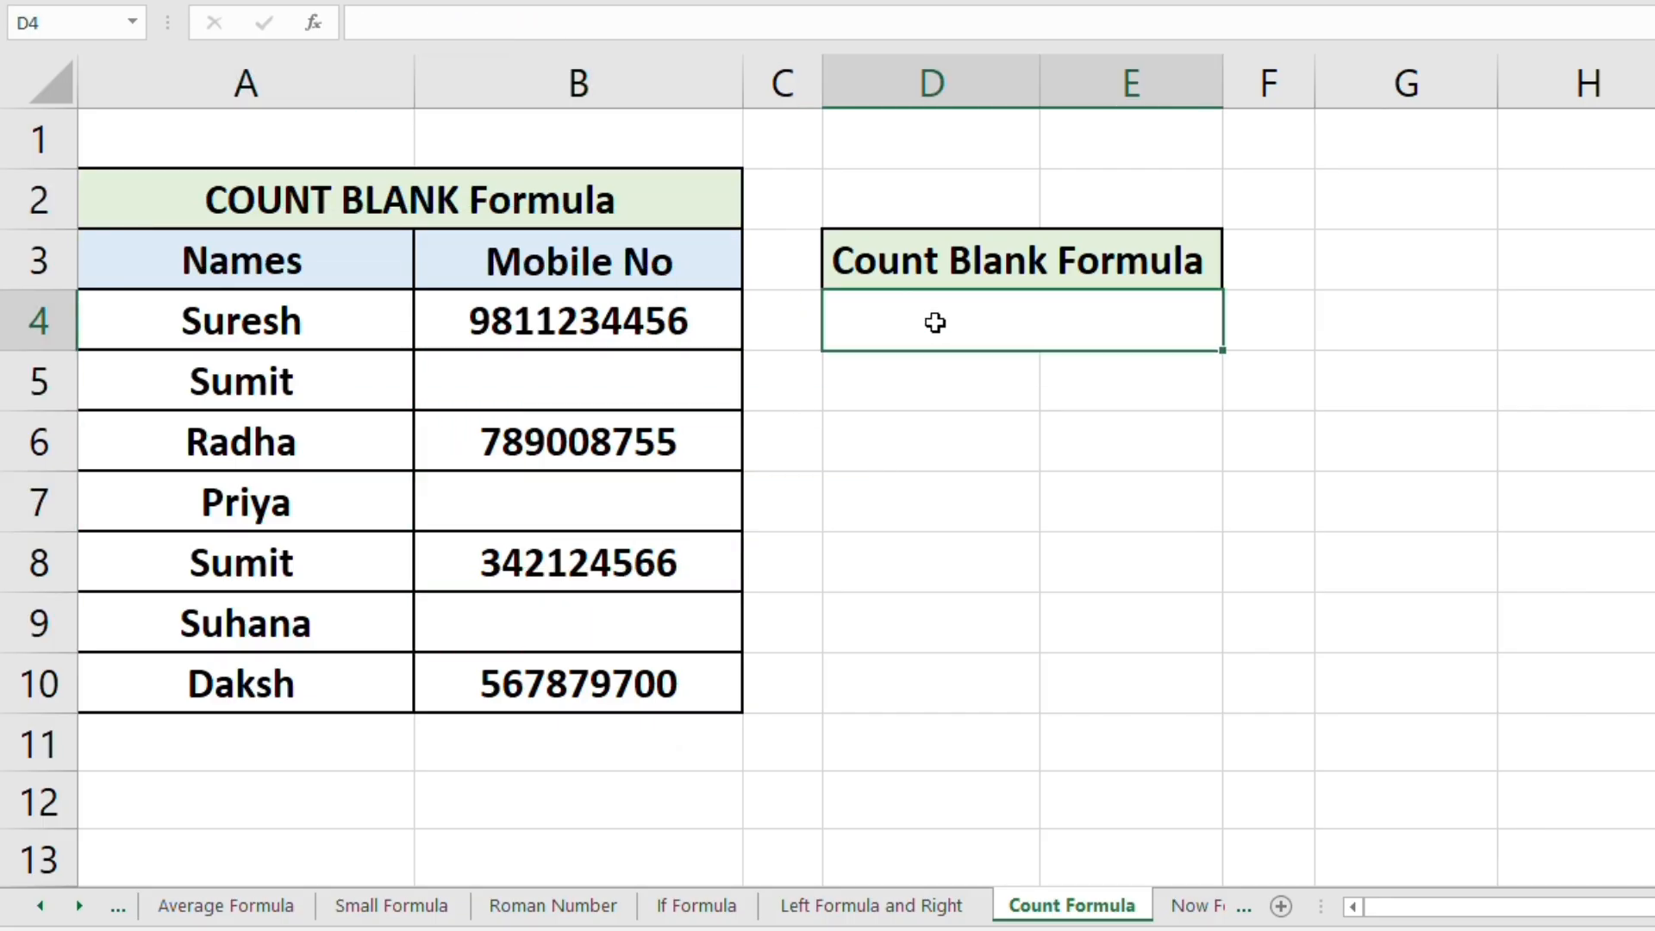
pyautogui.write('=C')
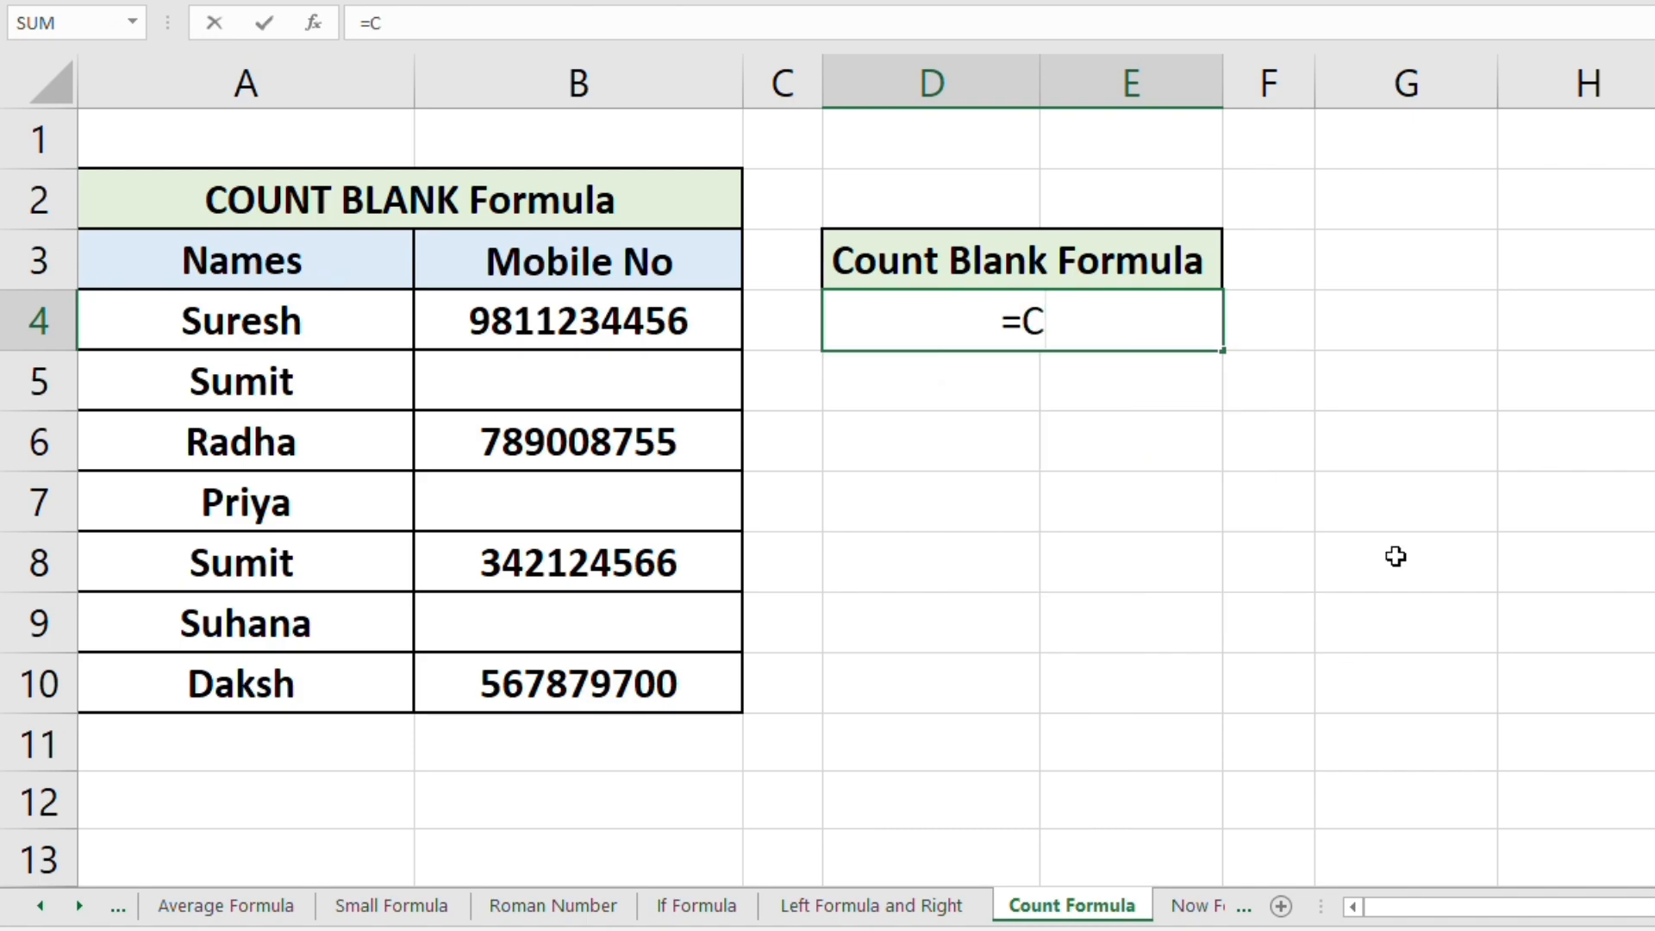
pyautogui.write('ountb')
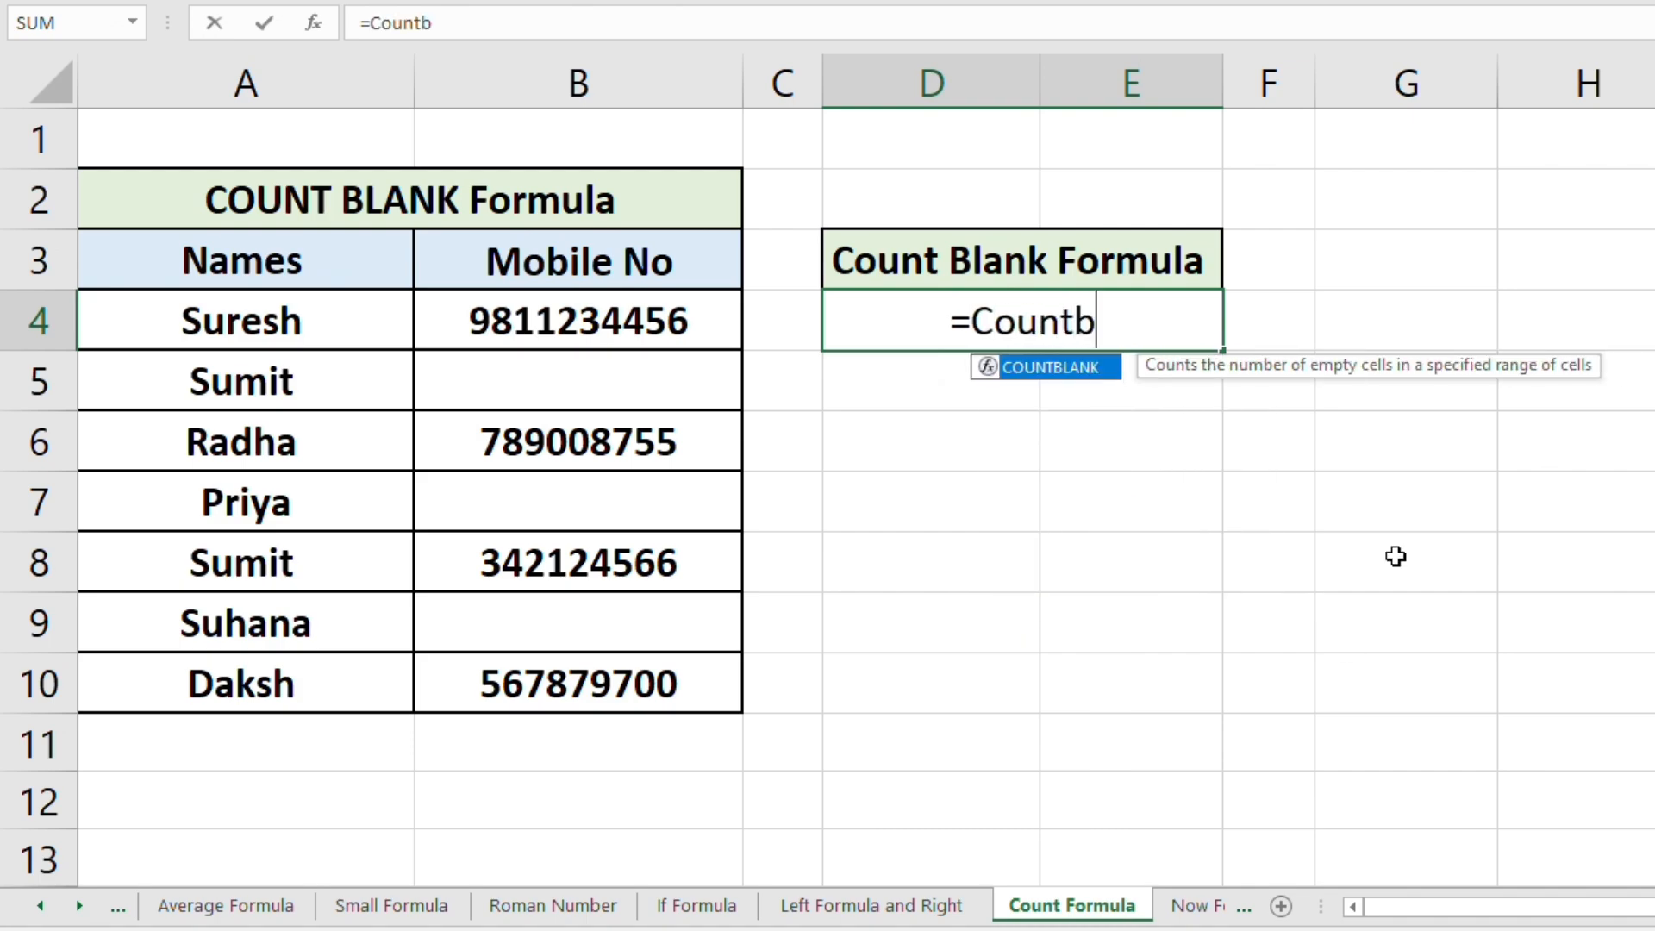
pyautogui.write('la')
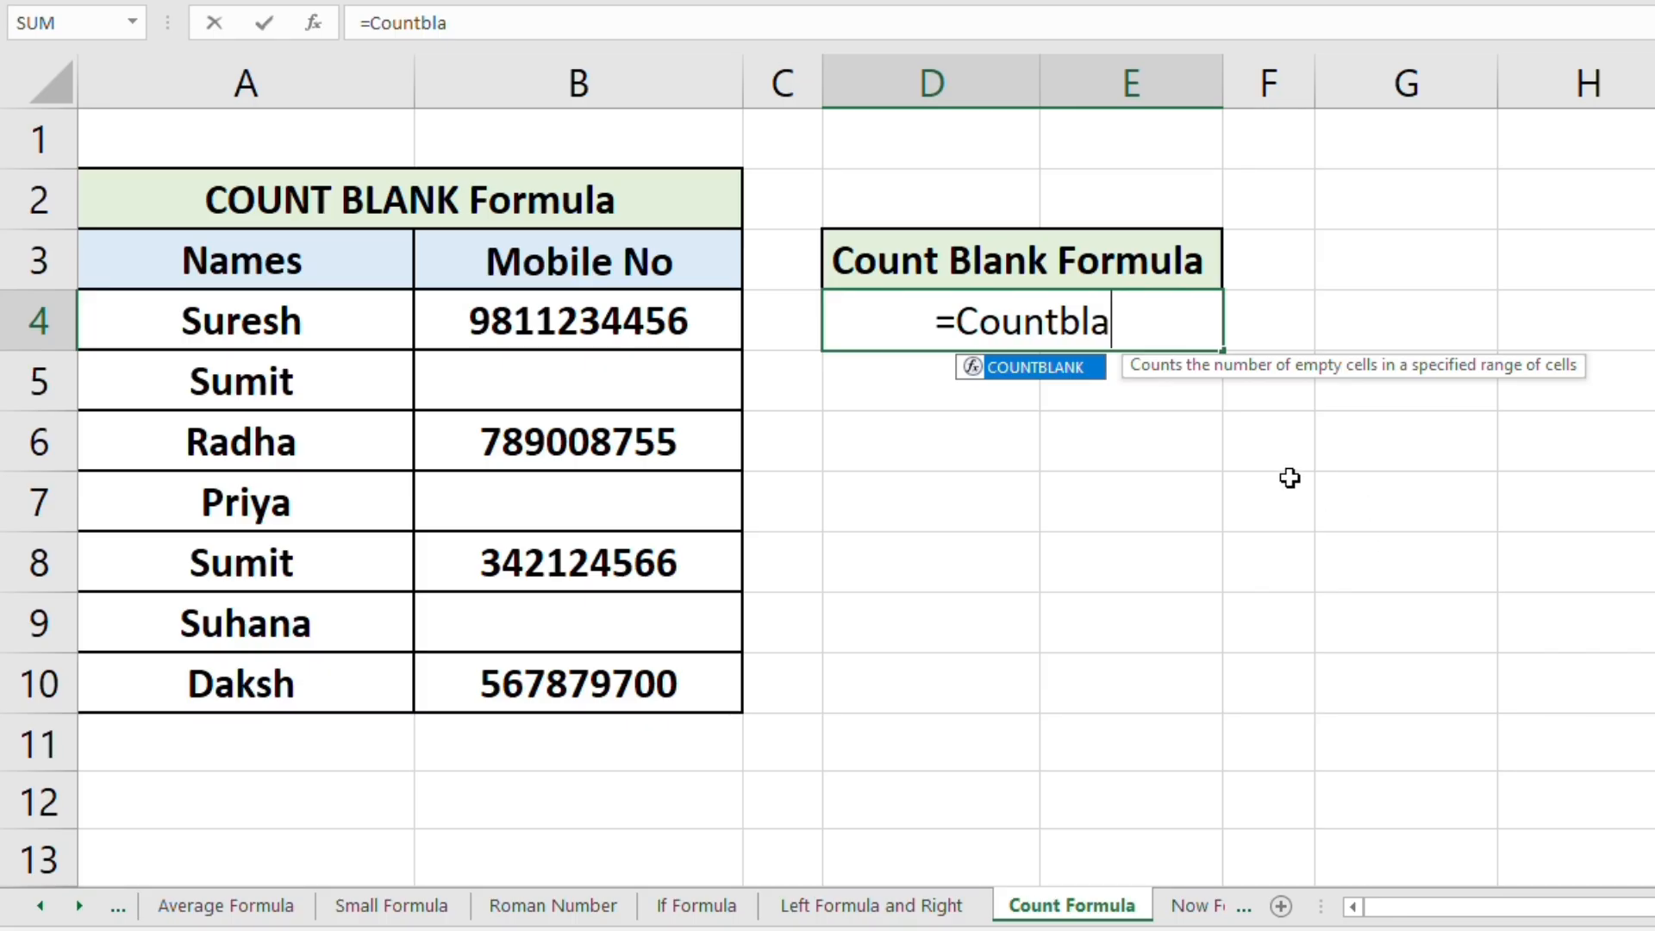
pyautogui.doubleClick(1083, 367)
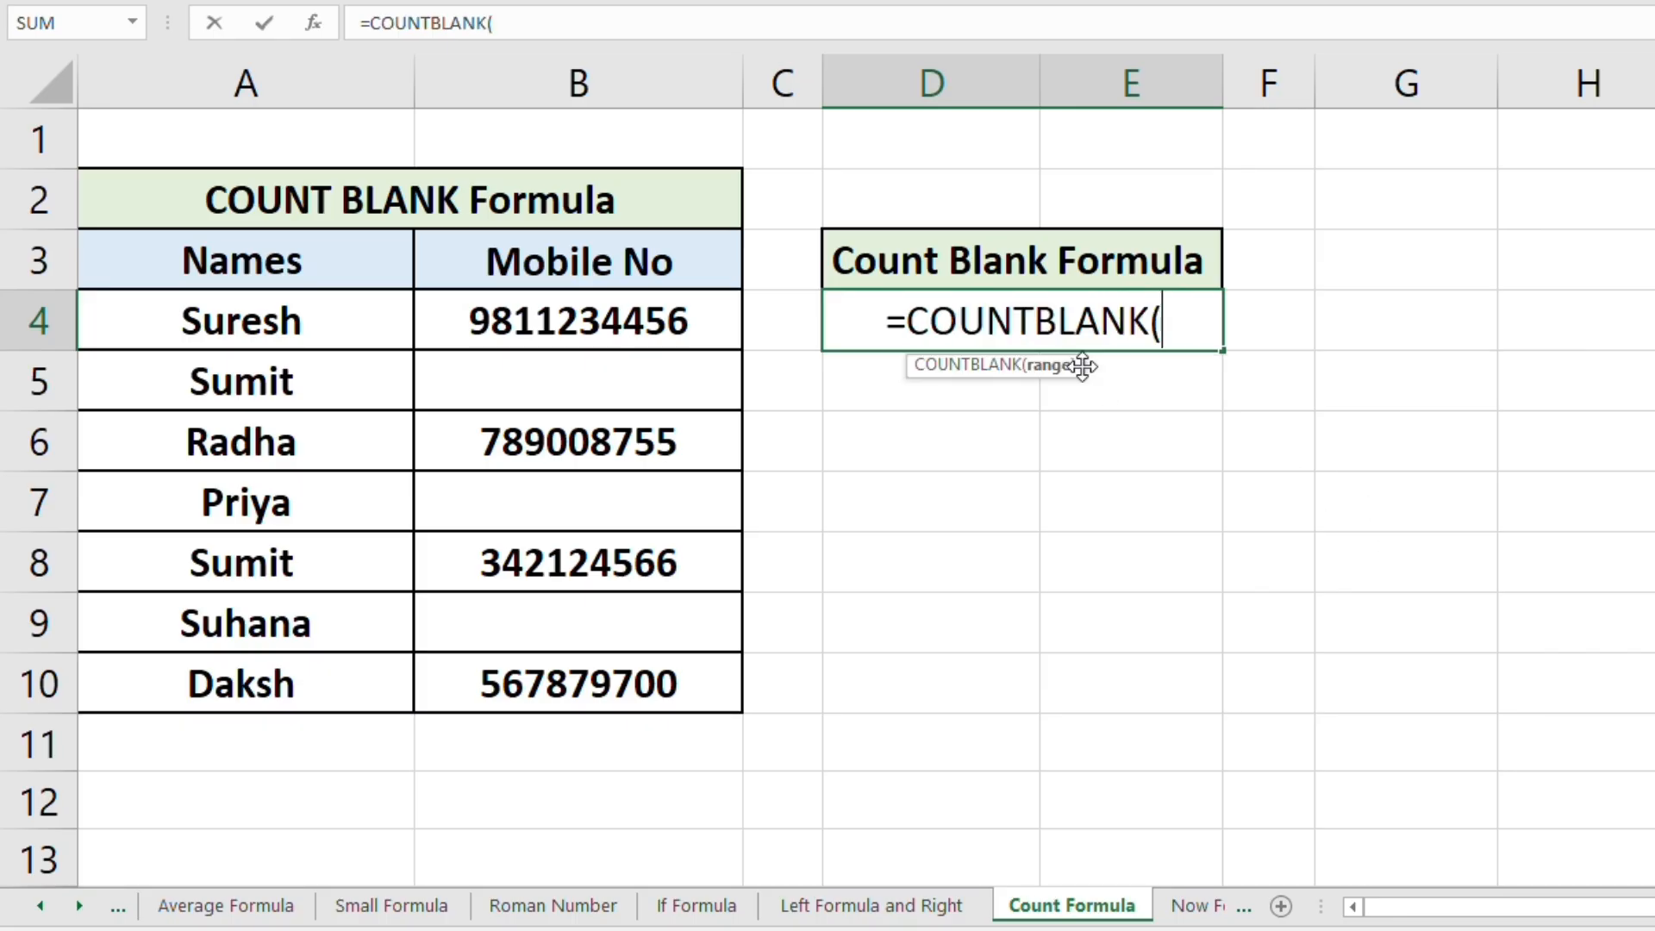
pyautogui.click(681, 322)
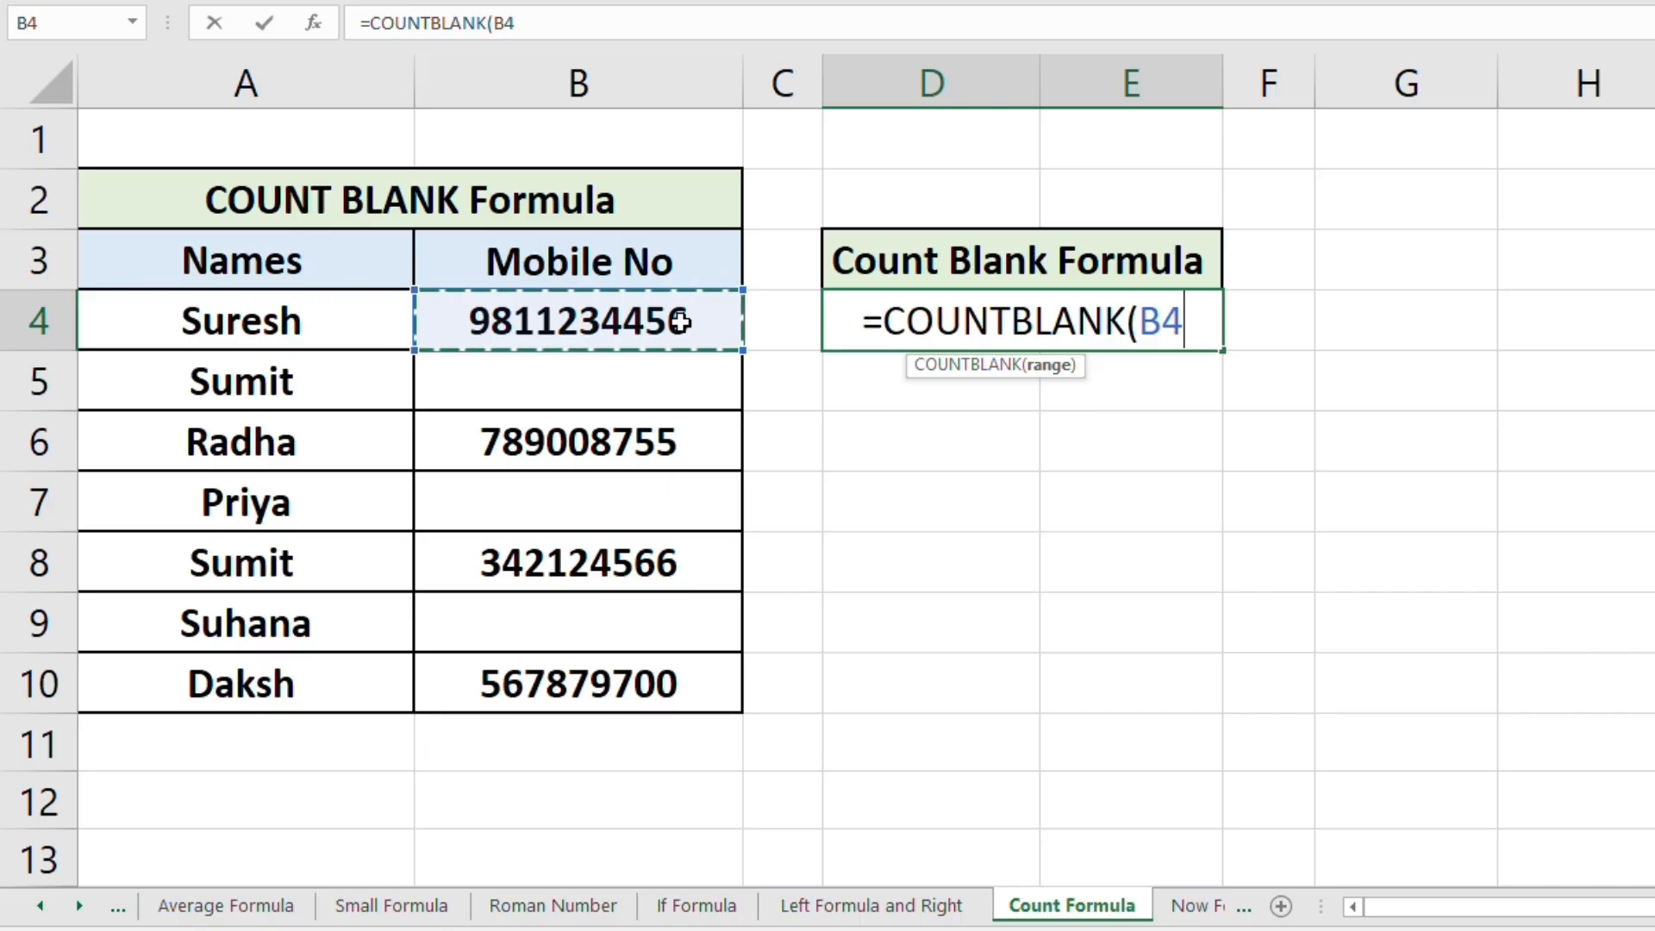
pyautogui.moveTo(681, 322); pyautogui.dragTo(679, 664)
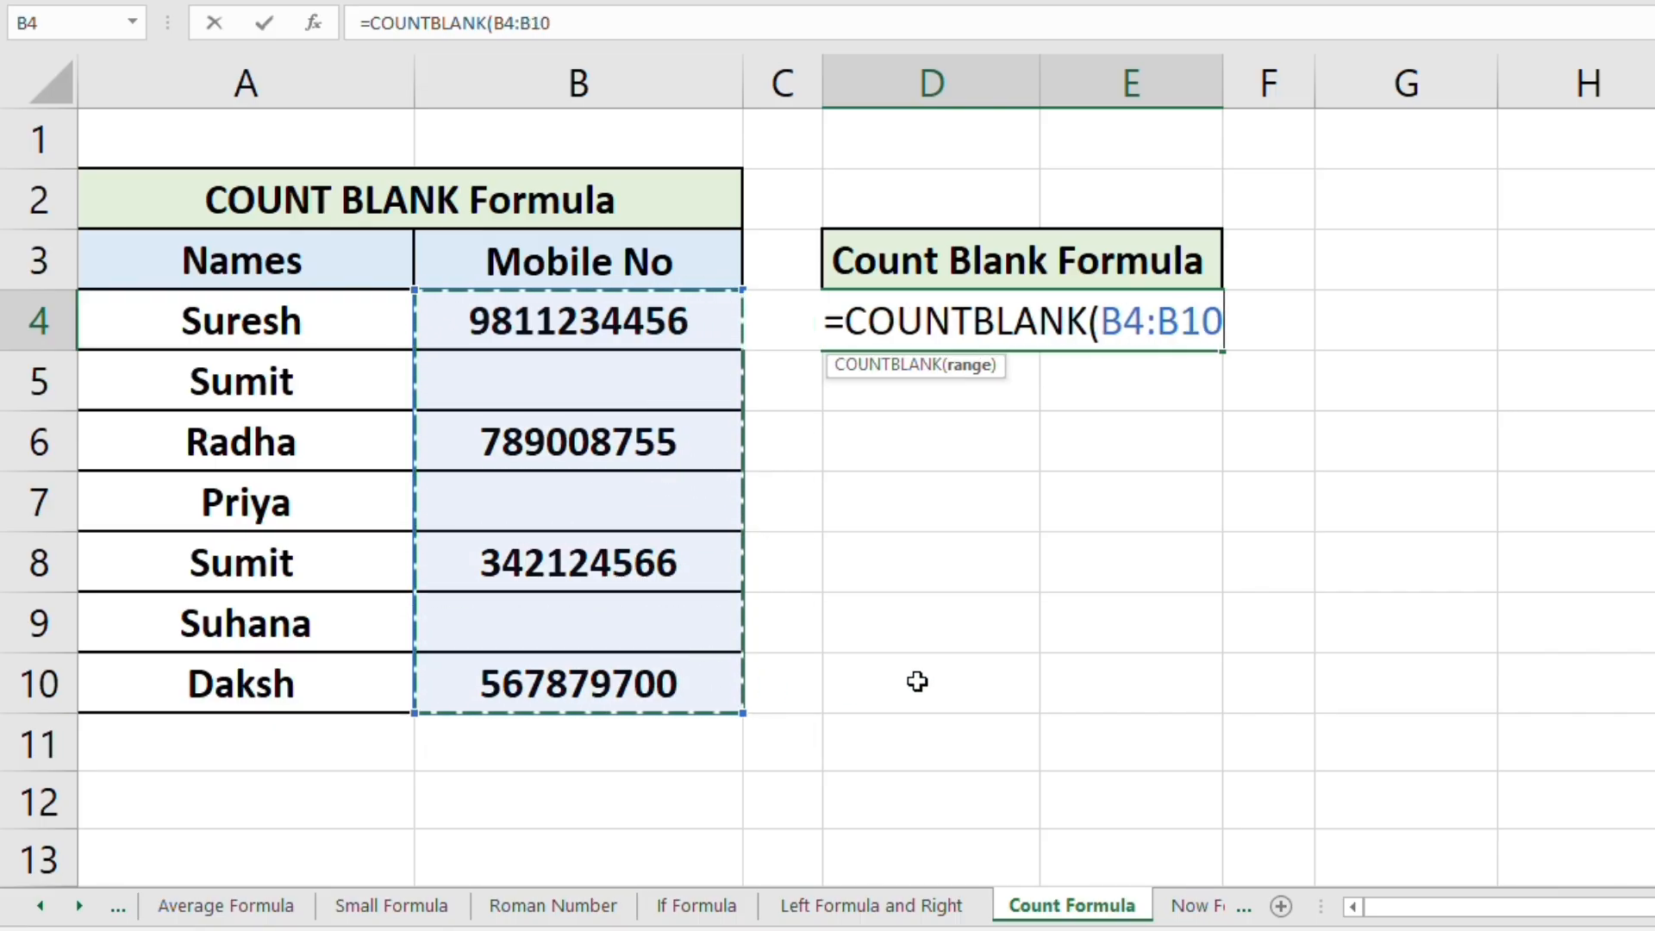
pyautogui.write(')')
pyautogui.press('Return')
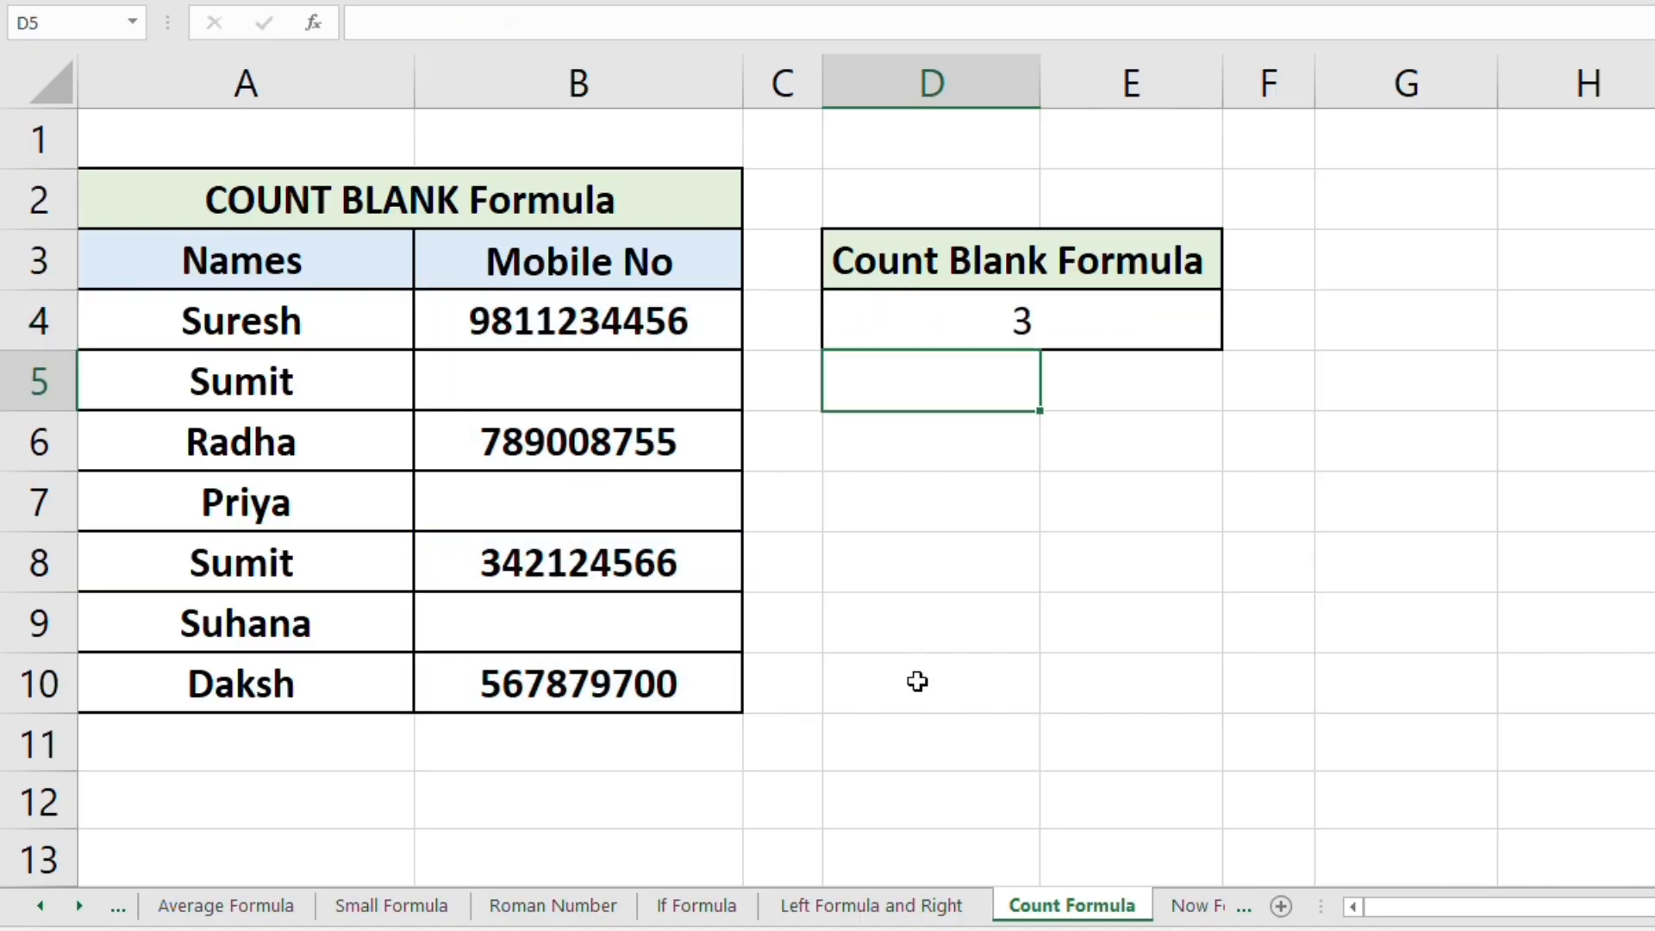
# Step: Check the COUNTBLANK formula in D4 against the empty cells B5, B7 and B9, and make the D4 result bold
pyautogui.click(935, 303)
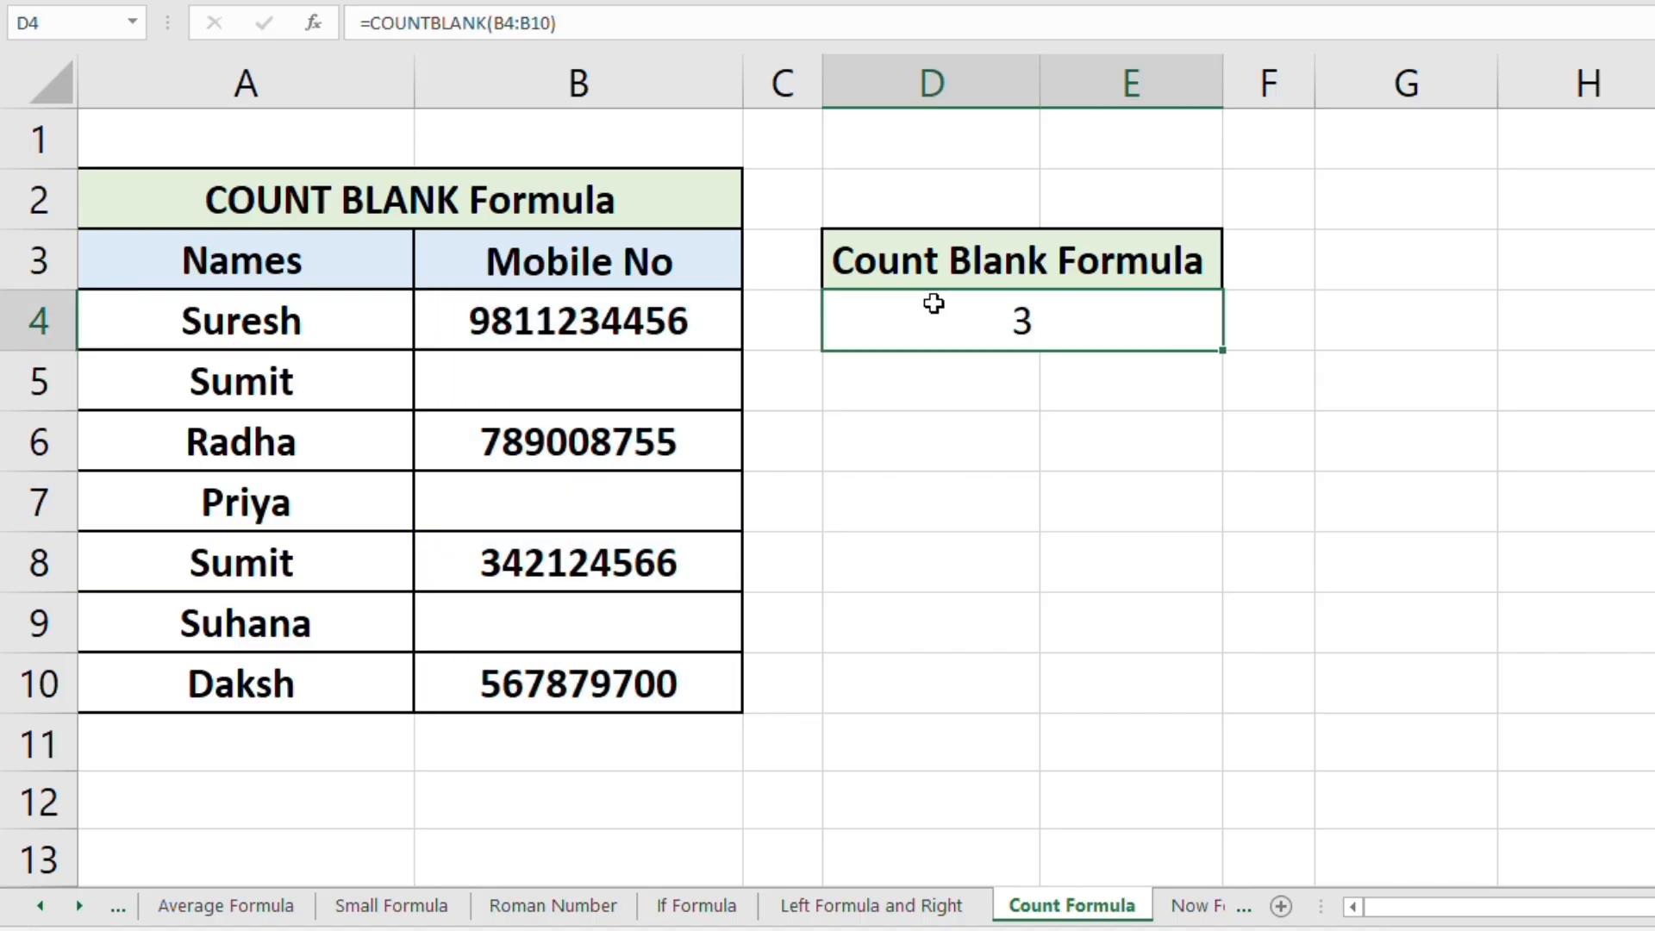
pyautogui.click(698, 370)
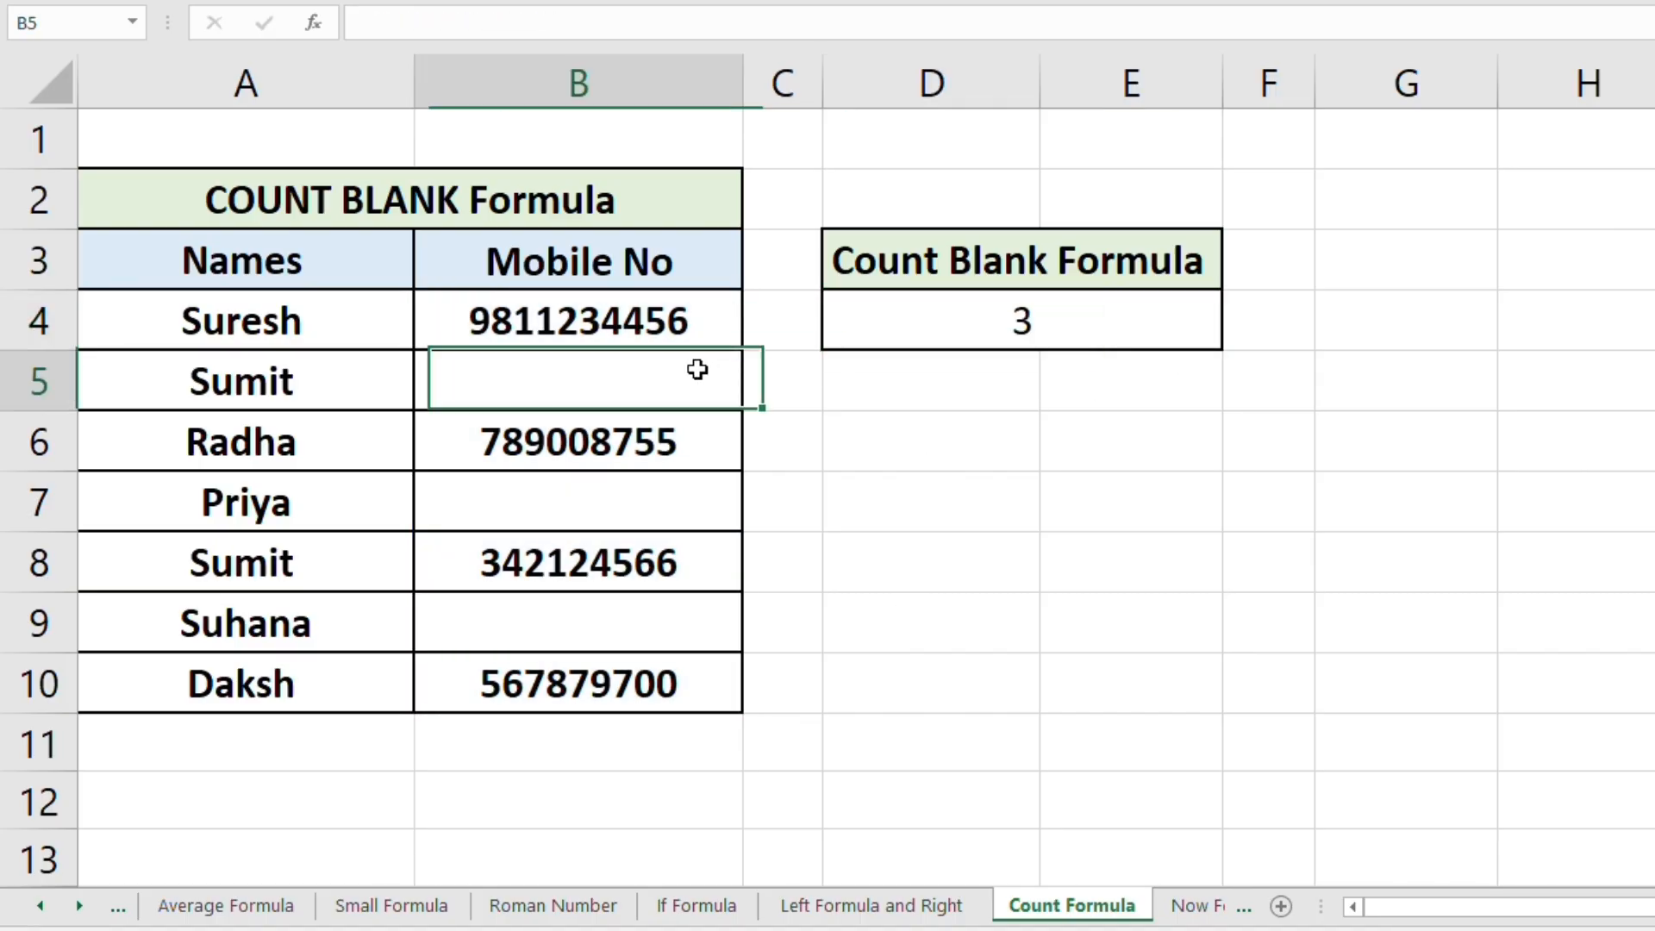
pyautogui.click(721, 509)
pyautogui.click(737, 638)
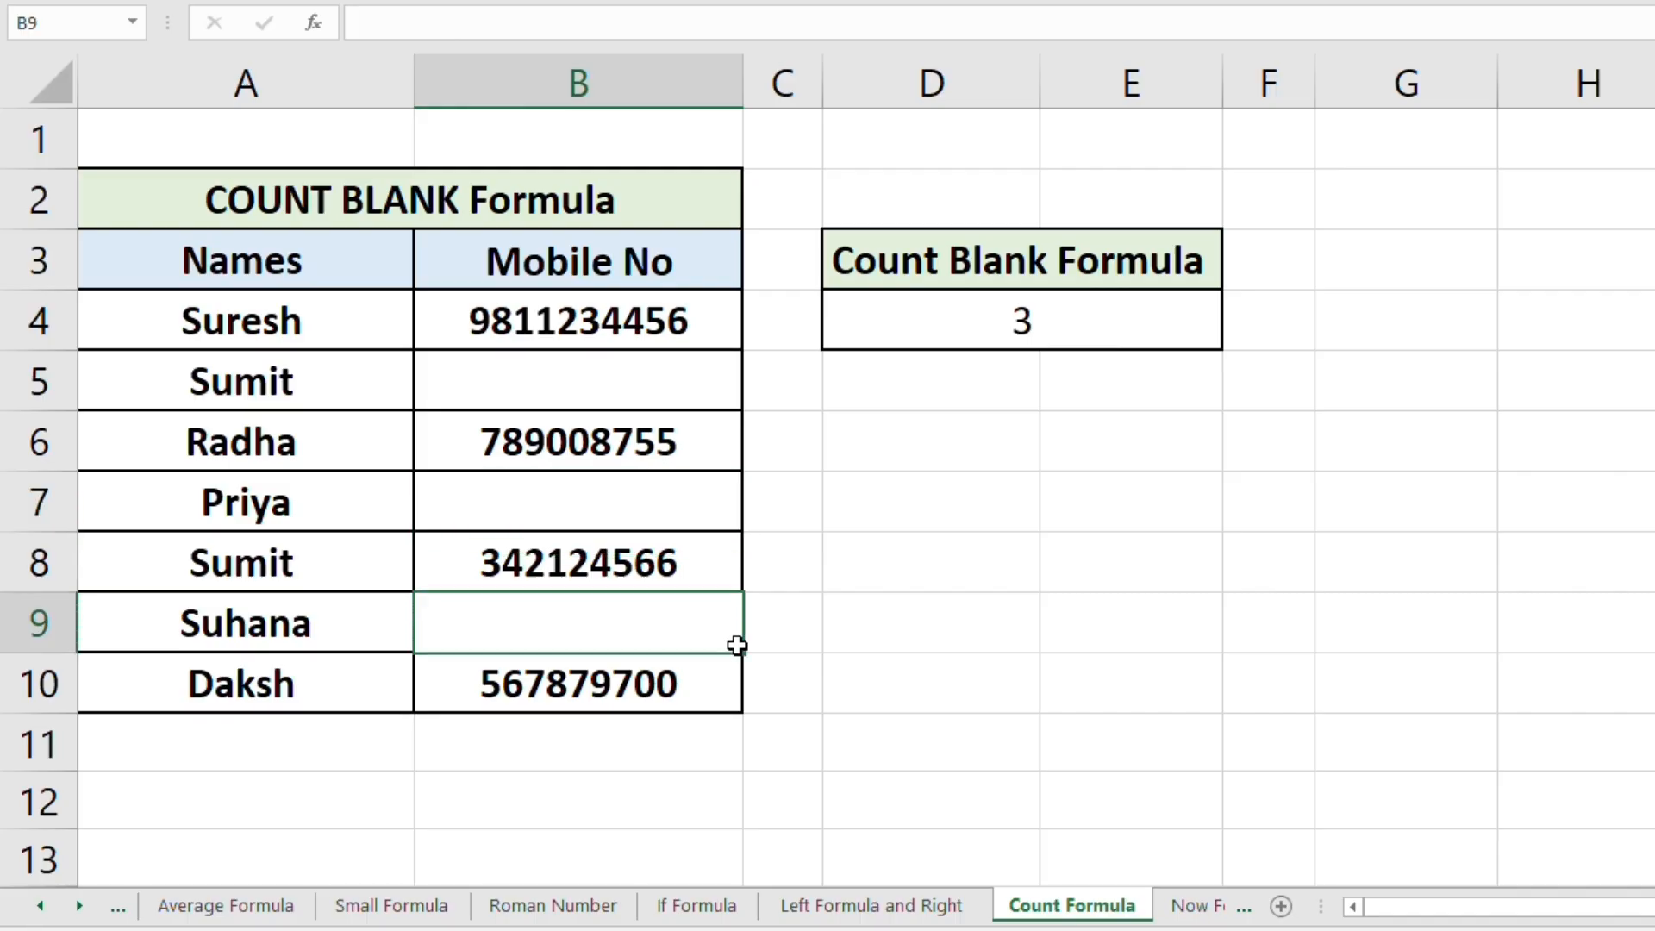
pyautogui.click(1053, 326)
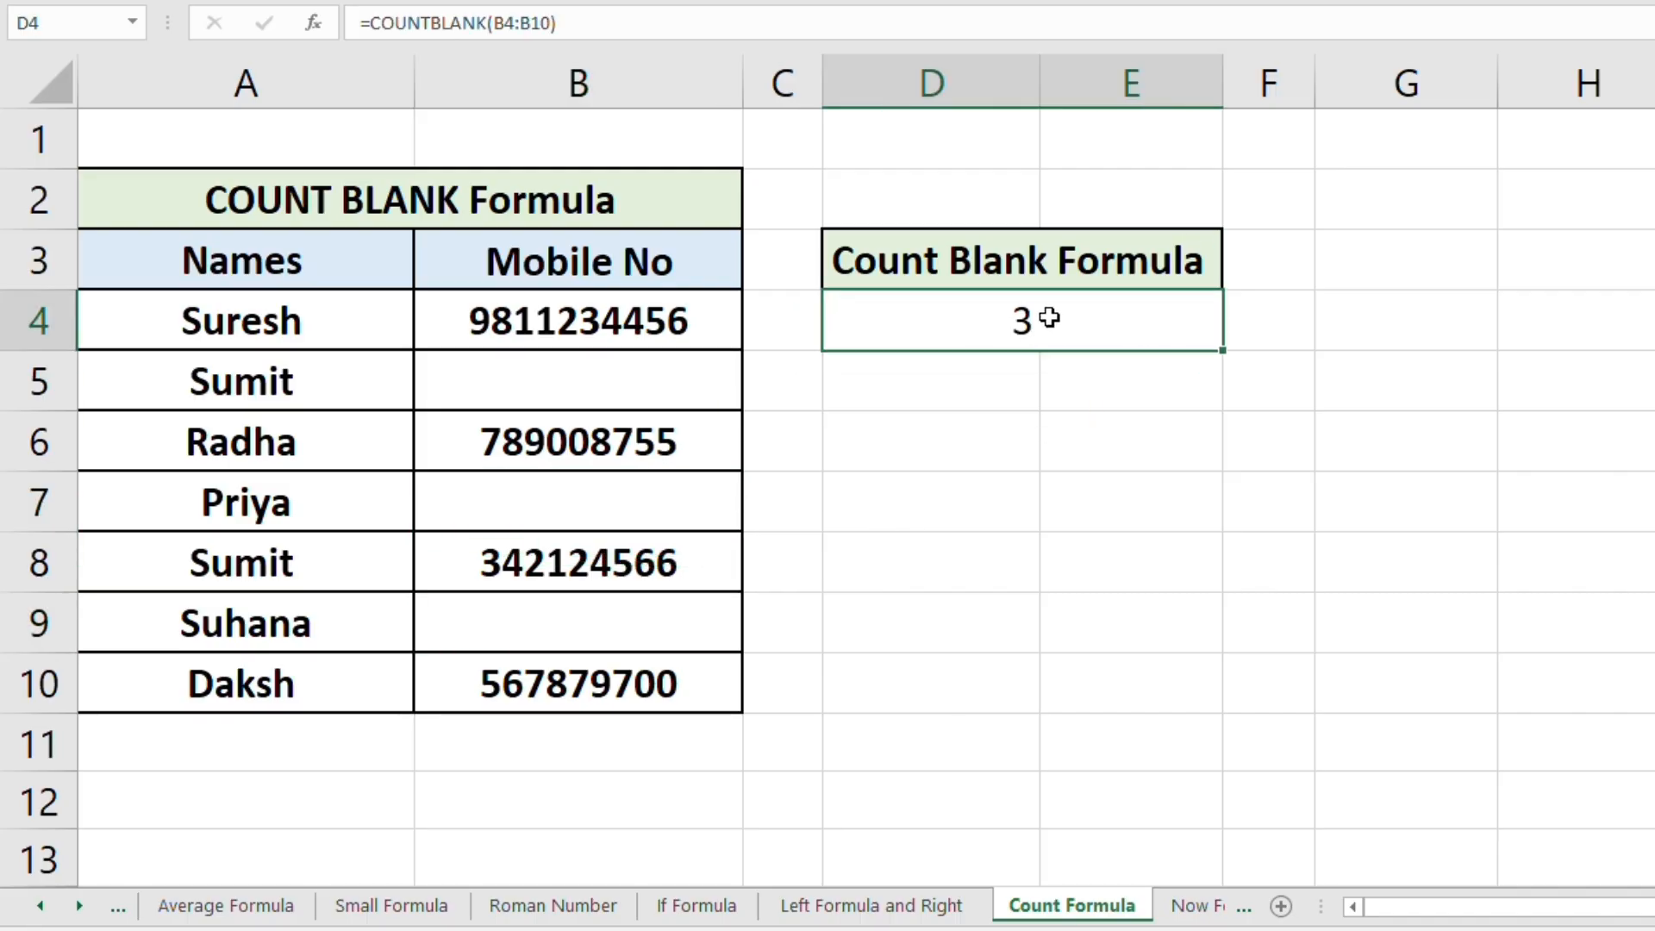
pyautogui.click(1095, 452)
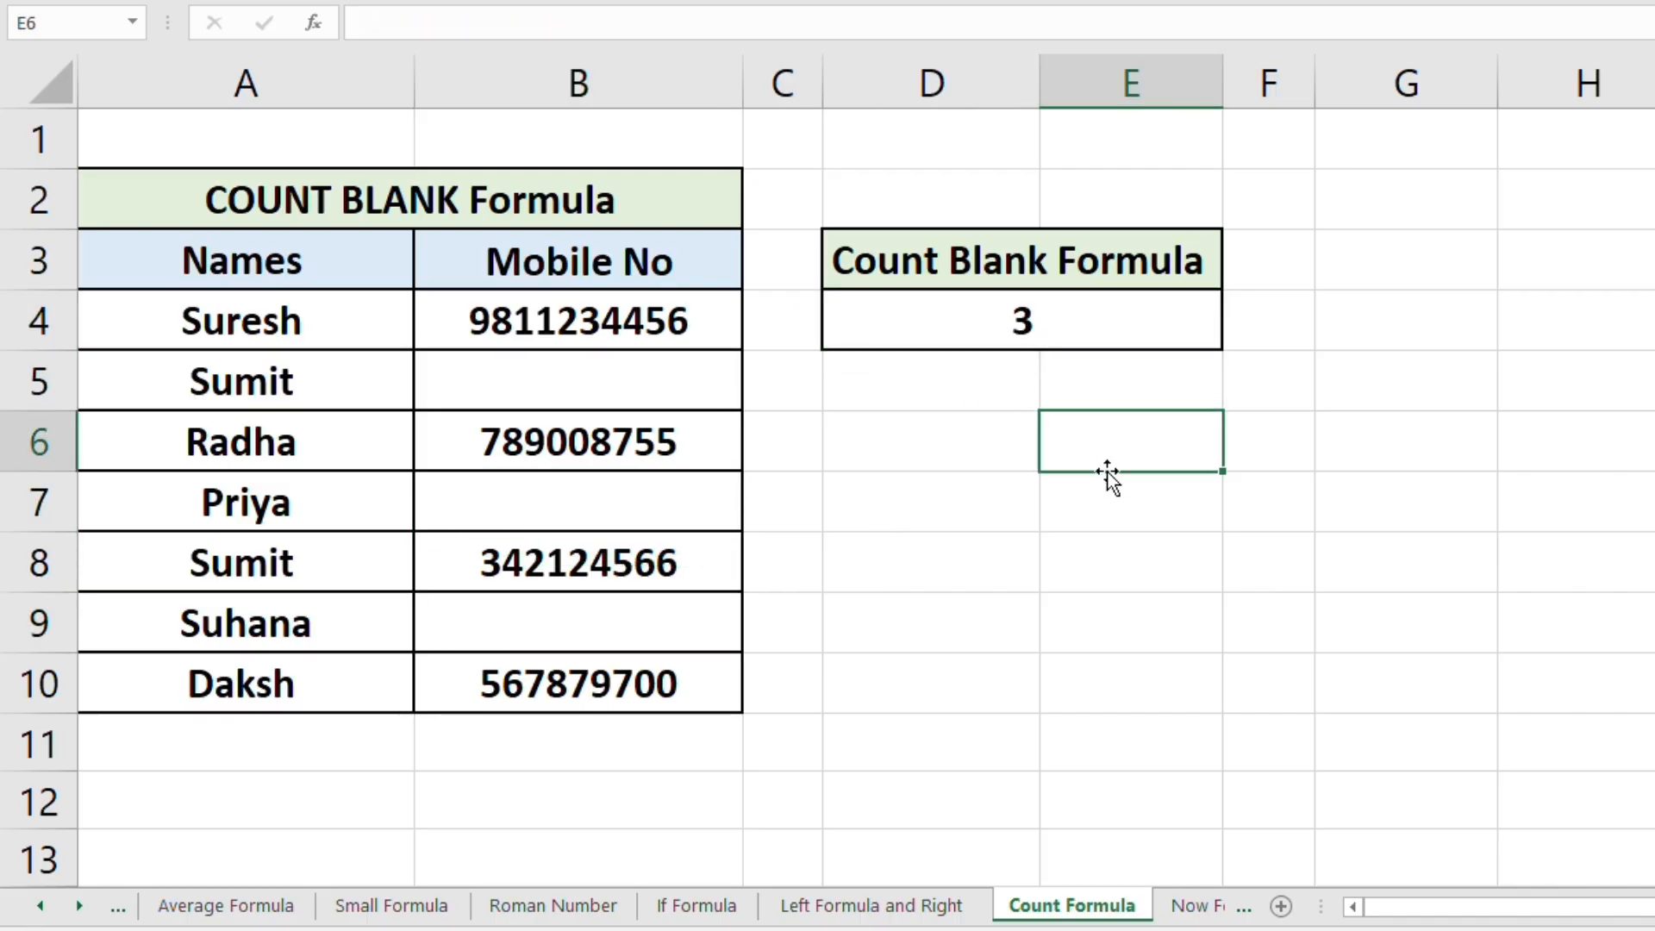
# Step: Switch to the Now Formula sheet and enter the formula =NOW() in B5 to return the current date and time
pyautogui.click(1273, 377)
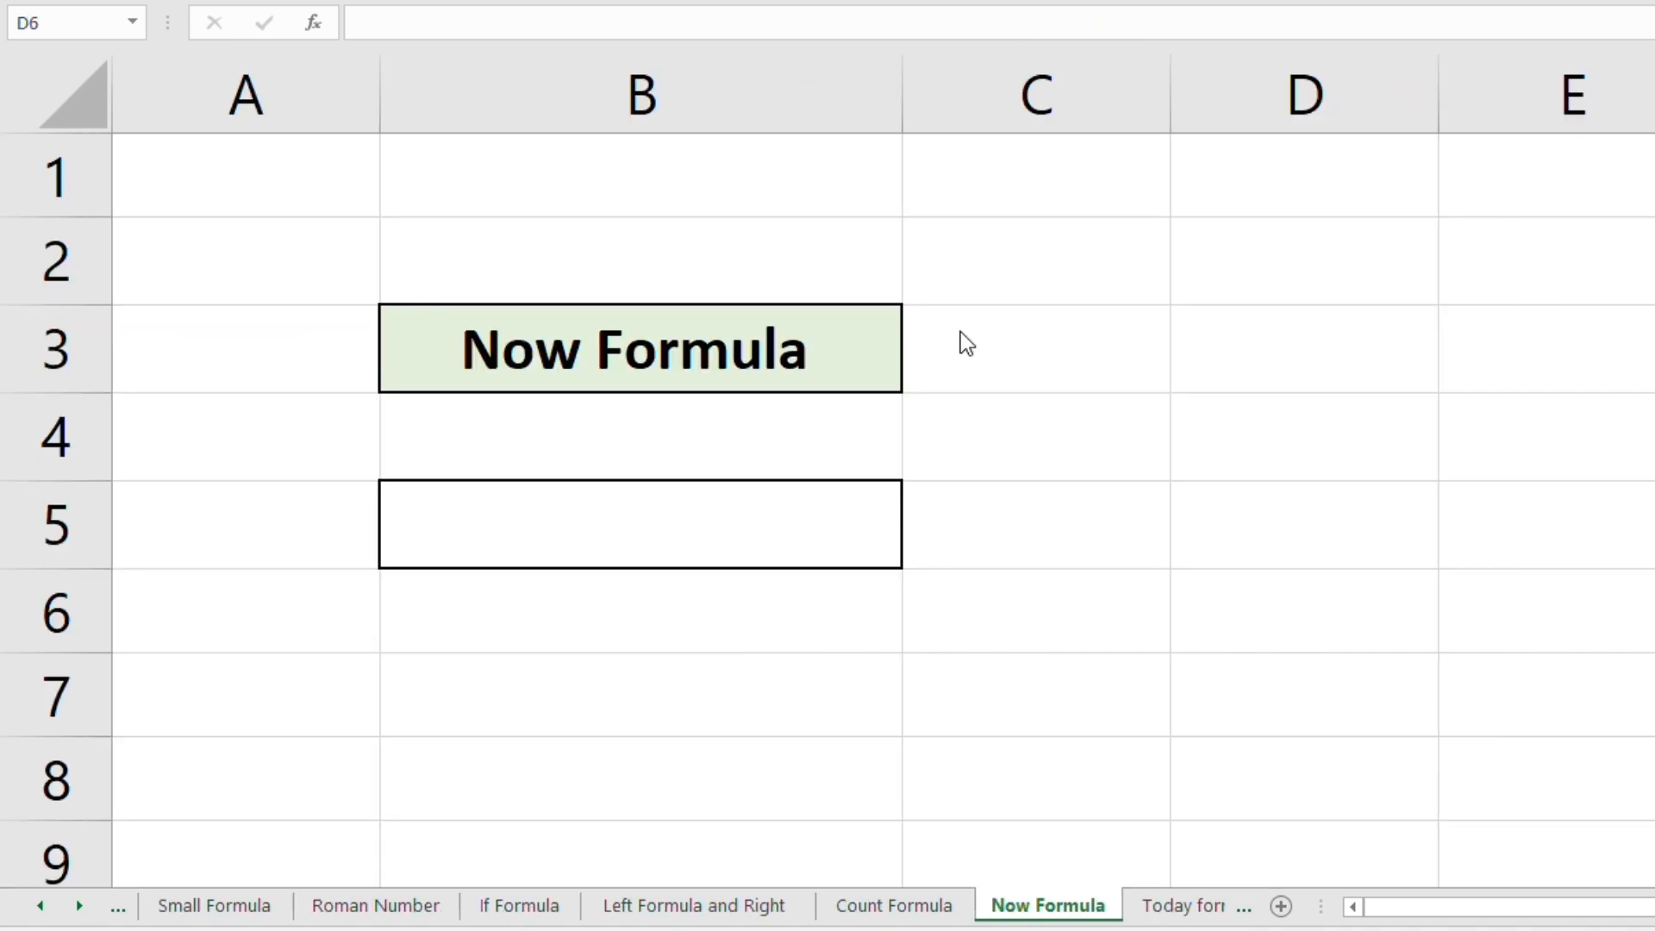
pyautogui.click(770, 401)
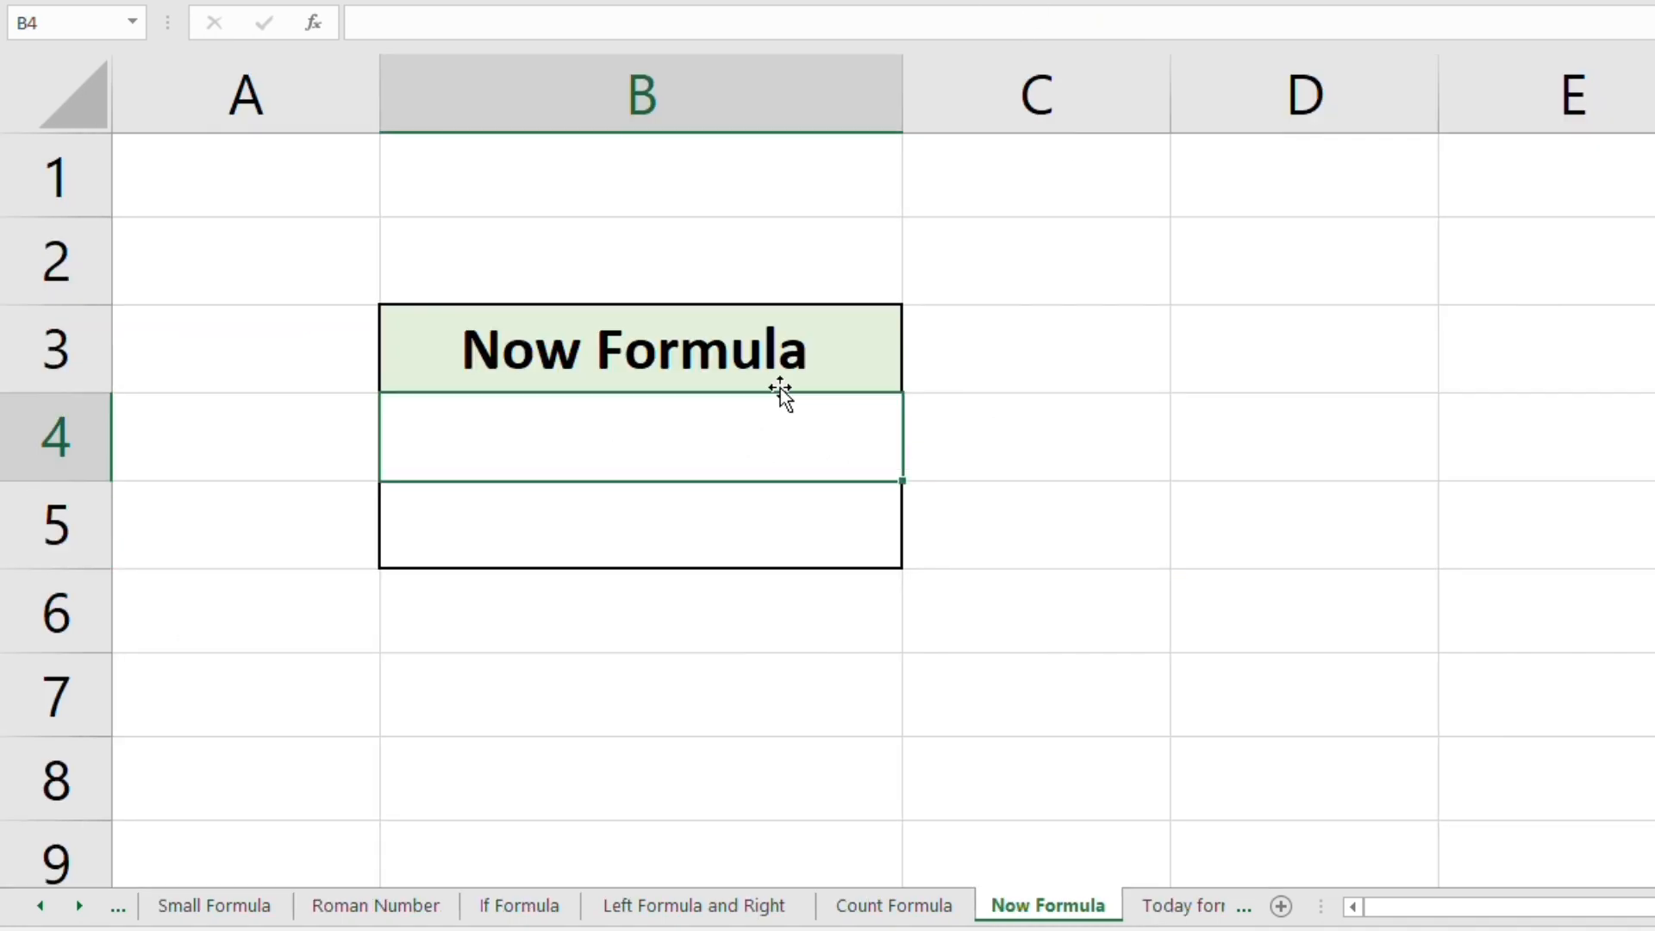
pyautogui.click(790, 366)
pyautogui.click(783, 543)
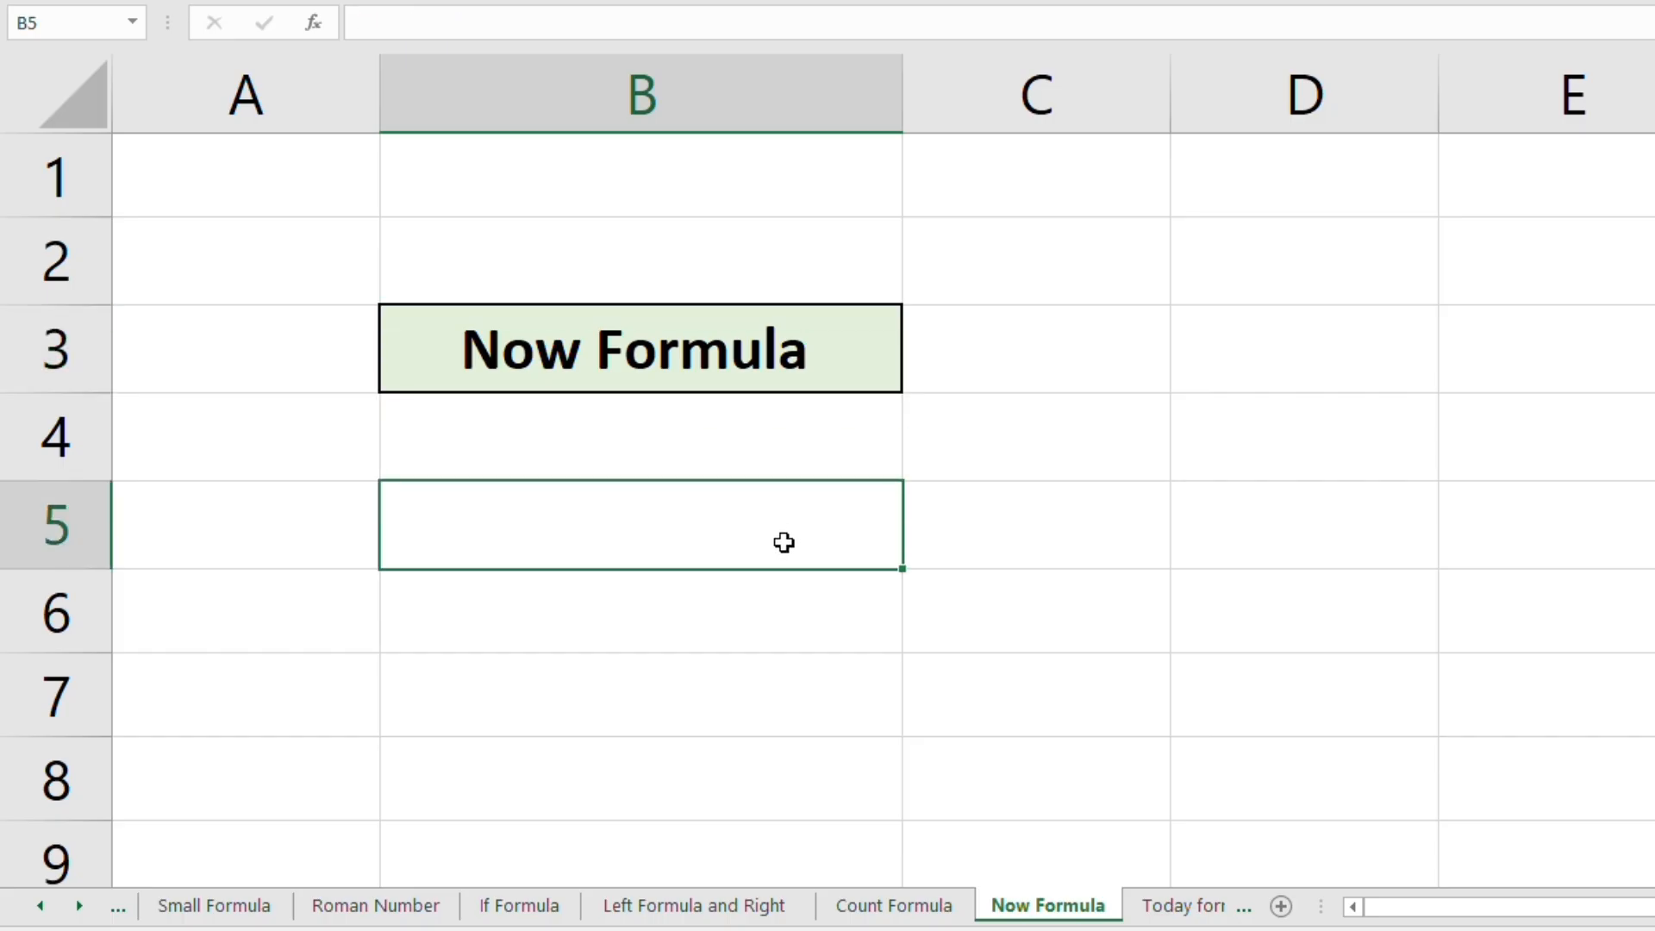
pyautogui.write('=')
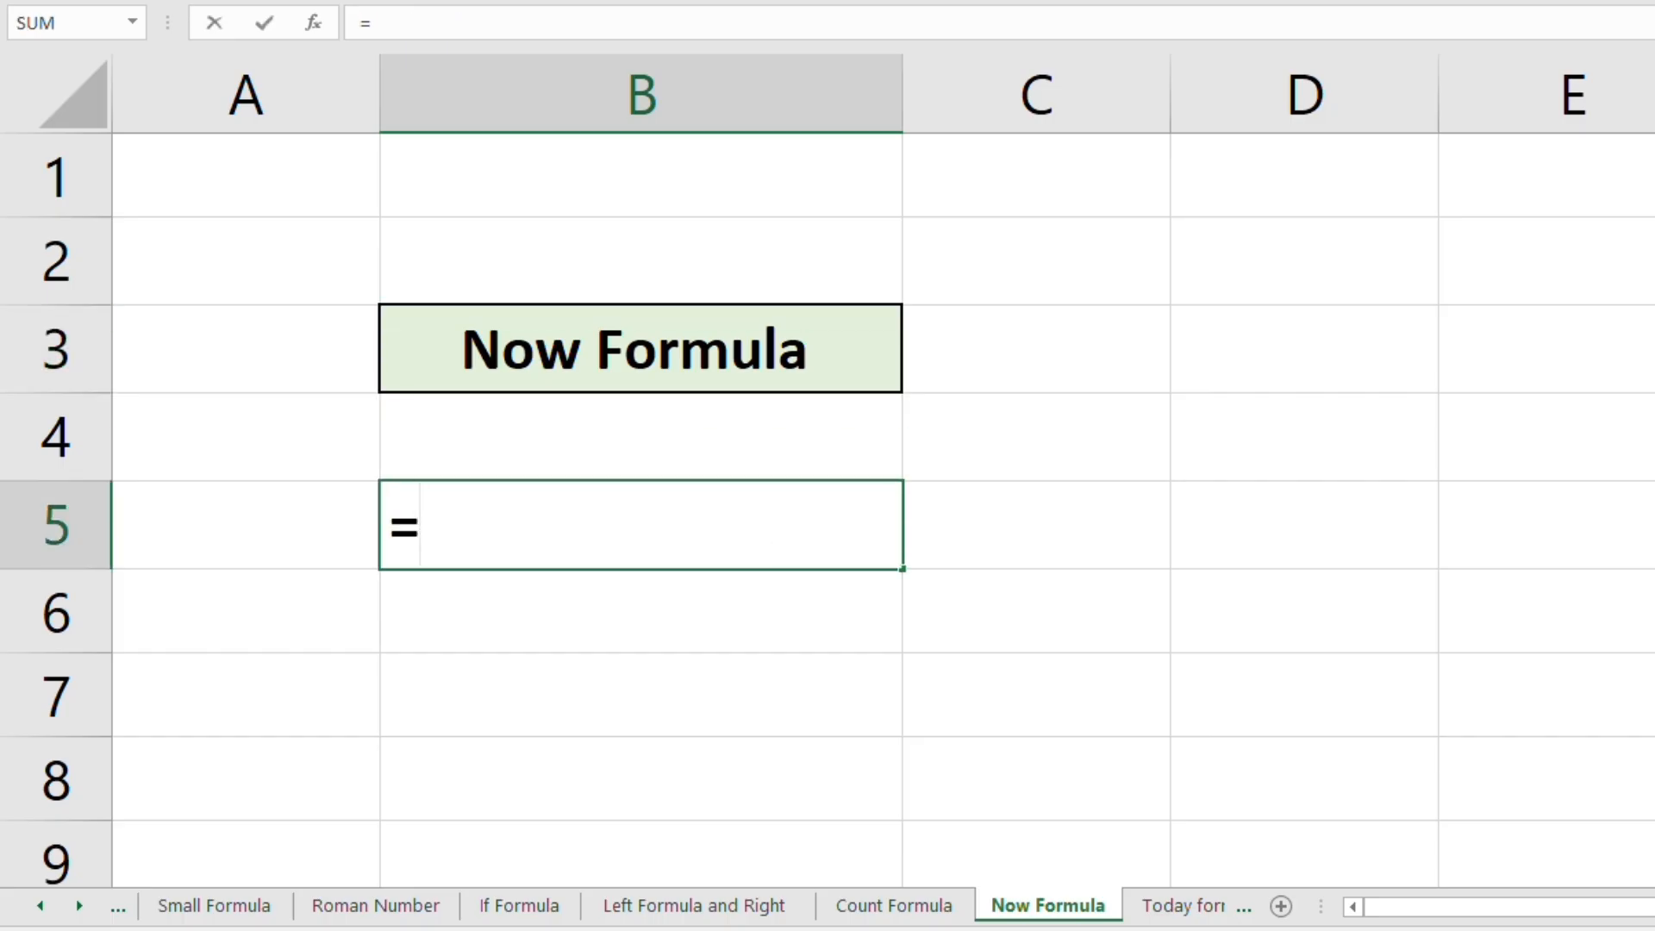
pyautogui.write('Now')
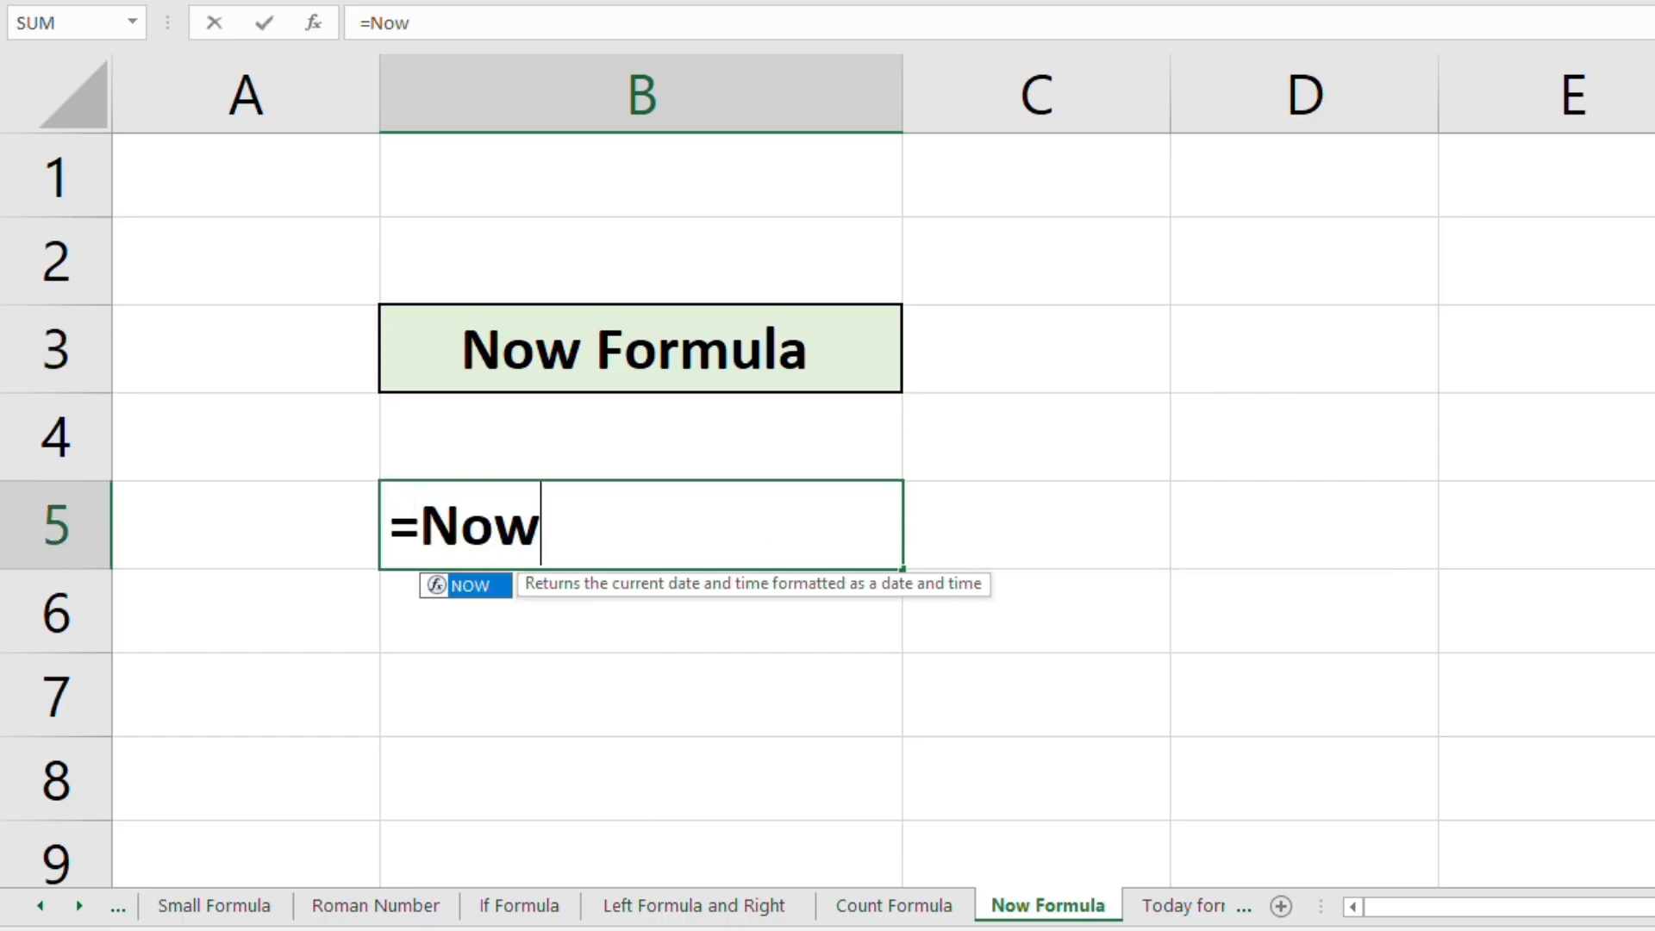
pyautogui.write('()')
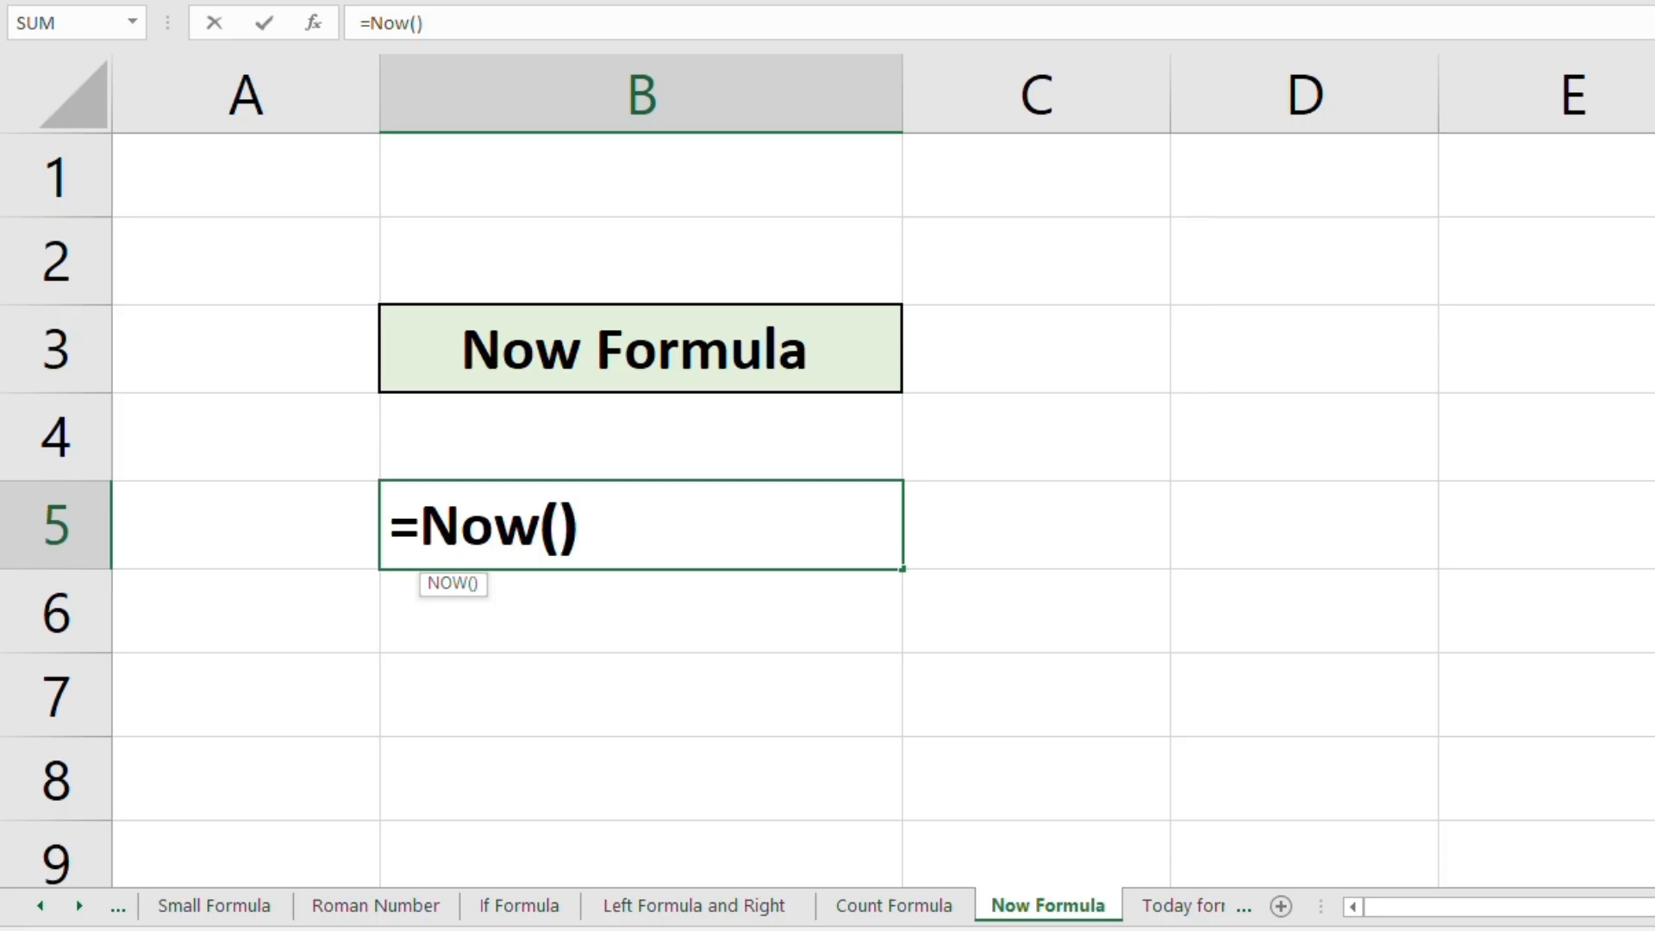
pyautogui.press('Return')
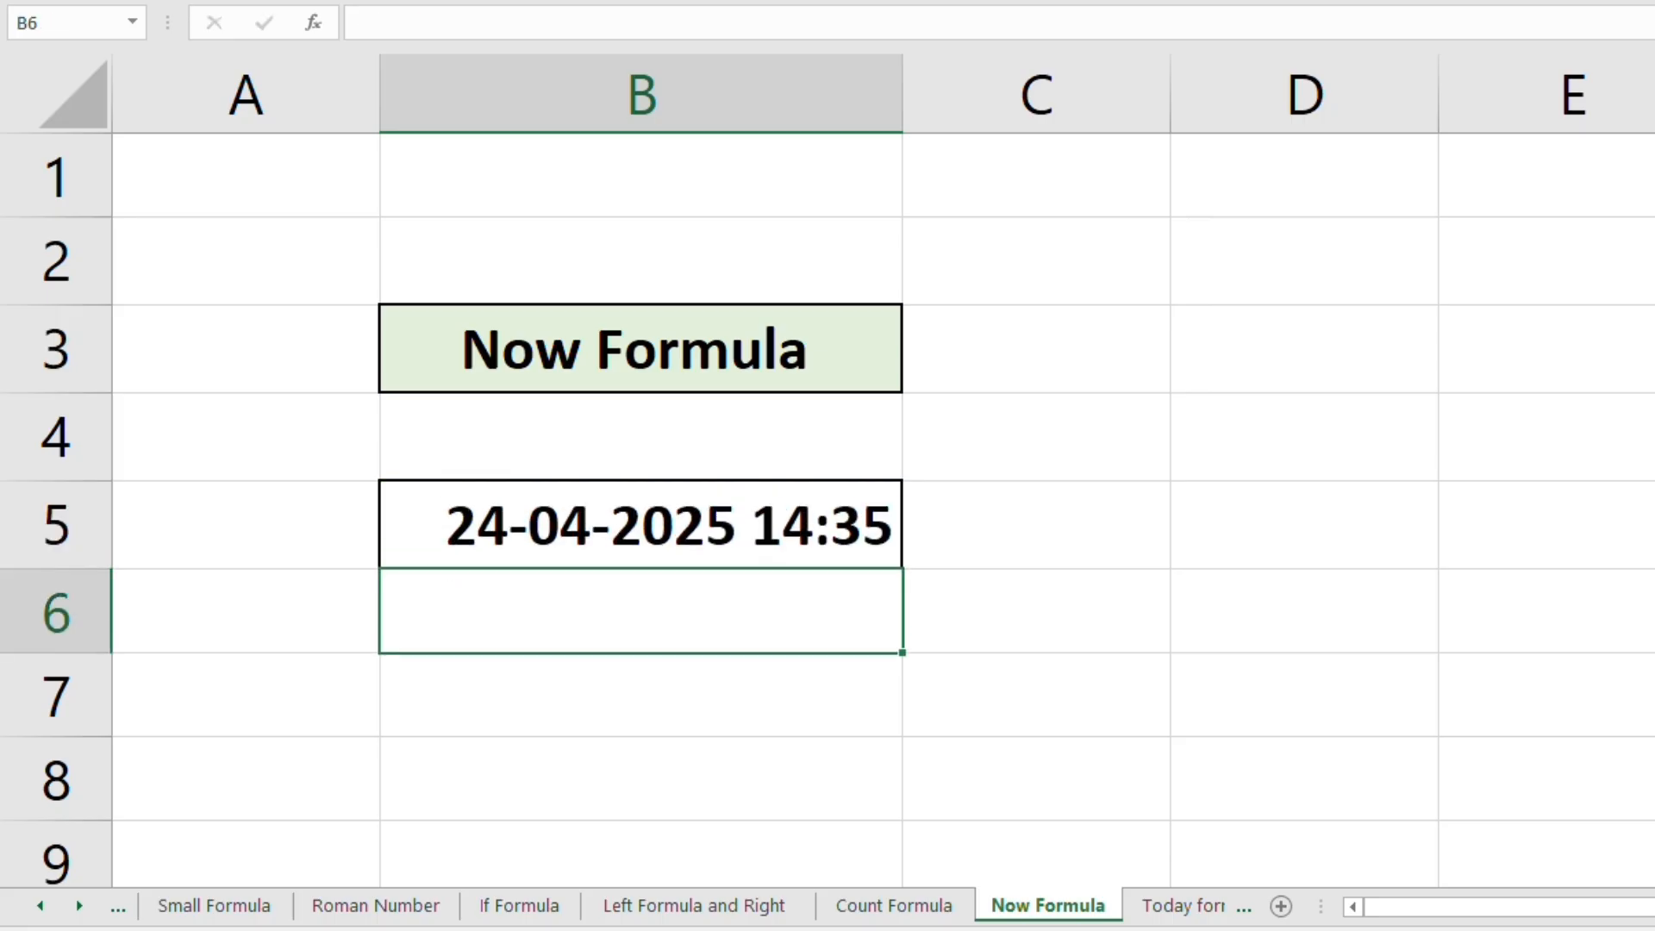
# Step: Review the date and time in B5 and reread its NOW formula without changing it
pyautogui.click(810, 500)
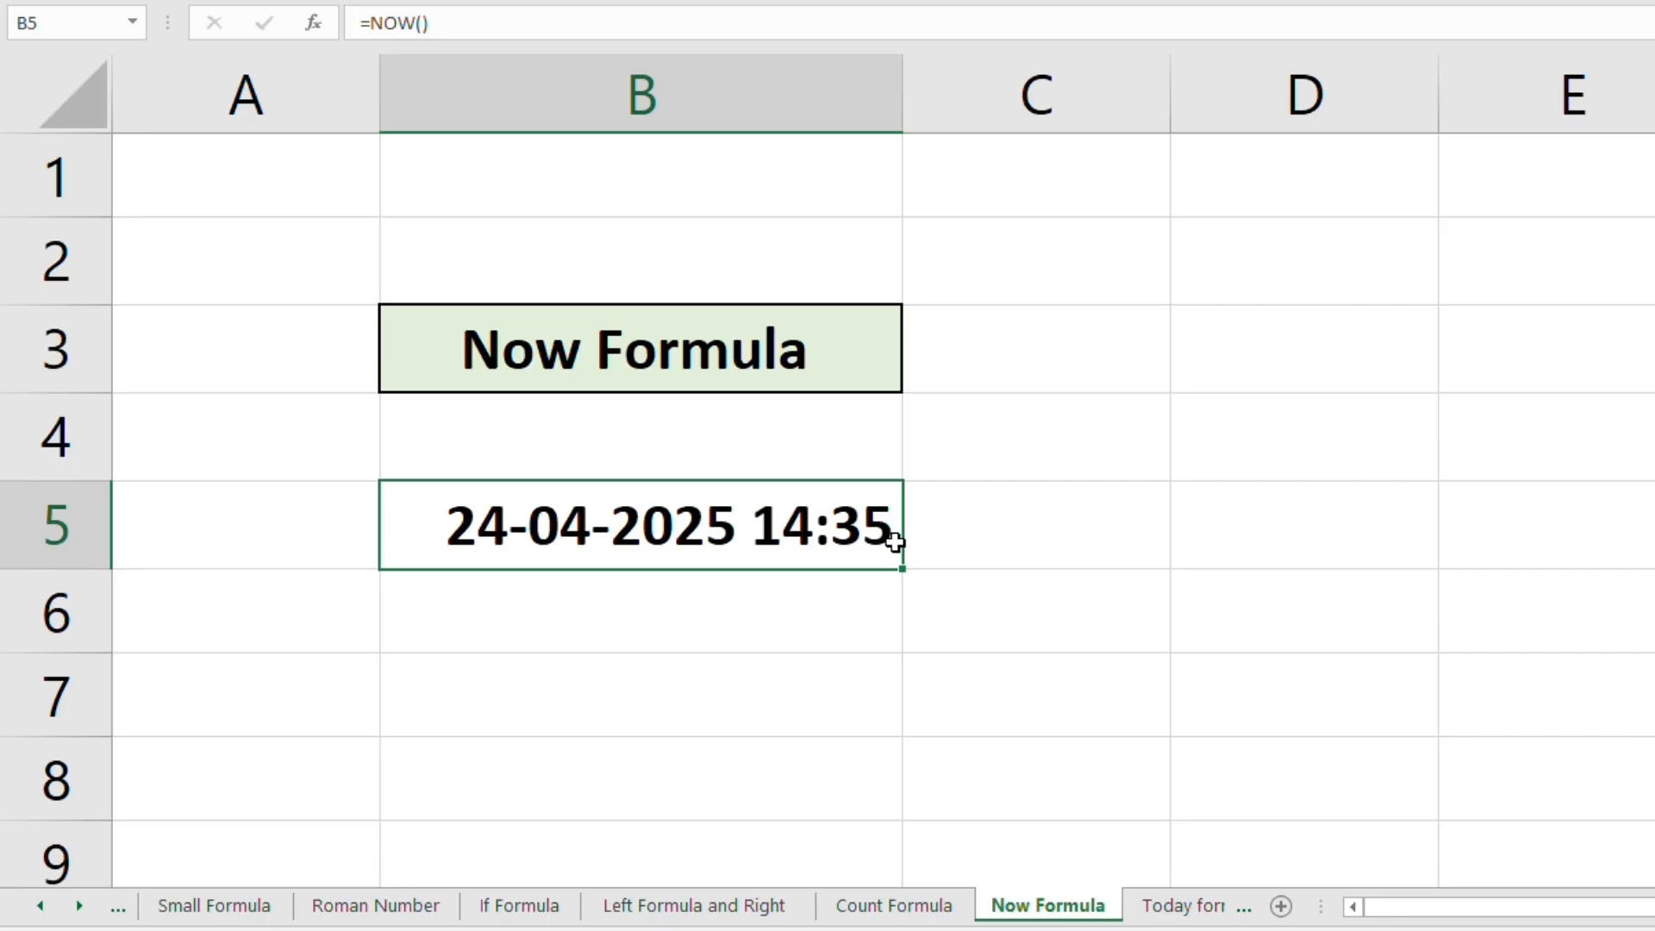
pyautogui.click(834, 506)
pyautogui.click(767, 349)
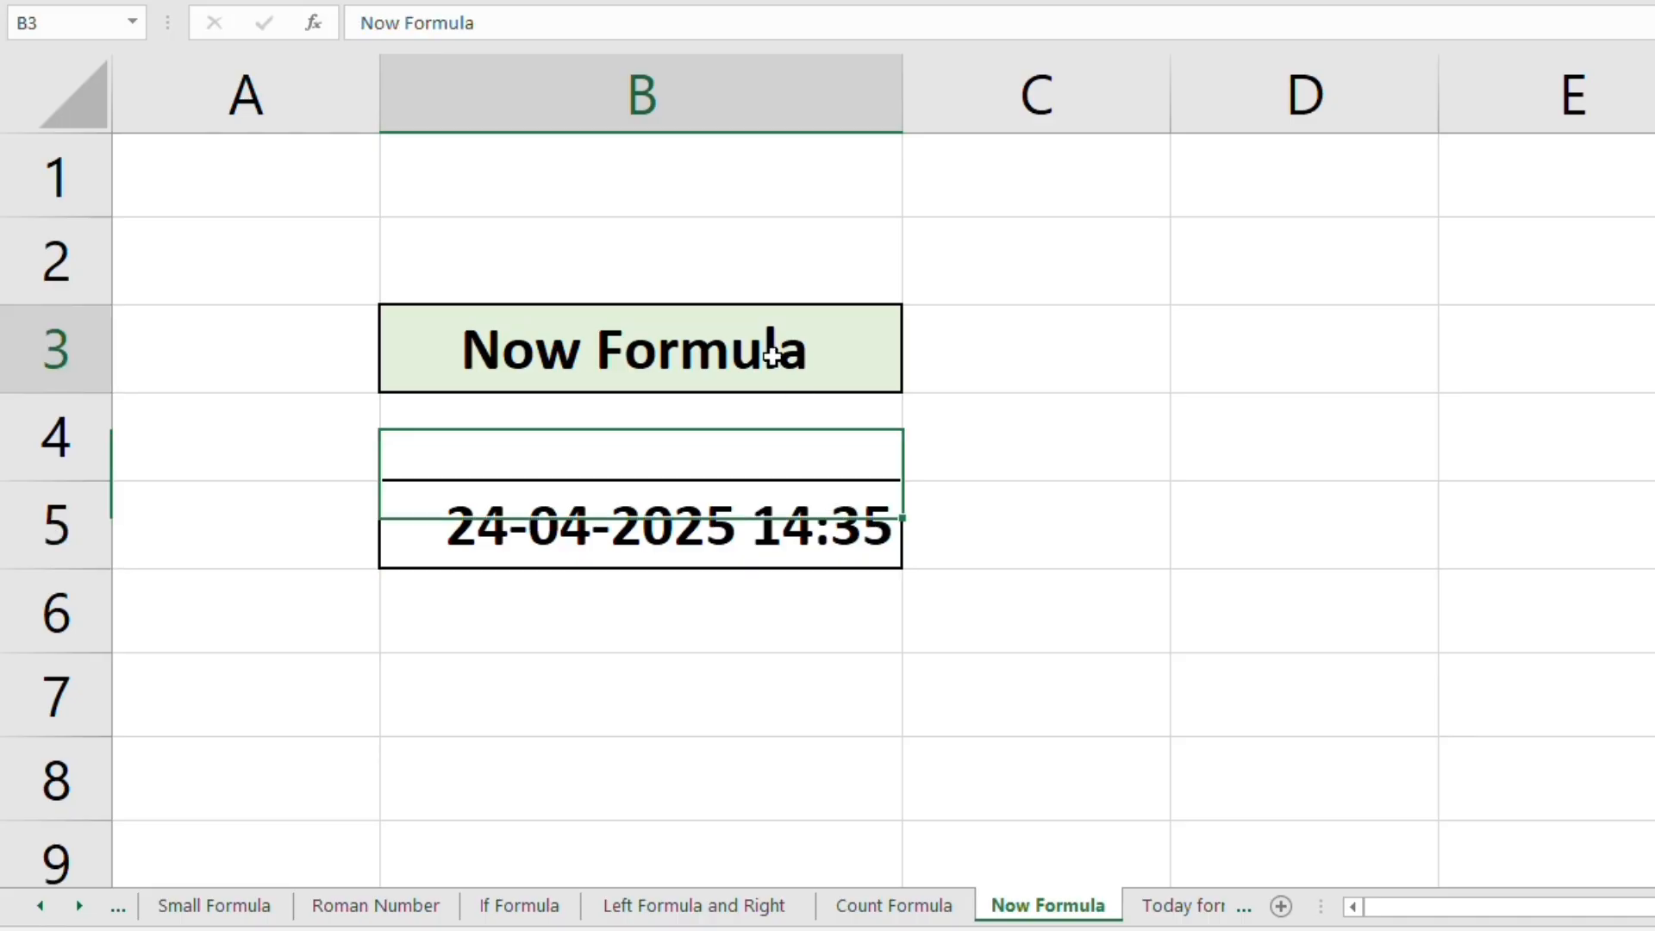
pyautogui.click(765, 542)
pyautogui.doubleClick(759, 543)
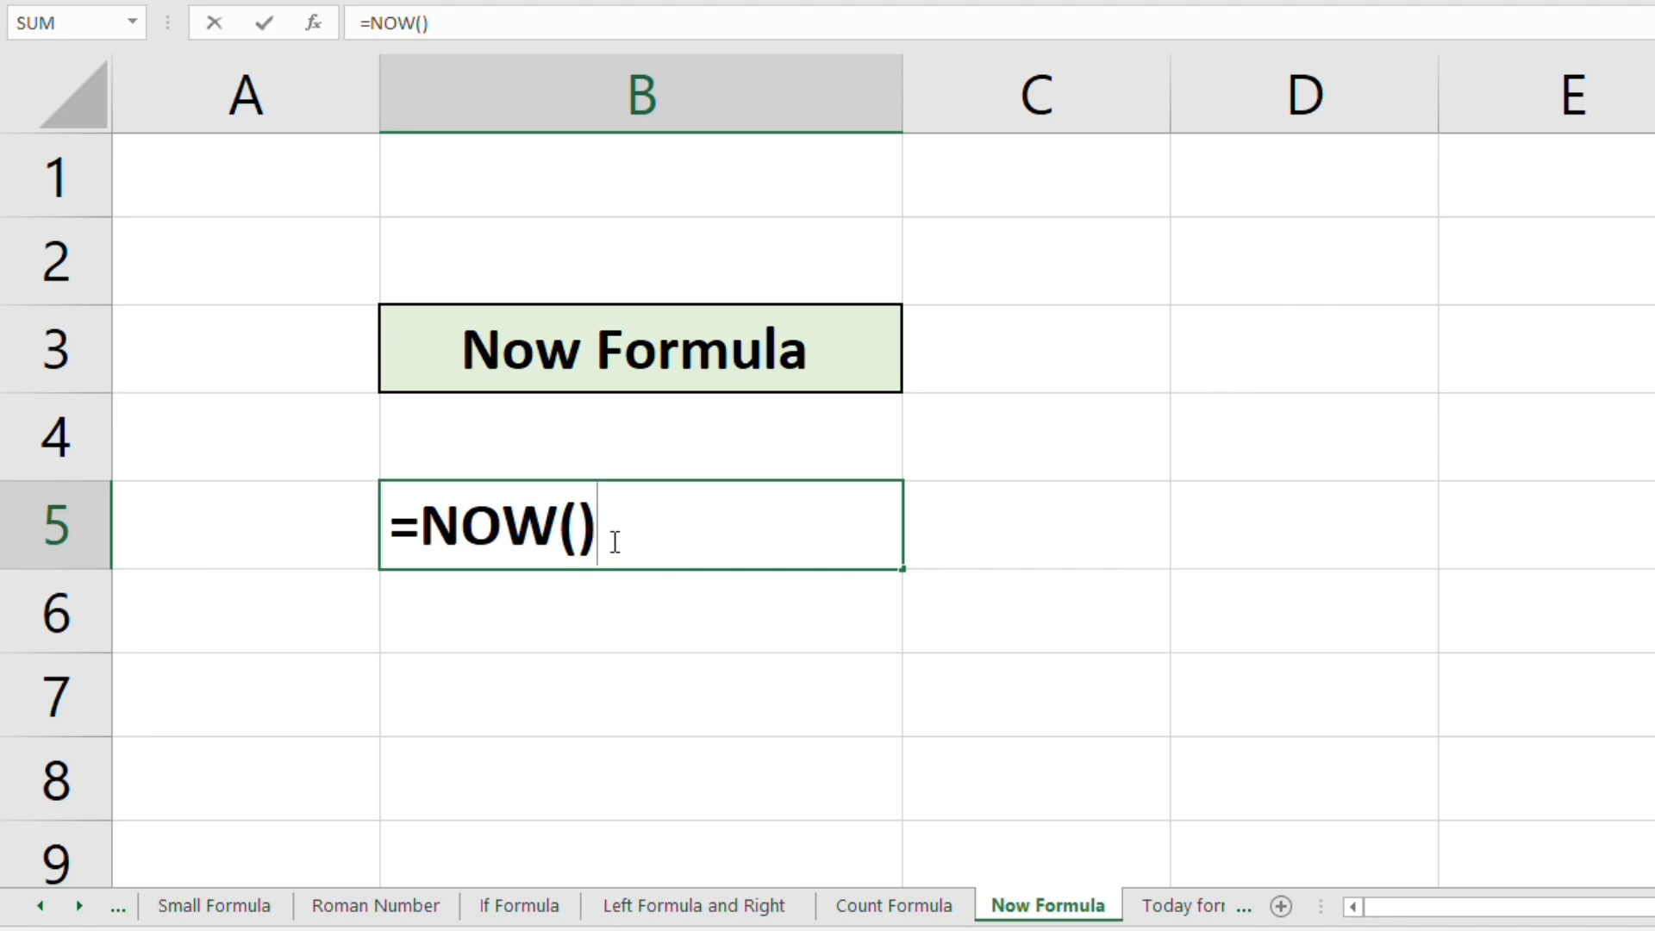
pyautogui.press('Return')
pyautogui.click(1078, 458)
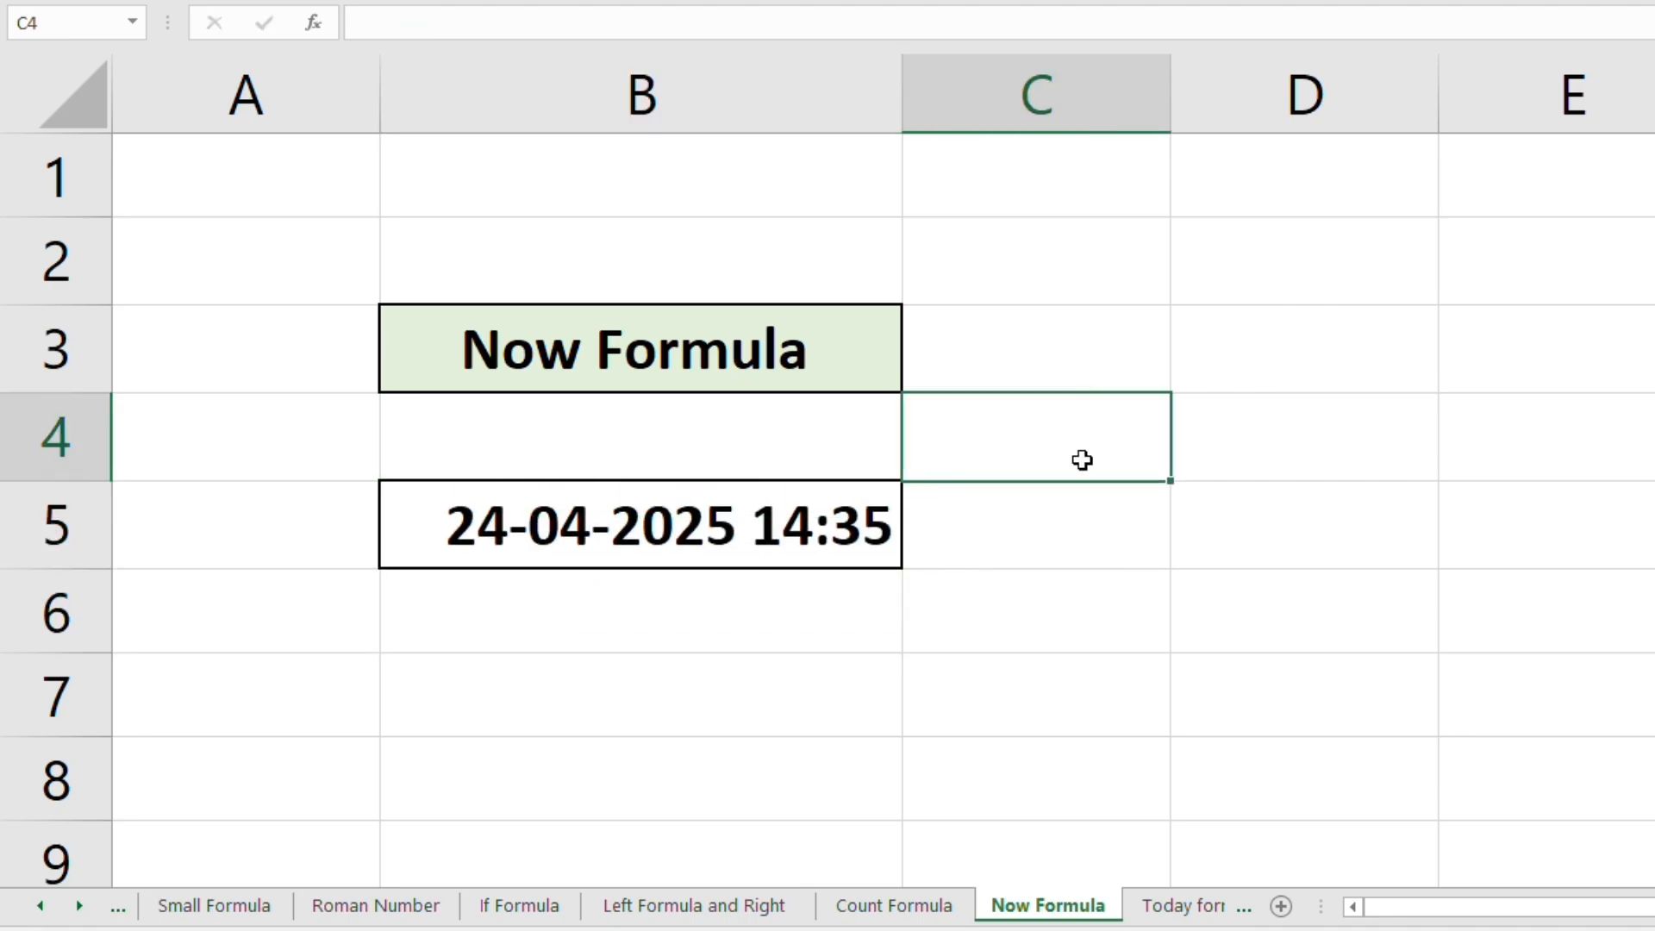
# Step: Switch to the Today formula sheet and examine the Today table, covering its Yesterday, Today and Tomorrow rows
pyautogui.hotkey('ctrl', 'pagedown')
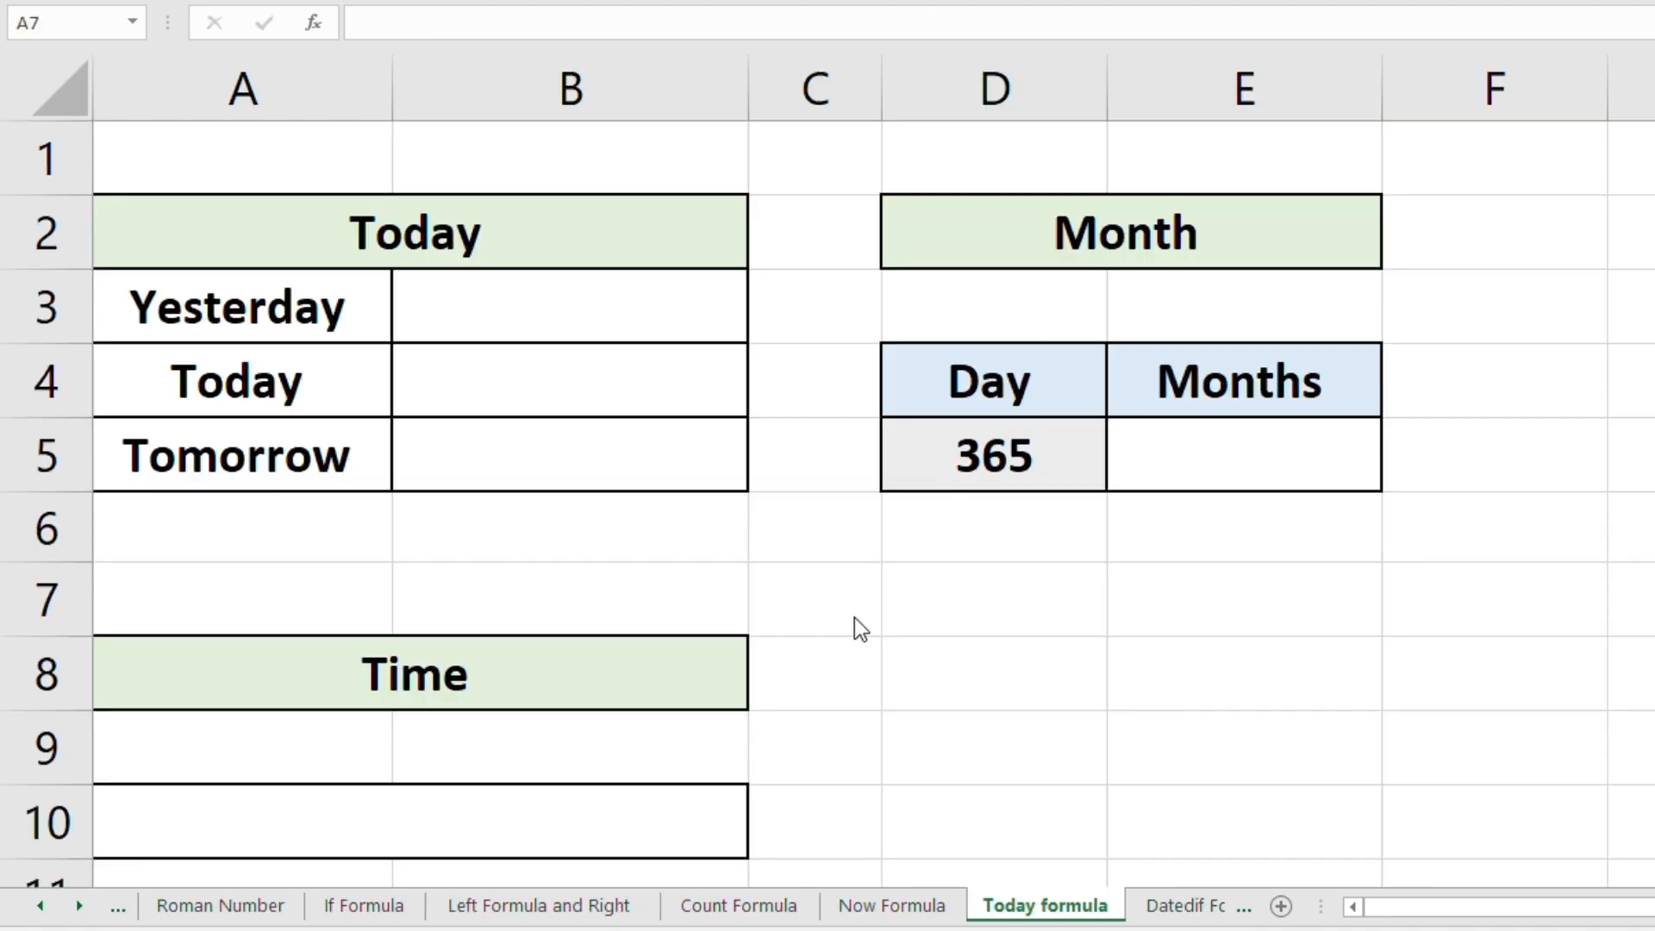
pyautogui.click(650, 303)
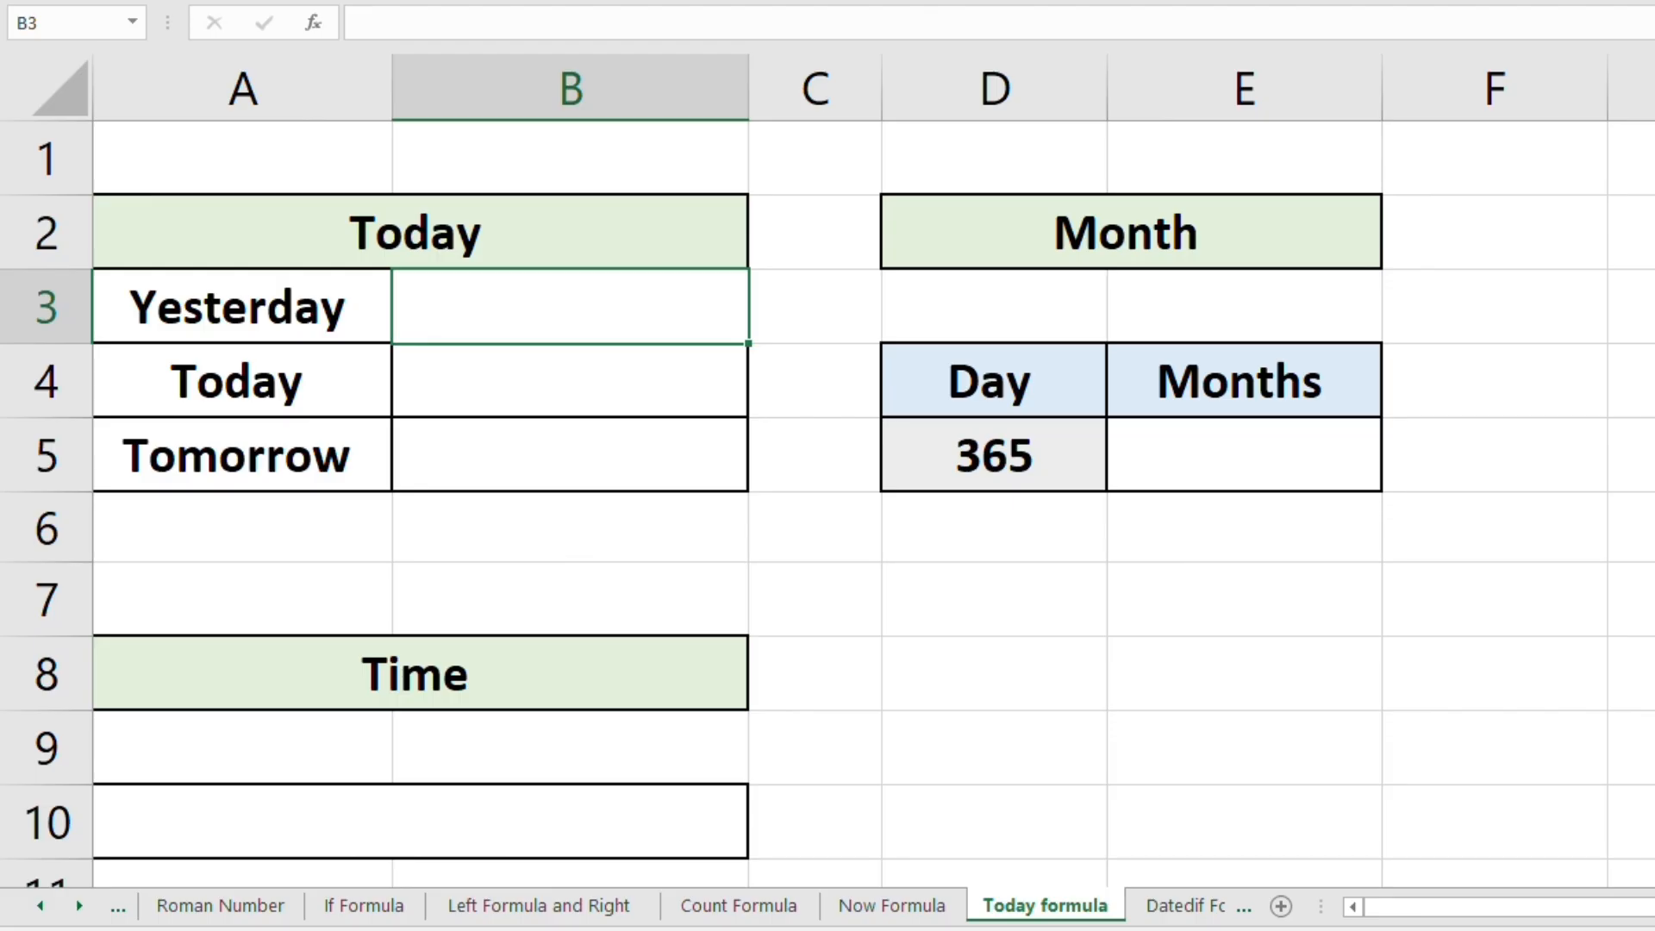
pyautogui.scroll(1, 828, 470)
pyautogui.click(1259, 639)
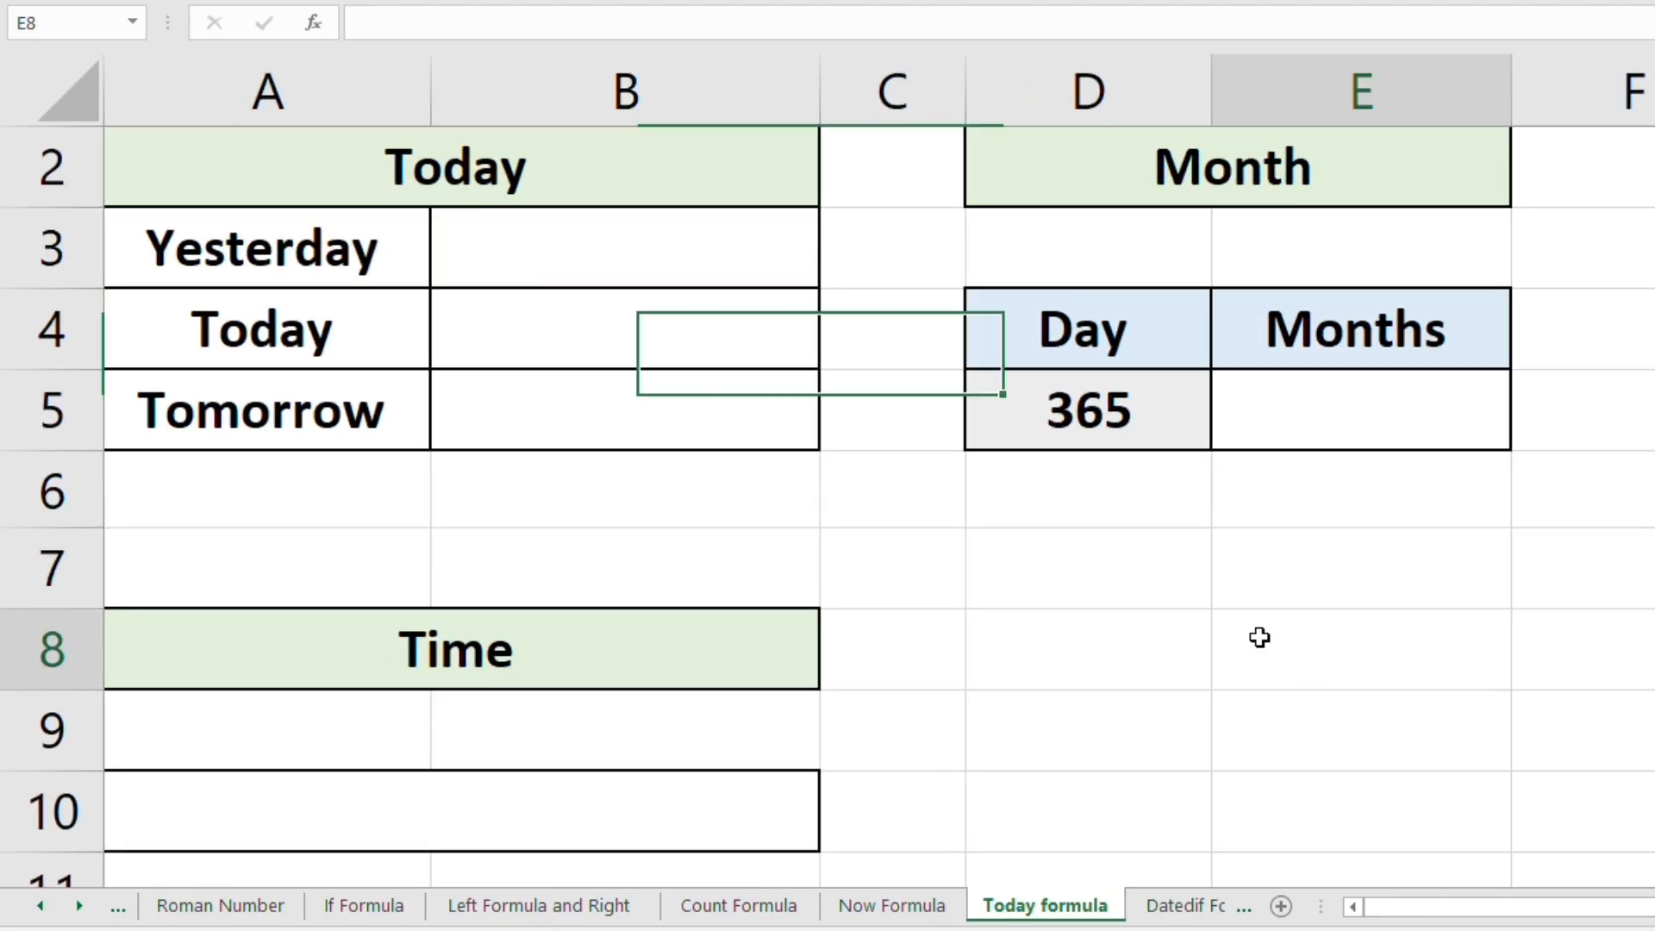
pyautogui.scroll(1, 535, 295)
pyautogui.click(475, 340)
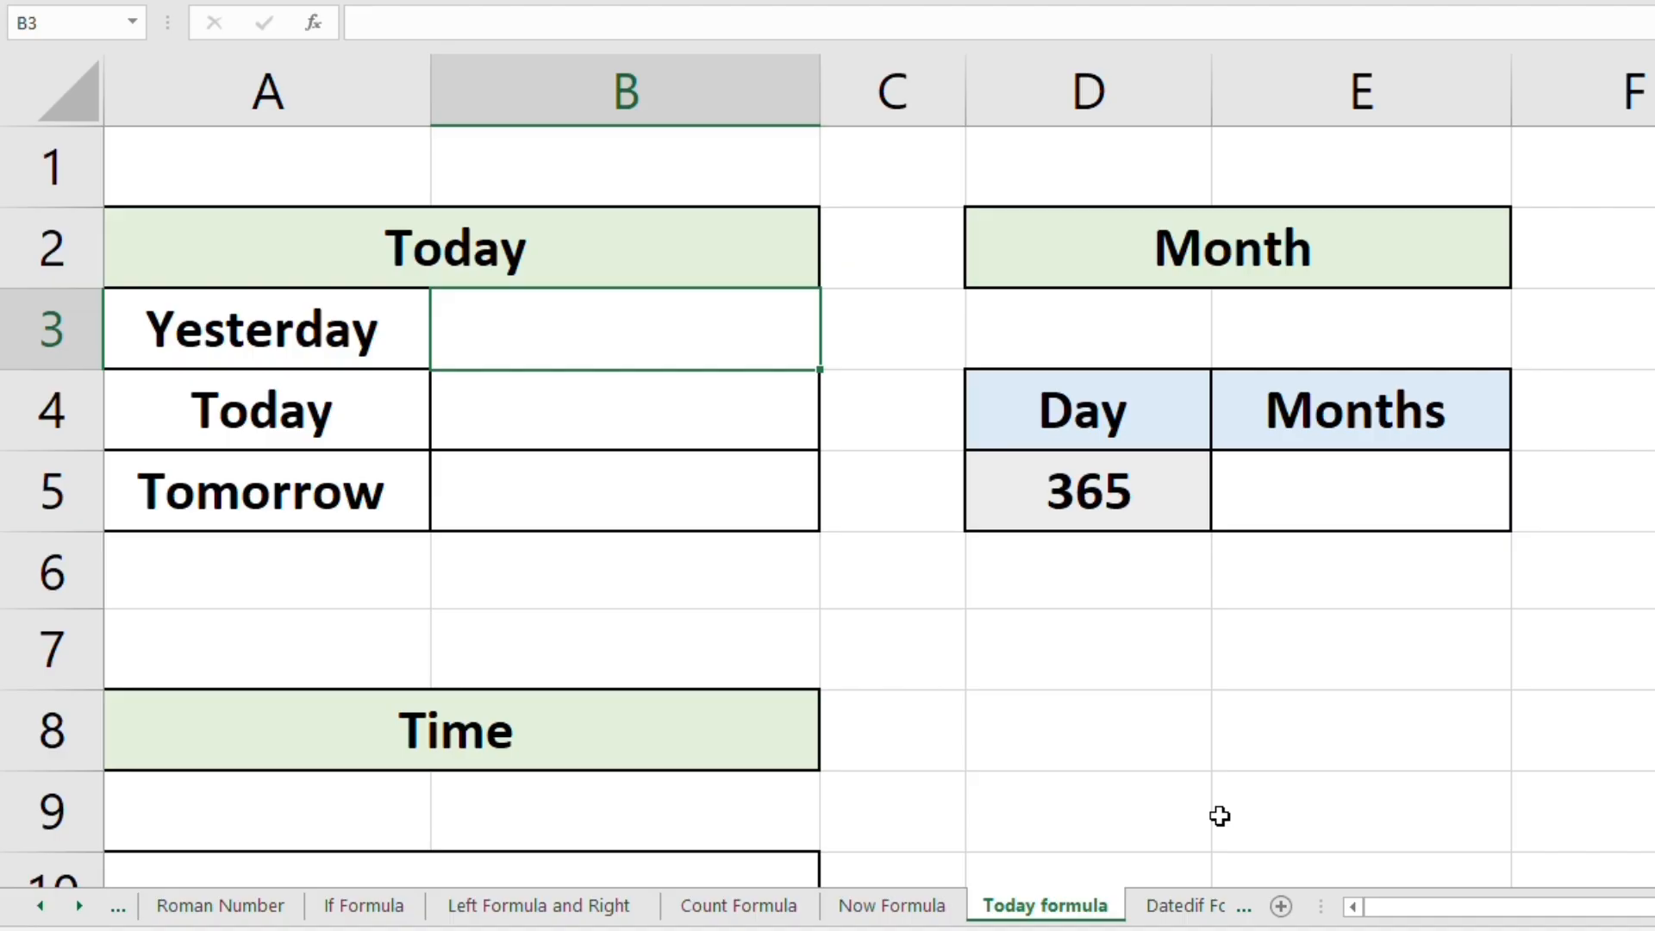
pyautogui.click(344, 262)
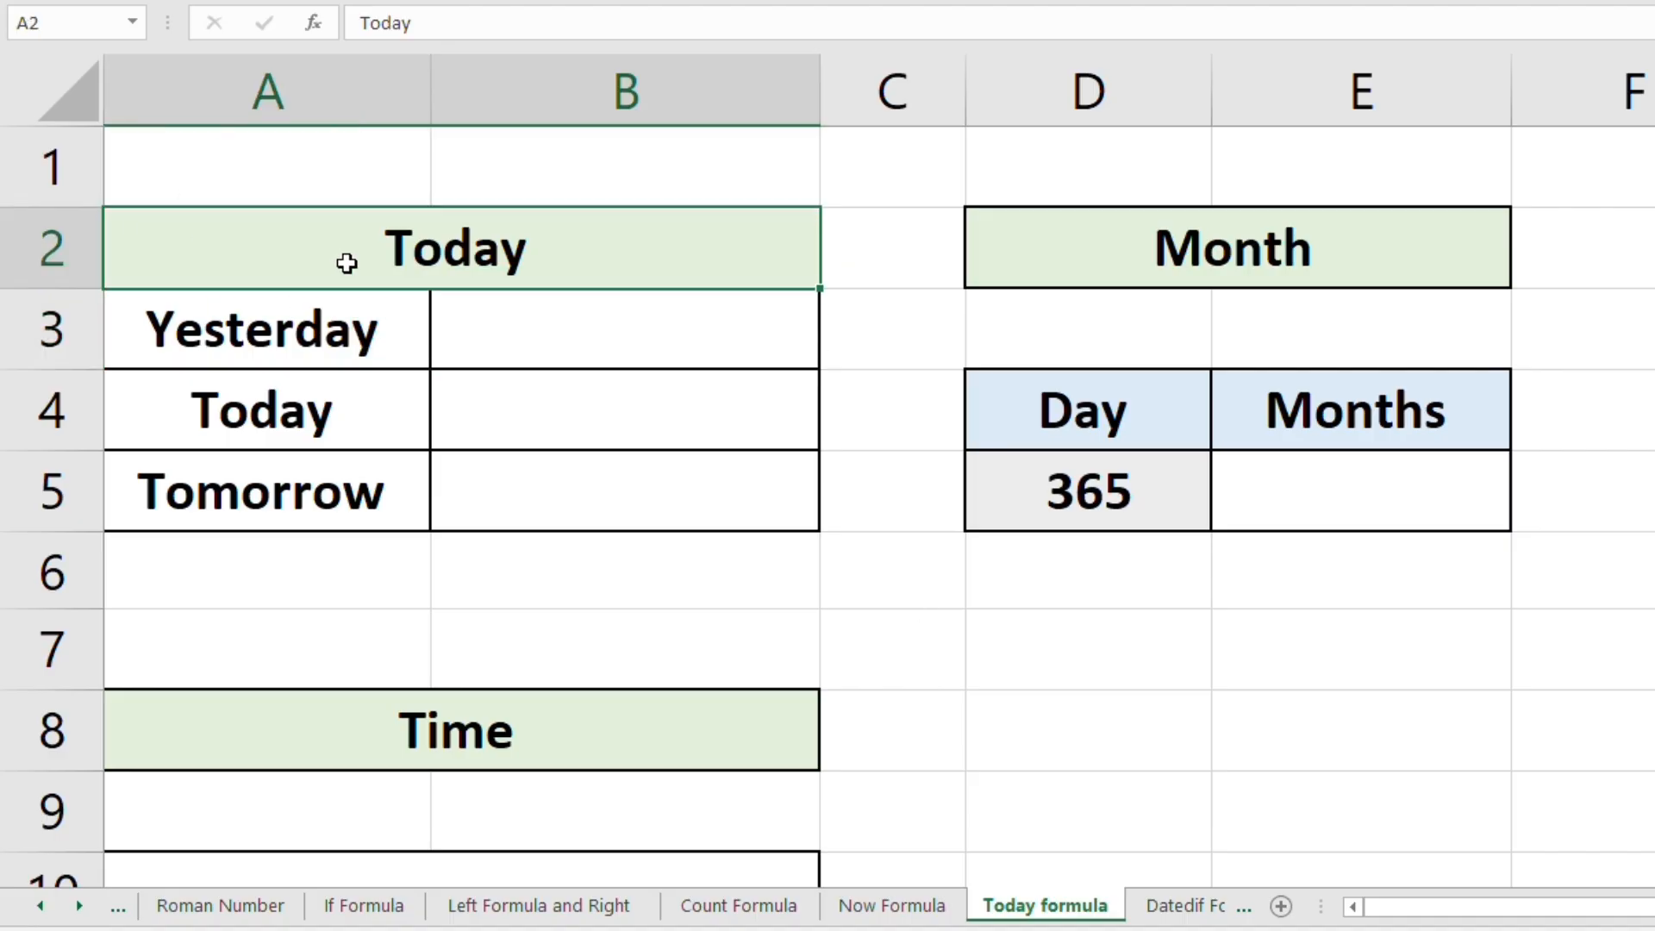
pyautogui.click(384, 336)
pyautogui.click(360, 417)
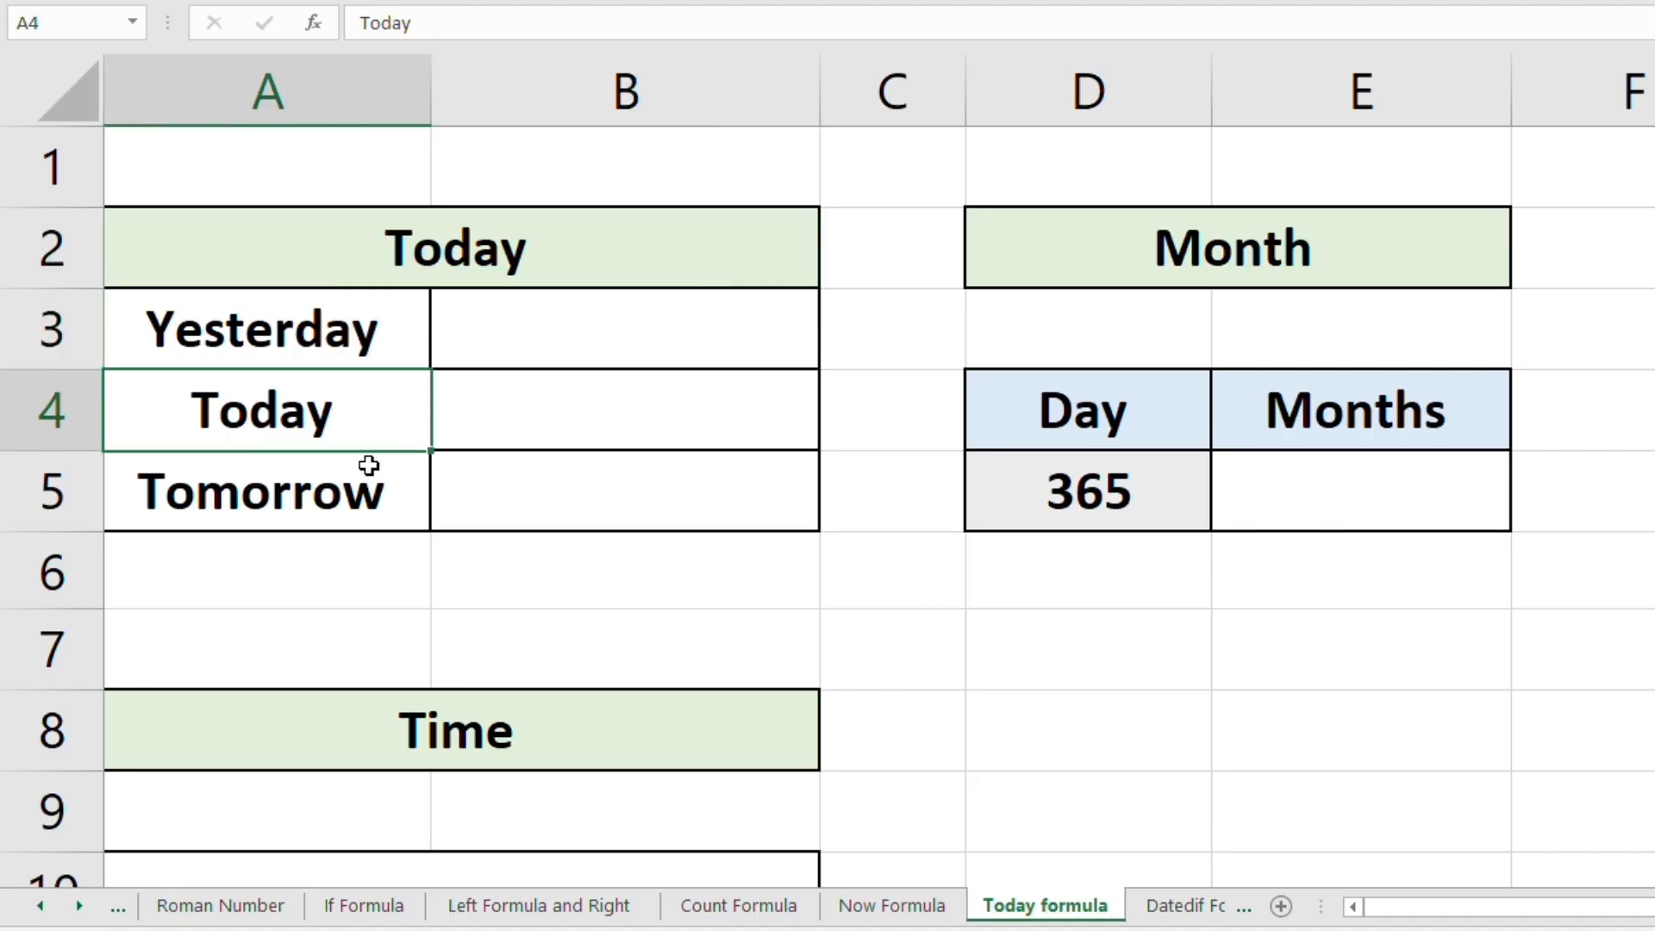
pyautogui.click(369, 469)
# Step: Enter the formula =TODAY()-1 in B3 to return yesterday's date
pyautogui.click(530, 346)
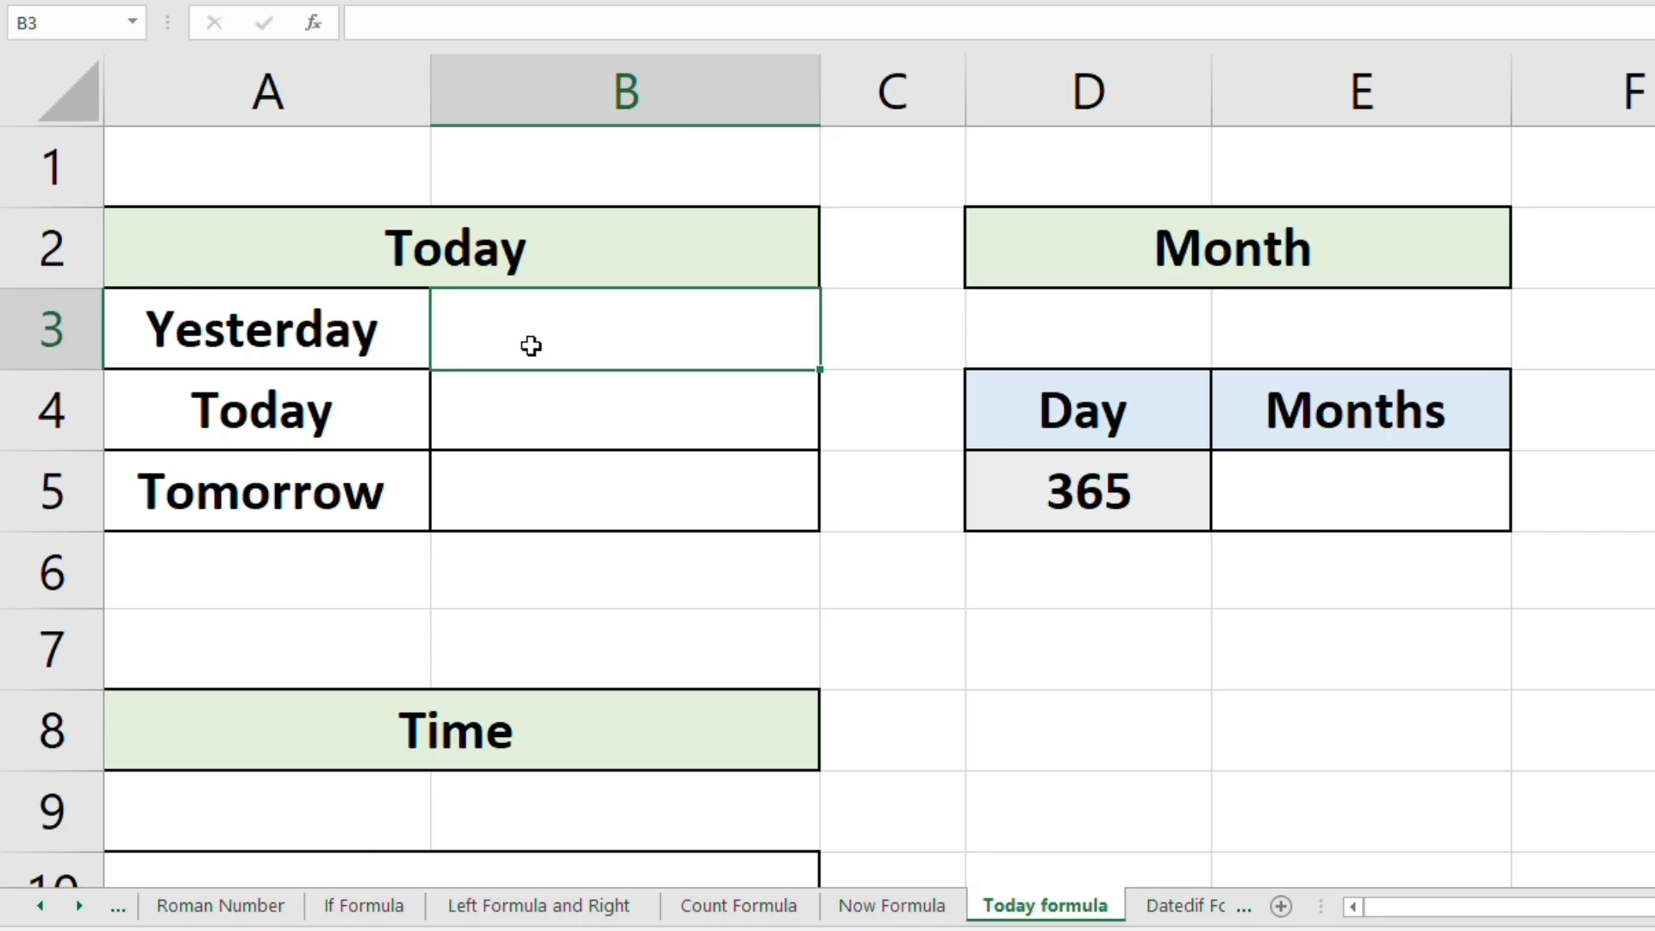
pyautogui.doubleClick(531, 346)
pyautogui.write('=toda')
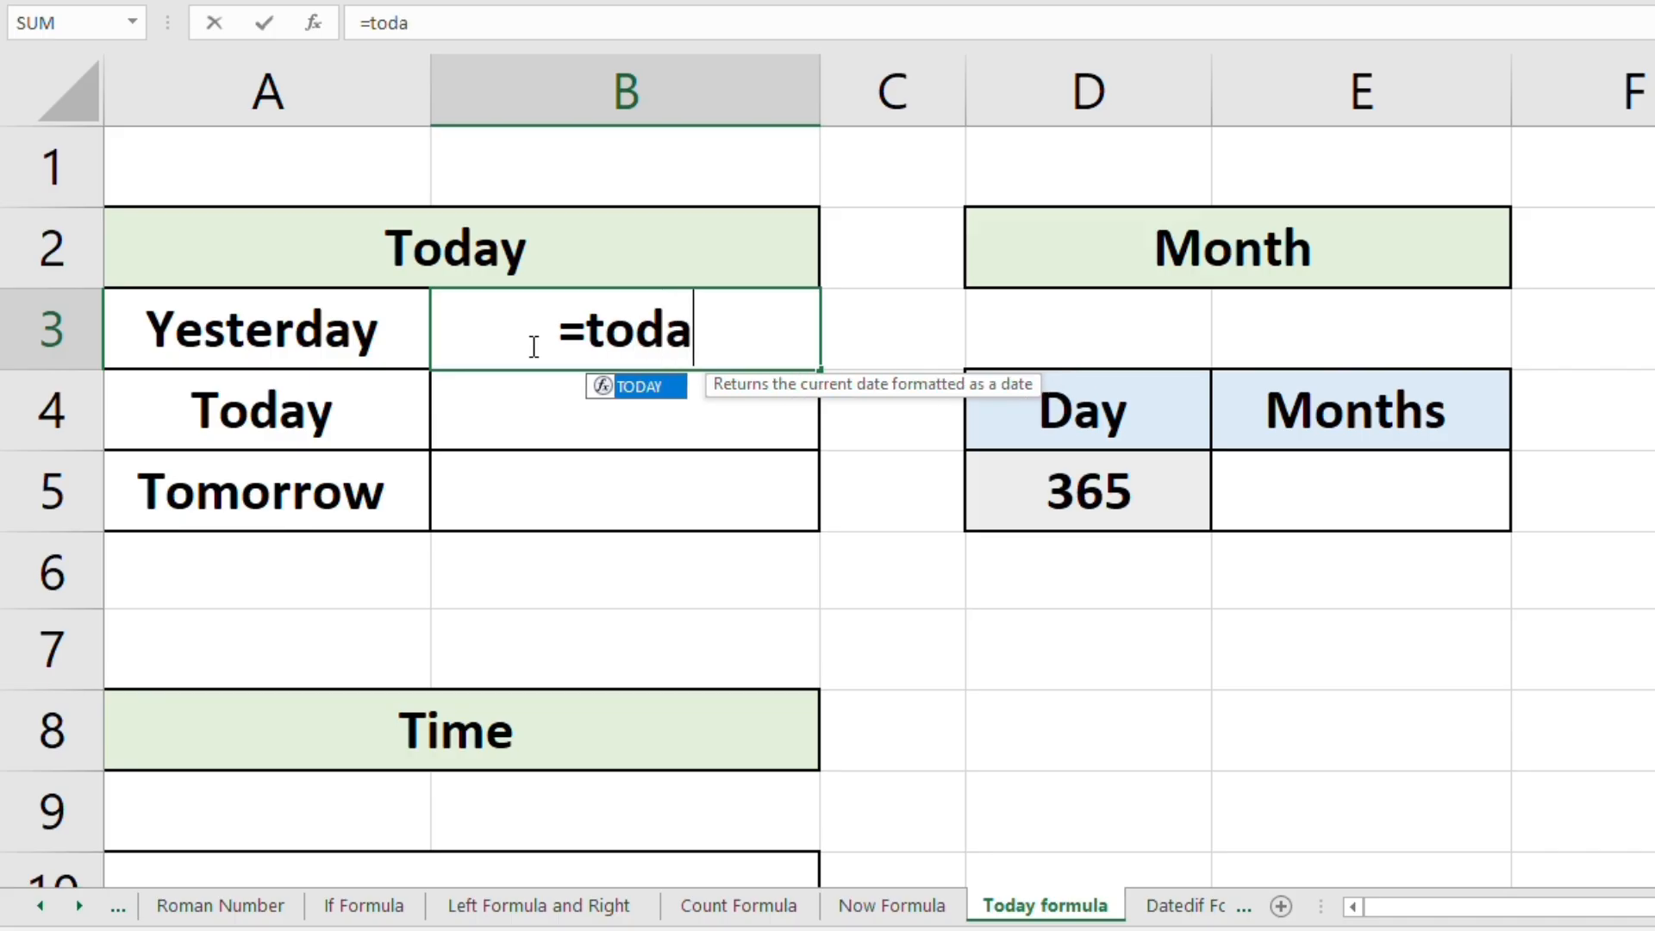
pyautogui.write('y(')
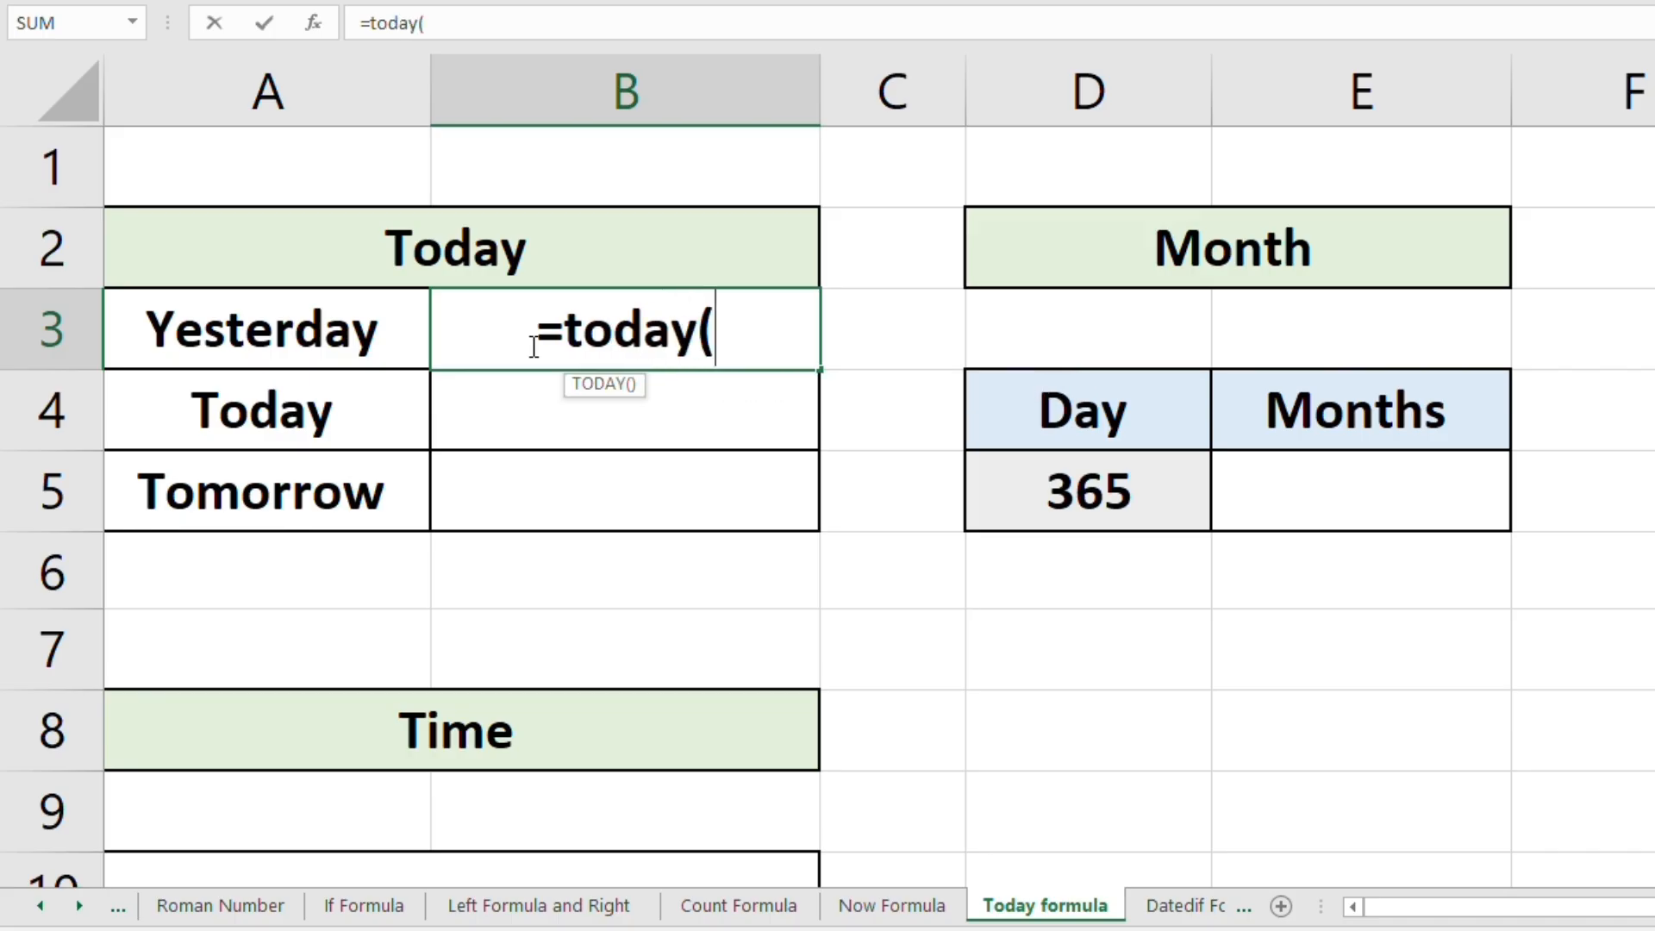
pyautogui.write(')-')
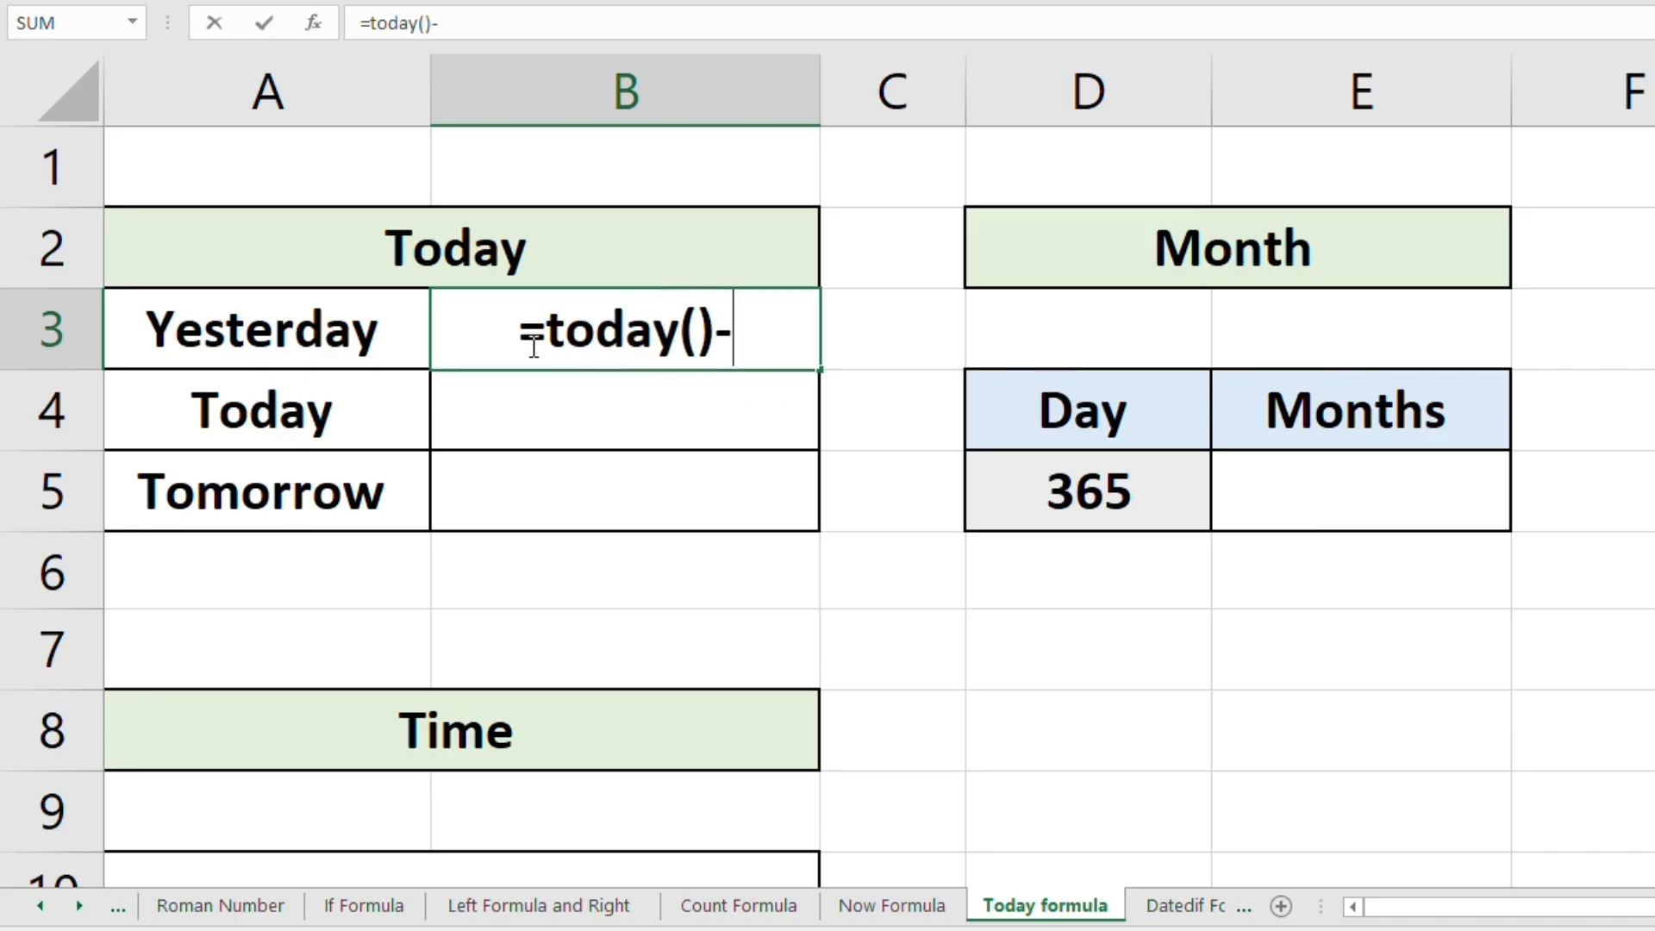
pyautogui.write('1')
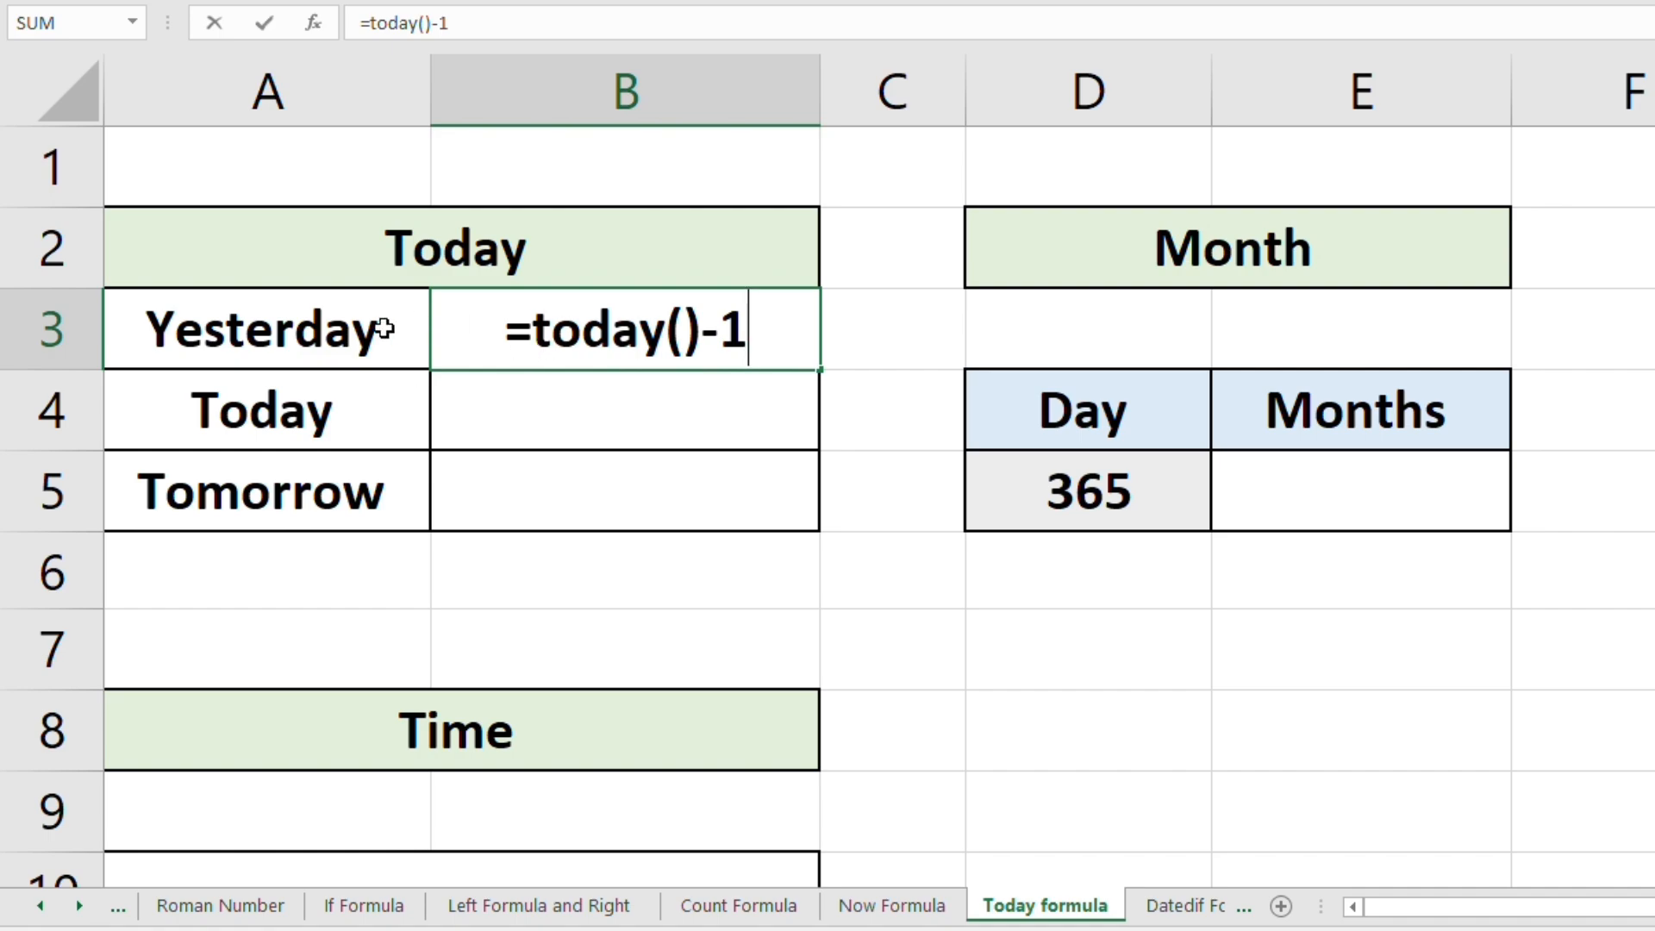
pyautogui.press('Return')
pyautogui.click(559, 312)
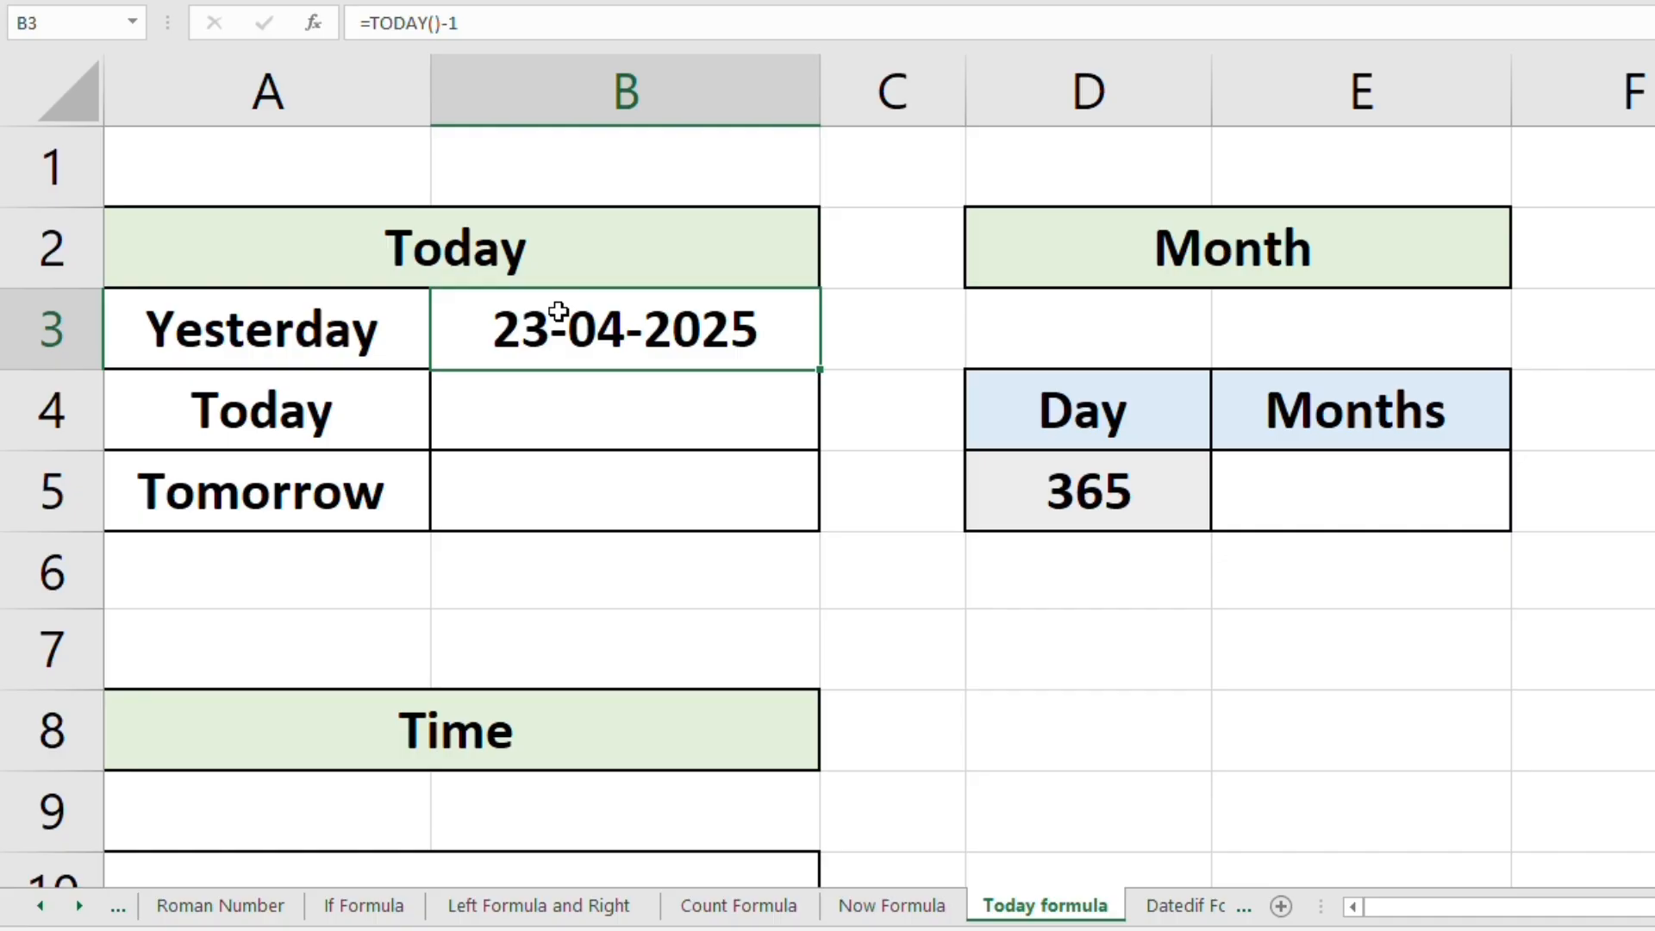
# Step: Enter the formula =TODAY() in B4 to return the current date
pyautogui.click(552, 418)
pyautogui.write('=')
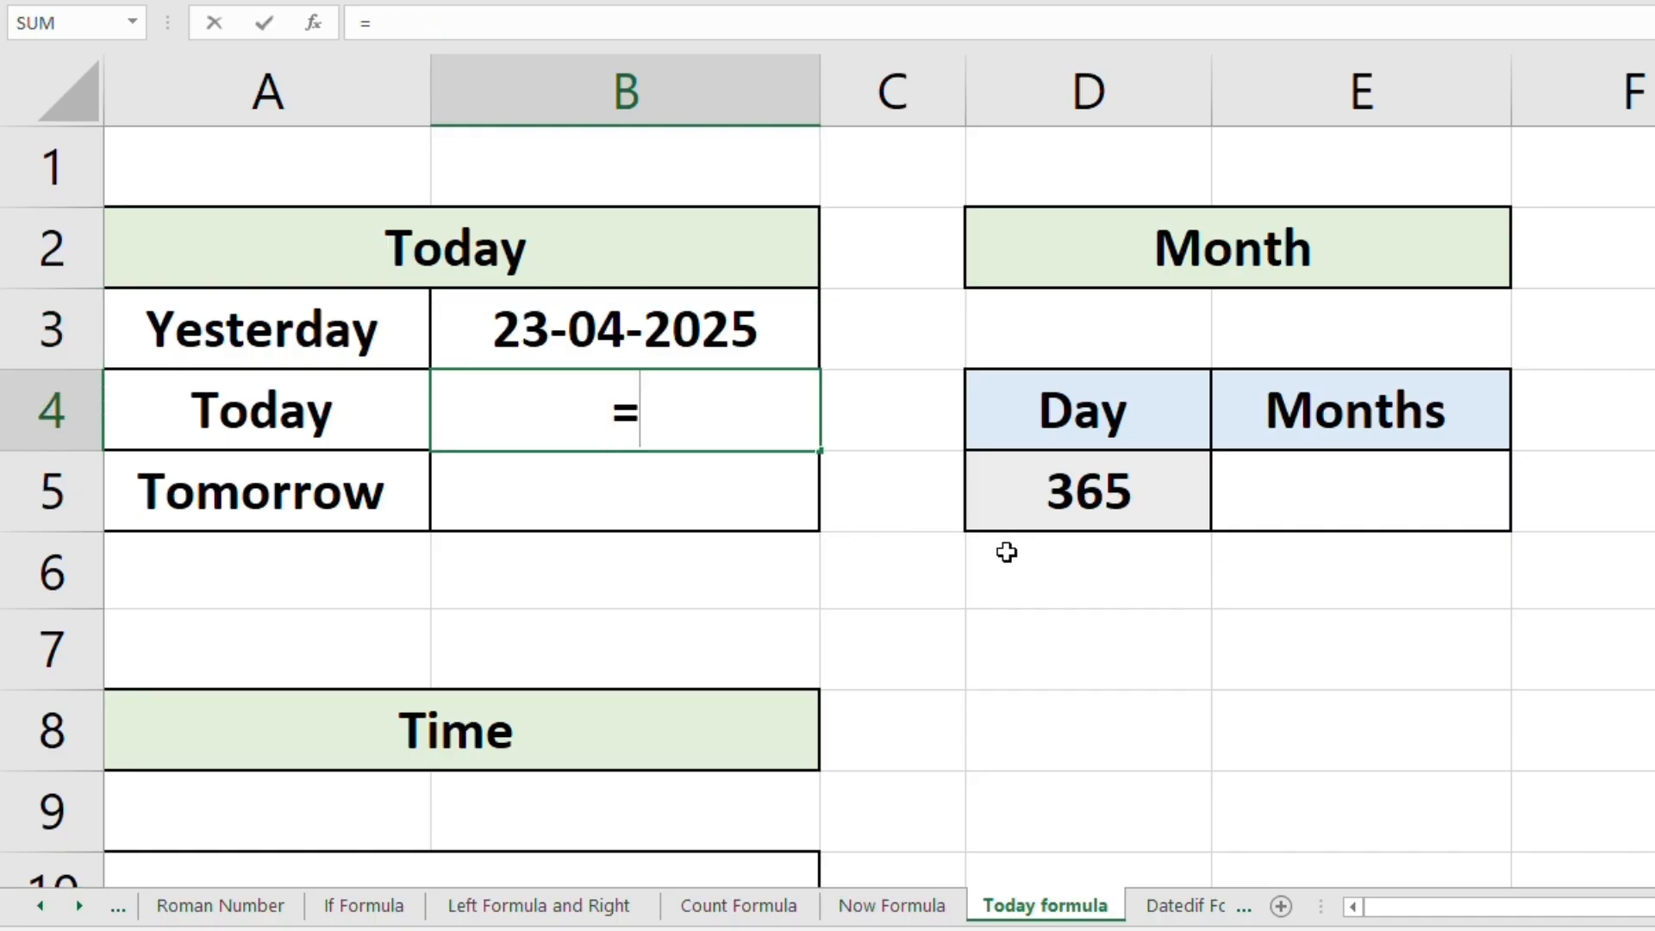
pyautogui.write('tofd')
pyautogui.press('BackSpace')
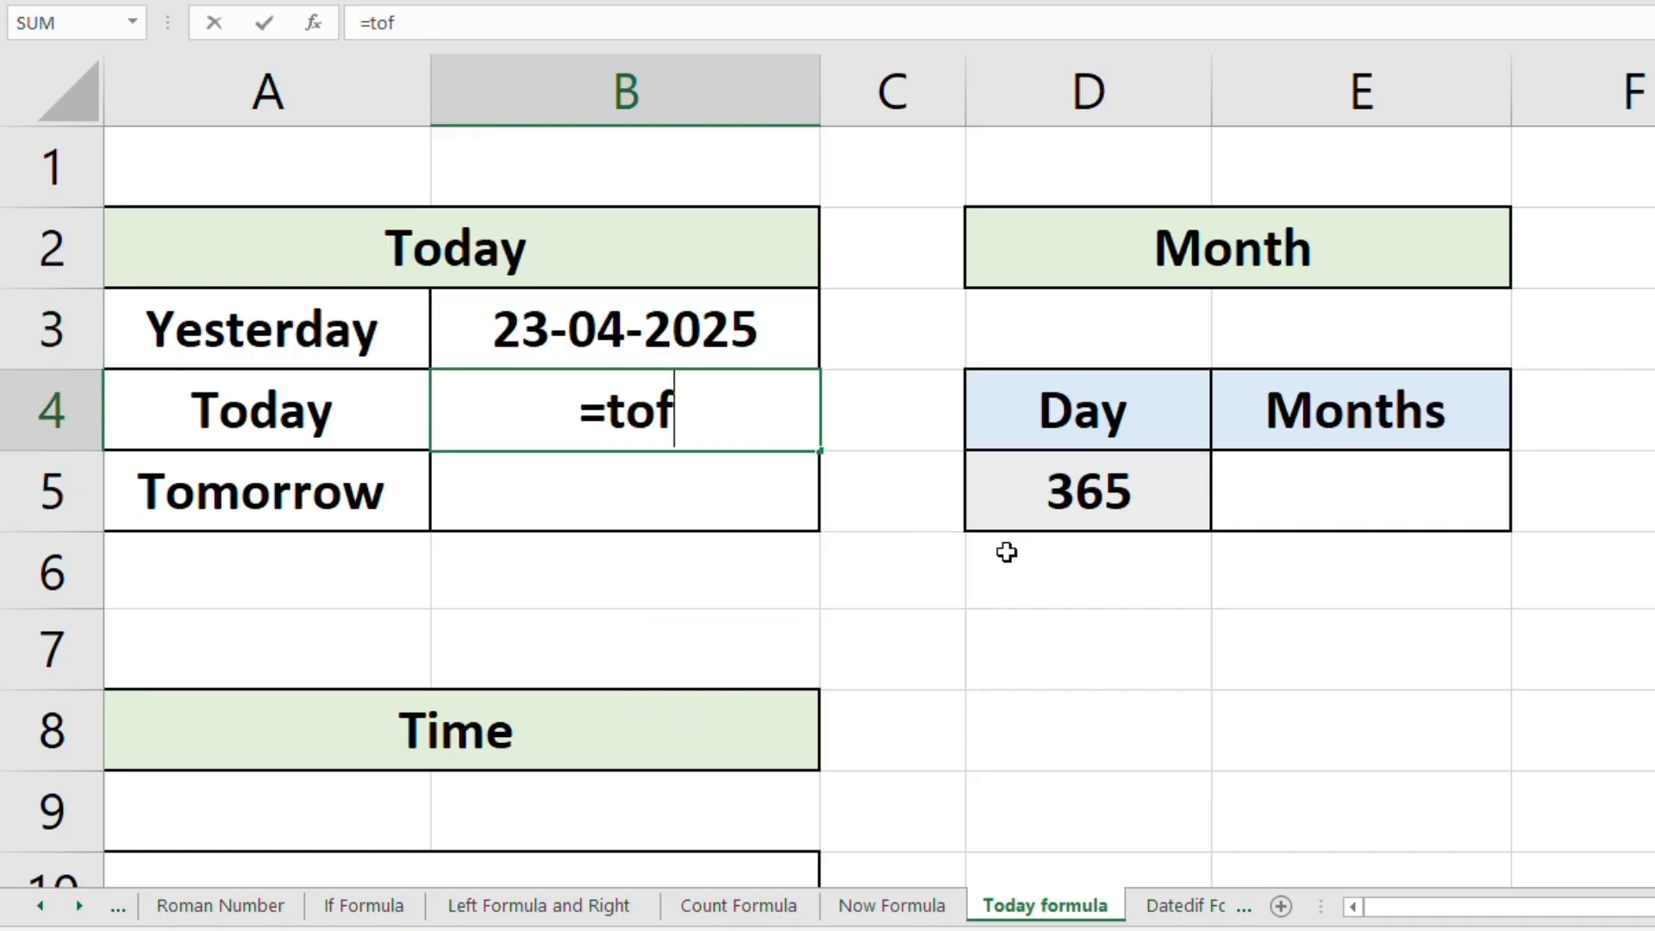
pyautogui.press('BackSpace')
pyautogui.write('day')
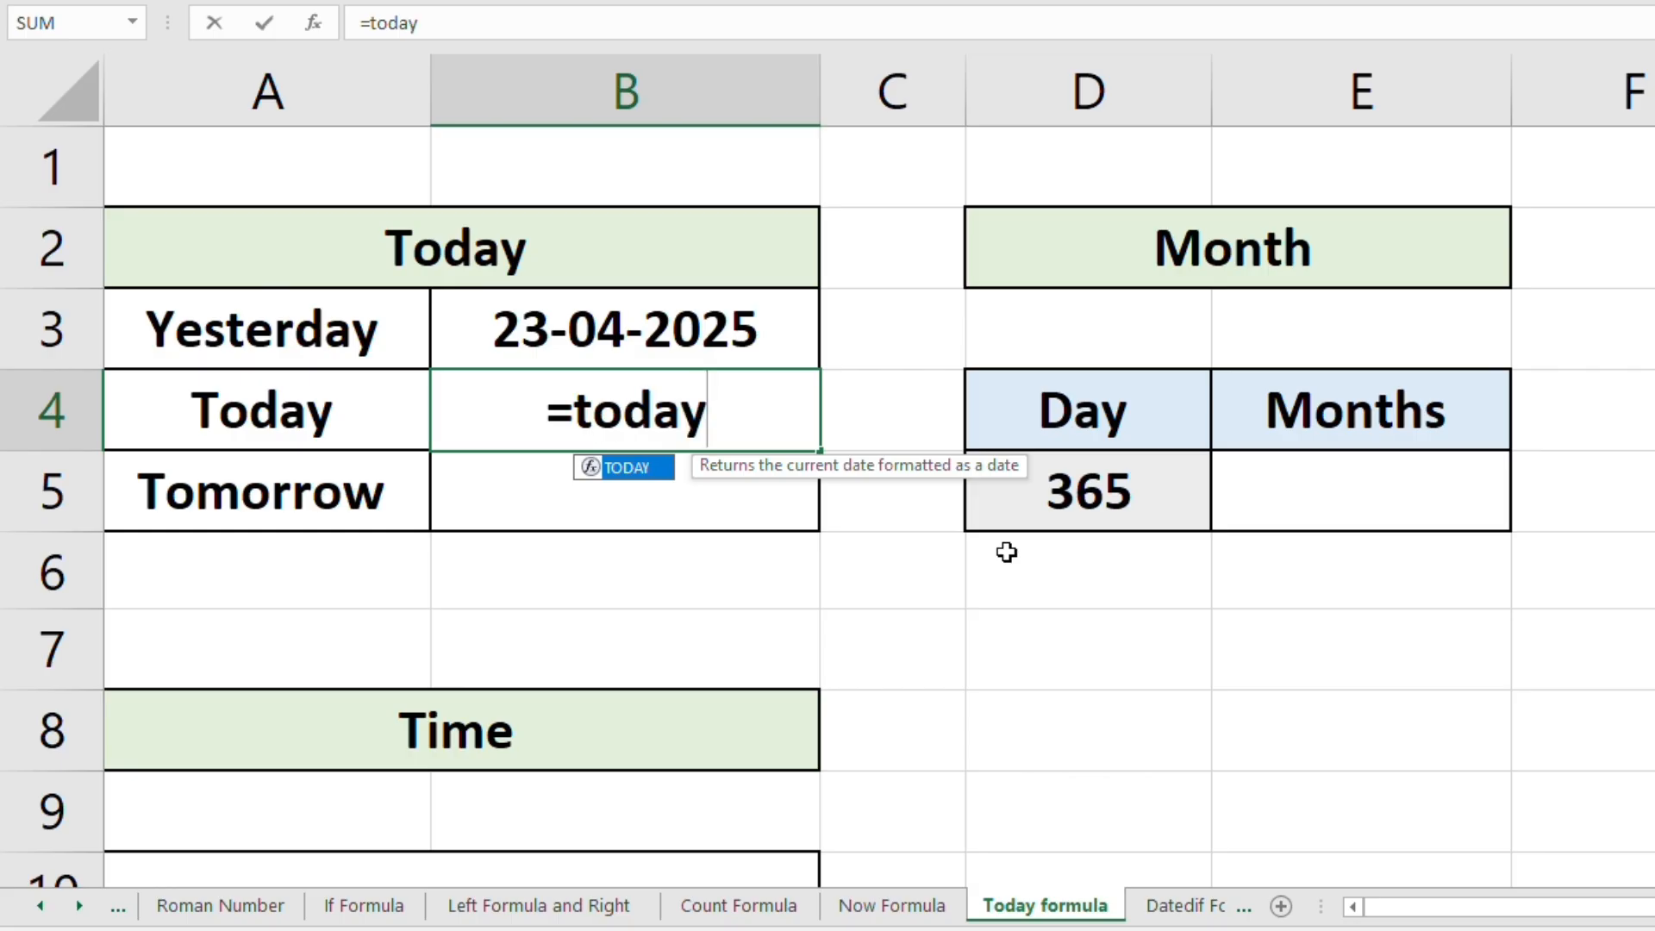
pyautogui.write('()')
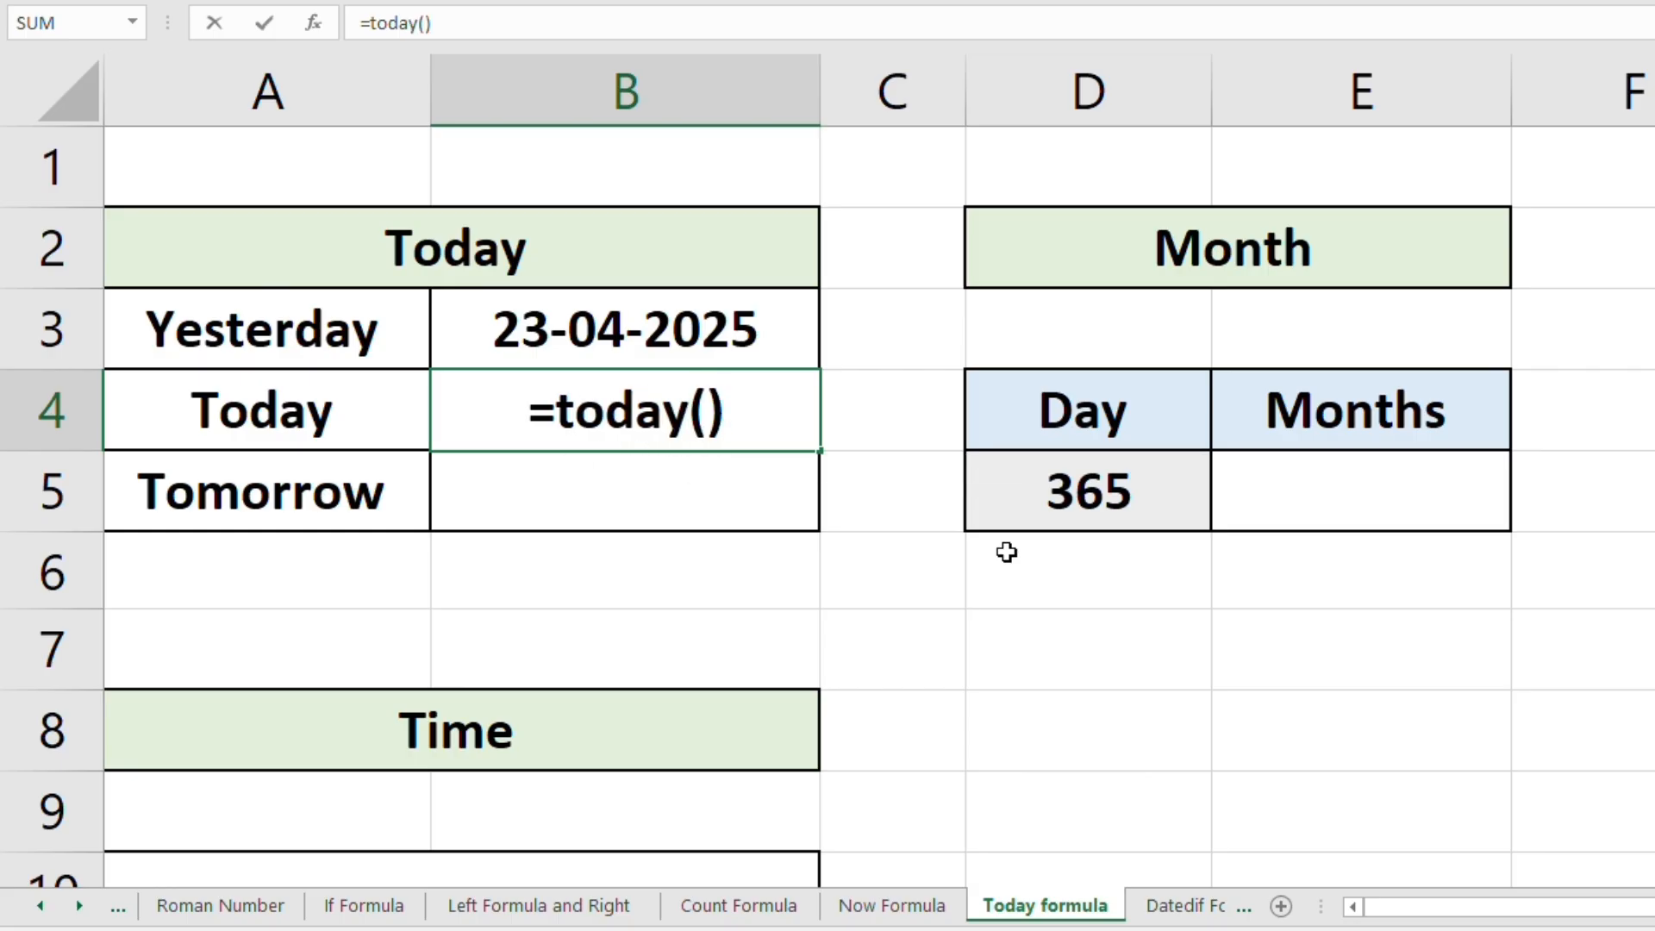
pyautogui.press('Return')
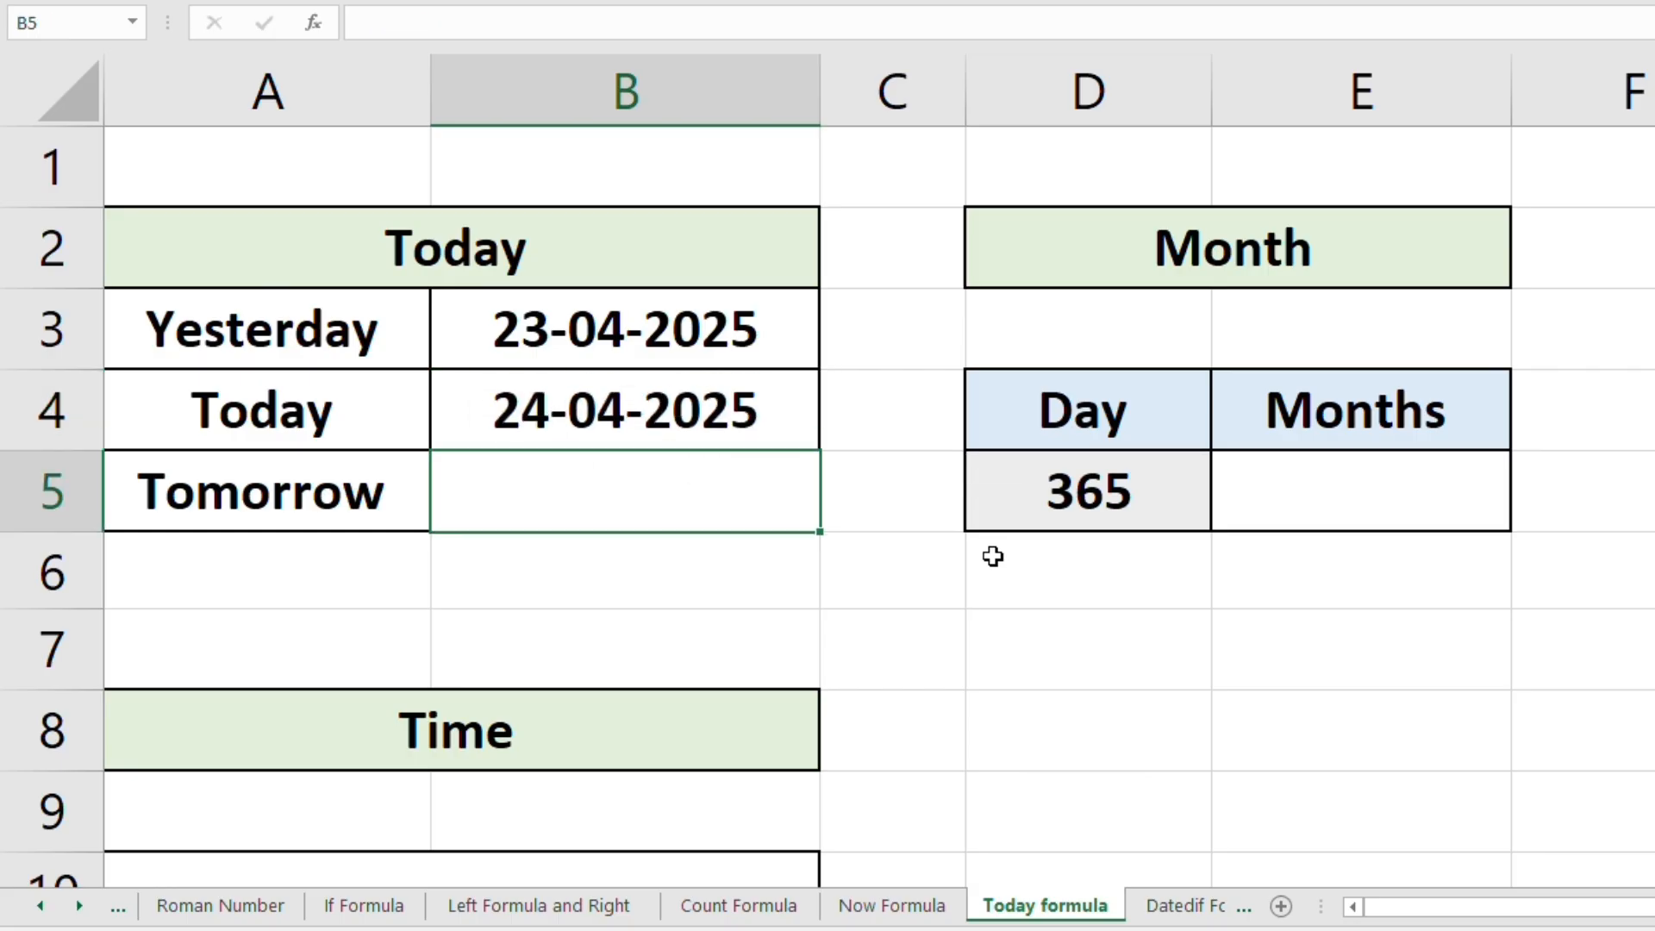
pyautogui.click(705, 411)
# Step: Enter the formula =TODAY()+1 in B5 to return tomorrow's date
pyautogui.click(707, 484)
pyautogui.write('=today')
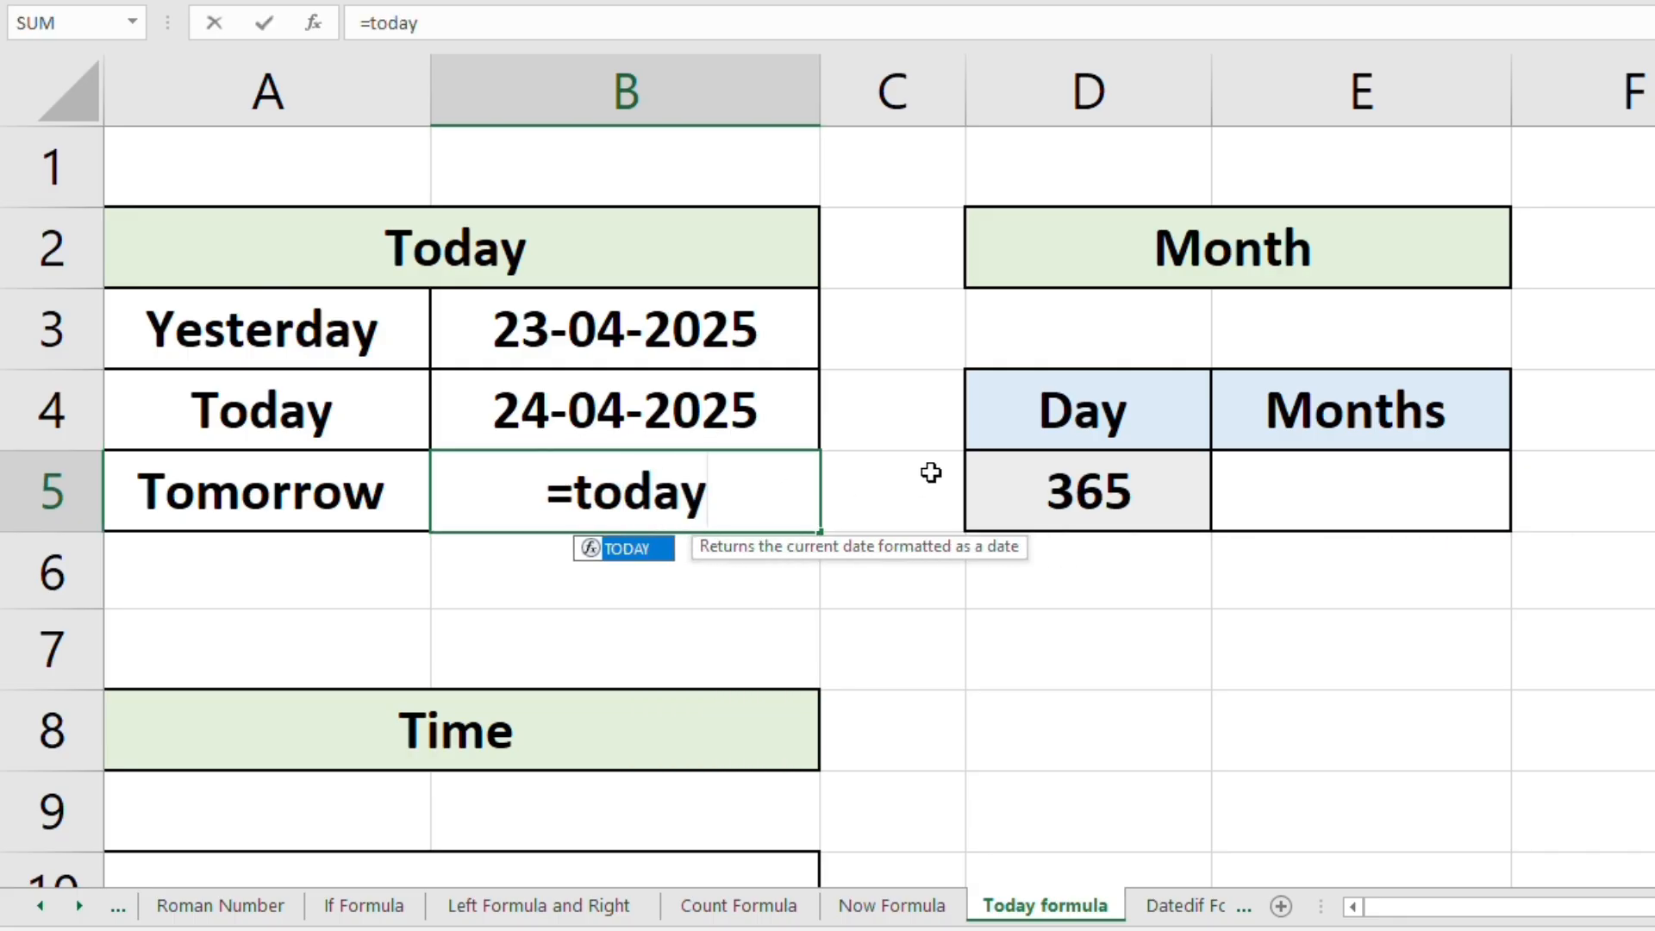
pyautogui.write('()')
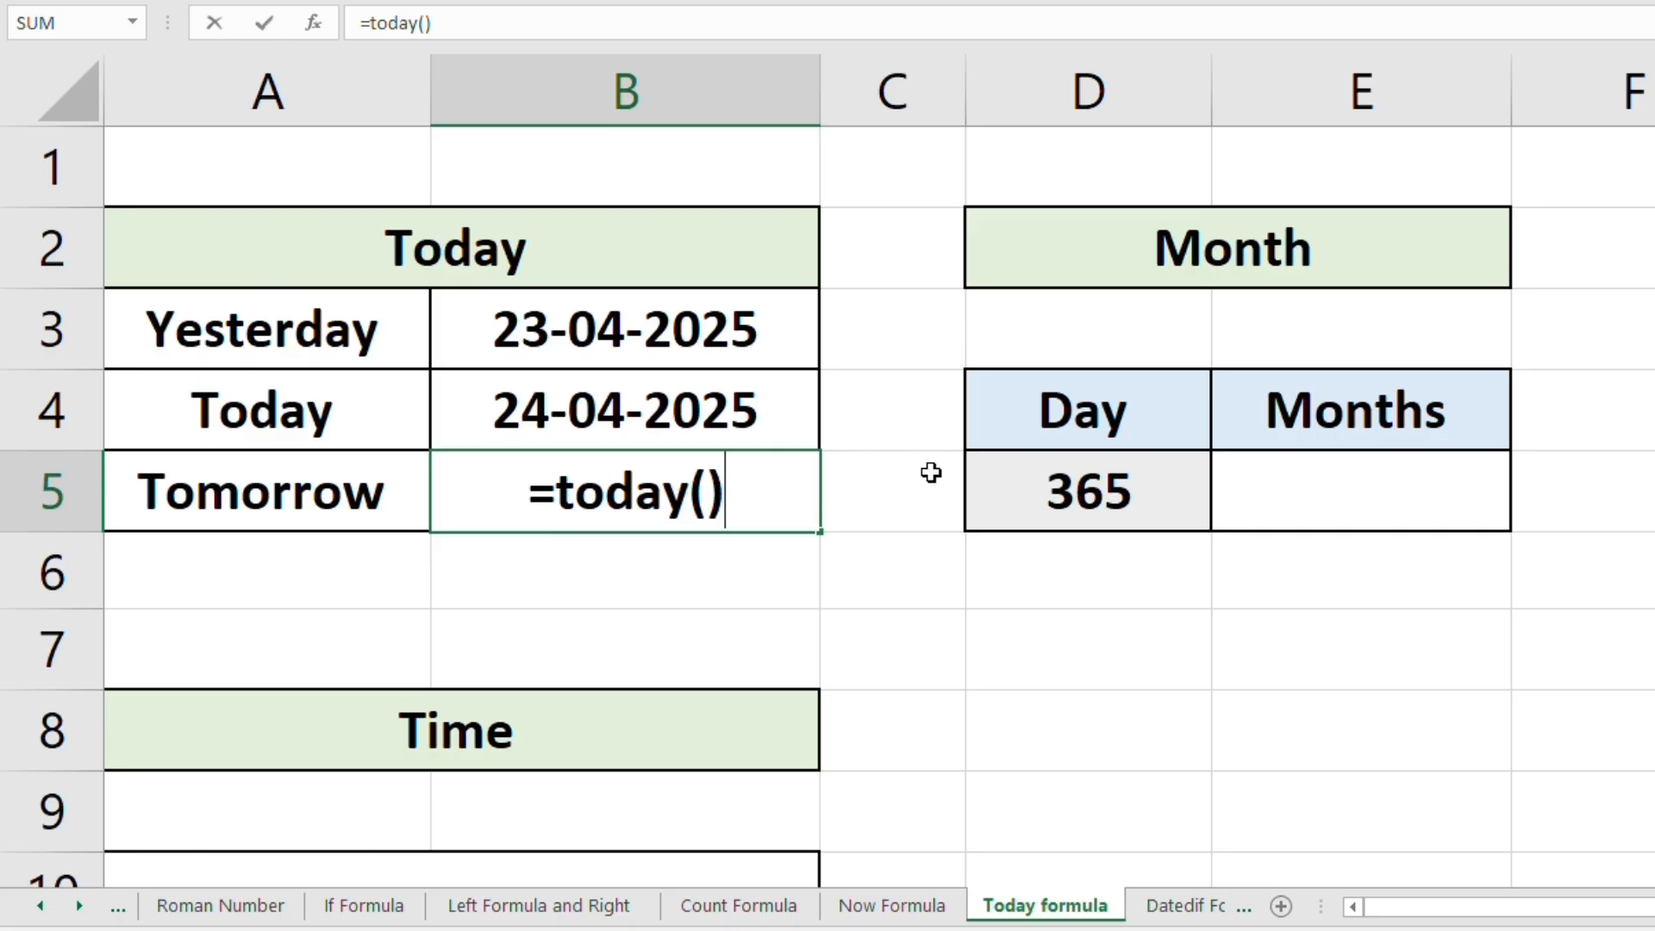
pyautogui.write('+1')
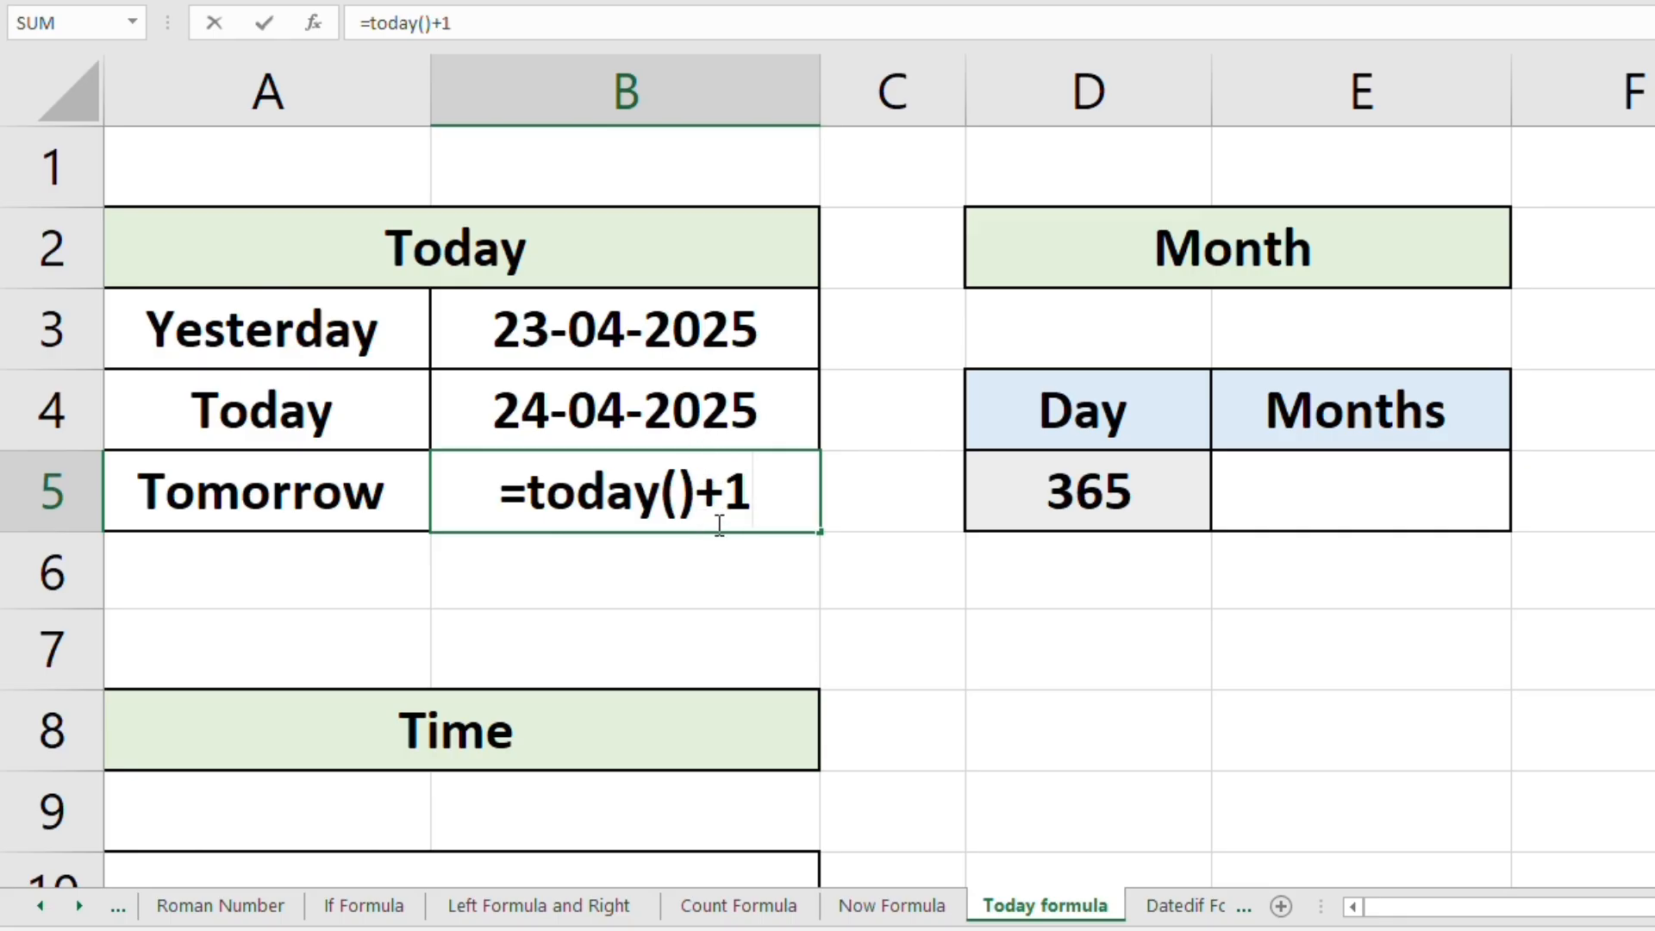
pyautogui.press('Return')
pyautogui.click(748, 487)
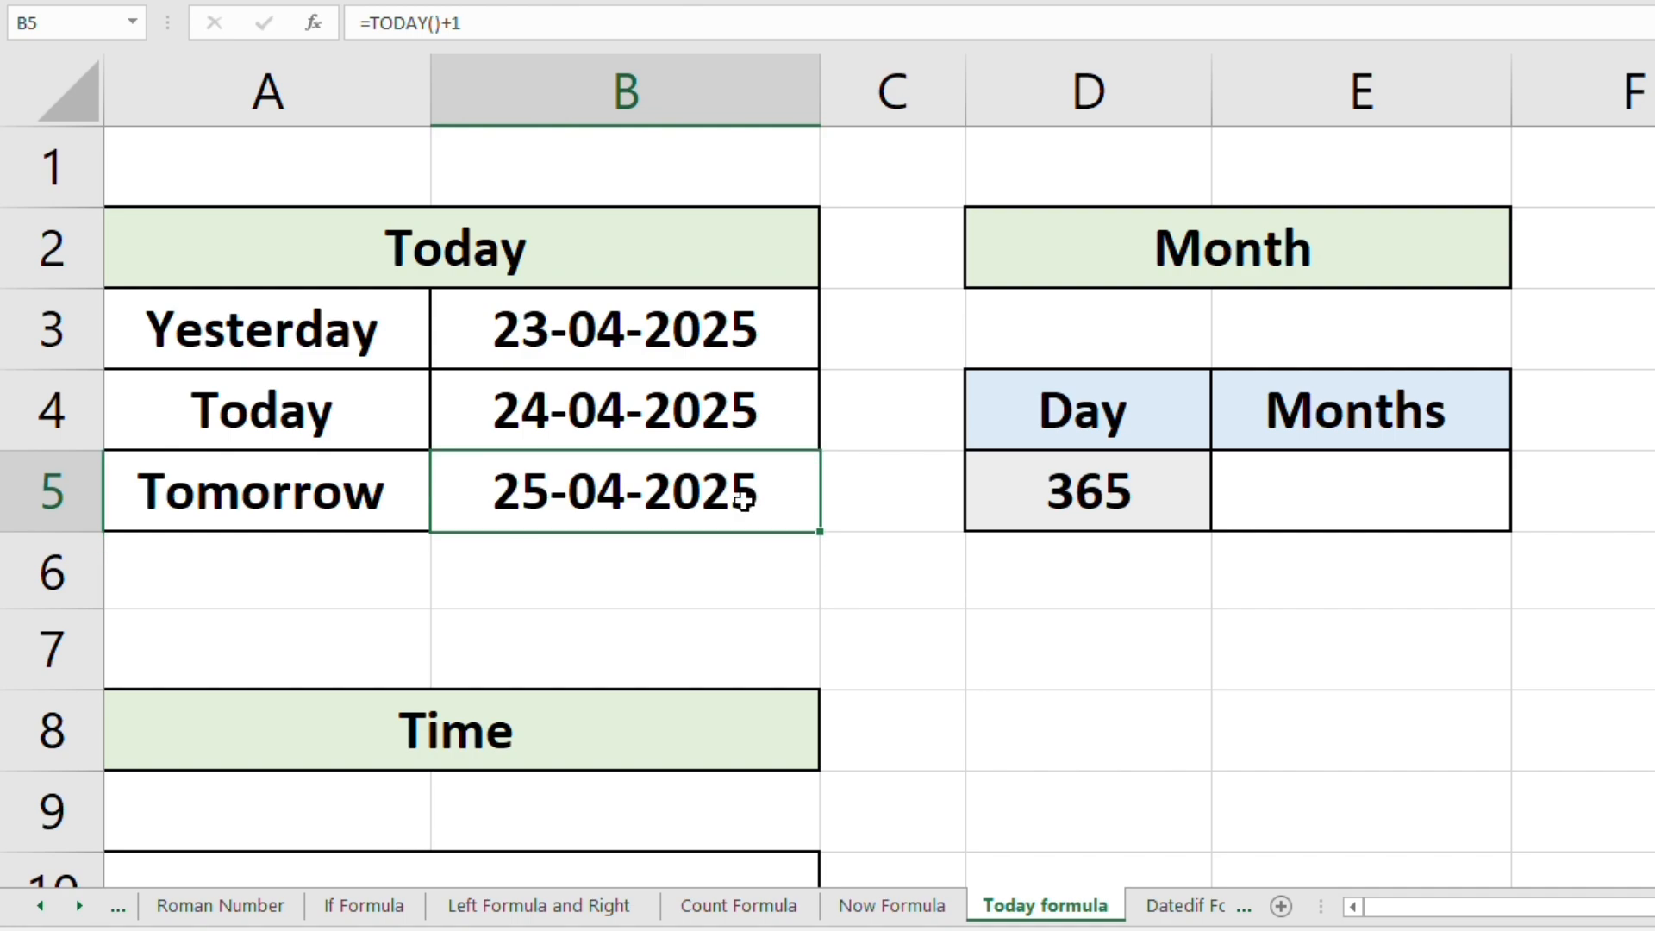
pyautogui.click(907, 569)
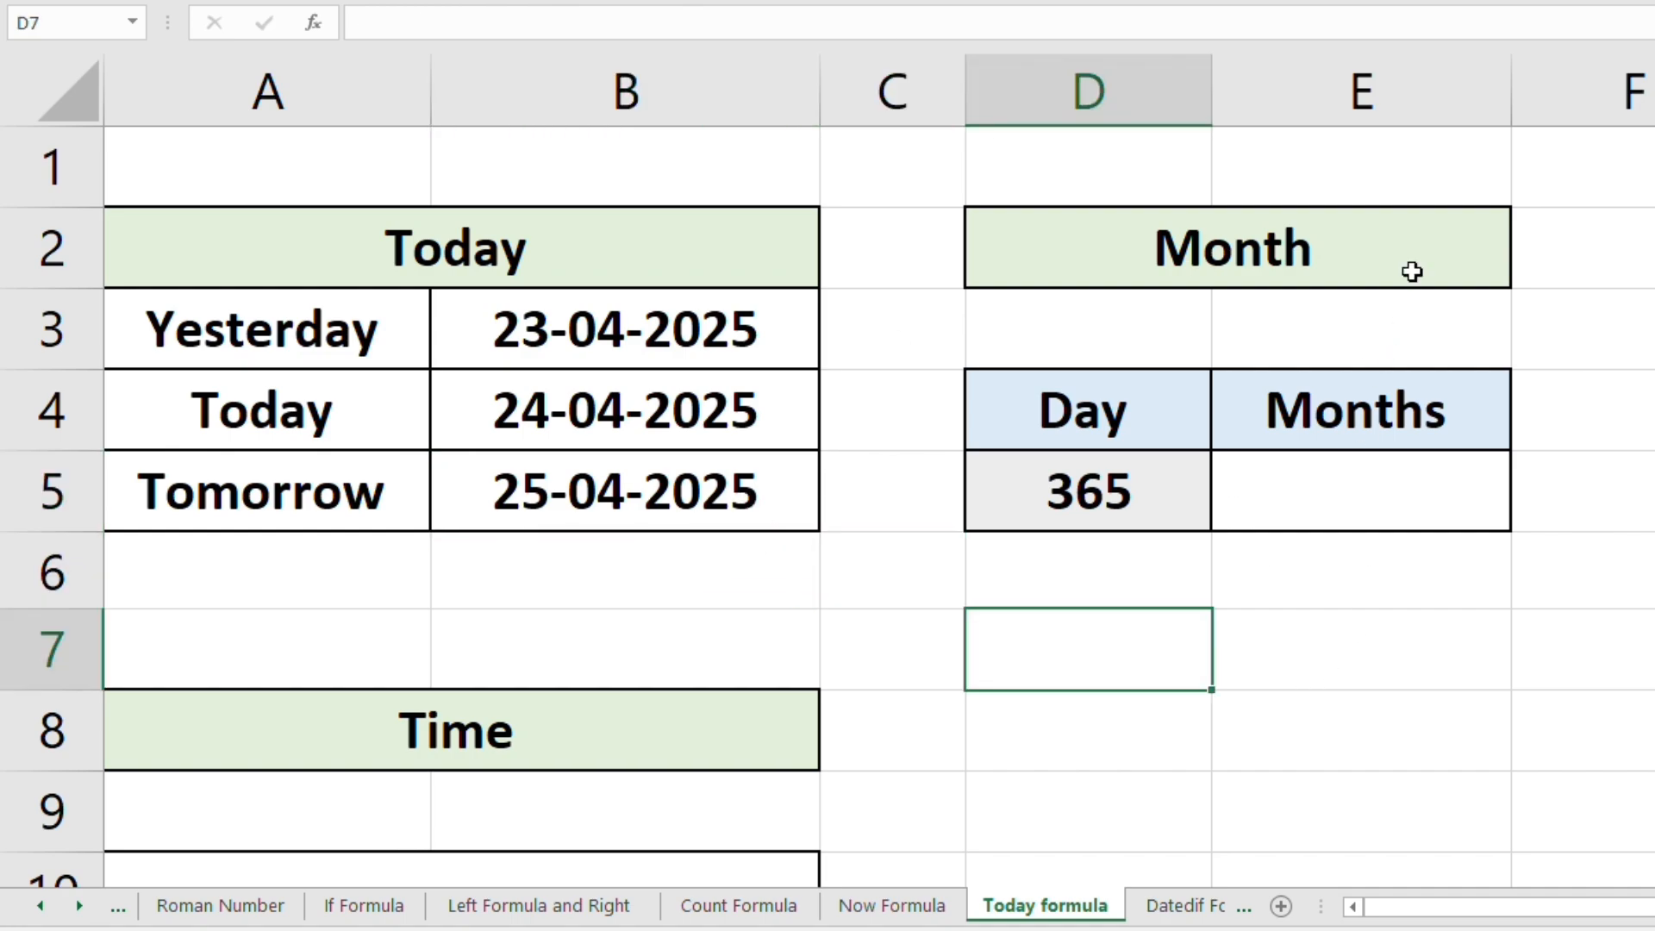
# Step: Examine the Month table, covering the Day value in D5 and the Months cell E5
pyautogui.click(1389, 280)
pyautogui.click(1156, 496)
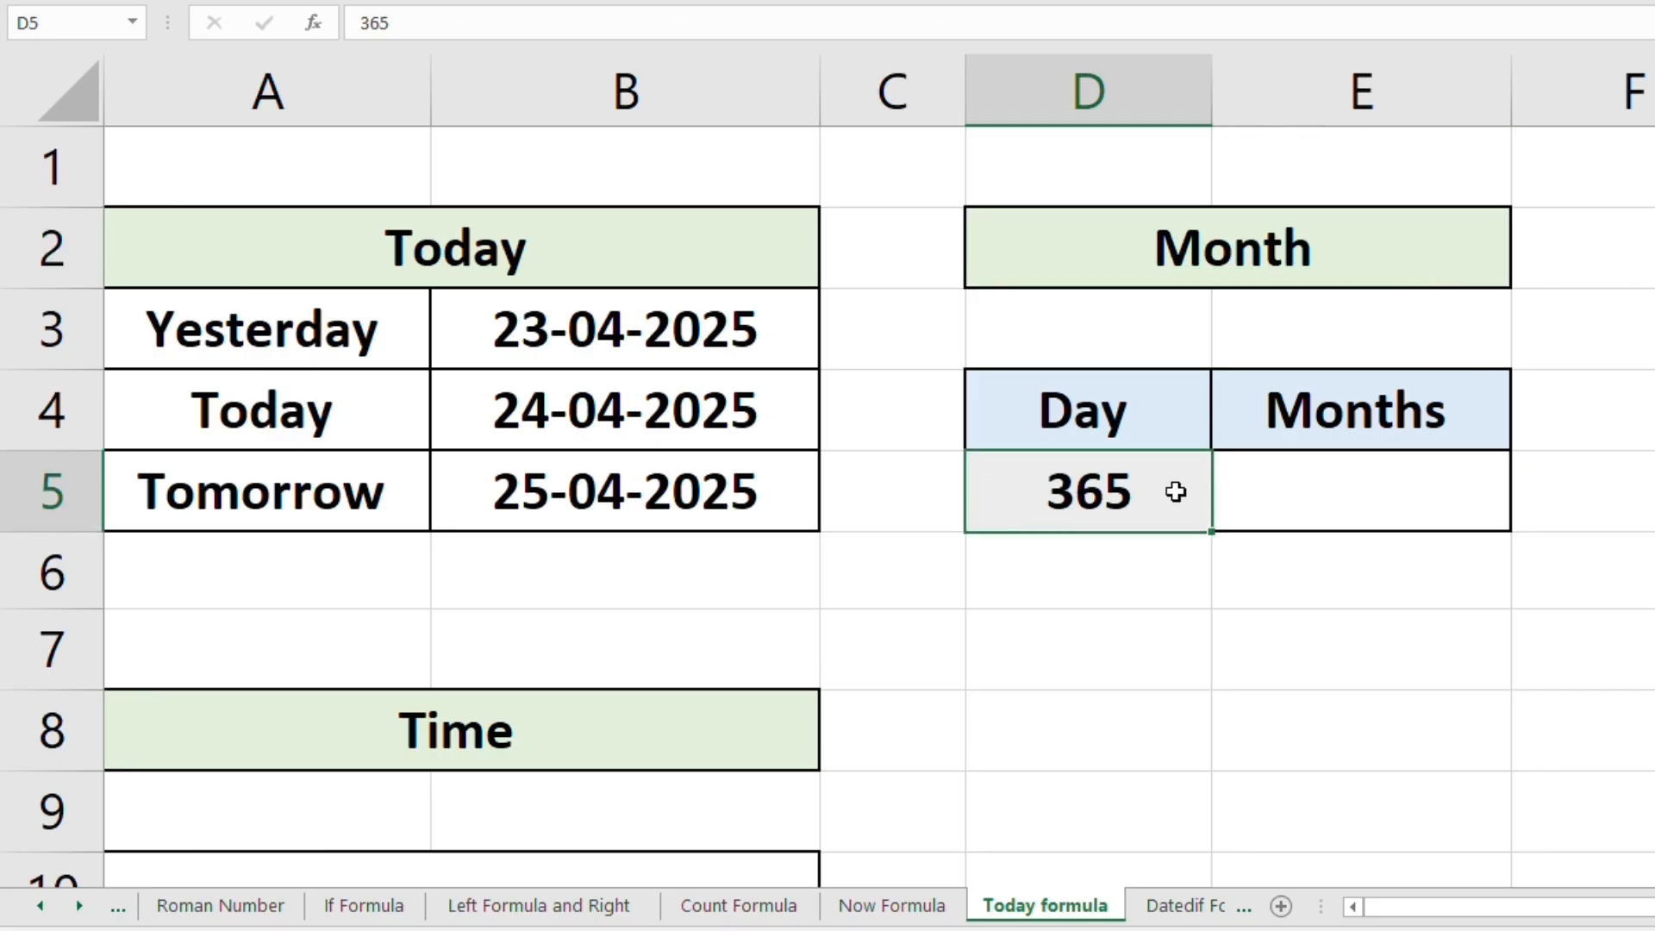
pyautogui.click(1258, 483)
pyautogui.moveTo(1160, 430); pyautogui.dragTo(1145, 491)
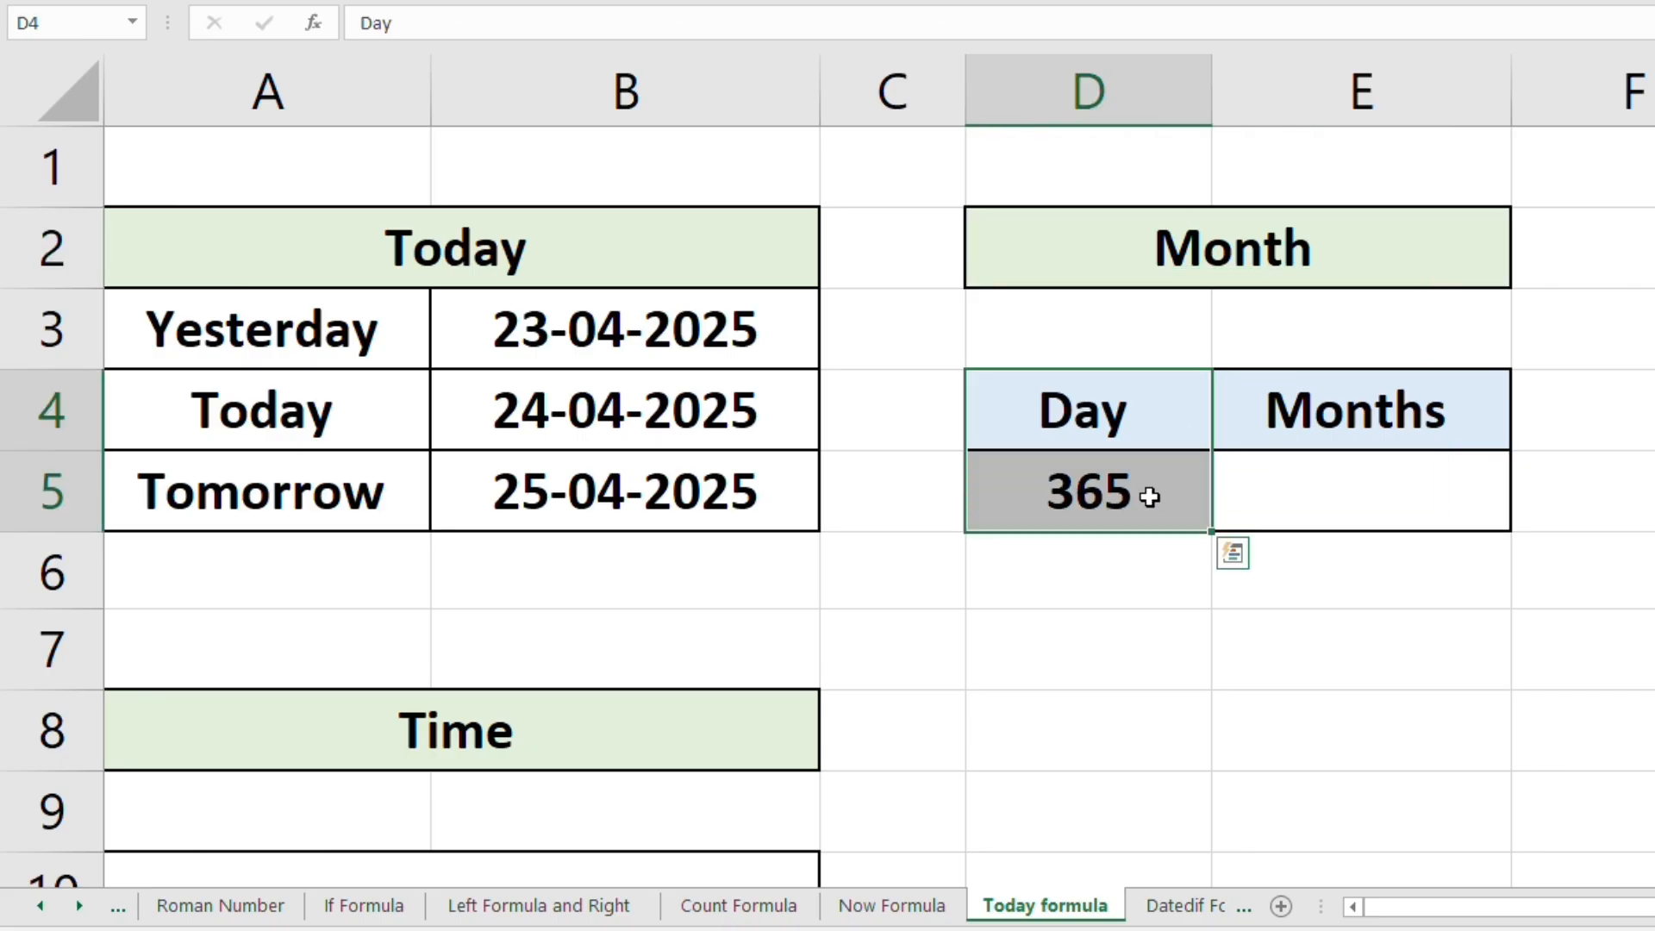
pyautogui.click(1285, 491)
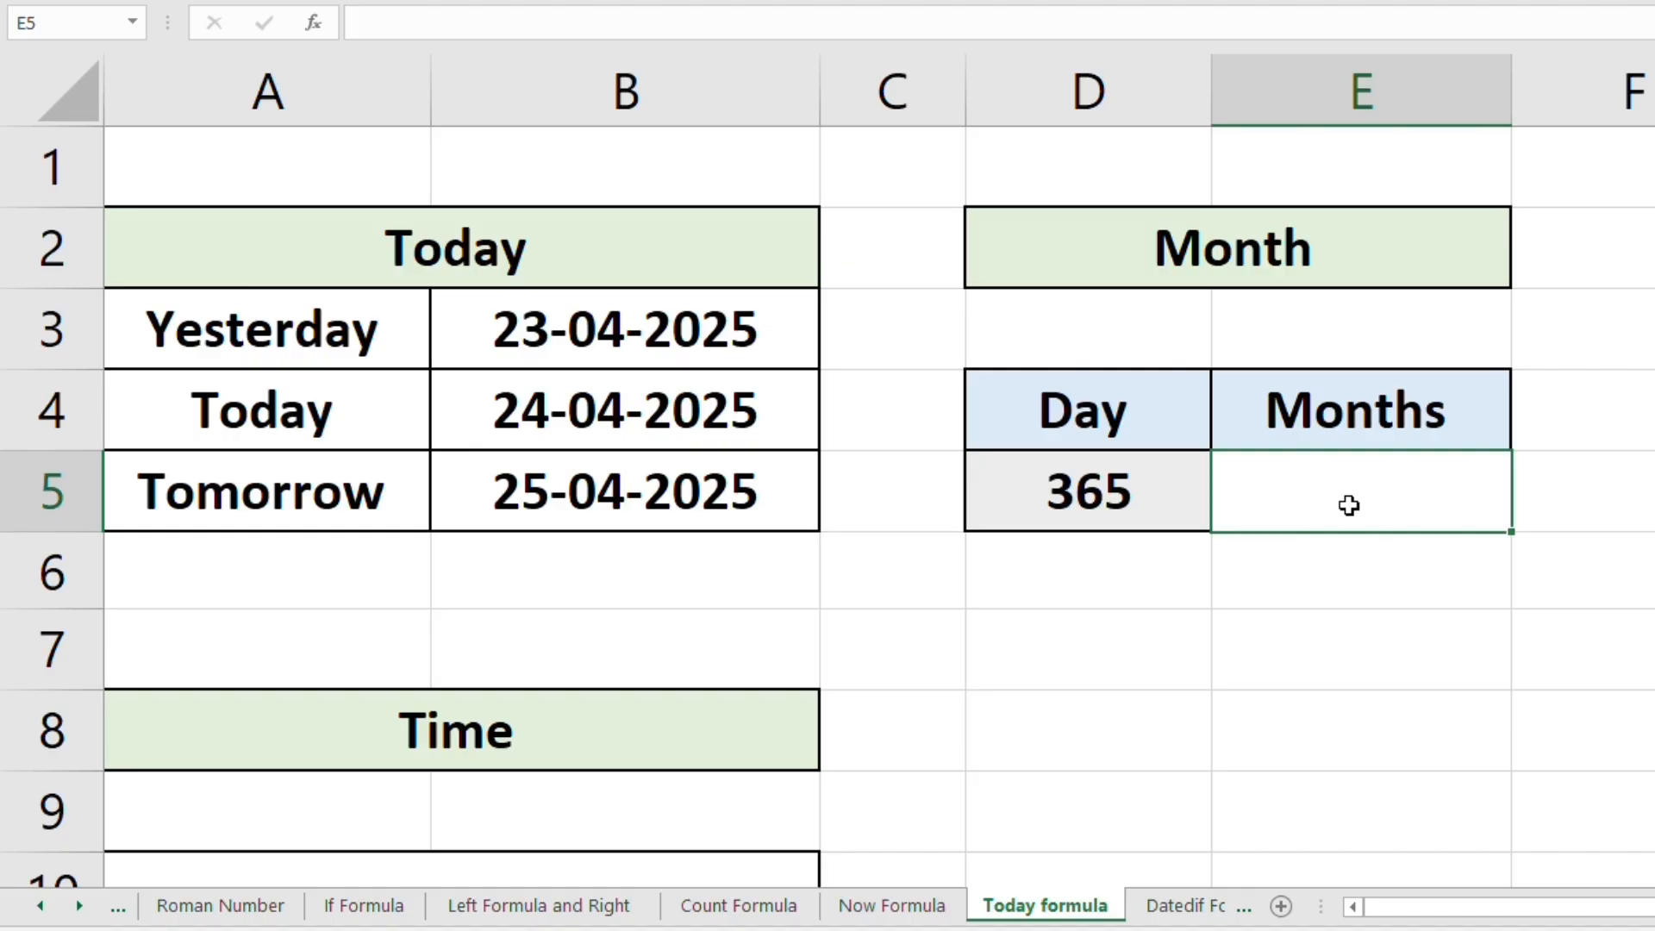
pyautogui.click(1515, 685)
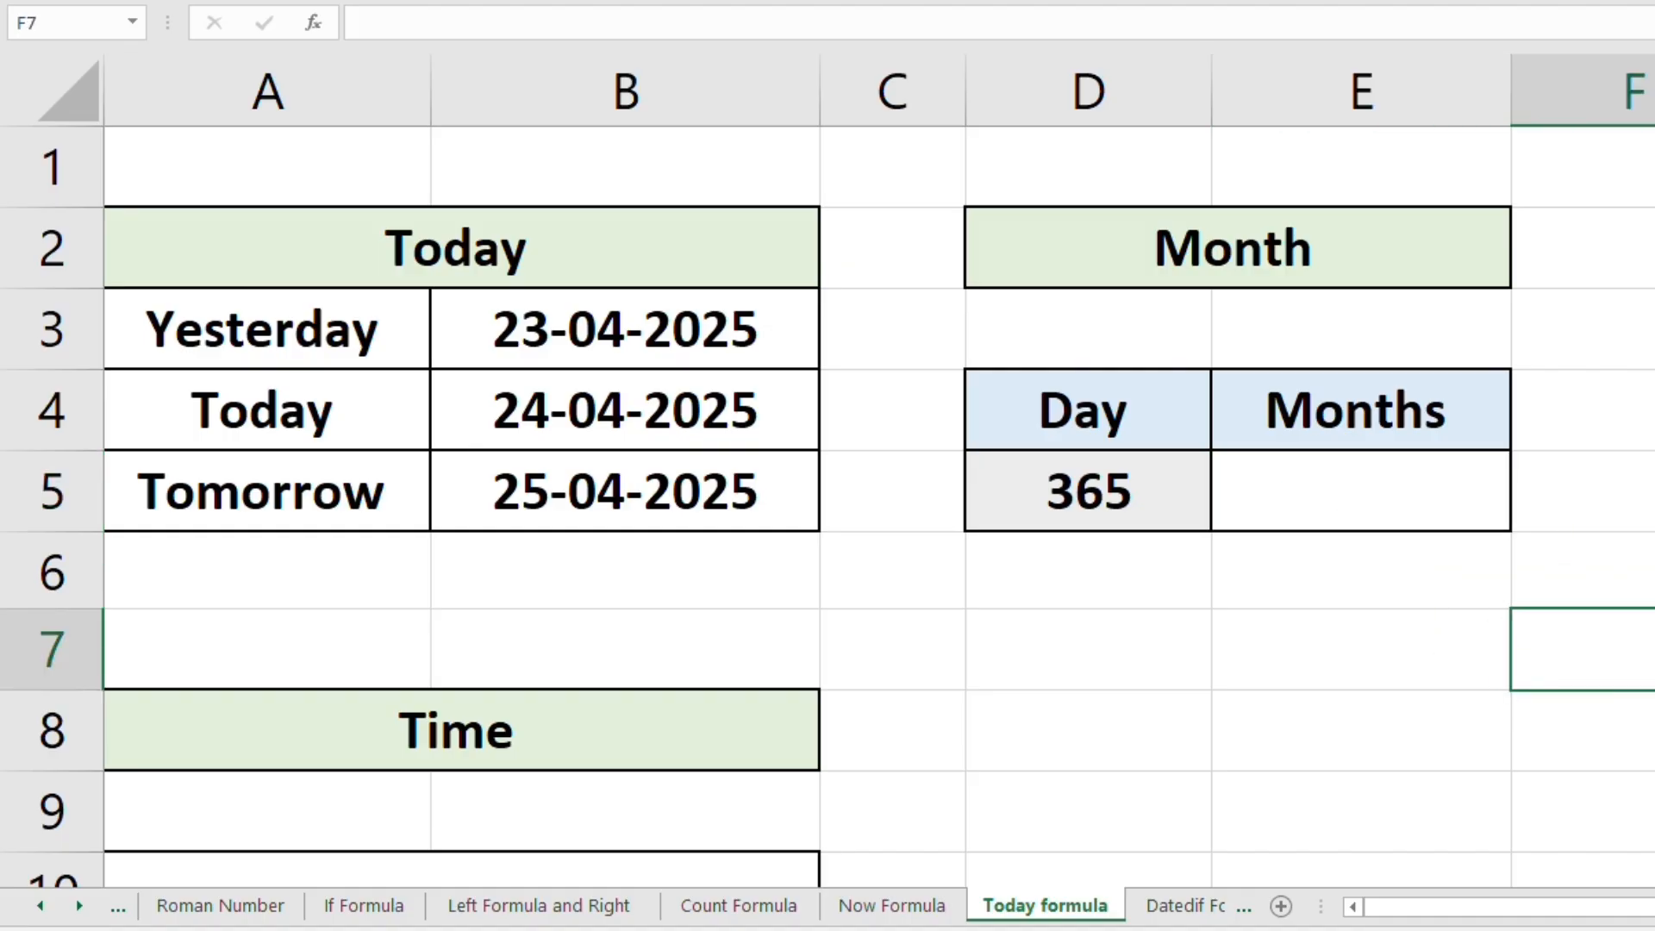
pyautogui.scroll(1, 827, 465)
pyautogui.click(1476, 743)
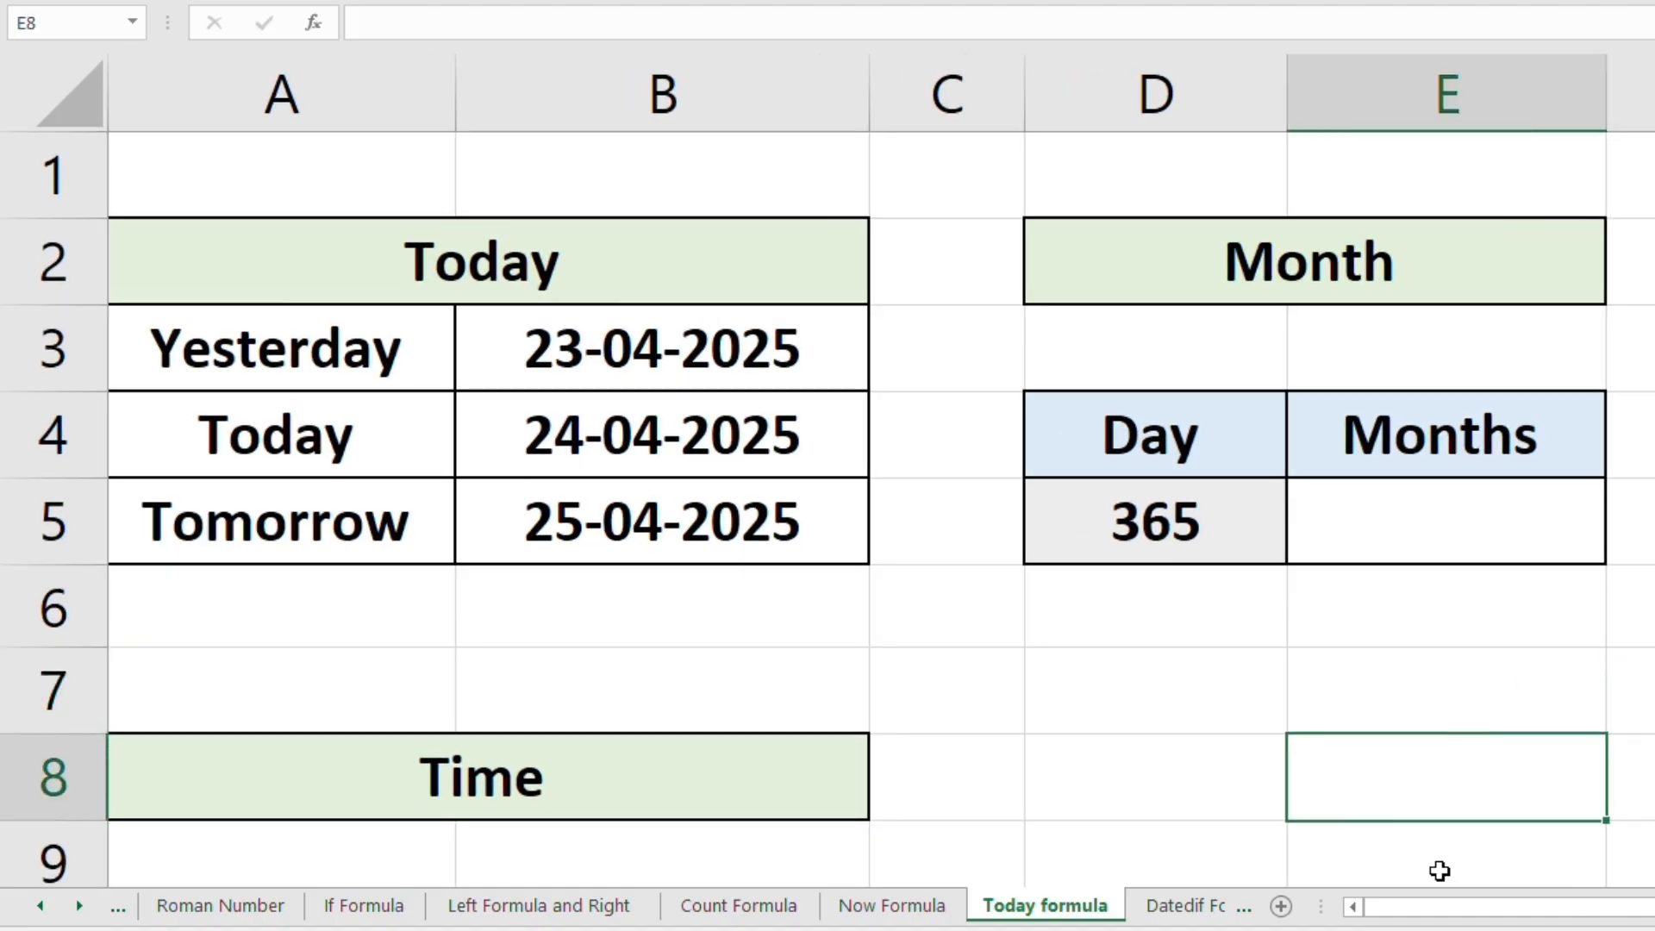
pyautogui.moveTo(1456, 912); pyautogui.dragTo(1545, 924)
pyautogui.click(1445, 768)
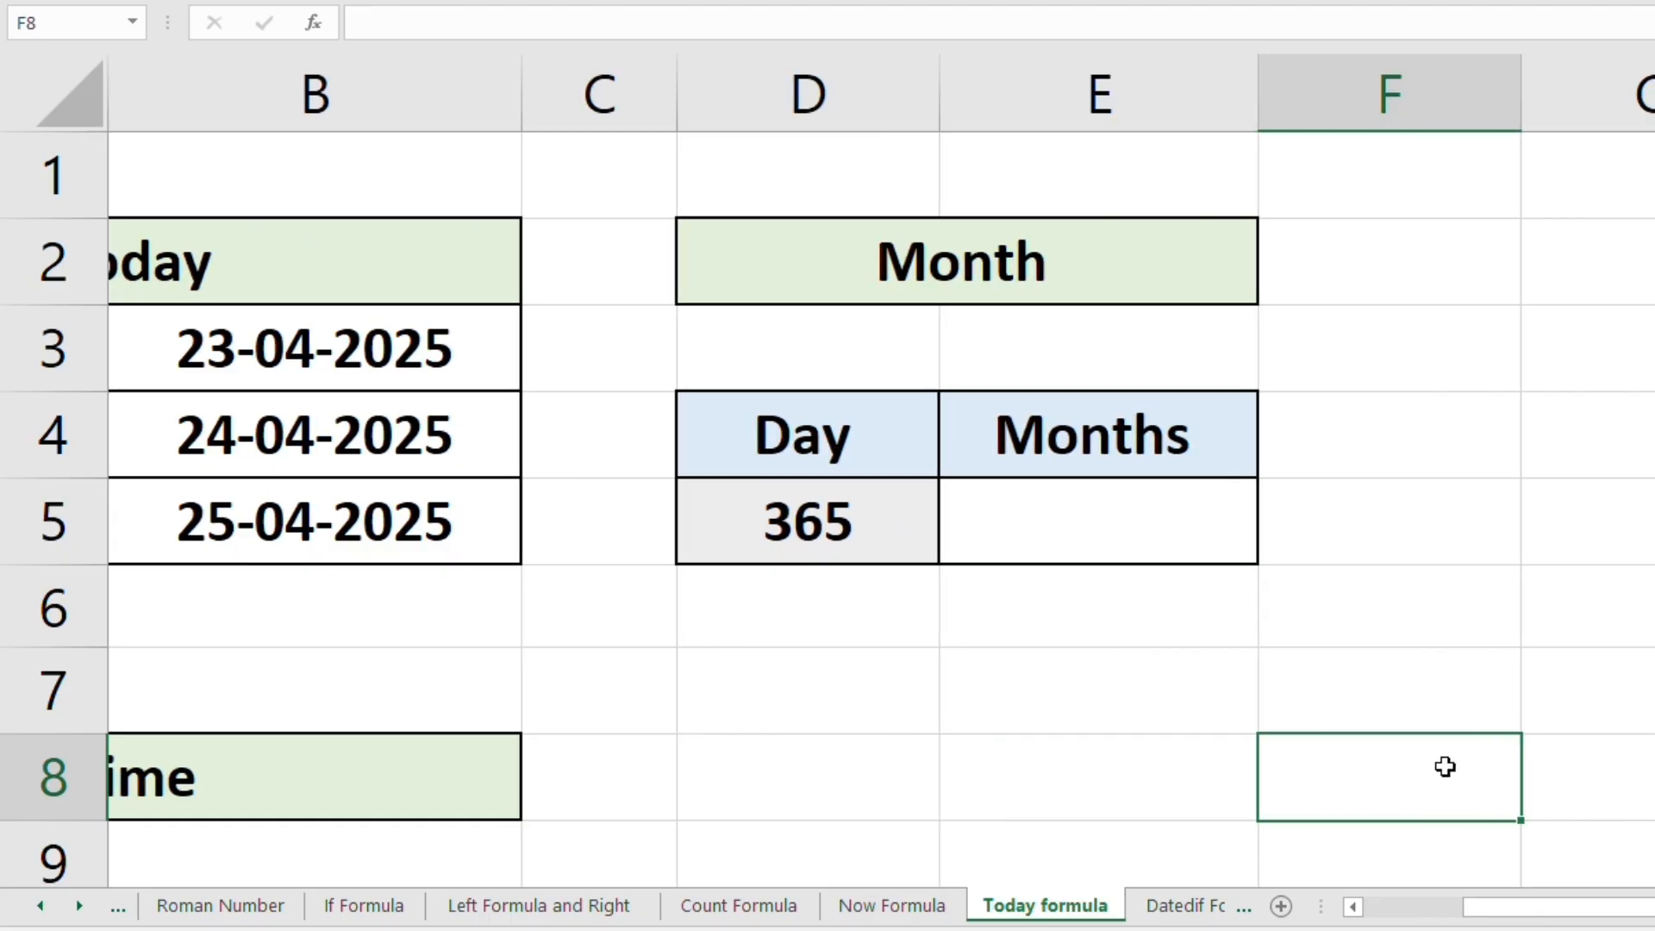
pyautogui.click(1223, 583)
# Step: Enter the formula =MONTH(D5) in E5 to get the month for the Day value, and review both cells
pyautogui.click(1039, 527)
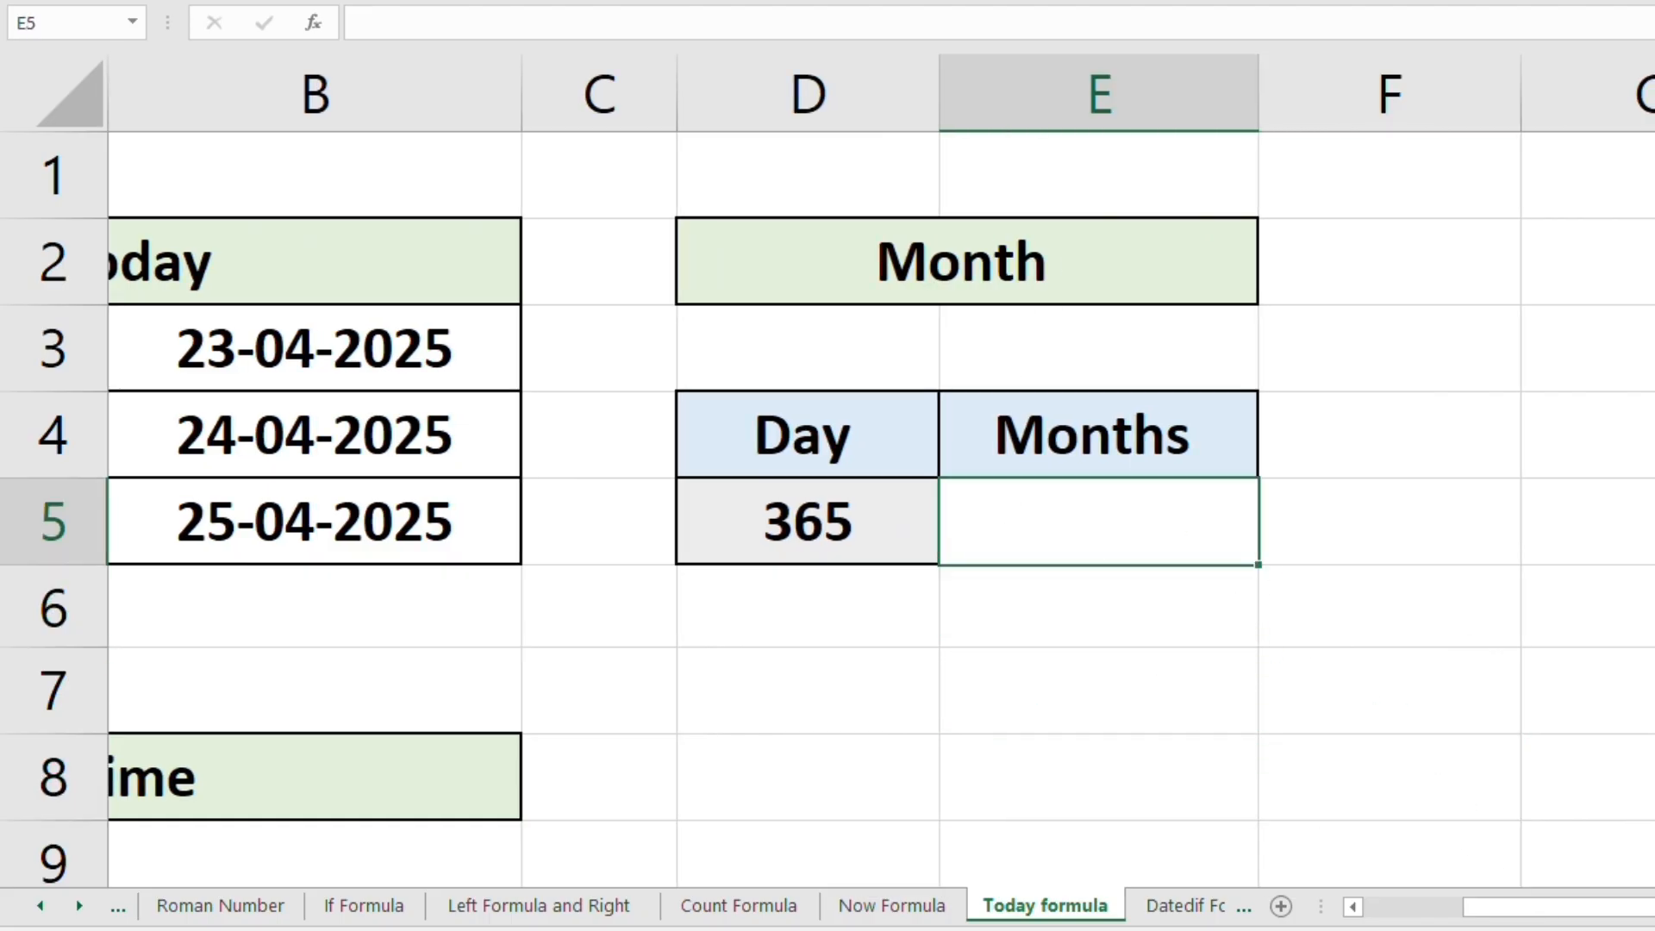
pyautogui.write('=m')
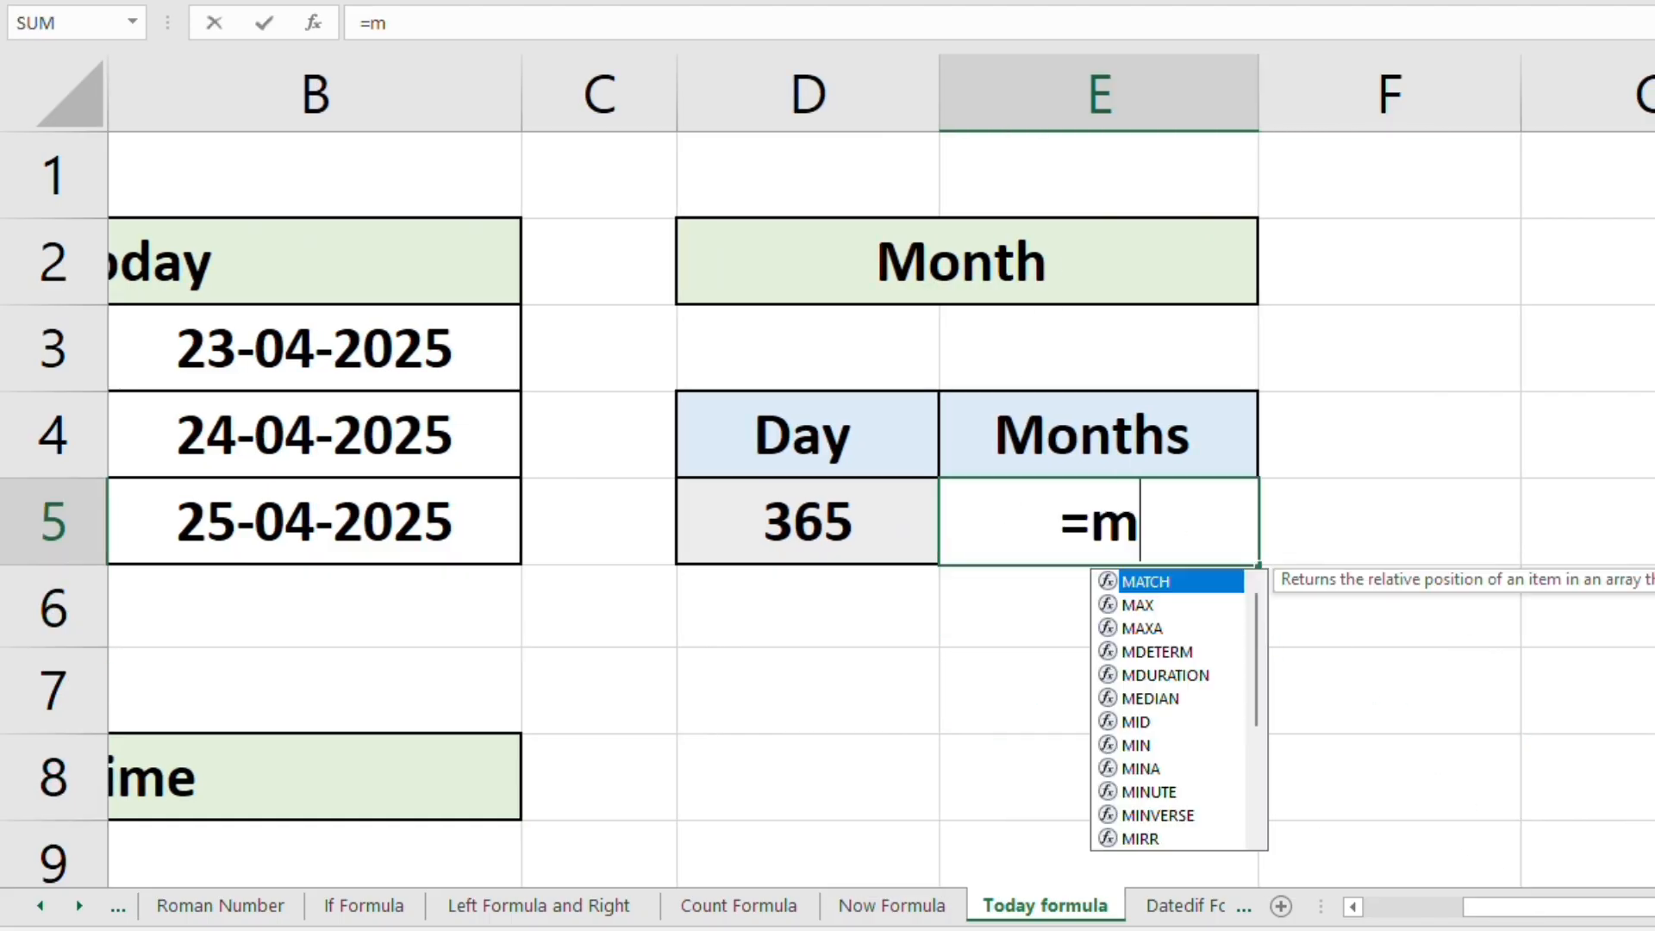
pyautogui.write('onth')
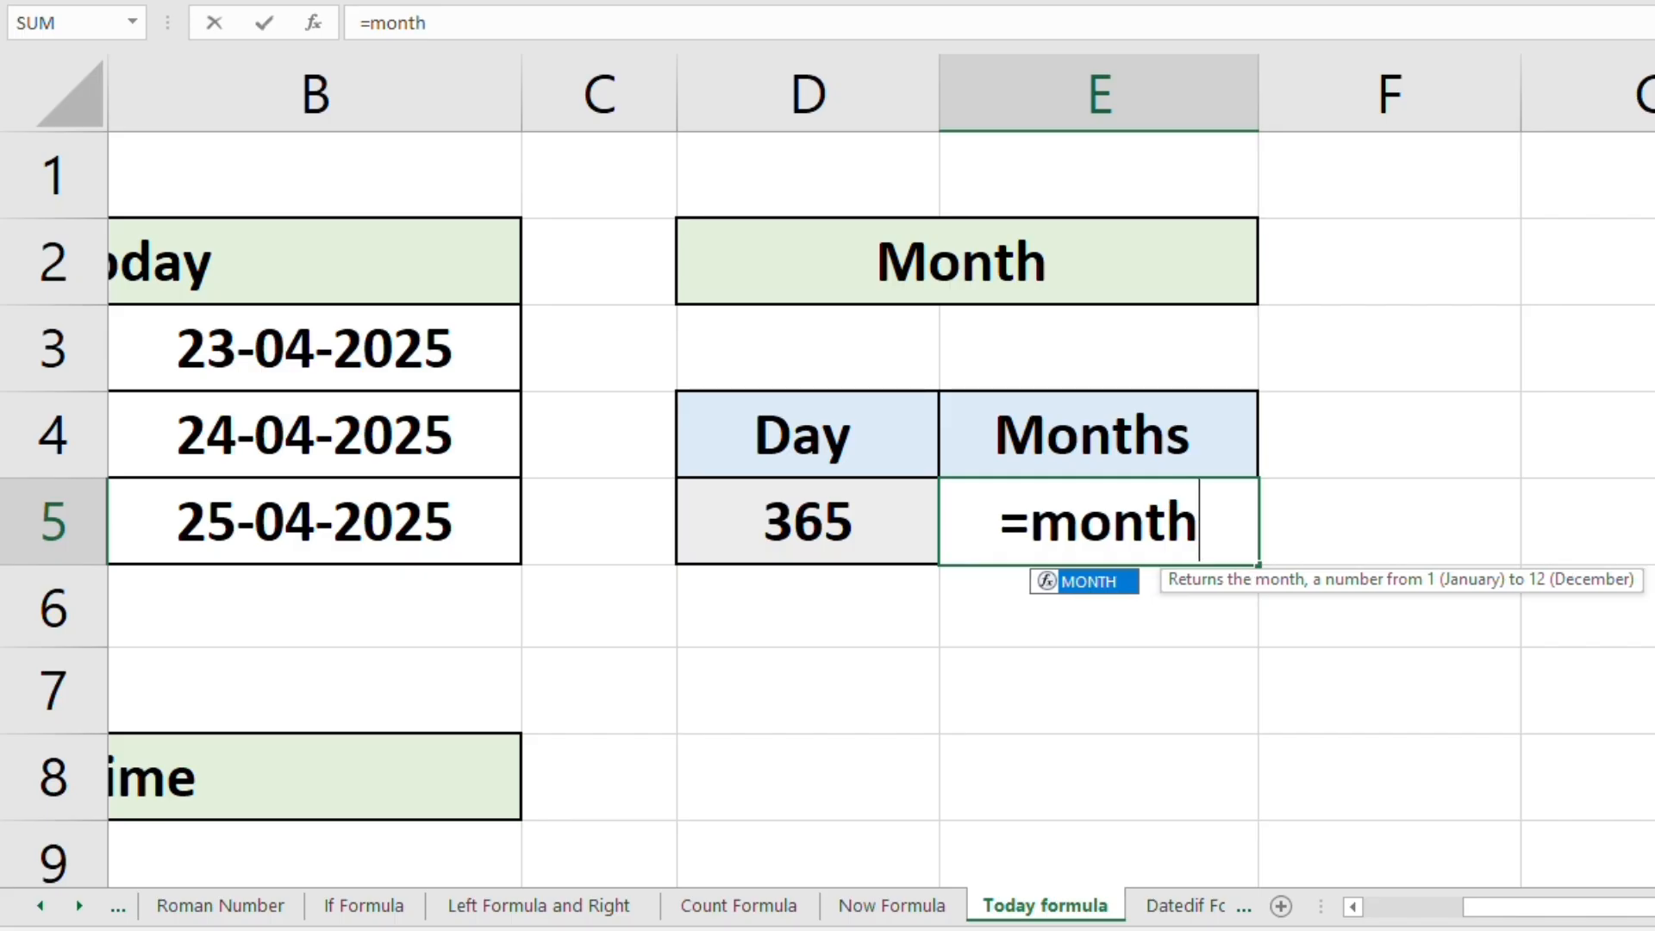
pyautogui.write('(')
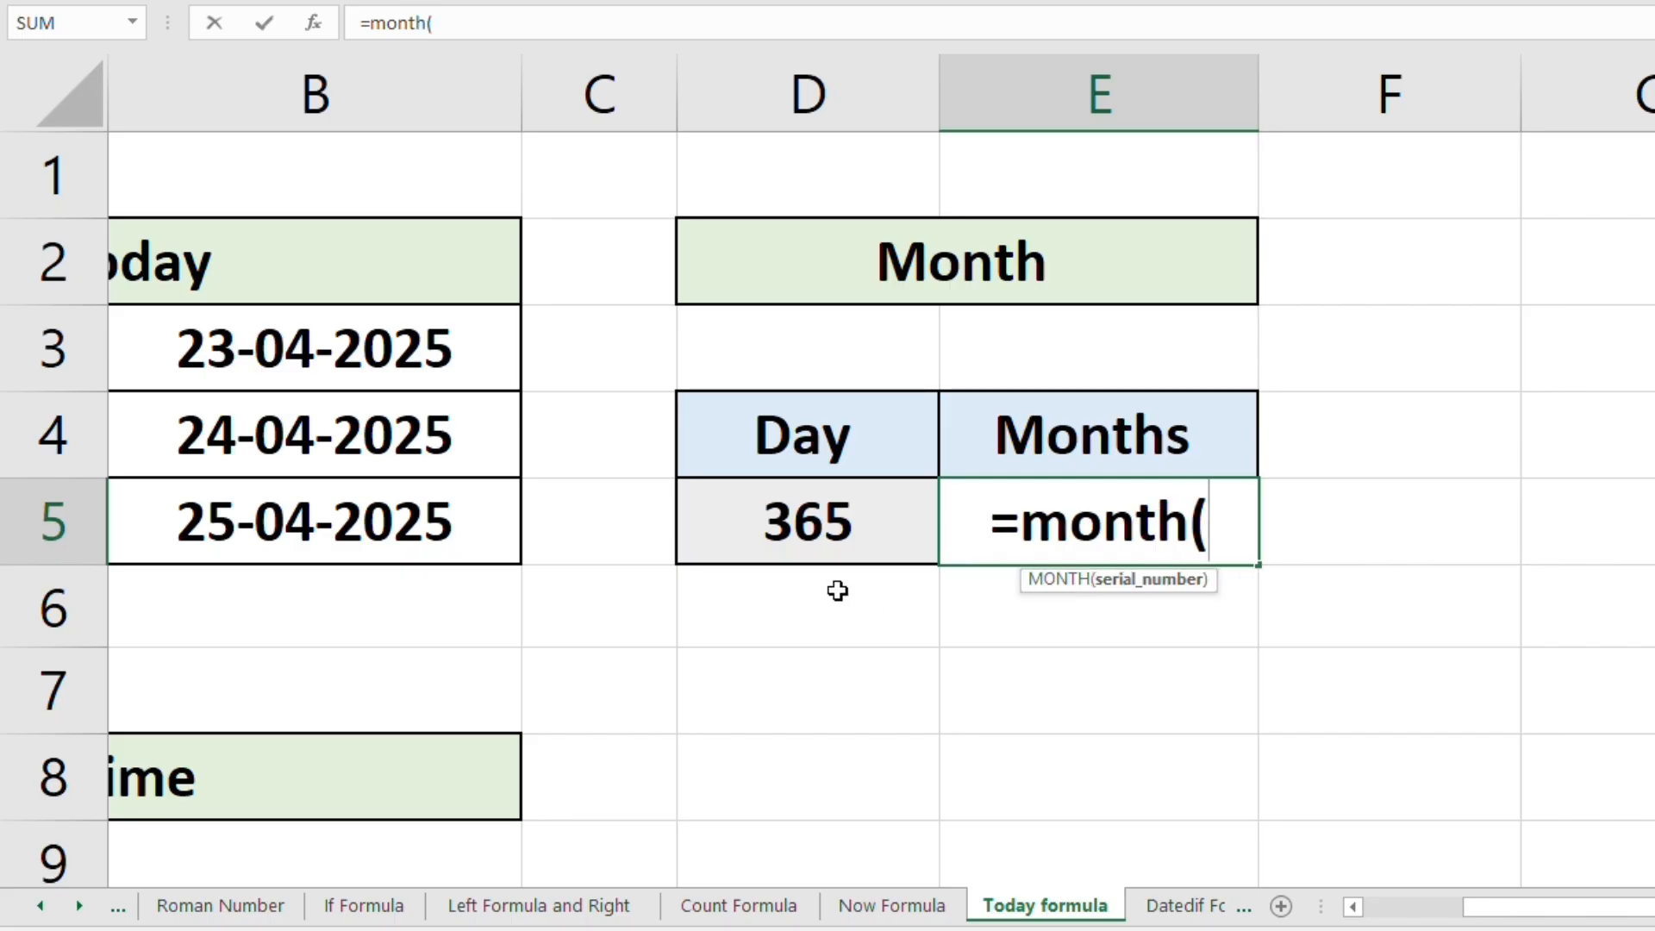
pyautogui.click(872, 545)
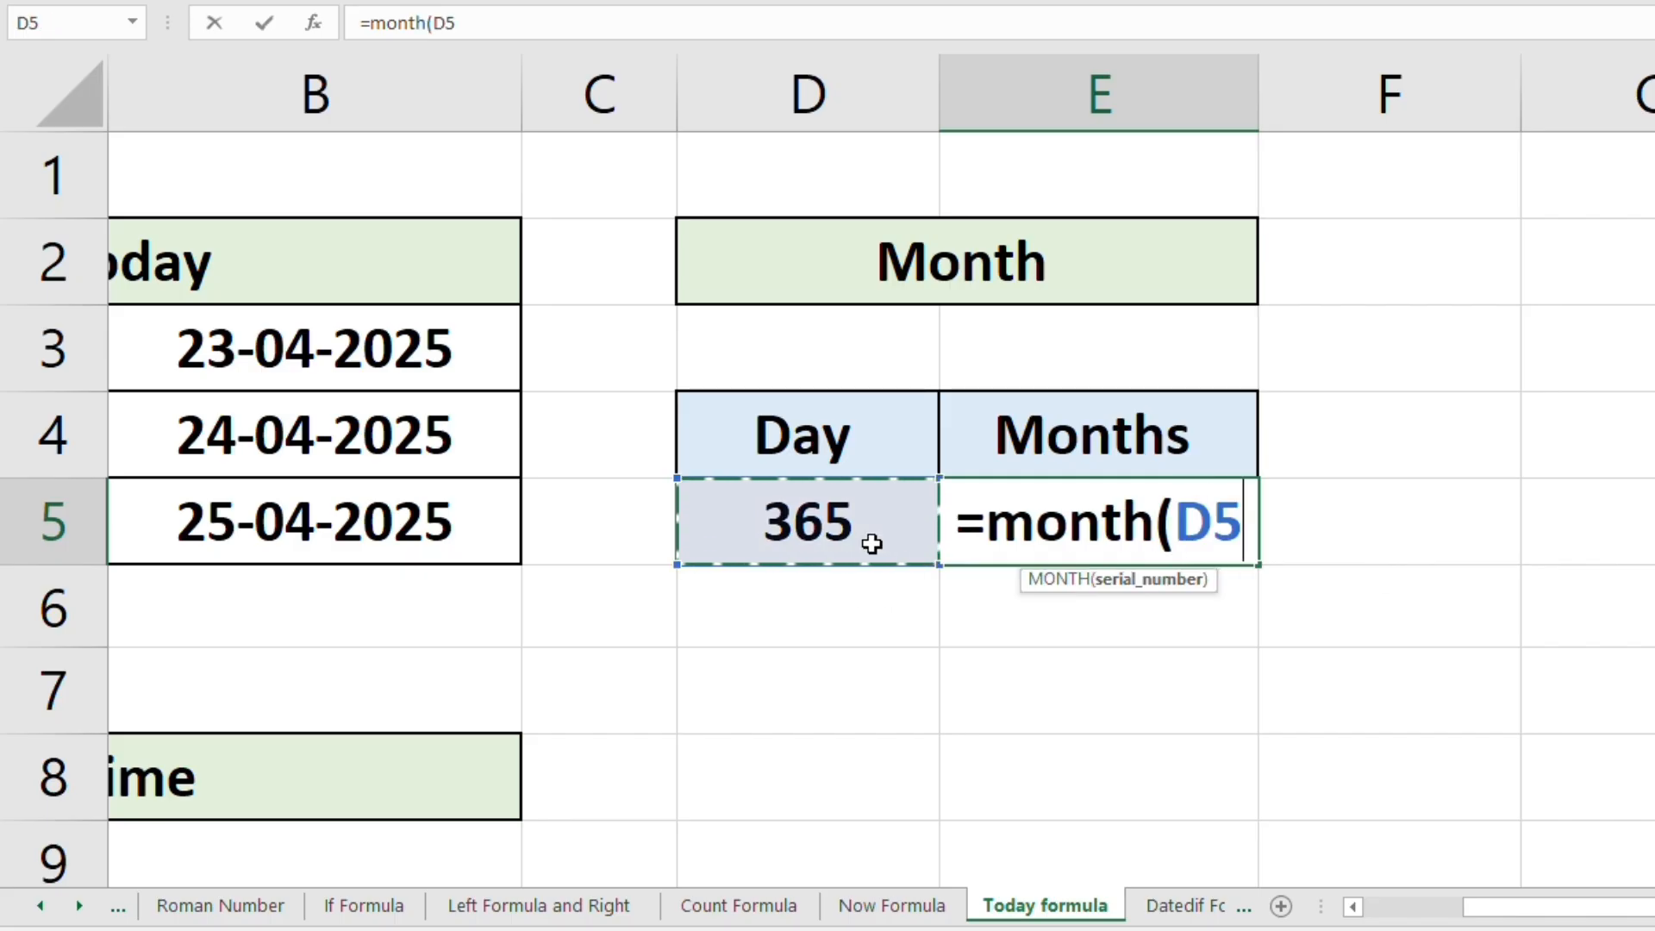
pyautogui.write(')')
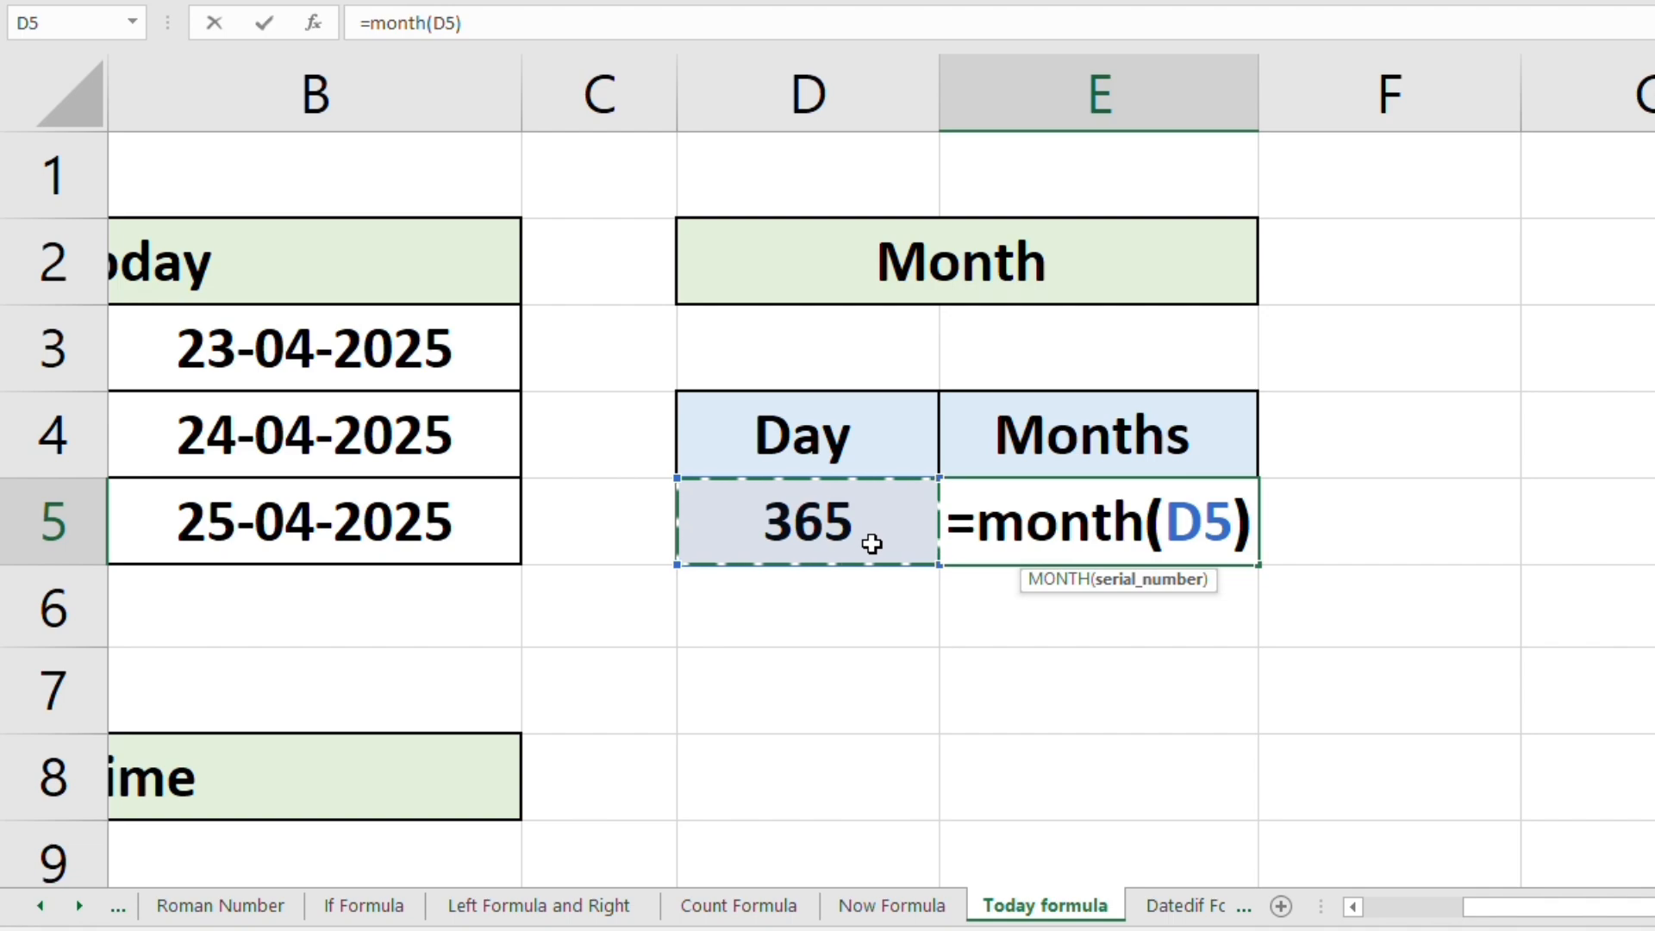
pyautogui.press('Return')
pyautogui.click(872, 543)
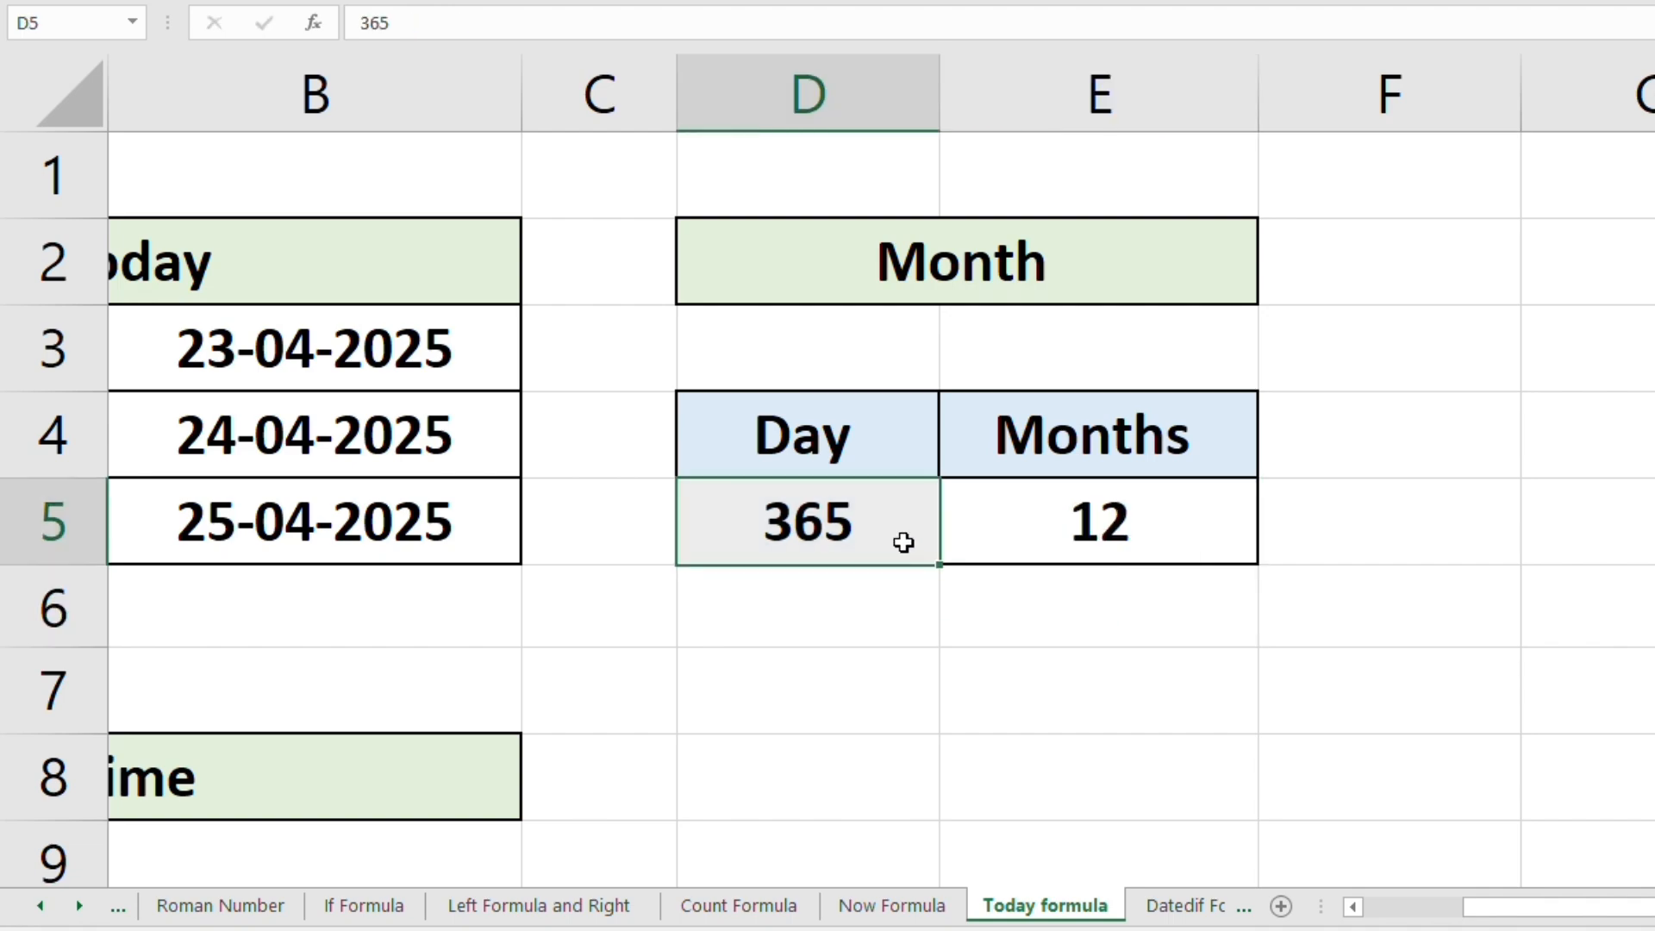
pyautogui.click(994, 528)
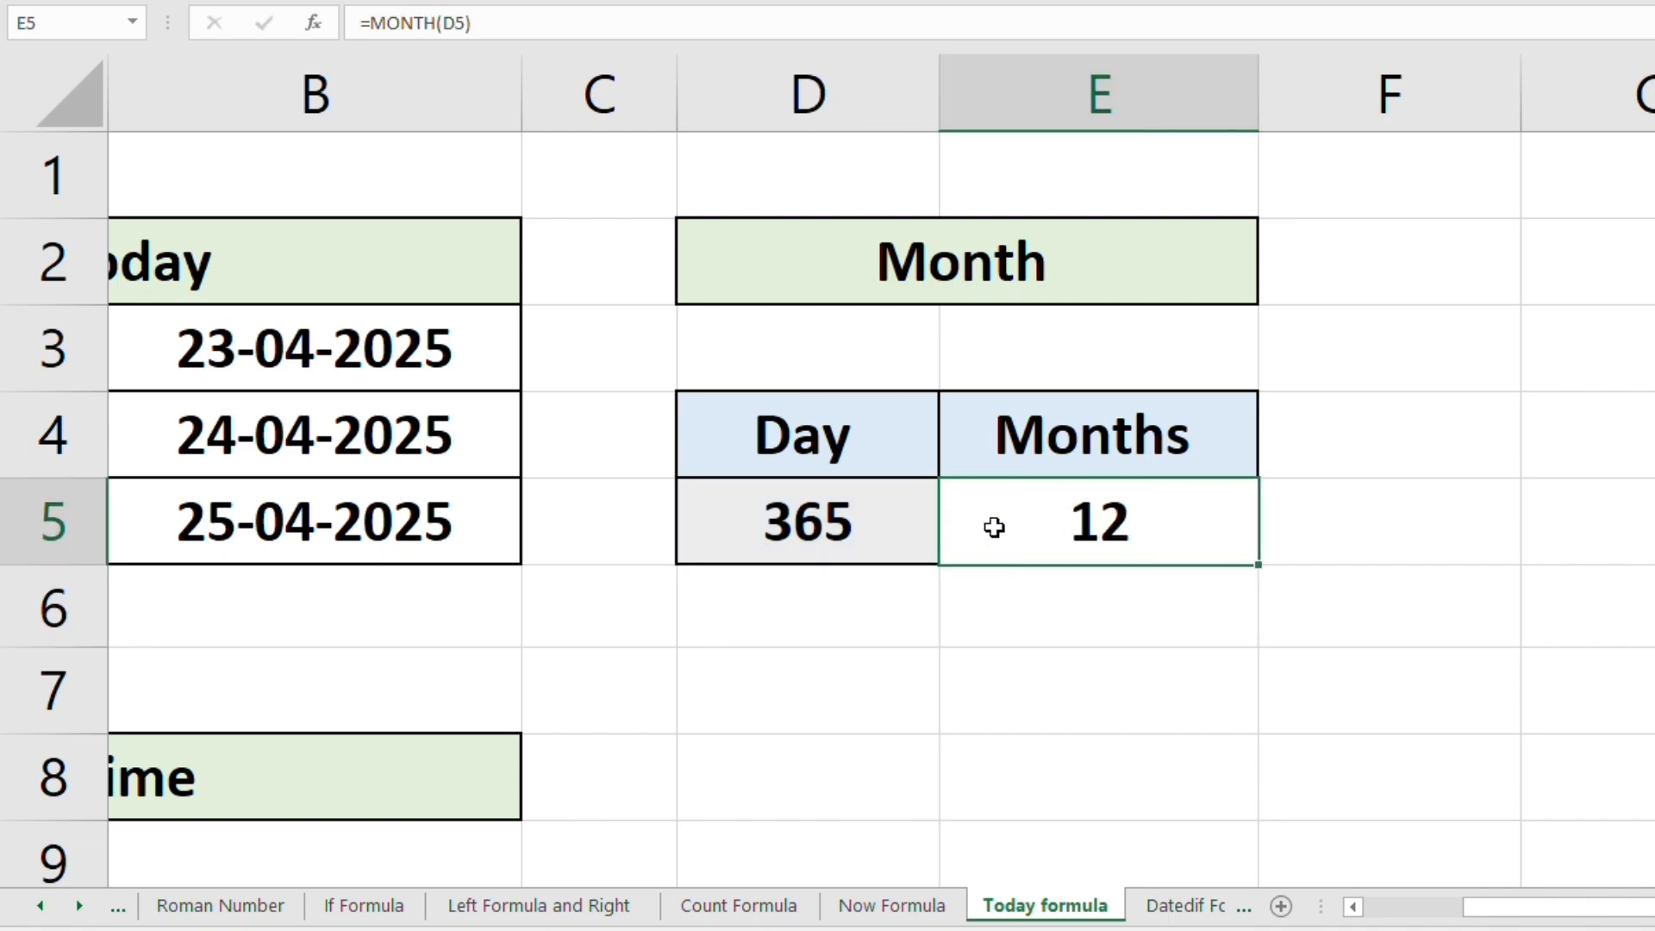
# Step: Set the Day value in D5 to 120 and check the MONTH result in E5
pyautogui.doubleClick(864, 527)
pyautogui.press('Delete')
pyautogui.press('Delete')
pyautogui.press('Delete')
pyautogui.write('120')
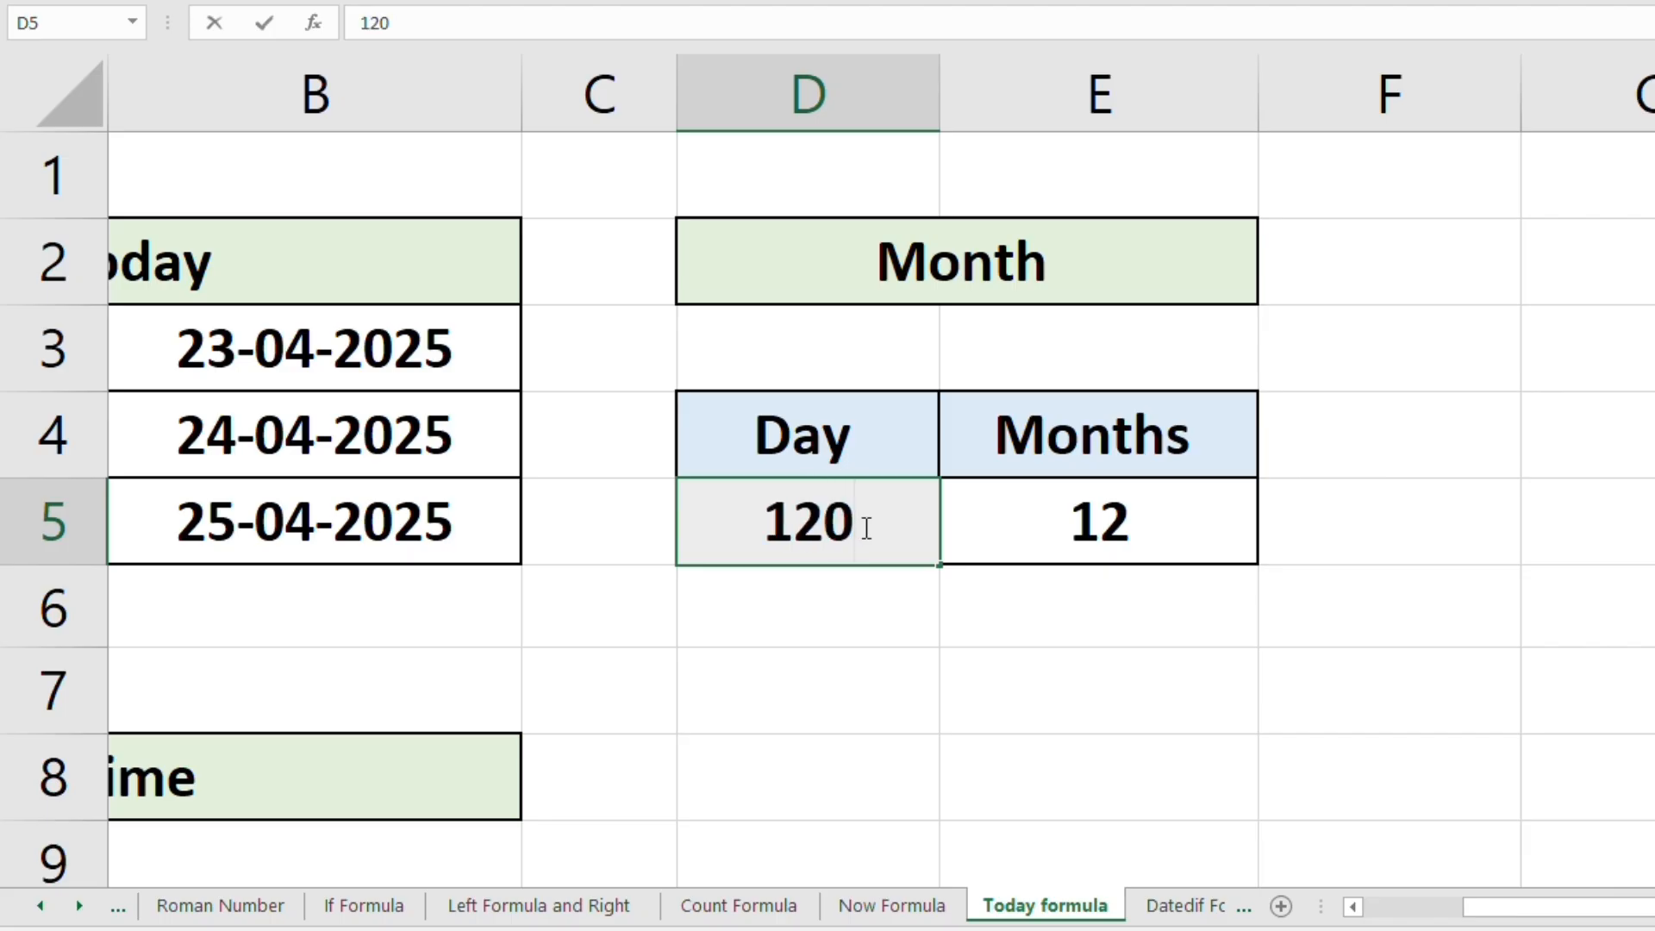
pyautogui.press('Return')
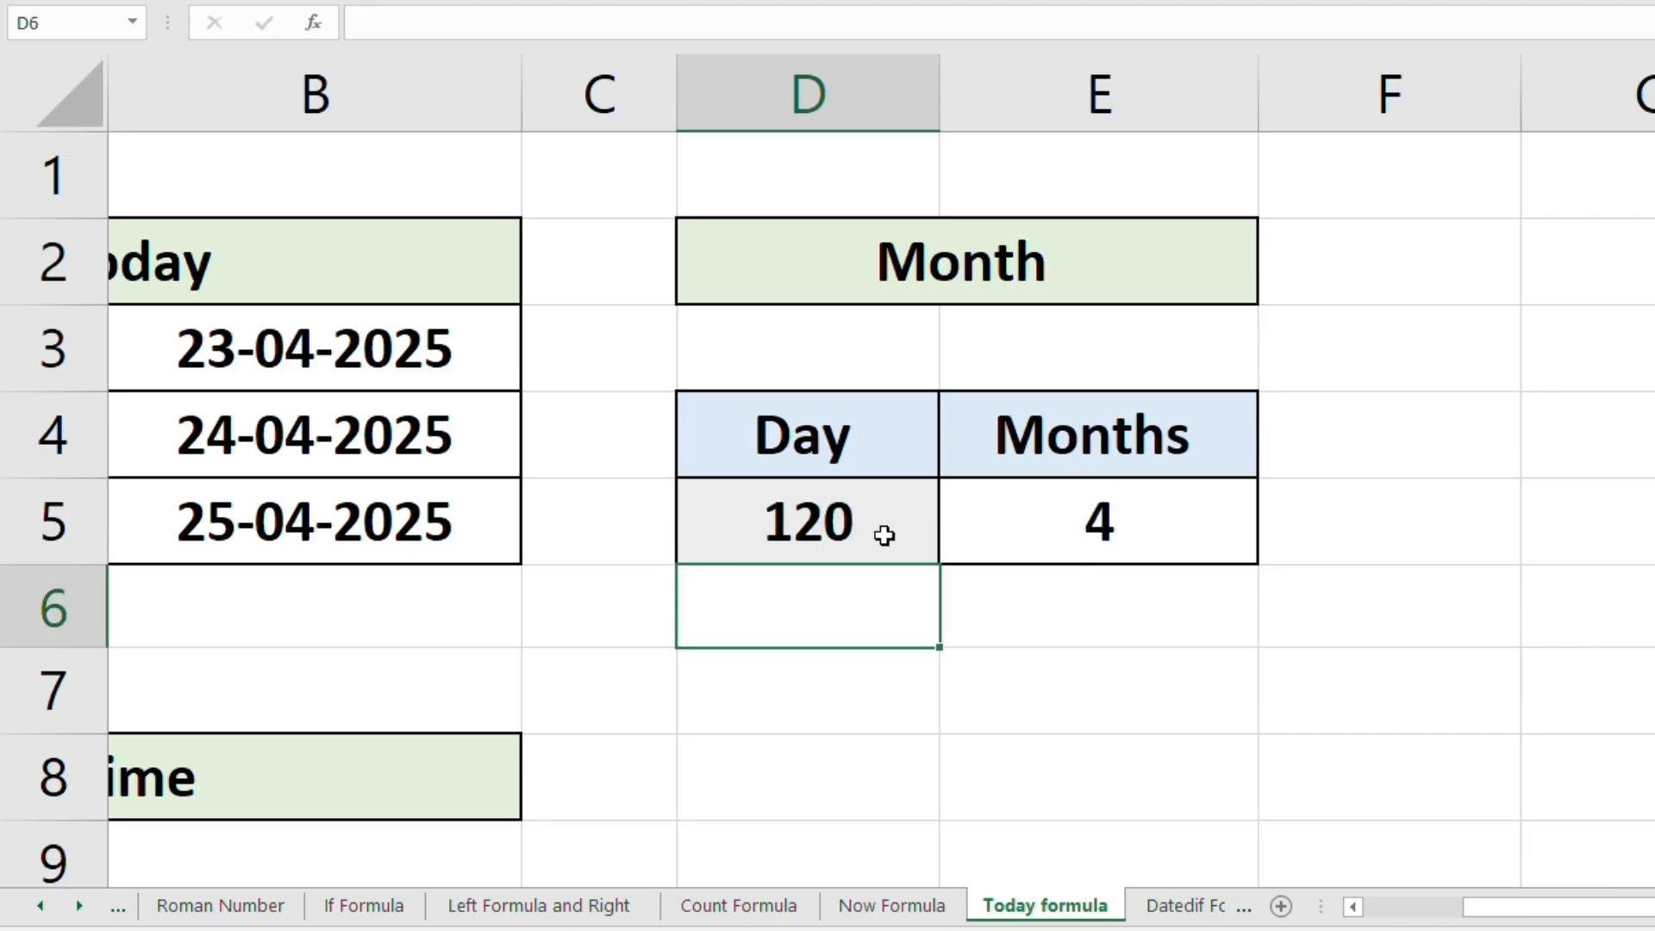
pyautogui.click(1065, 556)
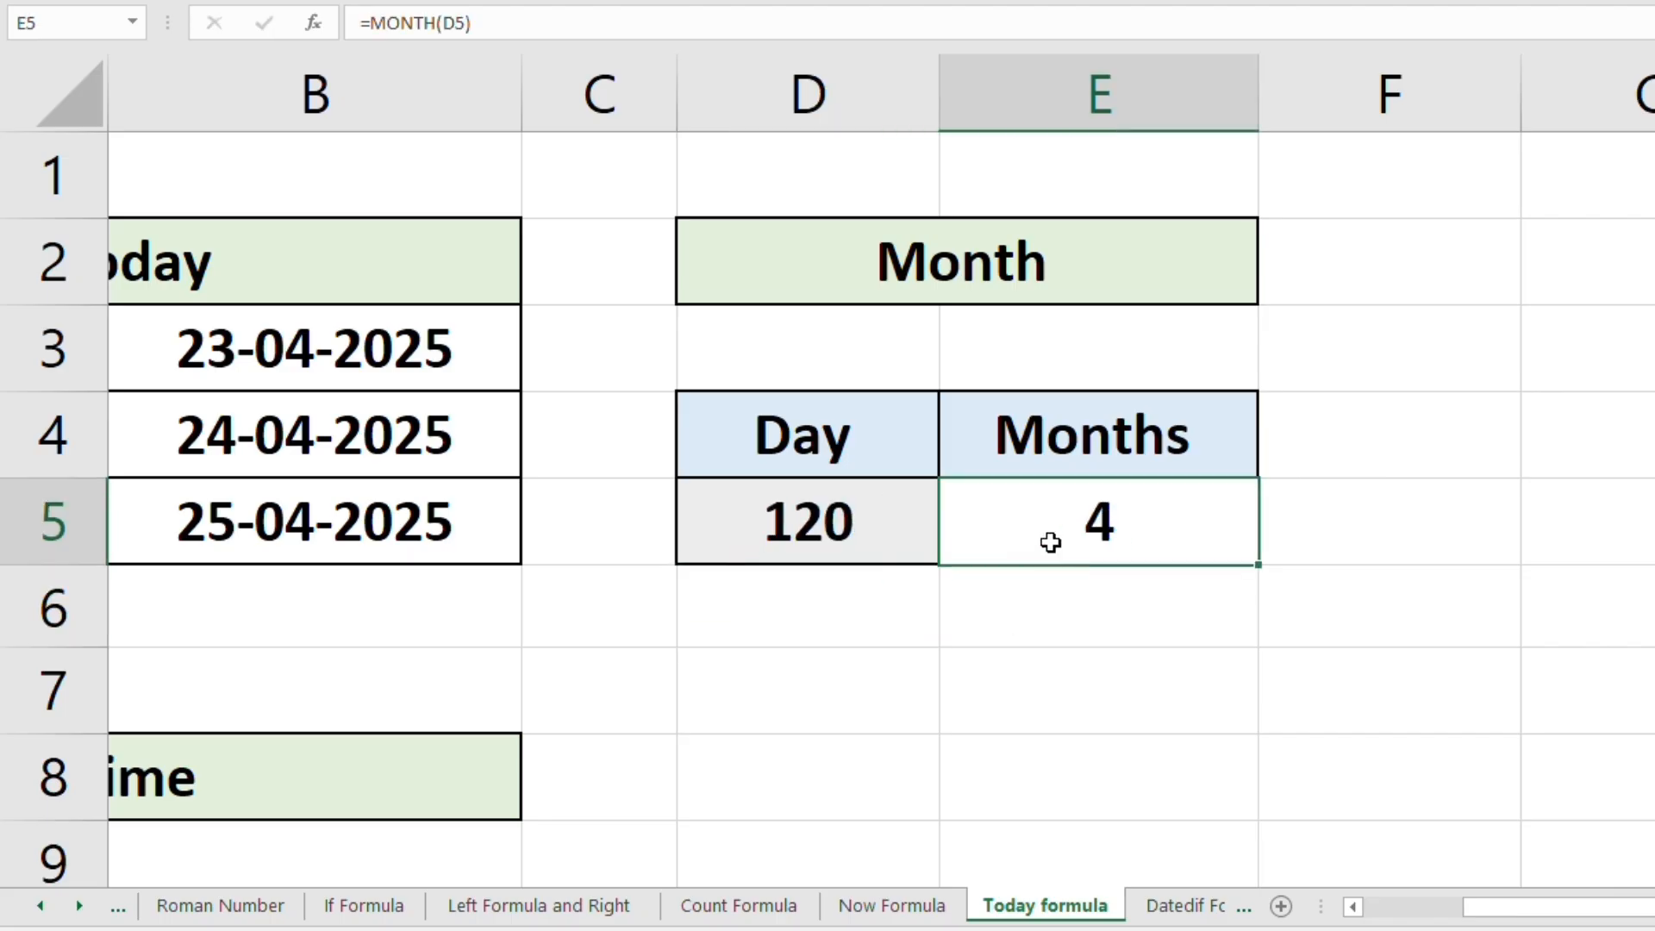
# Step: Set the Day value in D5 to 180 and check the MONTH result in E5
pyautogui.click(850, 518)
pyautogui.press('BackSpace')
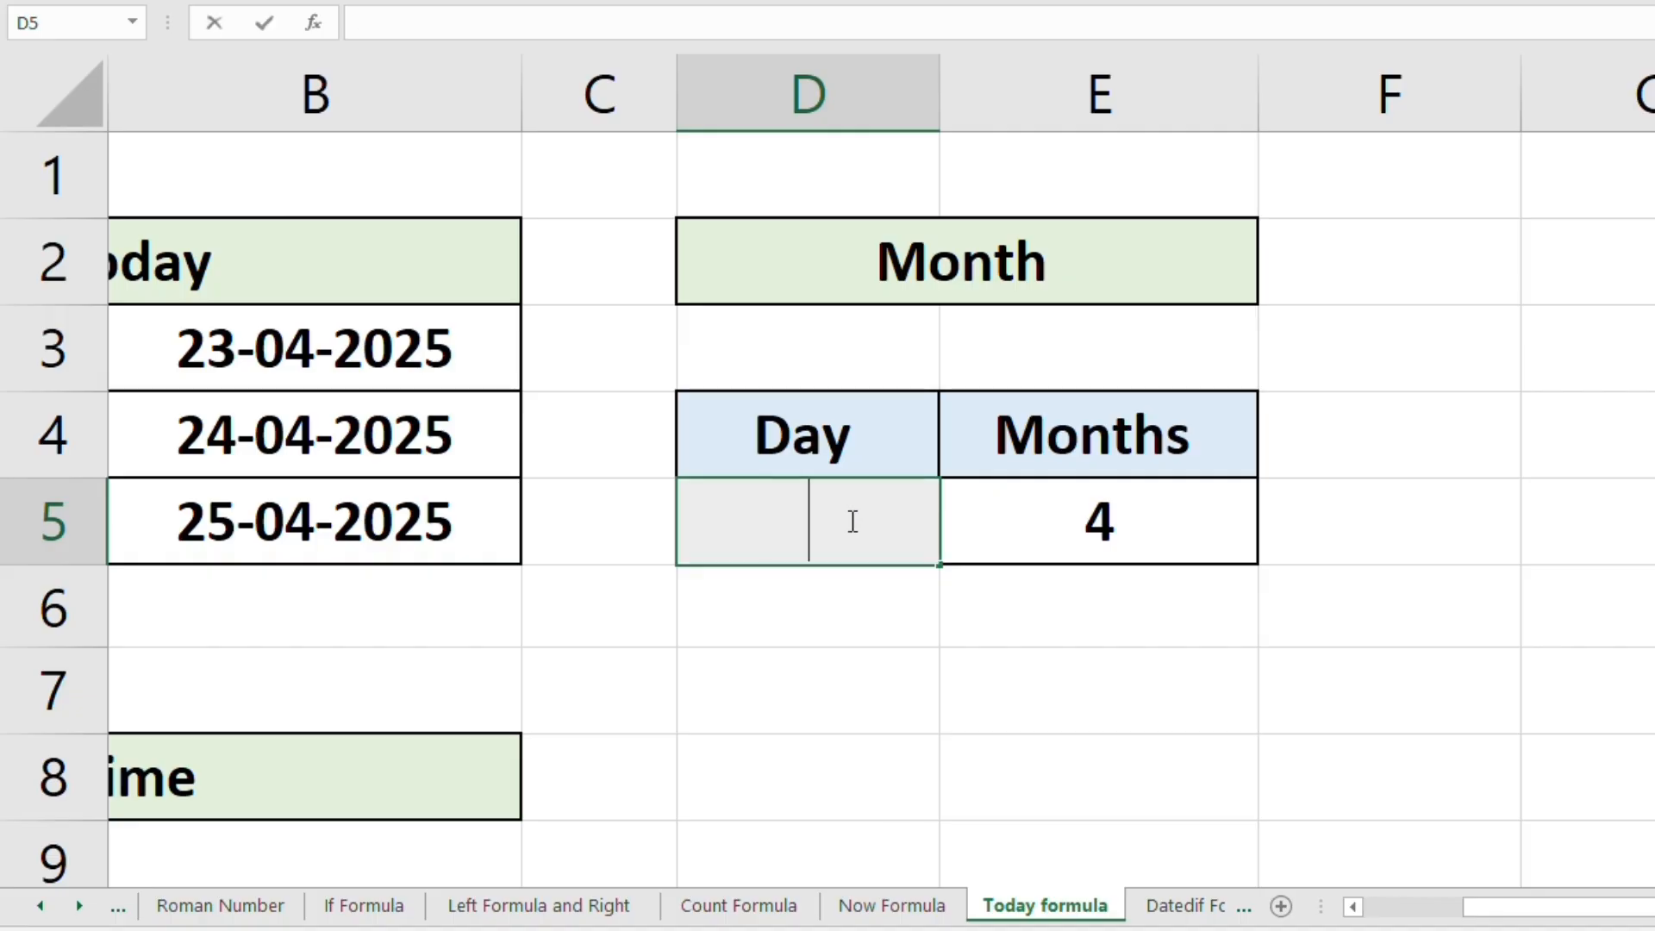
pyautogui.write('180')
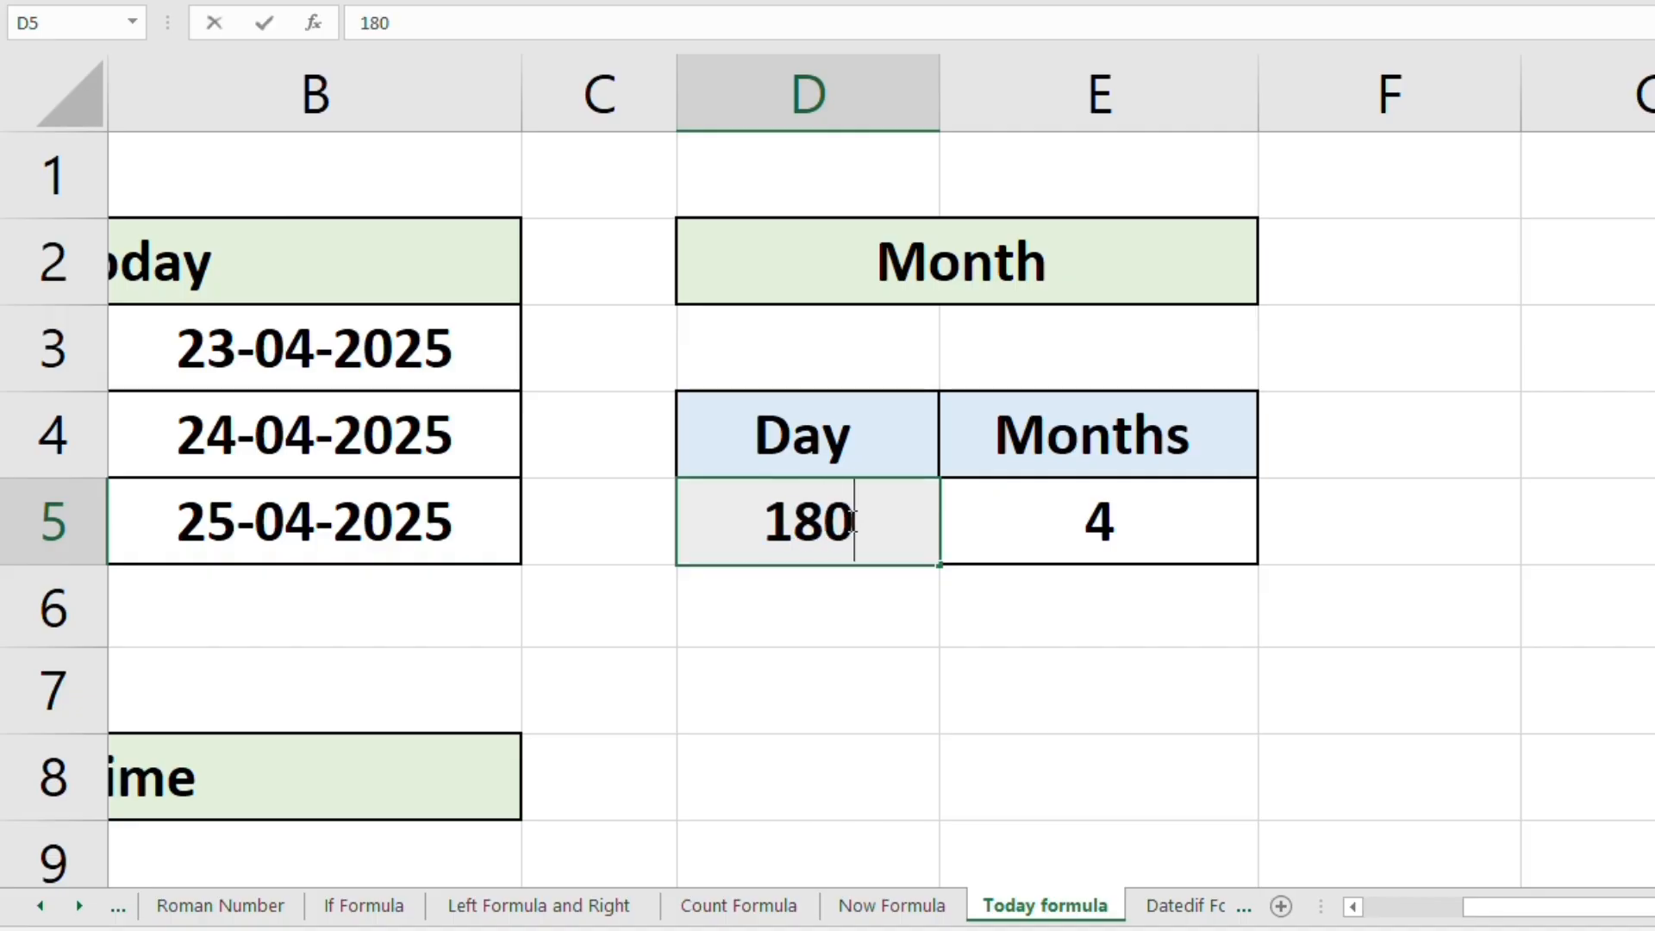
pyautogui.press('Return')
pyautogui.click(849, 520)
pyautogui.click(1091, 526)
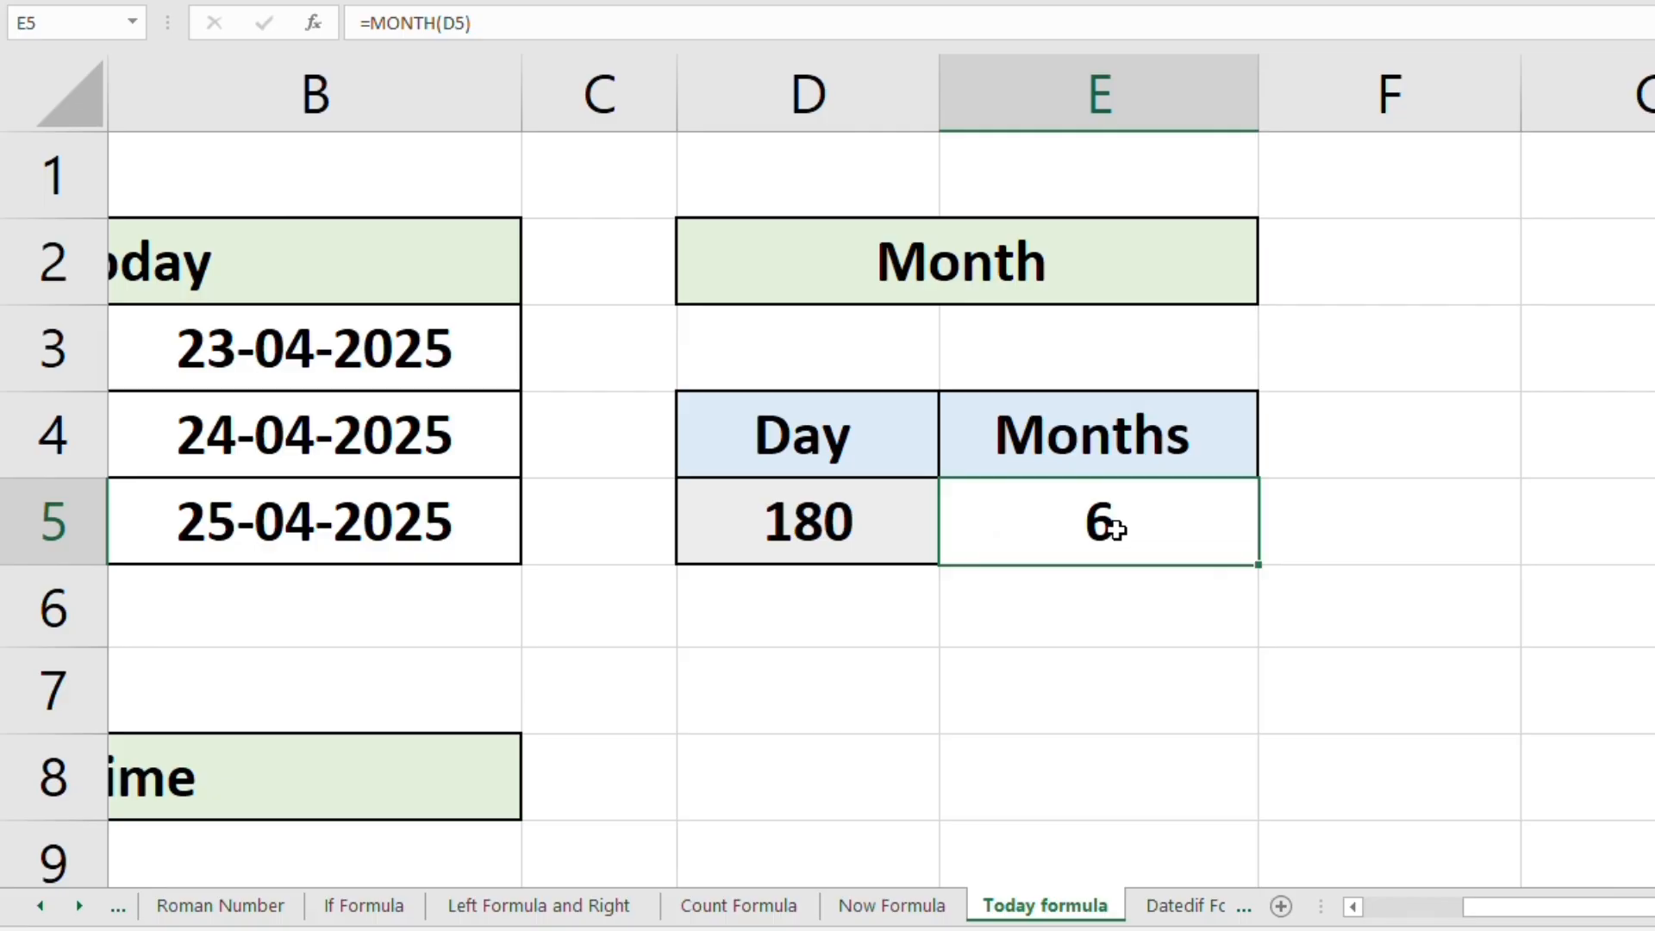
pyautogui.click(1114, 589)
pyautogui.click(1027, 298)
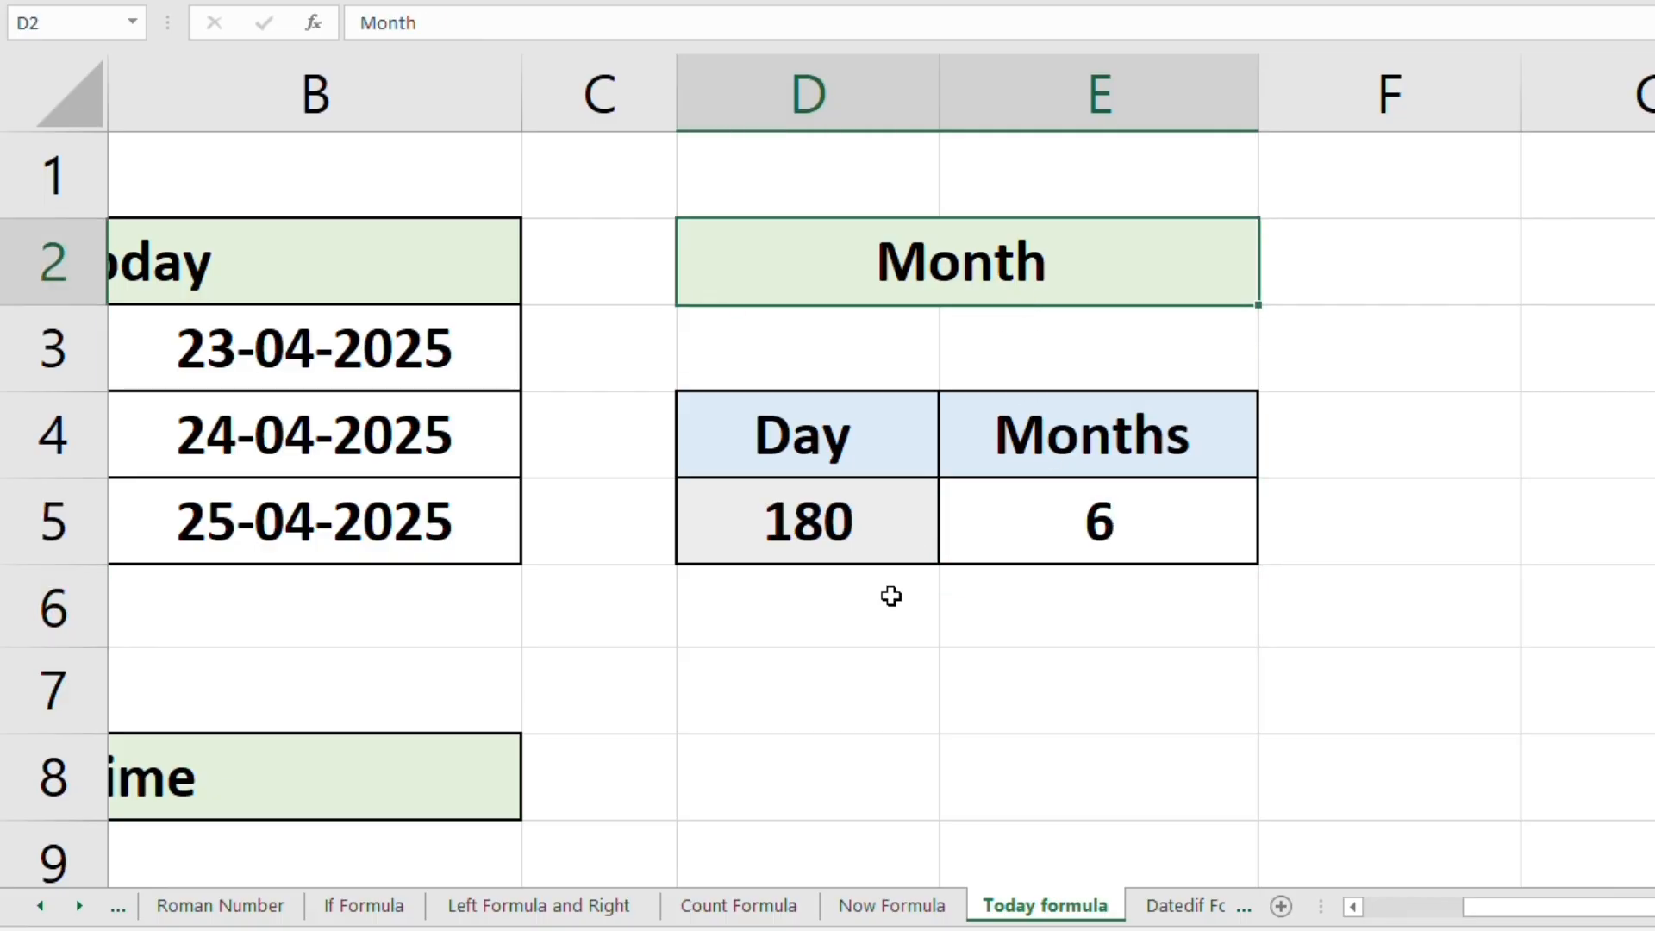
# Step: Write the formula =Time(14,30,55) in cell A10 under the Time heading
pyautogui.click(839, 699)
pyautogui.click(594, 729)
pyautogui.scroll(-2, 592, 728)
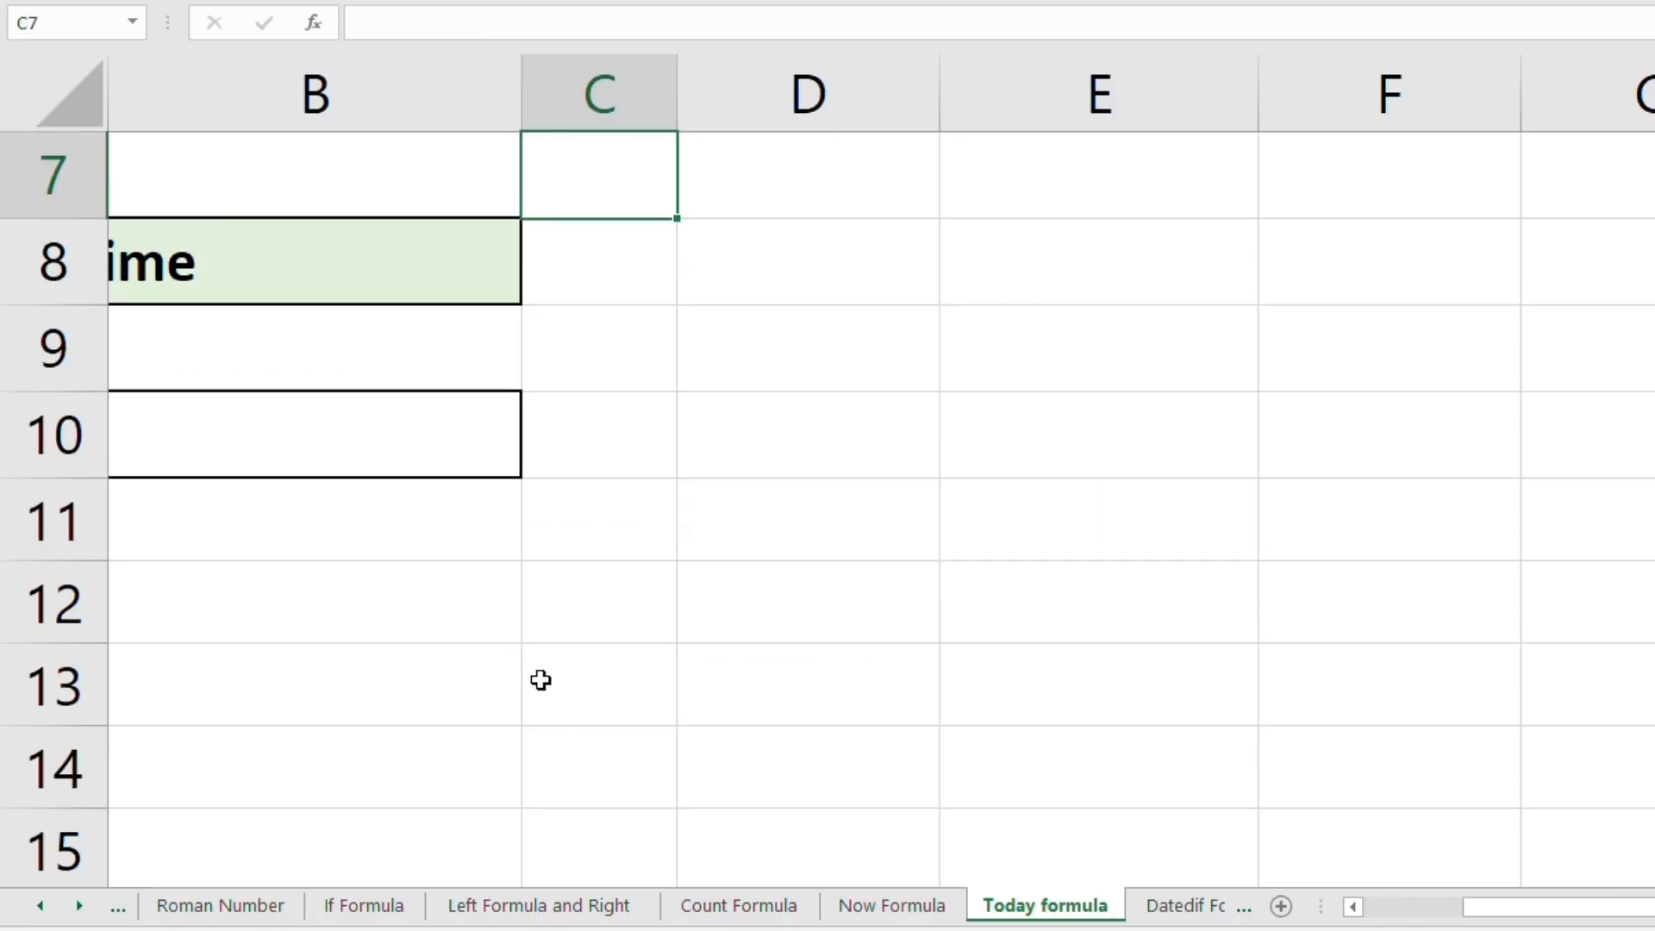
pyautogui.click(440, 636)
pyautogui.press('Left')
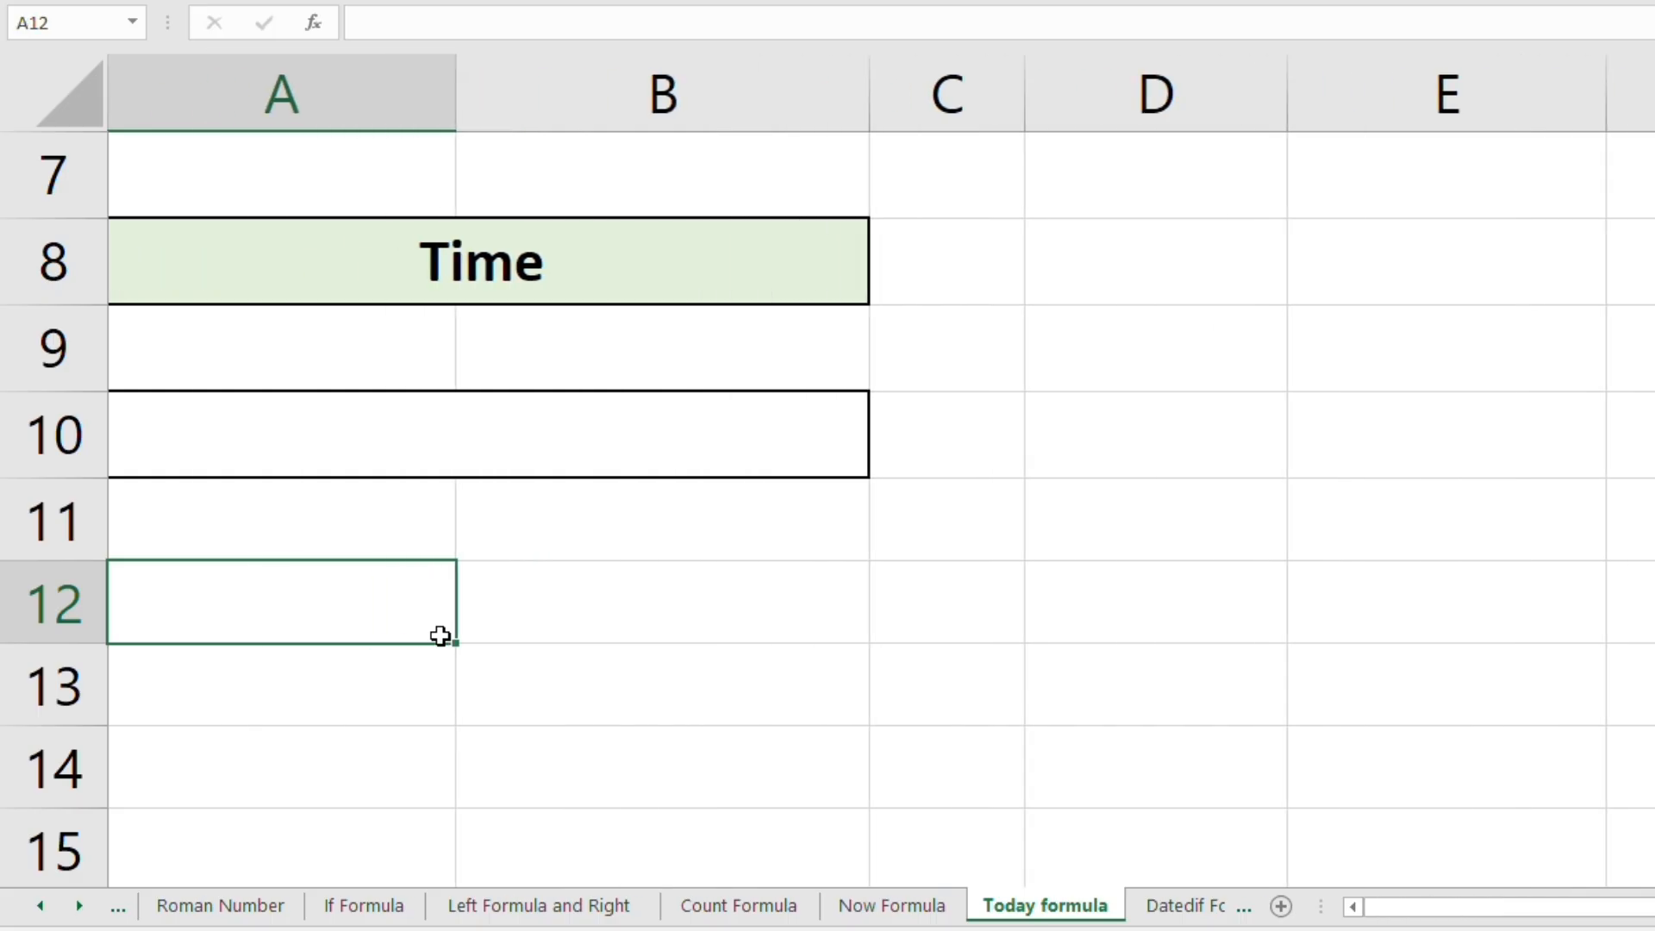
pyautogui.click(531, 448)
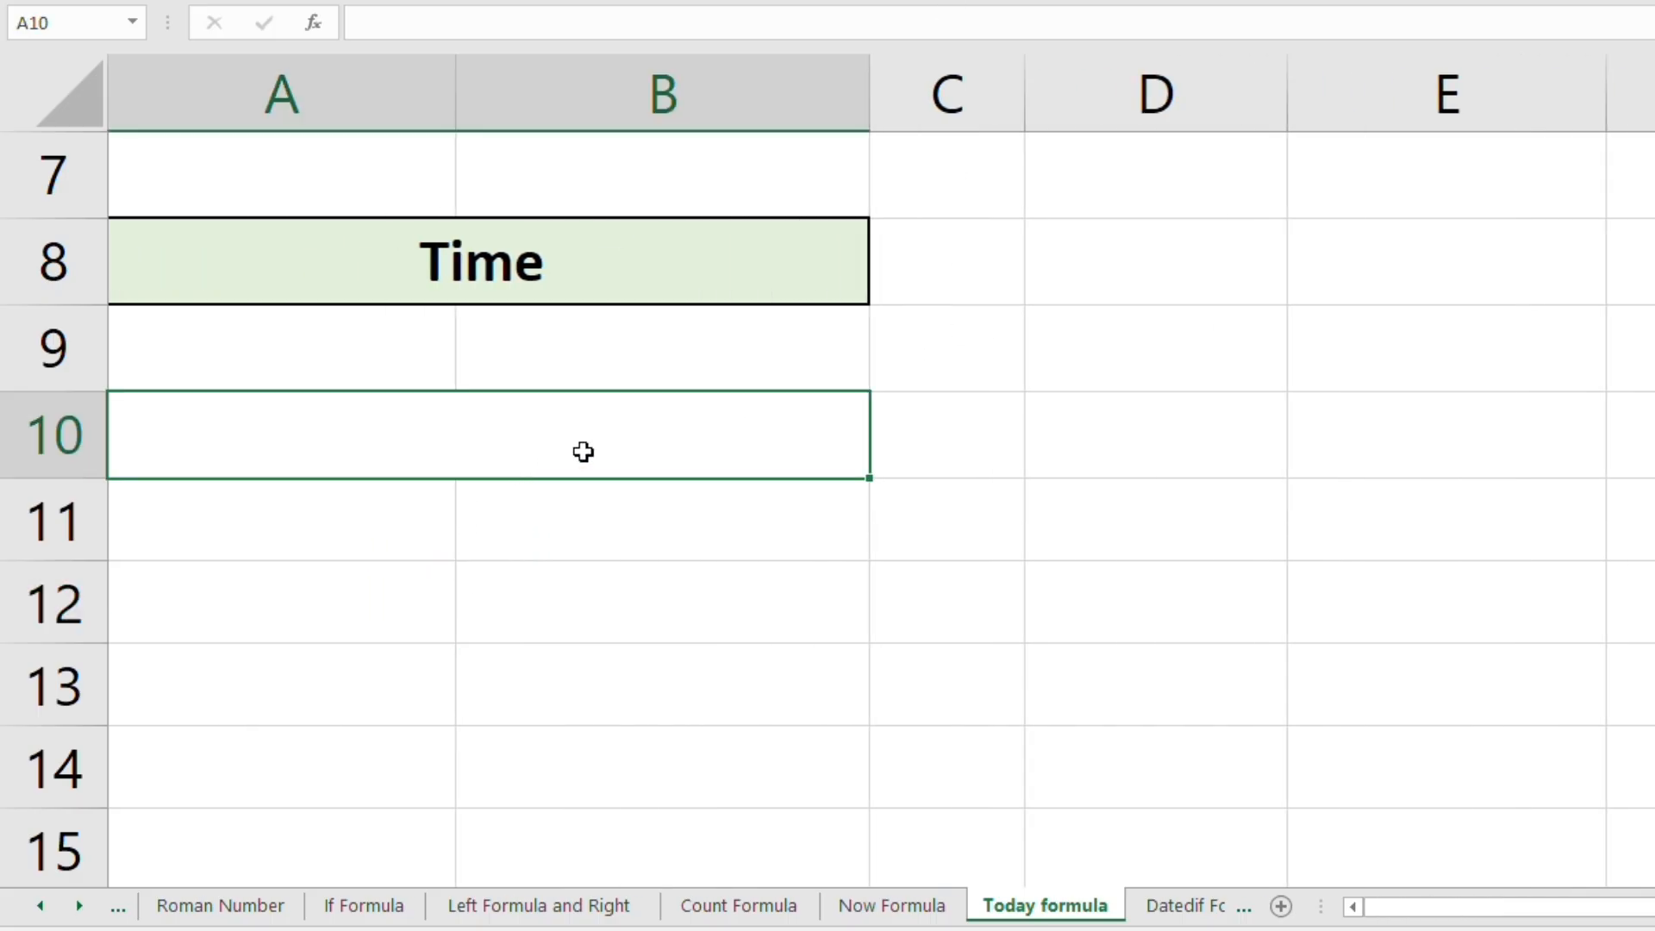
pyautogui.write('=Tim')
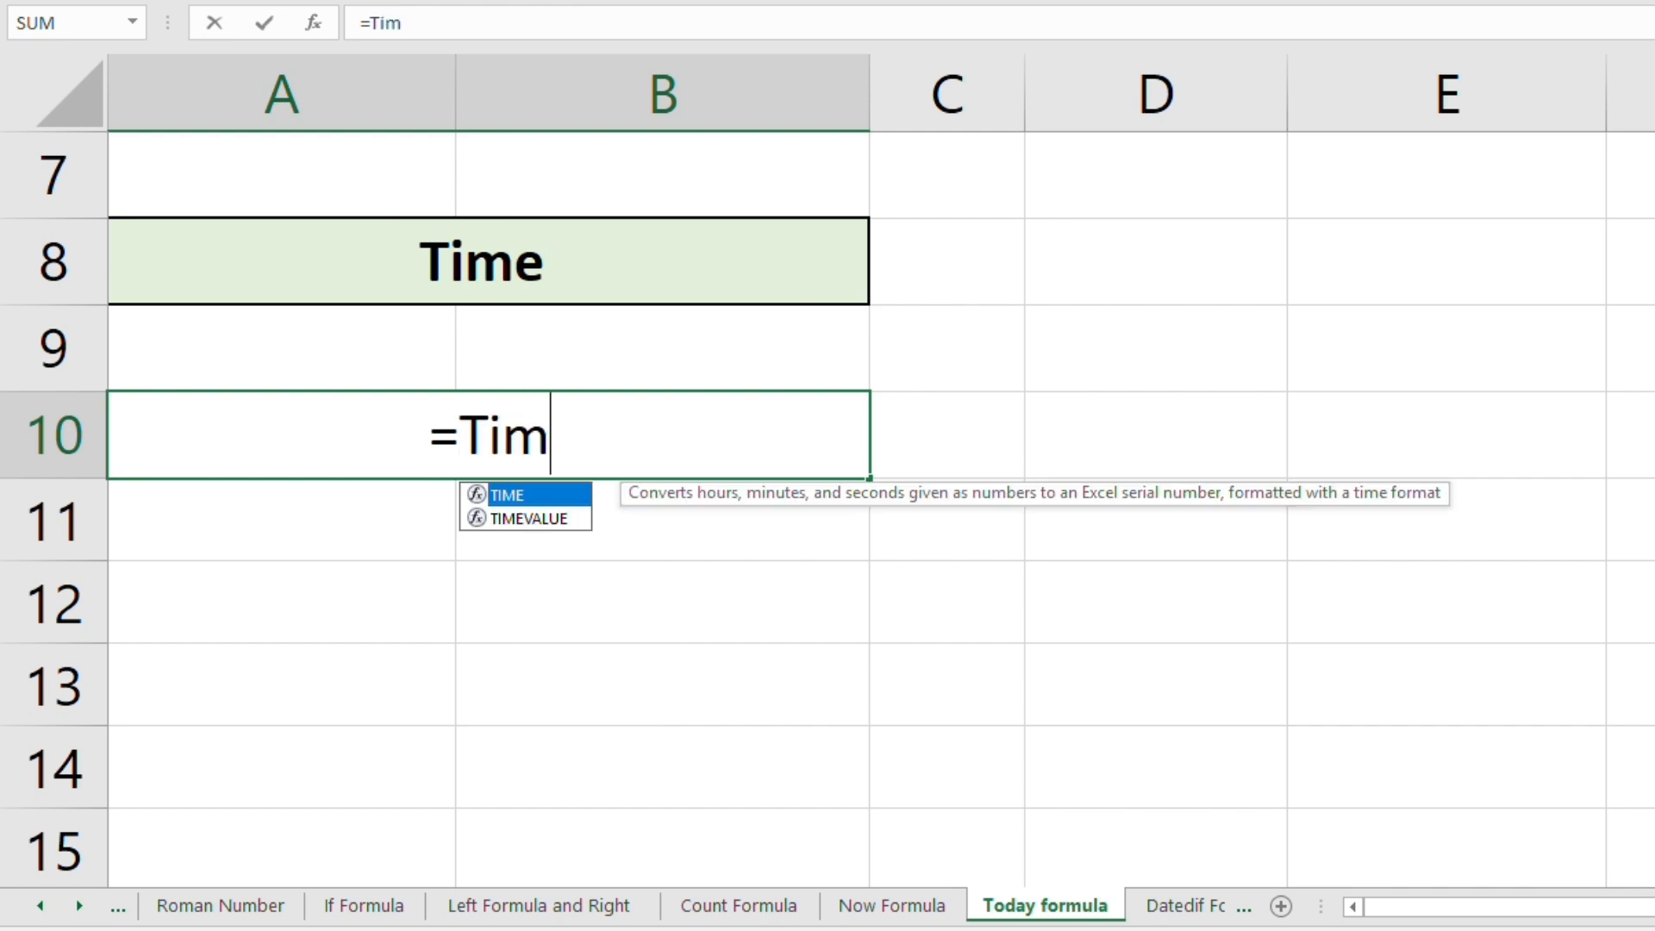
pyautogui.write('e(')
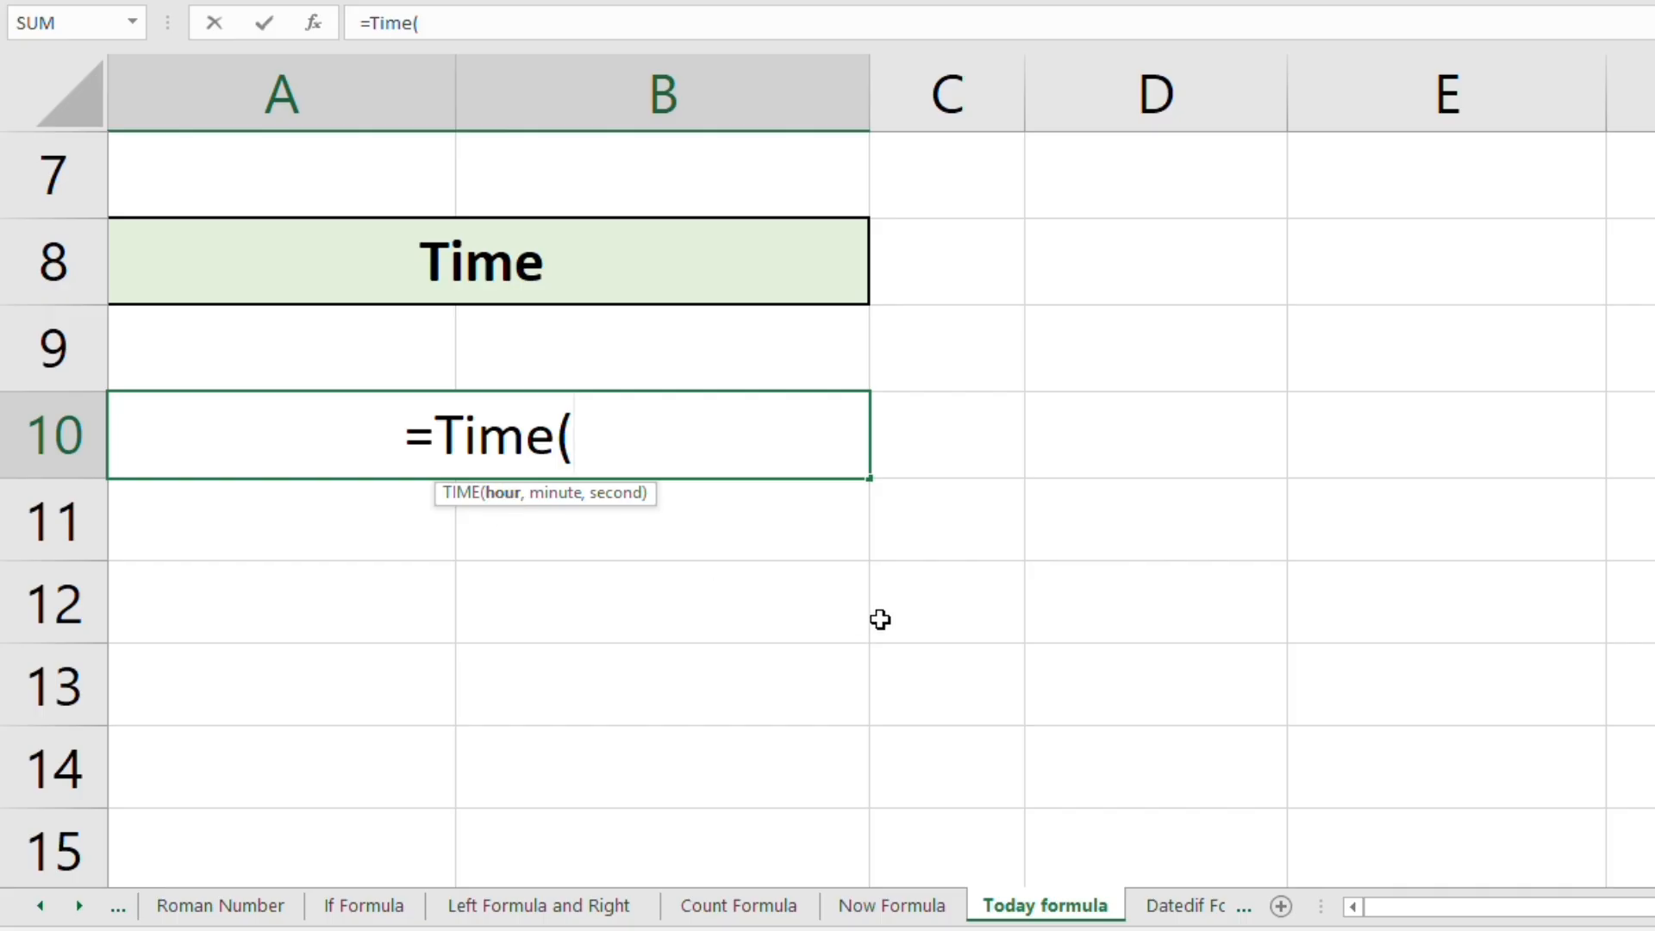
pyautogui.write('14')
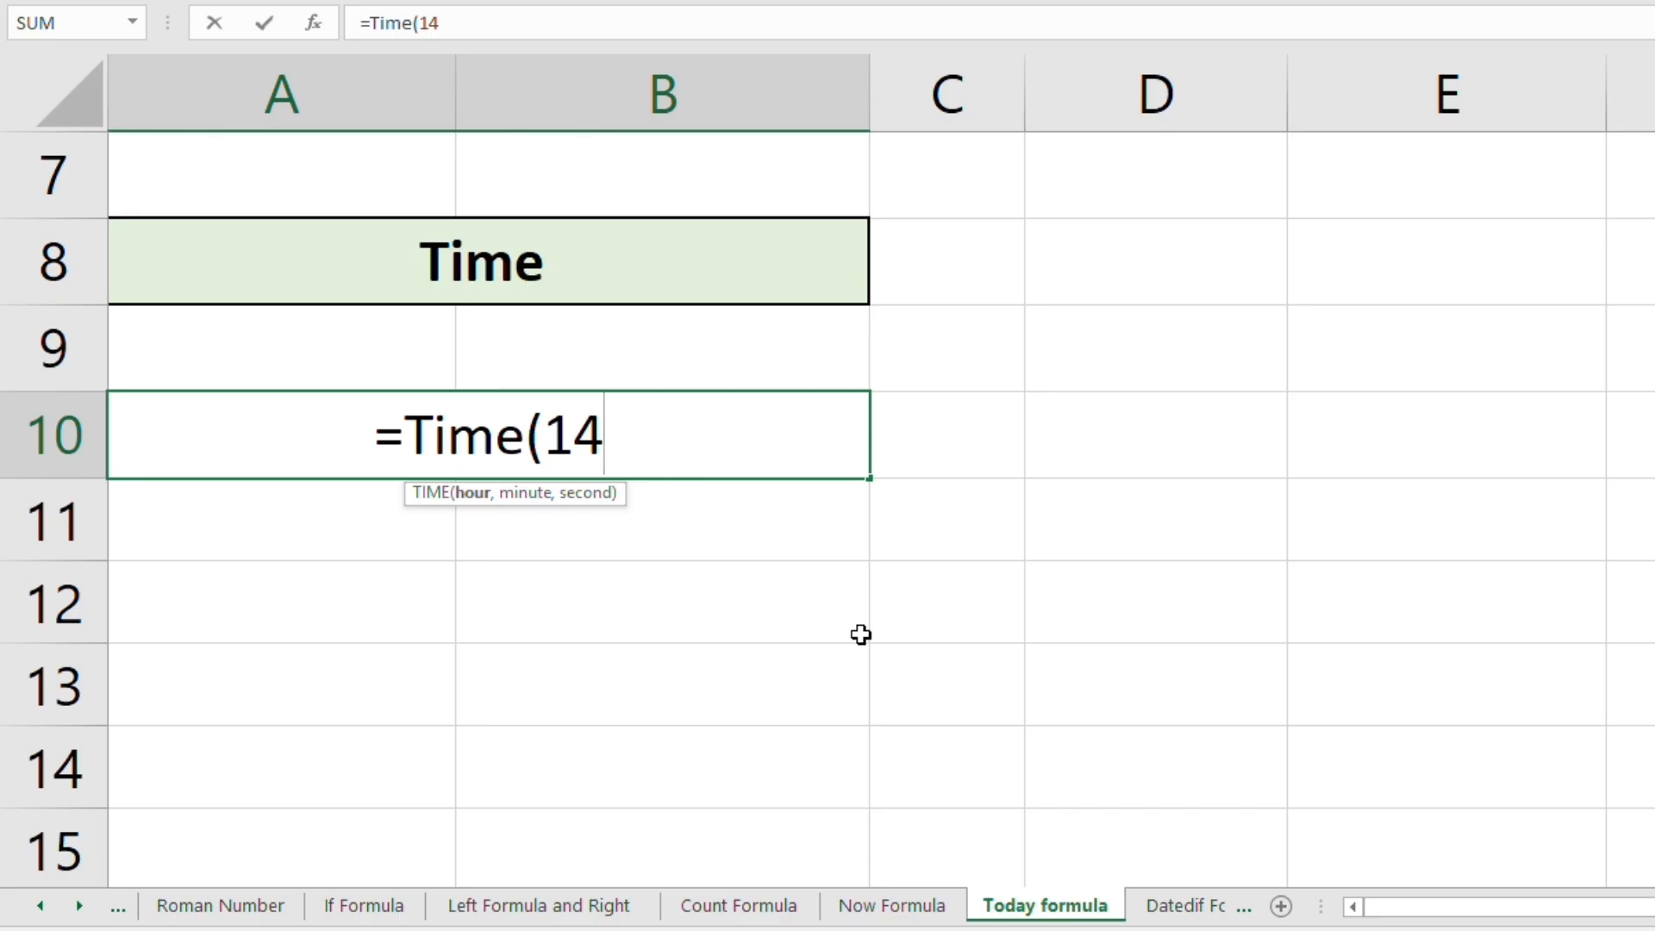
pyautogui.write(',')
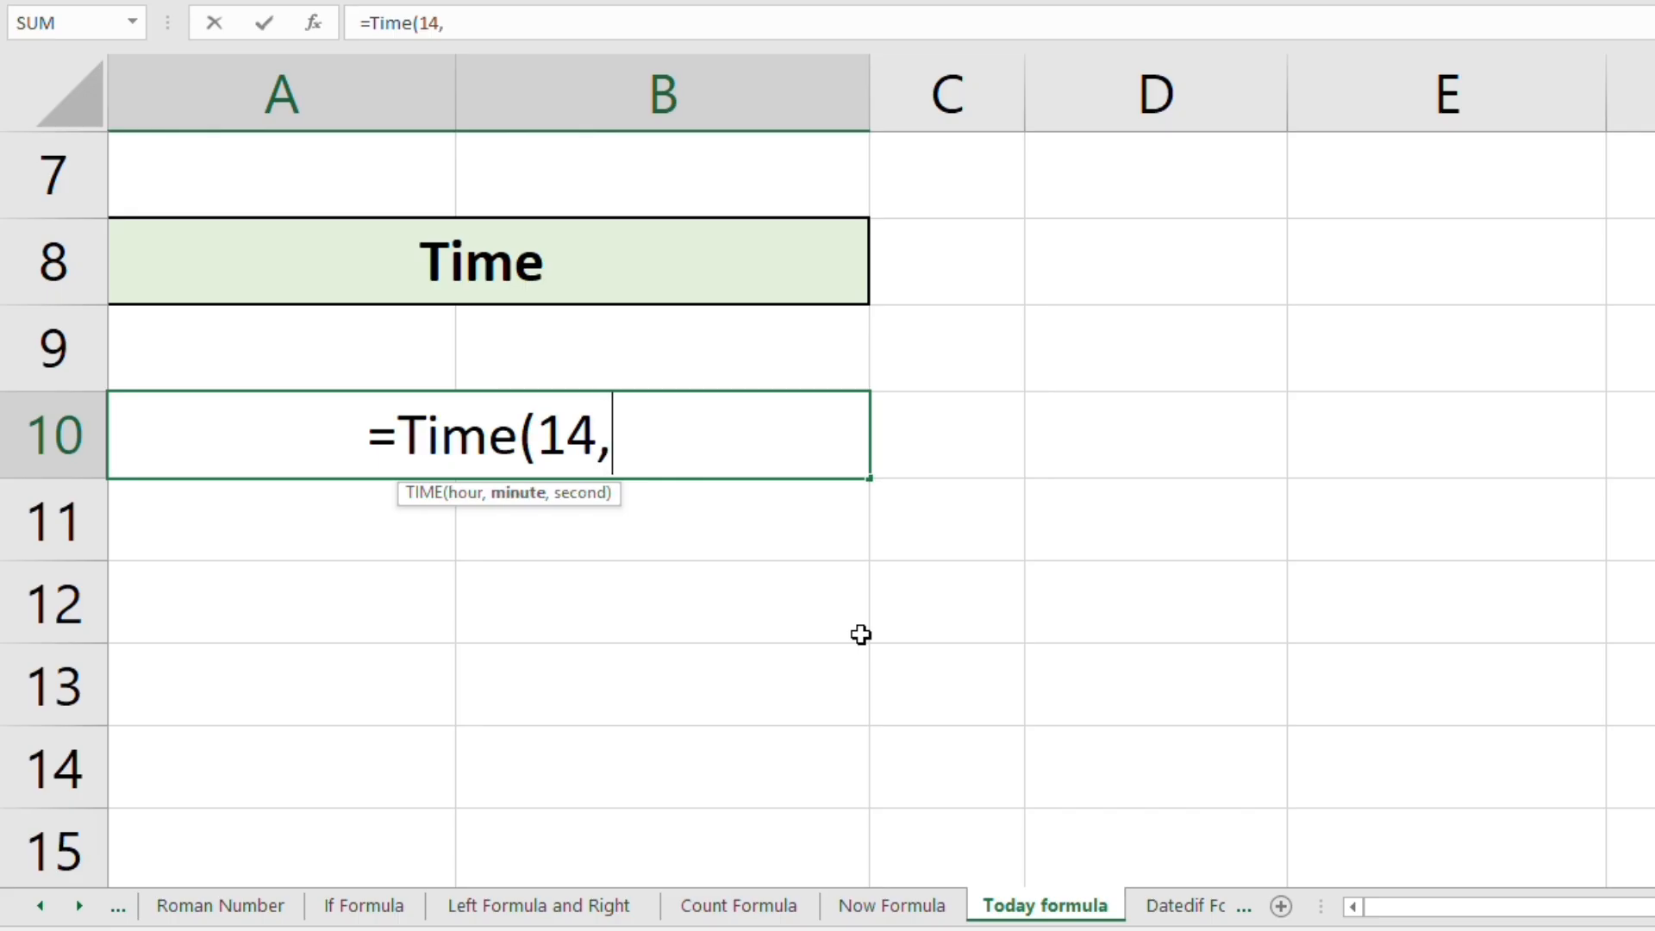
pyautogui.write('30,')
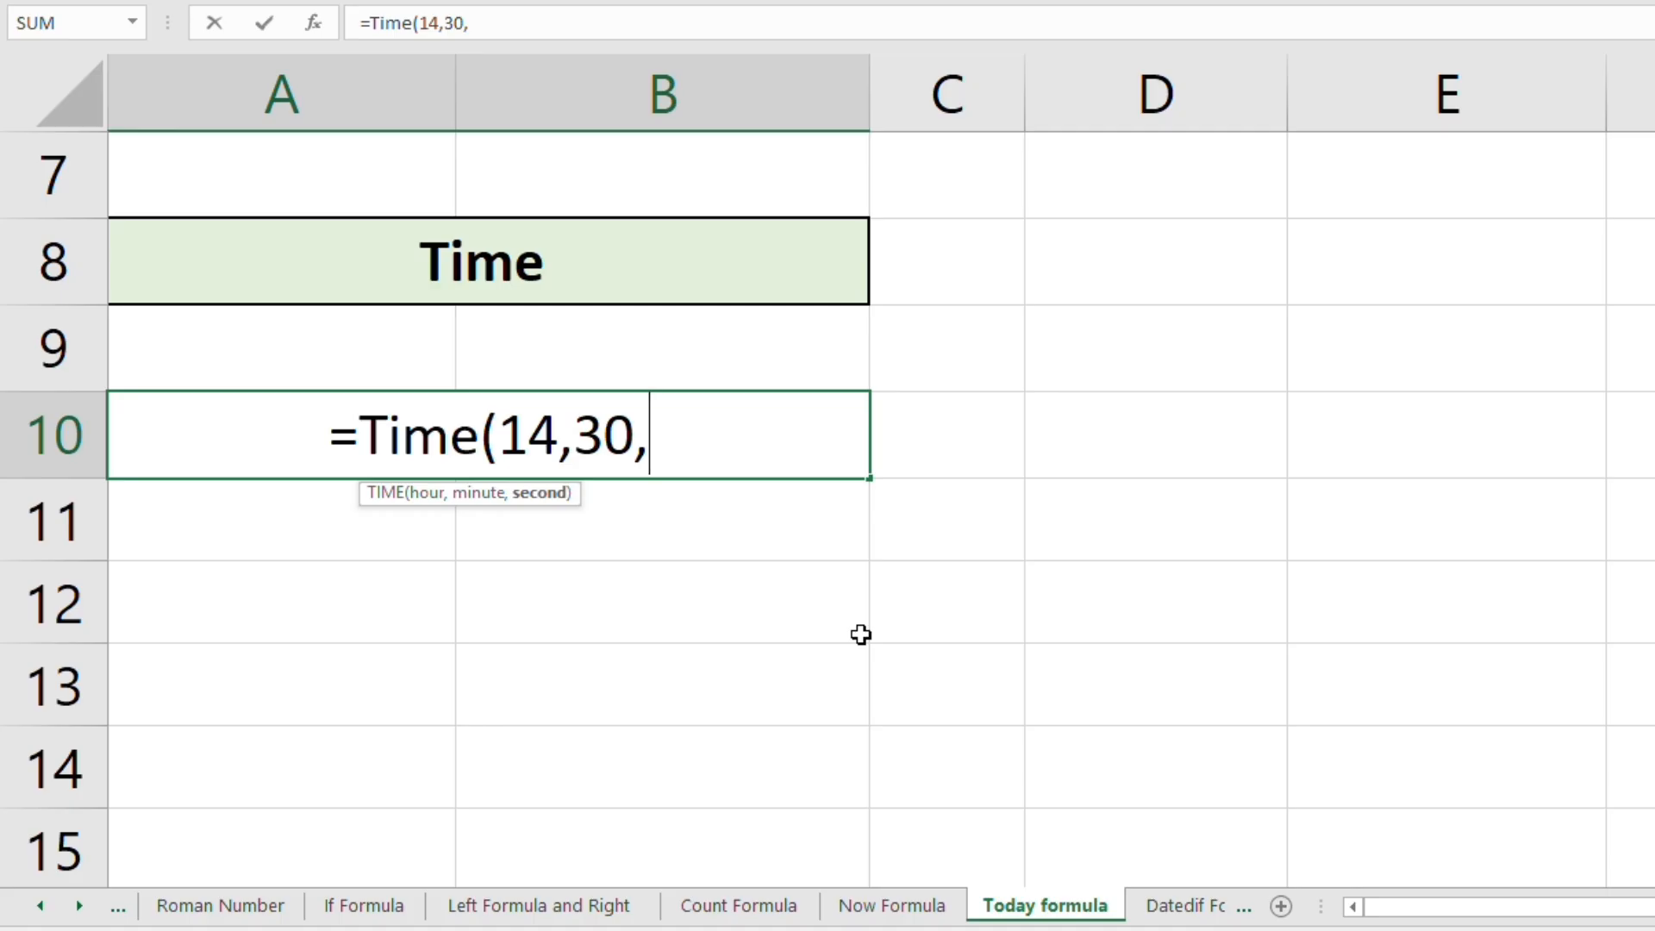
pyautogui.write('55')
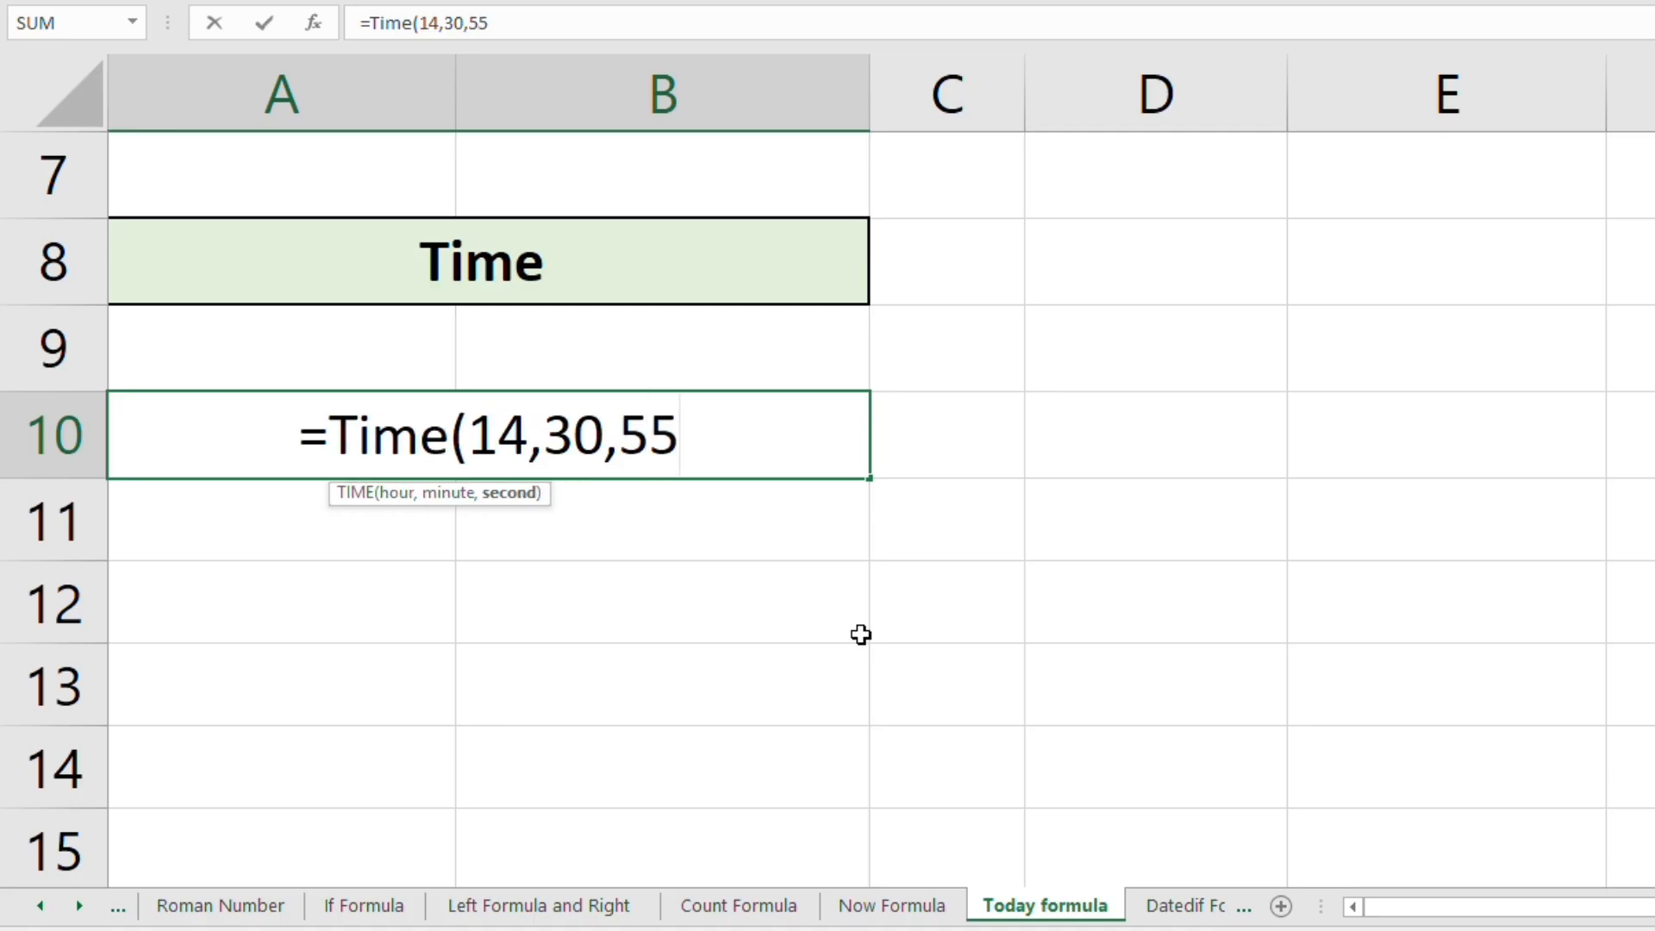
pyautogui.write(')')
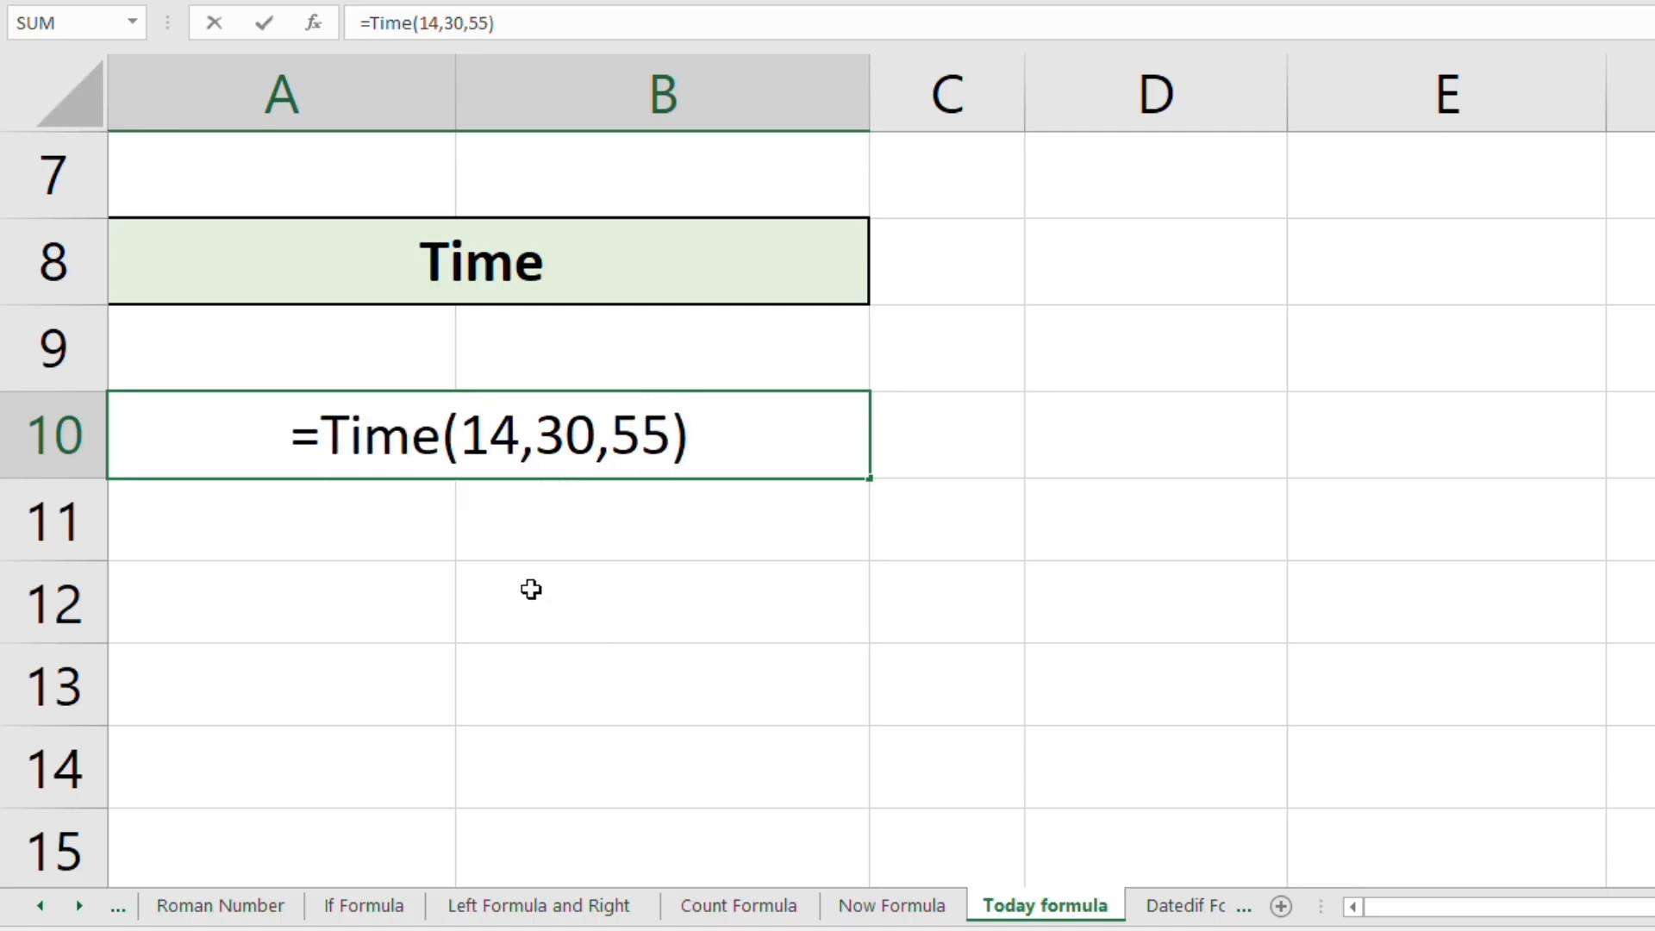
# Step: Review the hour, minute and second arguments in A10, then commit the TIME formula and check its result
pyautogui.click(508, 445)
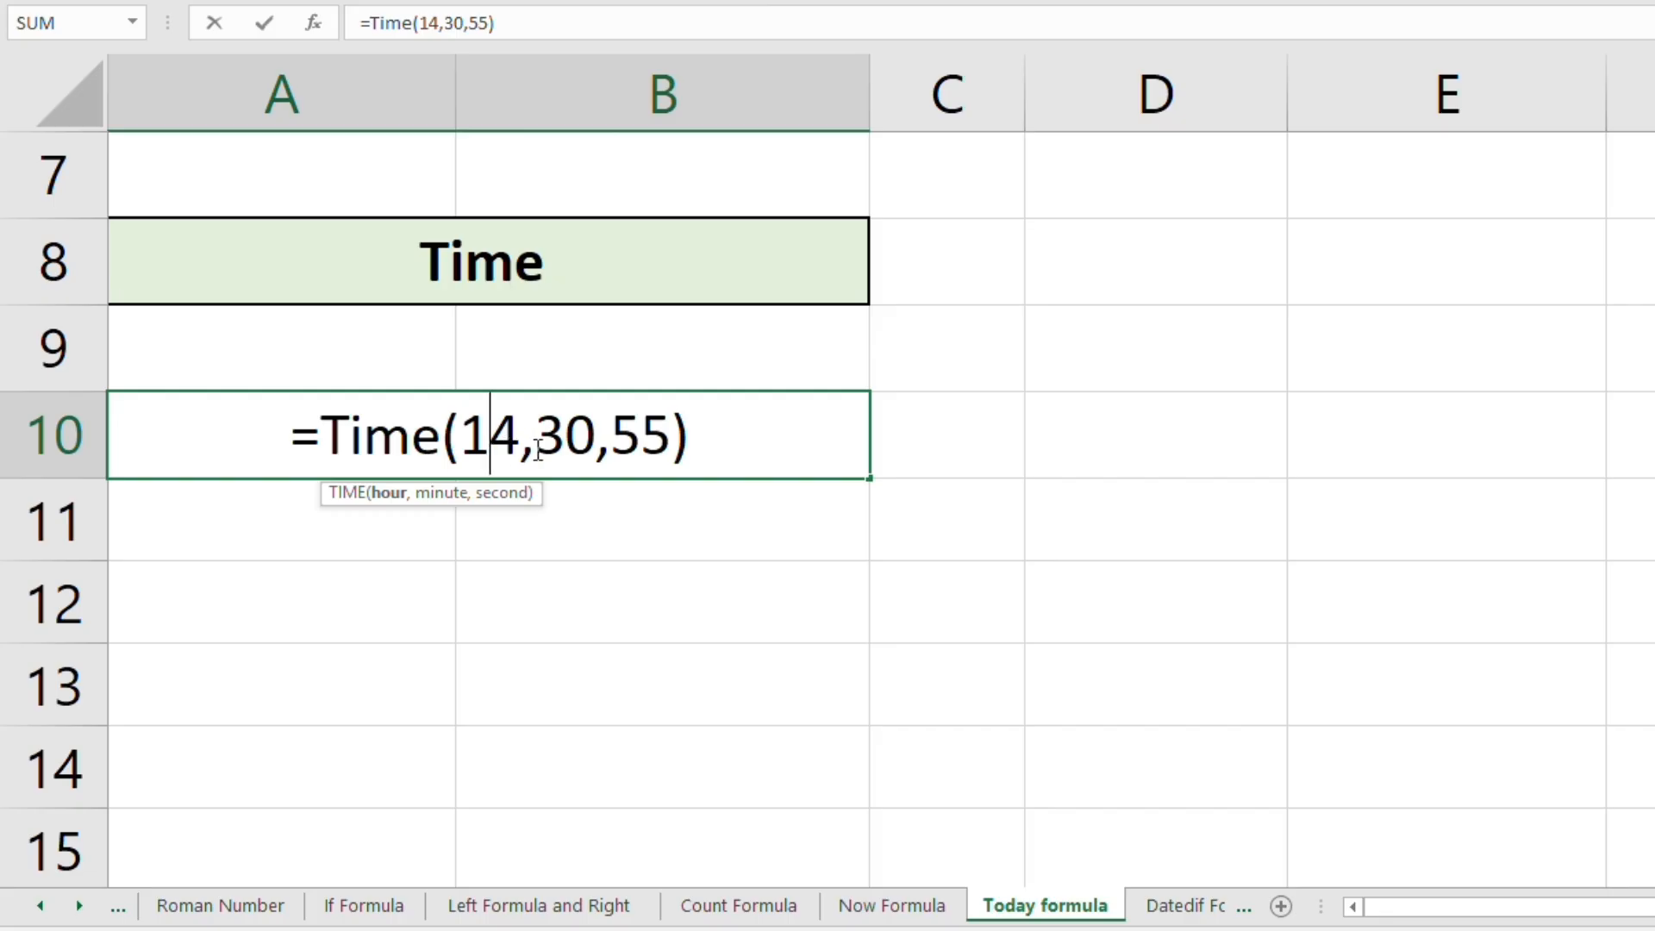
pyautogui.click(594, 445)
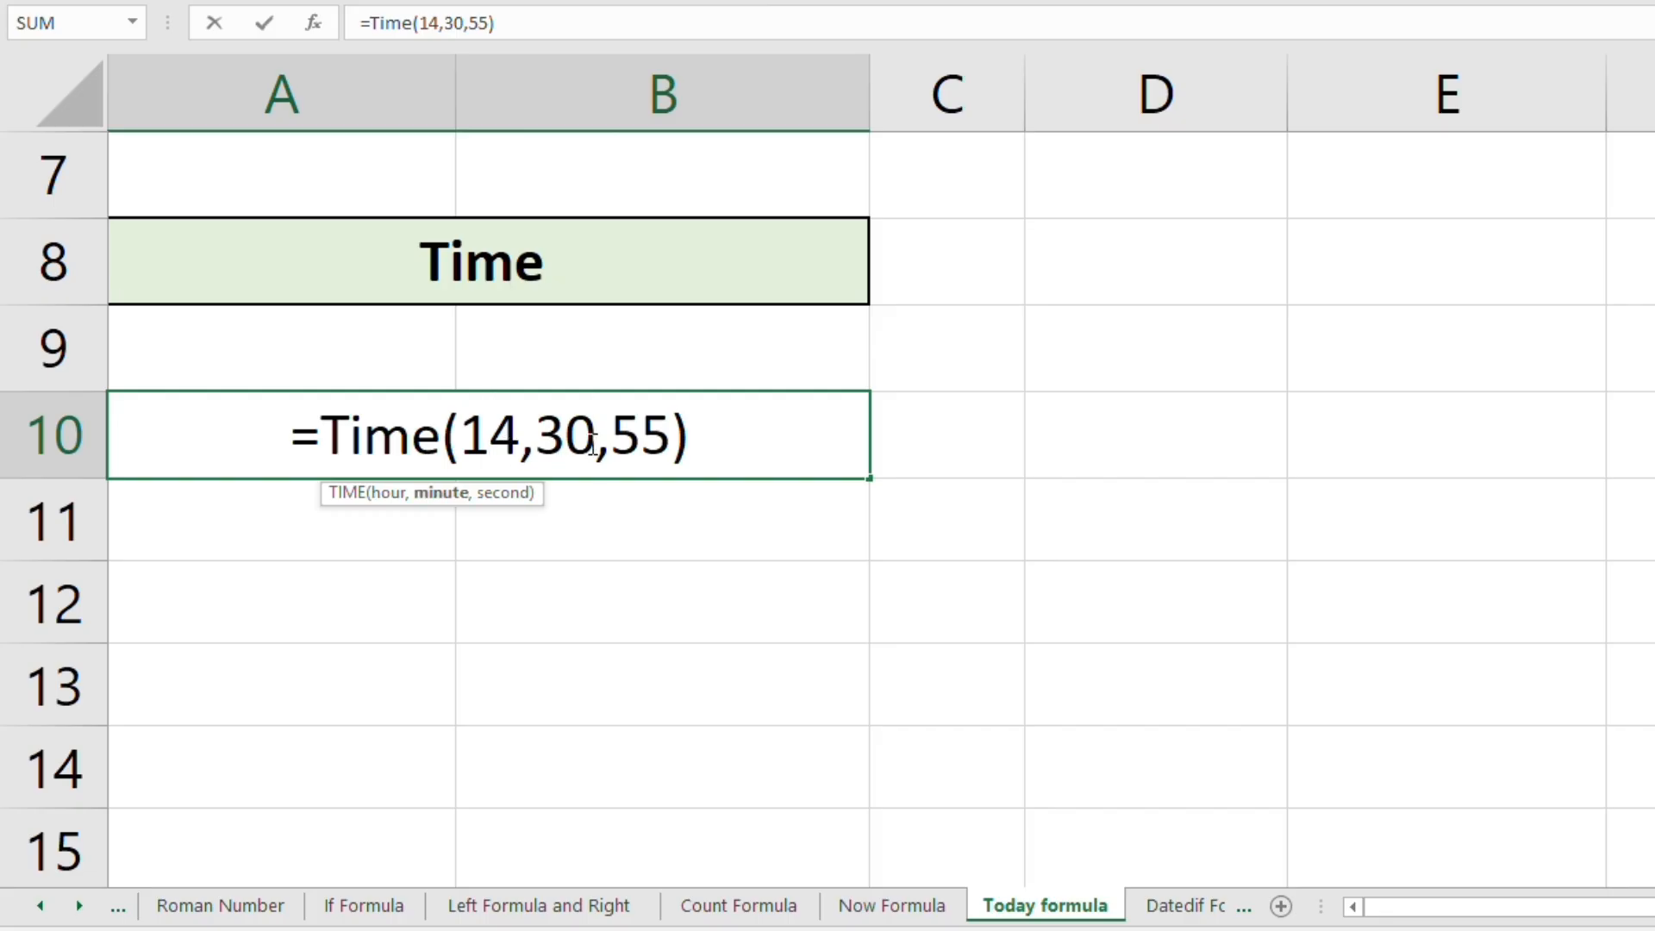
pyautogui.click(681, 443)
pyautogui.click(712, 443)
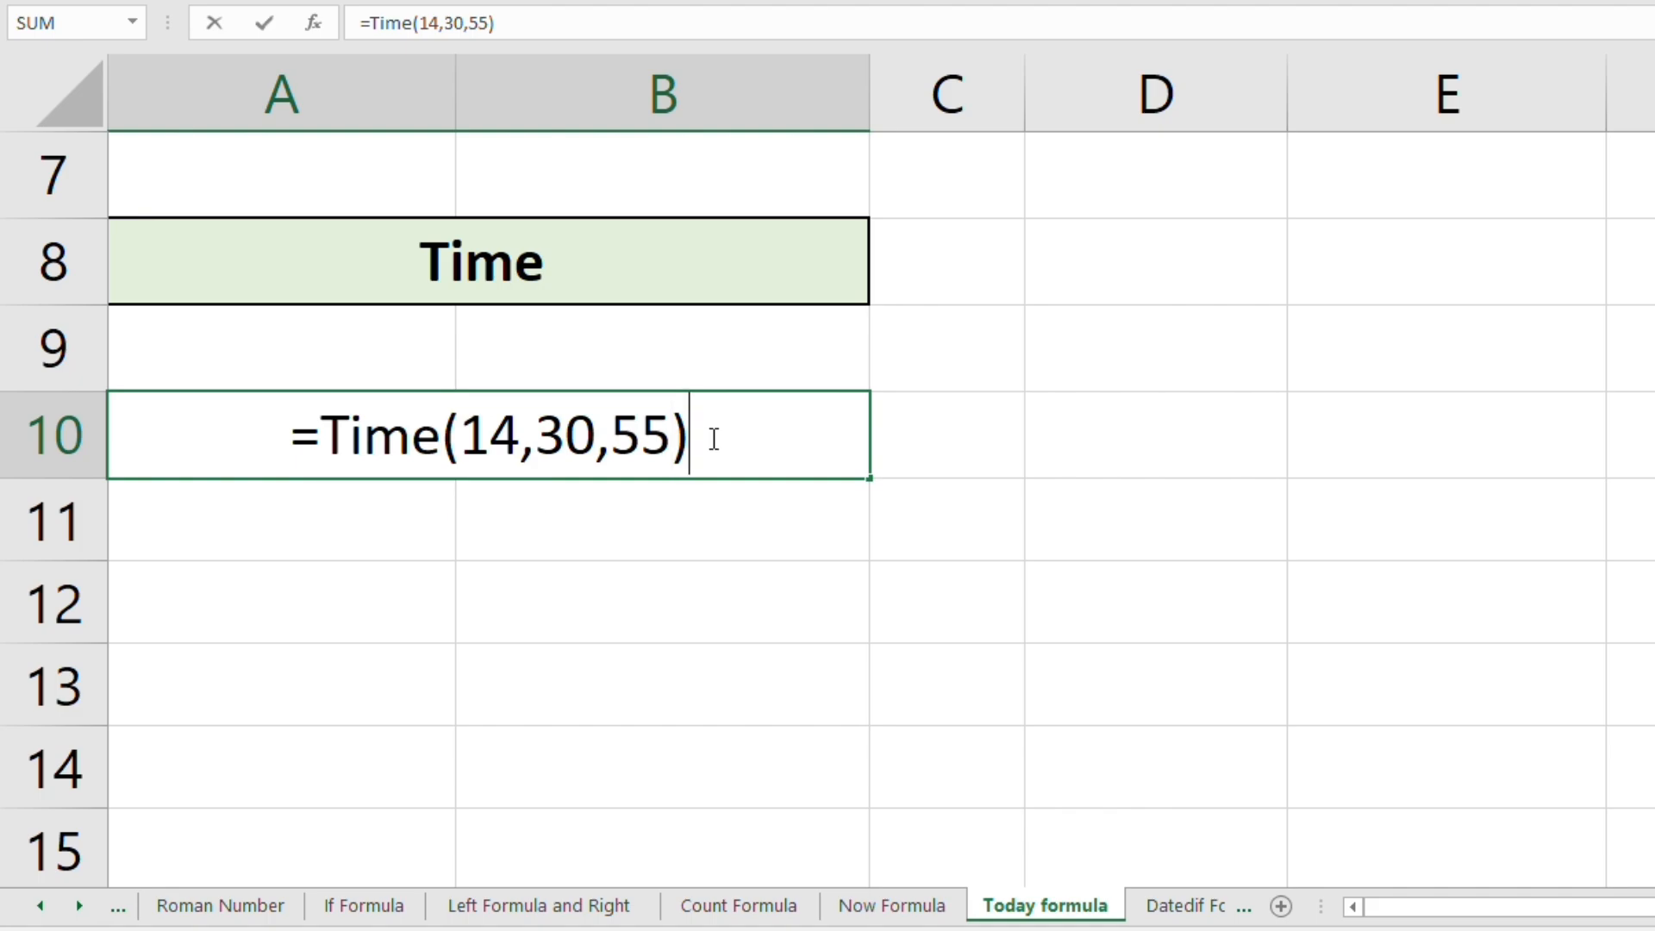
pyautogui.press('Return')
pyautogui.click(664, 436)
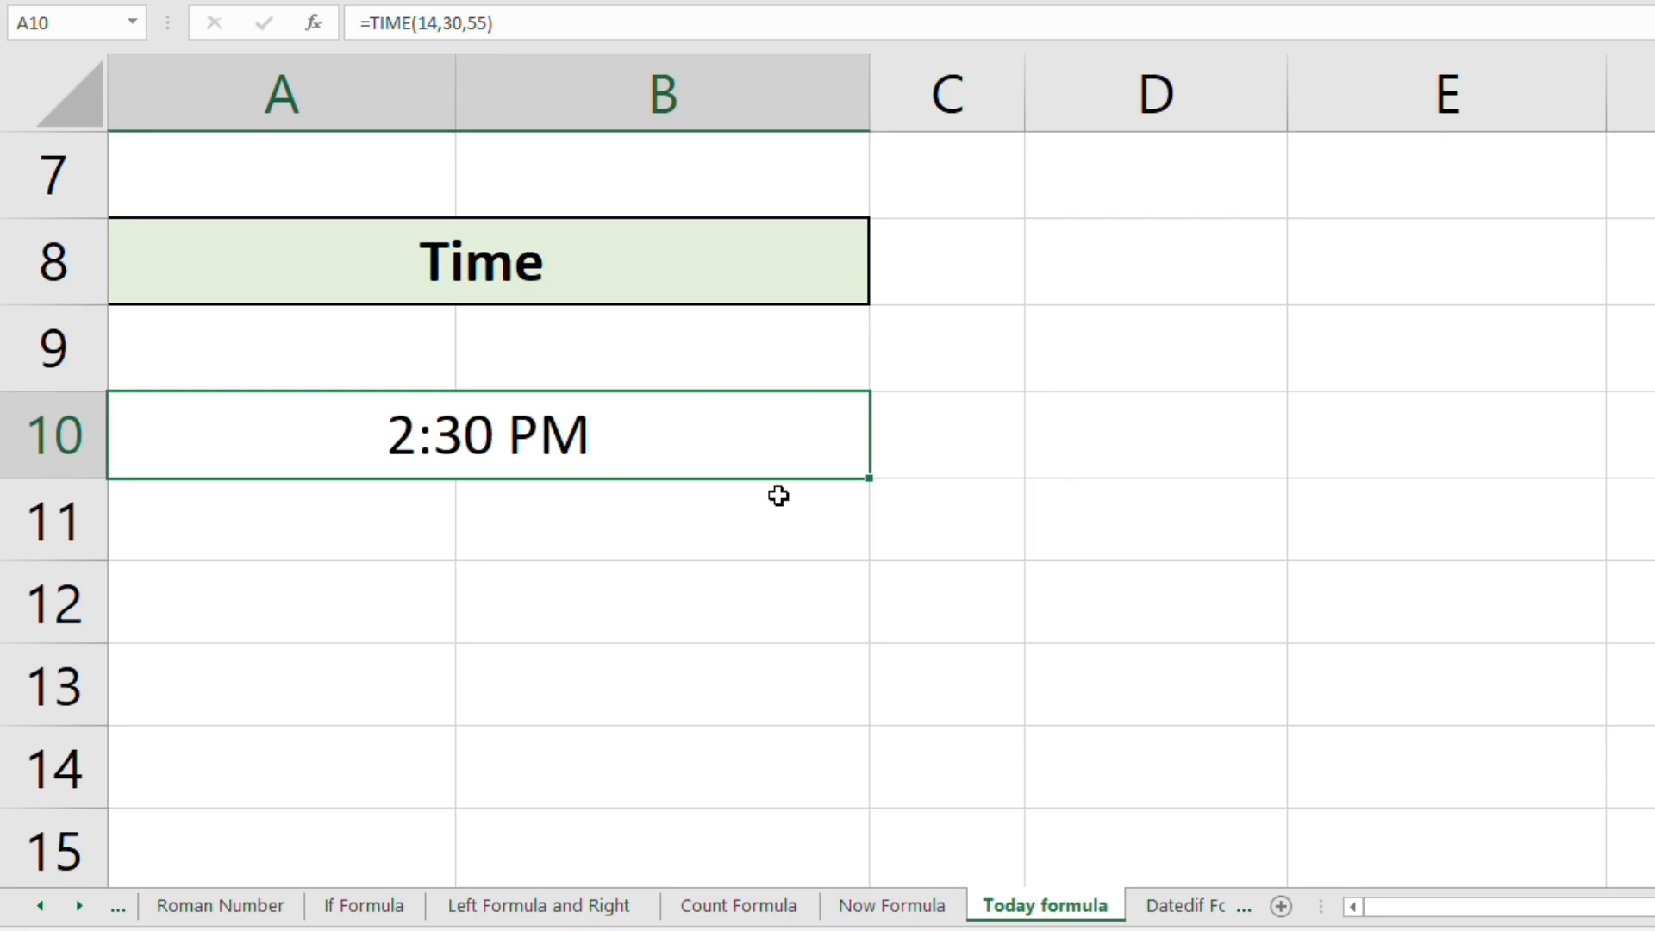
# Step: Reopen the TIME formula in A10 and change its hour to 12 and its minute to 40
pyautogui.doubleClick(749, 440)
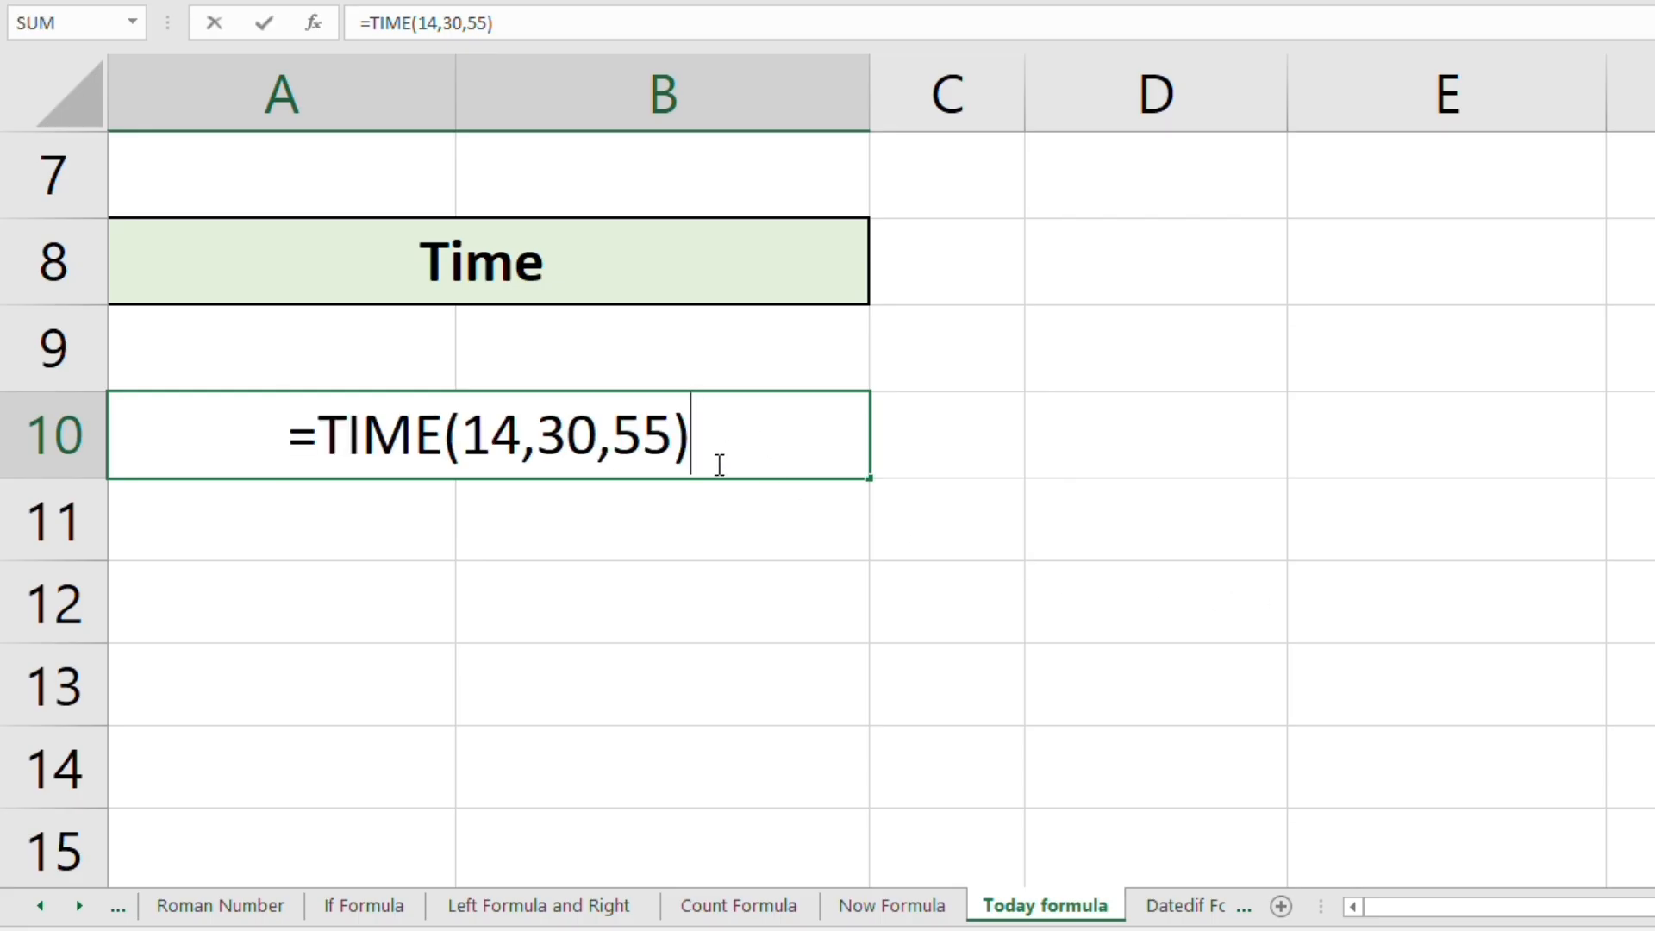
pyautogui.click(524, 436)
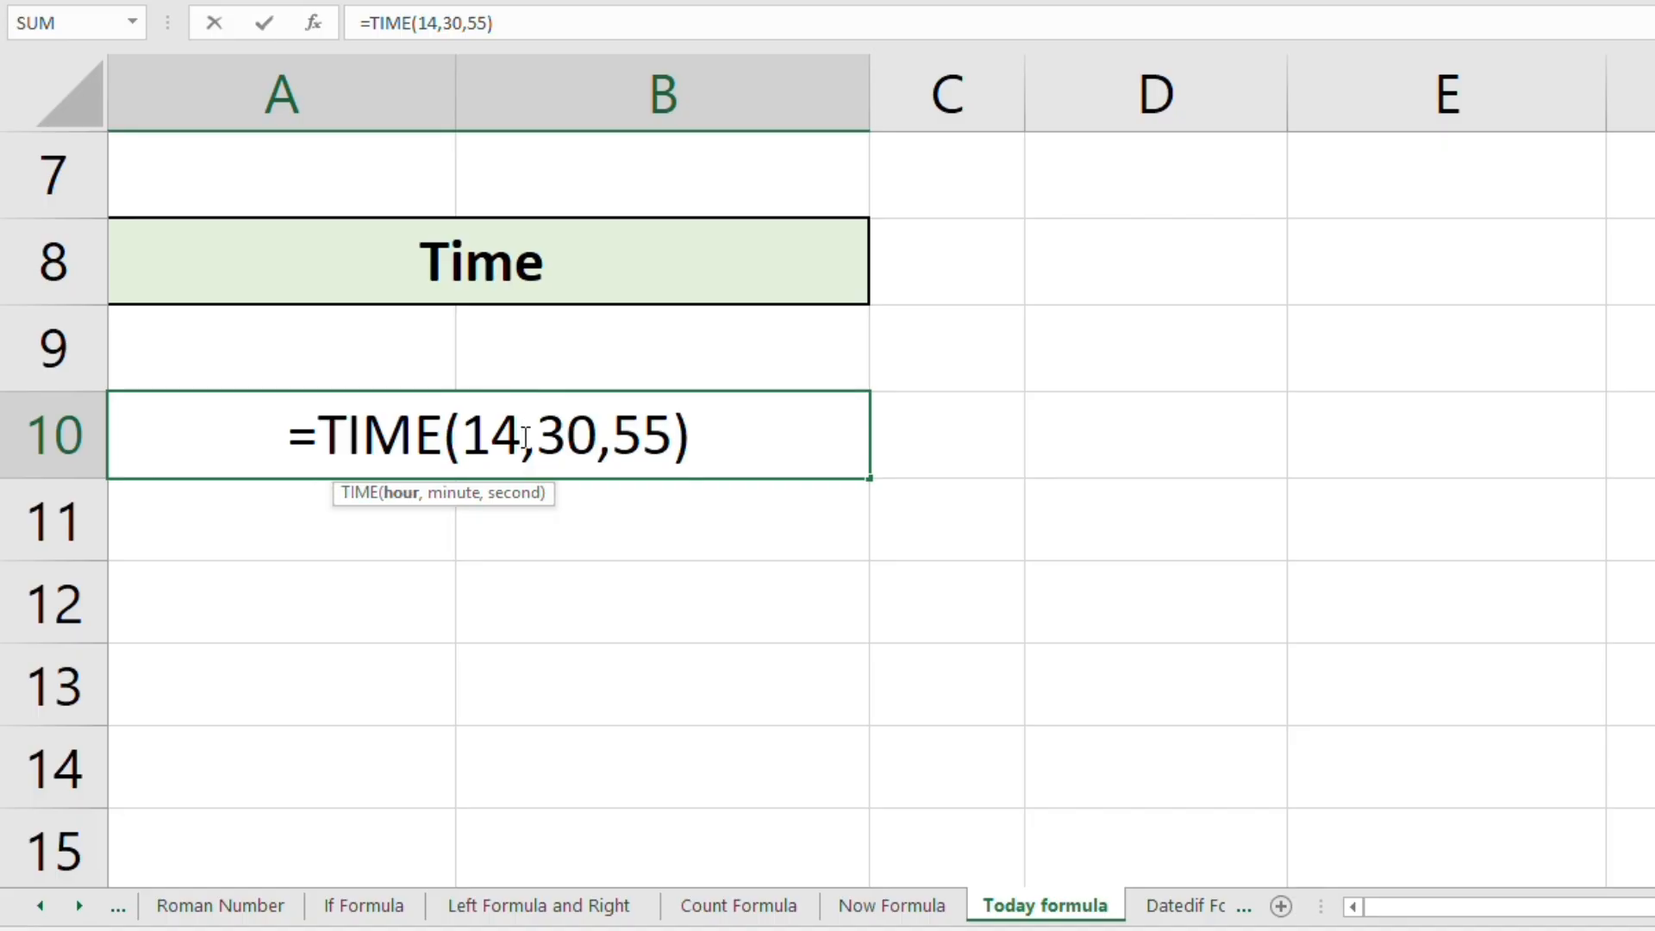
pyautogui.press('BackSpace')
pyautogui.write('2')
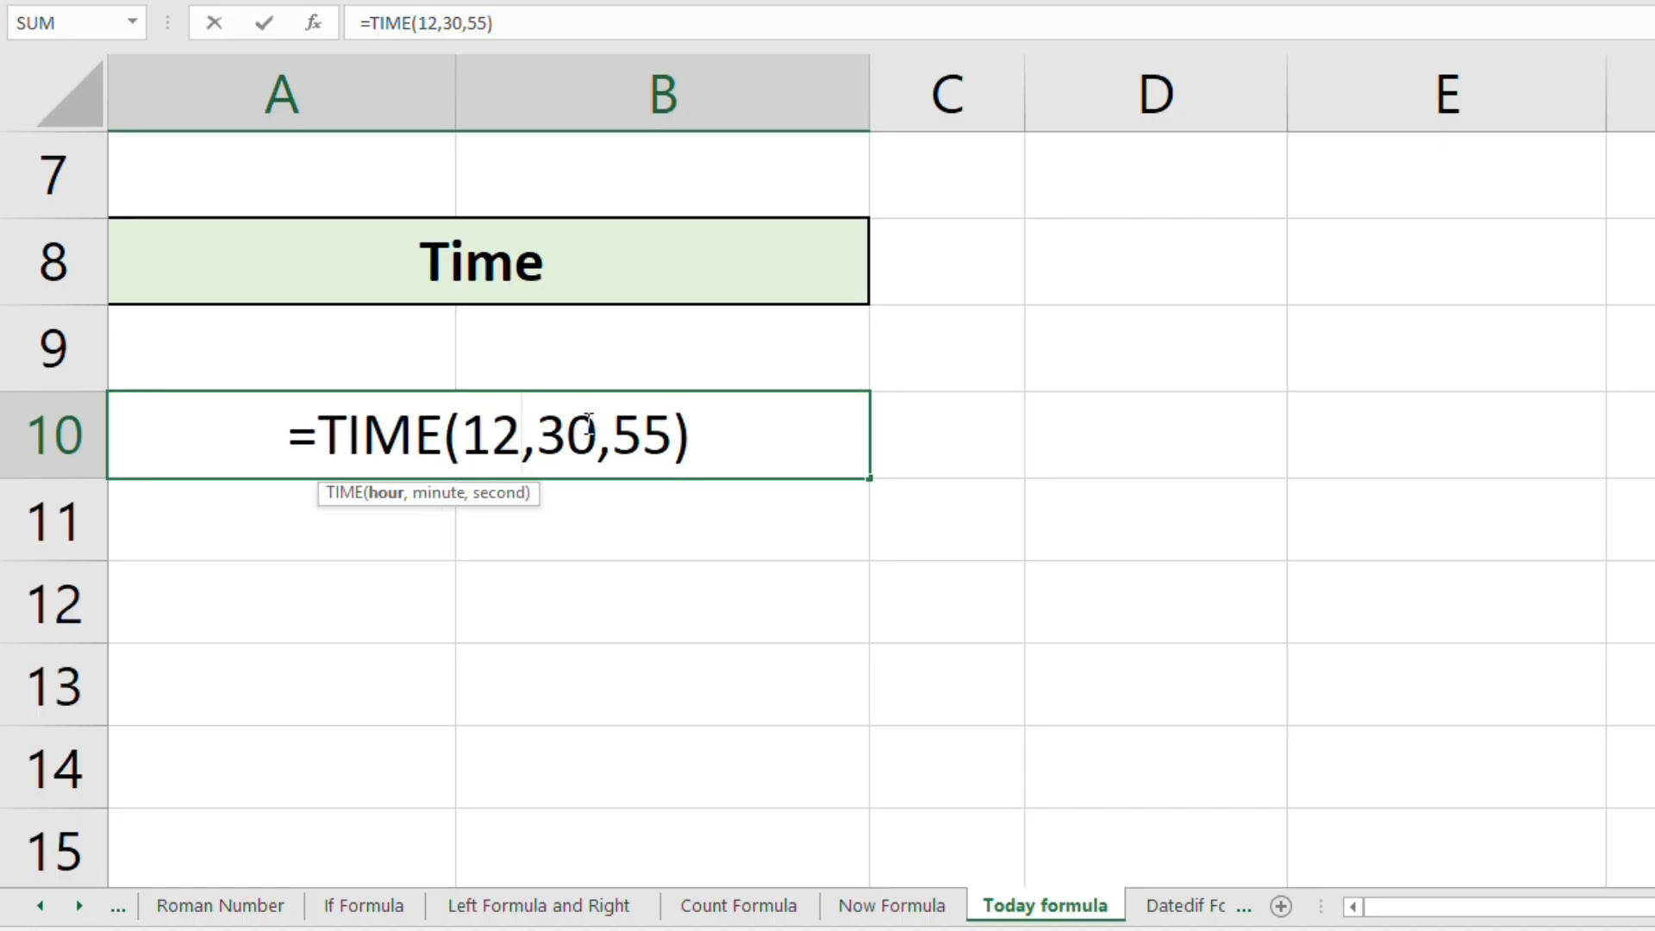
pyautogui.click(589, 422)
pyautogui.press('BackSpace')
pyautogui.press('BackSpace')
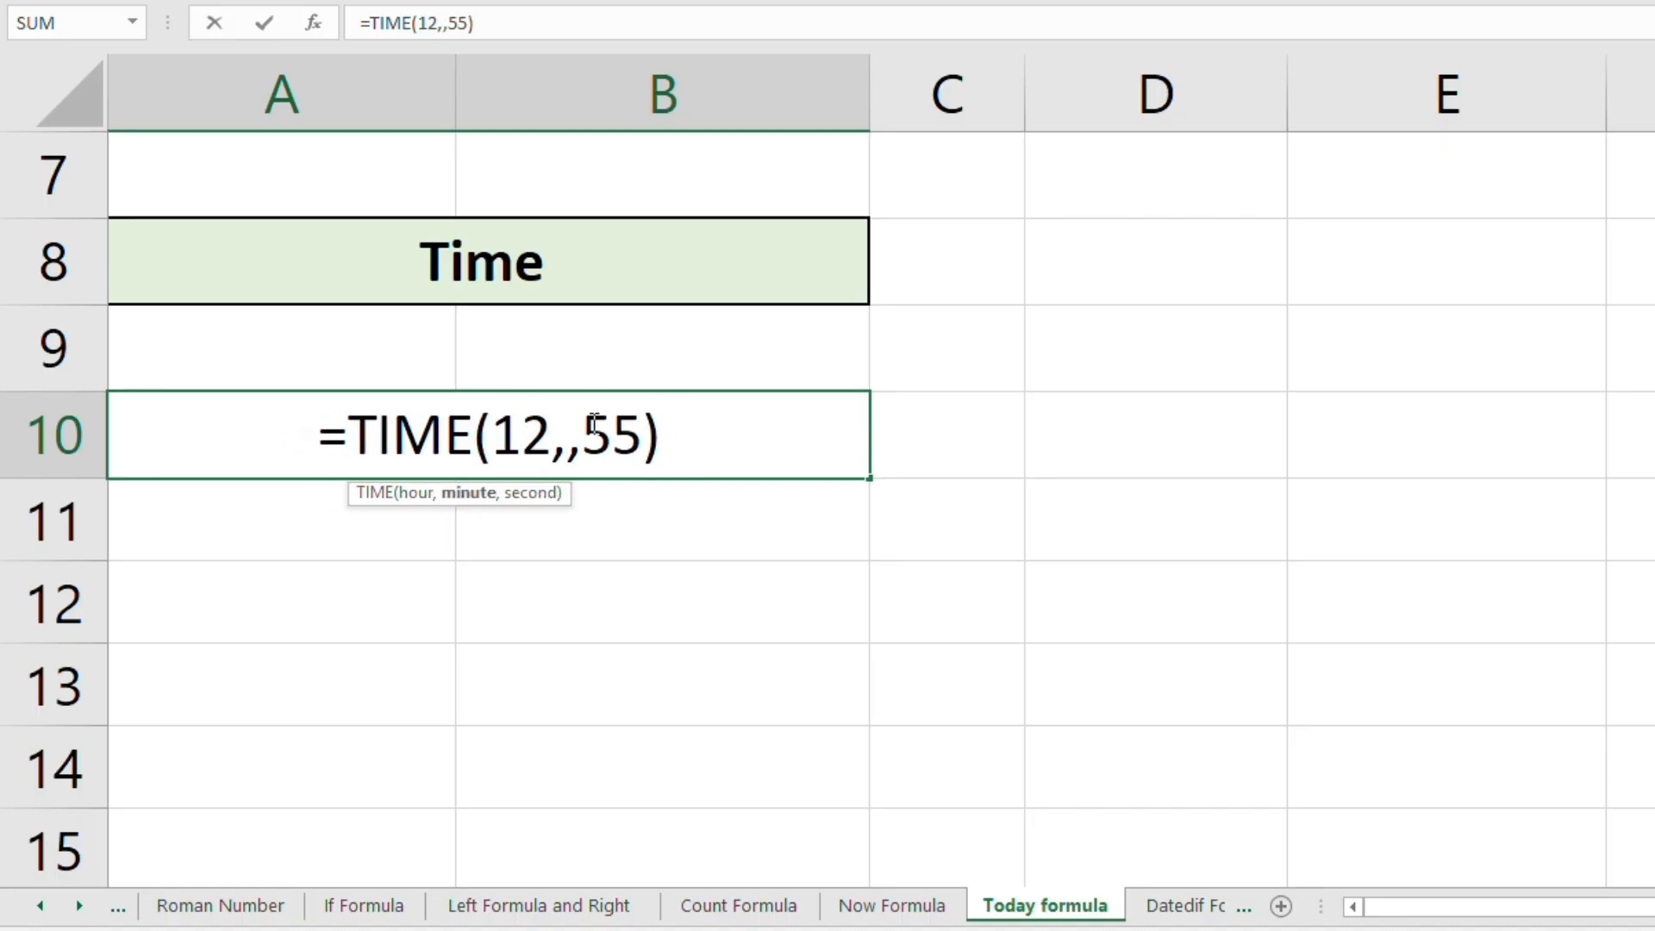
pyautogui.write('40')
# Step: Set the seconds in A10's TIME formula to 35, commit it and check the resulting time
pyautogui.click(667, 435)
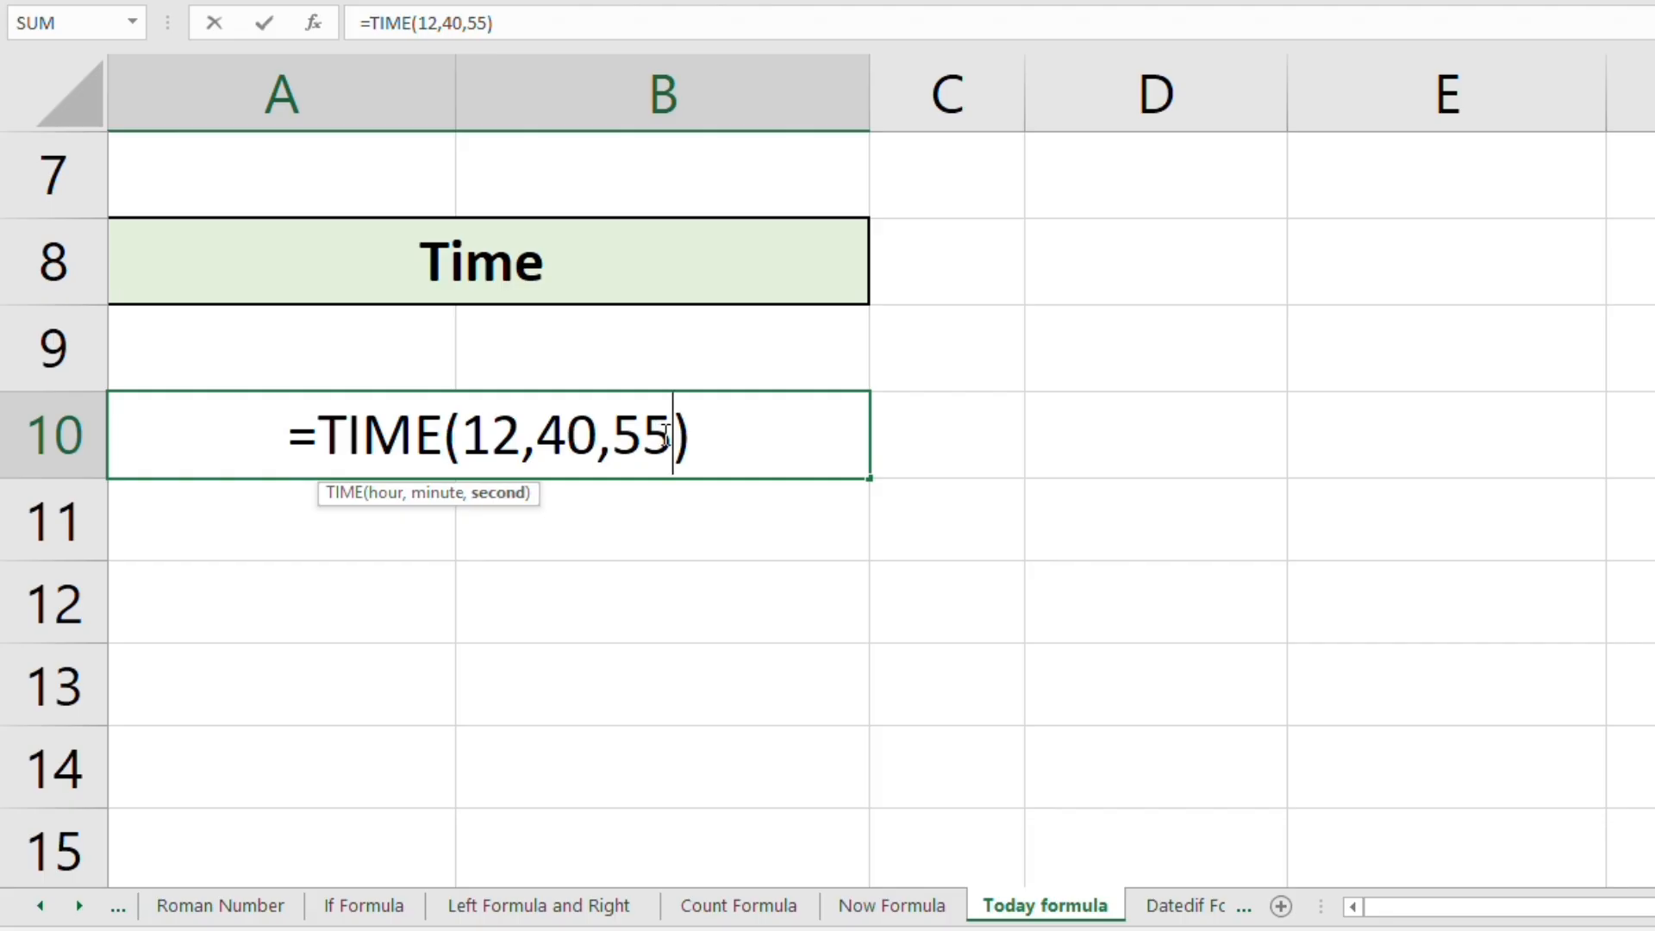
pyautogui.press('BackSpace')
pyautogui.press('BackSpace')
pyautogui.write('35')
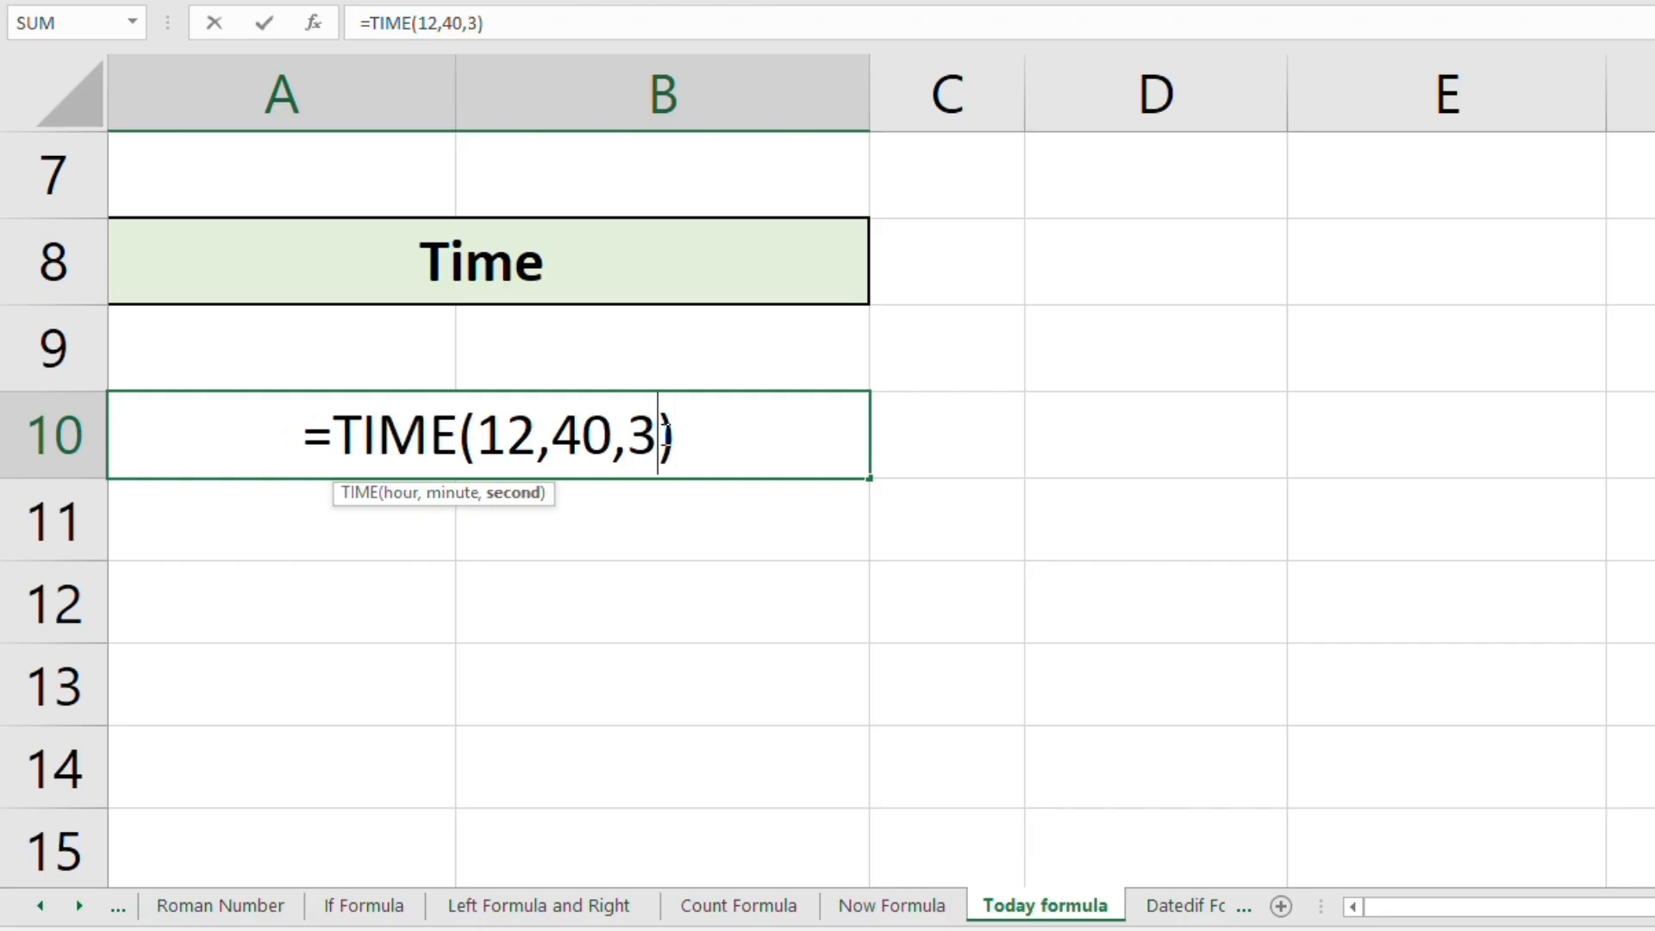
pyautogui.press('Right')
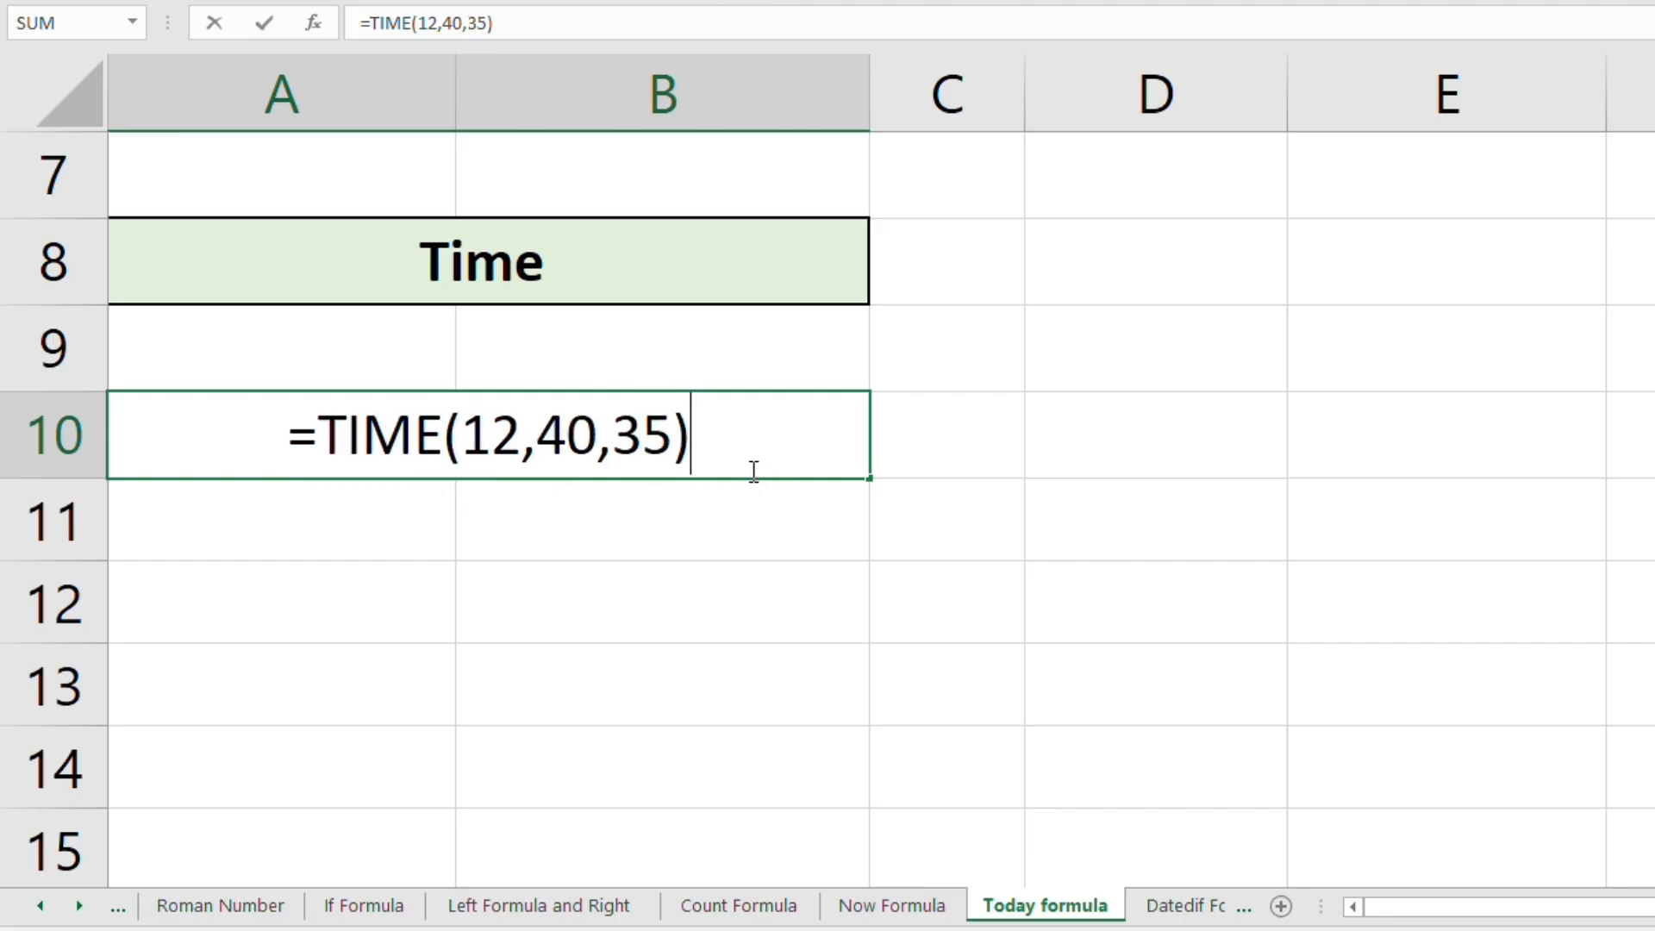
pyautogui.press('Return')
pyautogui.click(735, 444)
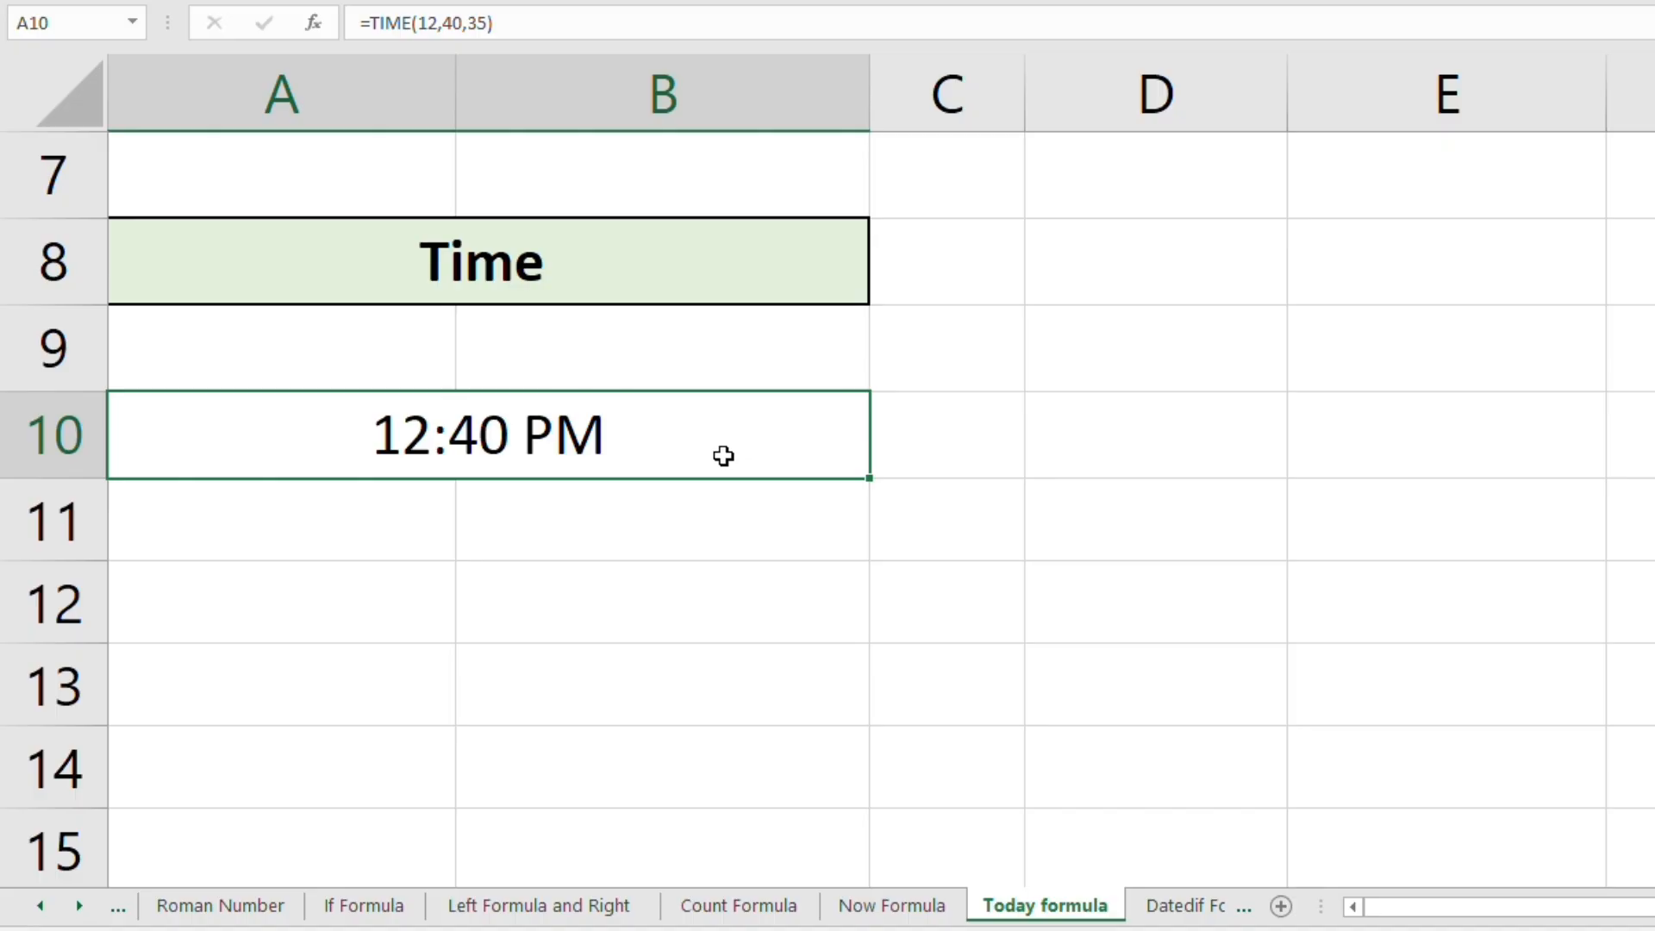
pyautogui.click(907, 552)
pyautogui.click(1049, 440)
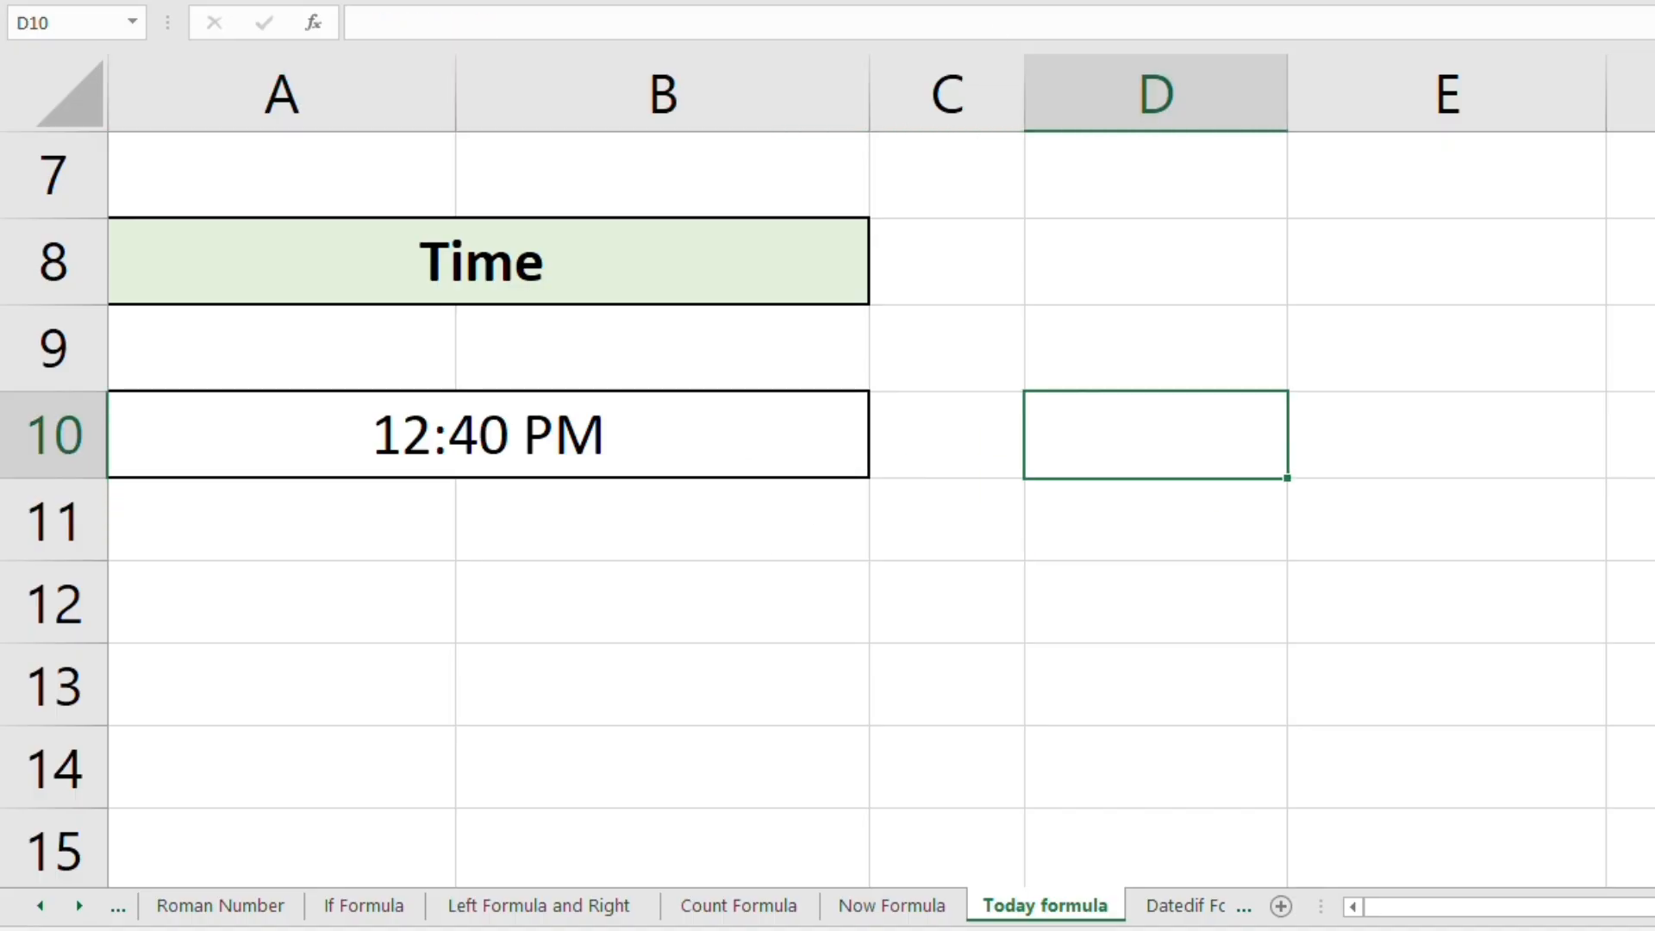
# Step: Switch to the Datedif Formula sheet and examine its Date of Birth, Year, Month and Day rows
pyautogui.hotkey('ctrl', 'pagedown')
pyautogui.click(865, 210)
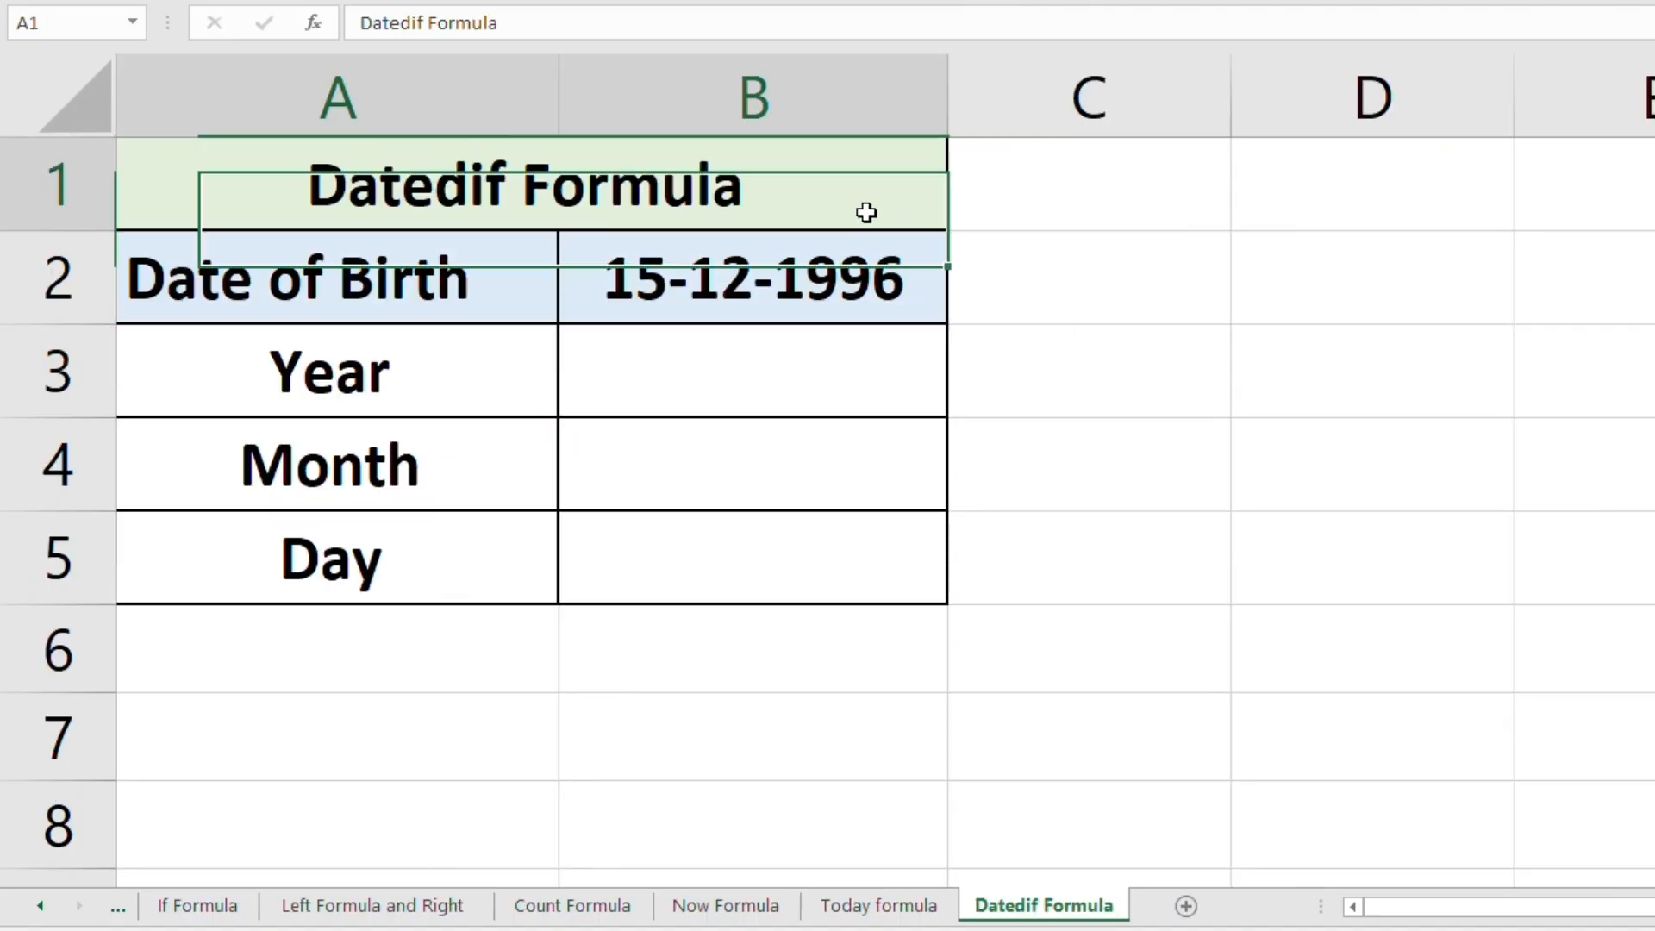
pyautogui.click(489, 302)
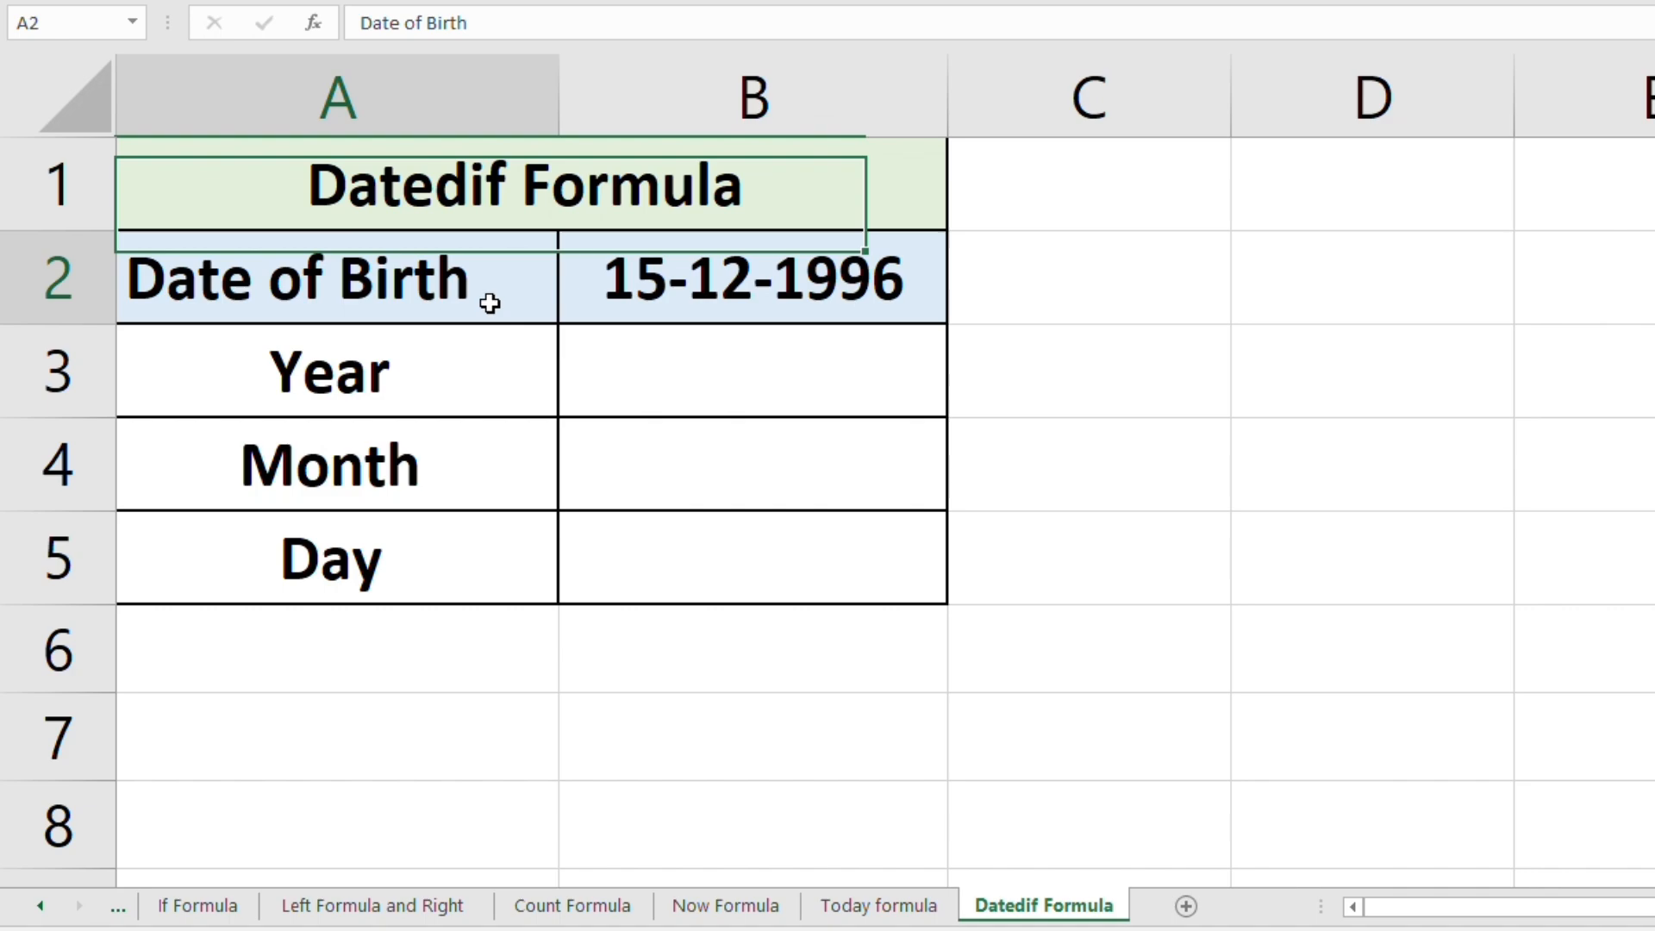
pyautogui.click(712, 260)
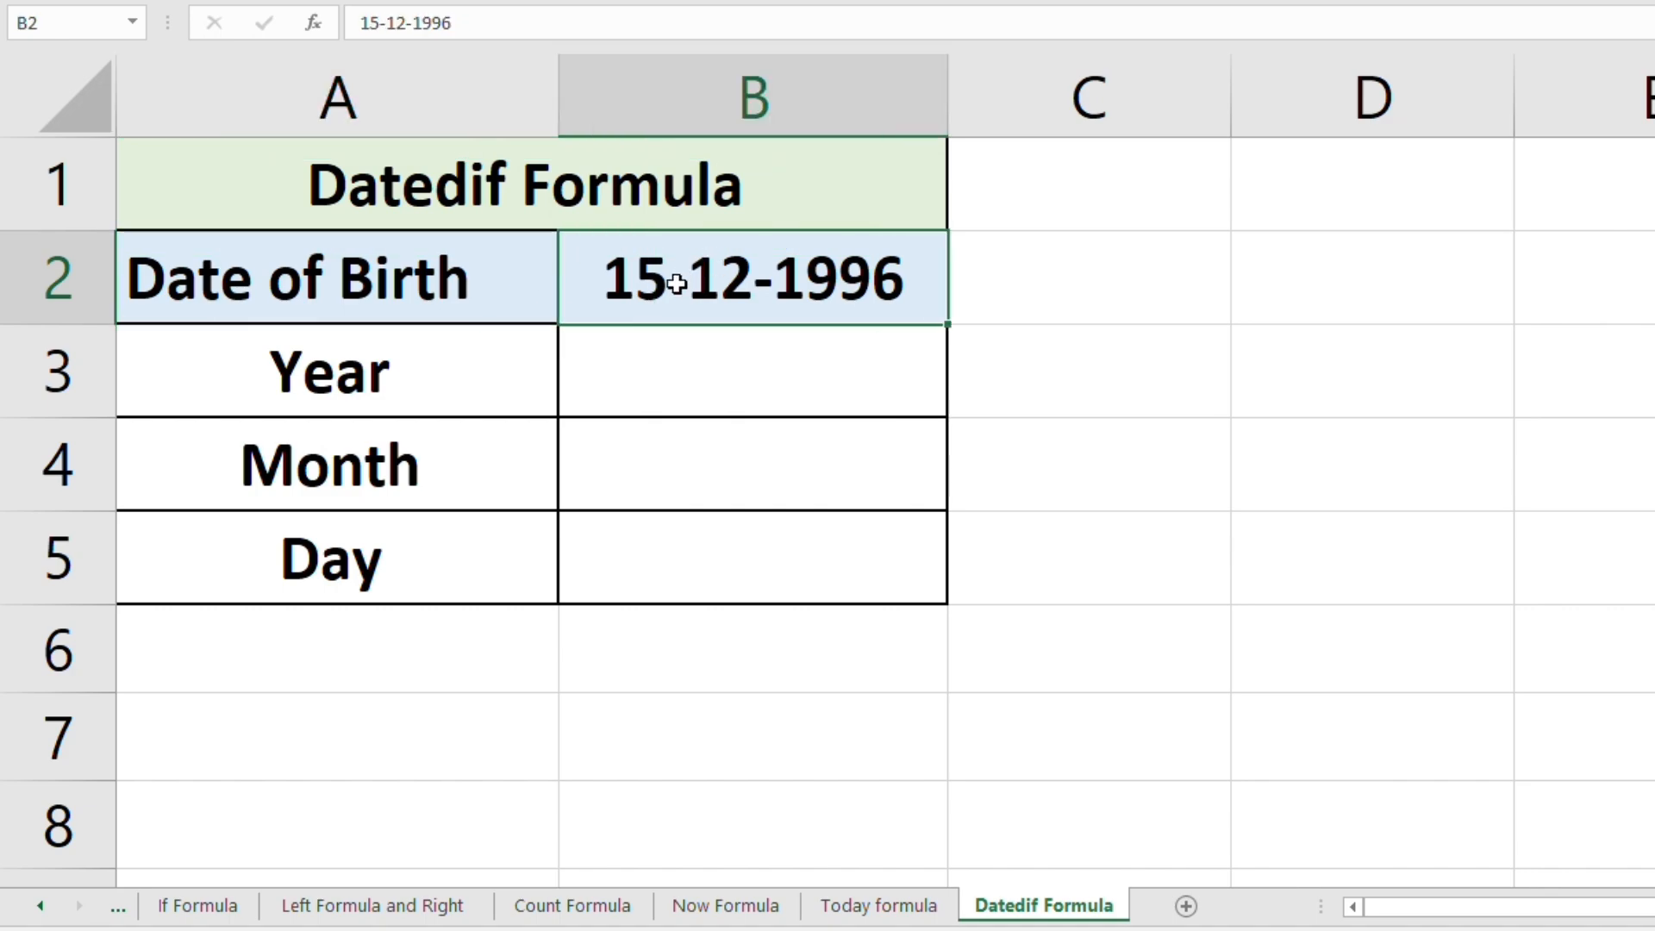
pyautogui.click(487, 372)
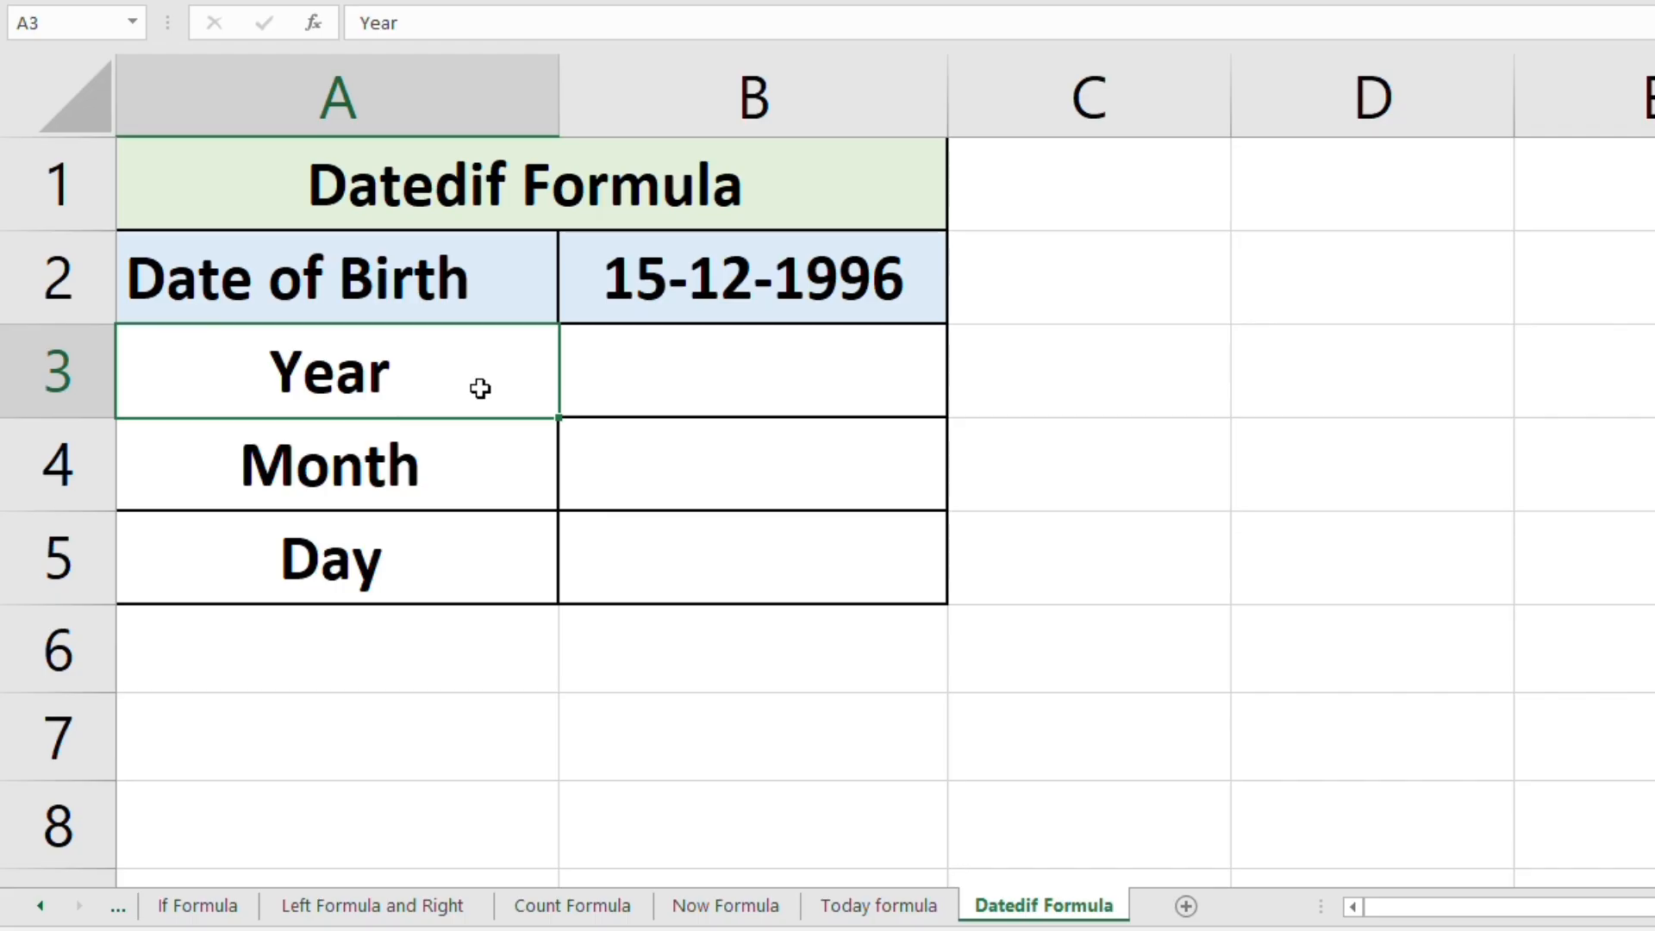
pyautogui.click(481, 455)
pyautogui.click(492, 537)
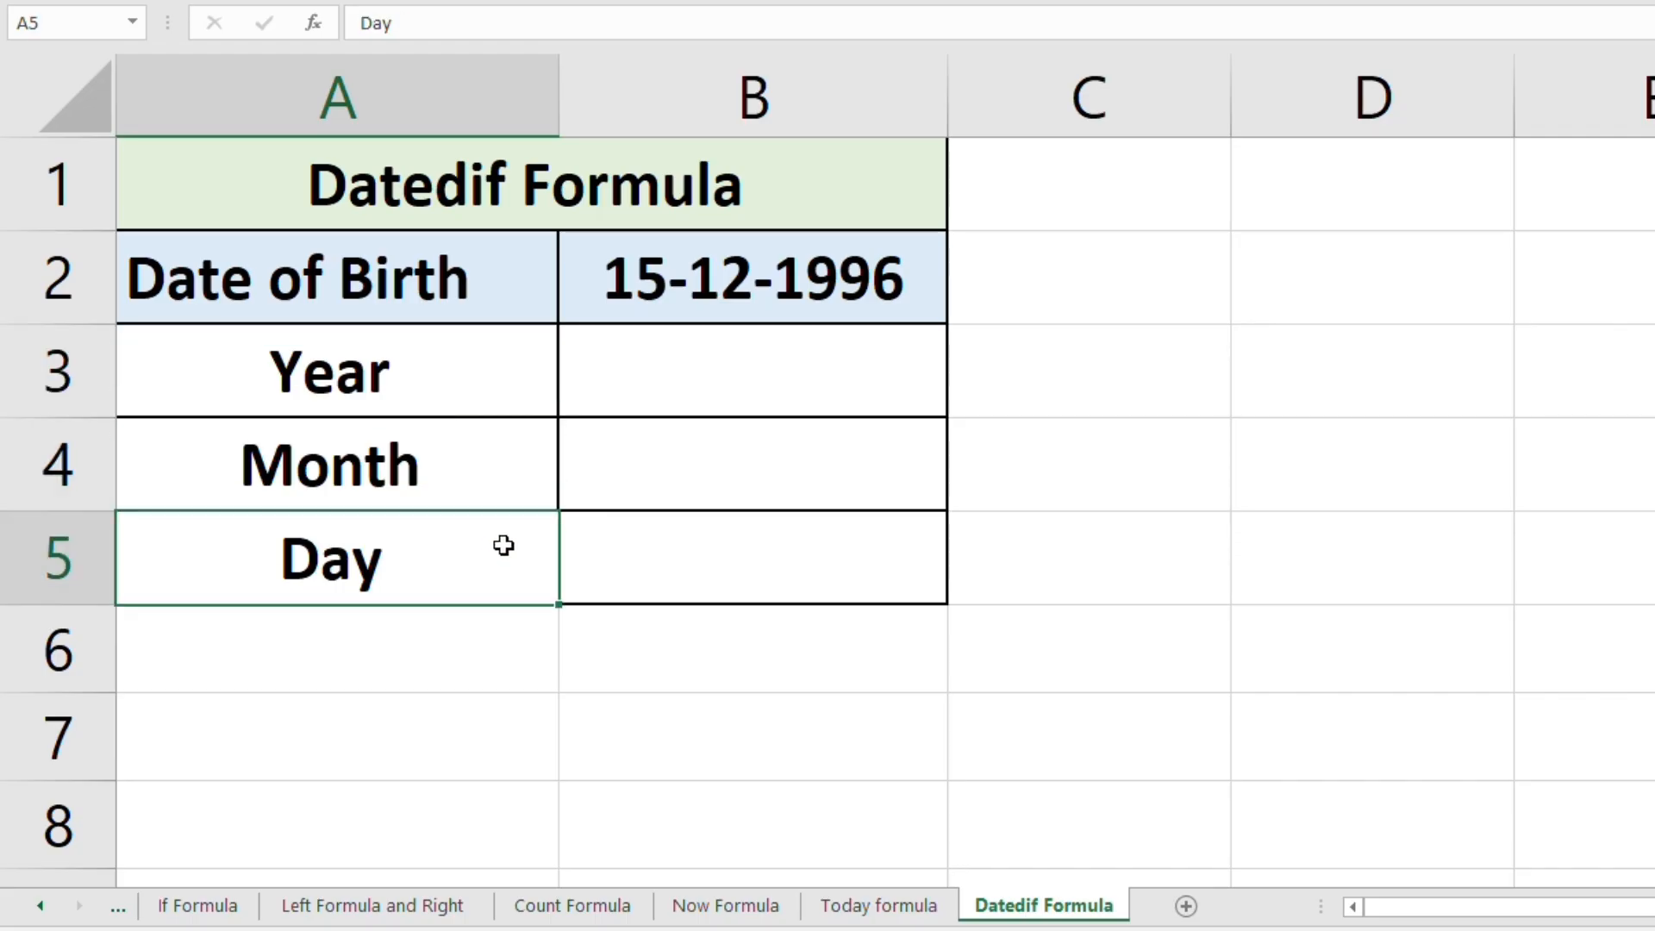
# Step: Start a DATEDIF formula in the Year cell B3 with A3 as its start date argument
pyautogui.click(695, 388)
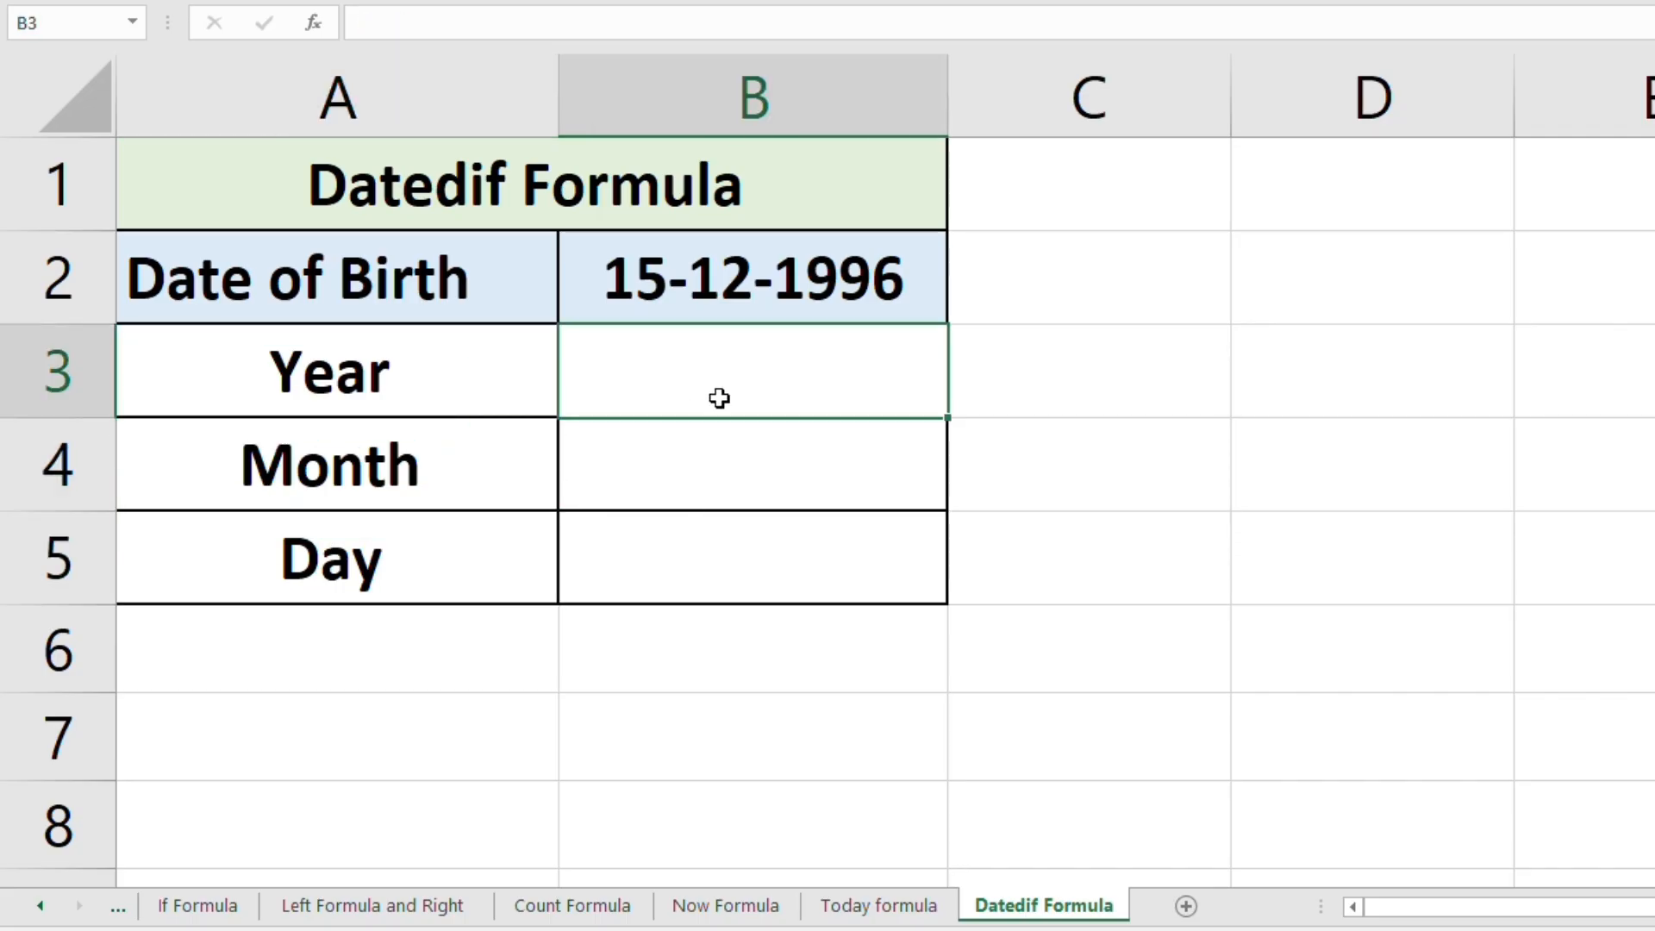
pyautogui.press('F2')
pyautogui.write('=datwe')
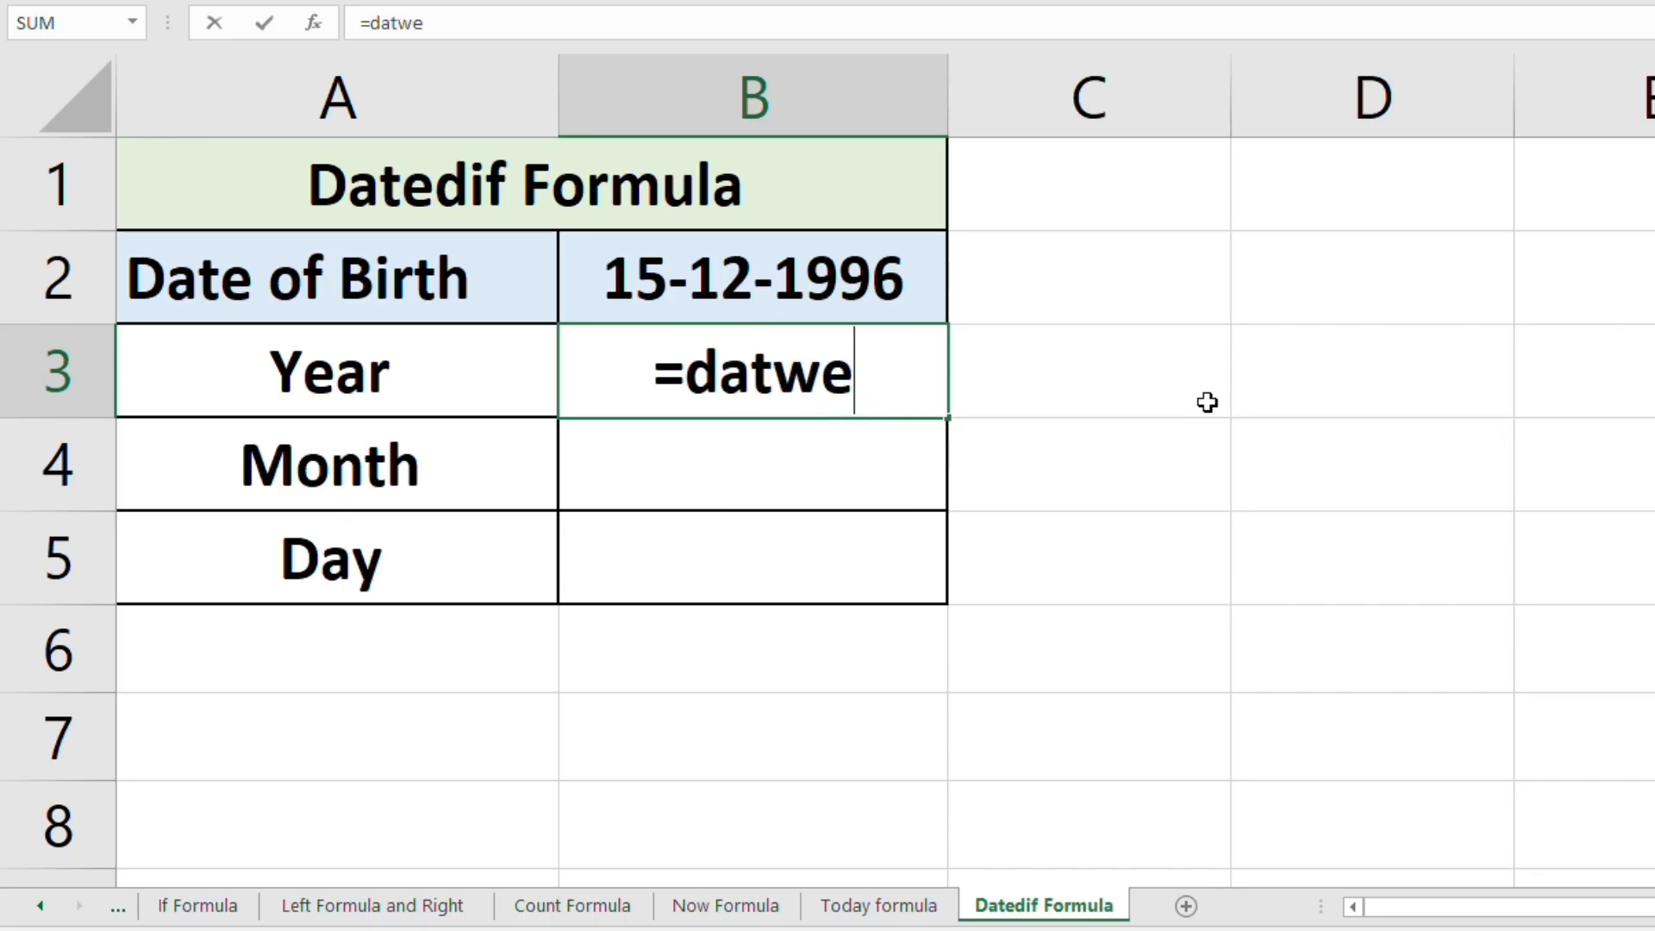
pyautogui.press('BackSpace')
pyautogui.press('BackSpace')
pyautogui.write('edif')
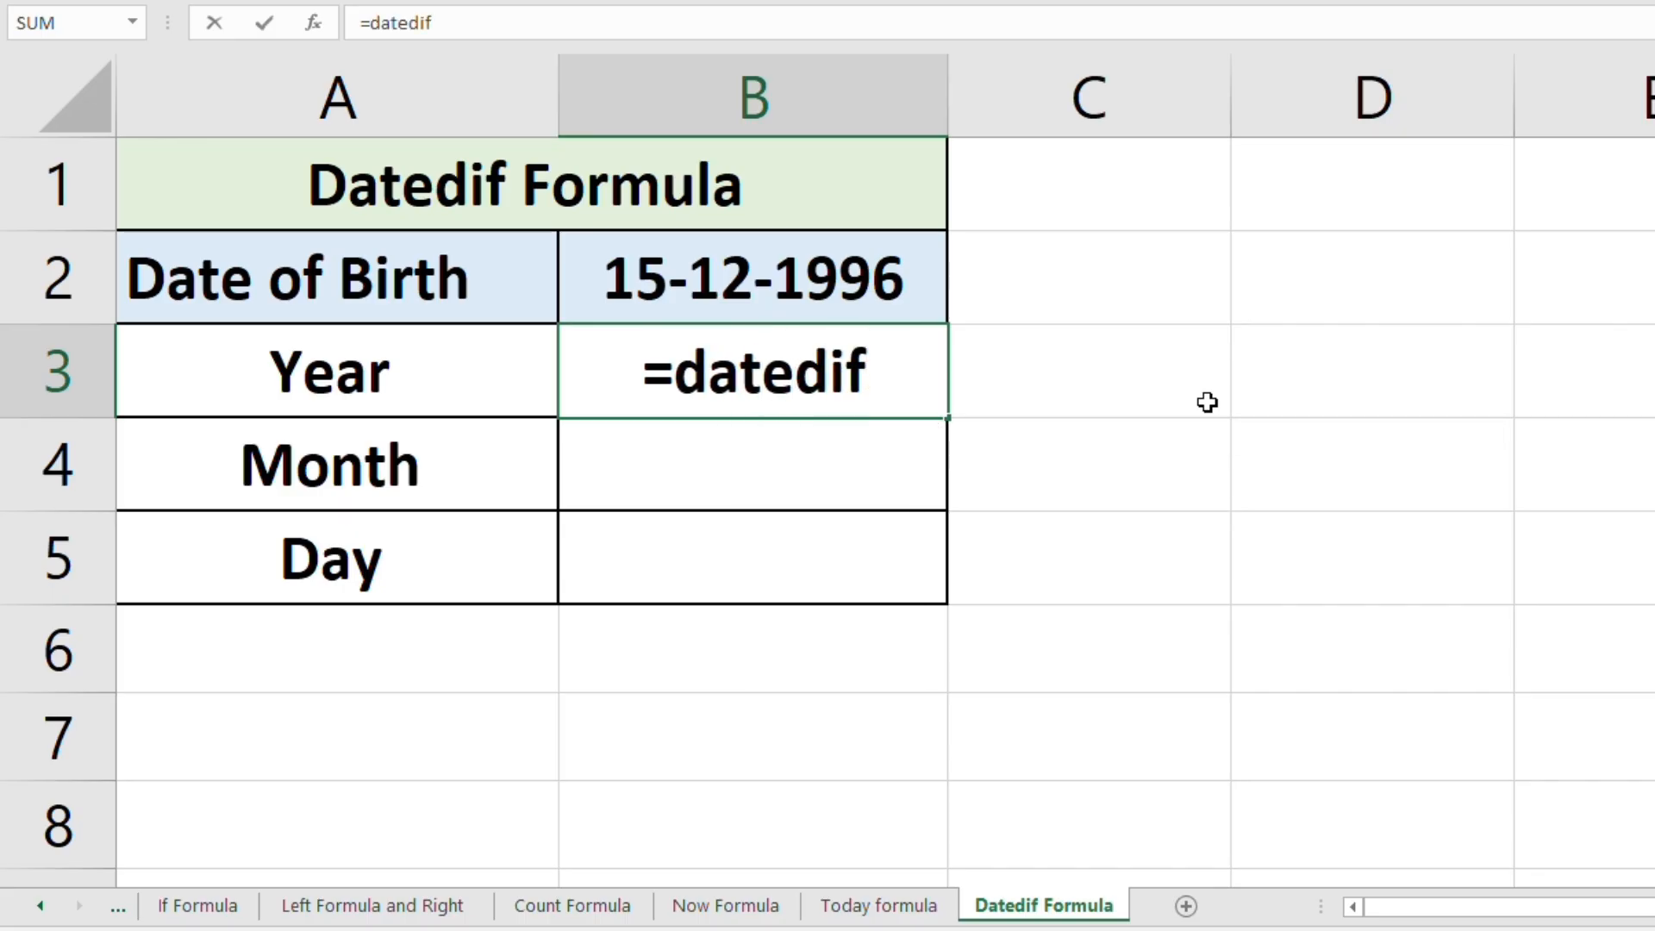
pyautogui.write('(')
pyautogui.click(447, 376)
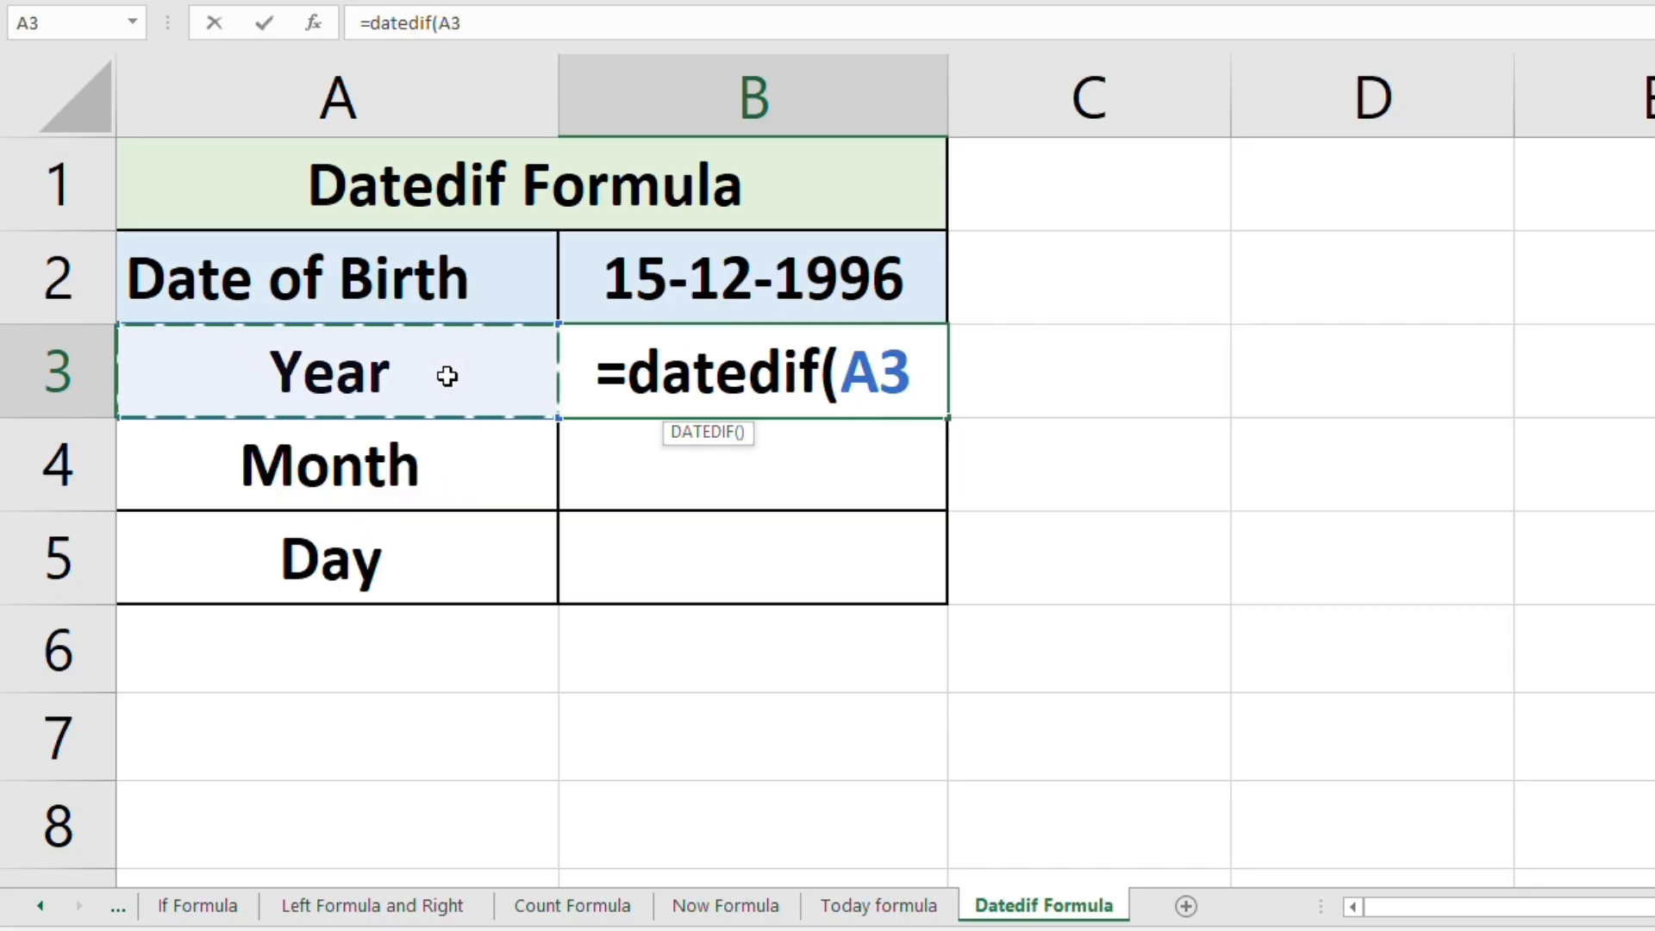
pyautogui.write(',')
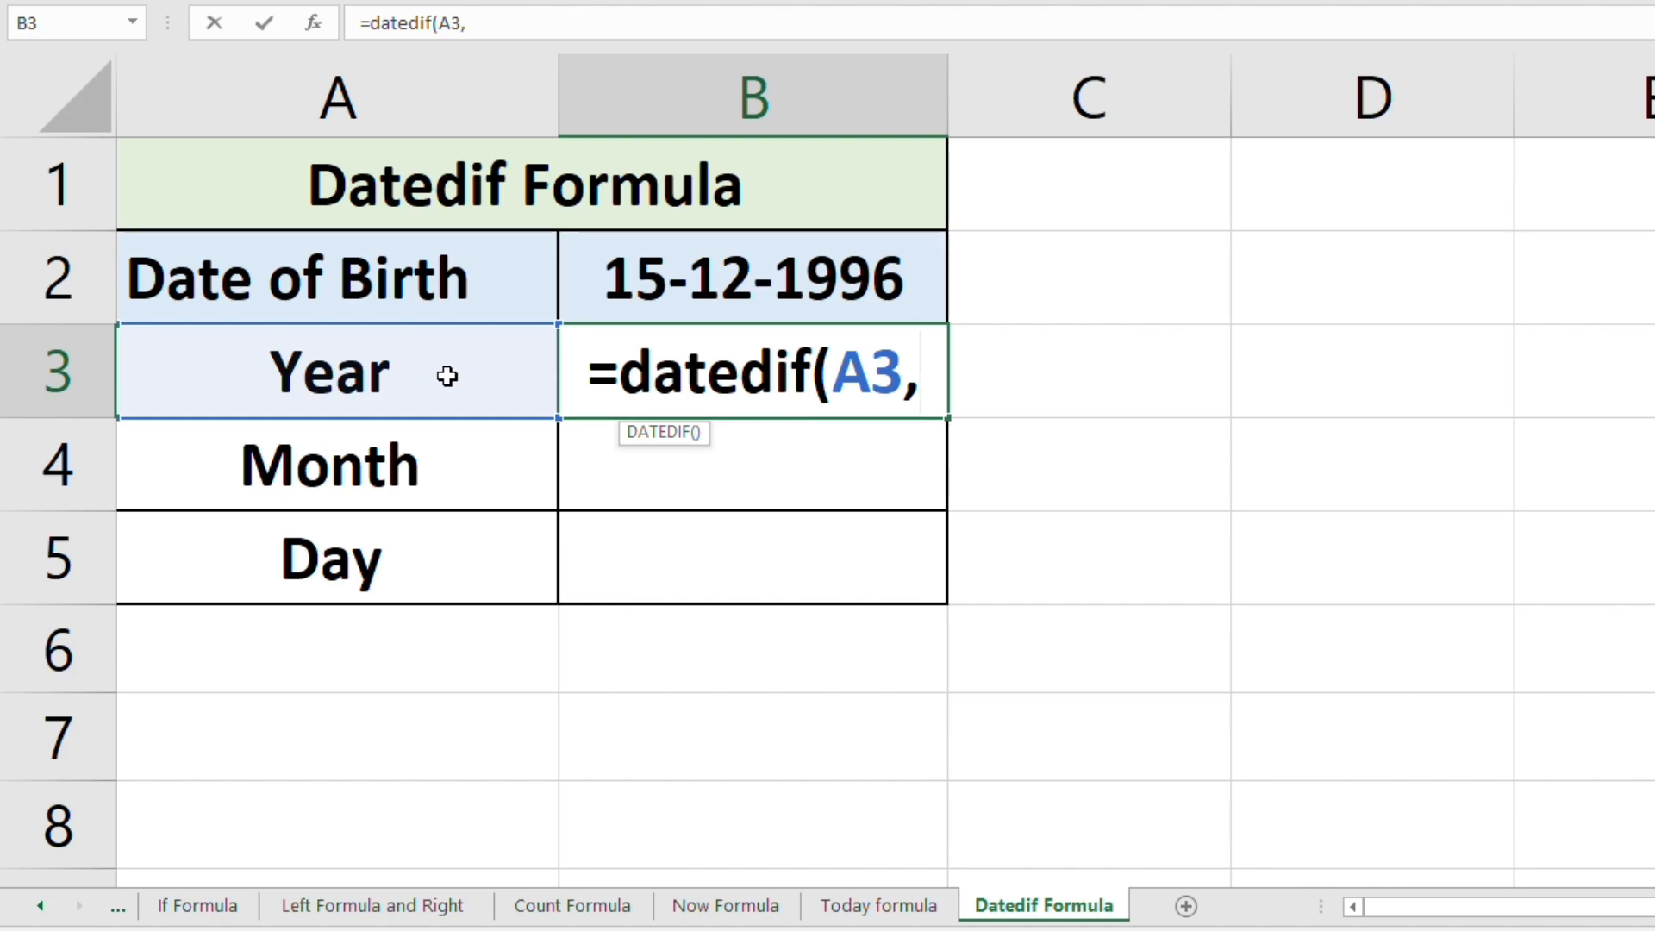
# Step: Complete B3's DATEDIF formula with today() as the end date and "Y" as the unit, closing the parenthesis
pyautogui.write('to')
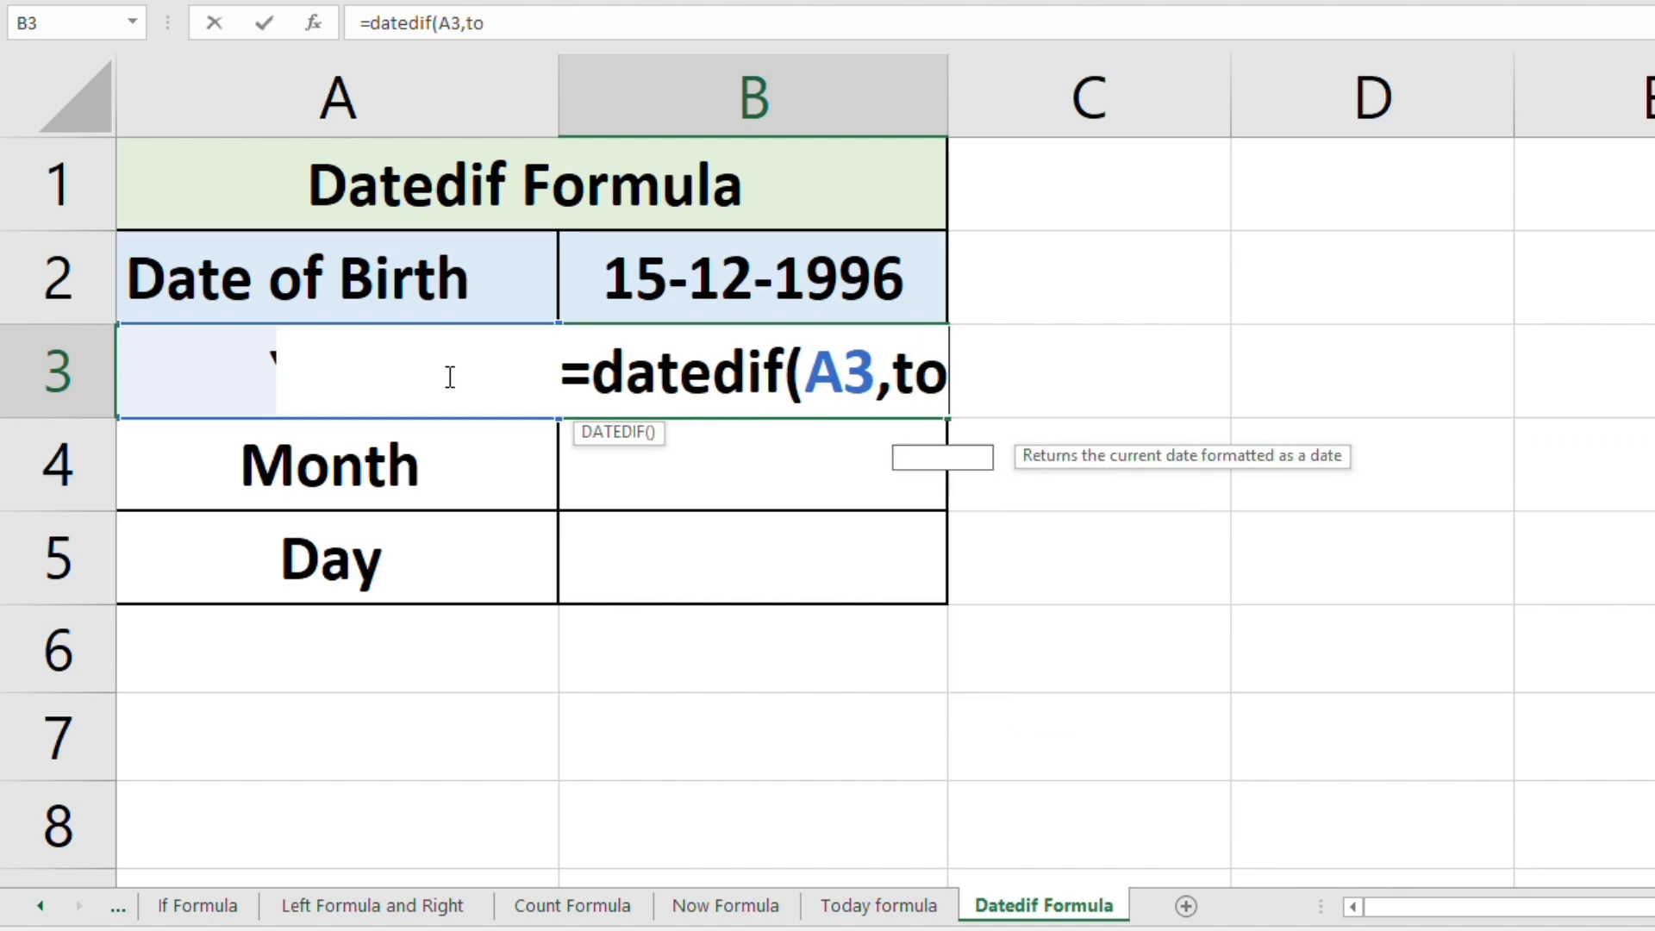
pyautogui.write('day')
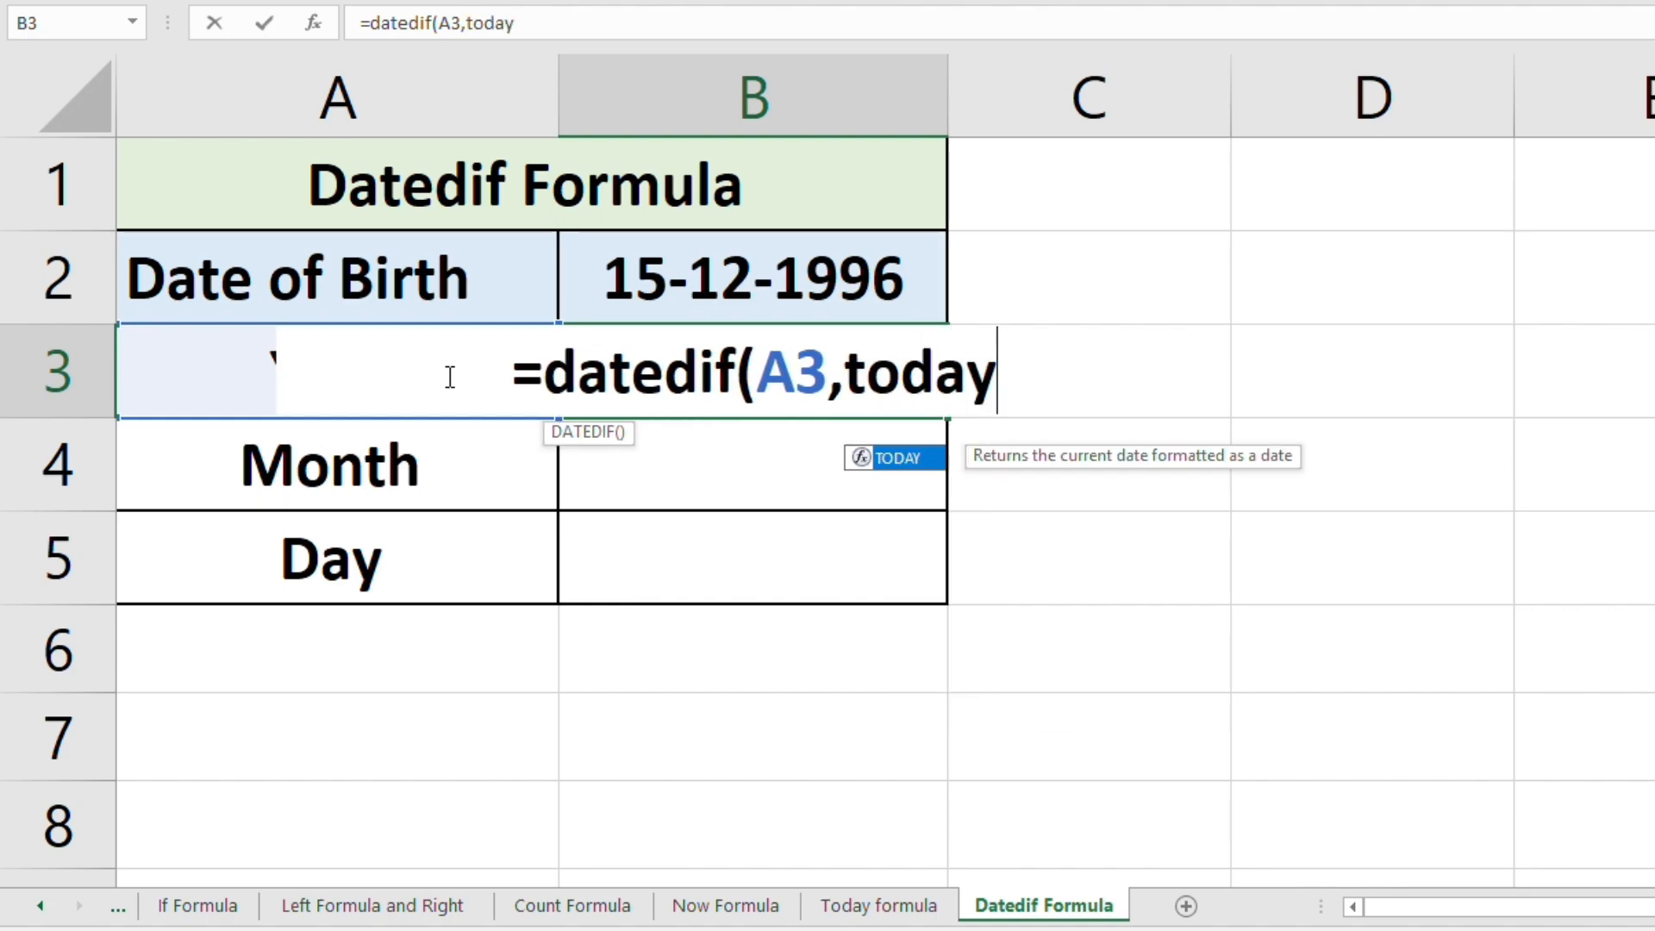
pyautogui.write('()')
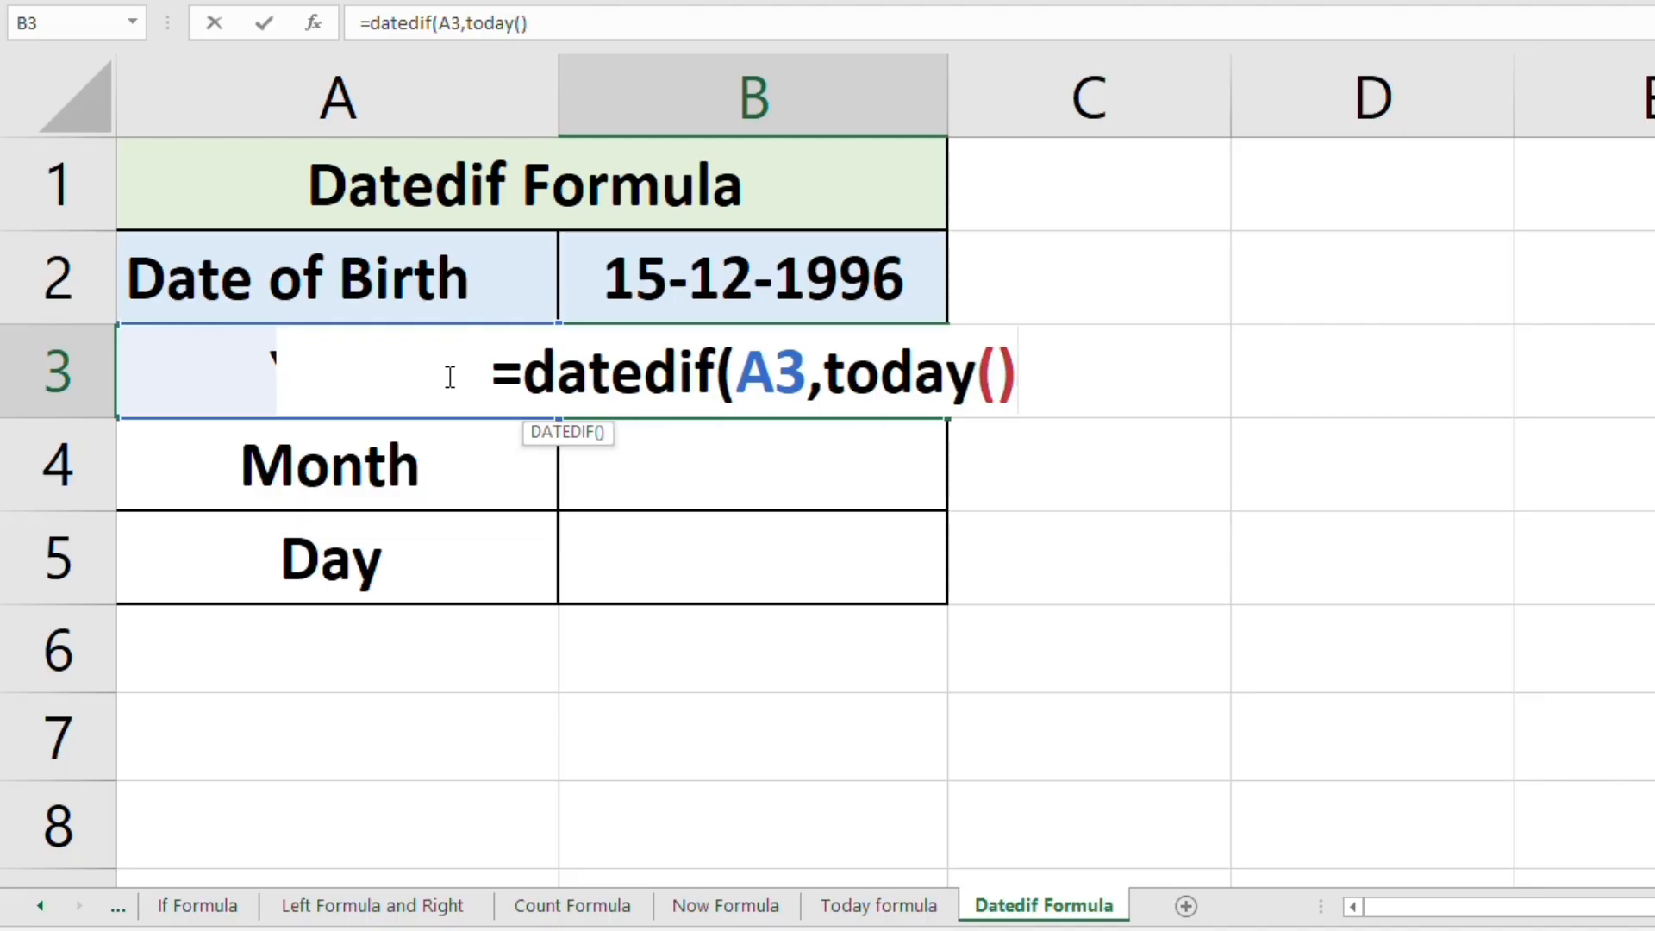
pyautogui.write(',"')
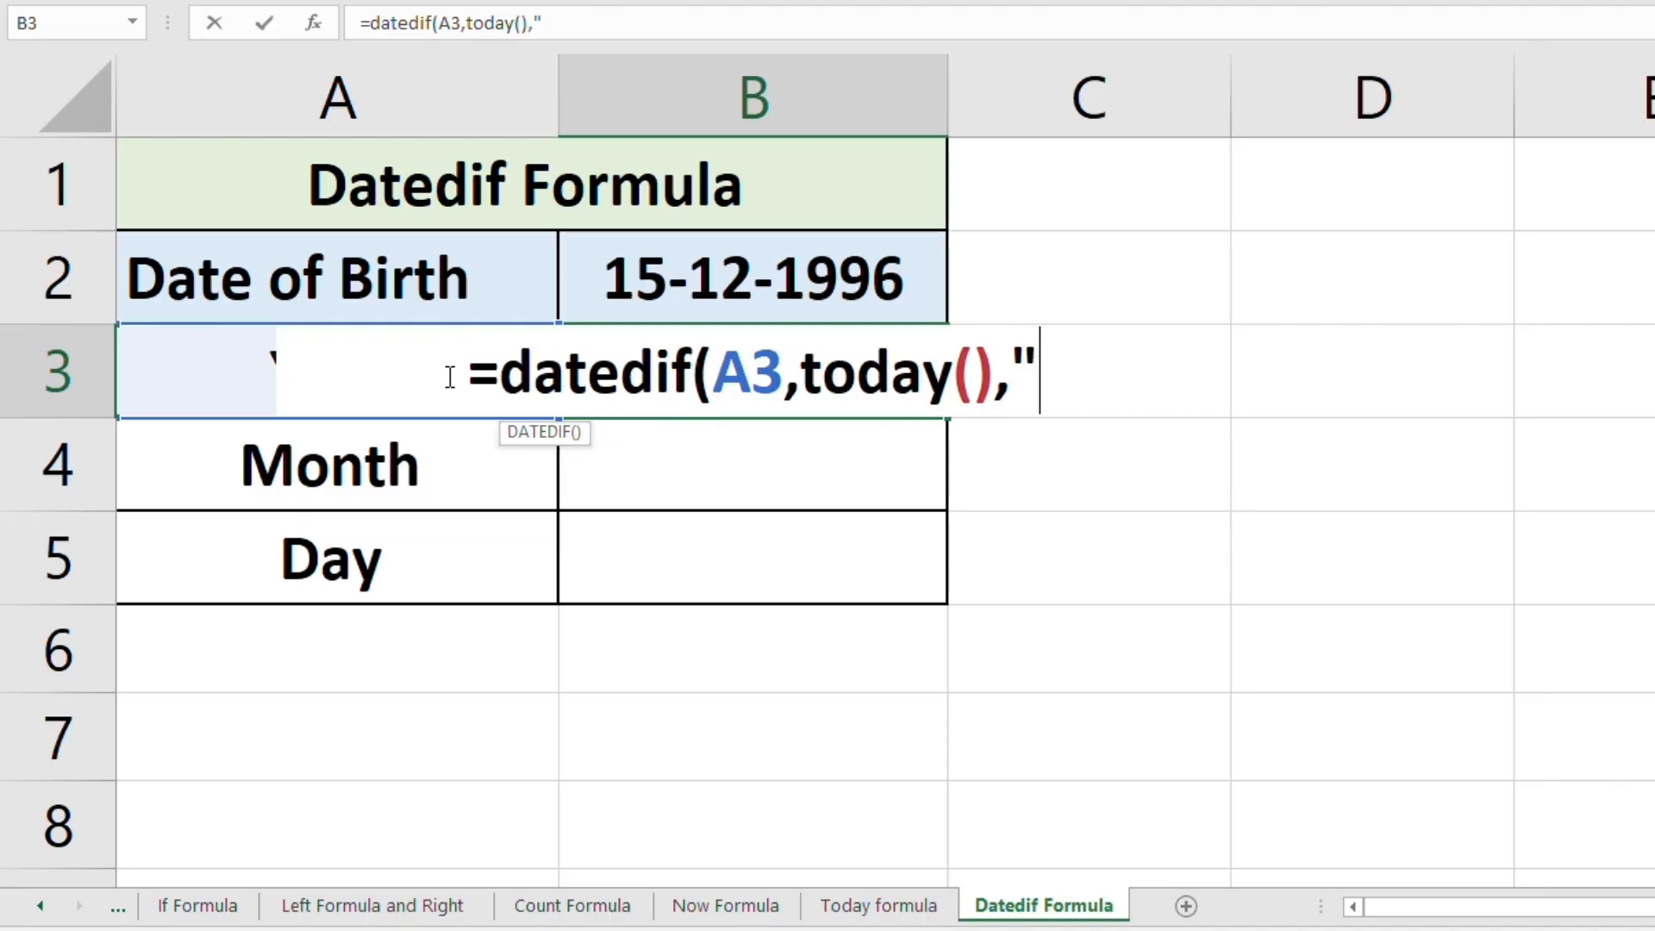
pyautogui.write('y')
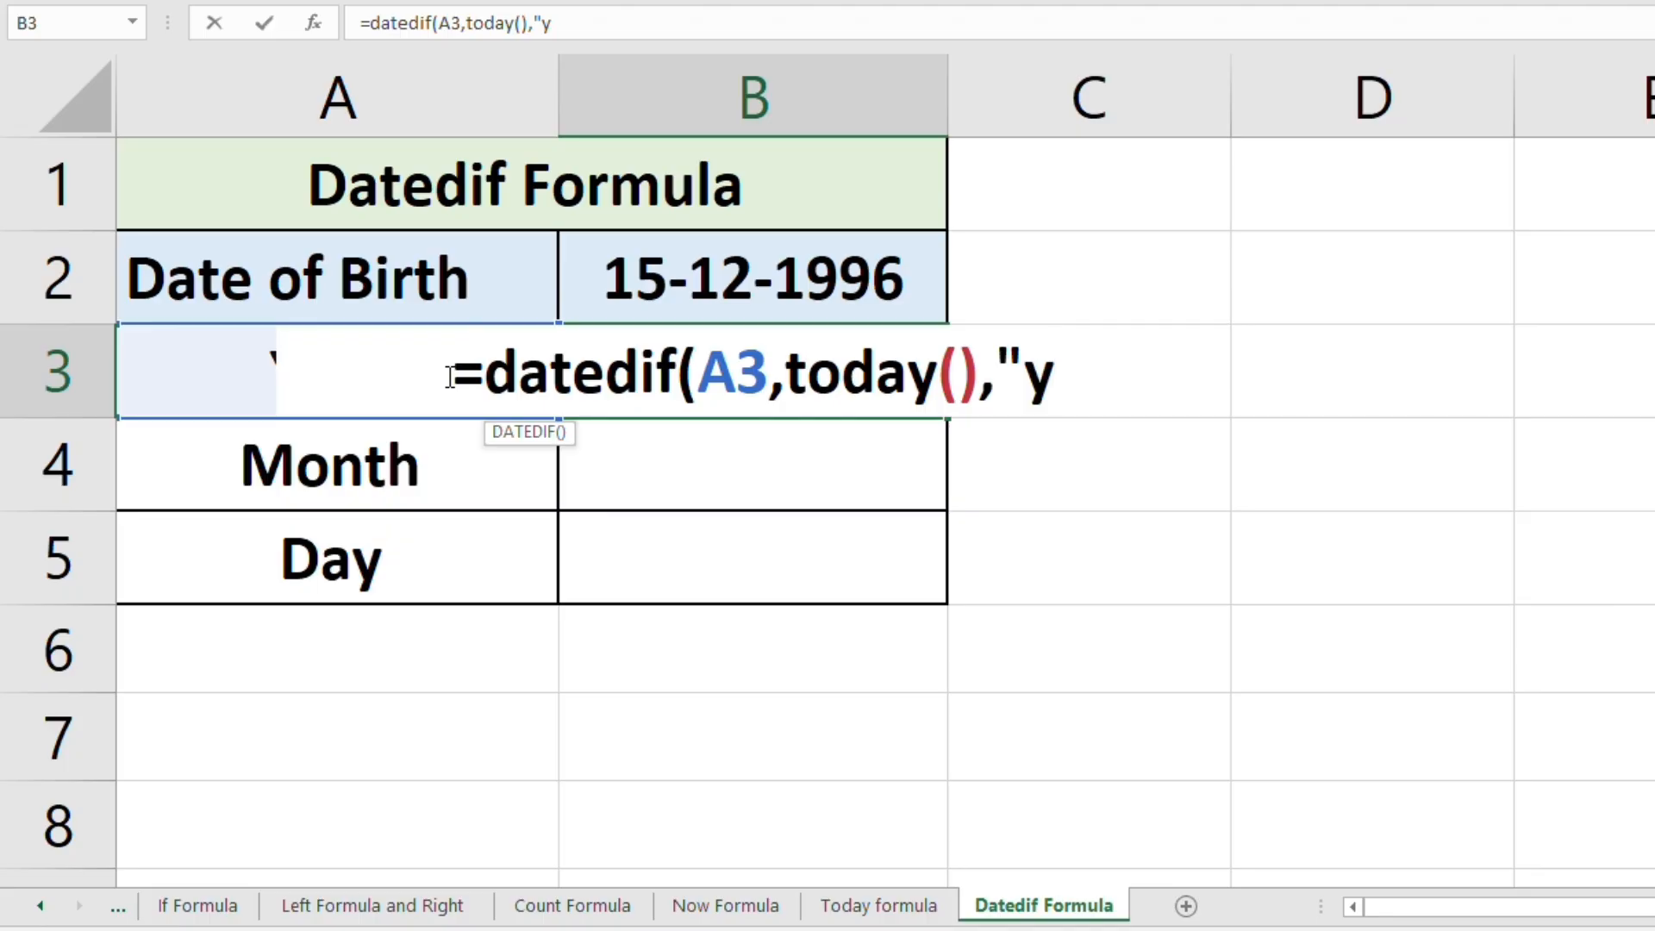
pyautogui.press('BackSpace')
pyautogui.write('Y')
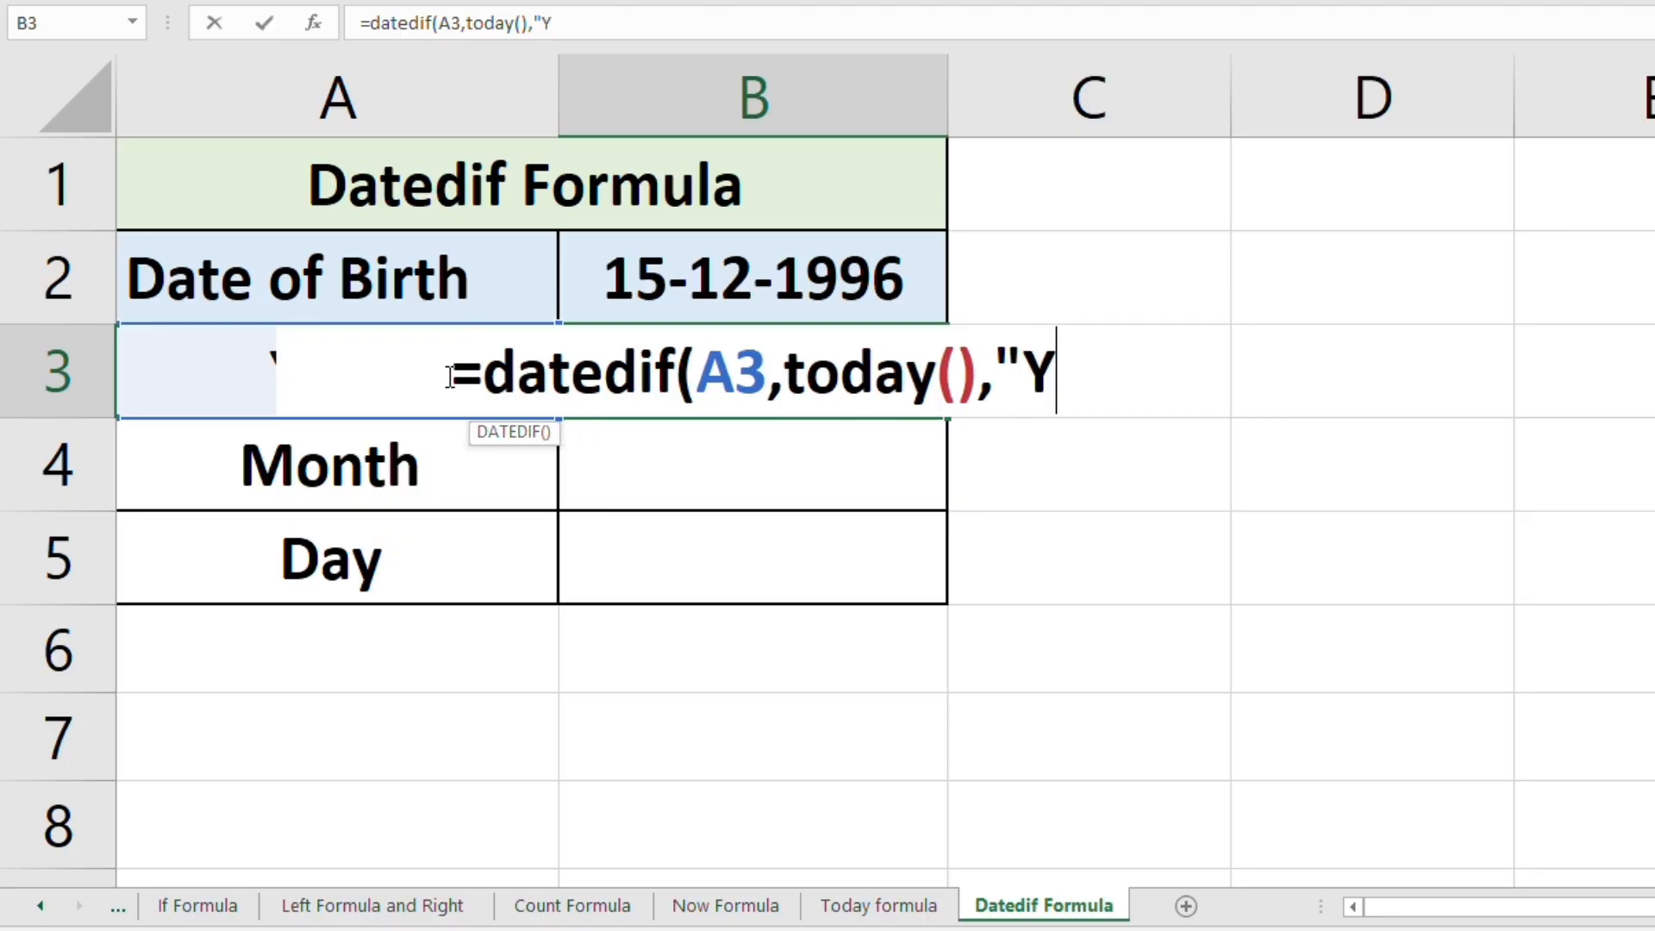
pyautogui.write('"')
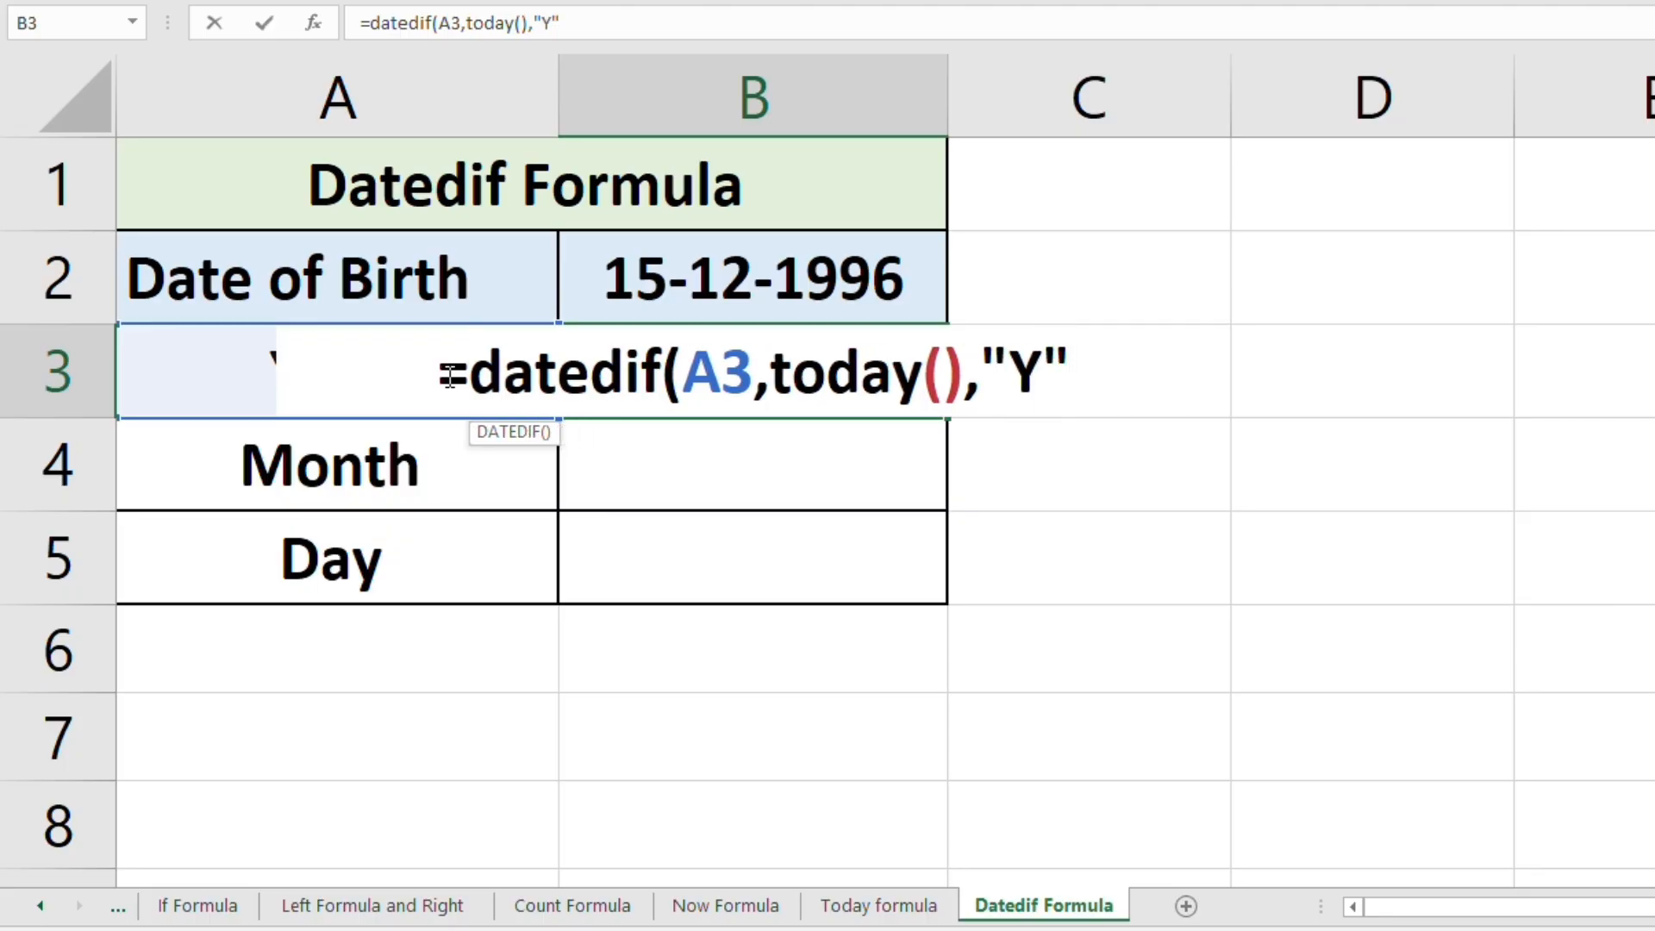
pyautogui.write(')')
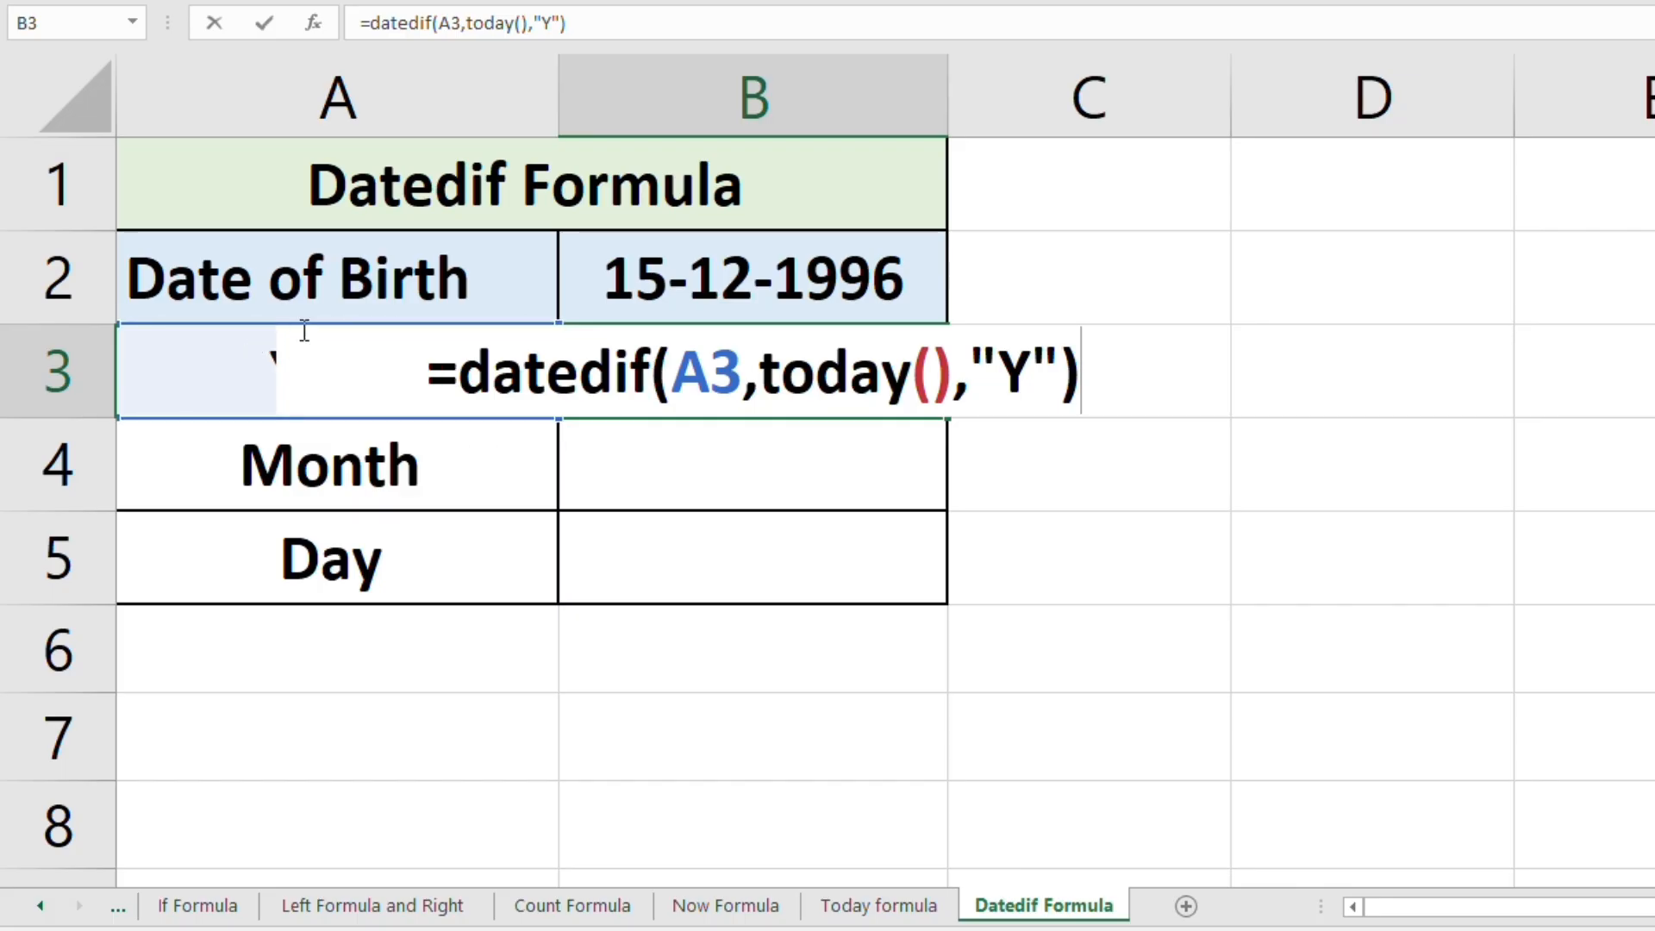
# Step: Replace A3 with the date of birth cell B2 in B3's DATEDIF formula, commit it and check the result
pyautogui.click(747, 377)
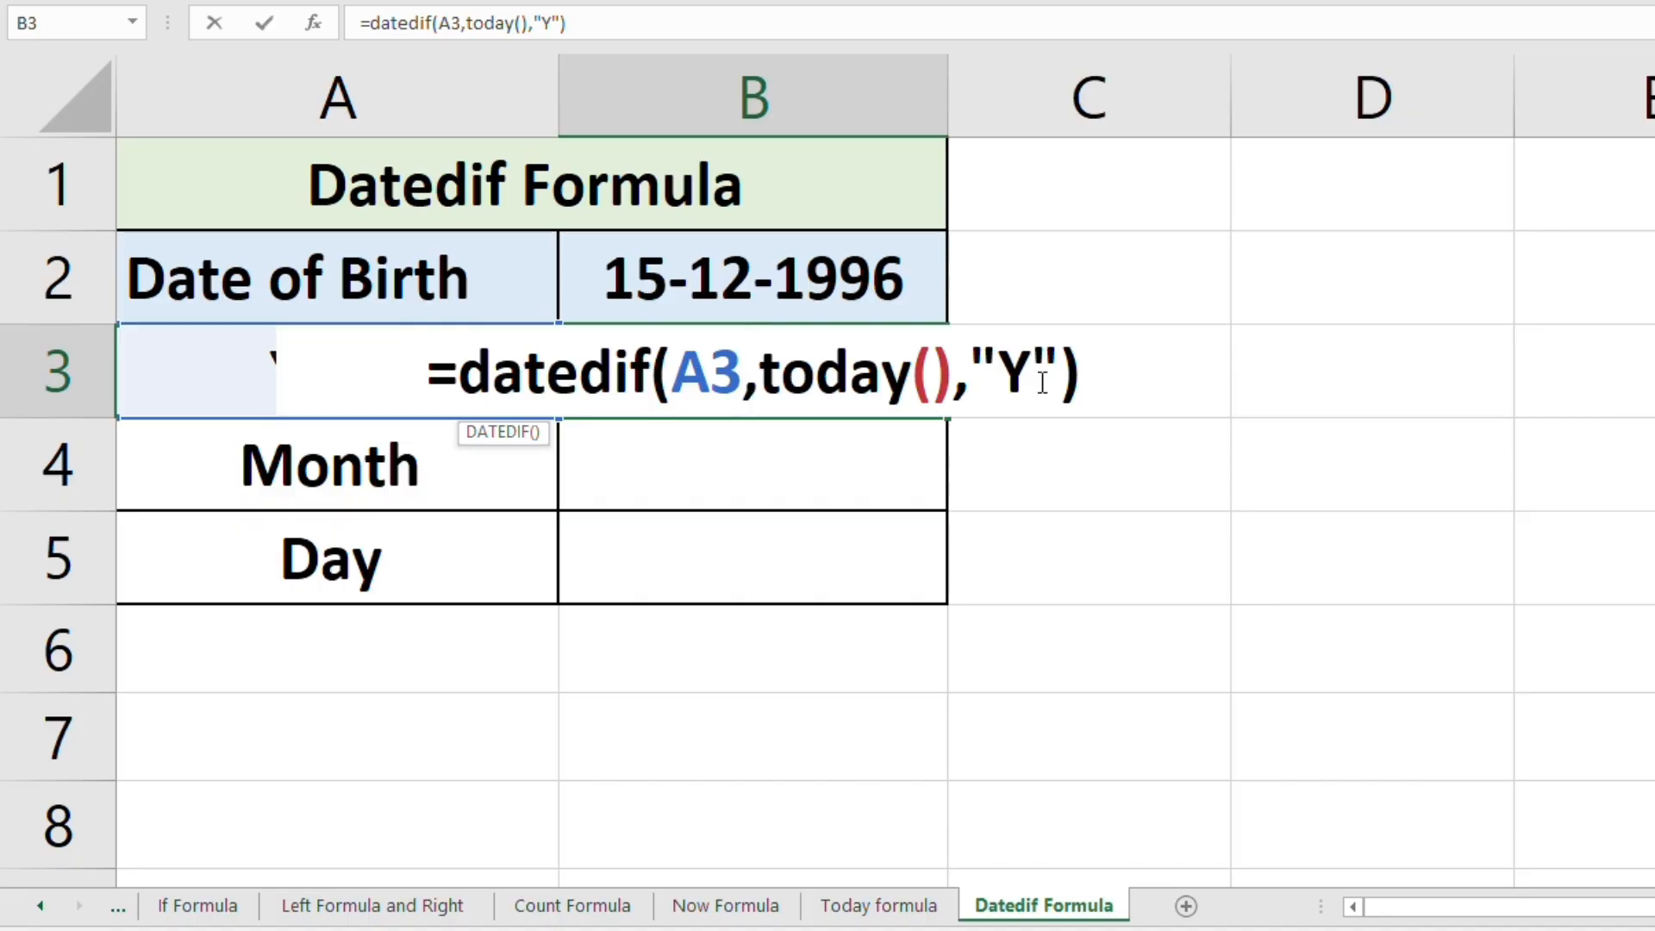
pyautogui.press('BackSpace')
pyautogui.press('BackSpace')
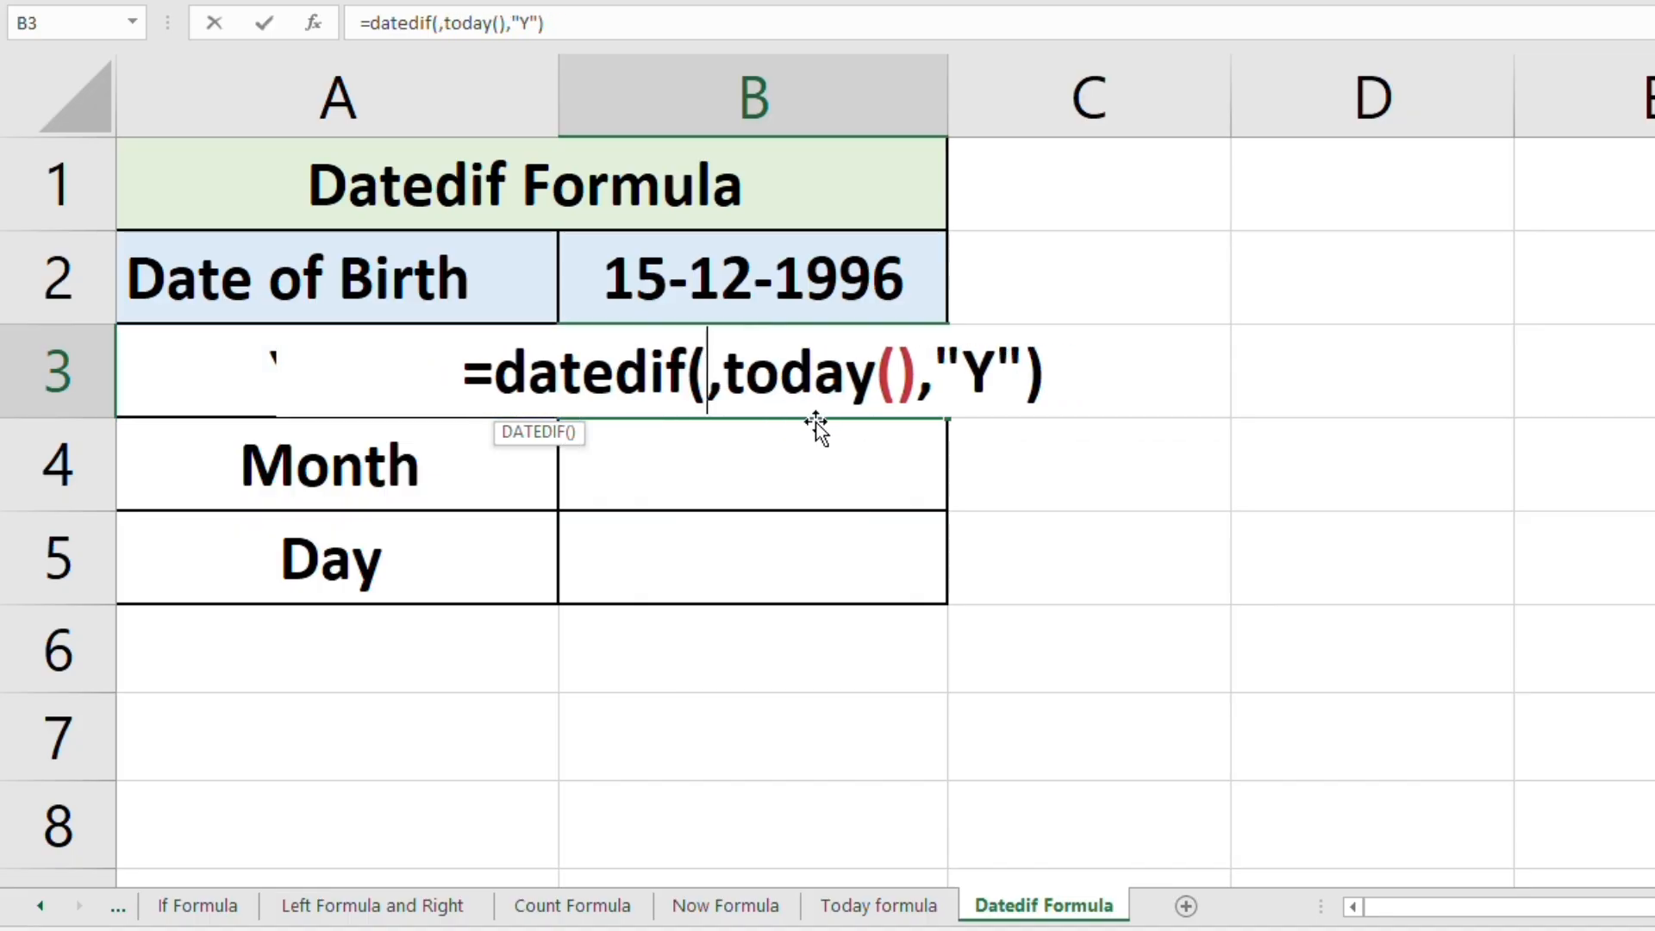
pyautogui.click(782, 281)
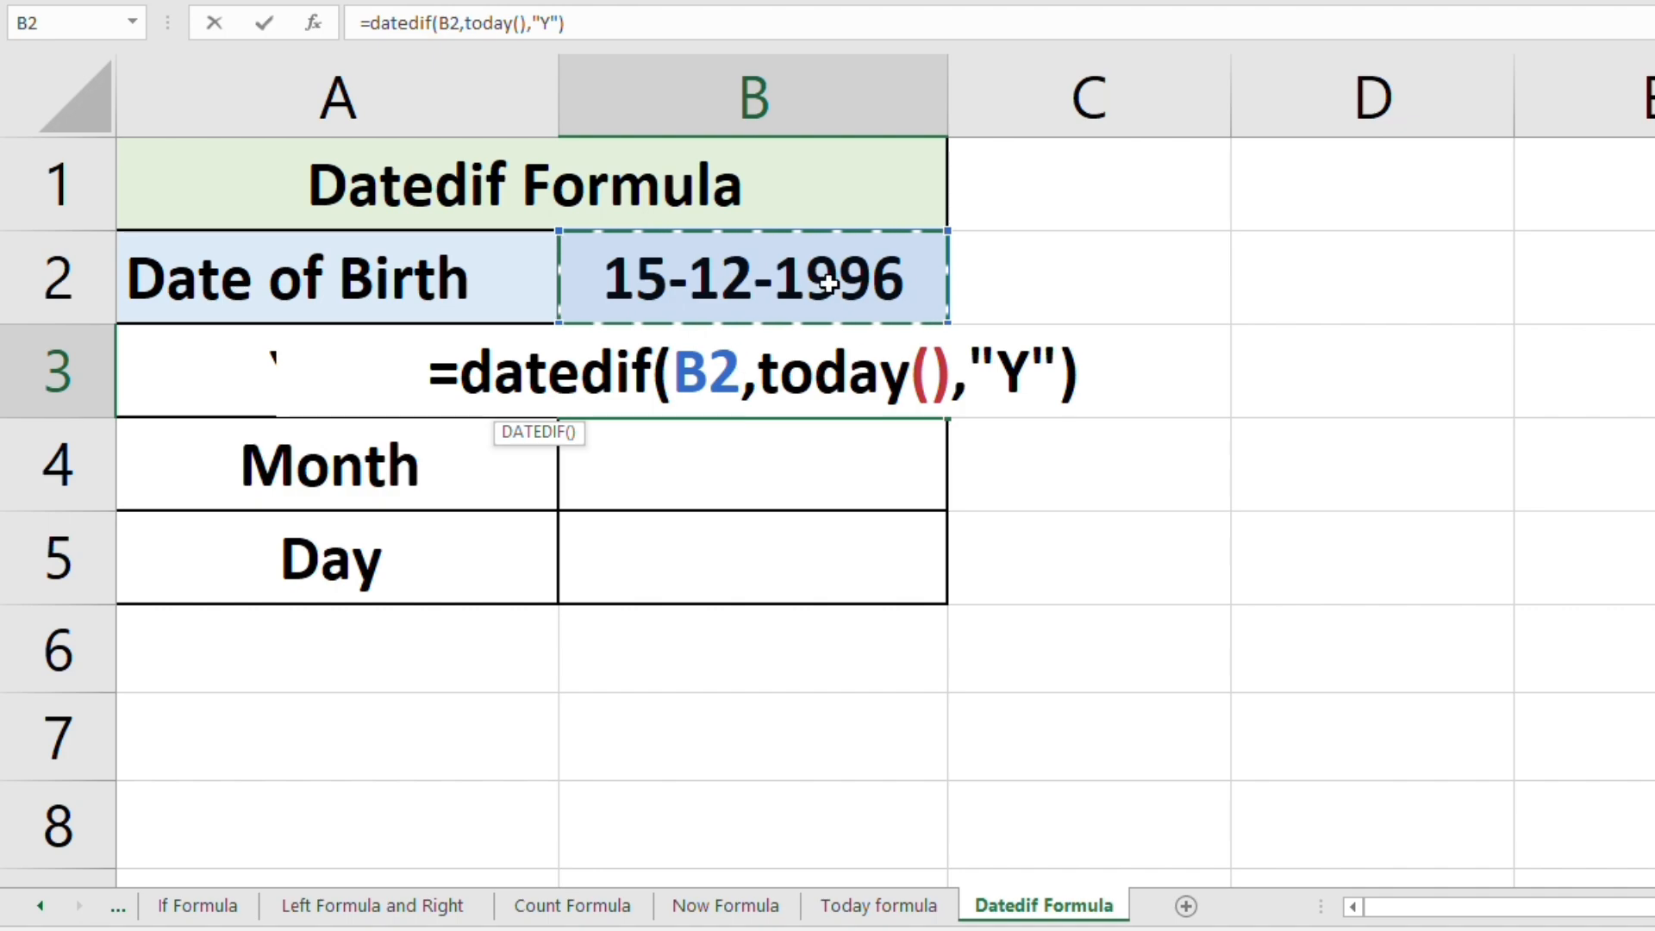
pyautogui.click(1084, 350)
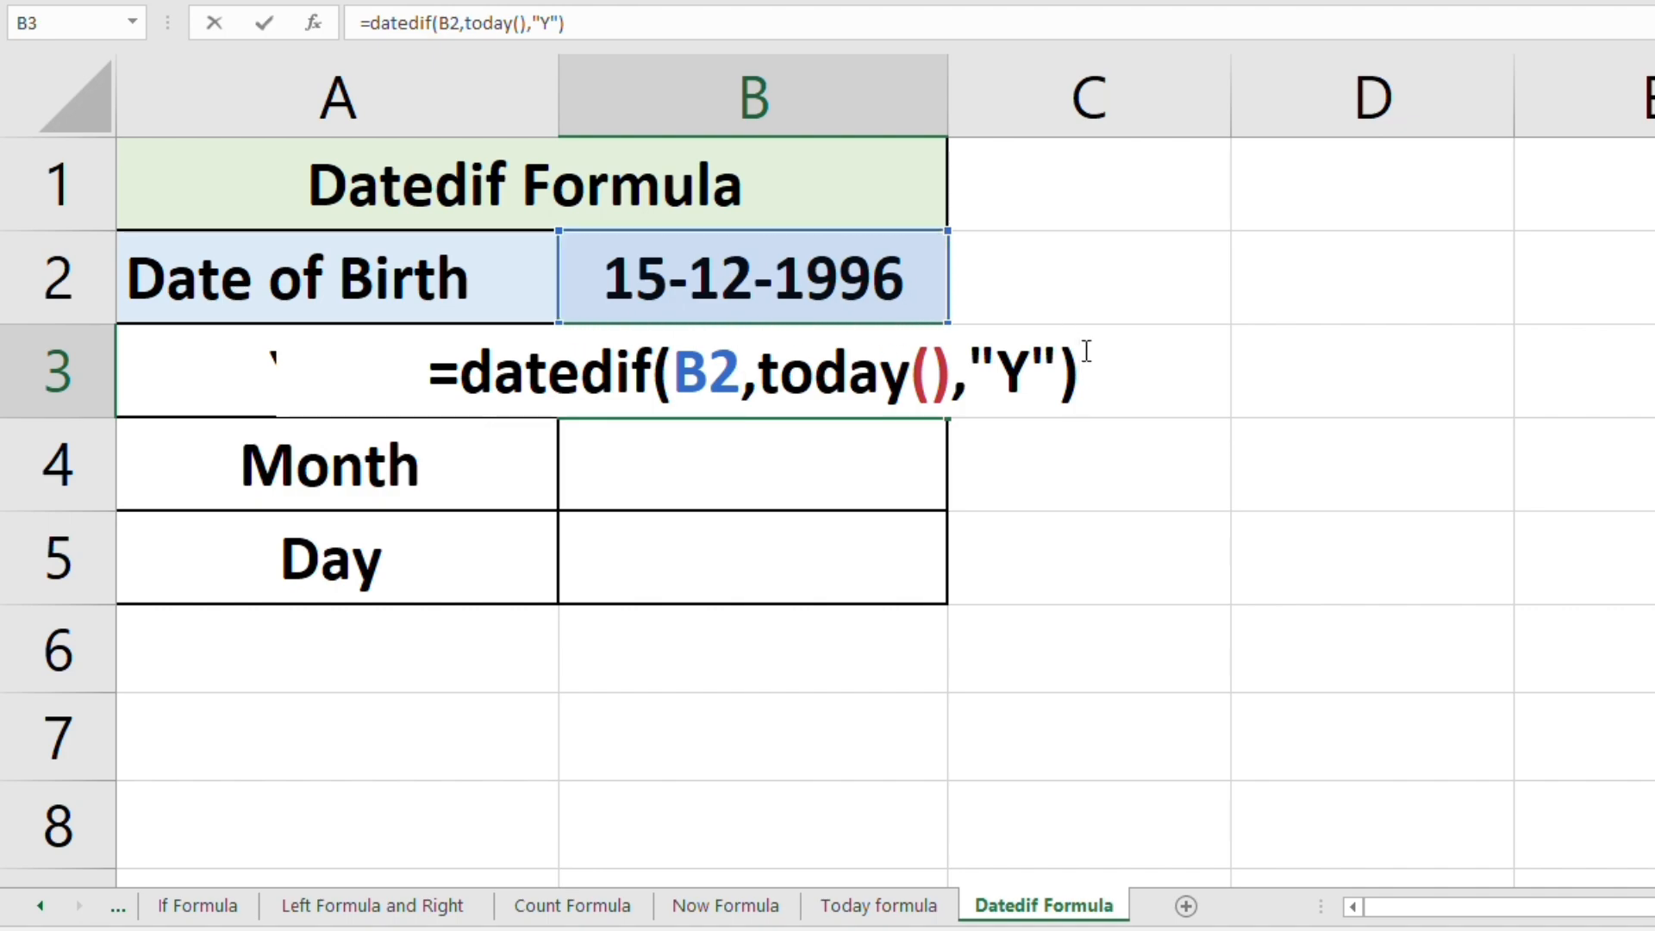
pyautogui.press('Return')
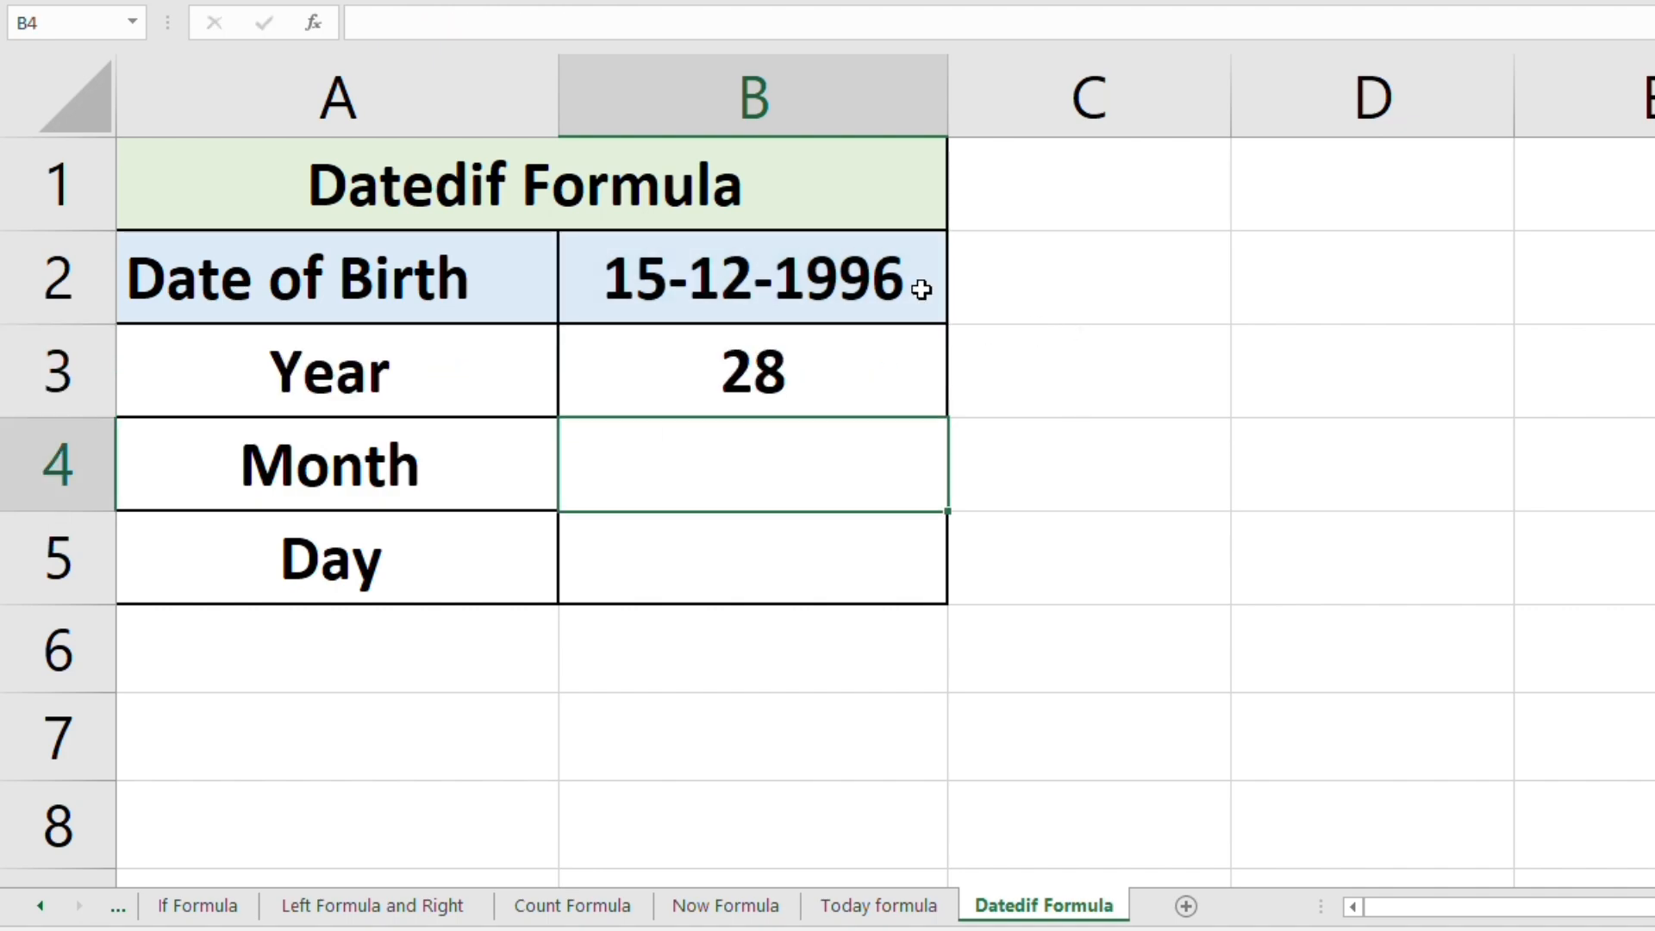
pyautogui.click(823, 353)
pyautogui.click(384, 371)
pyautogui.click(673, 395)
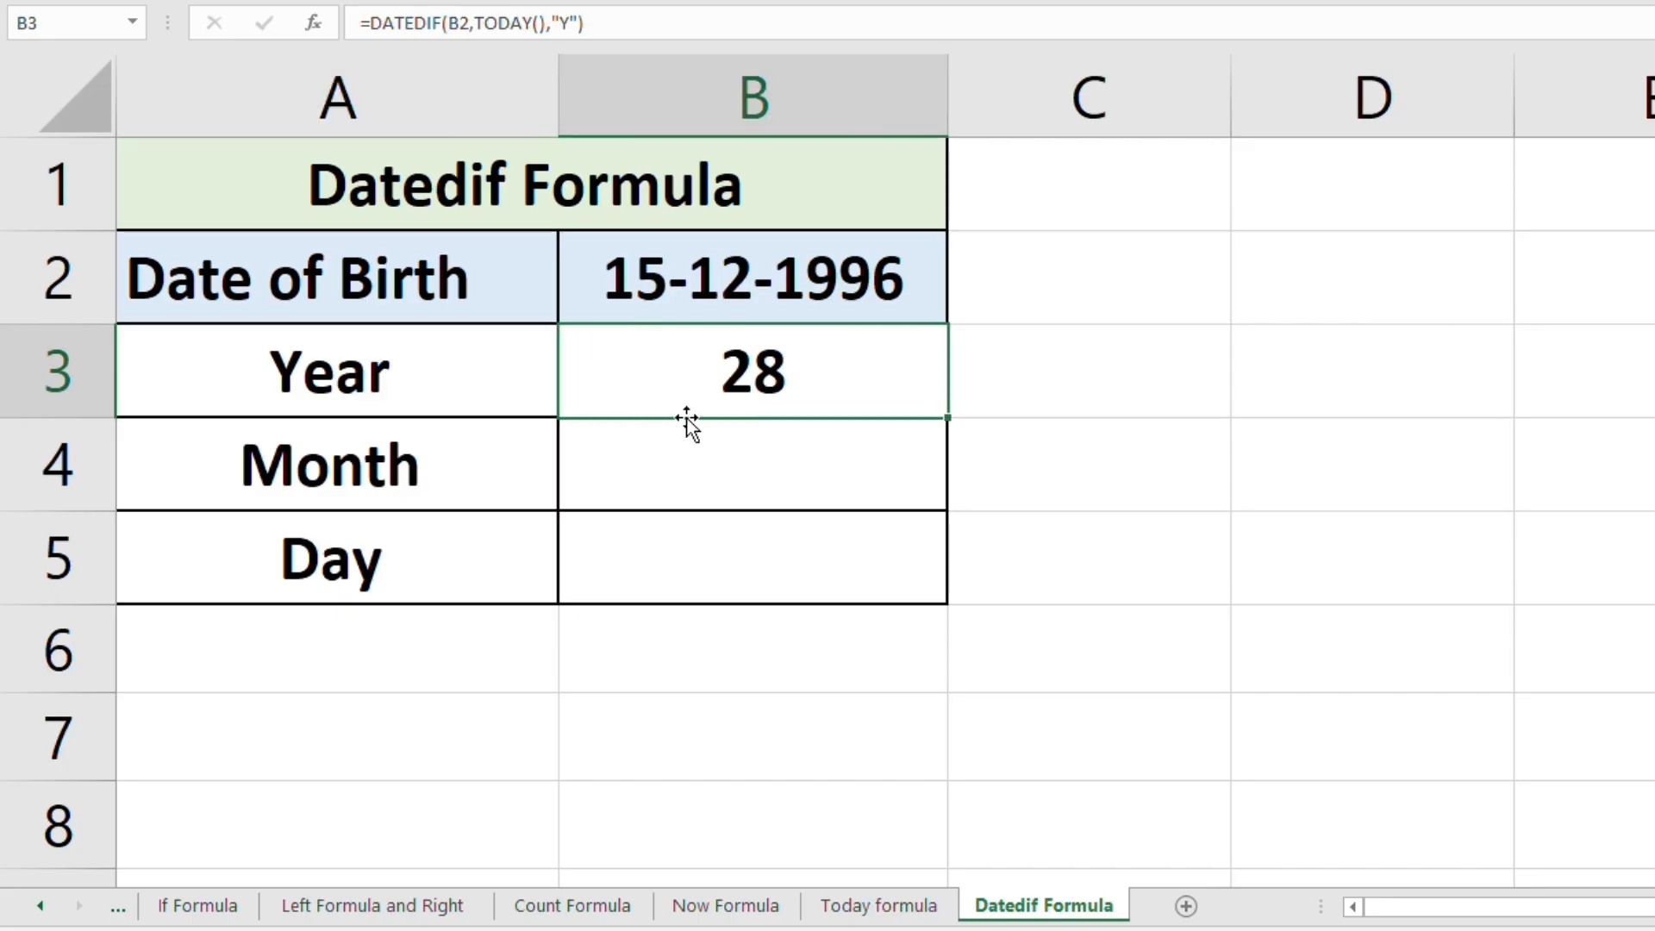
# Step: Start a DATEDIF formula in the Month cell B4 with B2 as its start date argument
pyautogui.click(740, 466)
pyautogui.doubleClick(739, 466)
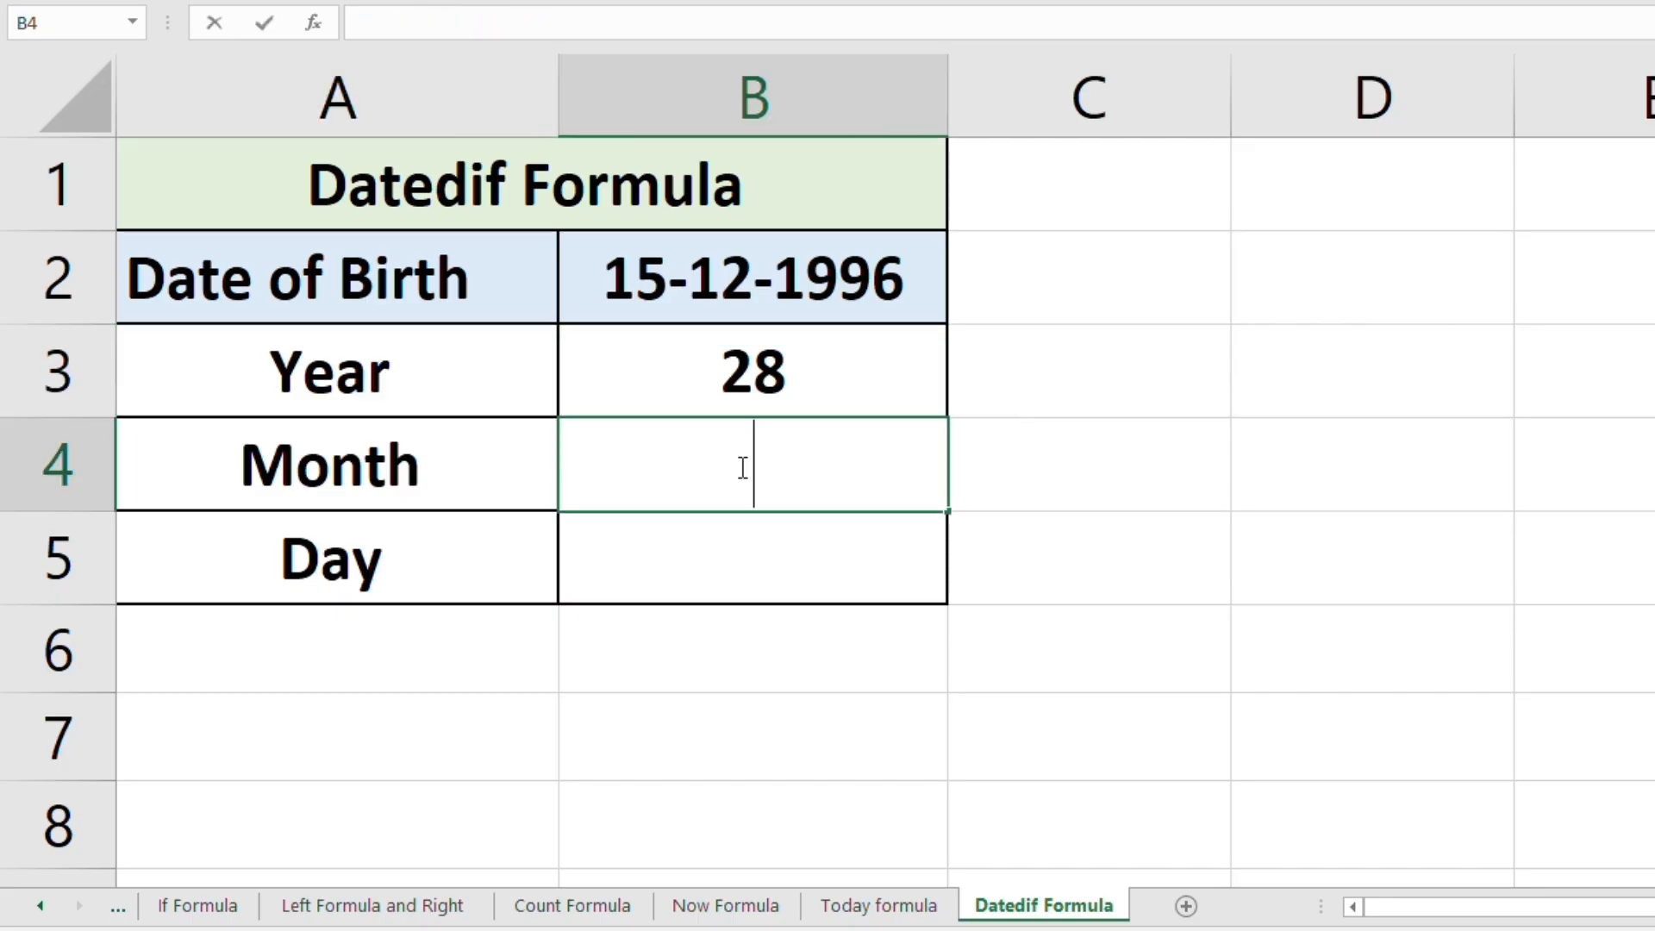
pyautogui.write('=DA')
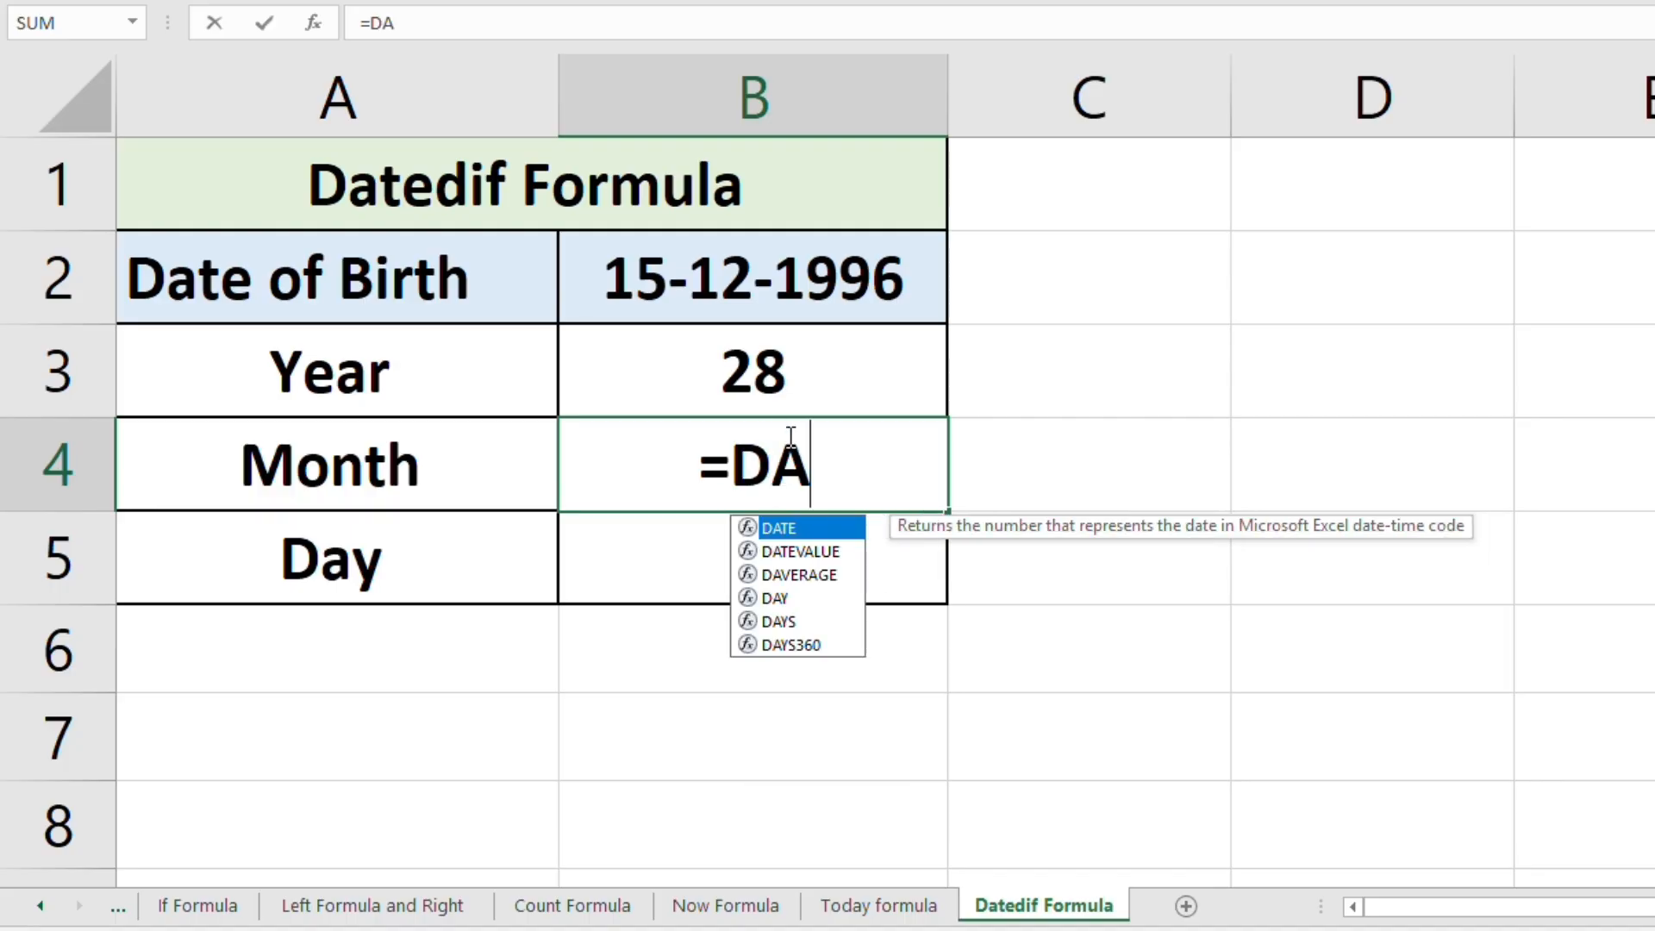
pyautogui.write('TEDI')
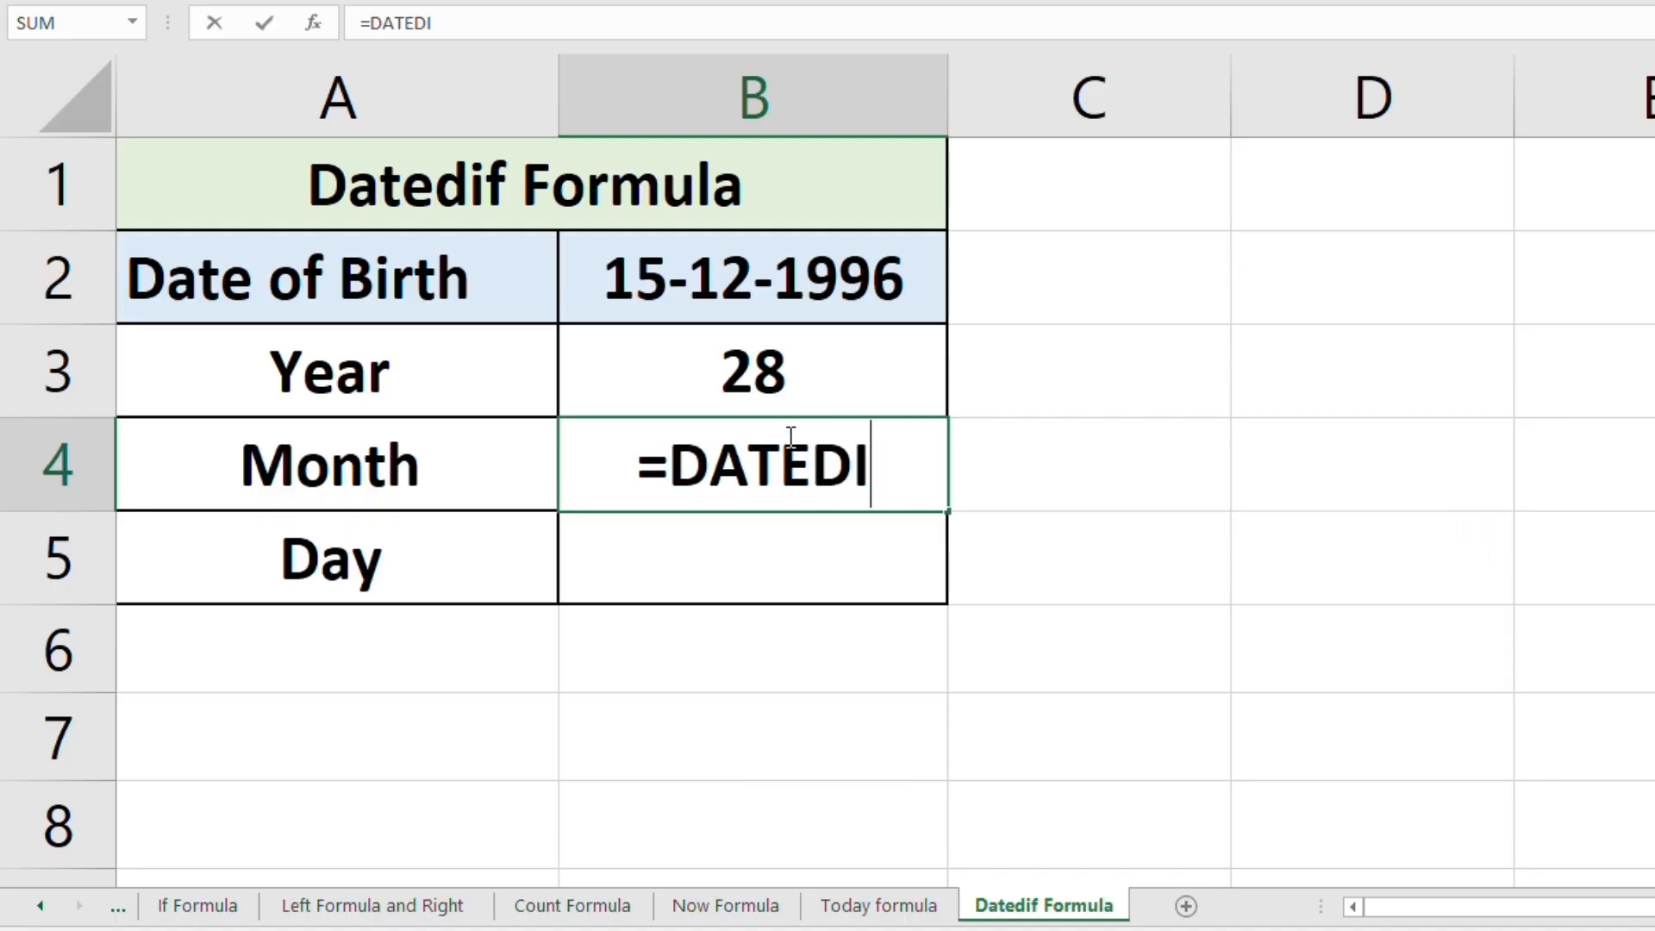
pyautogui.write('F(')
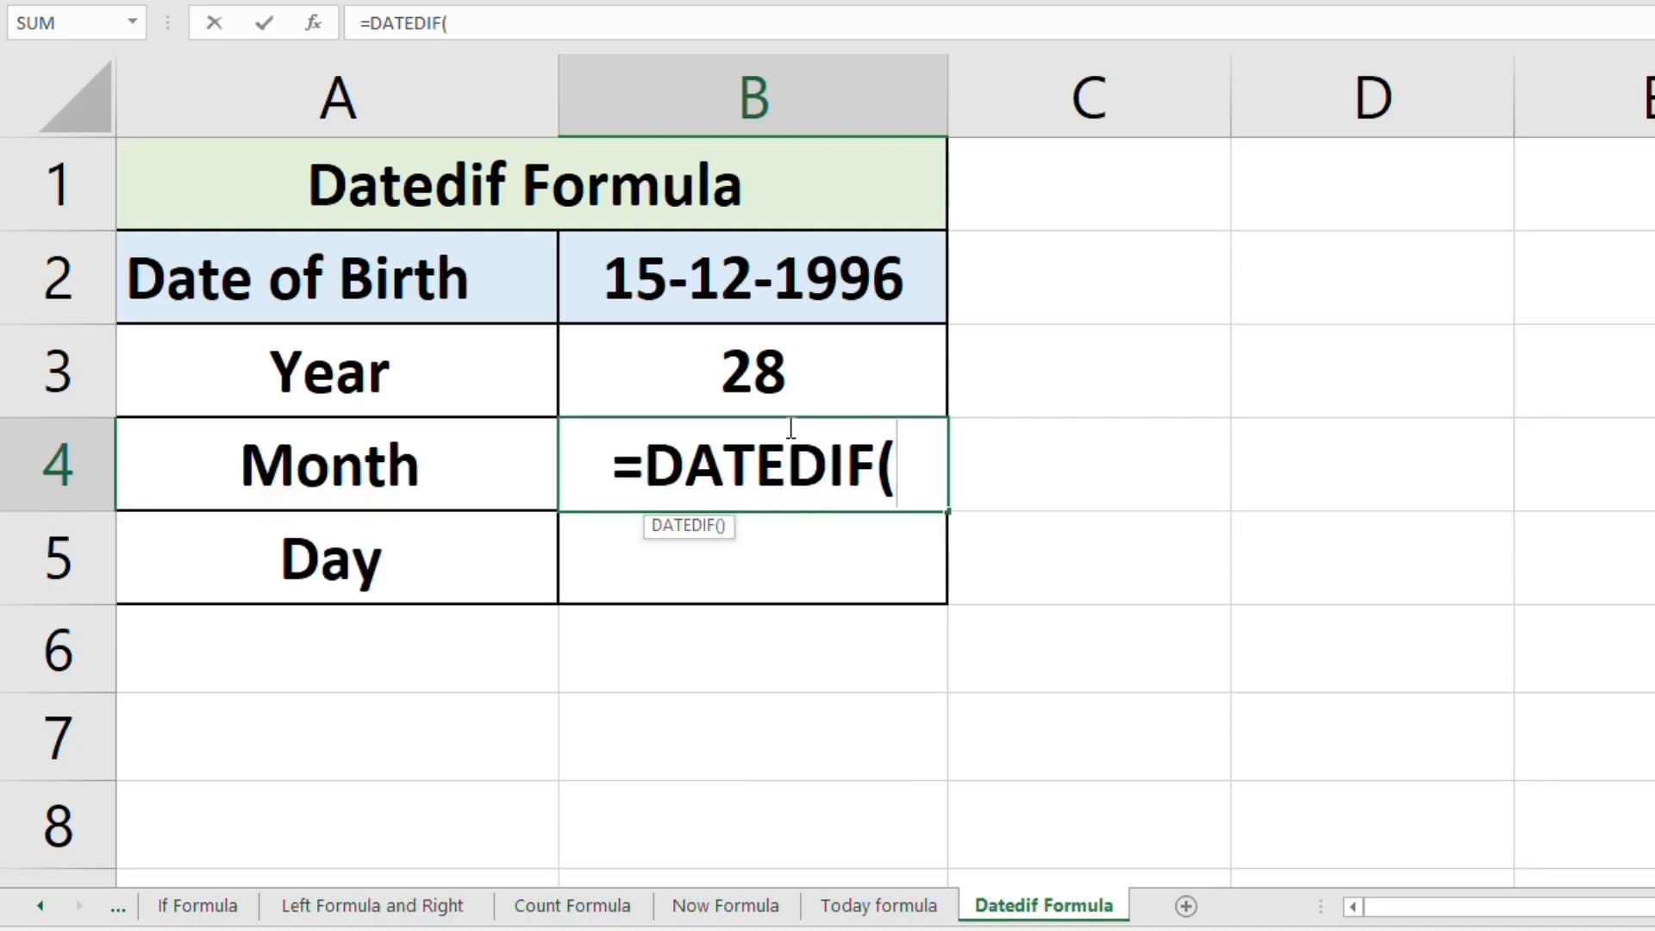
pyautogui.click(782, 306)
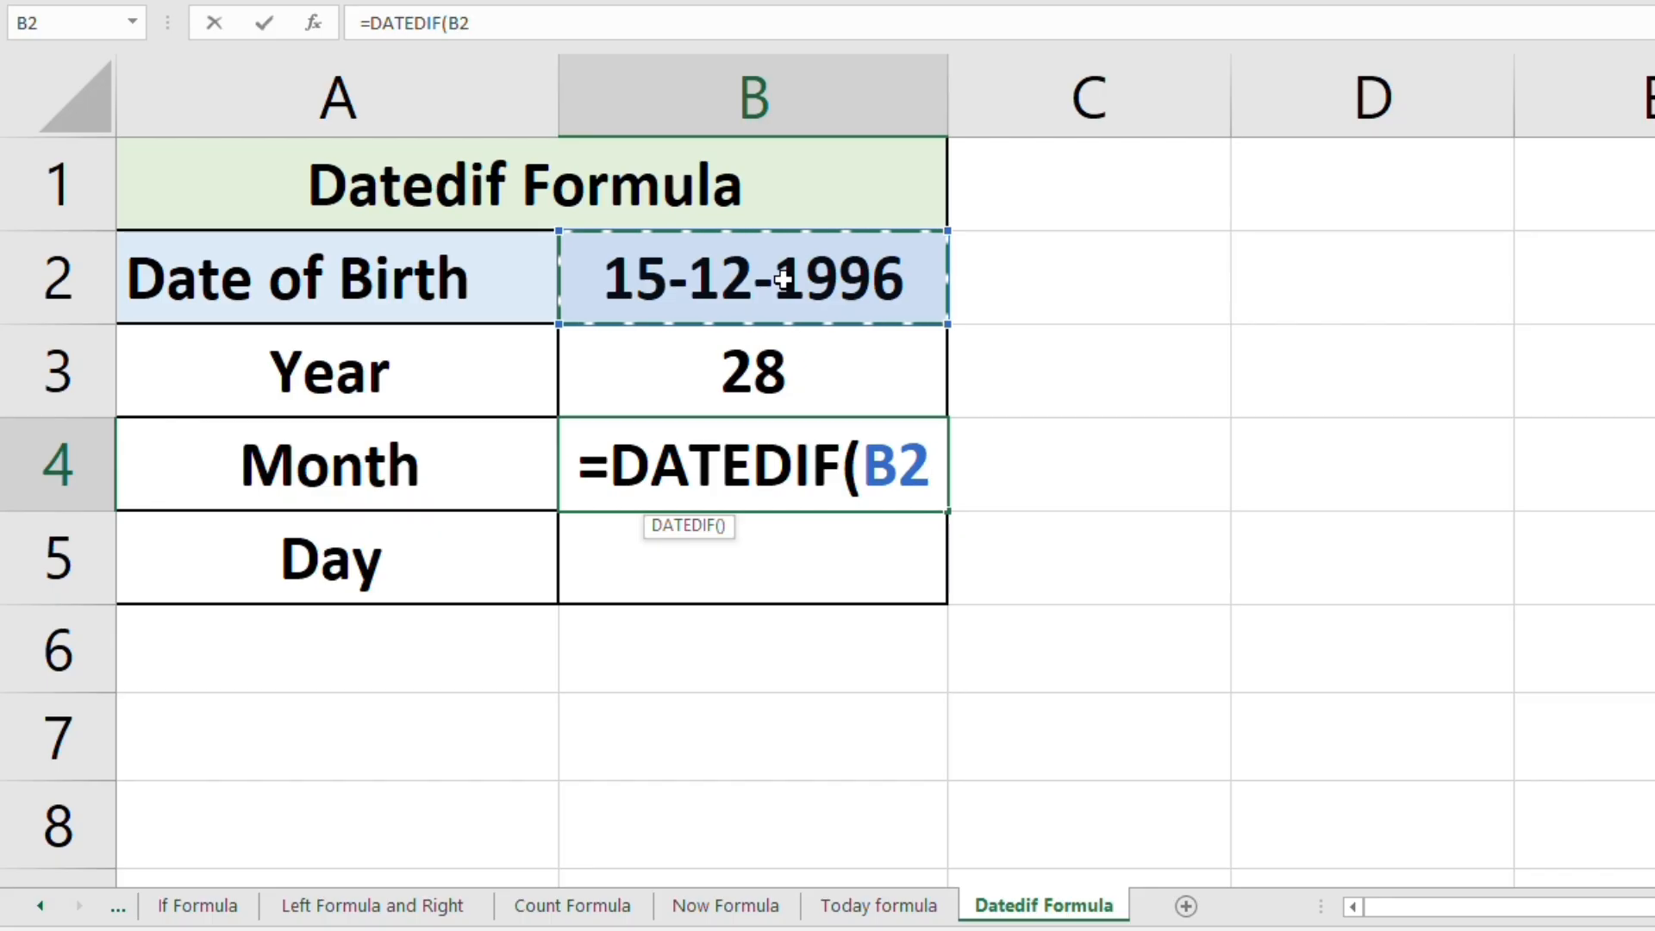
pyautogui.write(',')
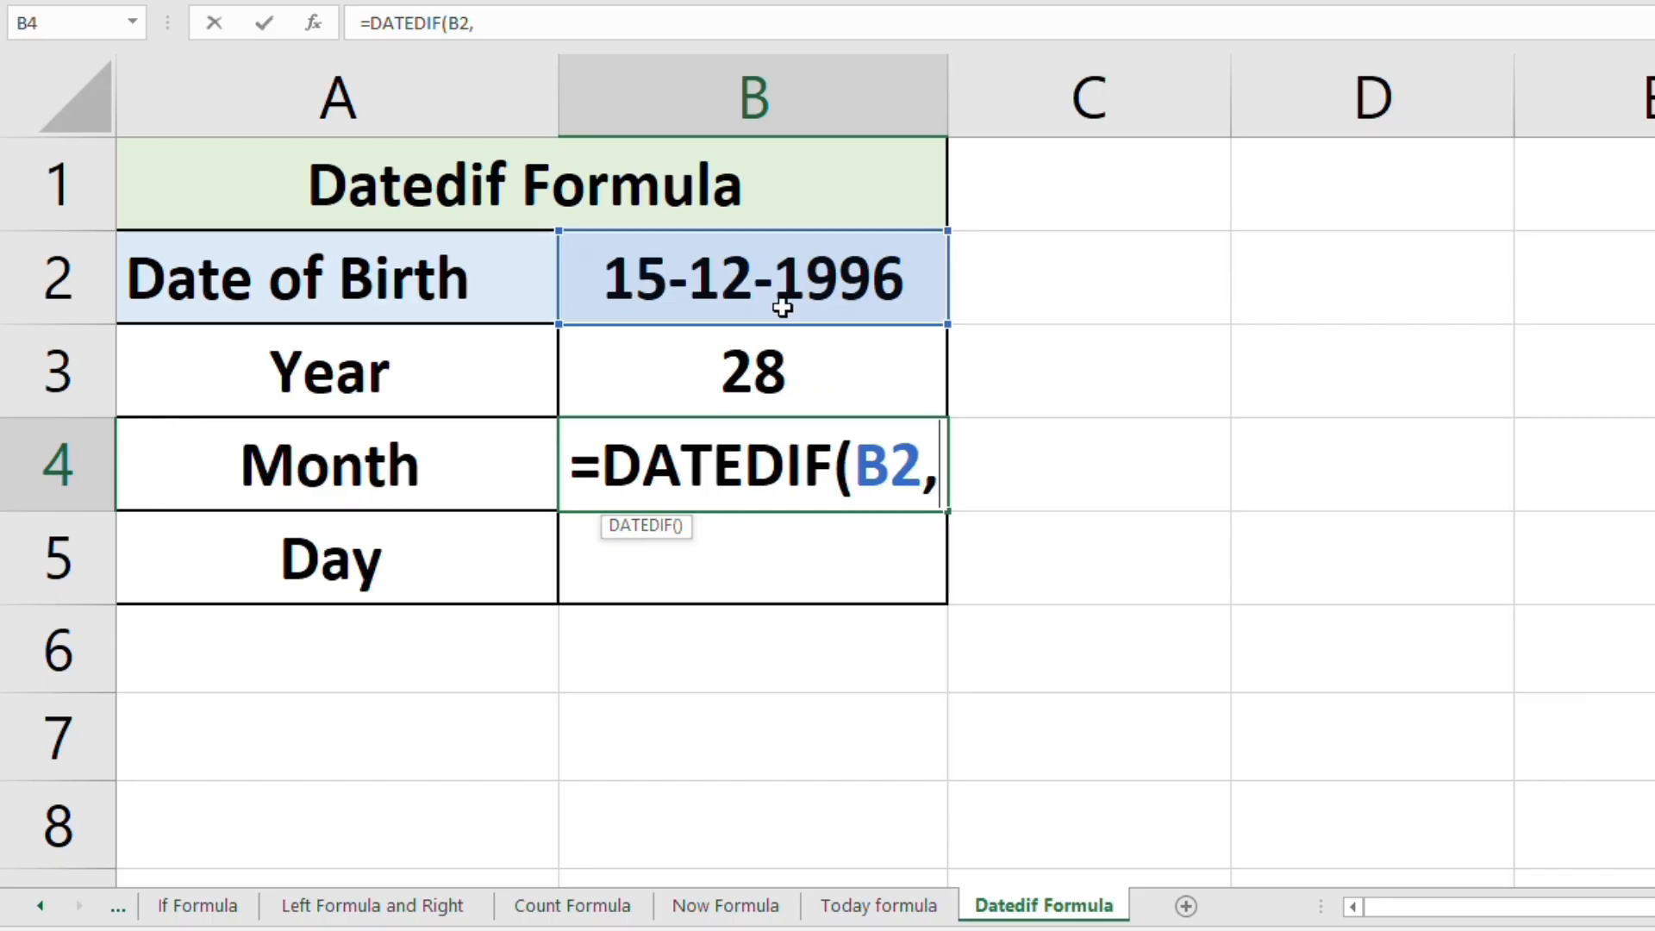
# Step: Finish B4's DATEDIF formula with TODAY() and the unit "YM", commit it and select the Day cell B5
pyautogui.write('TODAY')
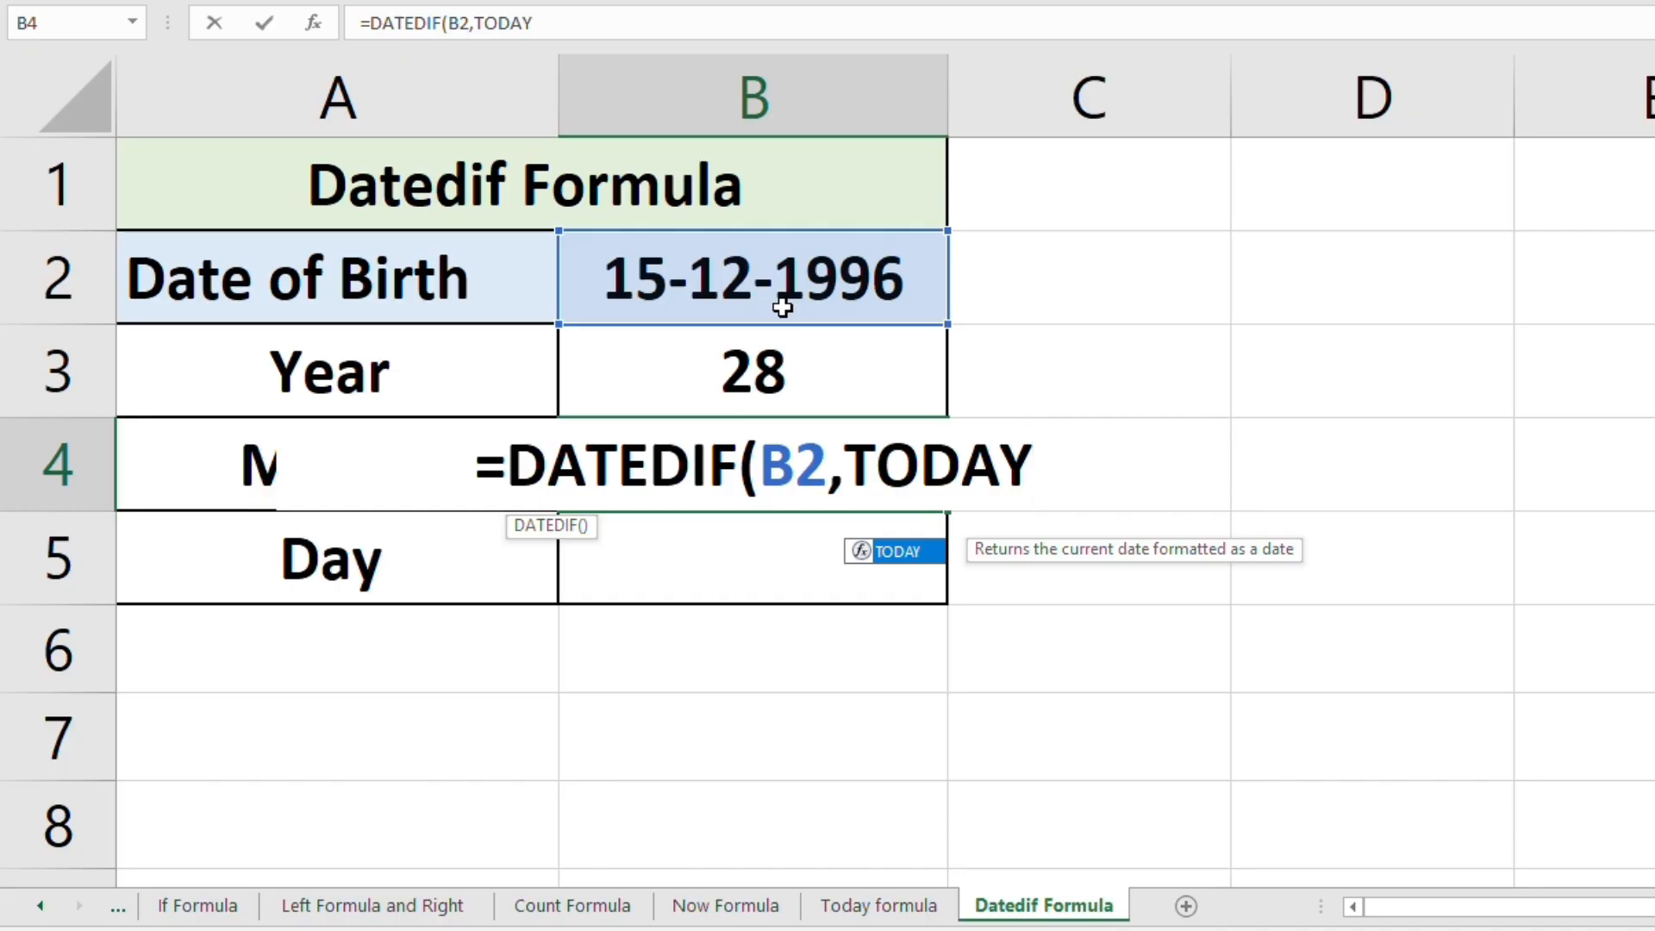
pyautogui.write('()')
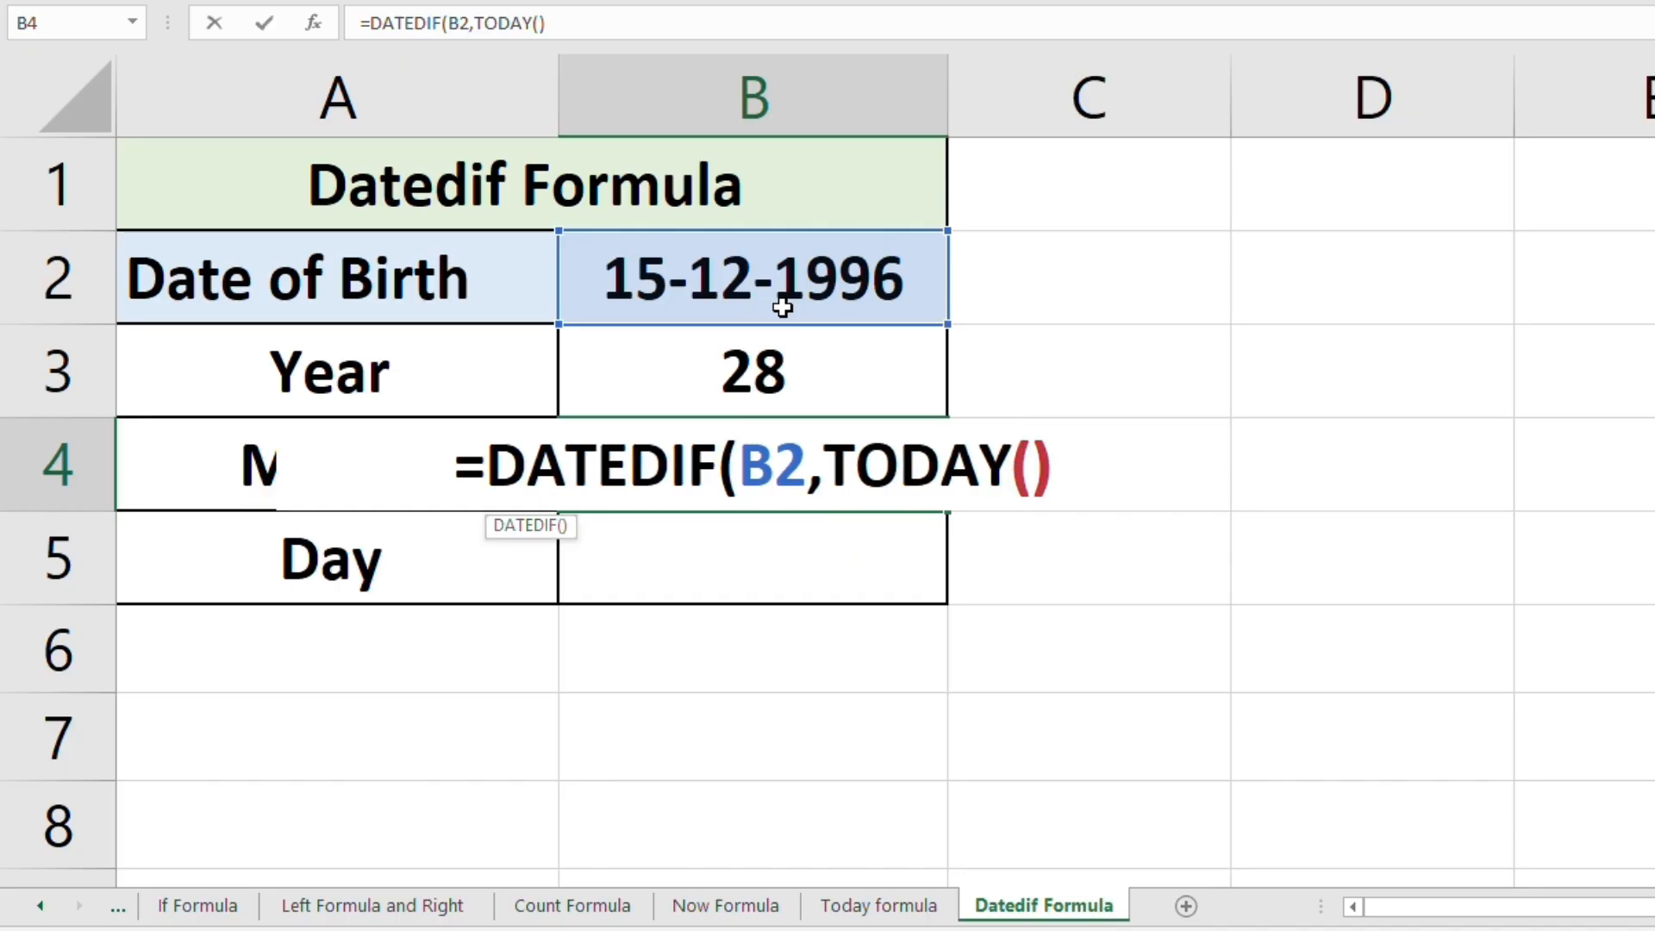
pyautogui.write(',')
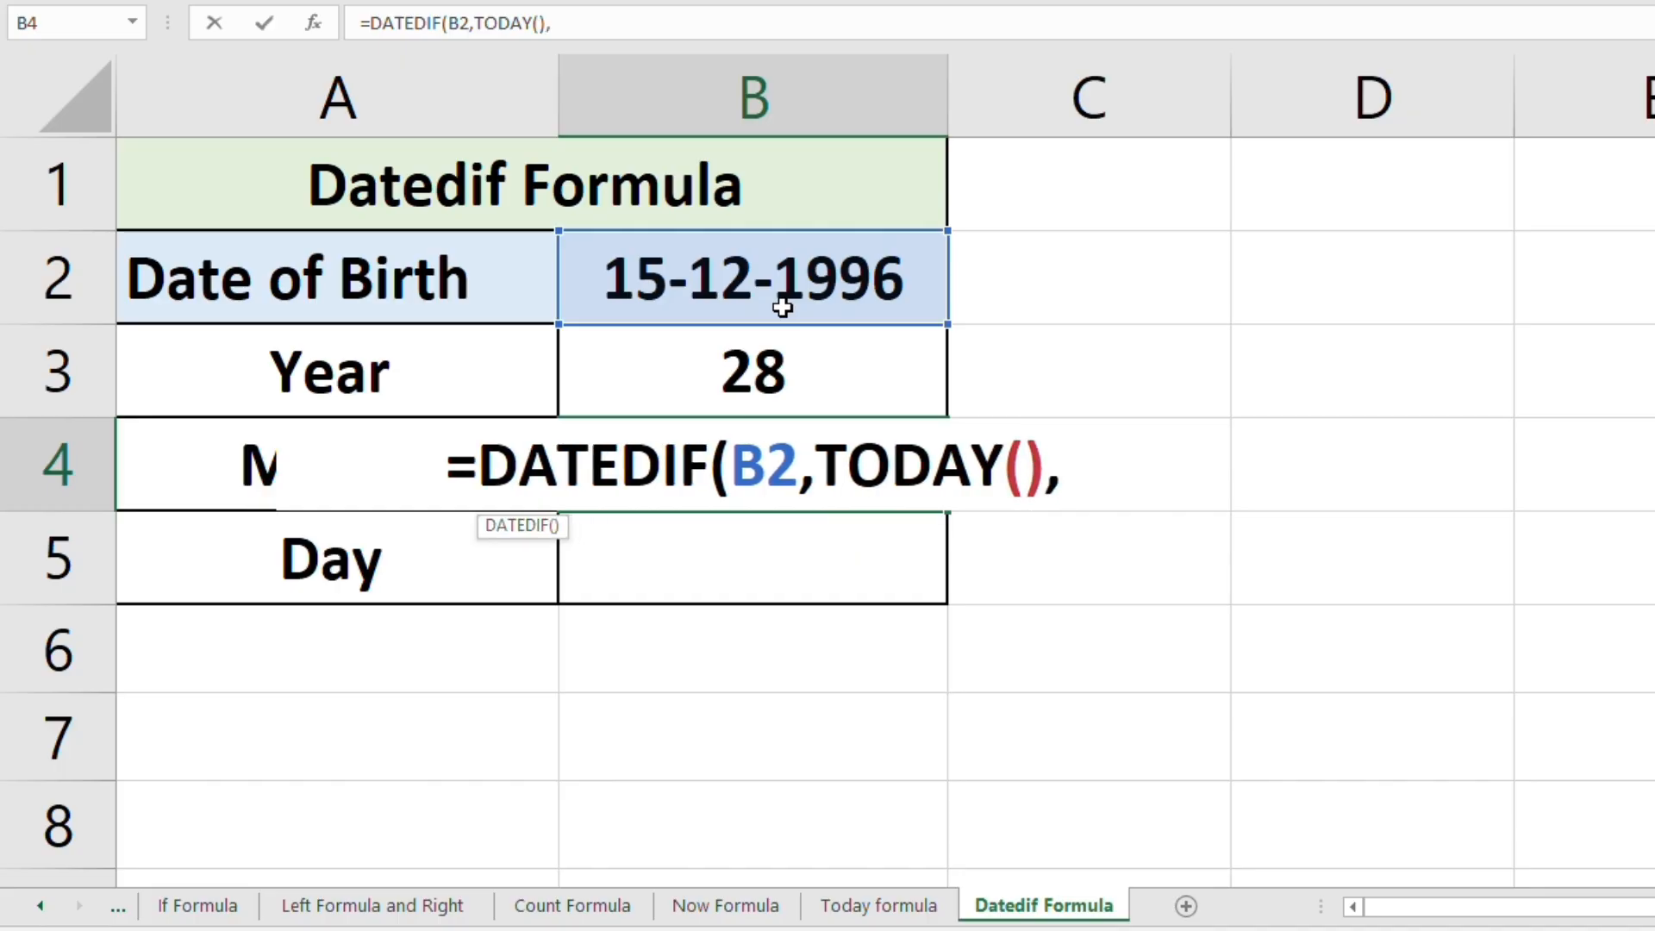
pyautogui.write('"Y')
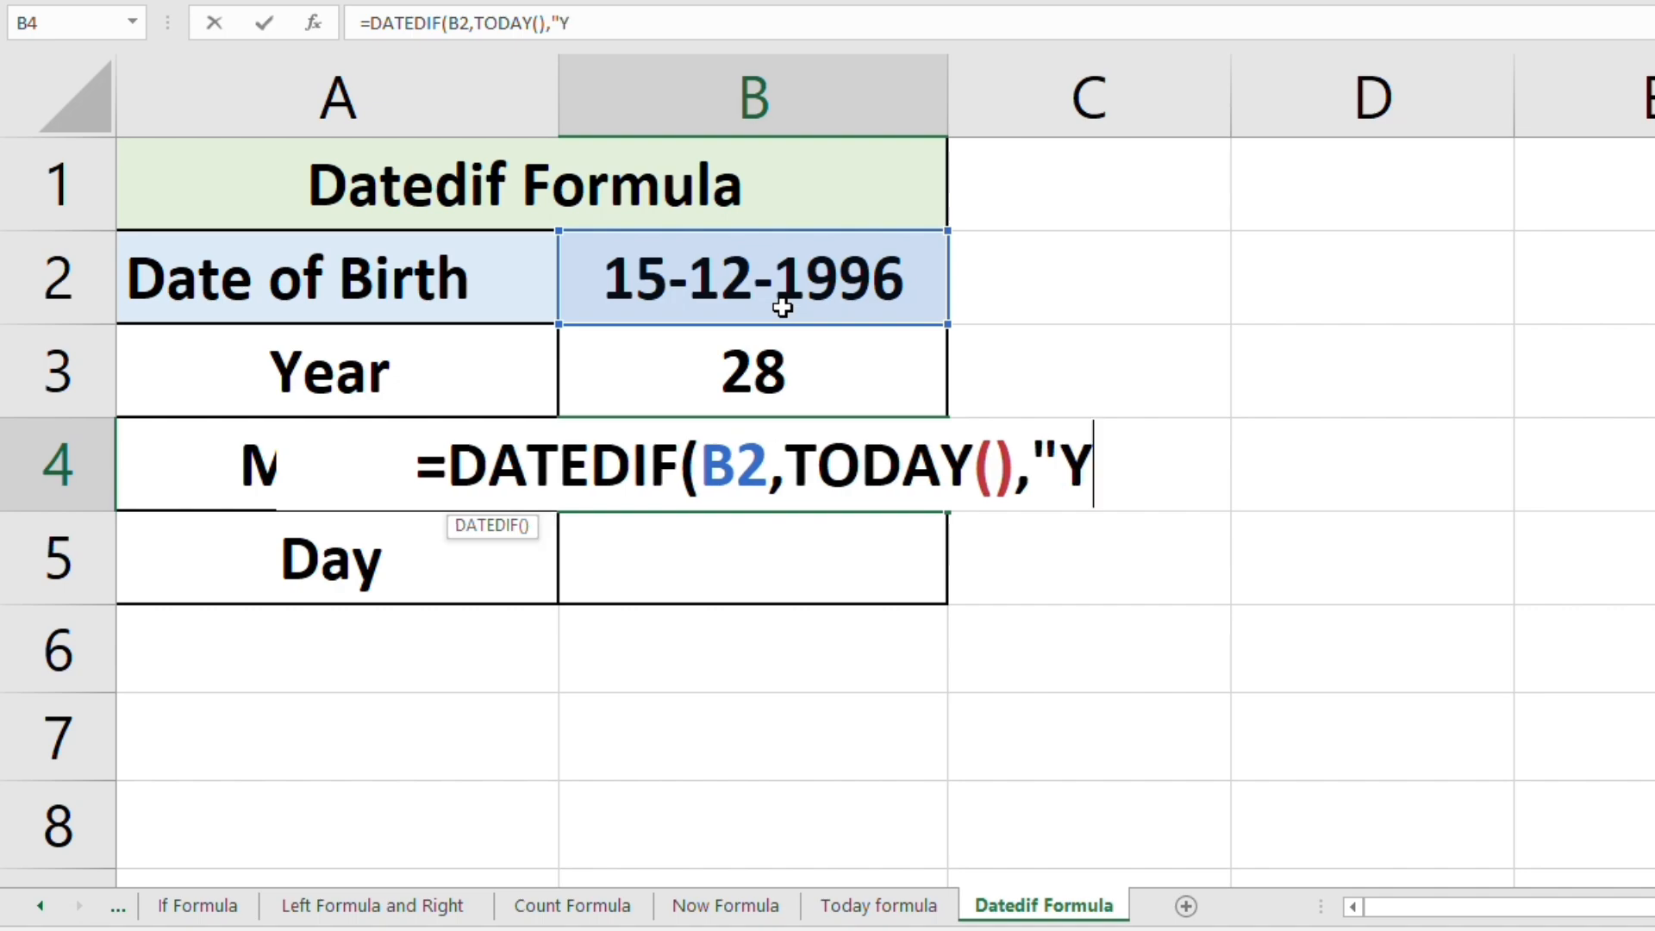
pyautogui.write('M')
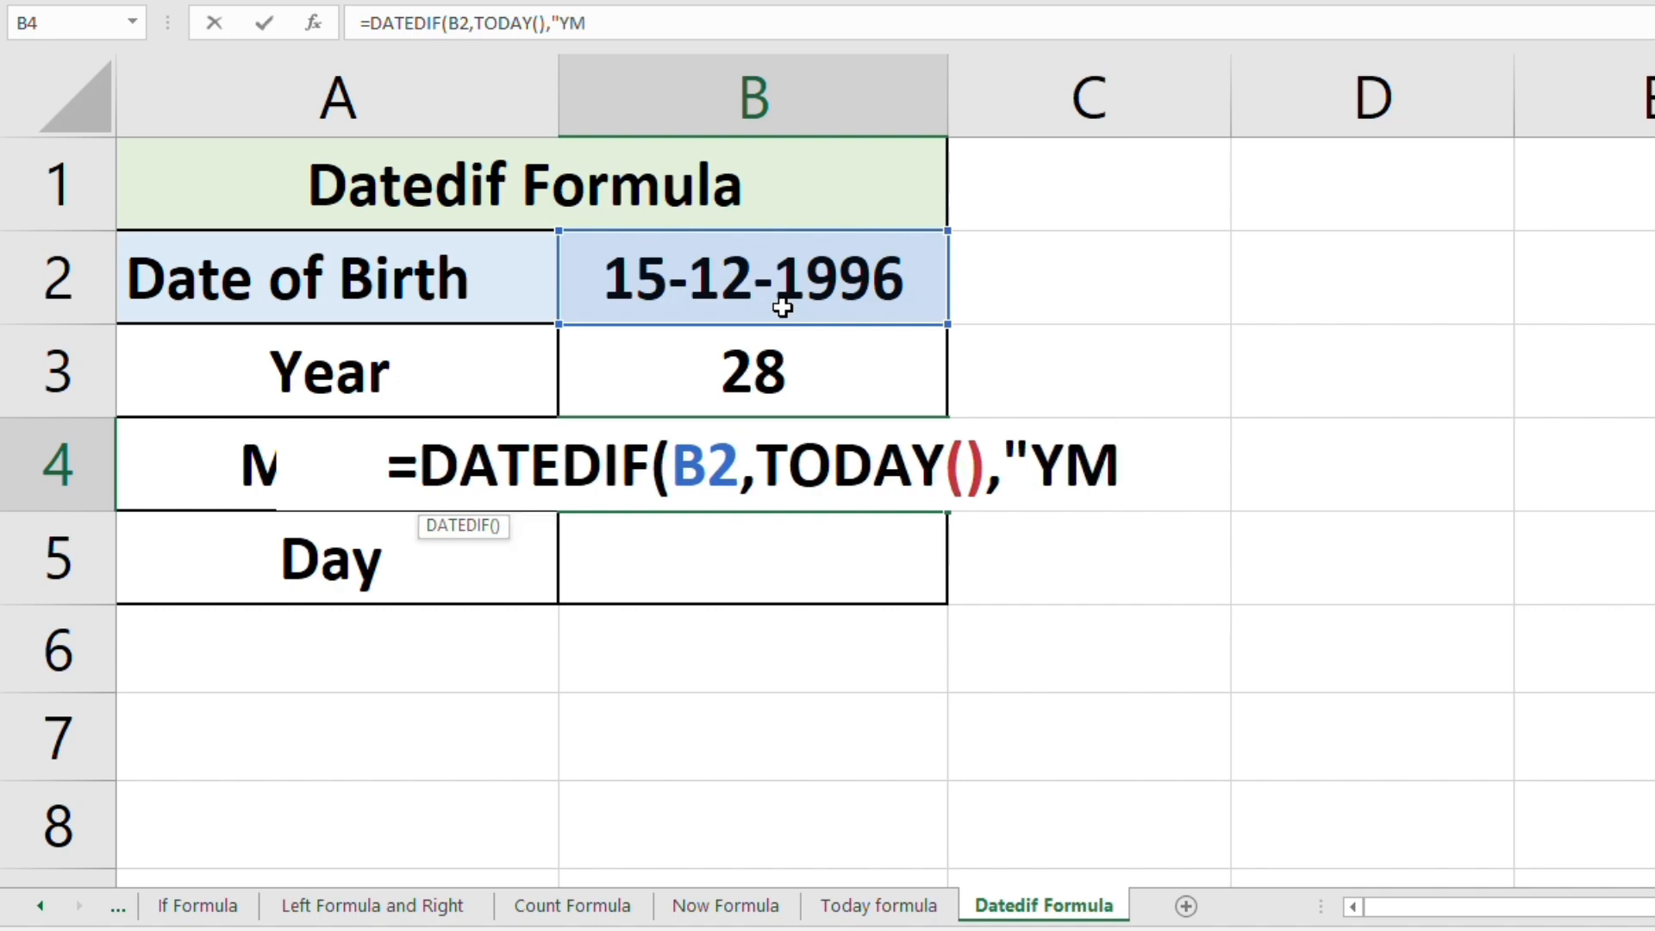
pyautogui.write('"')
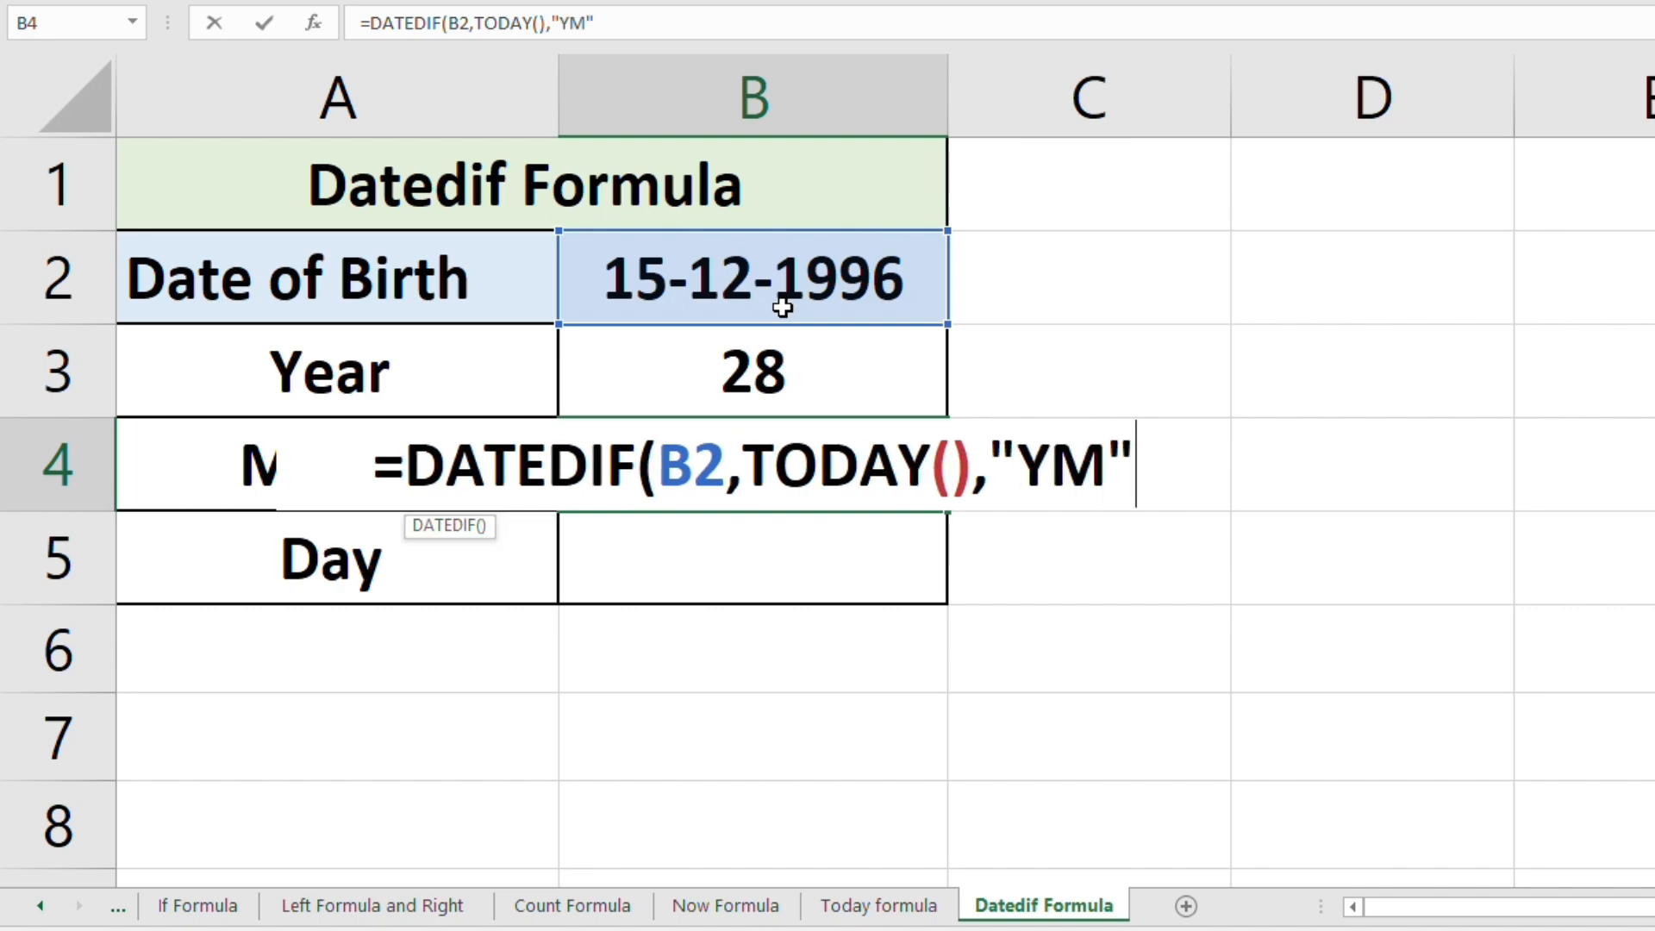
pyautogui.write(')')
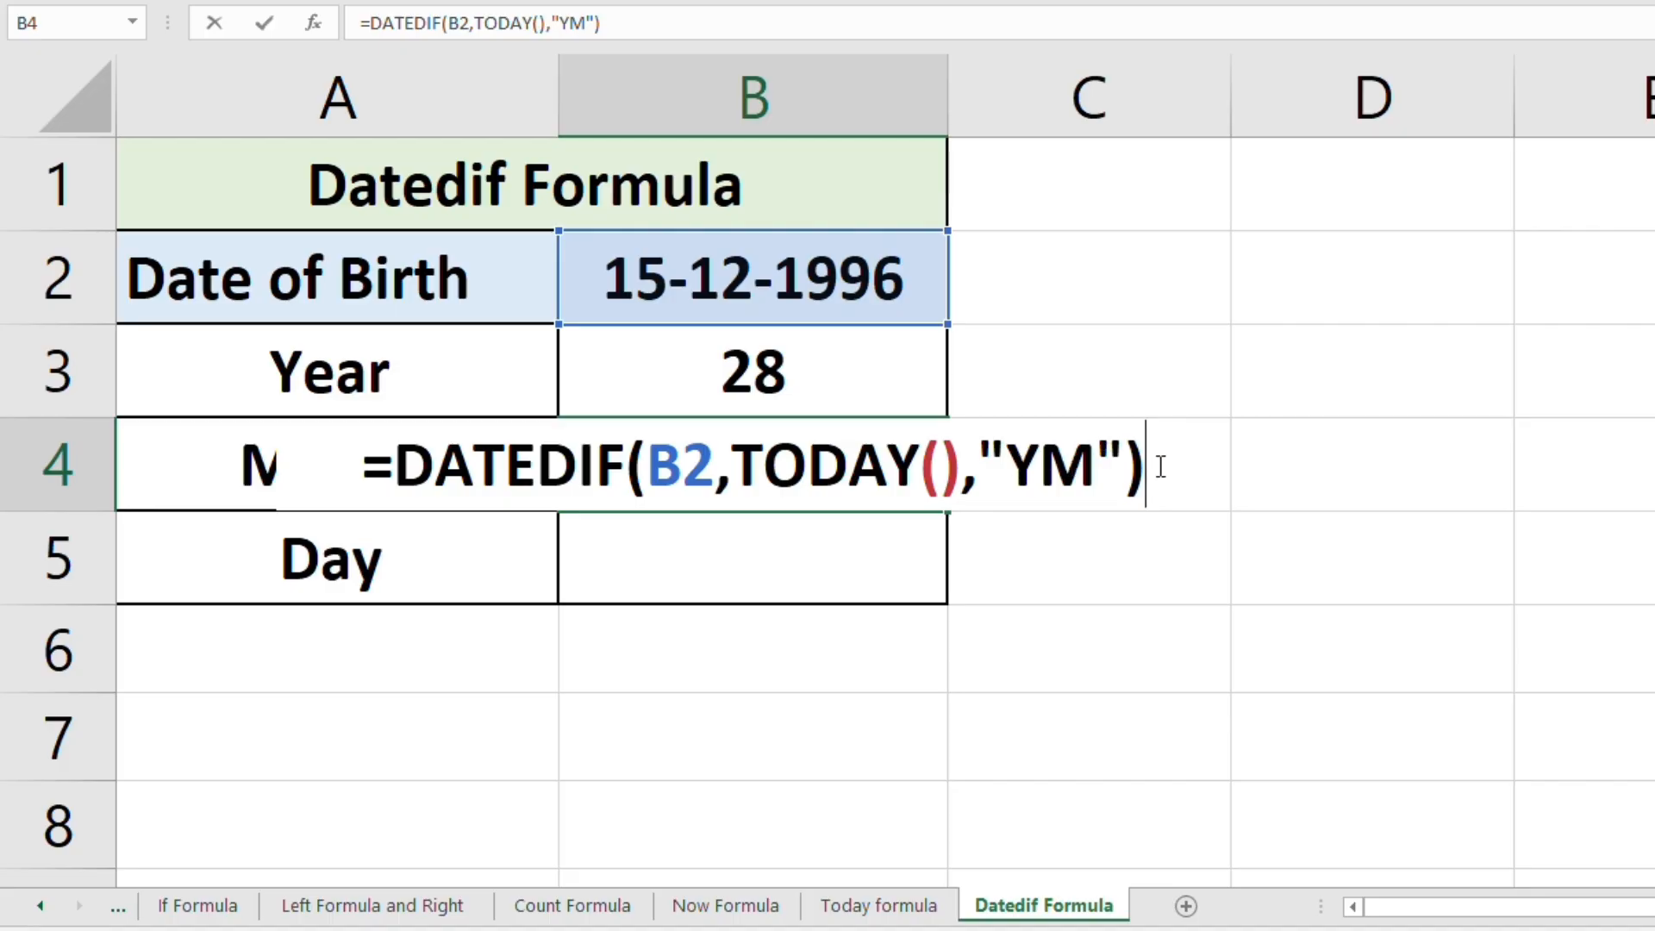
pyautogui.press('Return')
pyautogui.click(879, 452)
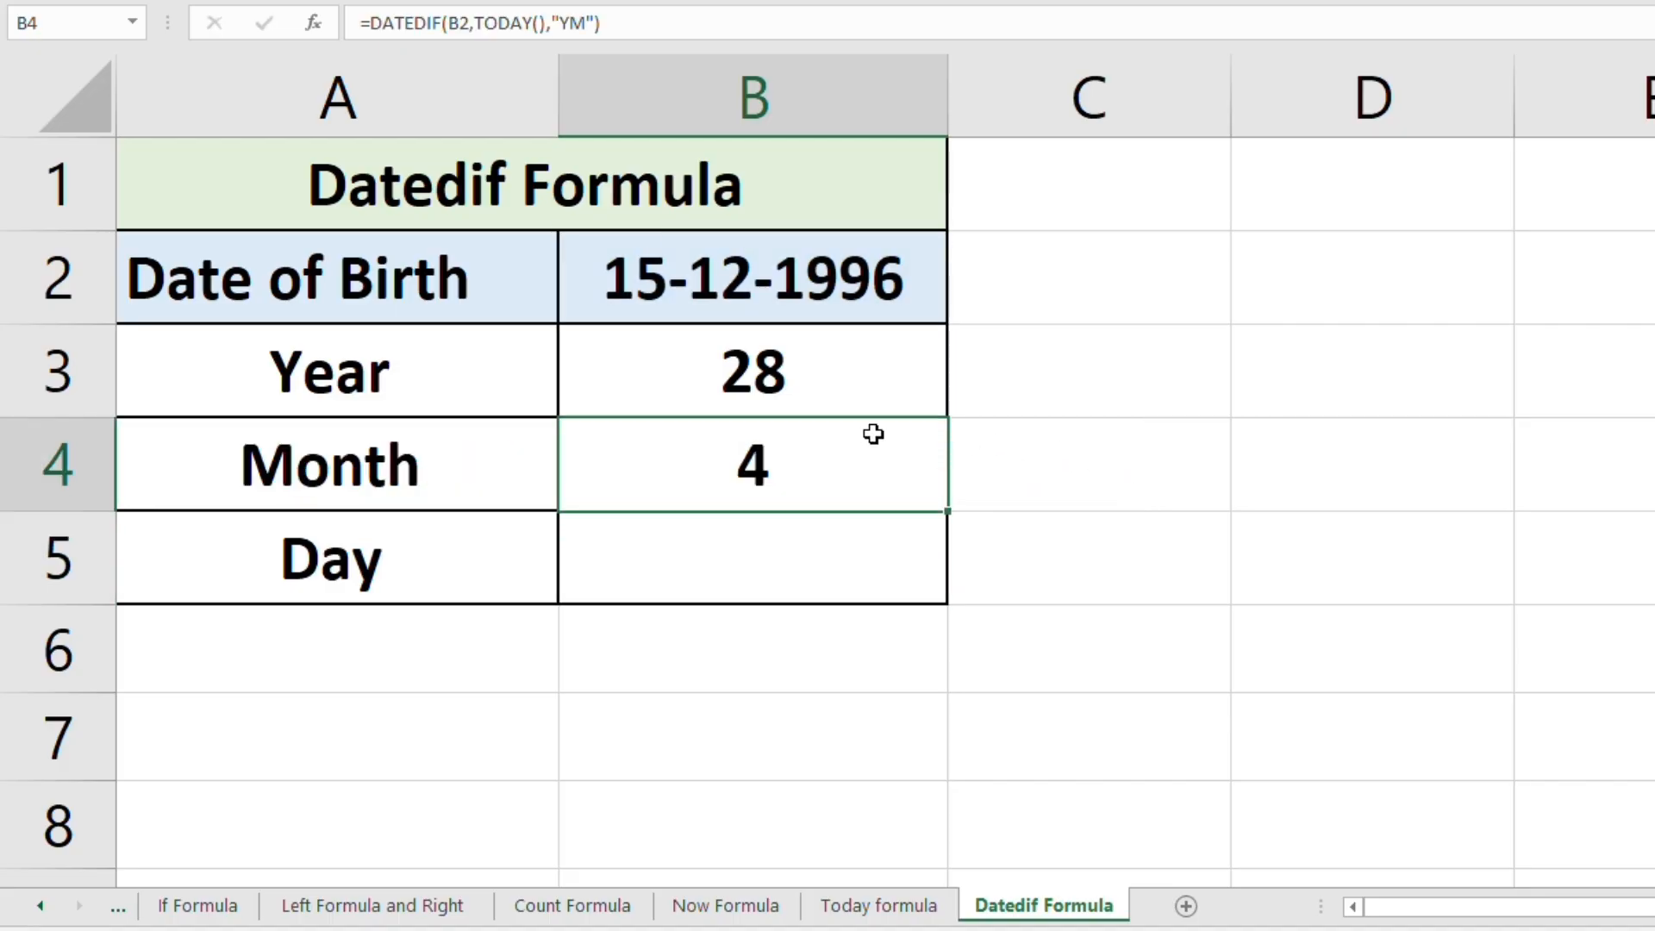
pyautogui.press('Down')
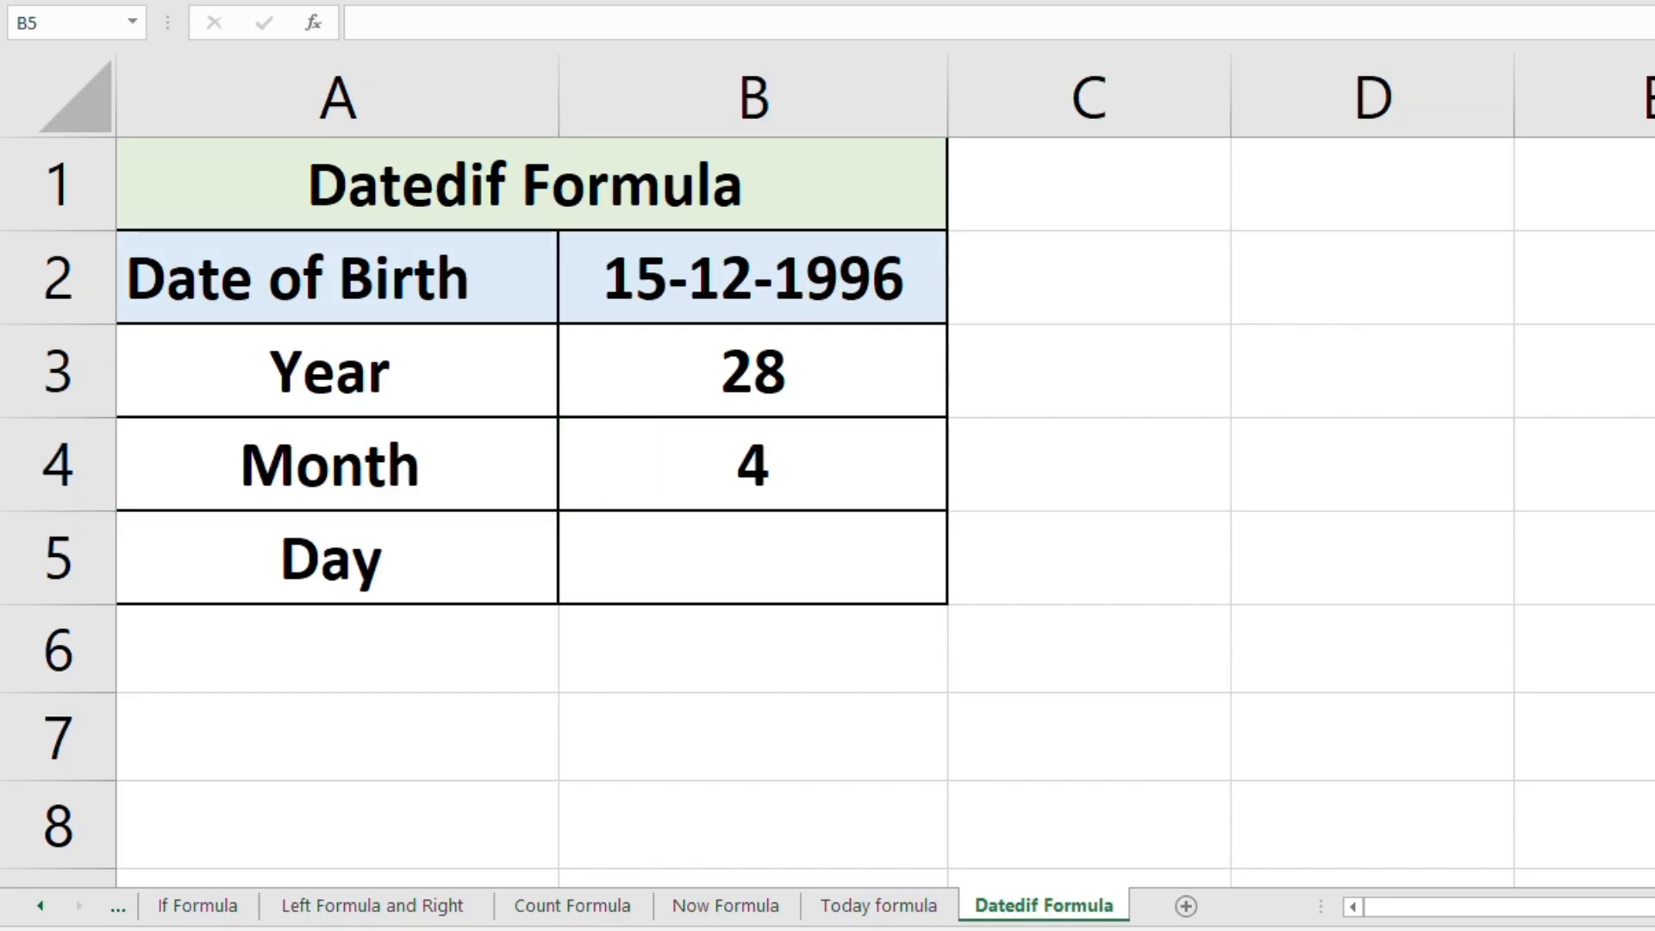
pyautogui.click(1050, 622)
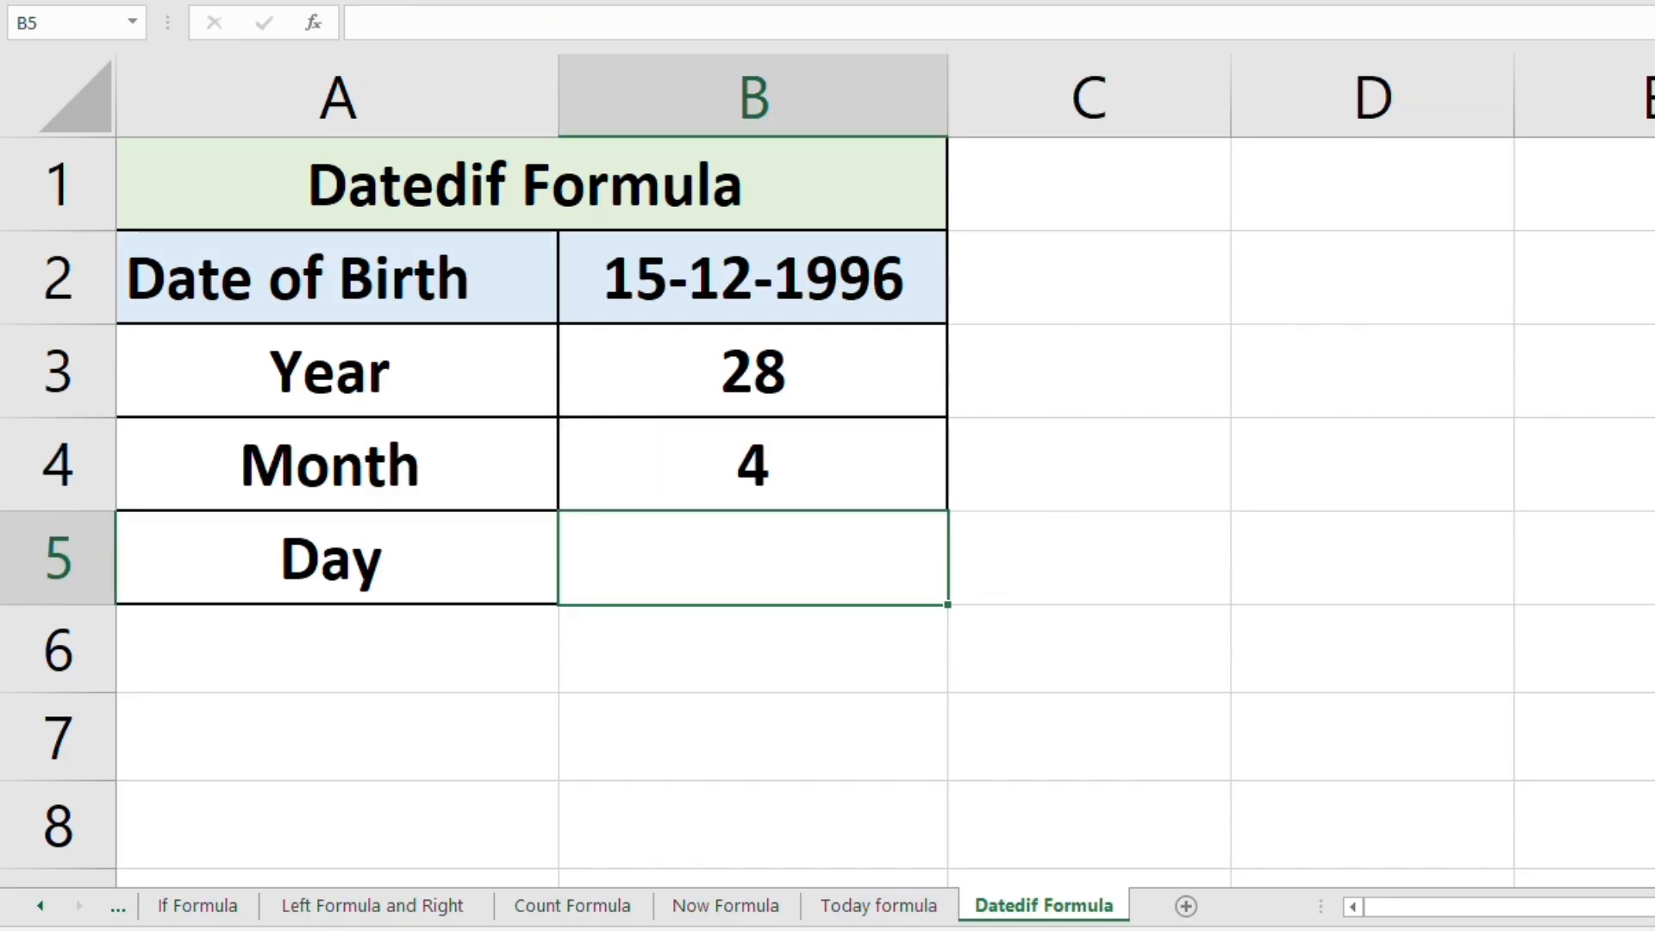
# Step: Start a DATEDIF formula in the Day cell B5 with B2 as the start date and today() as the end date
pyautogui.write('=dated')
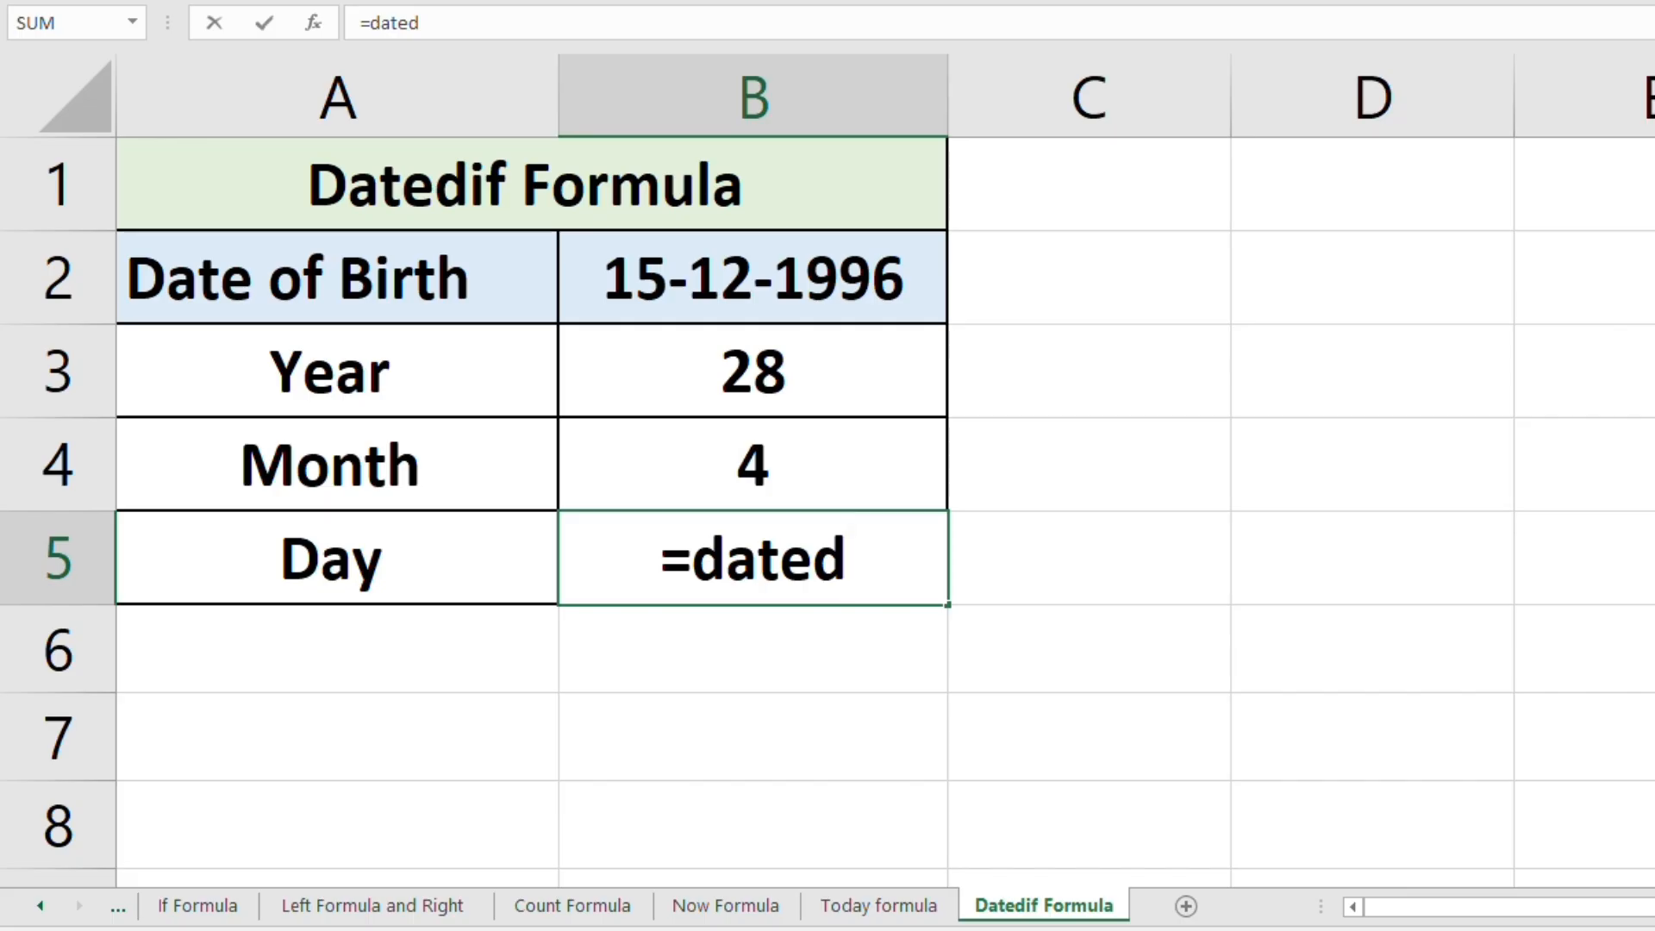
pyautogui.write('if(')
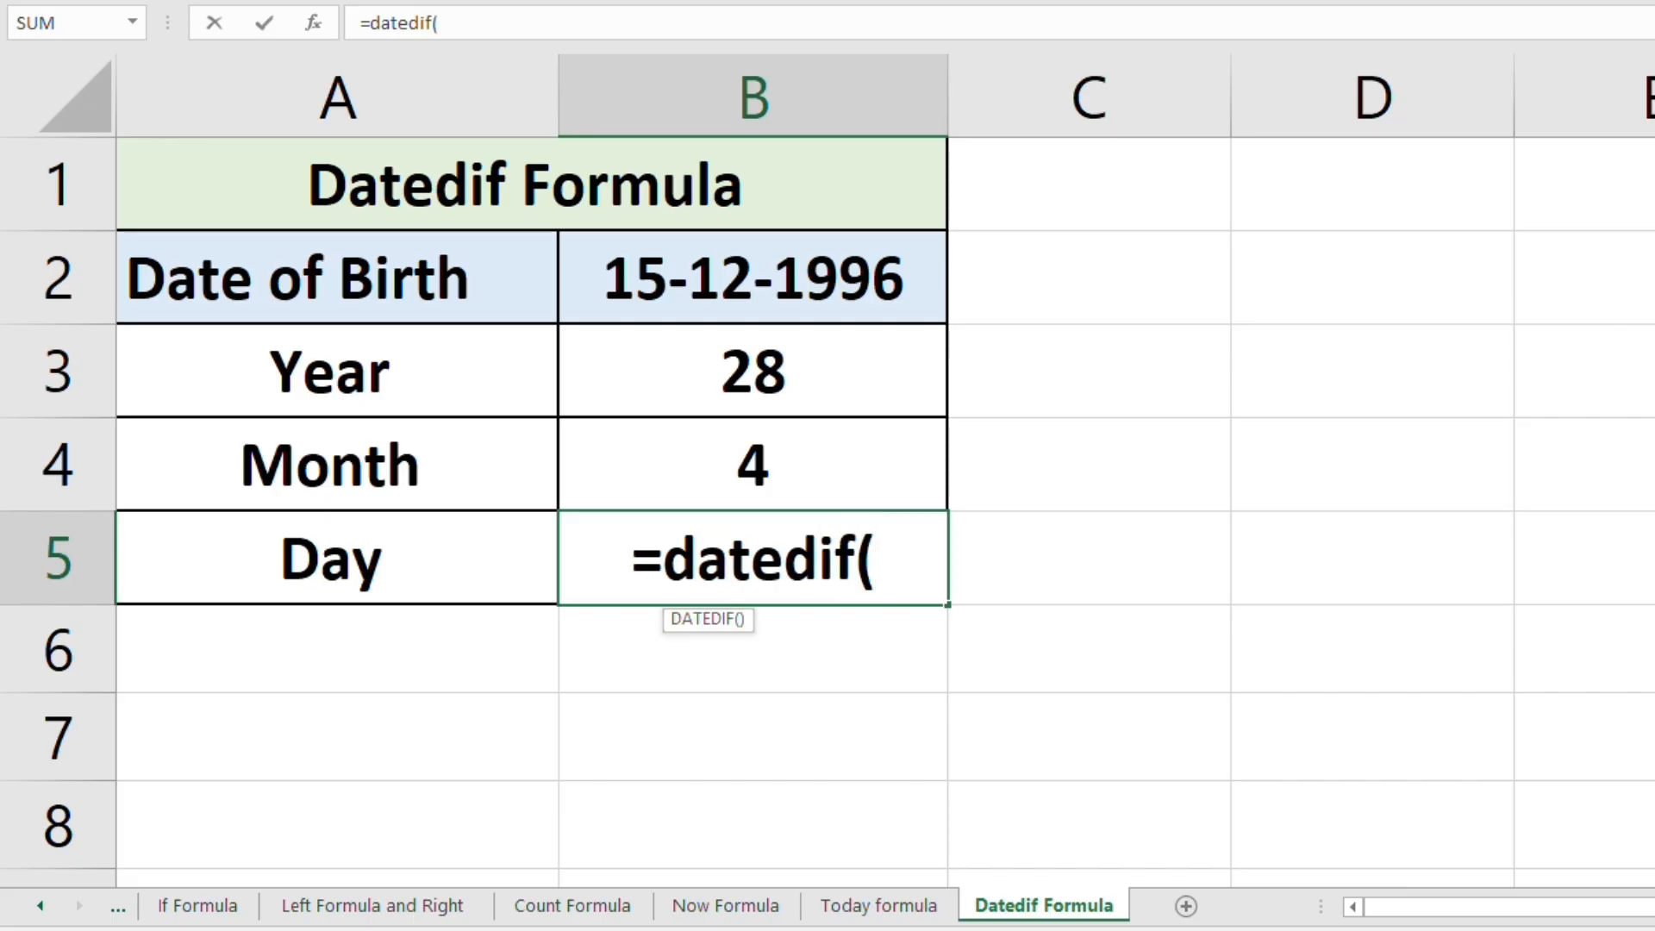
pyautogui.click(870, 287)
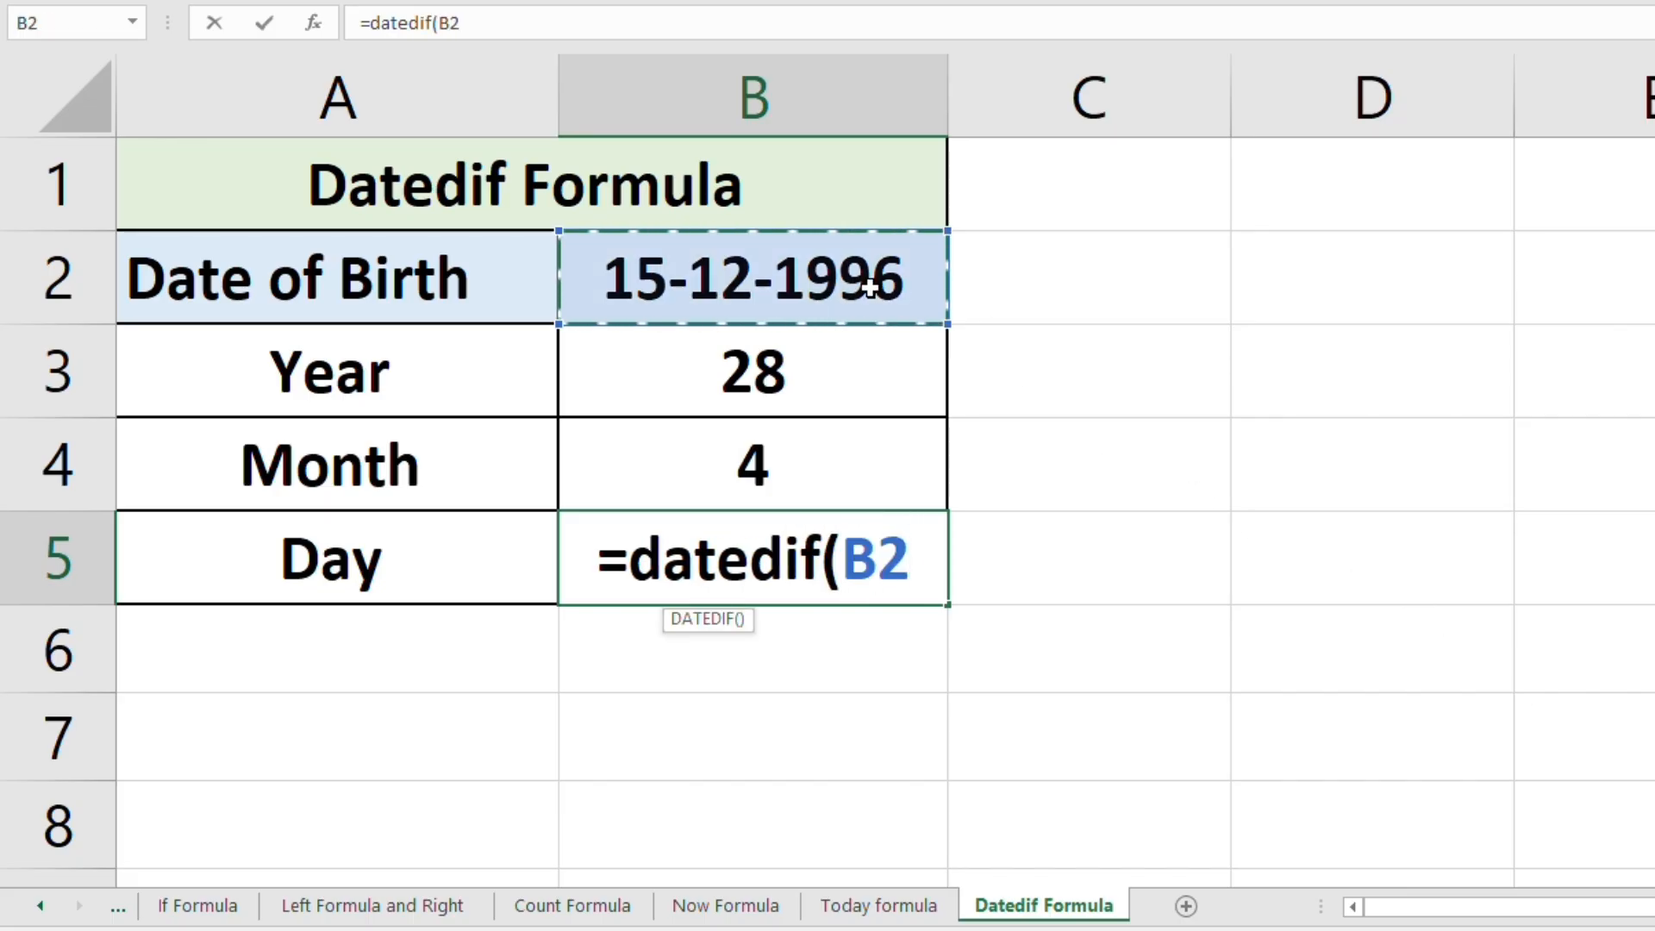
pyautogui.write(',')
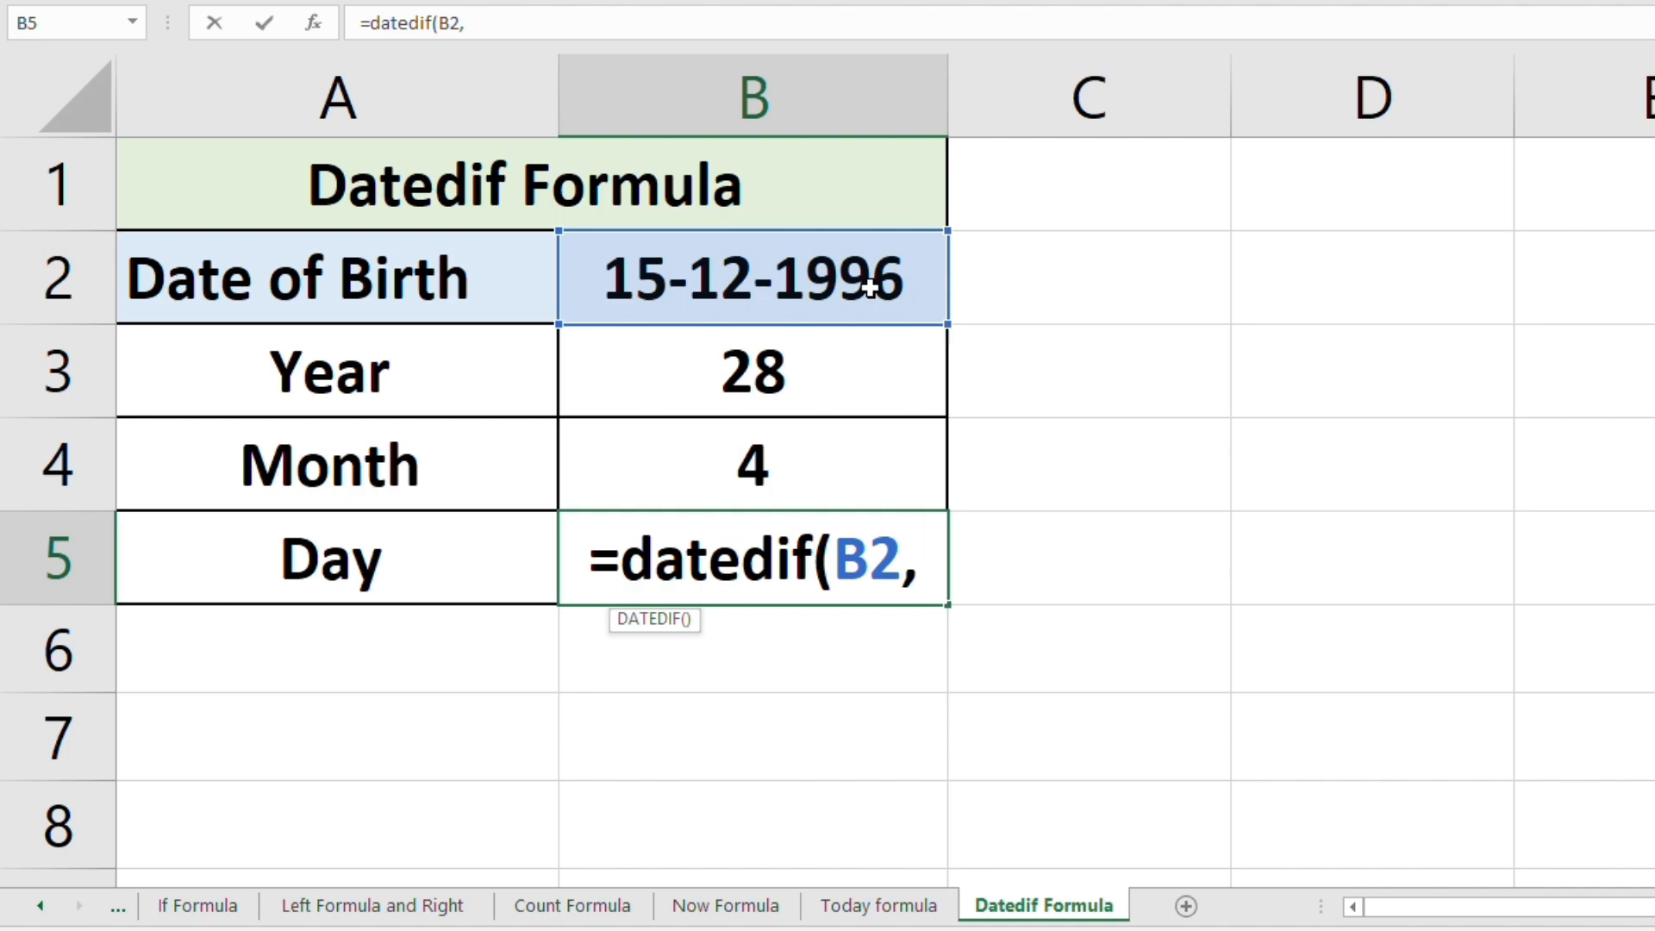
pyautogui.write('today')
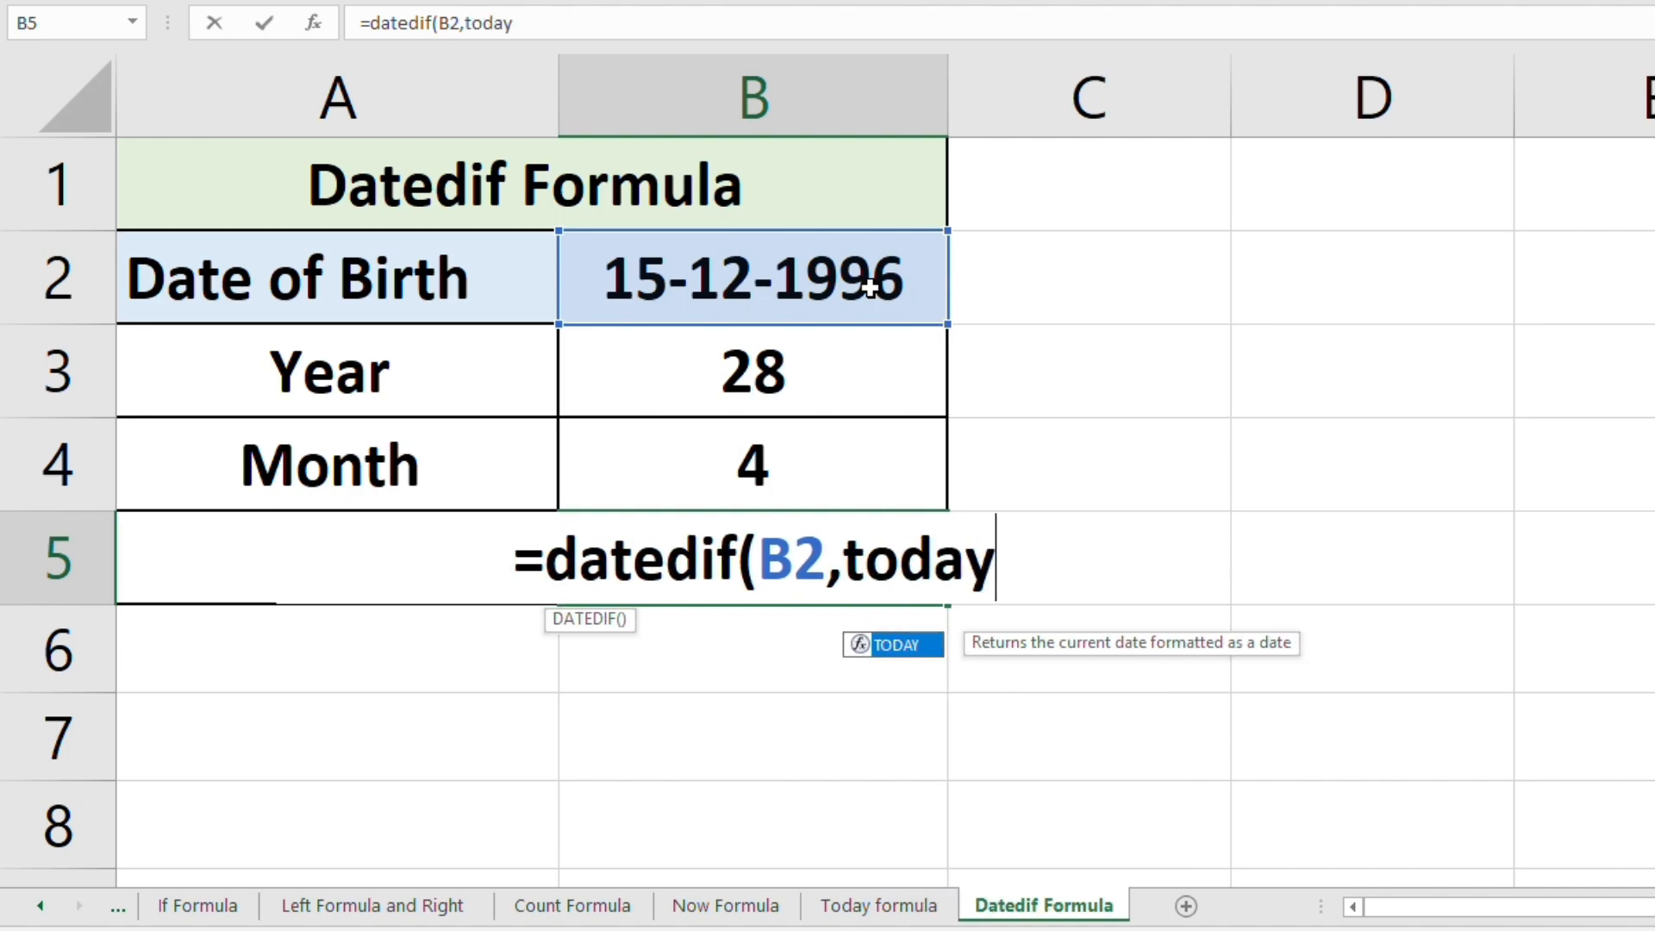
pyautogui.write('()')
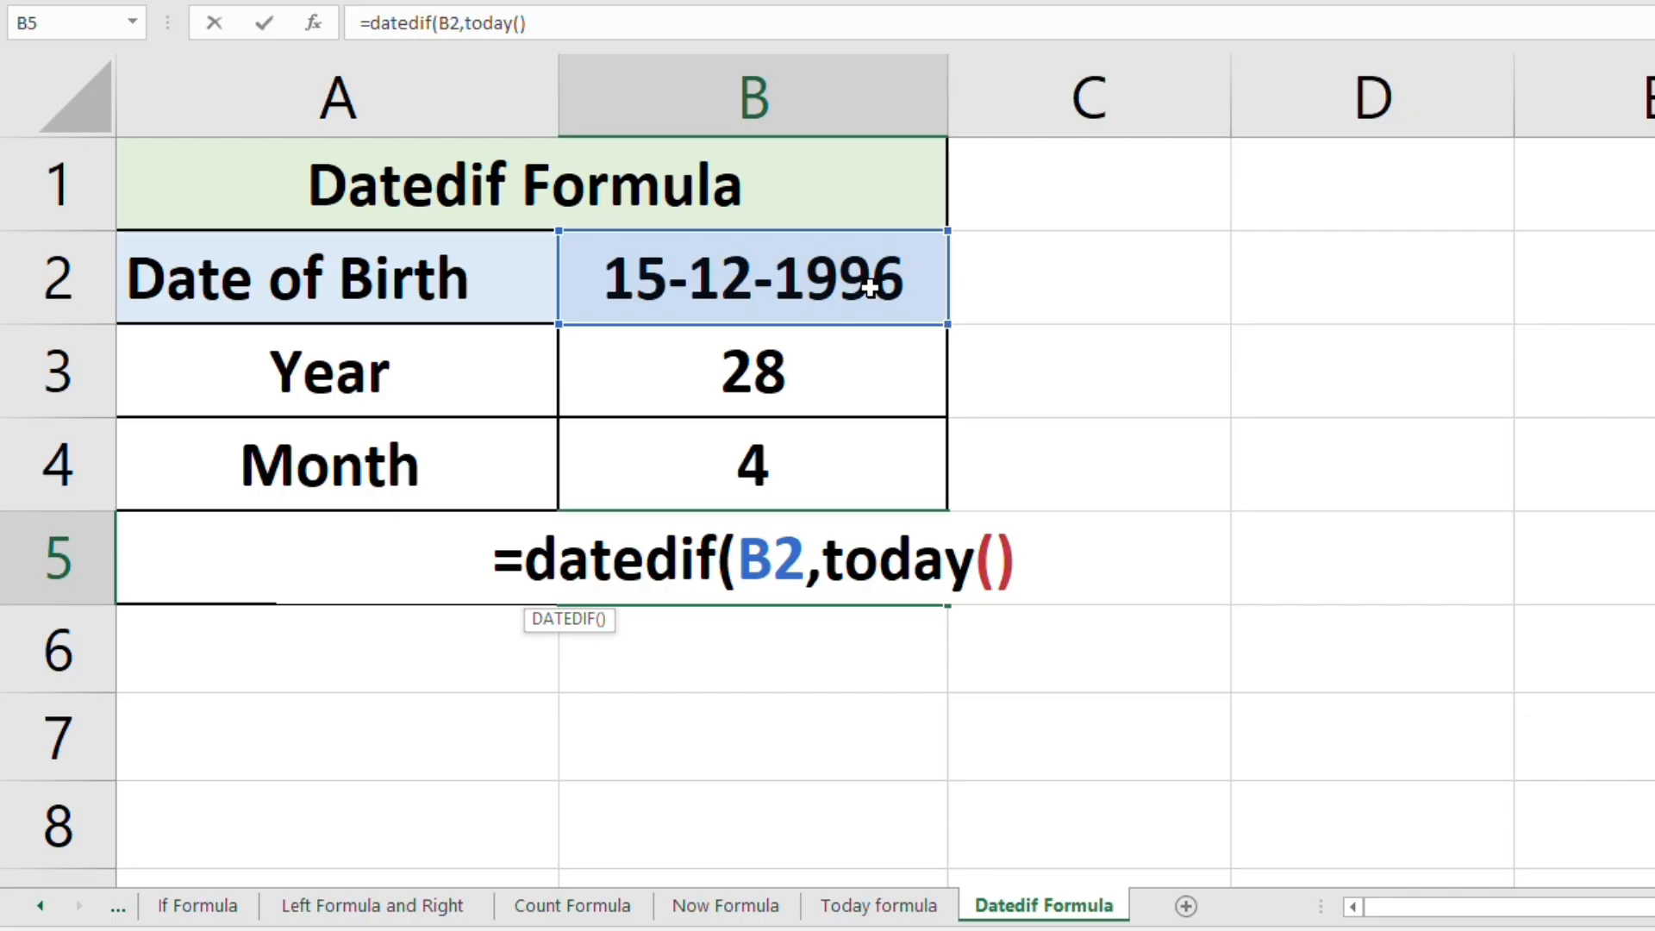
# Step: Finish B5's DATEDIF formula with the unit "MD", close the parenthesis and commit it
pyautogui.write(',')
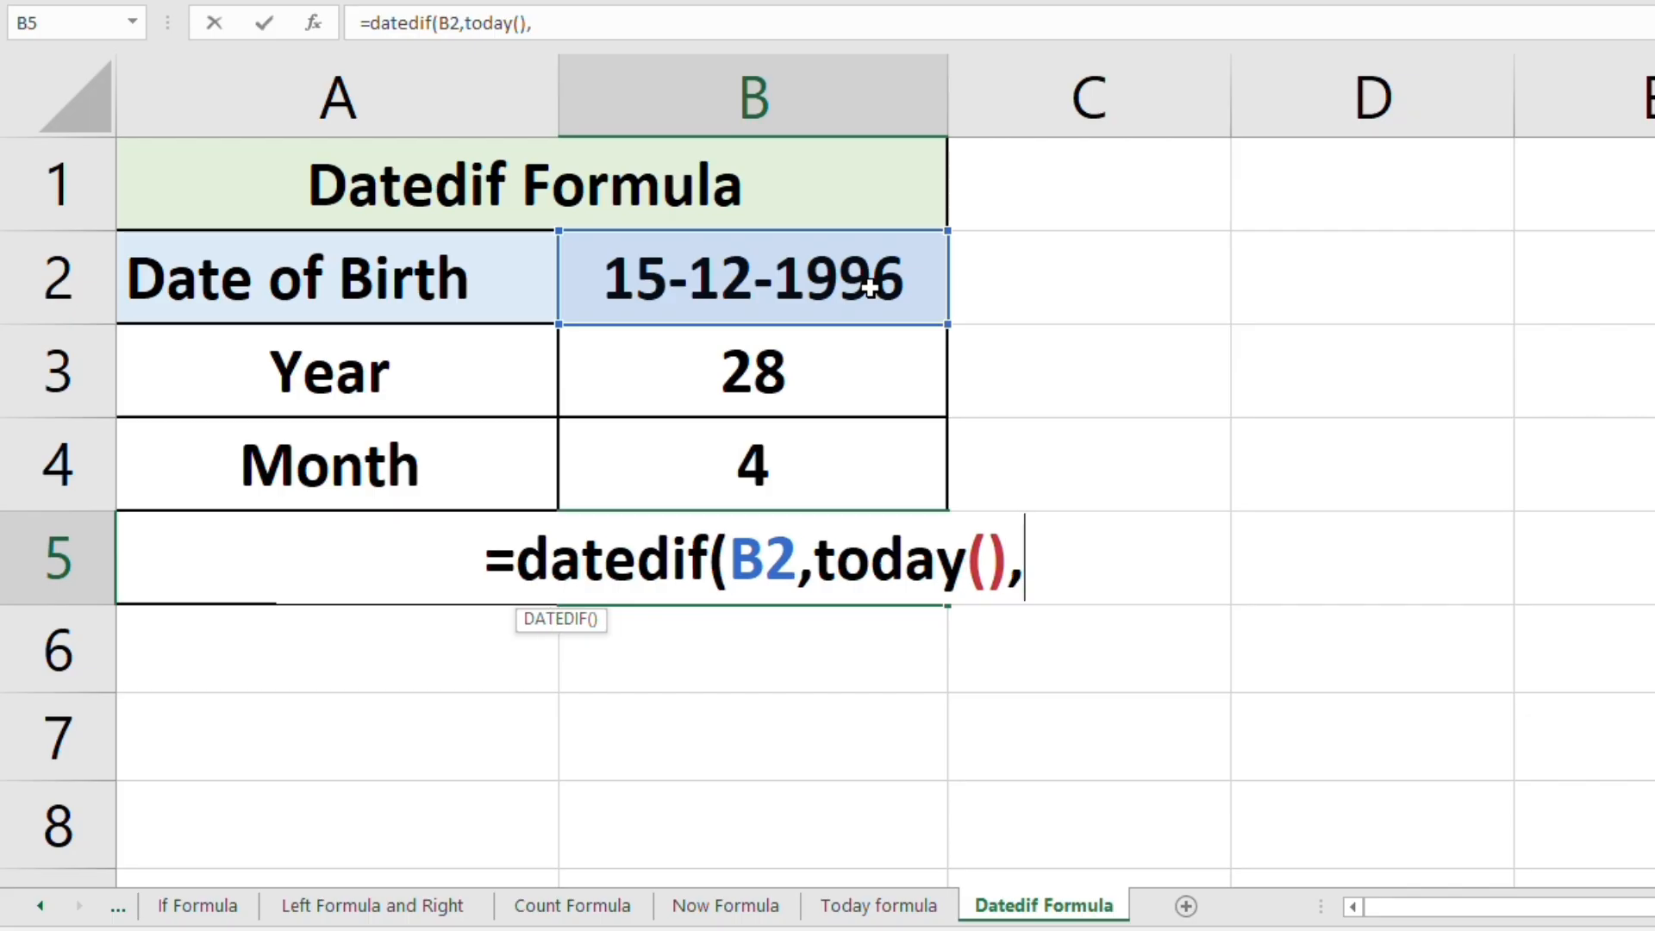
pyautogui.write('"')
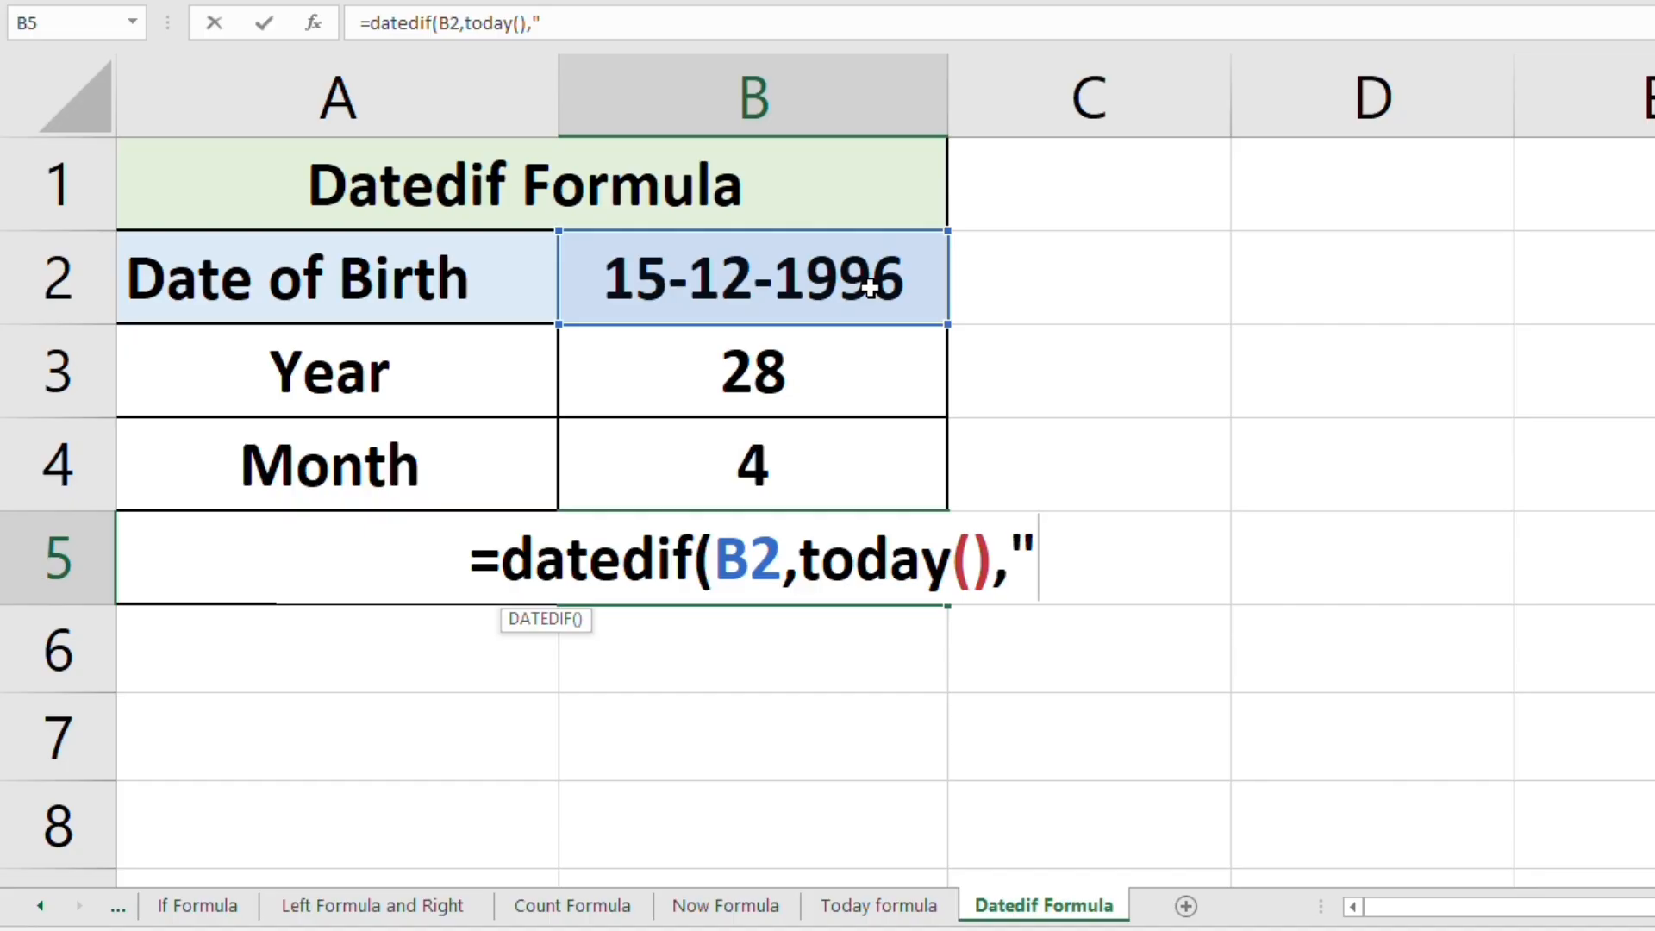
pyautogui.write('M')
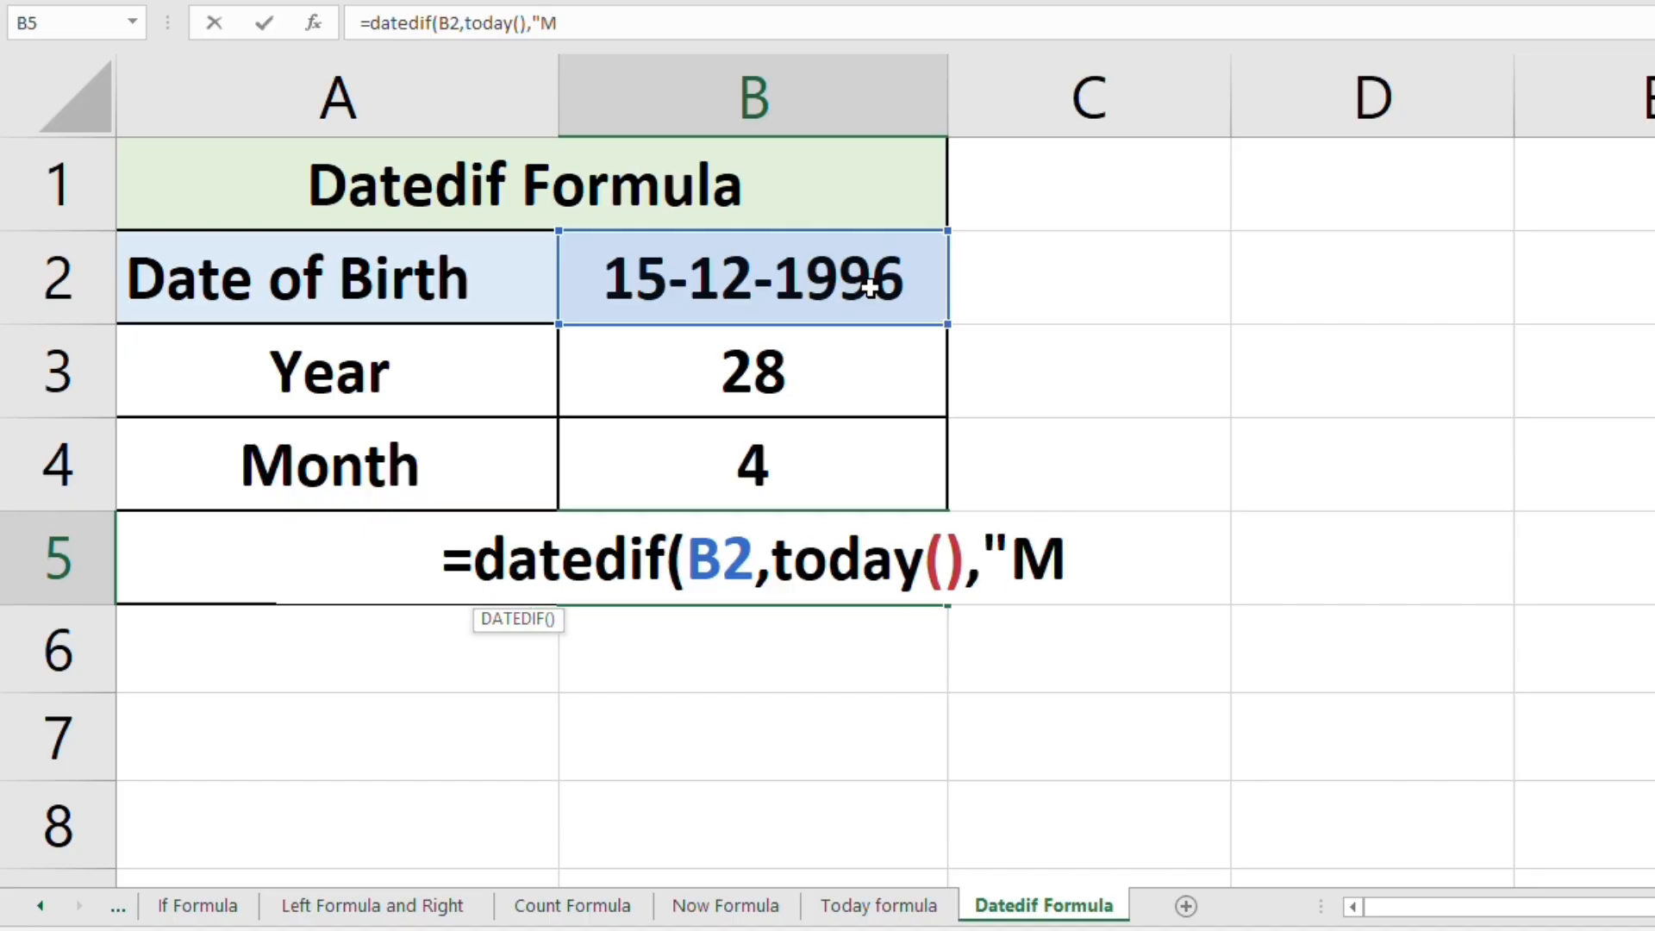
pyautogui.write('D"')
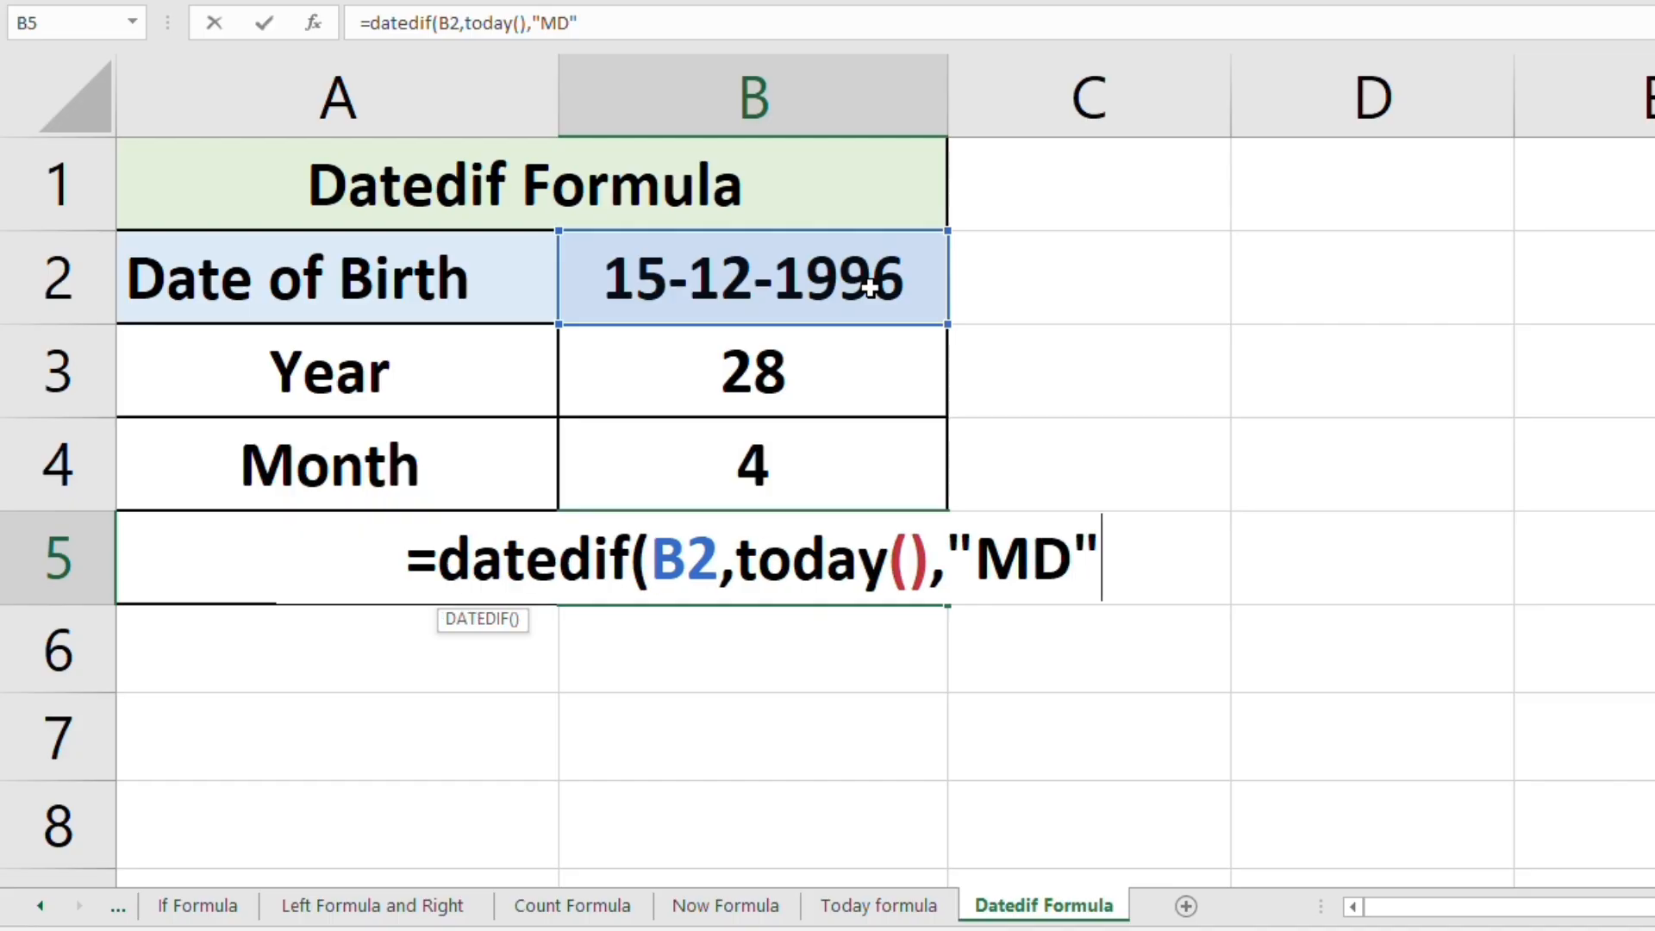
pyautogui.write(')')
pyautogui.press('Return')
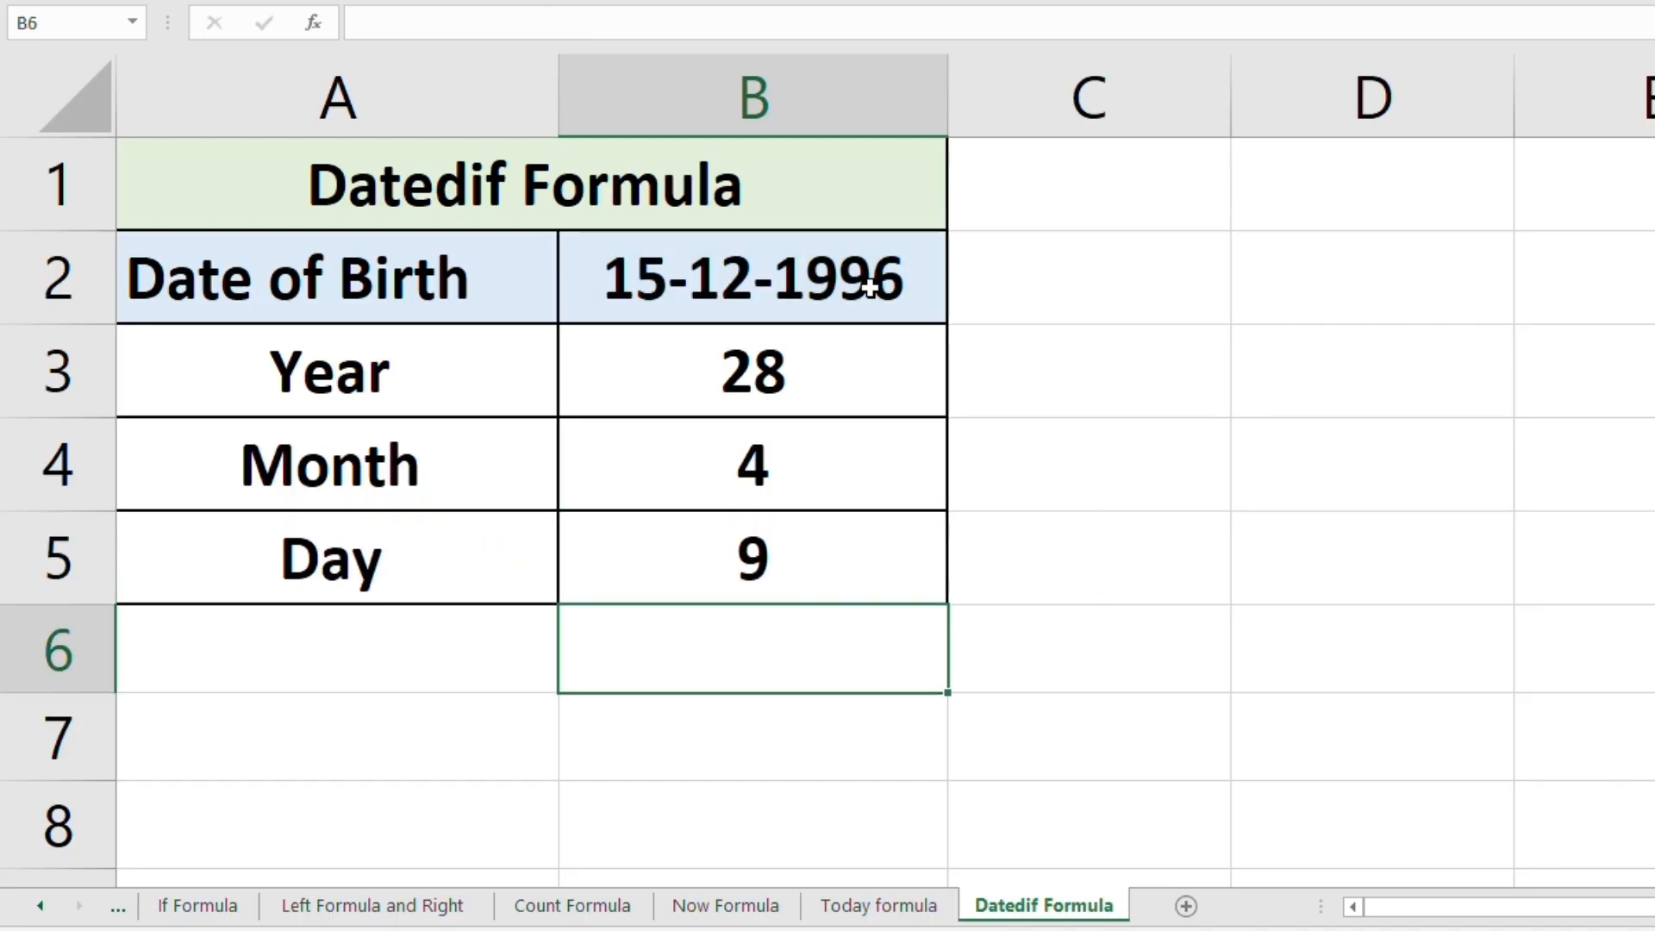
# Step: Open B5's DATEDIF formula to review its arguments, and close it without changes
pyautogui.doubleClick(808, 562)
pyautogui.click(1178, 557)
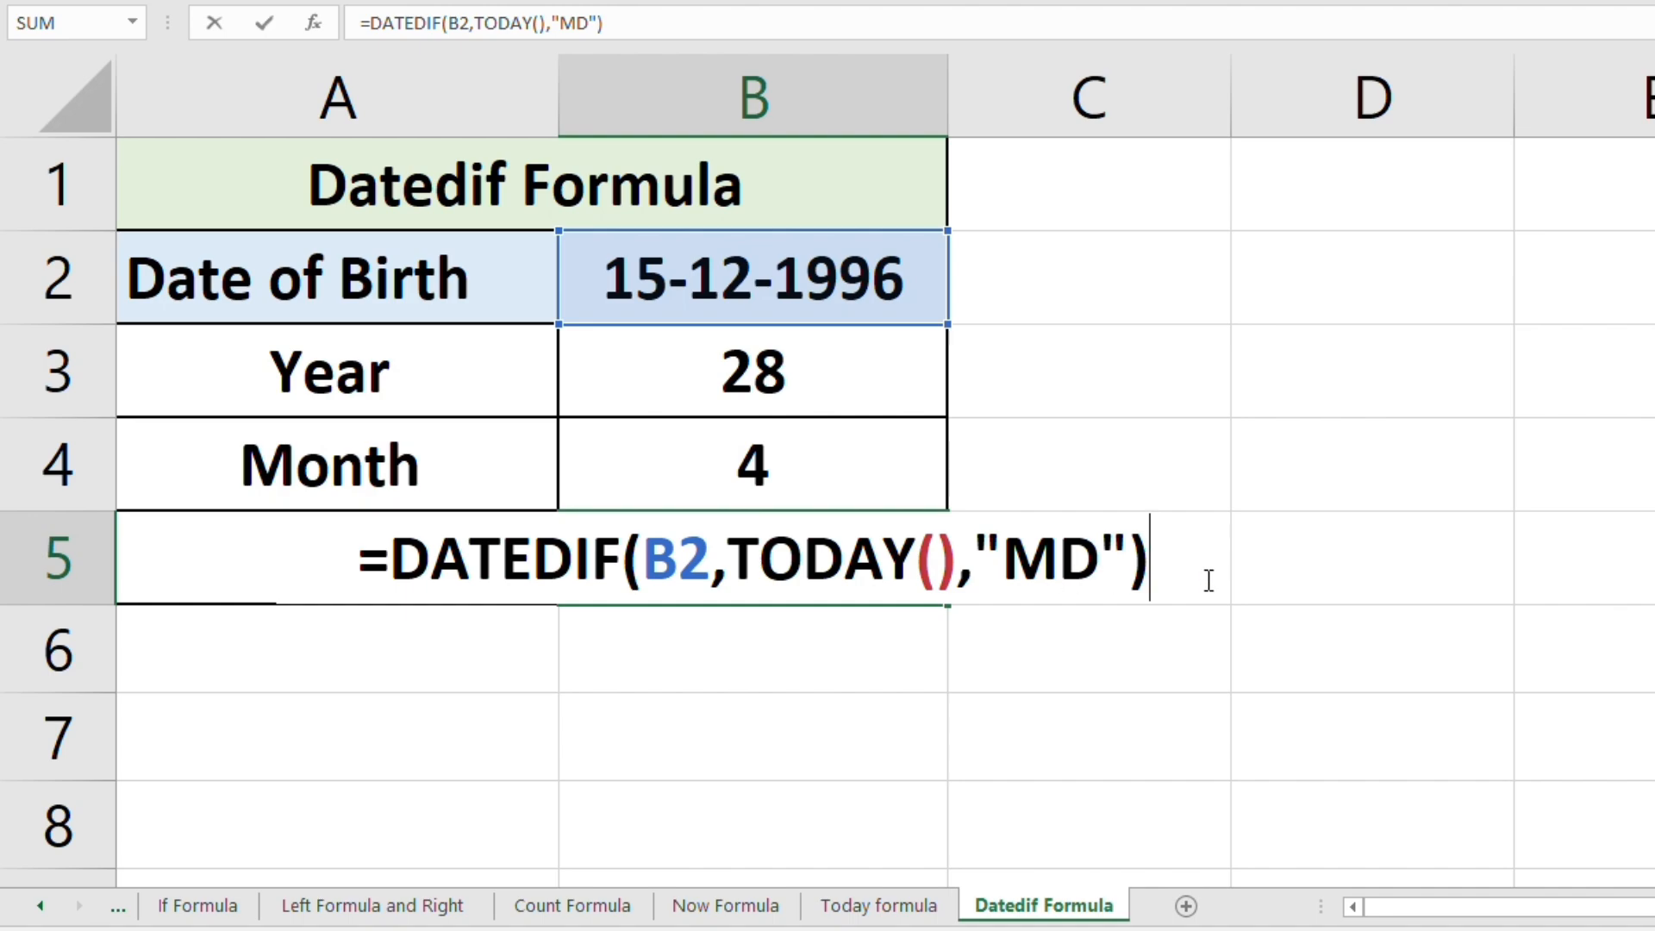
pyautogui.press('Return')
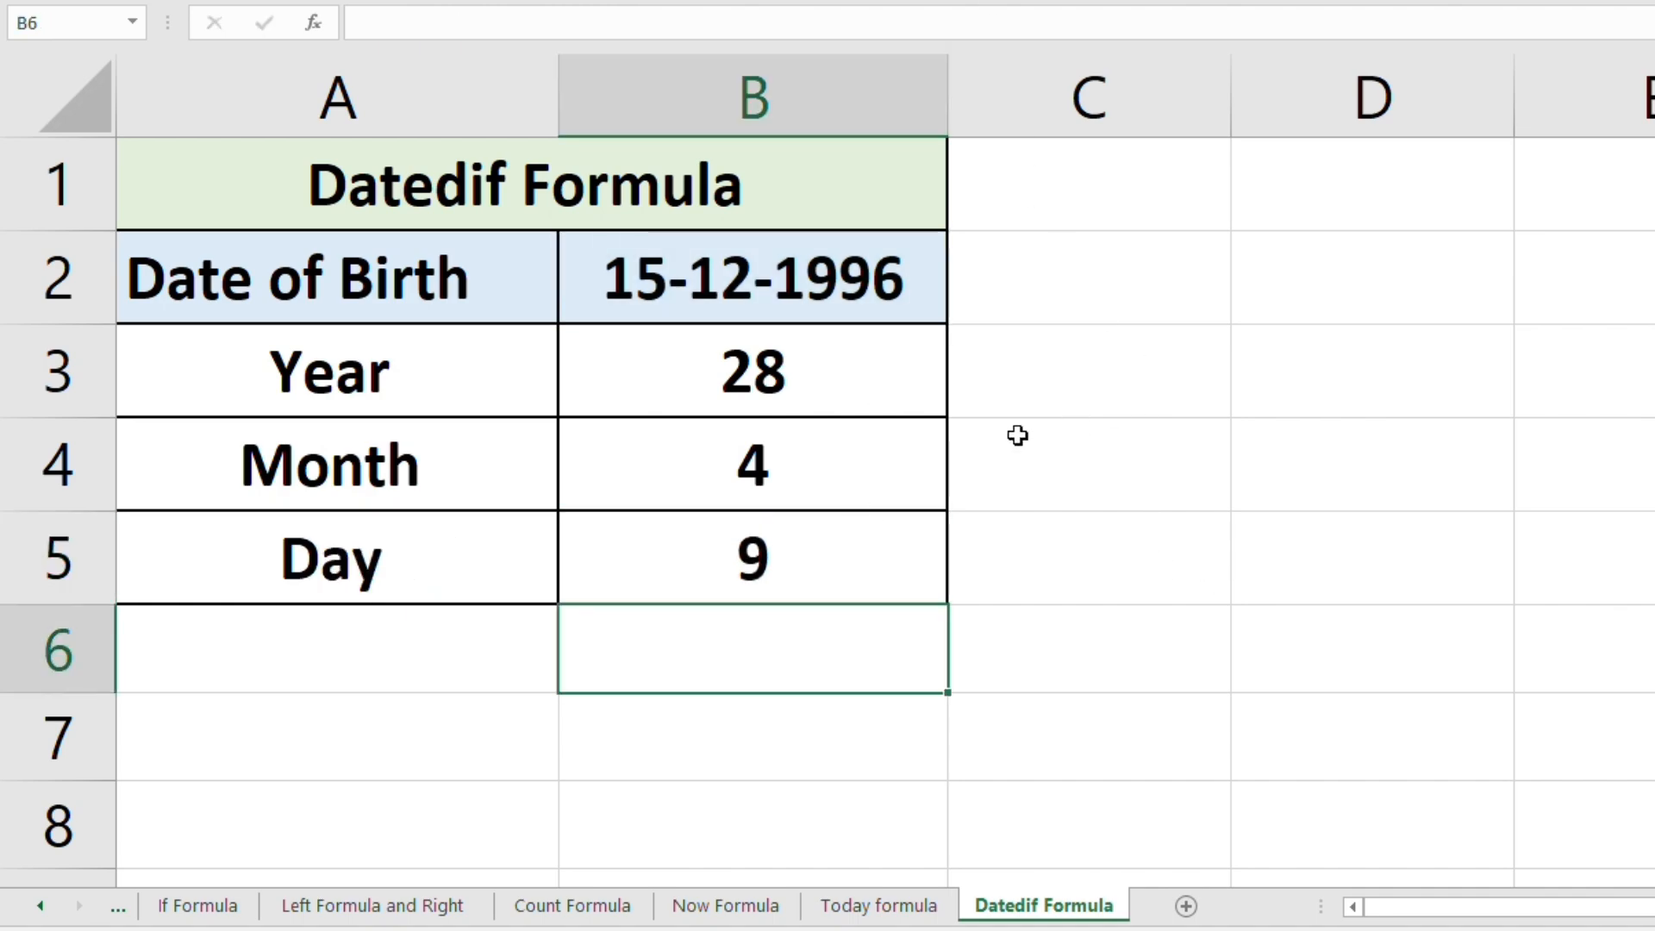
# Step: Review the Year, Month and Day rows of the age table along with the Date of Birth row
pyautogui.click(805, 570)
pyautogui.moveTo(448, 397); pyautogui.dragTo(797, 362)
pyautogui.moveTo(460, 462); pyautogui.dragTo(635, 466)
pyautogui.moveTo(483, 580); pyautogui.dragTo(776, 590)
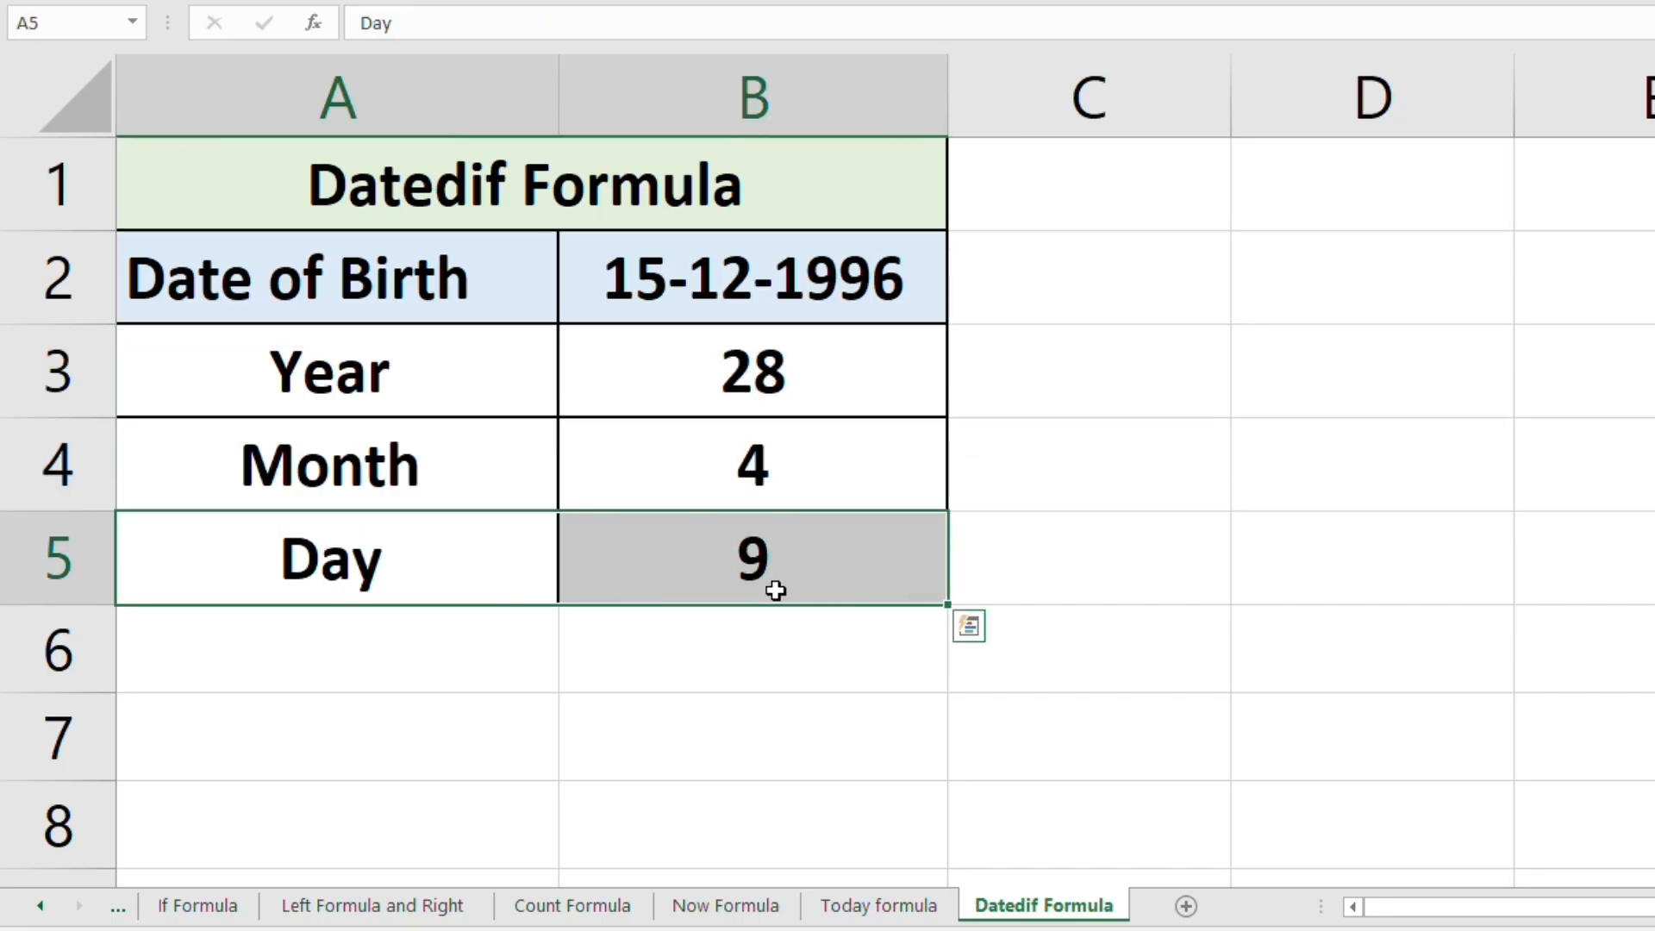
pyautogui.click(1425, 543)
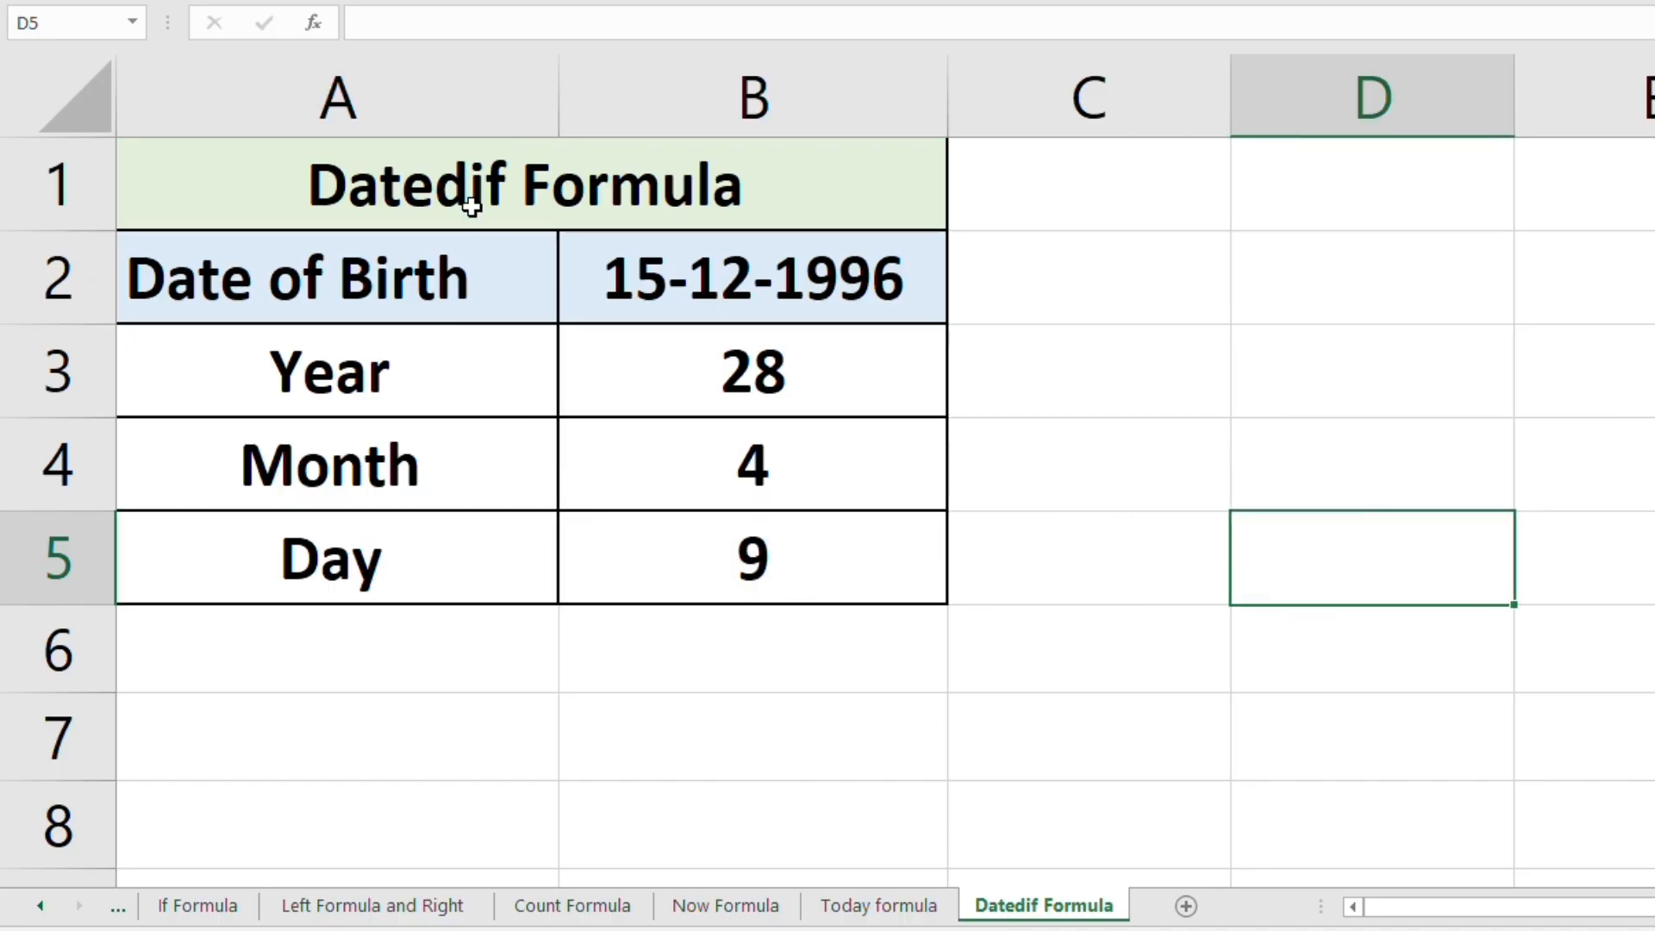
pyautogui.click(522, 267)
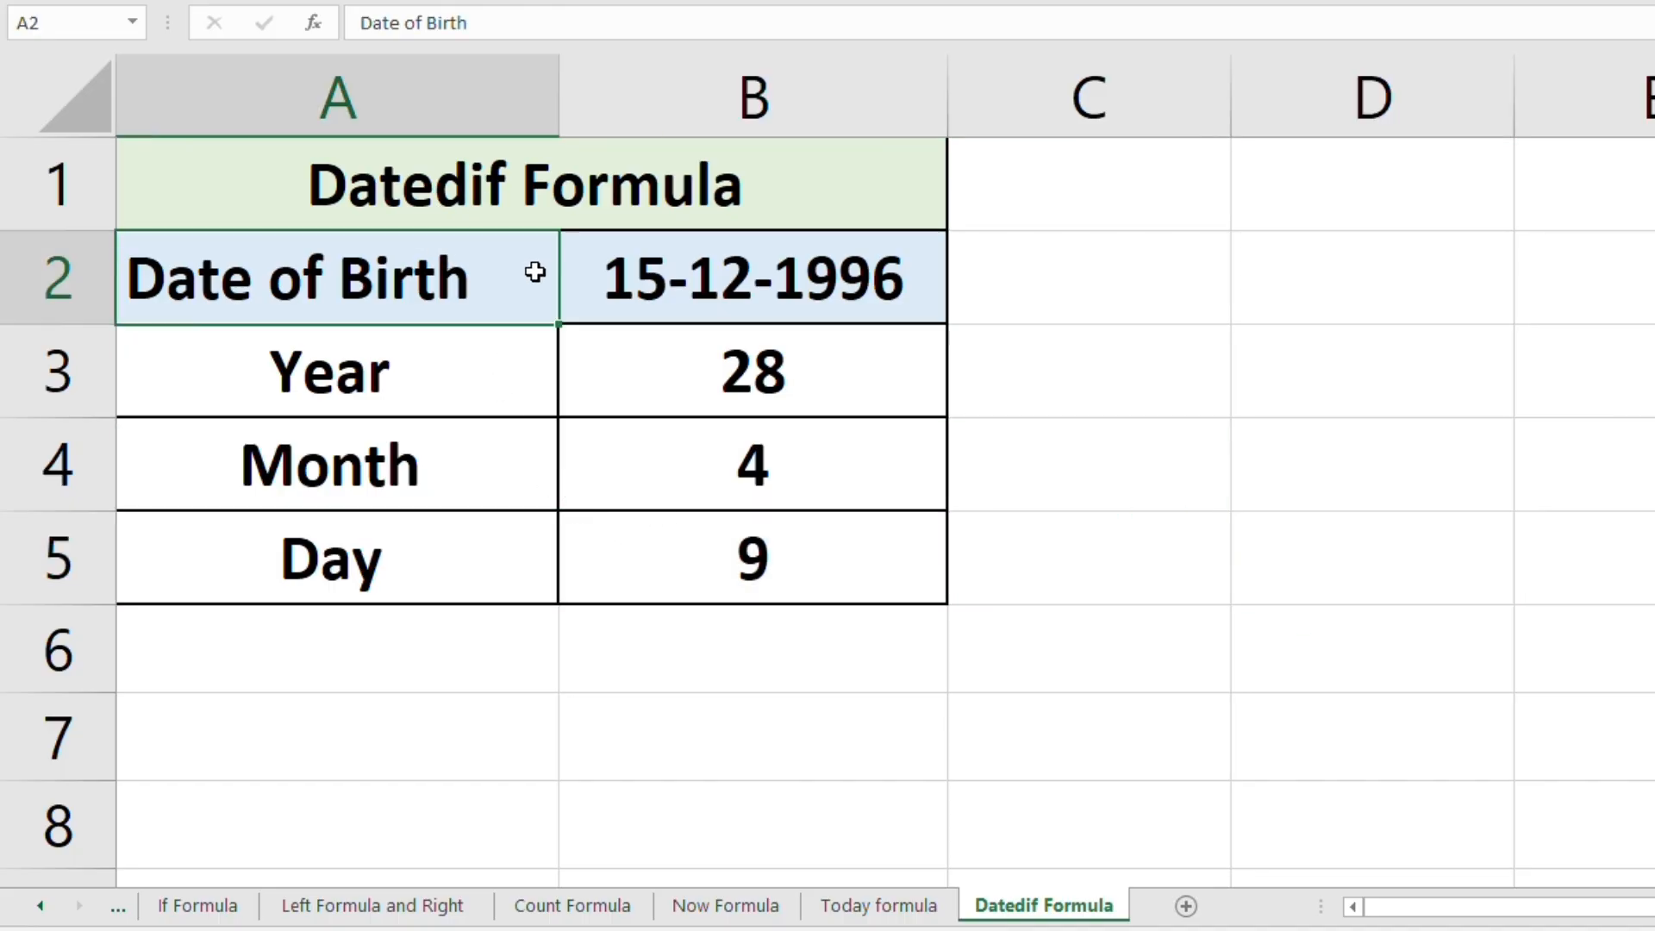
pyautogui.click(586, 276)
# Step: Review the completed formula sheets in reverse order, from Today formula back to Small Formula
pyautogui.click(890, 909)
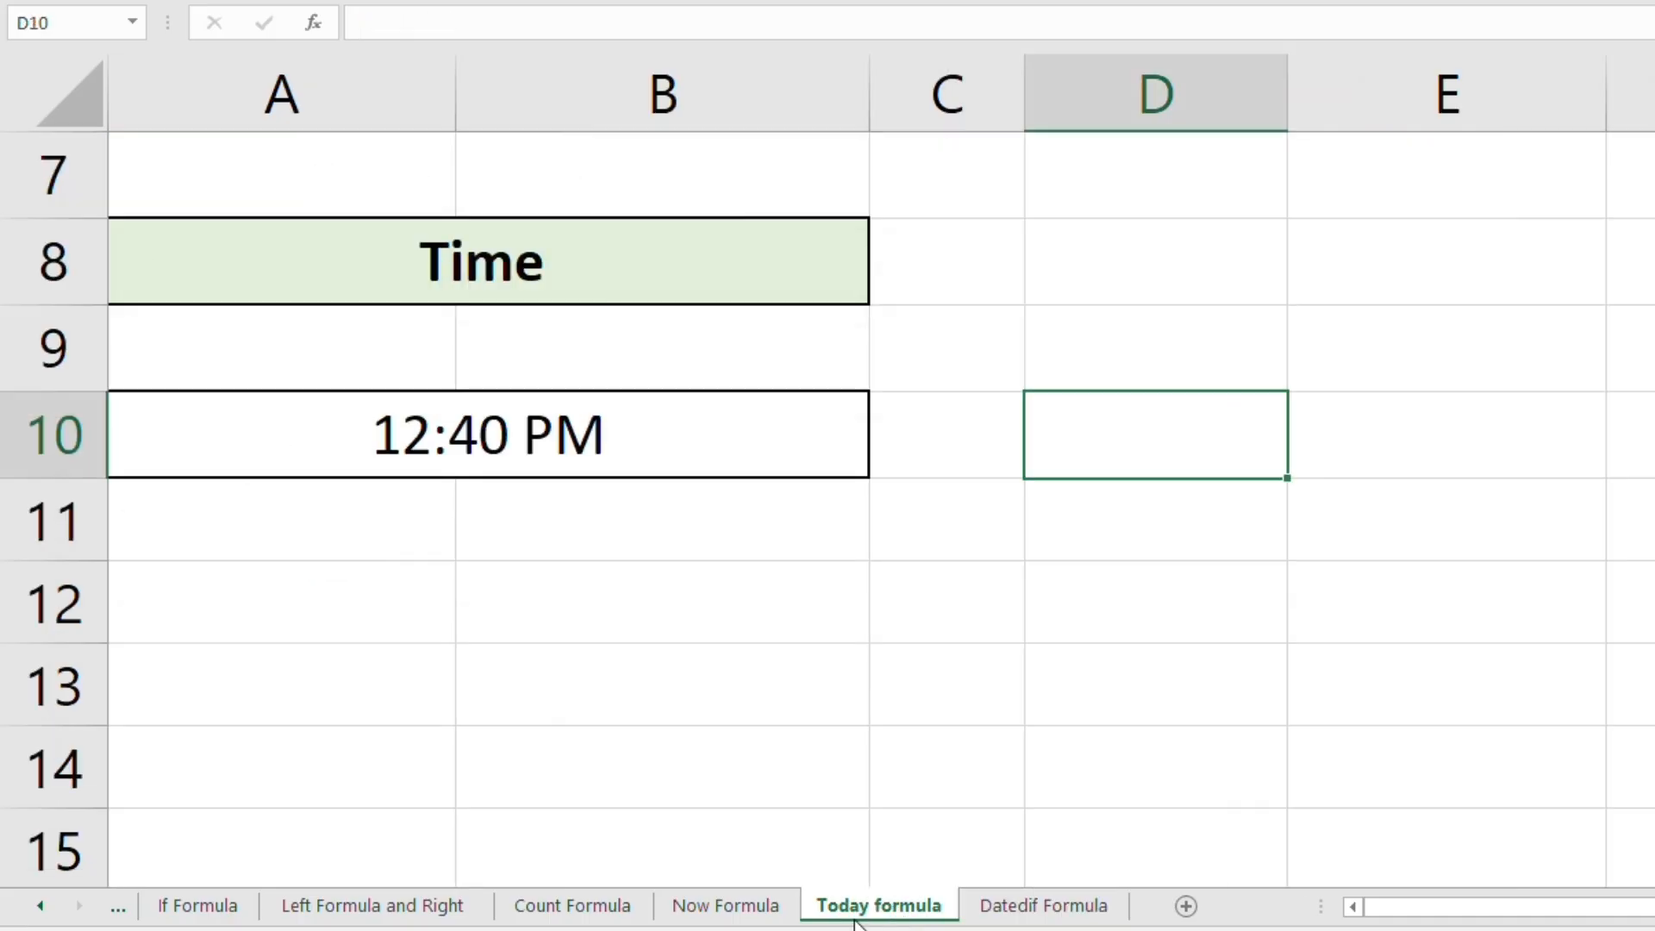
pyautogui.click(709, 913)
pyautogui.click(603, 909)
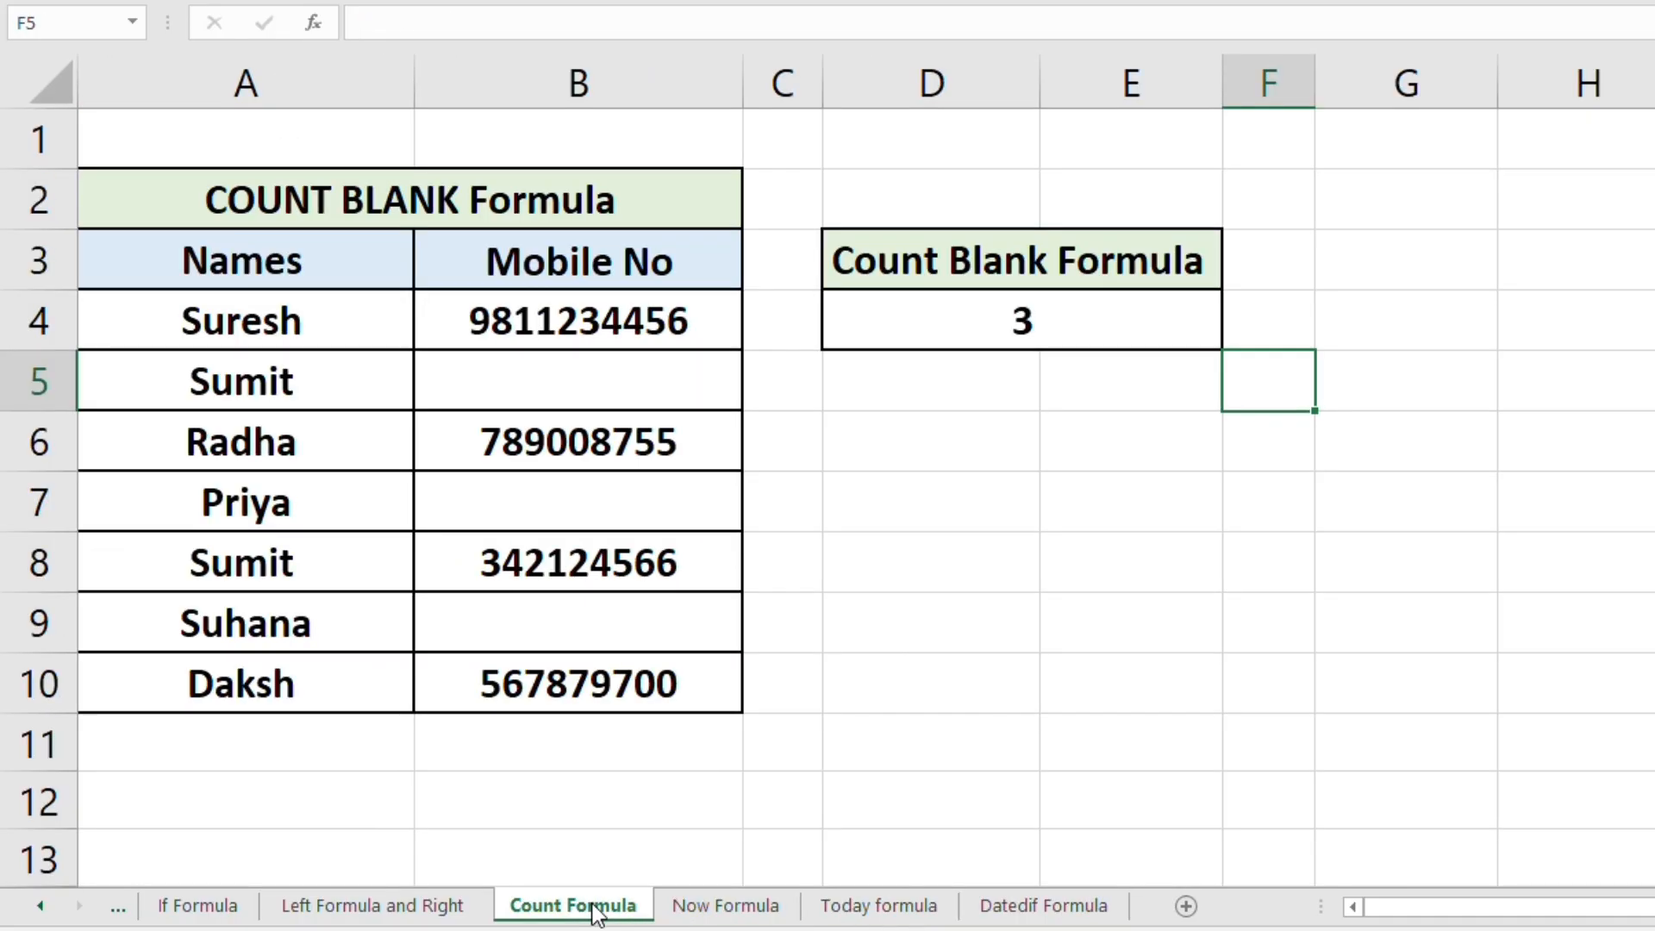
pyautogui.click(450, 914)
pyautogui.click(343, 853)
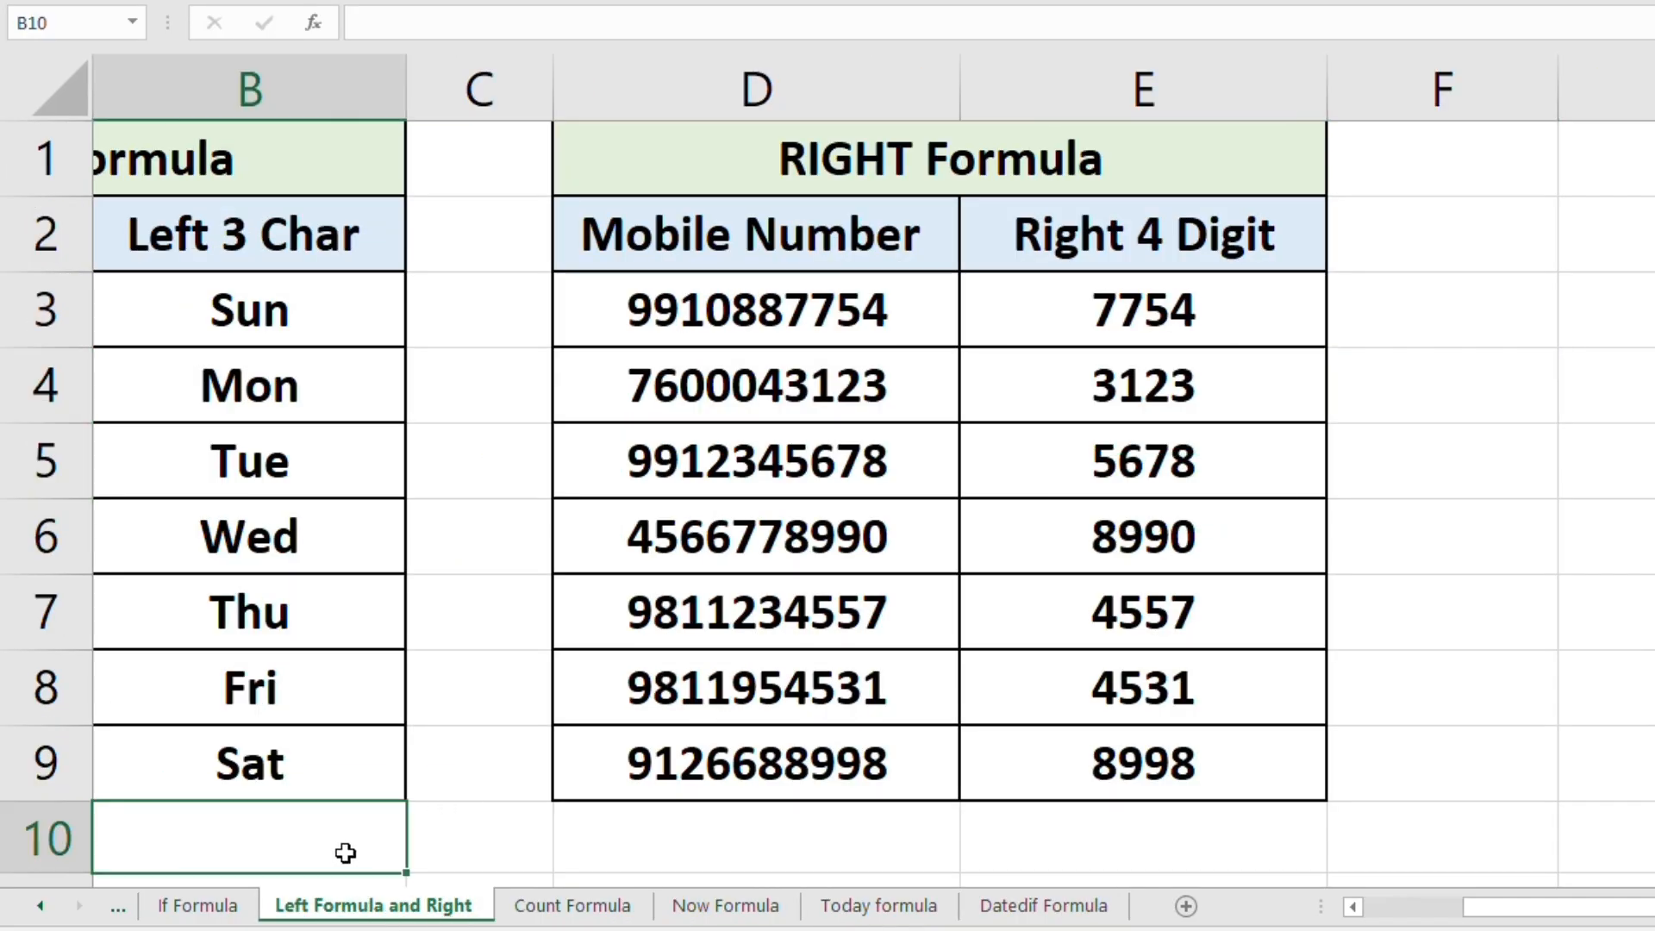
pyautogui.press('Left')
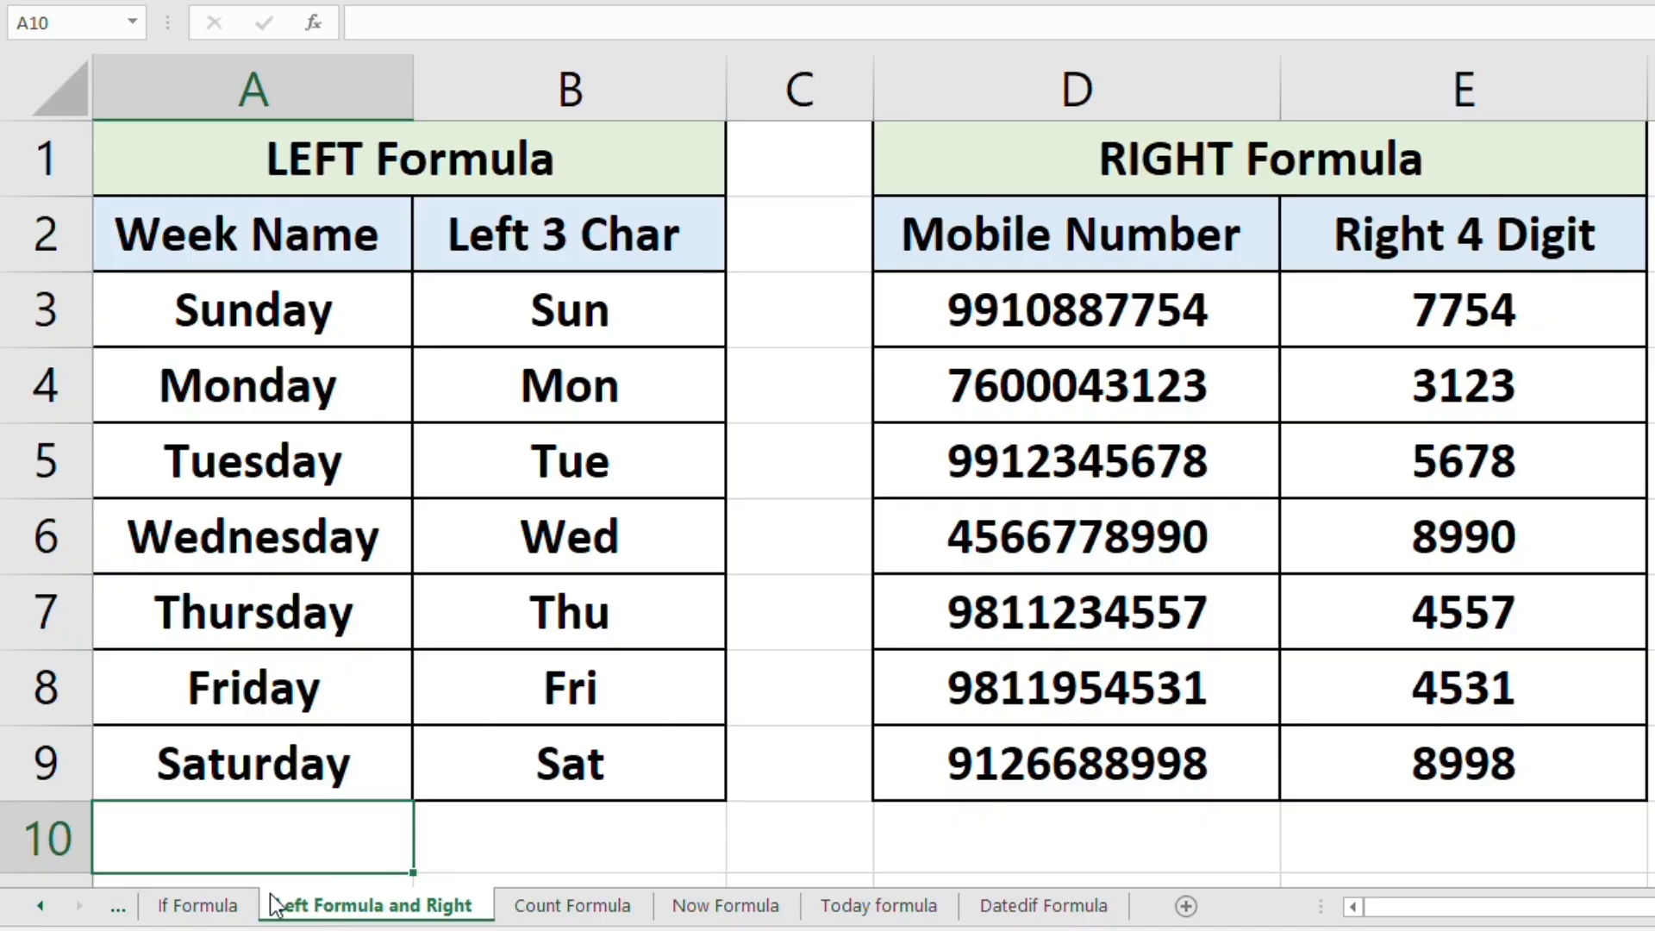
pyautogui.click(242, 905)
pyautogui.click(121, 909)
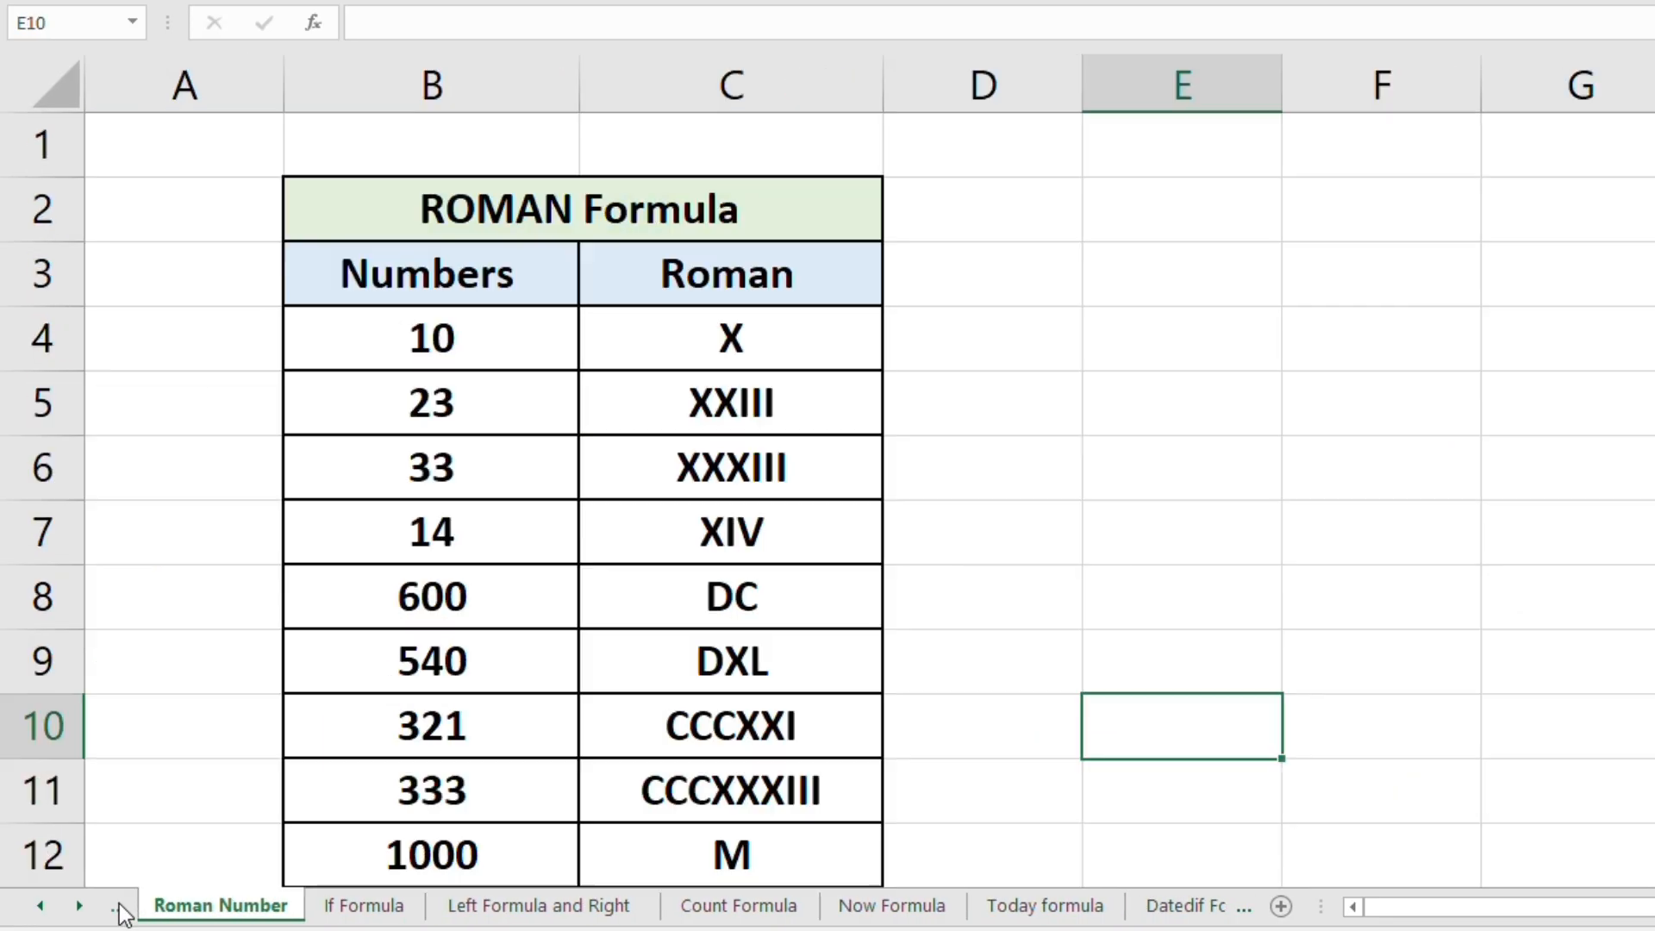
pyautogui.click(121, 911)
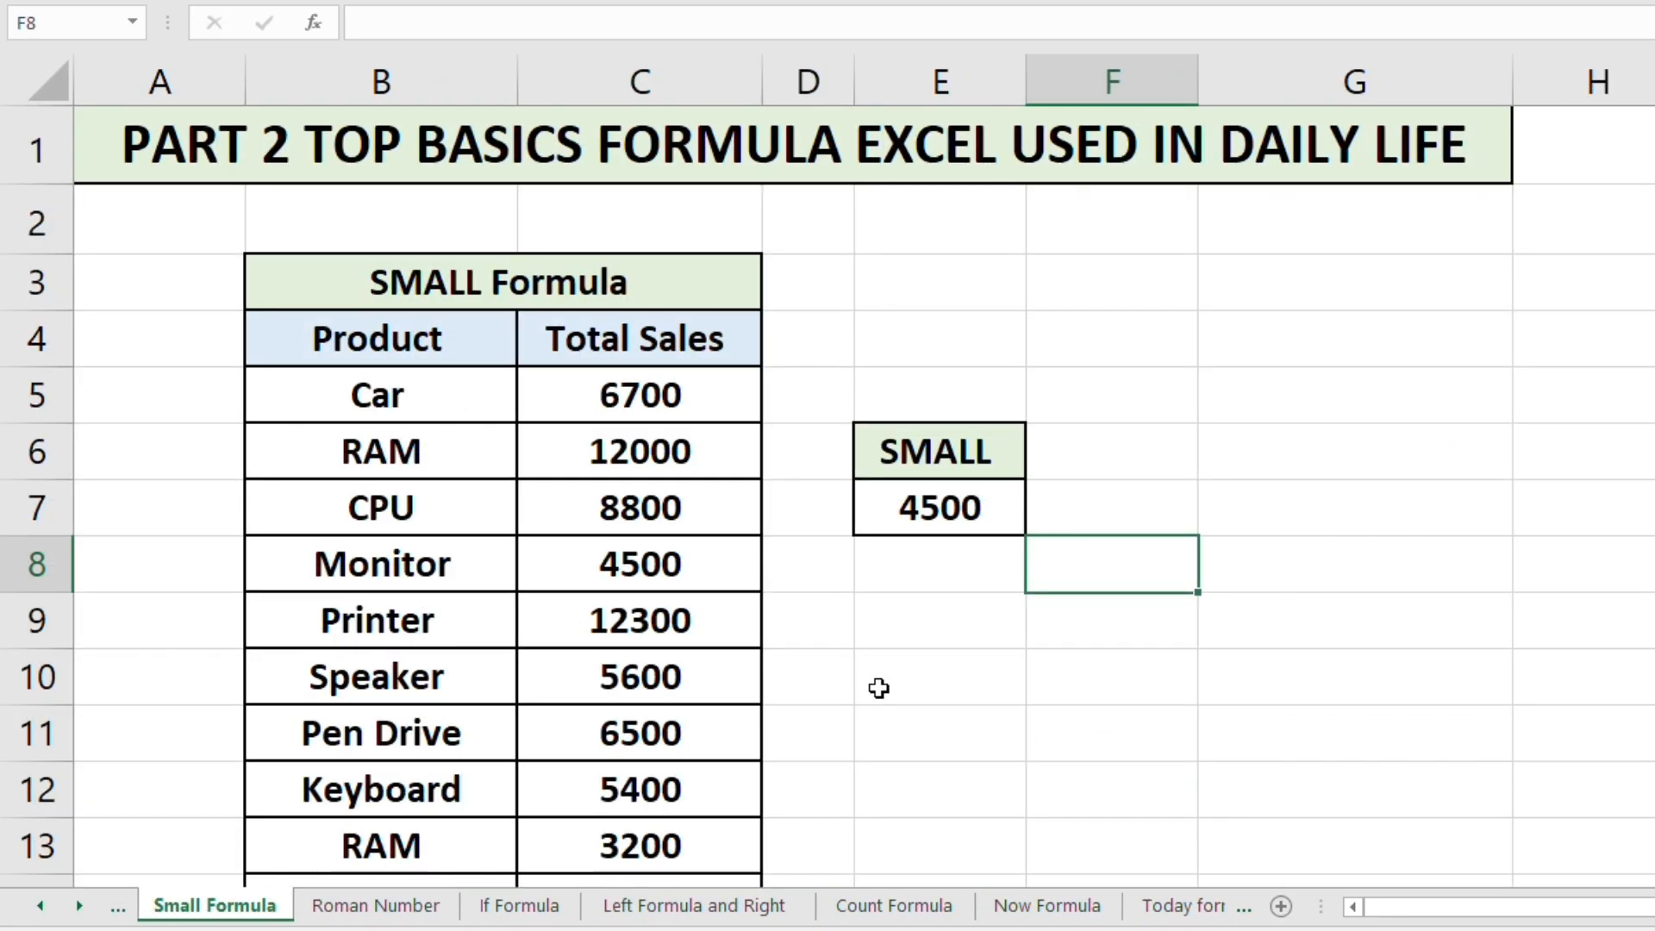
# Step: Examine the title heading in A1 of the Small Formula sheet, ending on the empty cell G6
pyautogui.click(875, 728)
pyautogui.click(701, 210)
pyautogui.click(696, 171)
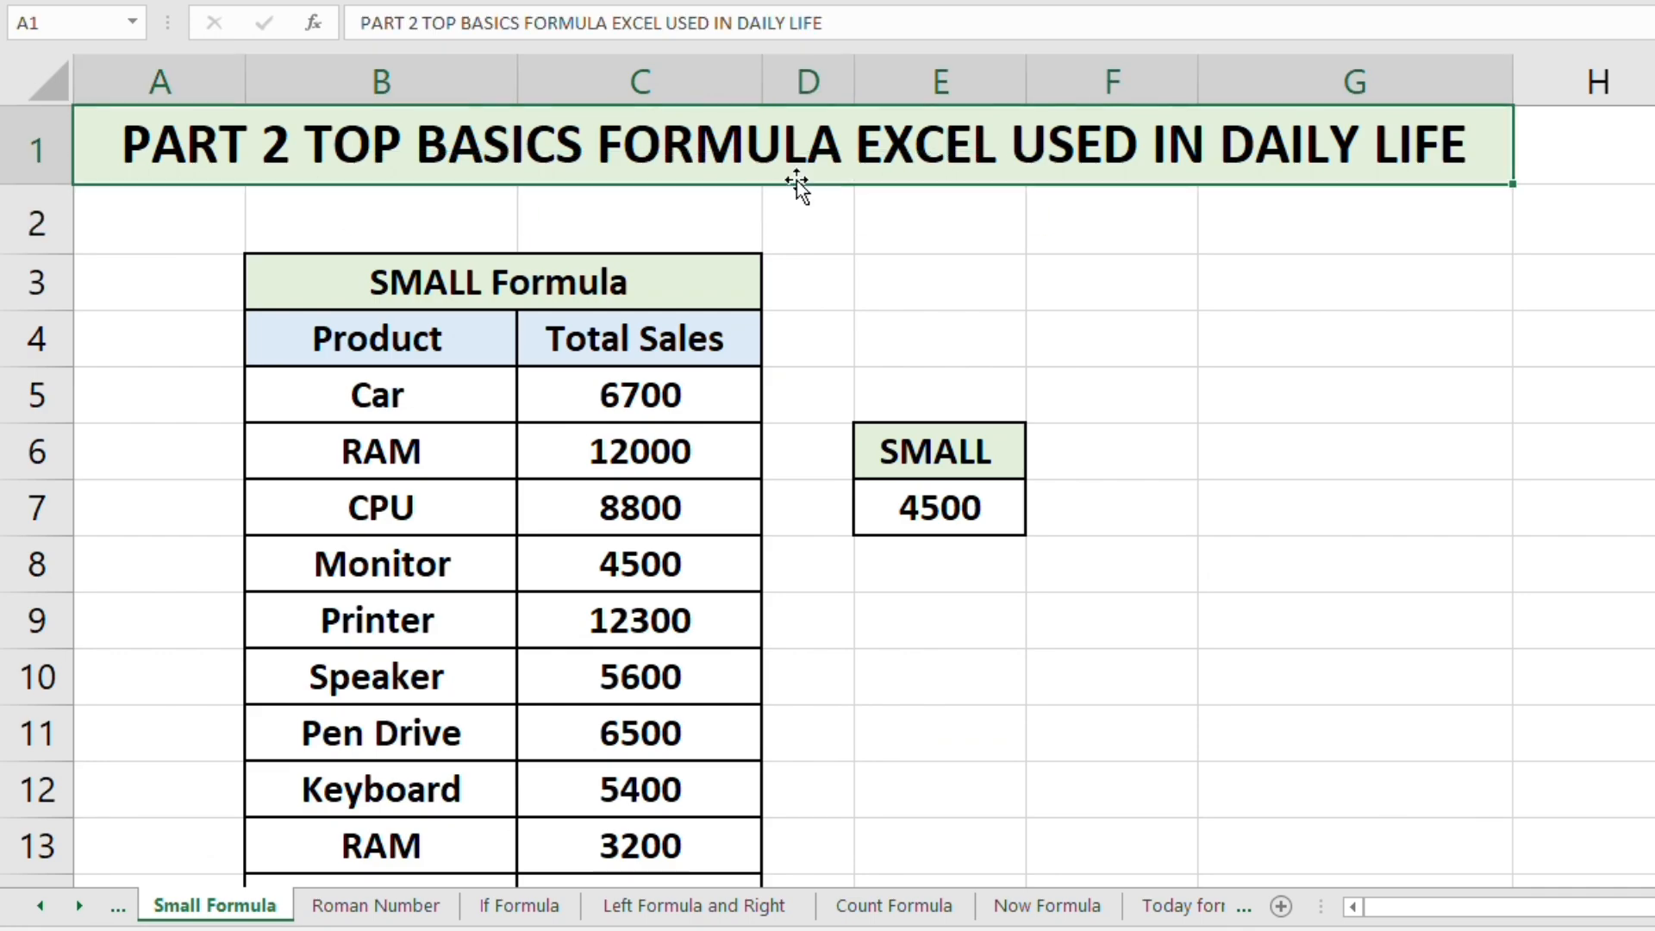
pyautogui.click(1230, 443)
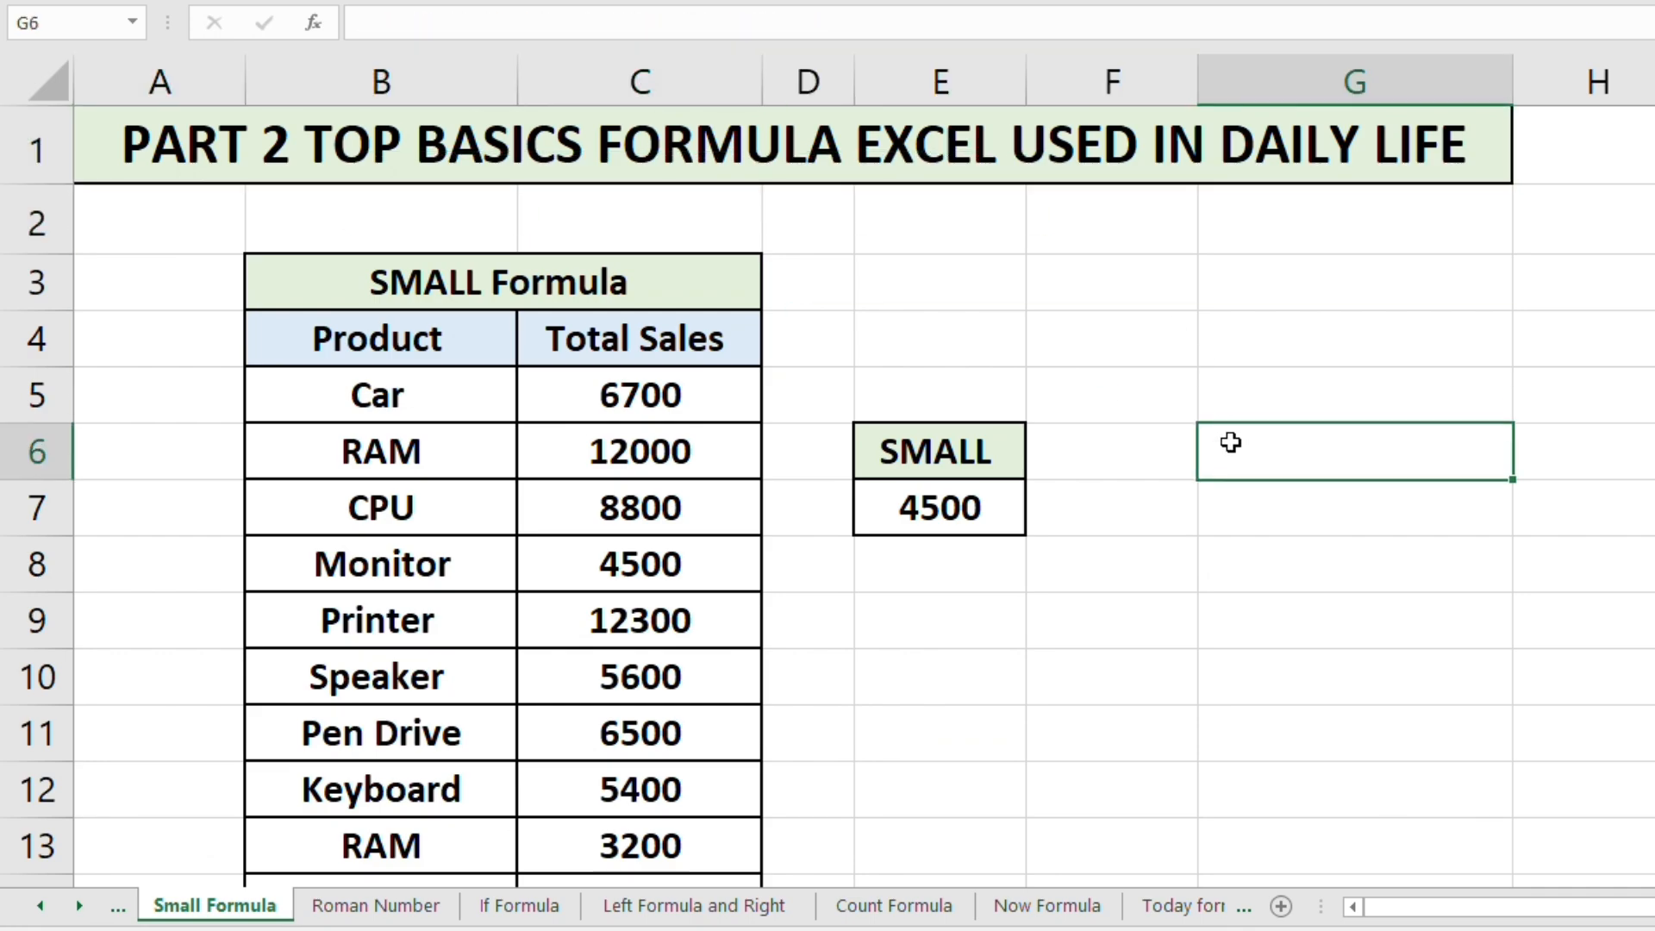